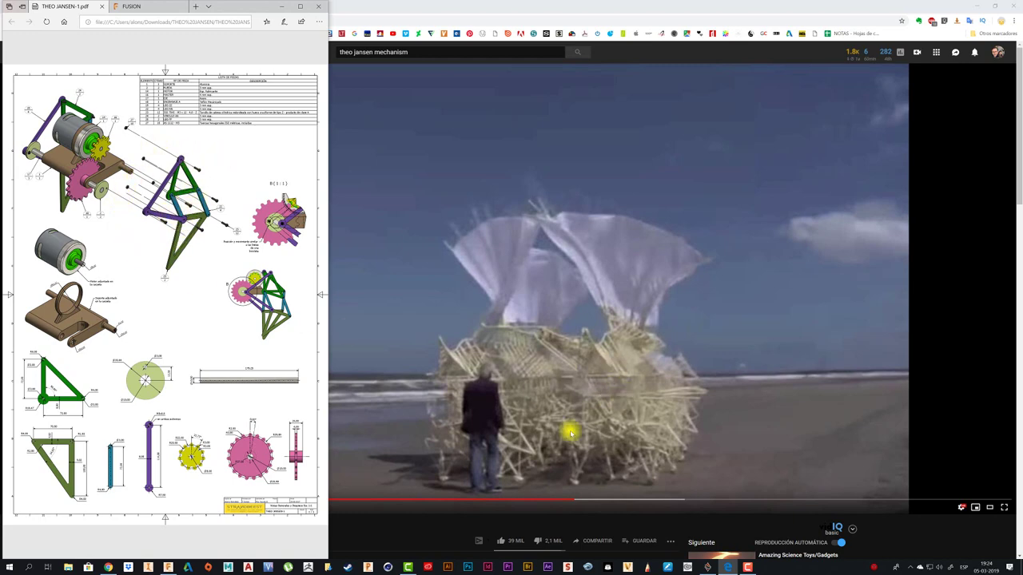
Step: Bring the Fusion 360 THEO JANSEN v2 gearbox window in front of the YouTube video
click(168, 567)
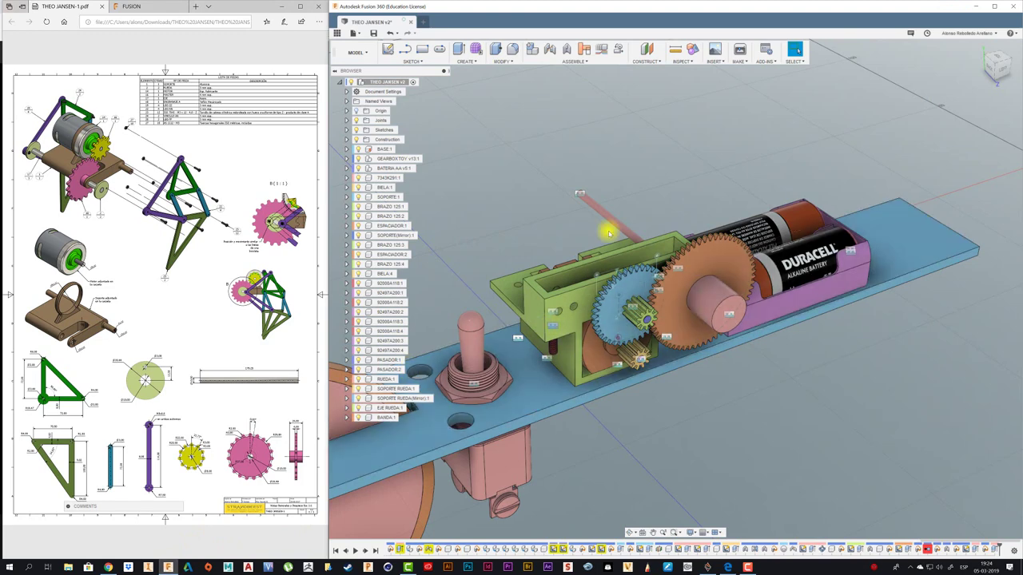
Step: Zoom the gearbox view and collapse the assembly's component tree
scroll(683, 417, down, 2)
scroll(681, 416, down, 2)
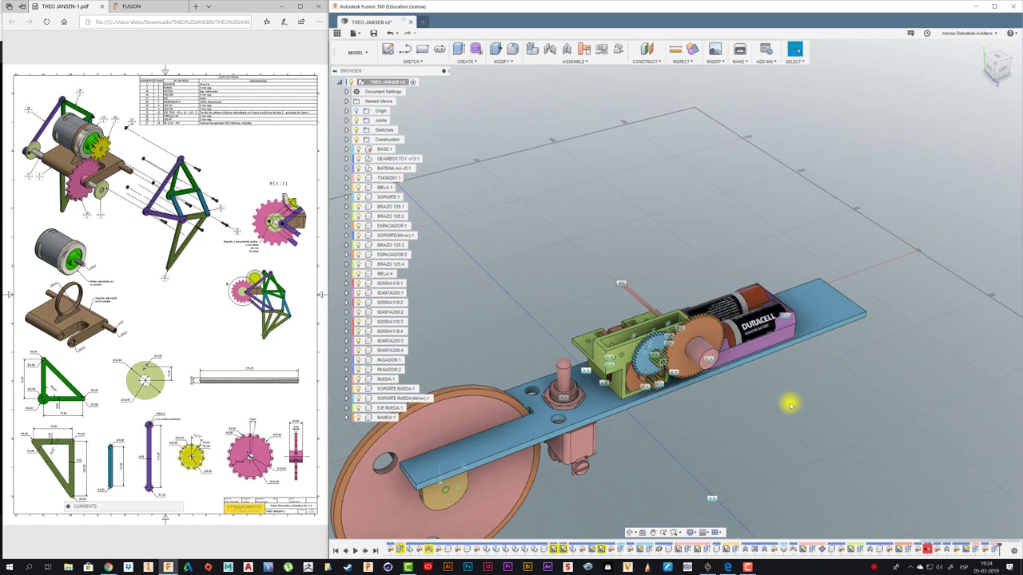
scroll(789, 404, up, 2)
scroll(776, 390, up, 3)
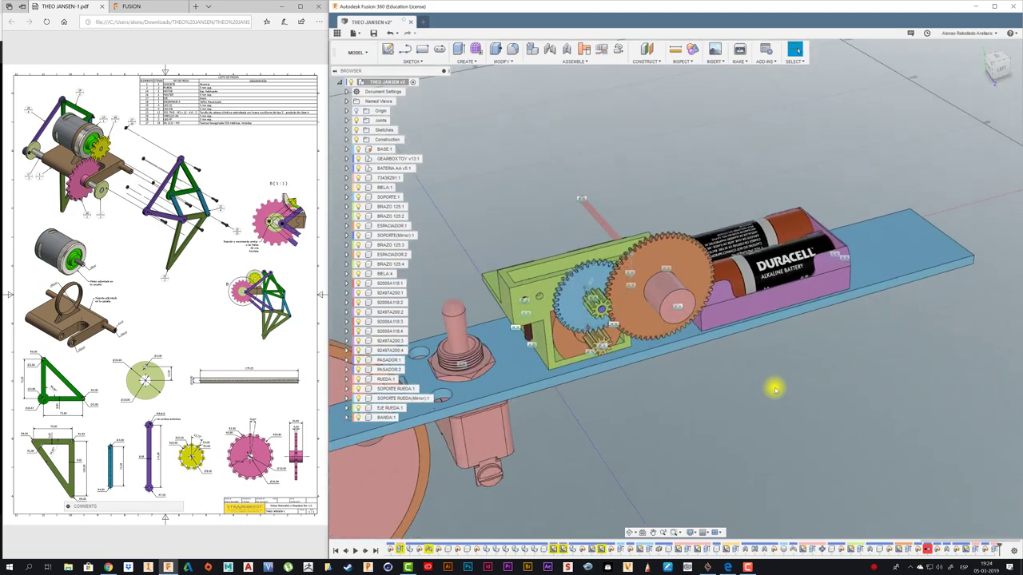
scroll(662, 377, down, 3)
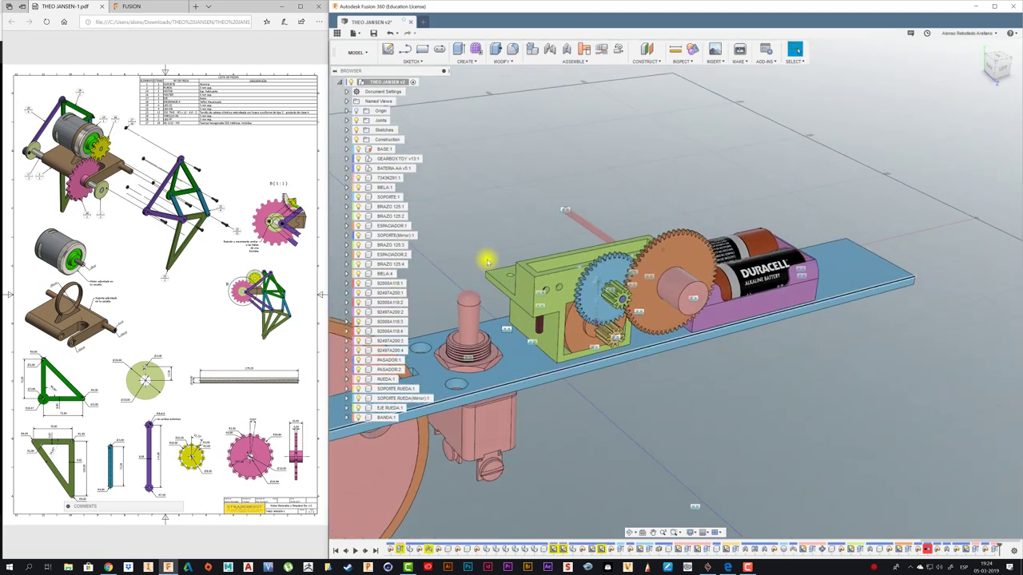
click(342, 83)
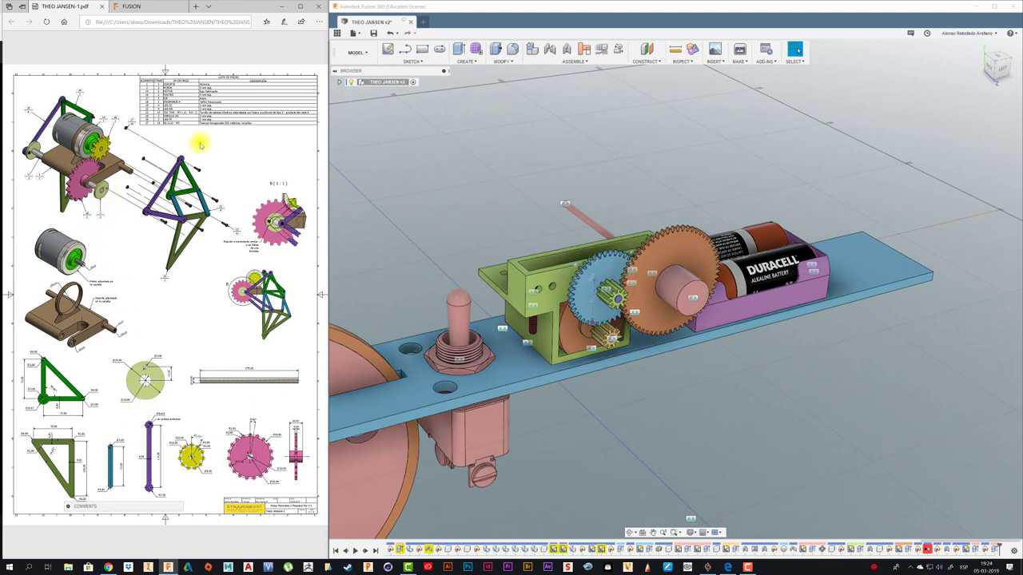
Step: Zoom the reference PDF onto the washer's dimensions, then expand the component list again
click(172, 45)
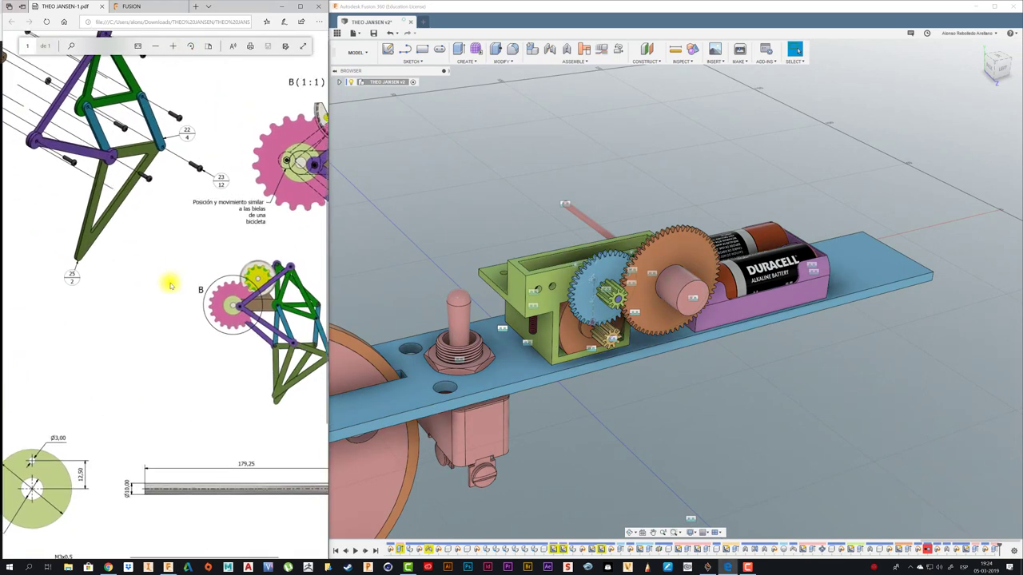
ctrl+scroll(167, 285, up, 3)
scroll(157, 286, up, 1)
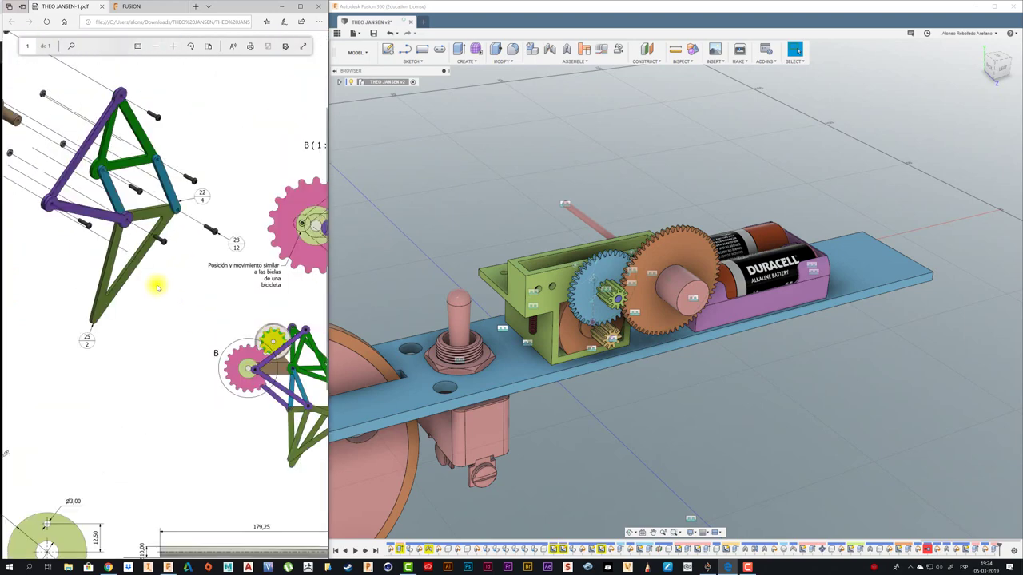
scroll(157, 286, up, 1)
scroll(158, 284, up, 1)
ctrl+scroll(158, 285, down, 2)
ctrl+scroll(158, 285, down, 2)
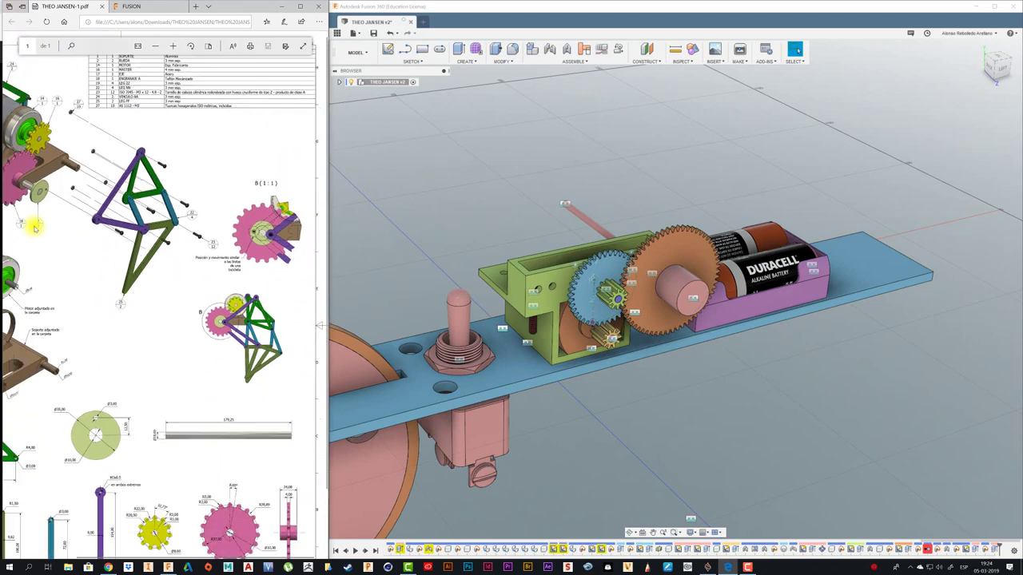
ctrl+scroll(28, 182, down, 2)
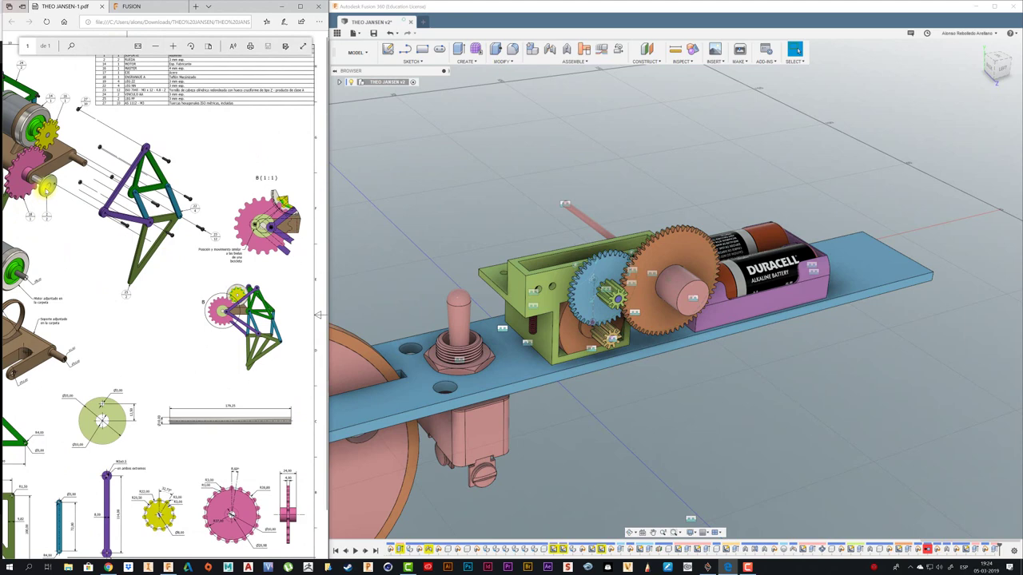
ctrl+scroll(81, 442, up, 2)
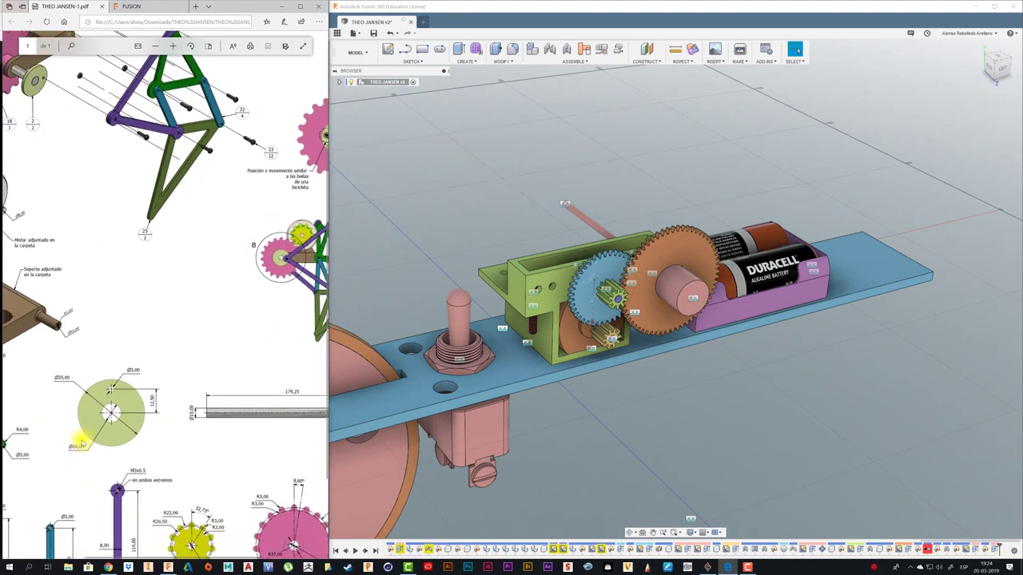
ctrl+scroll(96, 448, up, 2)
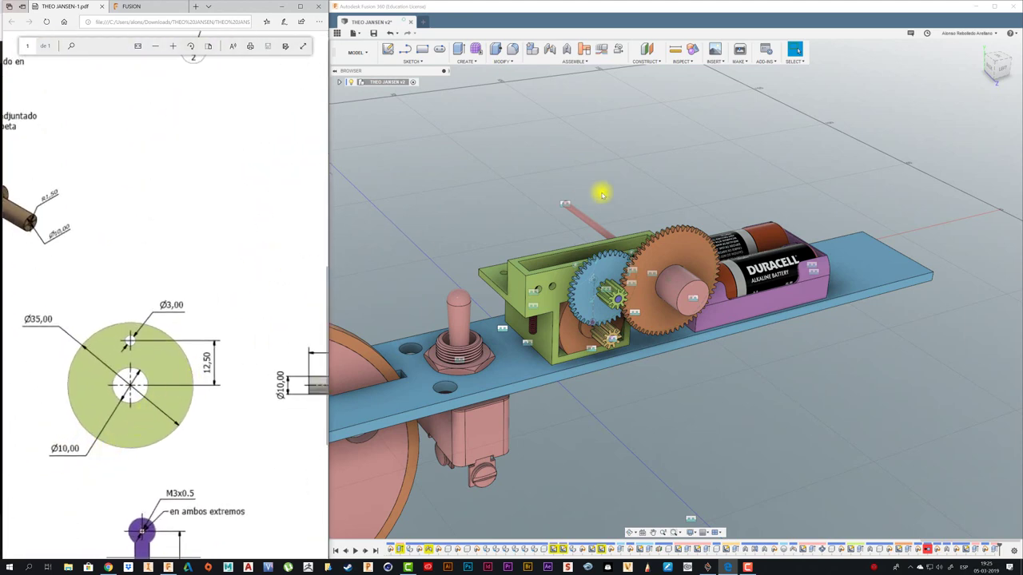
scroll(600, 194, up, 2)
click(340, 82)
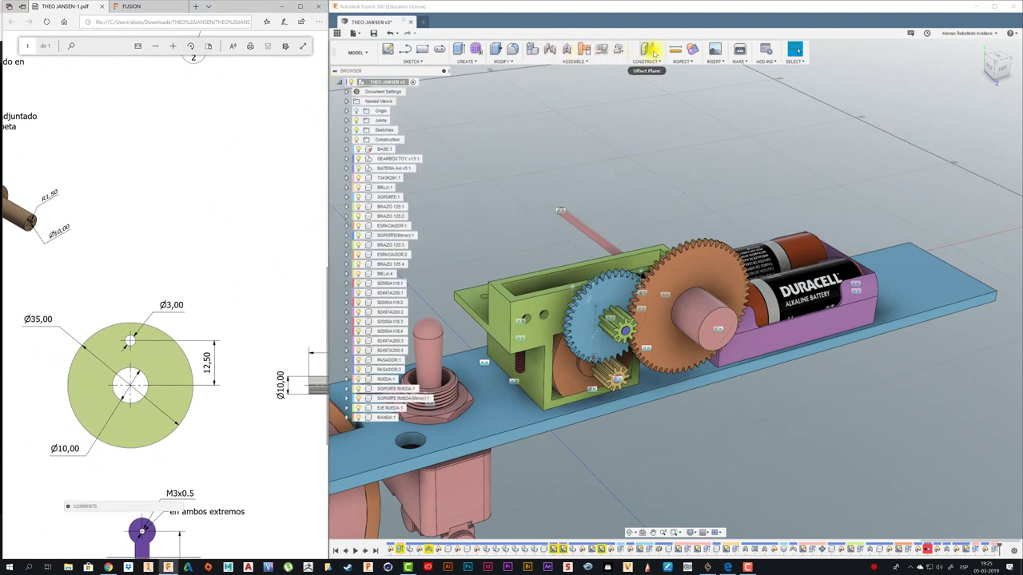
Step: Create a new empty component in the THEO JANSEN v2 assembly named DISCO
click(581, 61)
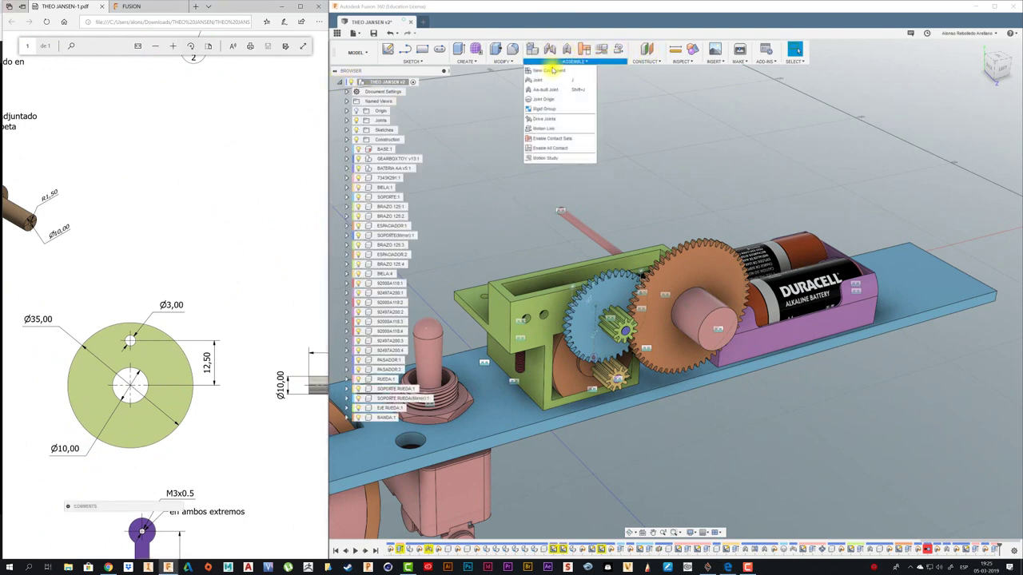
click(548, 68)
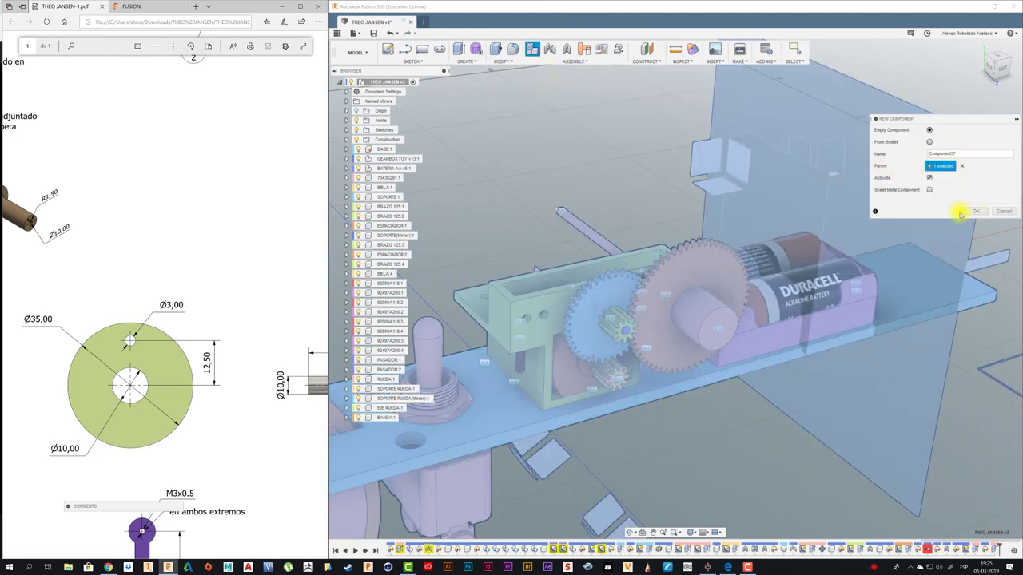
click(976, 213)
text(DISCO)
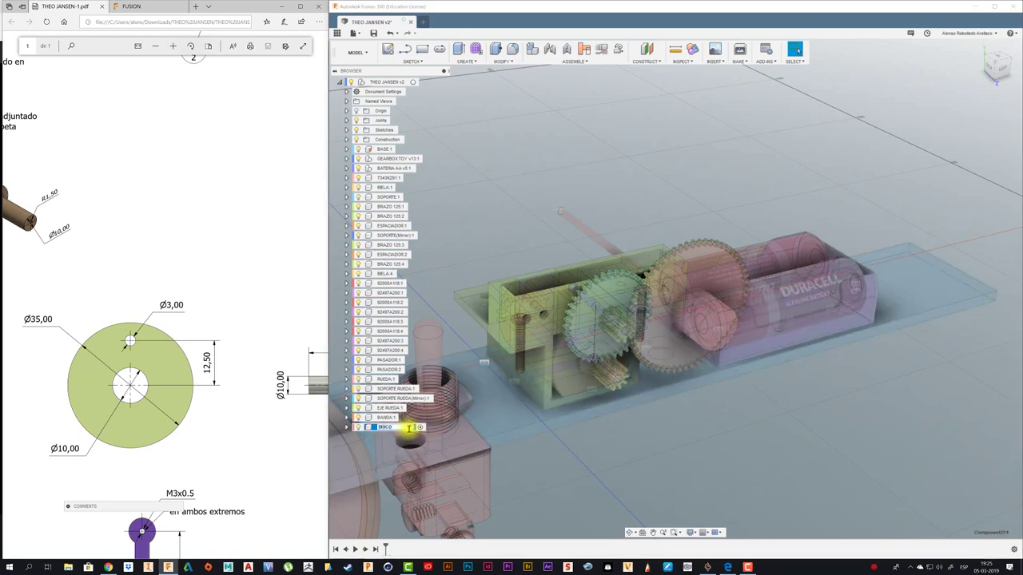
click(753, 487)
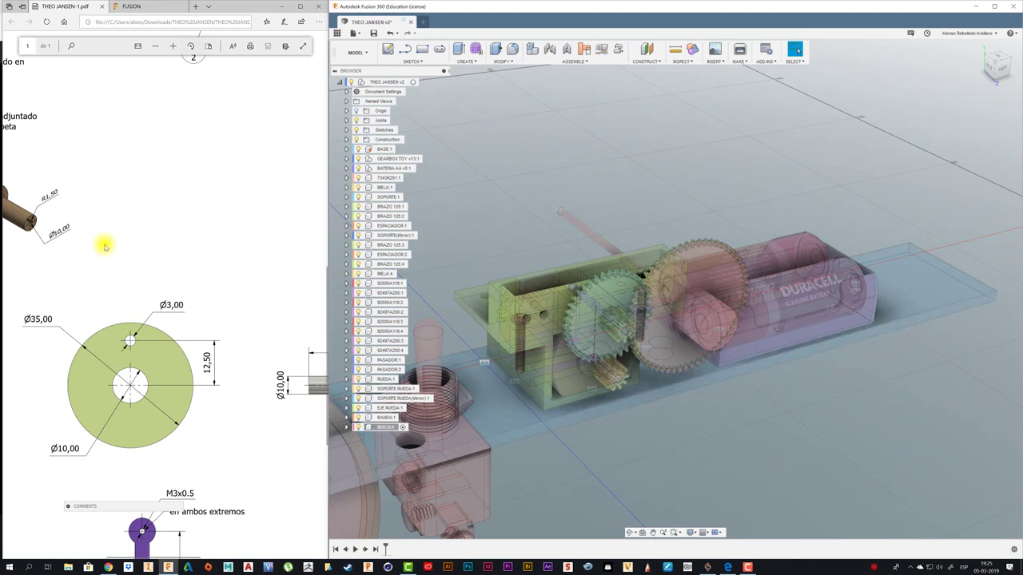
Step: Start a sketch on the large gear's face and draw a centre-diameter circle
scroll(105, 246, up, 2)
ctrl+scroll(108, 247, down, 1)
ctrl+scroll(112, 251, down, 1)
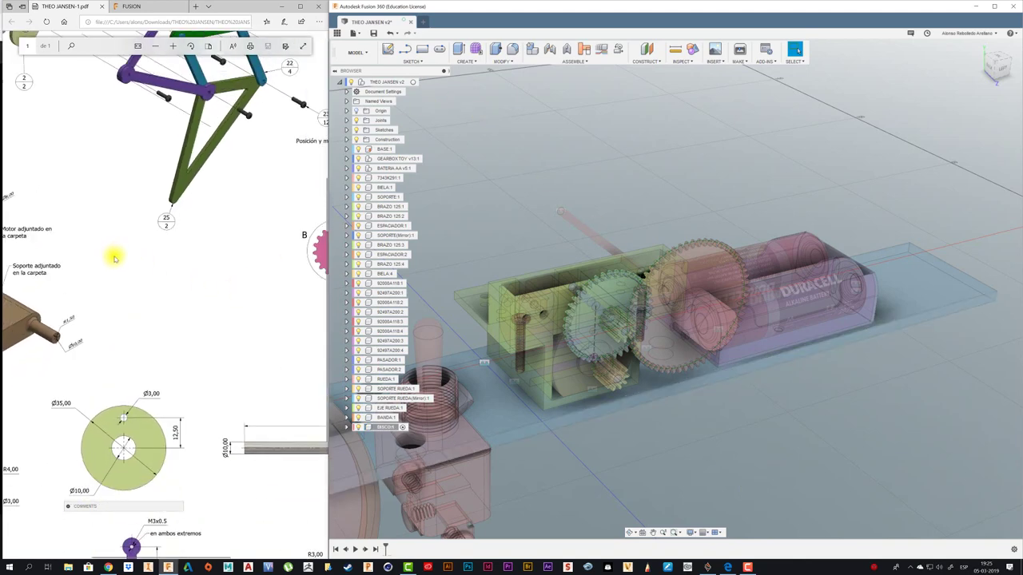
ctrl+scroll(114, 260, down, 1)
ctrl+scroll(115, 268, down, 1)
ctrl+scroll(114, 270, down, 1)
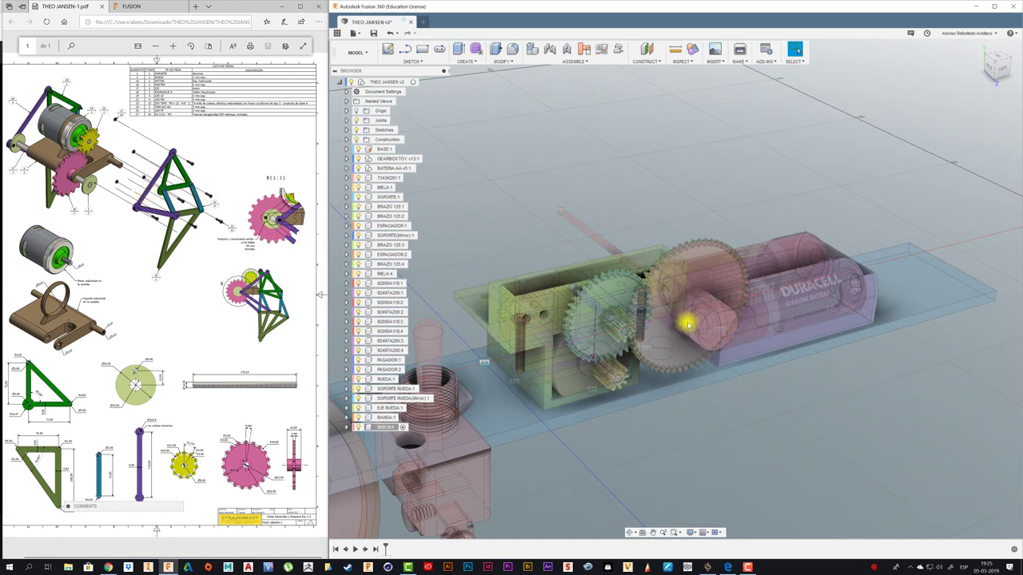
click(413, 62)
mouse_move(399, 98)
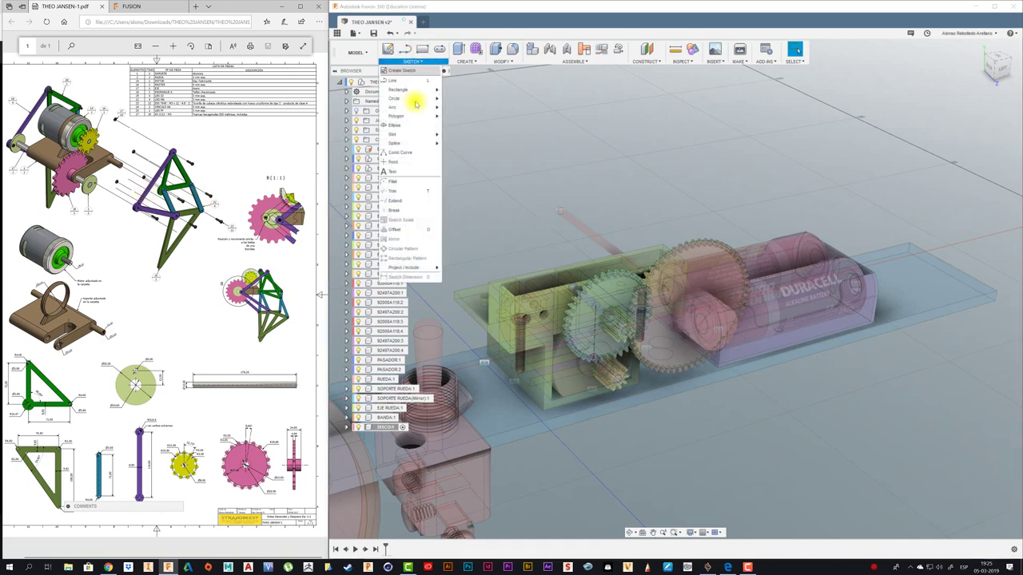
click(459, 99)
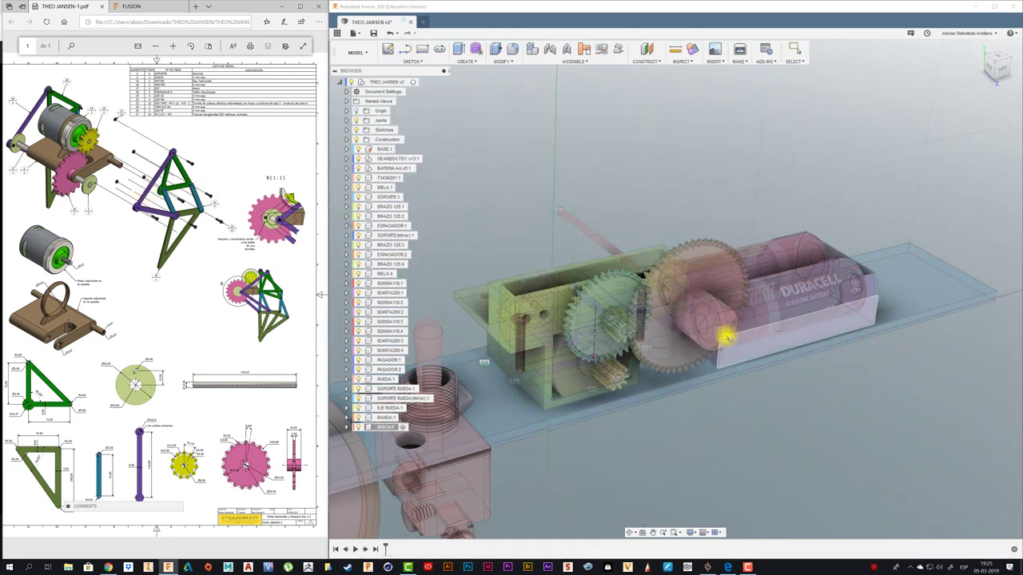
click(723, 328)
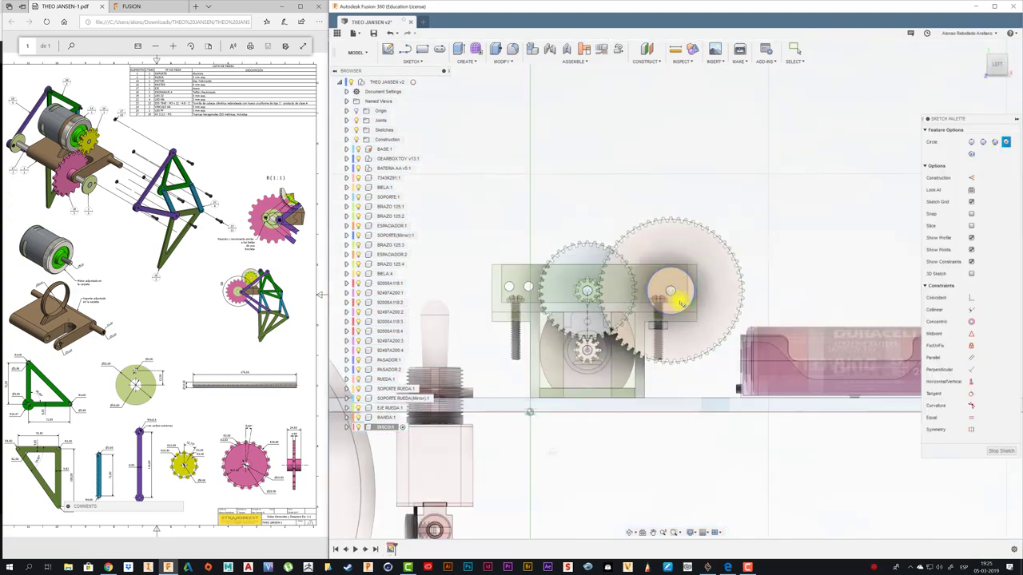
scroll(720, 285, up, 2)
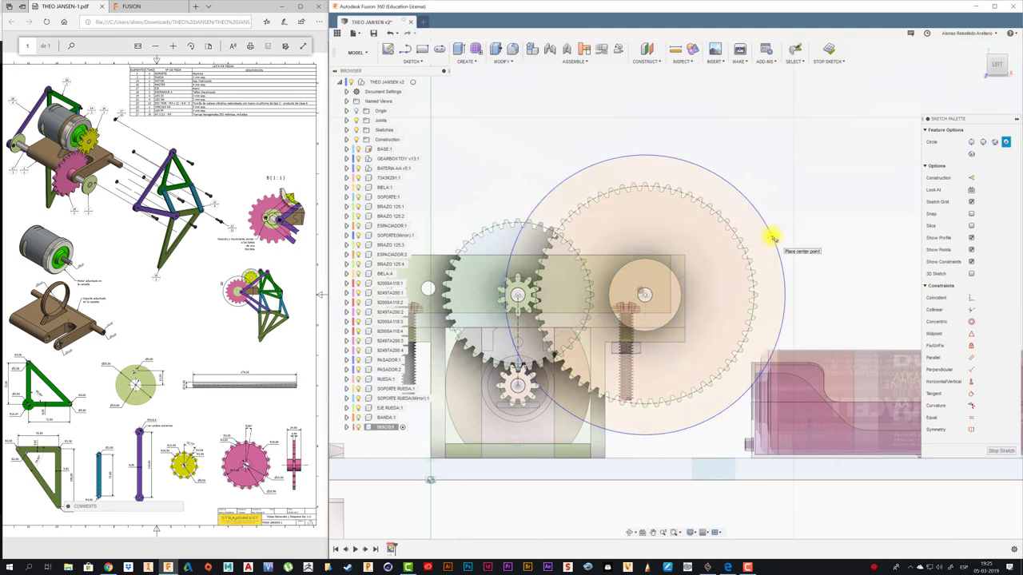
Step: Dimension the circle's diameter to 35.00 mm
key(Escape)
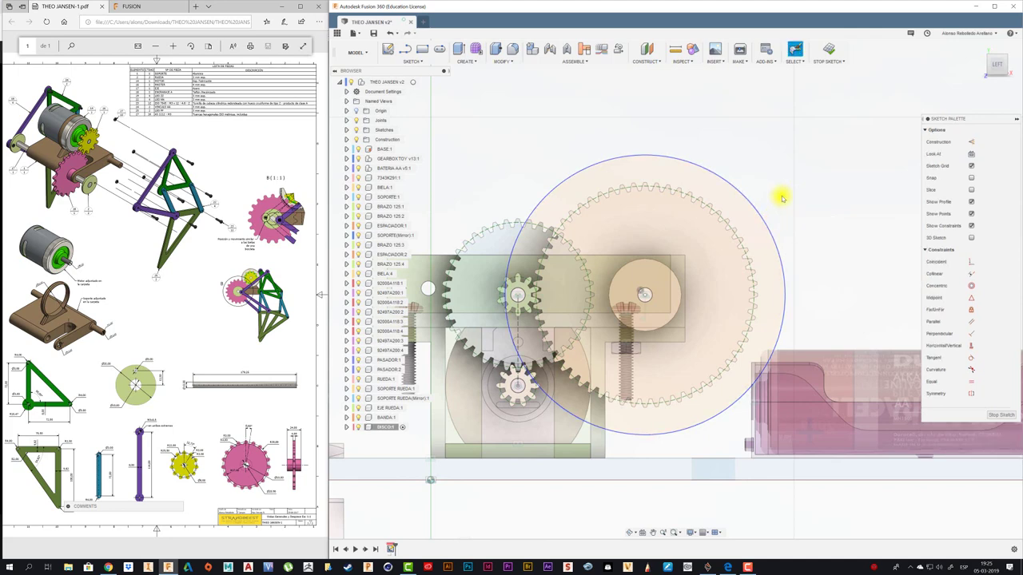
click(761, 217)
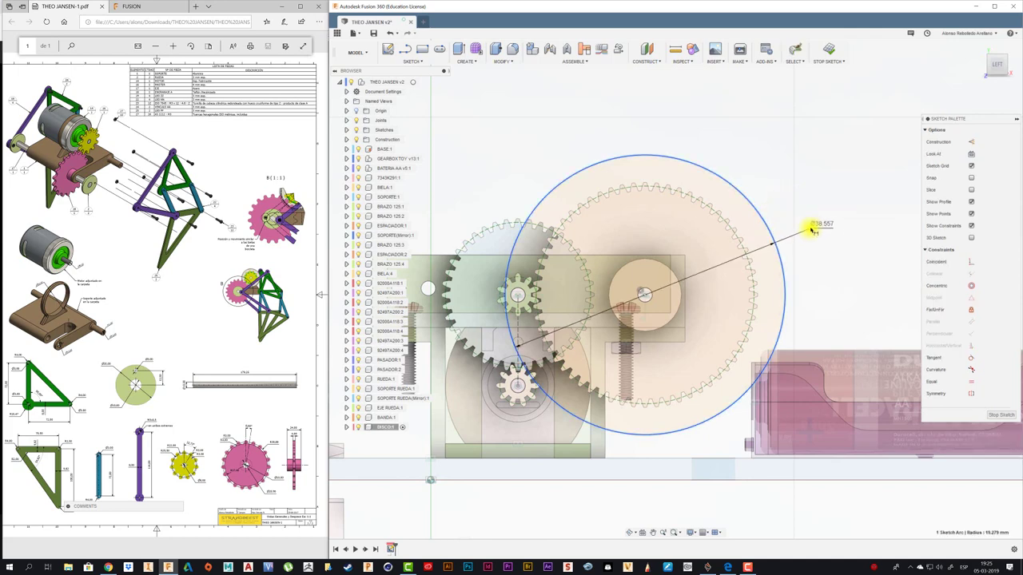
click(810, 229)
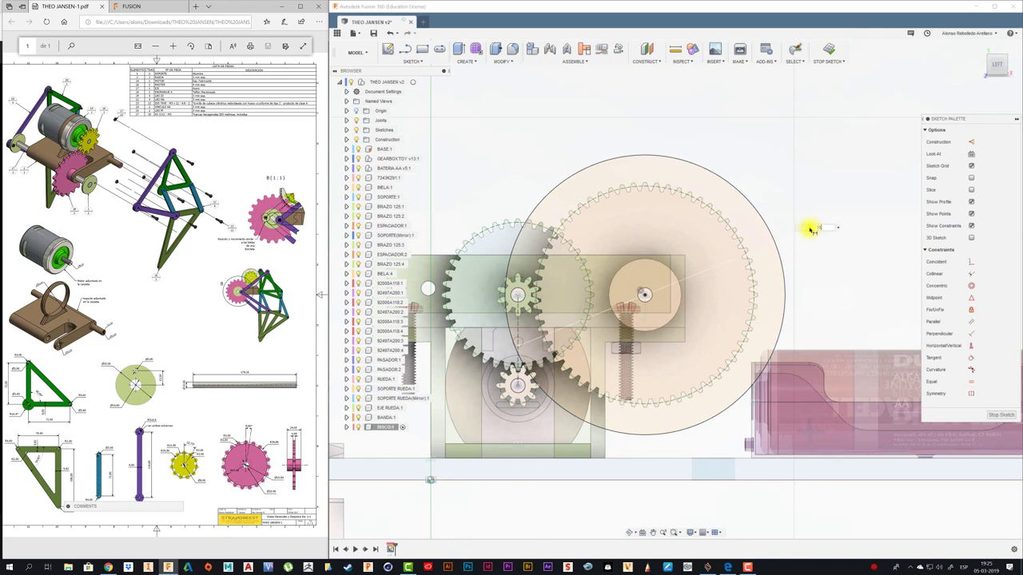
key(Return)
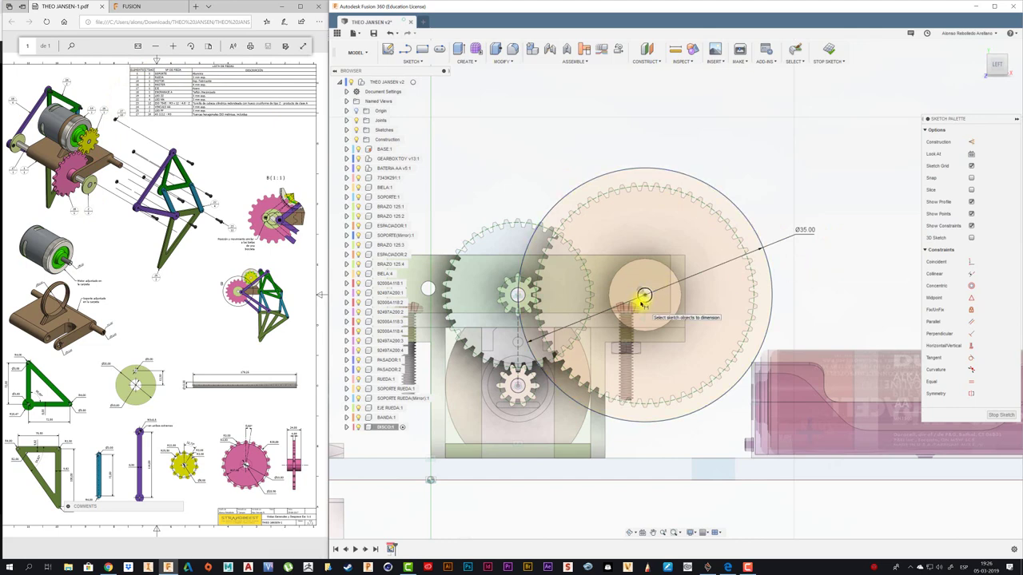
Step: Draw a concentric inner circle and a small 1 mm circle beside the hub
key(c)
click(644, 297)
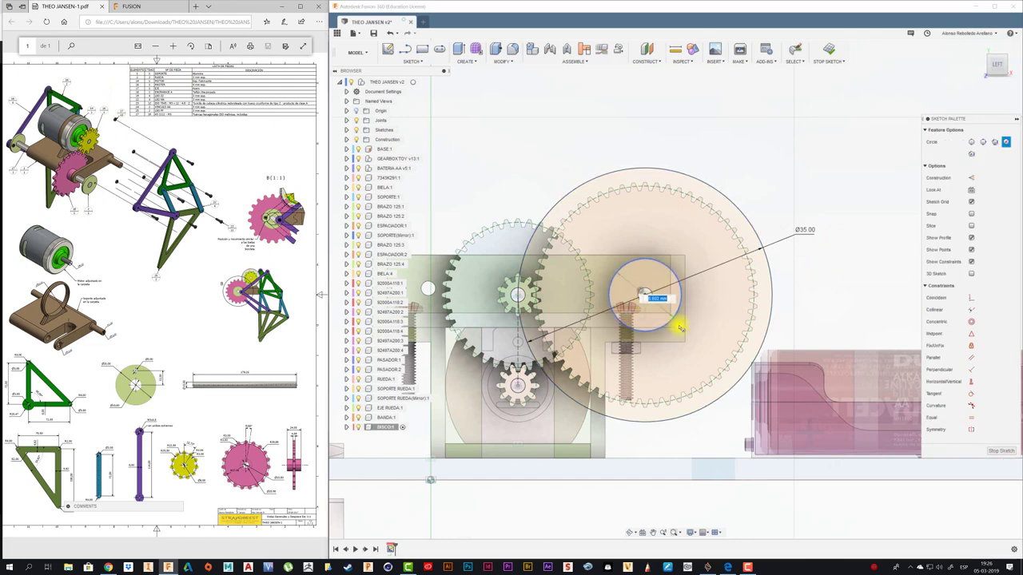
click(676, 321)
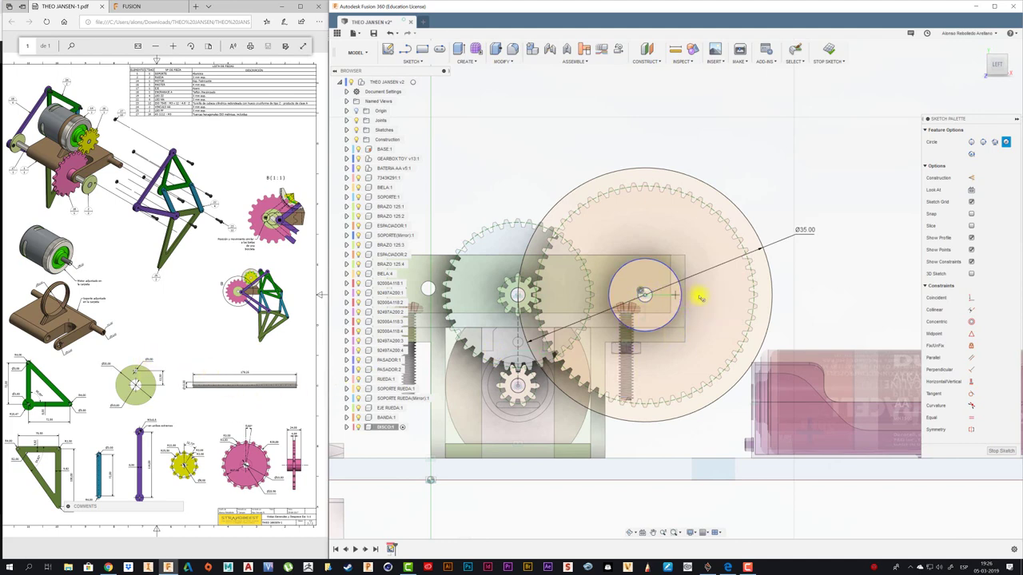
click(728, 297)
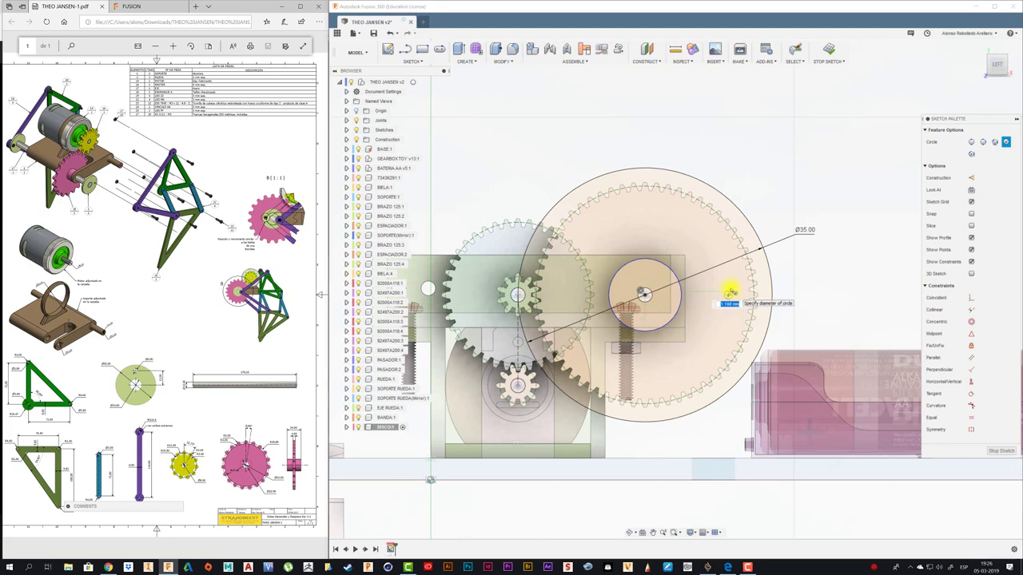
key(Return)
key(Escape)
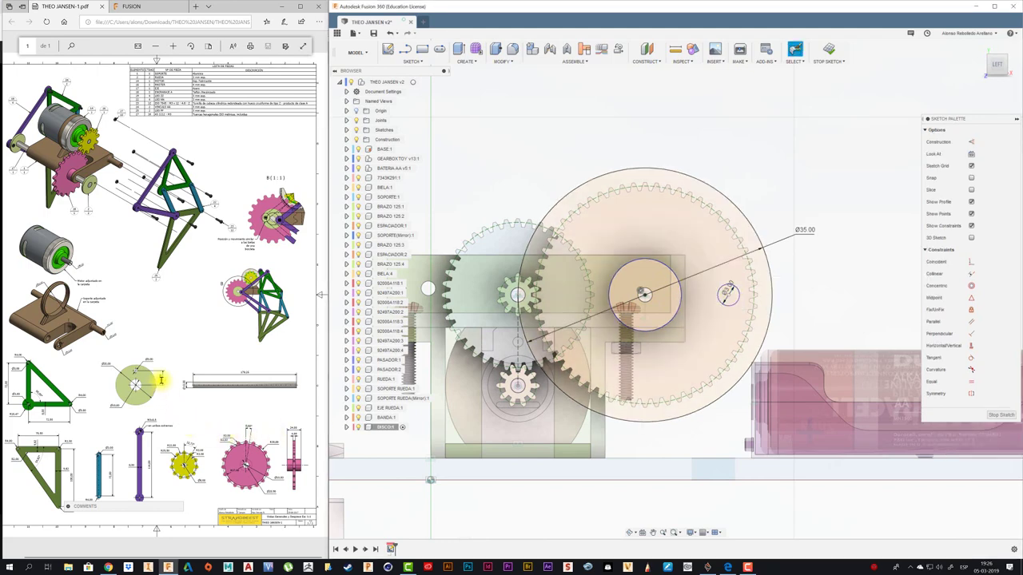
ctrl+scroll(141, 386, up, 5)
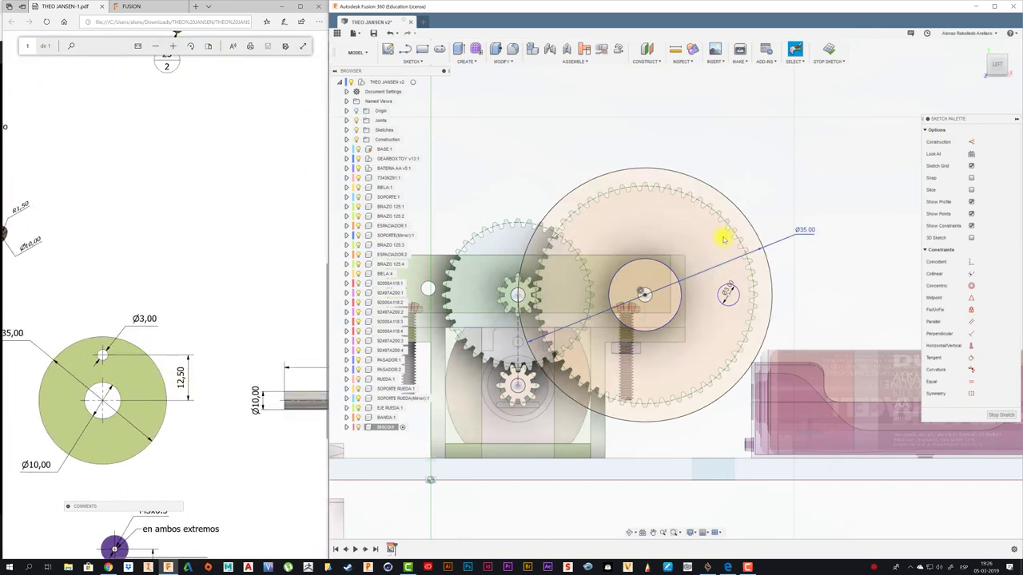
Step: Dimension the small hole 12.50 mm horizontally from the centre hole
click(653, 334)
click(725, 291)
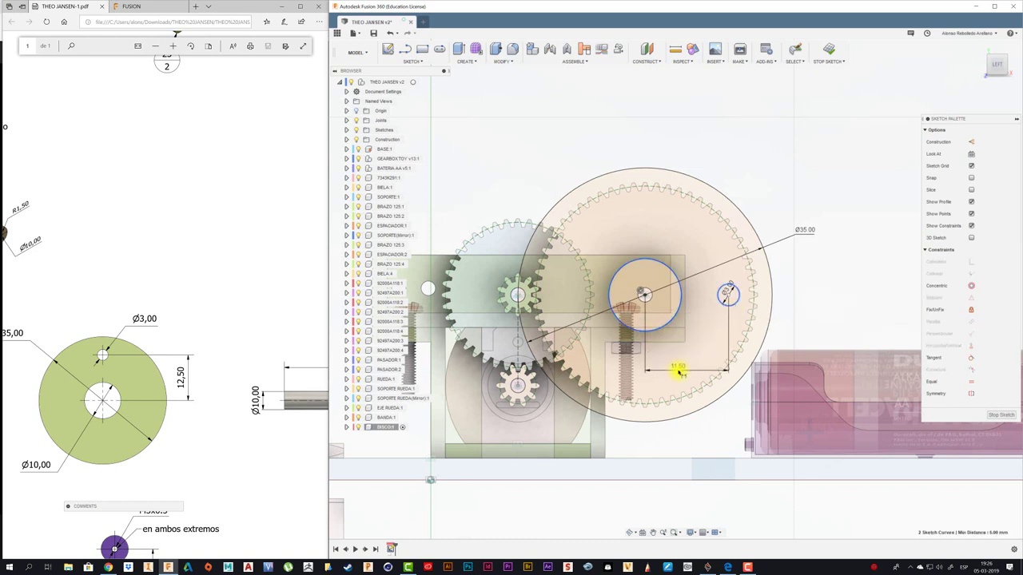
click(679, 371)
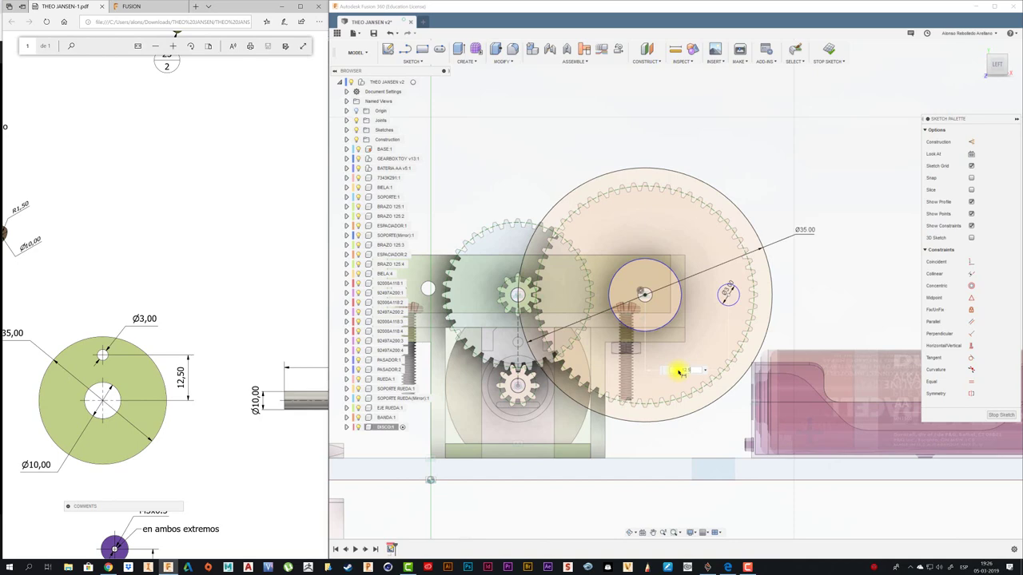
key(Return)
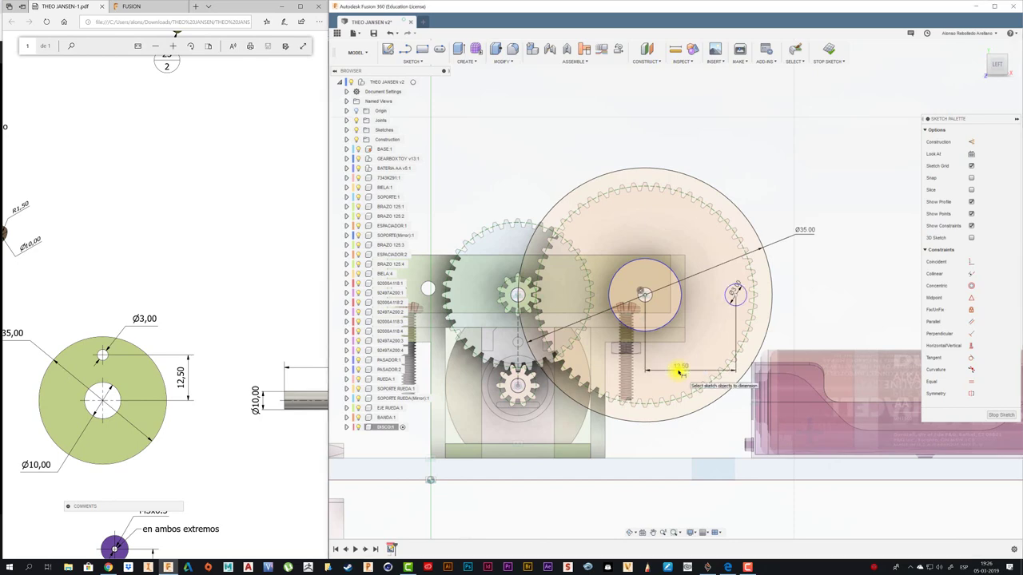
Step: Extrude the disc profile -3 mm into a new solid body
key(e)
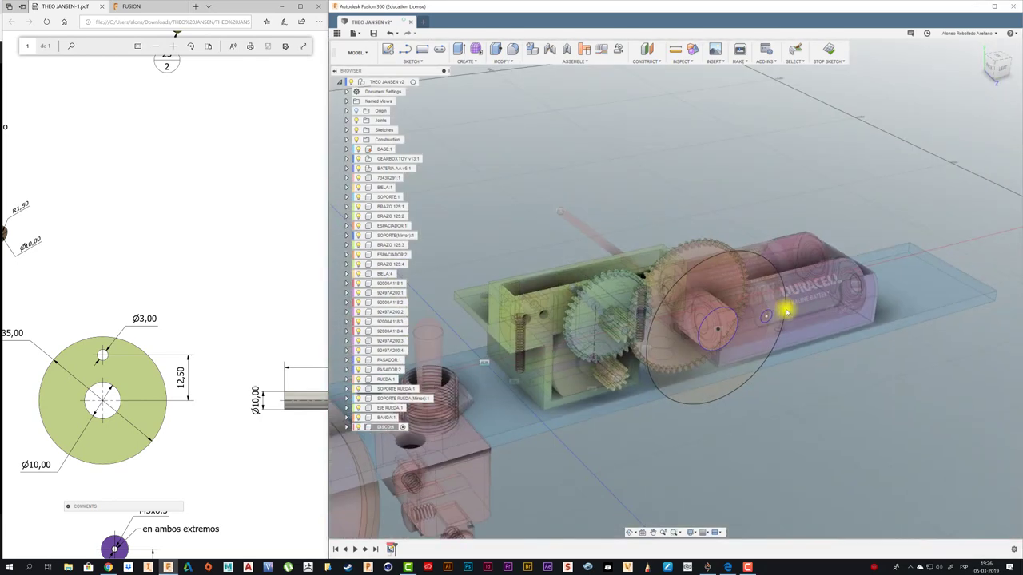
click(759, 306)
drag(742, 328, 759, 367)
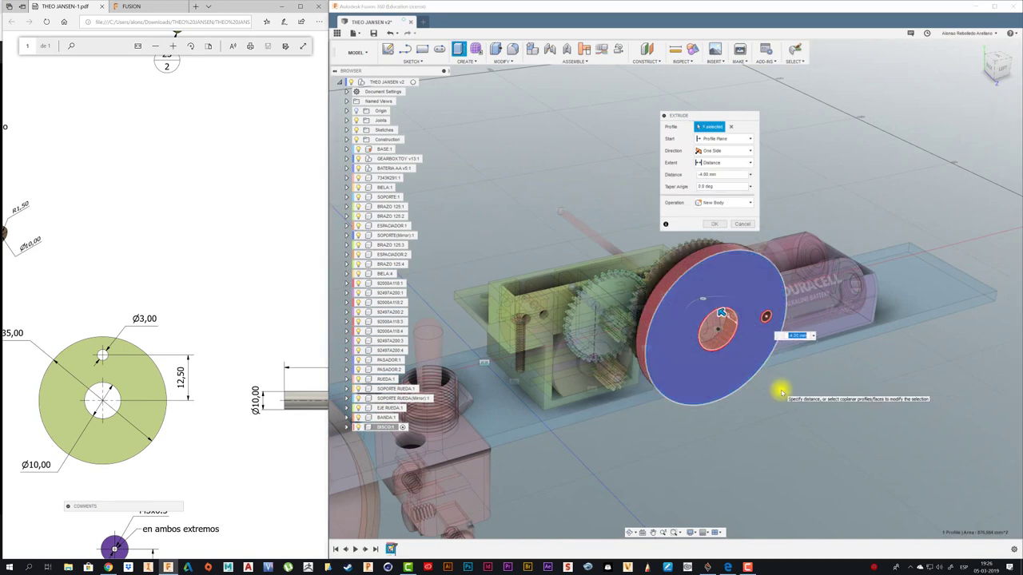
text(-3)
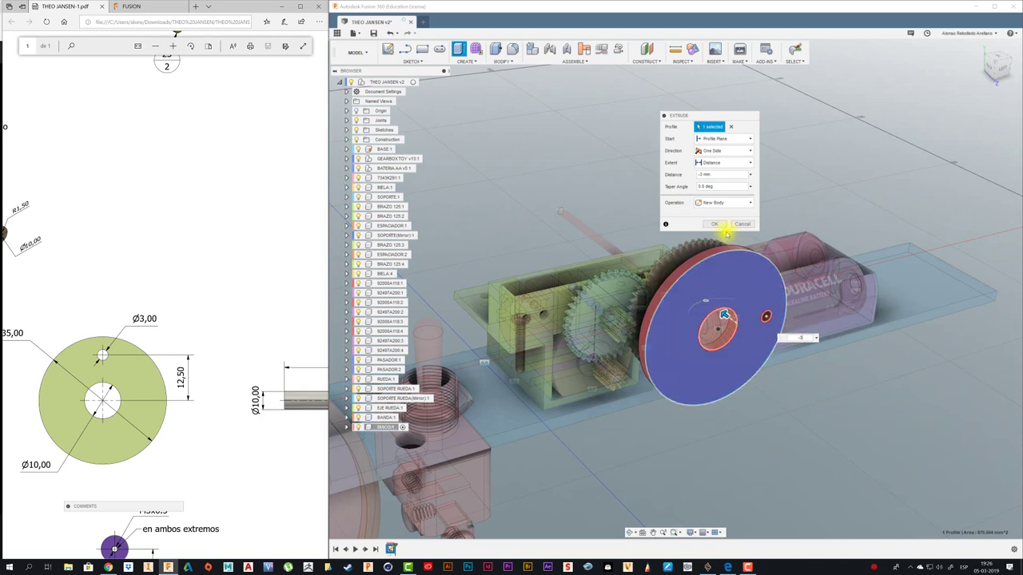
click(716, 225)
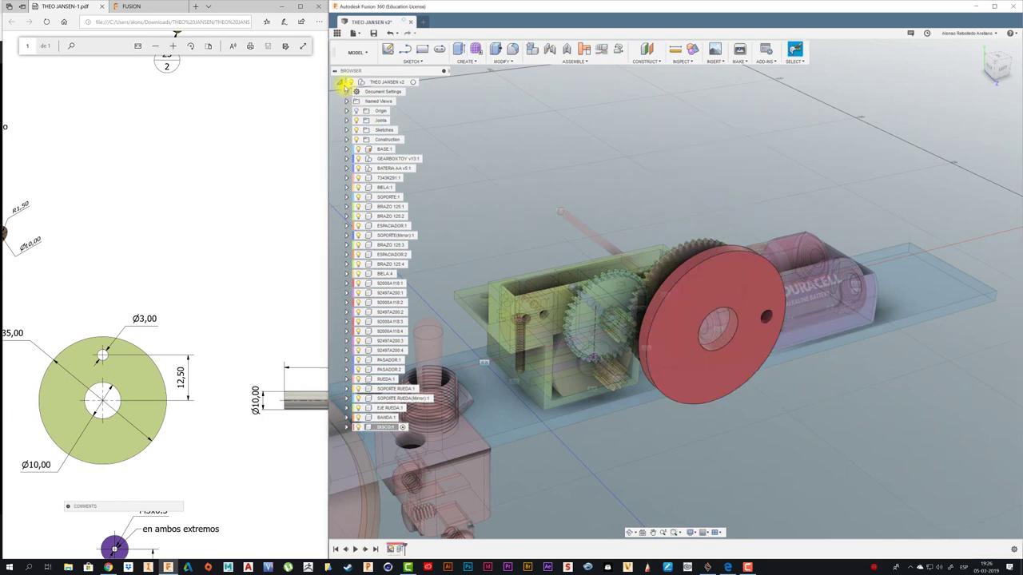
Step: Make the top-level THEO JANSEN v2 assembly active again
click(339, 82)
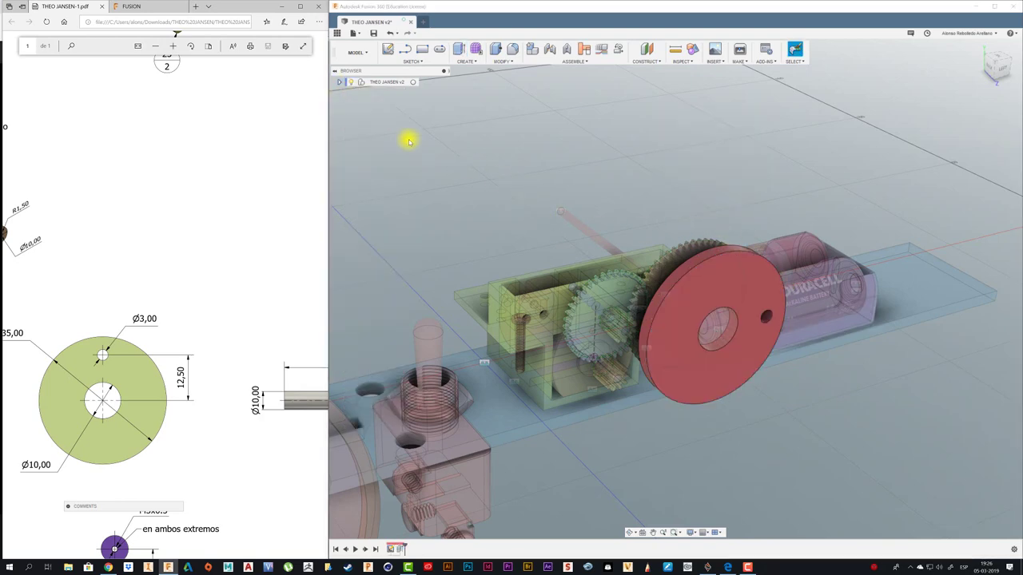
click(339, 82)
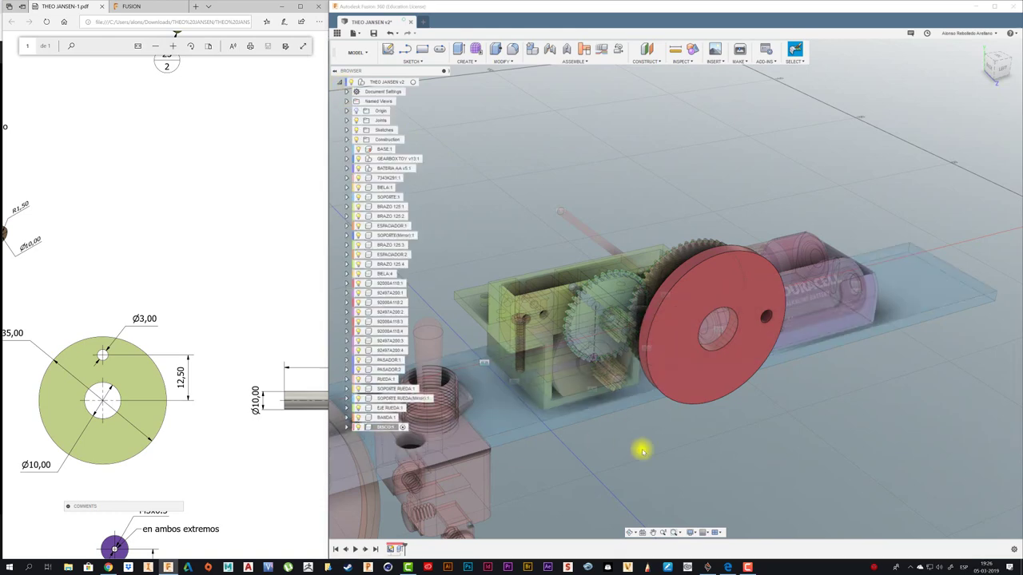
scroll(676, 450, down, 3)
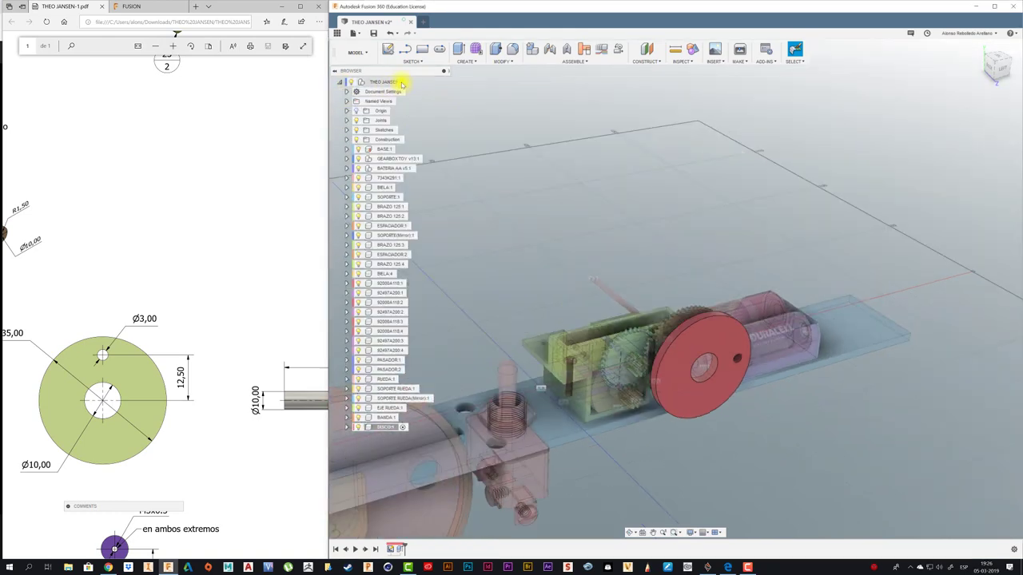
click(414, 83)
click(412, 83)
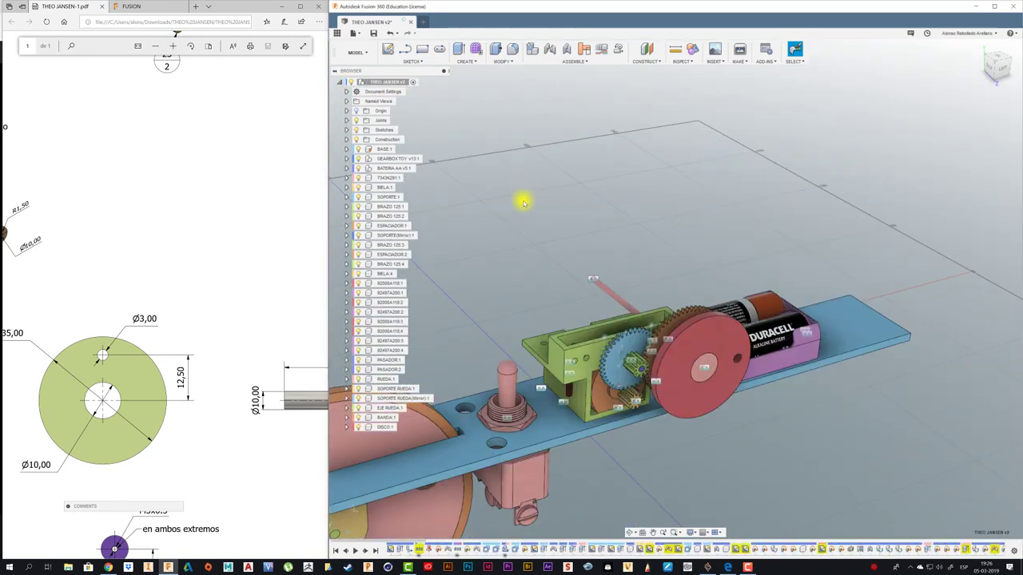
Step: Move the red disc aside and rigidly join its centre hole to the large gear's axle
mouse_move(527, 211)
shift+middle_down()
mouse_move(648, 283)
mouse_move(844, 369)
shift+middle_up()
drag(844, 369, 907, 457)
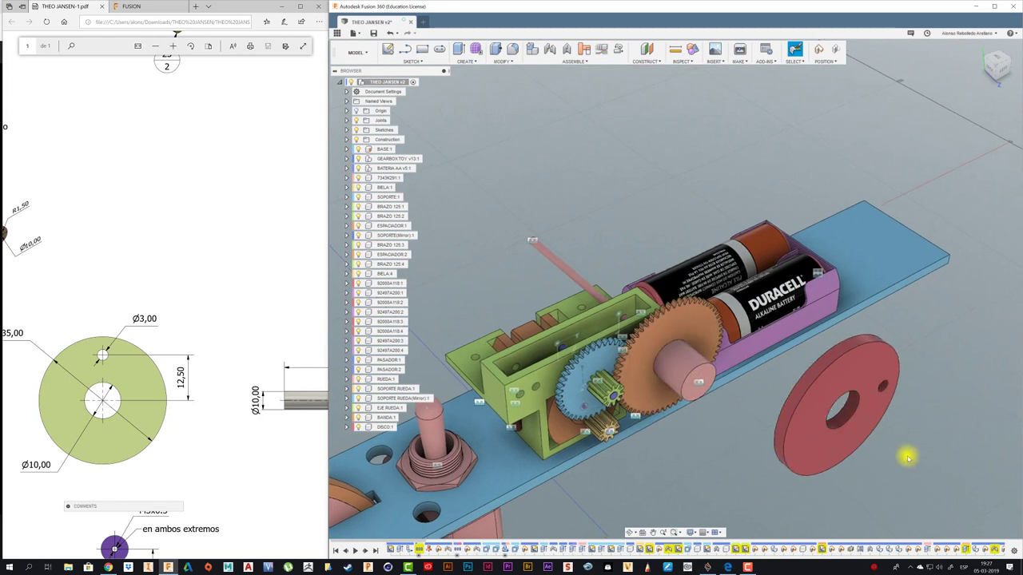
key(j)
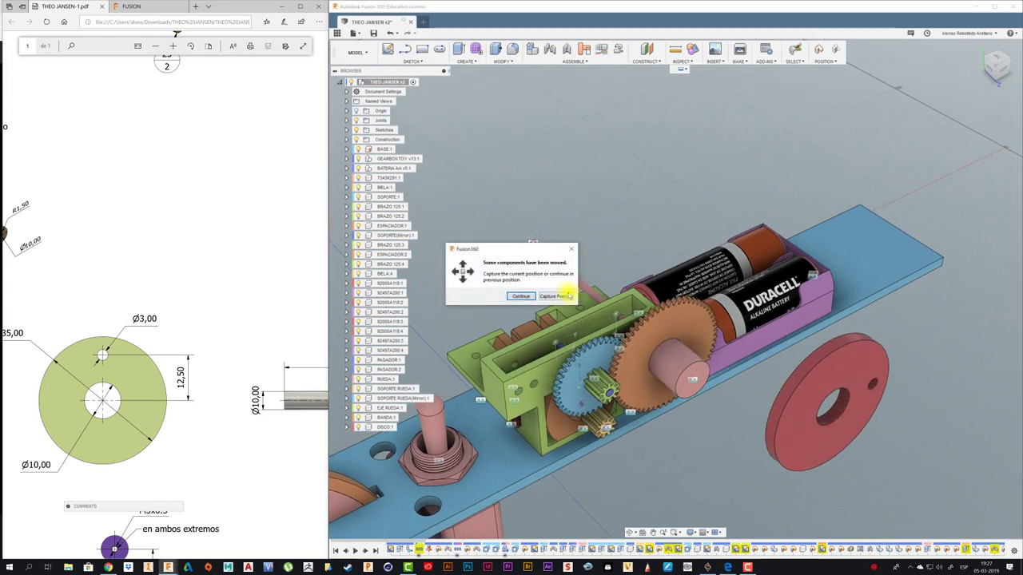
click(520, 299)
click(818, 424)
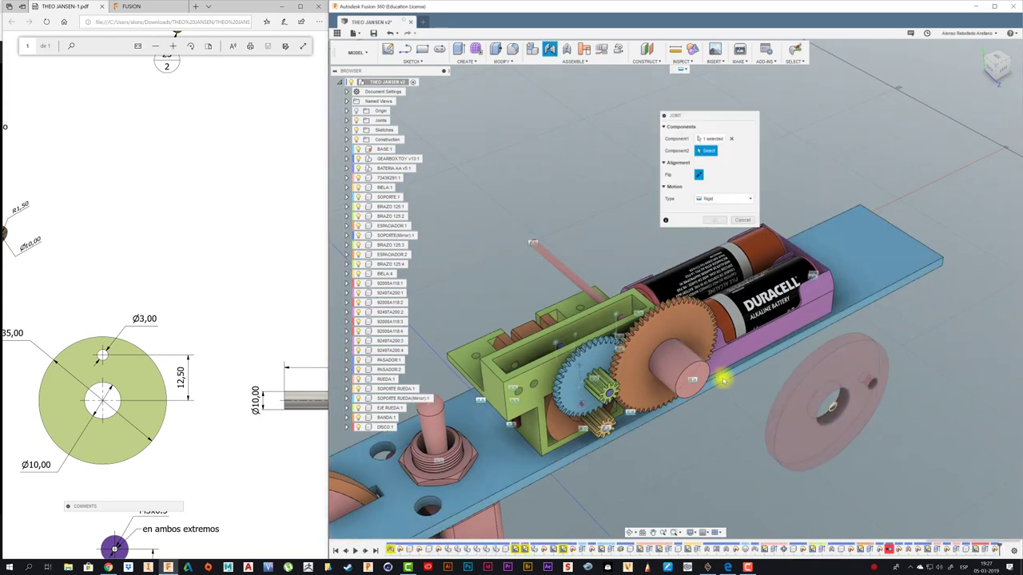
click(783, 332)
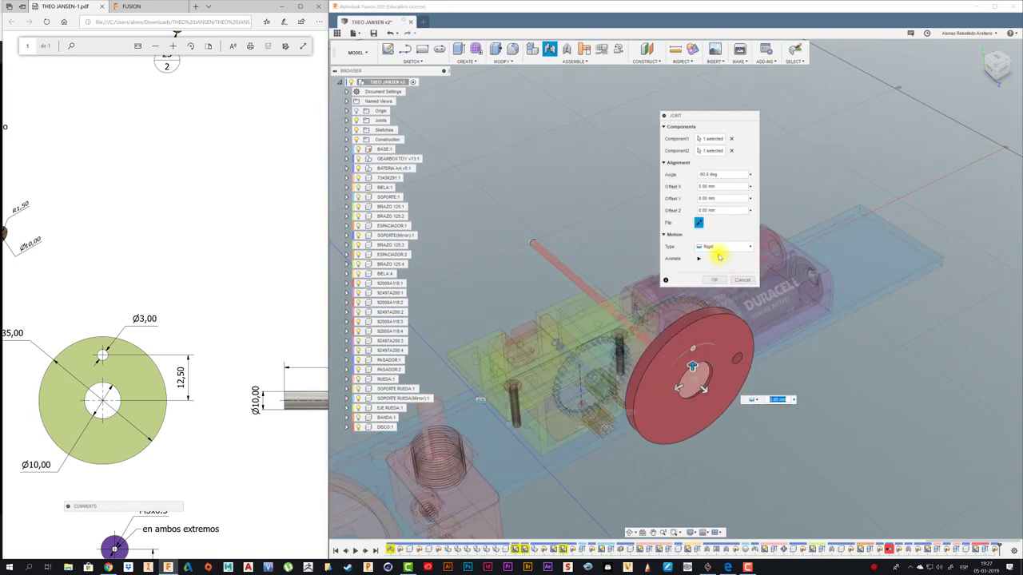
click(712, 278)
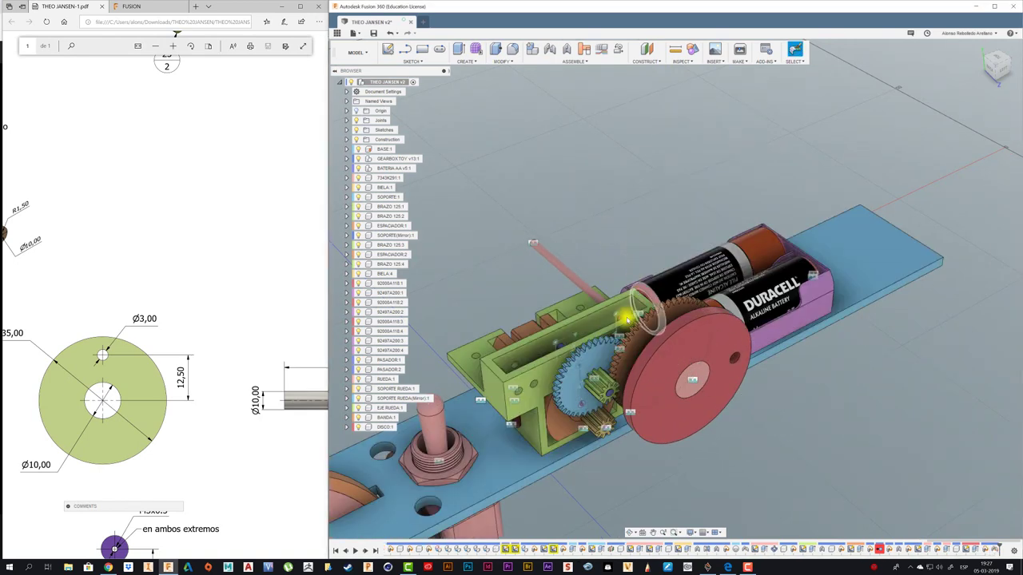
right_click(615, 332)
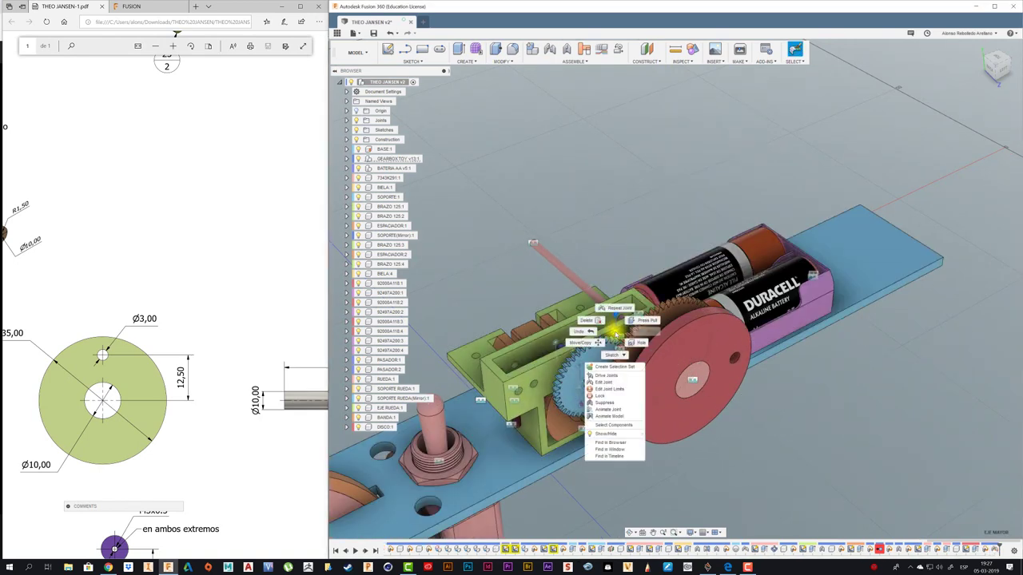
click(611, 416)
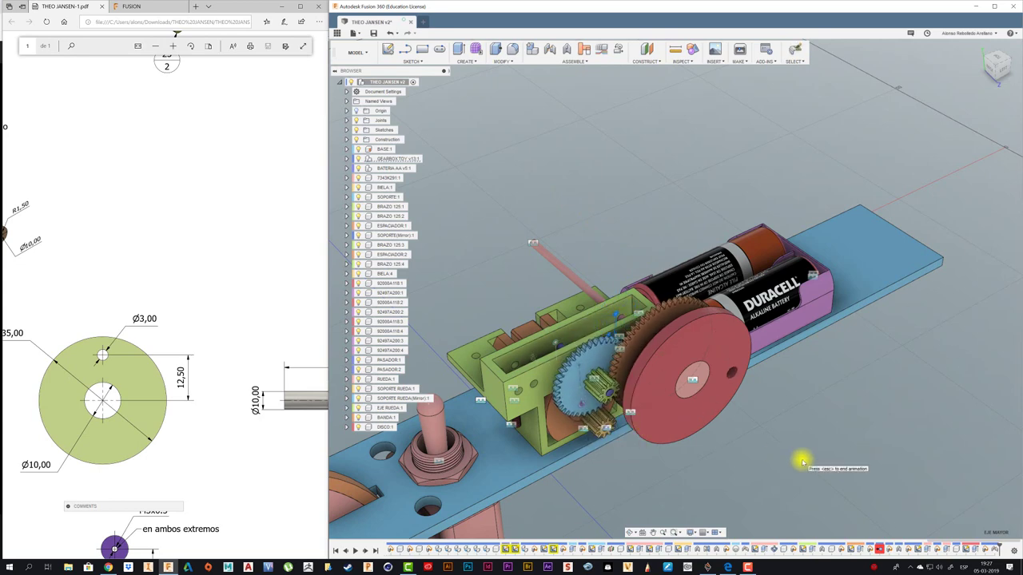
key(Escape)
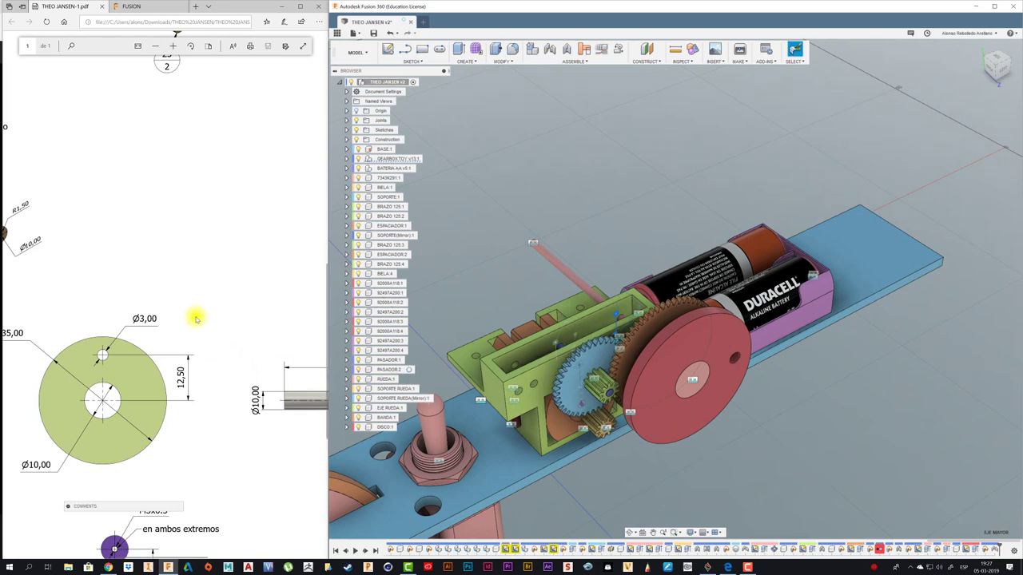
Step: Zoom out the reference PDF until the blue 72 mm link, green disc and yellow gear show
scroll(198, 319, down, 3)
ctrl+scroll(199, 320, down, 2)
ctrl+scroll(198, 320, down, 2)
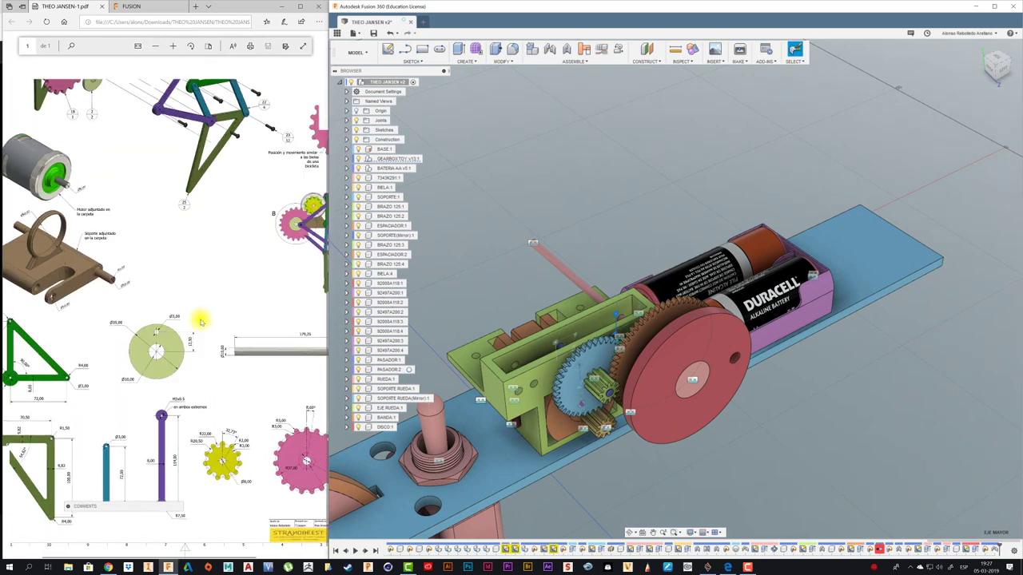
ctrl+scroll(160, 239, down, 2)
ctrl+scroll(104, 164, up, 1)
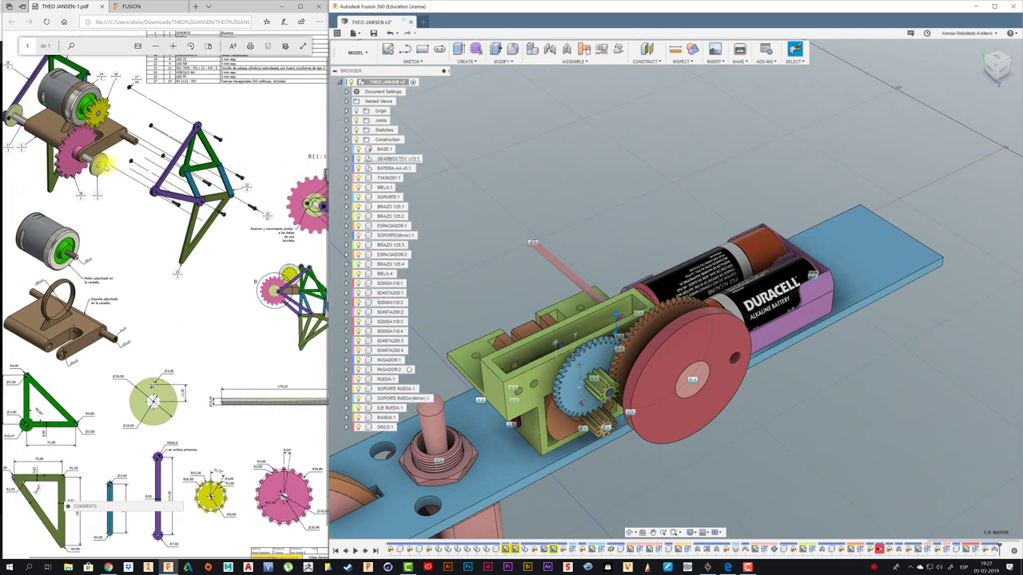
ctrl+scroll(104, 164, up, 1)
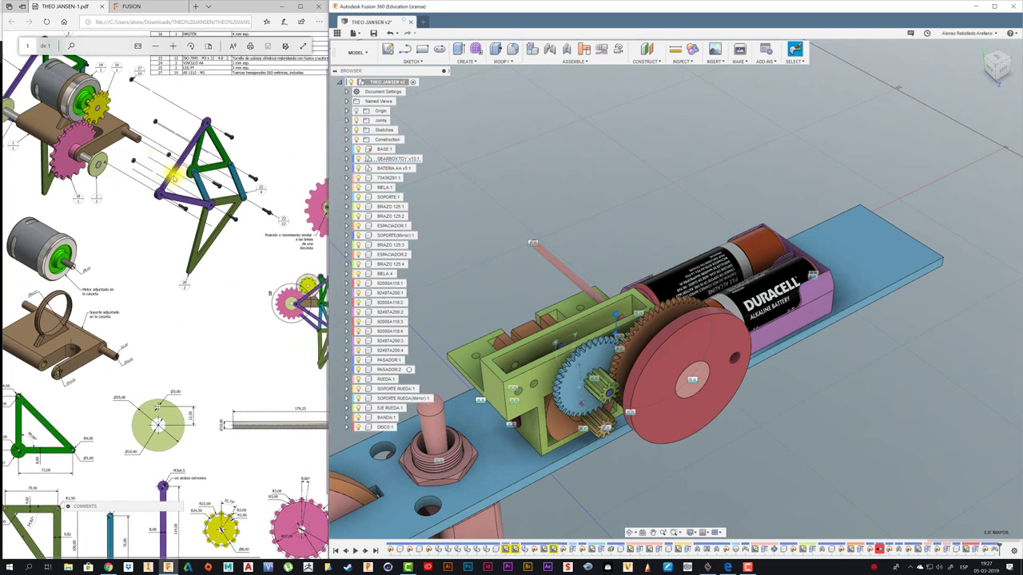
scroll(183, 410, down, 1)
scroll(180, 461, down, 1)
ctrl+scroll(170, 501, up, 2)
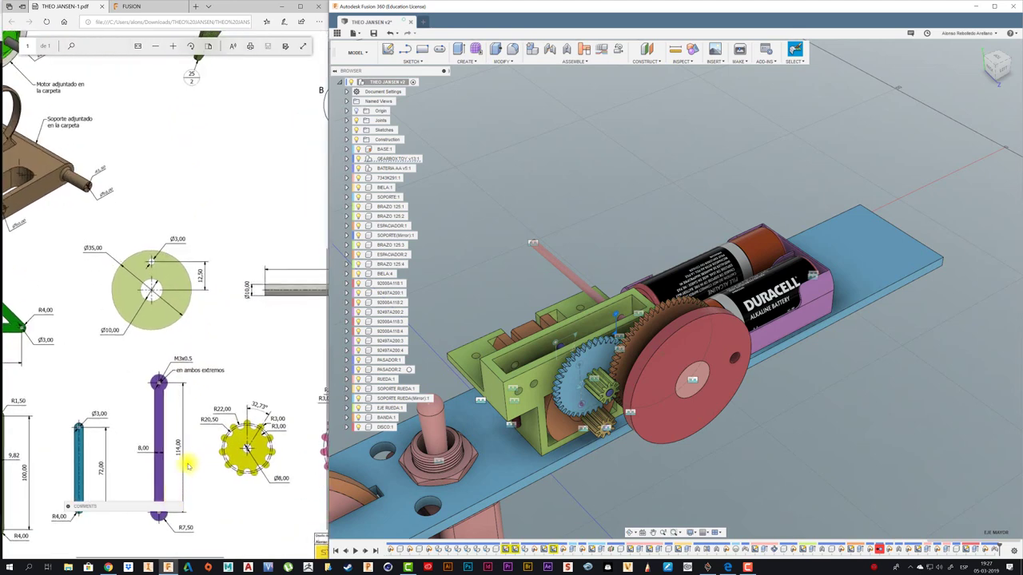
ctrl+scroll(172, 456, up, 1)
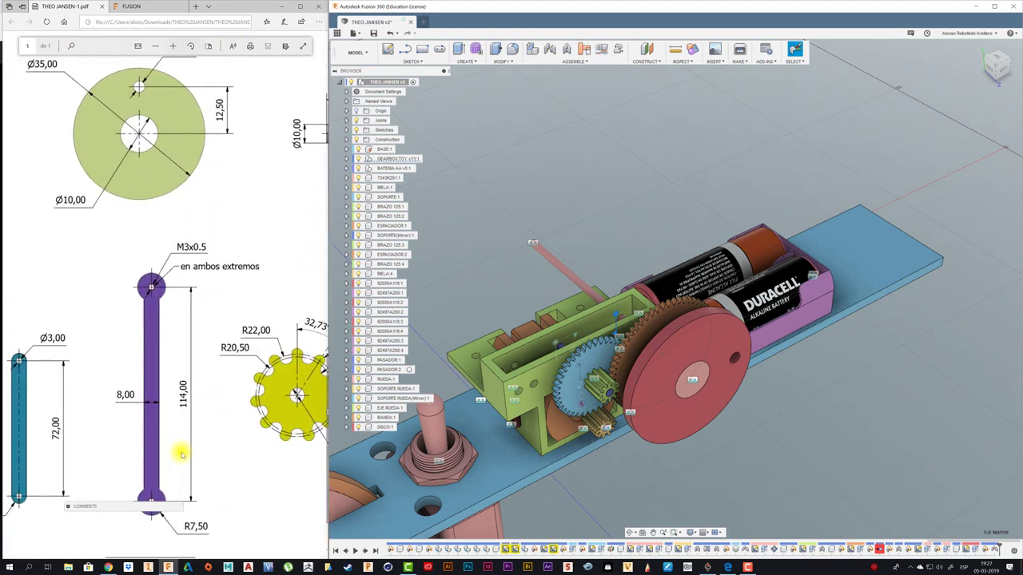
ctrl+scroll(179, 453, down, 1)
ctrl+scroll(183, 451, down, 1)
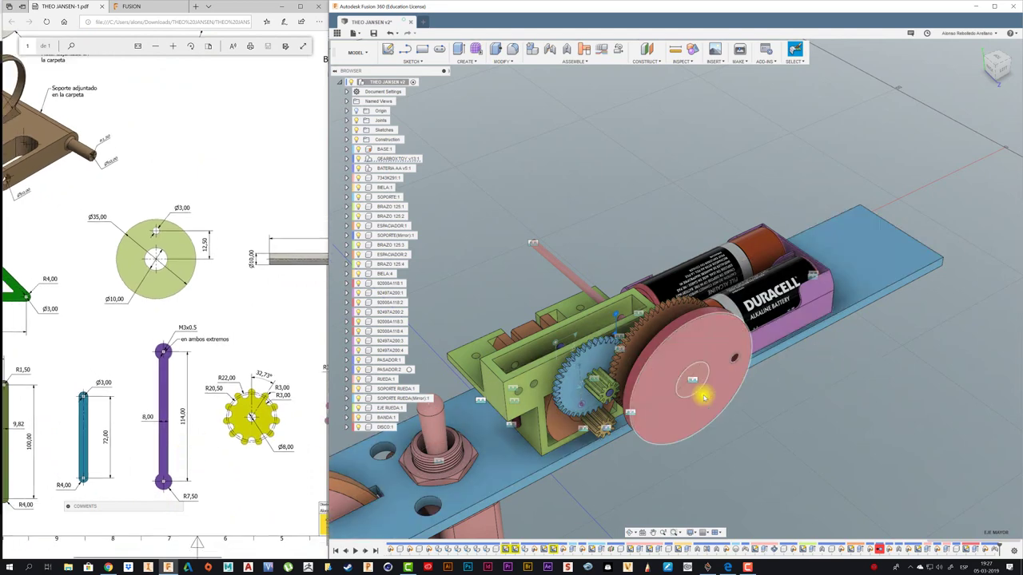
ctrl+scroll(211, 356, up, 1)
ctrl+scroll(220, 355, up, 1)
ctrl+scroll(221, 354, down, 1)
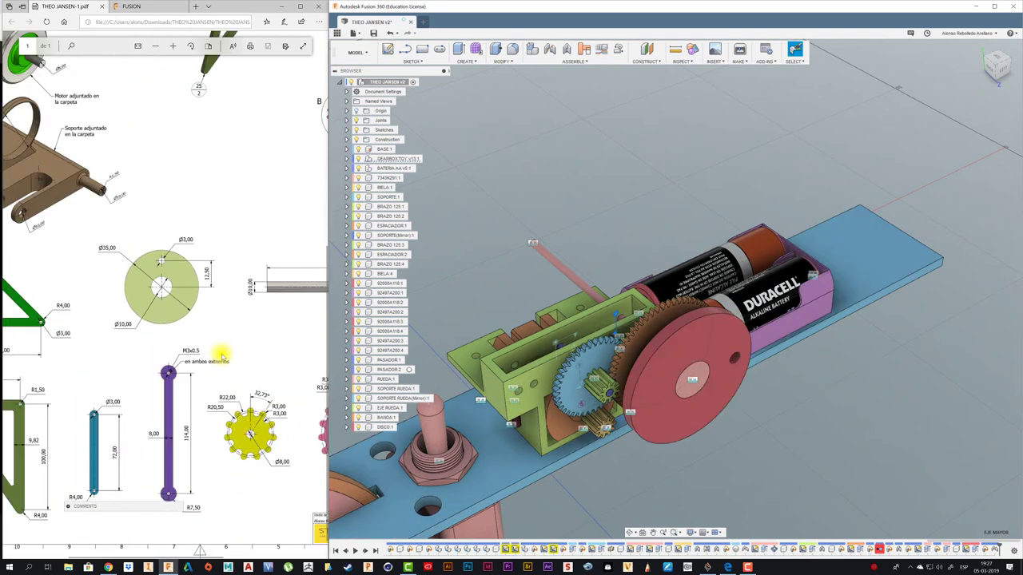
ctrl+scroll(221, 354, down, 1)
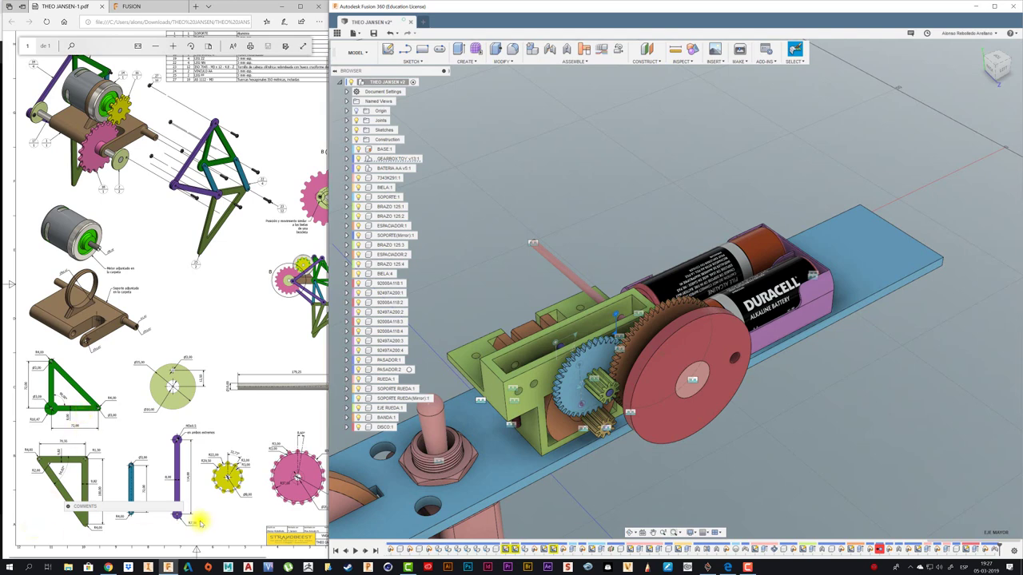
ctrl+scroll(192, 515, up, 5)
ctrl+scroll(191, 498, up, 1)
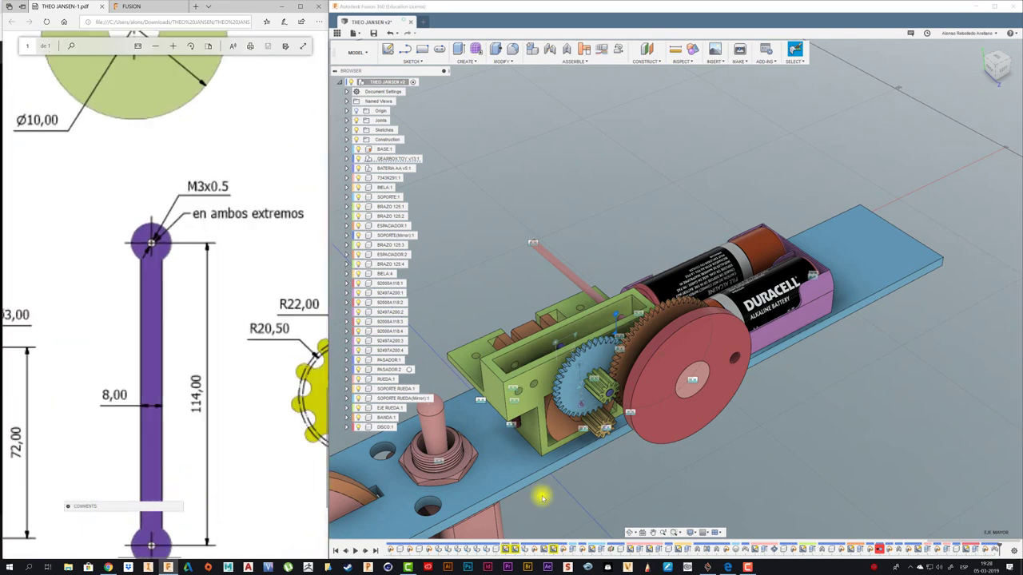
scroll(524, 235, up, 1)
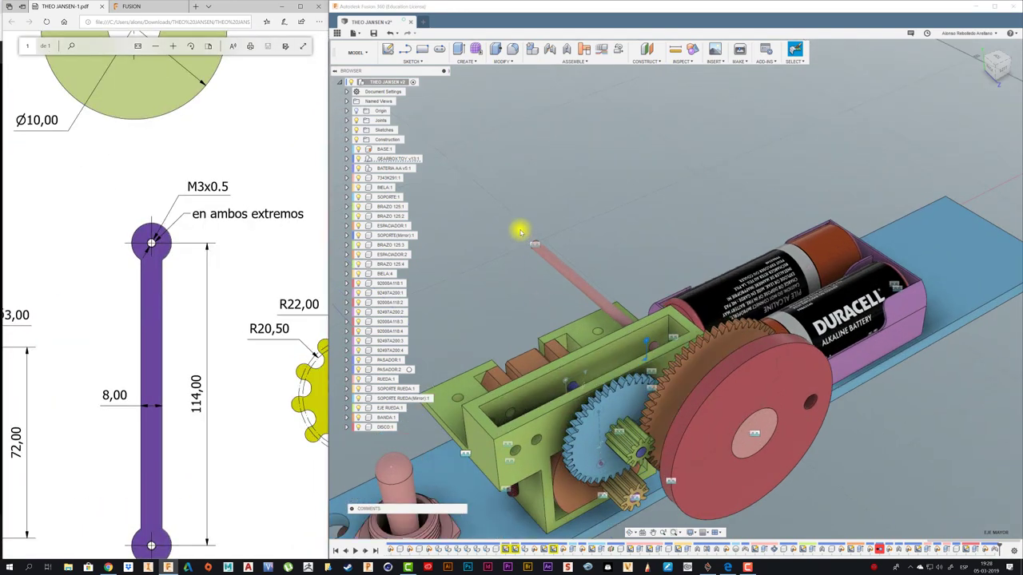
scroll(519, 232, down, 2)
scroll(520, 232, down, 1)
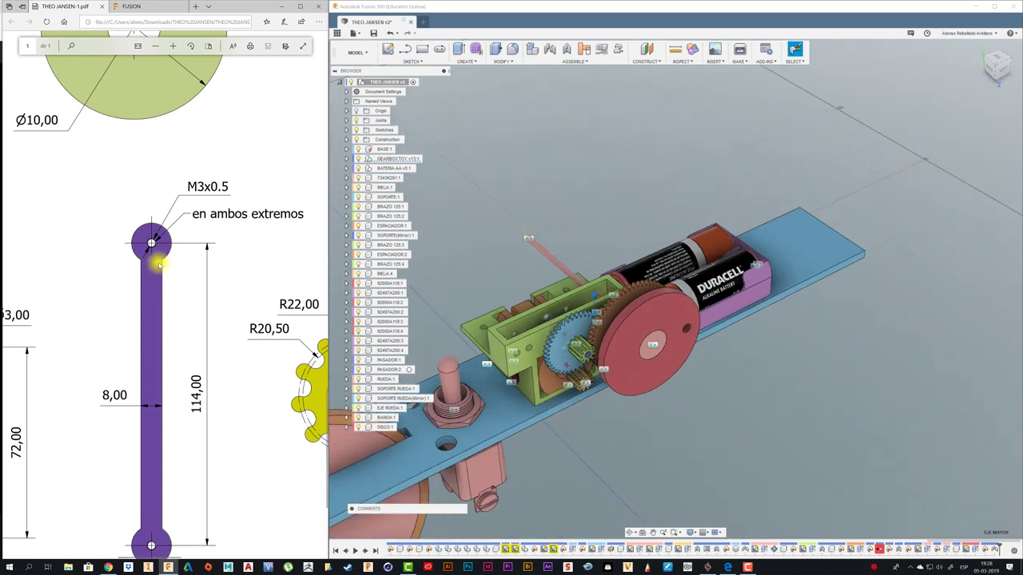
ctrl+scroll(192, 271, down, 1)
ctrl+scroll(195, 266, down, 1)
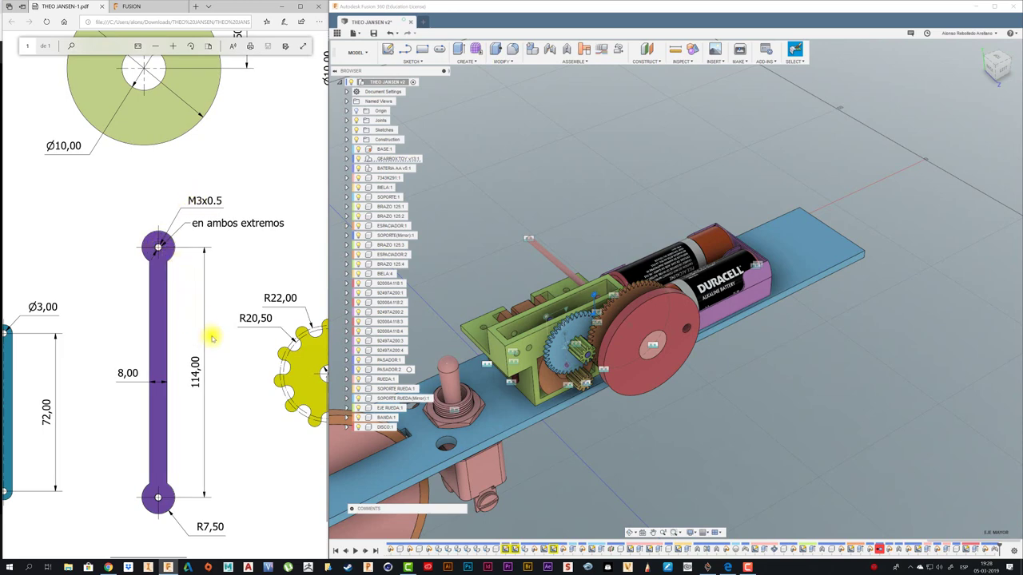
ctrl+scroll(211, 330, down, 1)
ctrl+scroll(209, 322, down, 1)
ctrl+scroll(209, 320, down, 1)
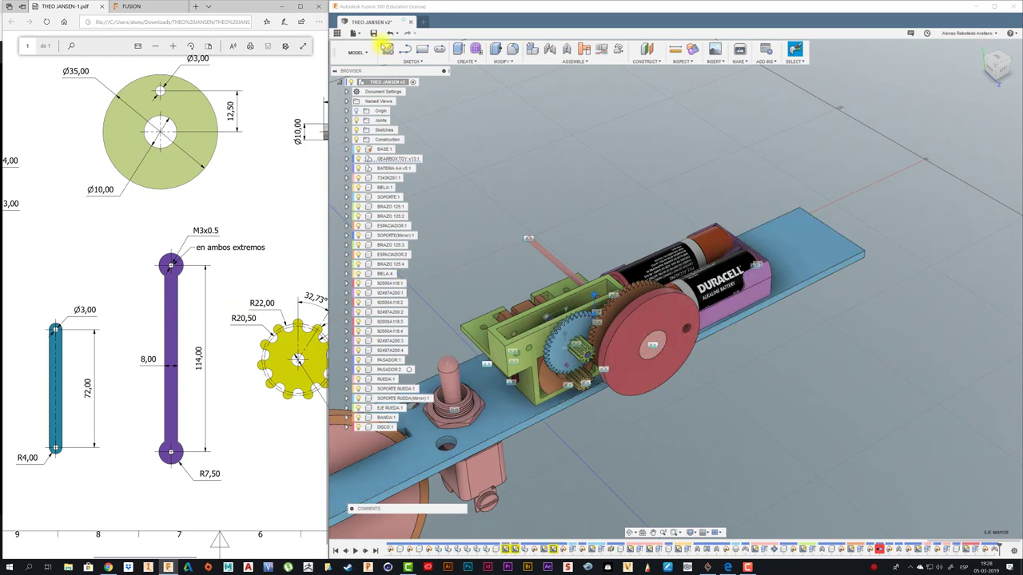
Step: Add a new component and start a sketch on the red disc's face
right_click(386, 80)
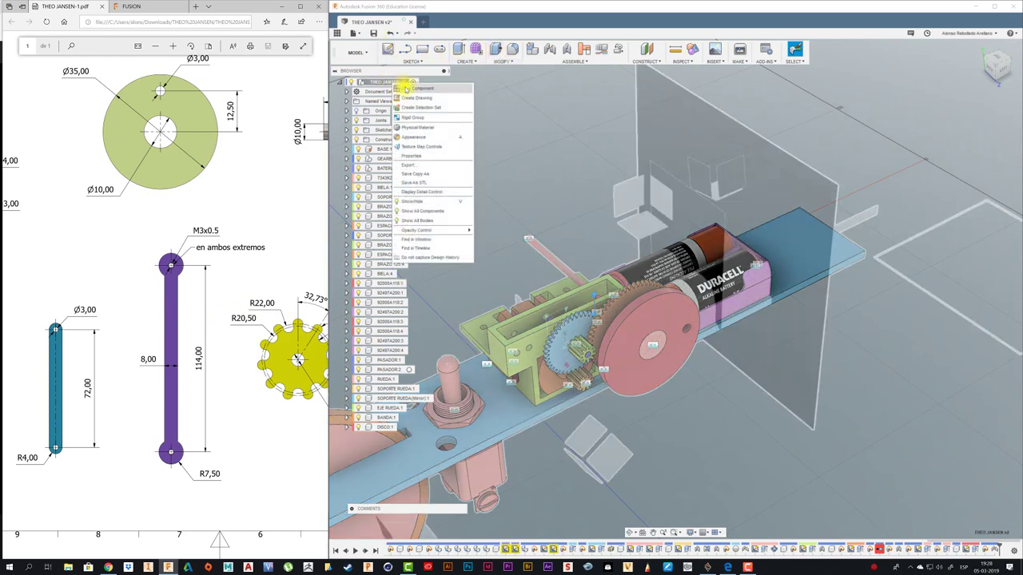
click(432, 94)
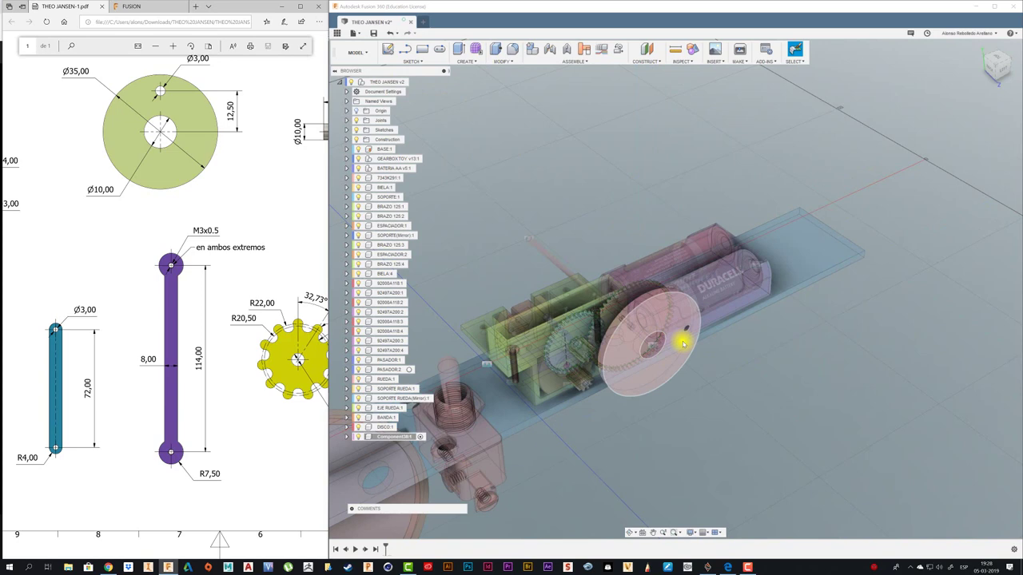
click(683, 342)
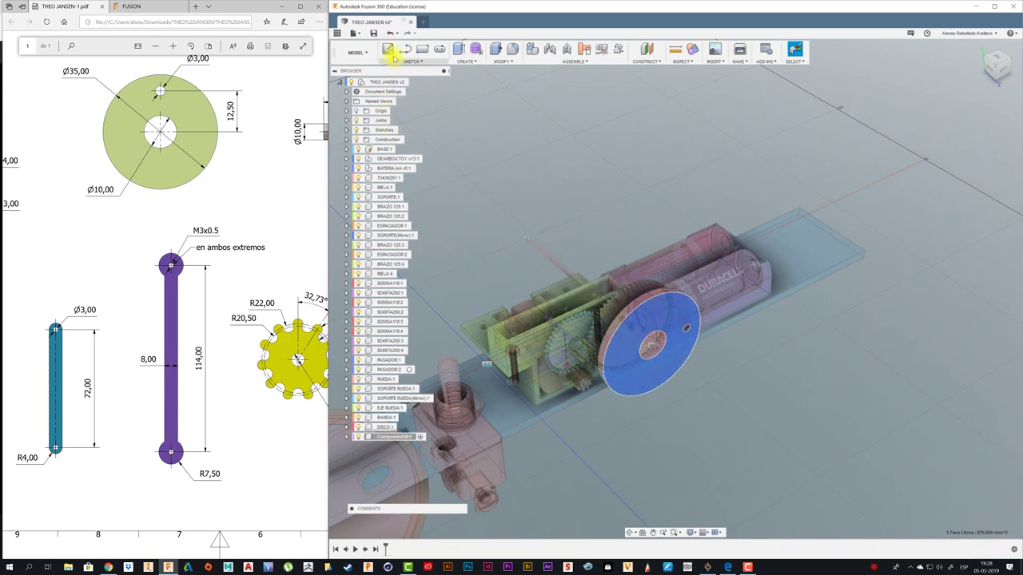
click(389, 50)
click(678, 308)
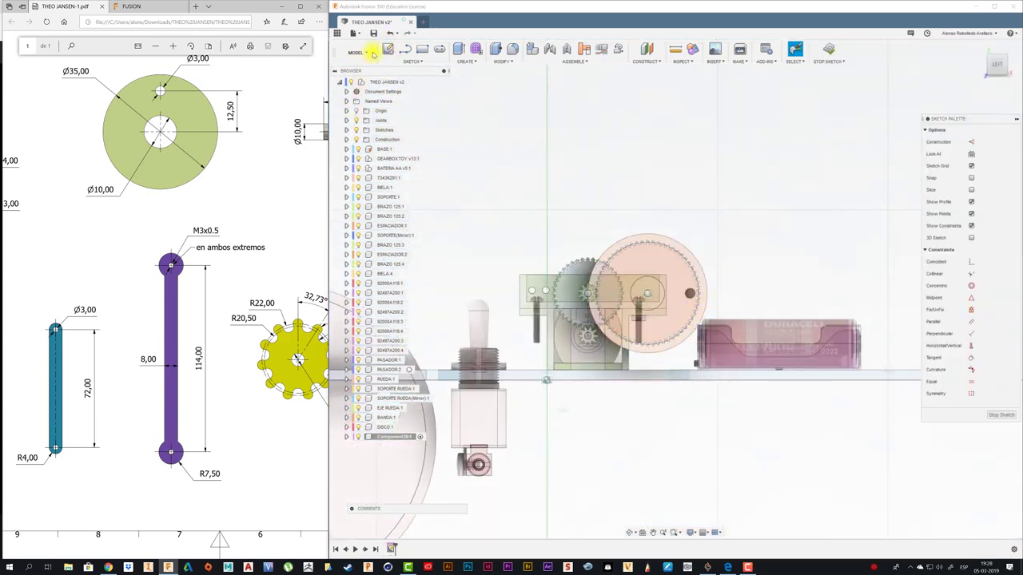
Step: Draw a small circle level with the disc hole and dimension it Ø3.00
key(c)
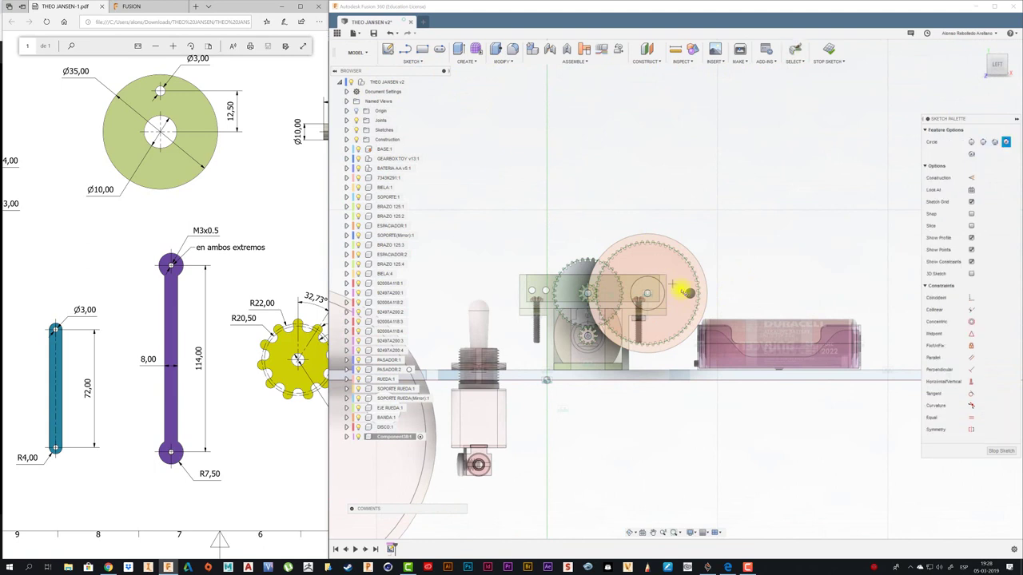
click(692, 292)
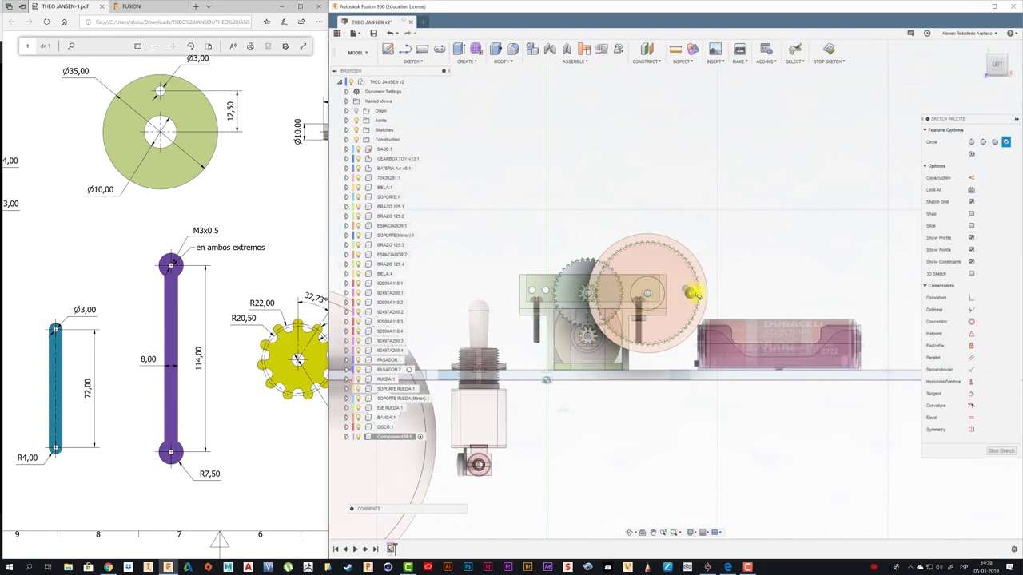
click(844, 293)
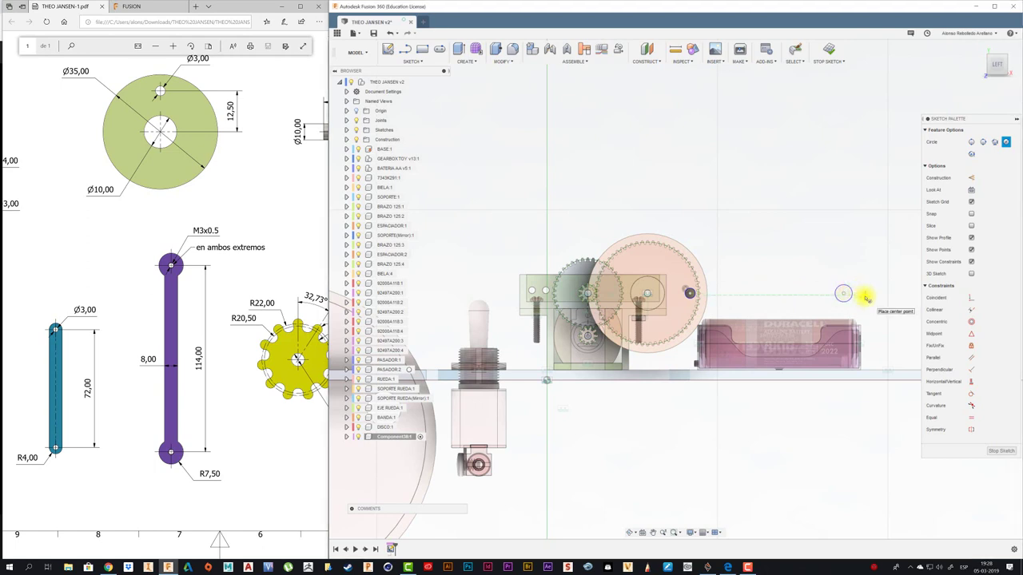
key(Escape)
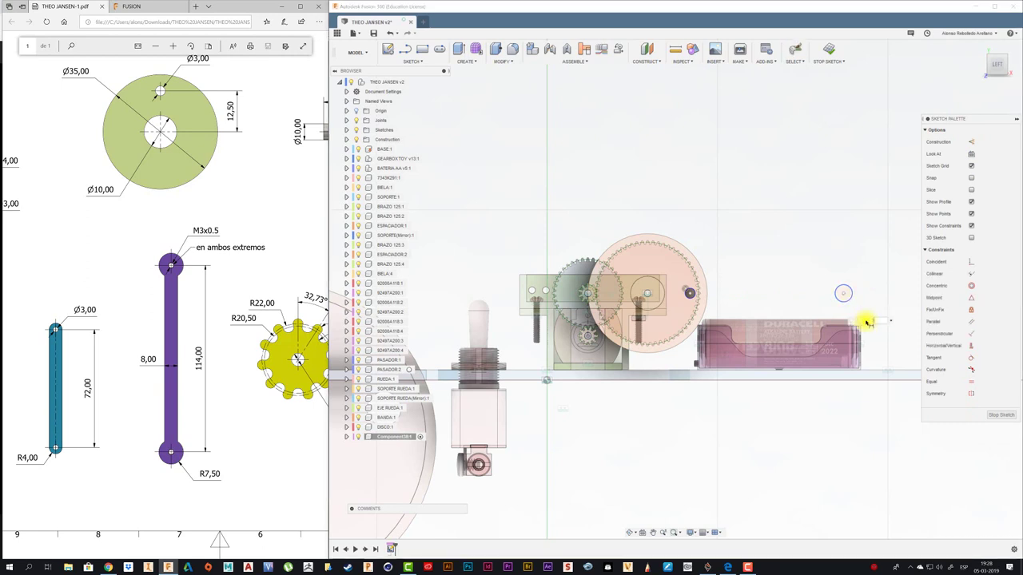
click(867, 323)
click(867, 323)
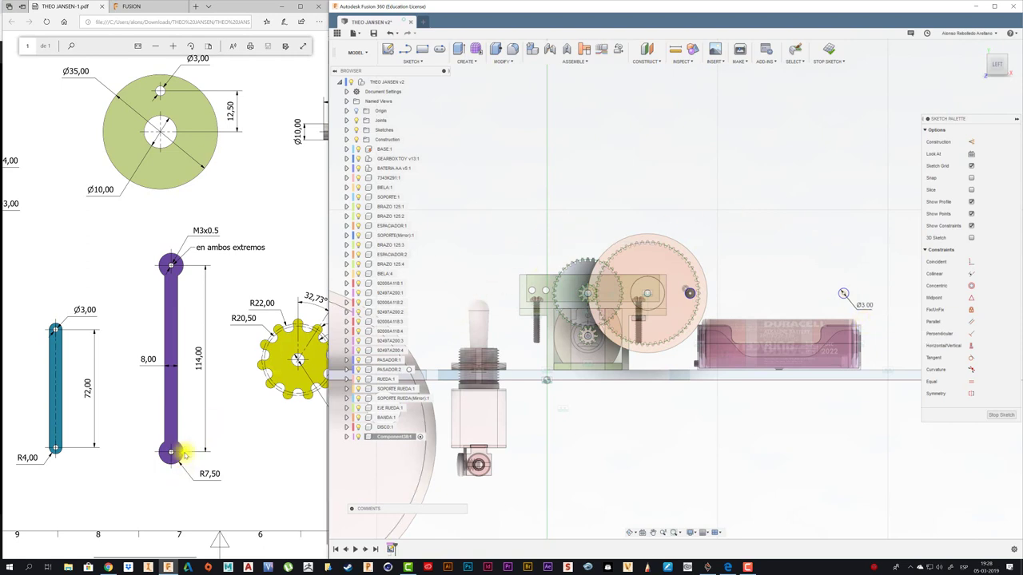
Step: Draw a centre-to-centre slot from the disc hole to the circle, 8 mm wide
click(440, 48)
click(690, 294)
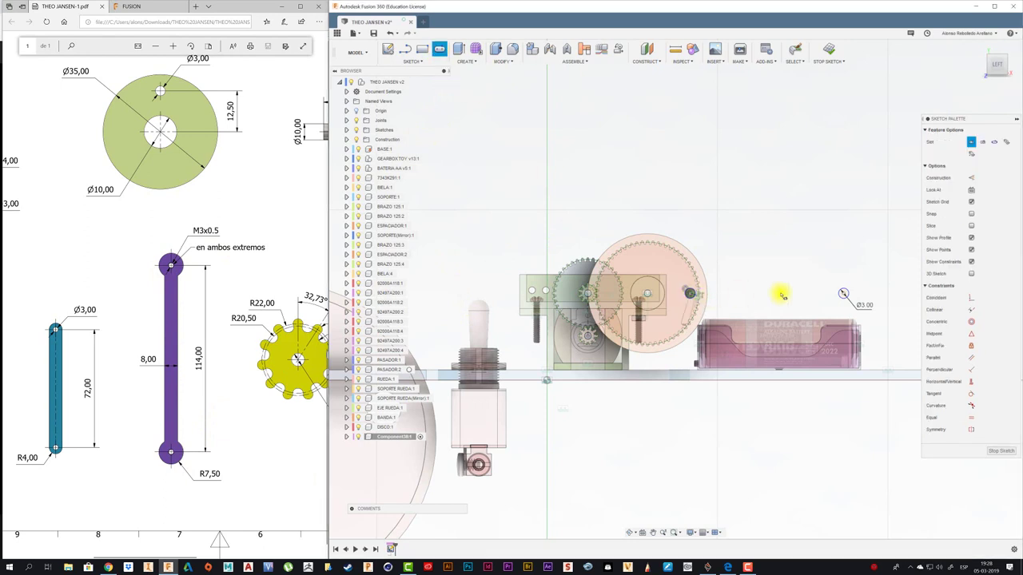
click(844, 284)
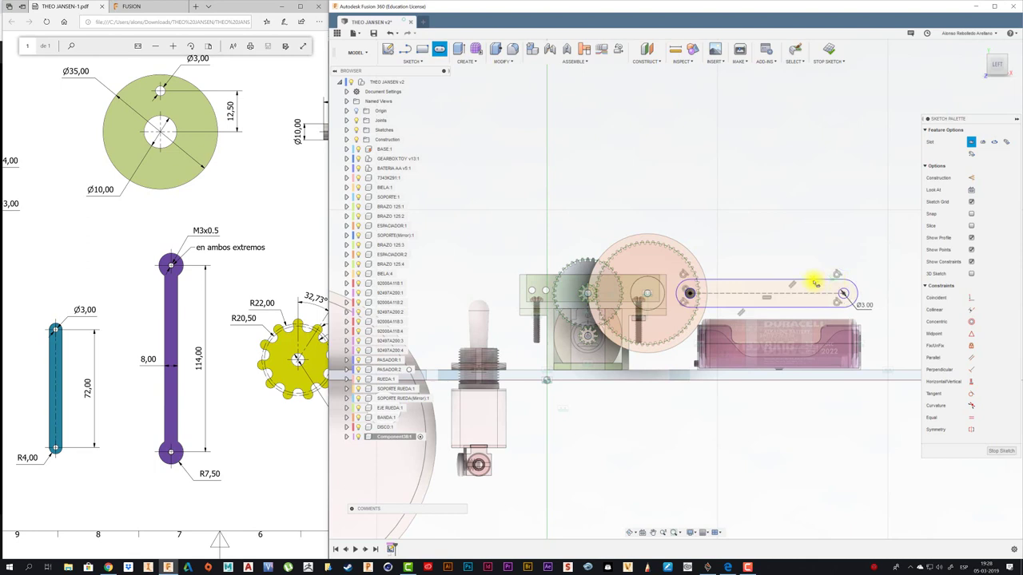
key(Escape)
click(769, 283)
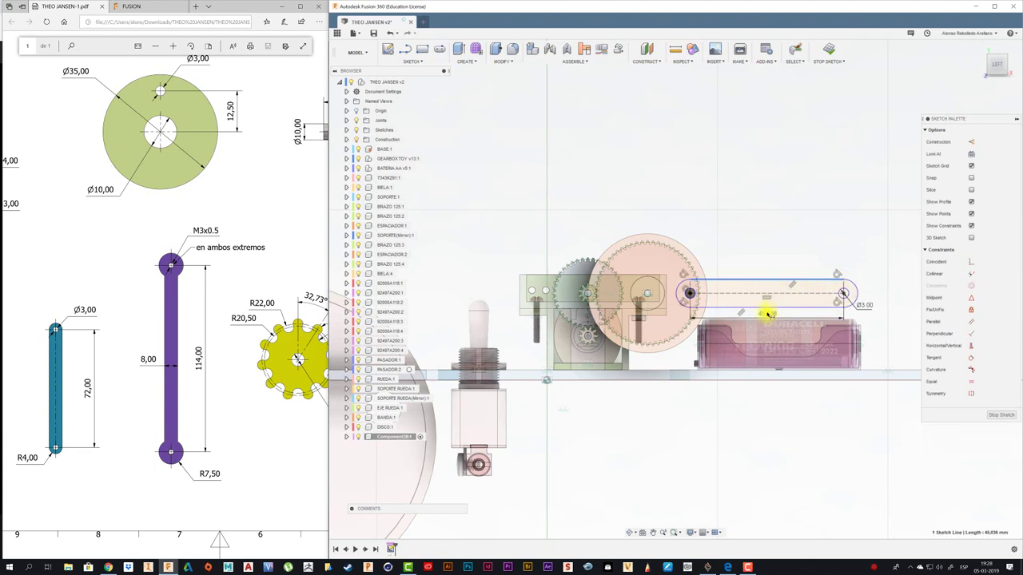
click(772, 304)
click(799, 243)
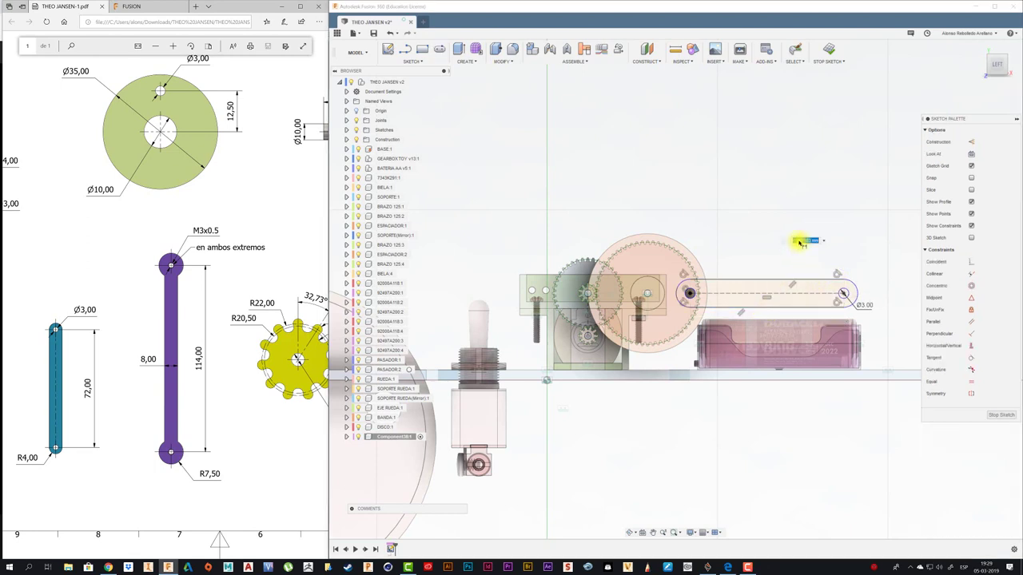
key(Return)
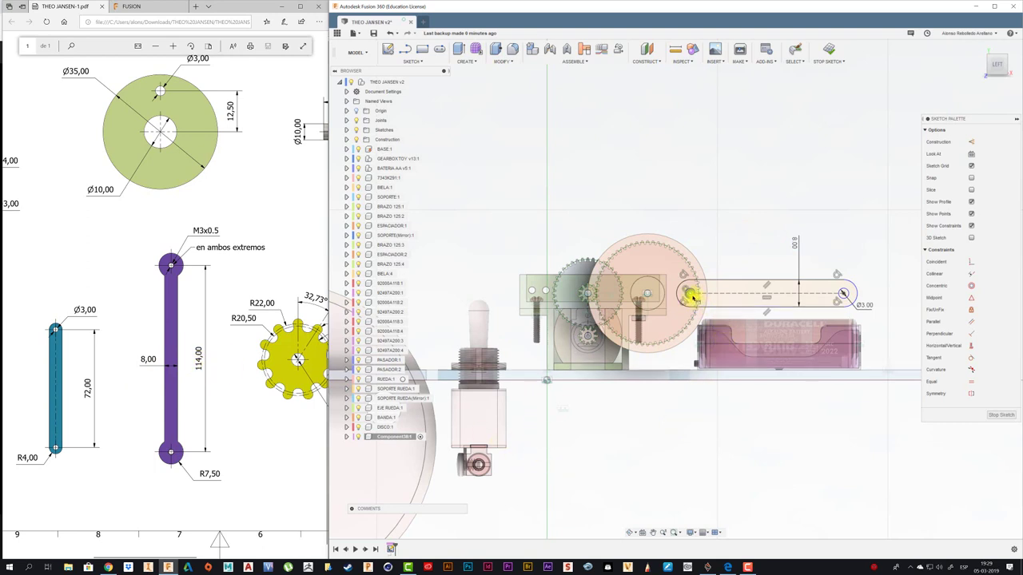
Step: Dimension the slot's end centres 114 mm apart
click(689, 294)
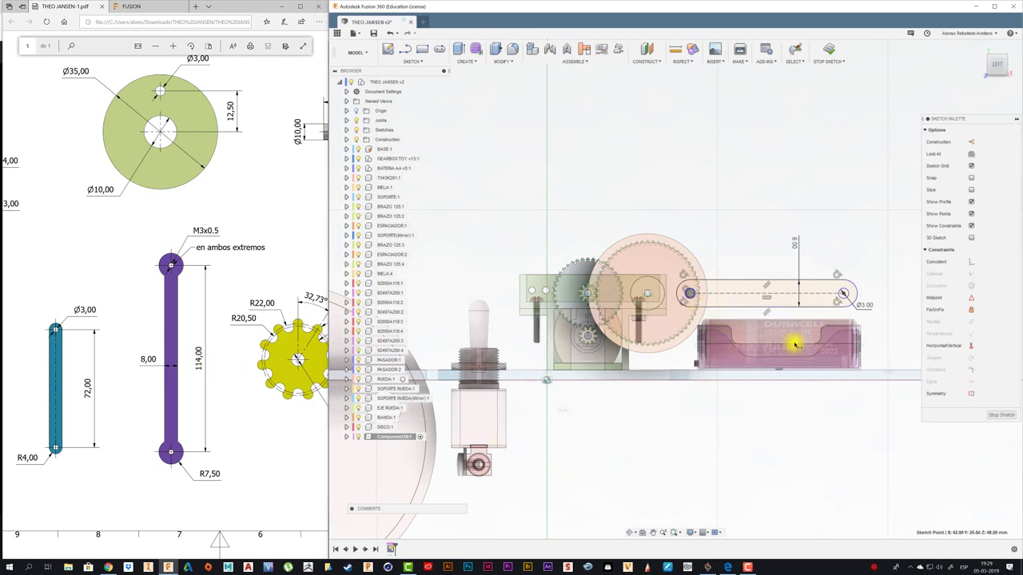
click(844, 295)
click(690, 295)
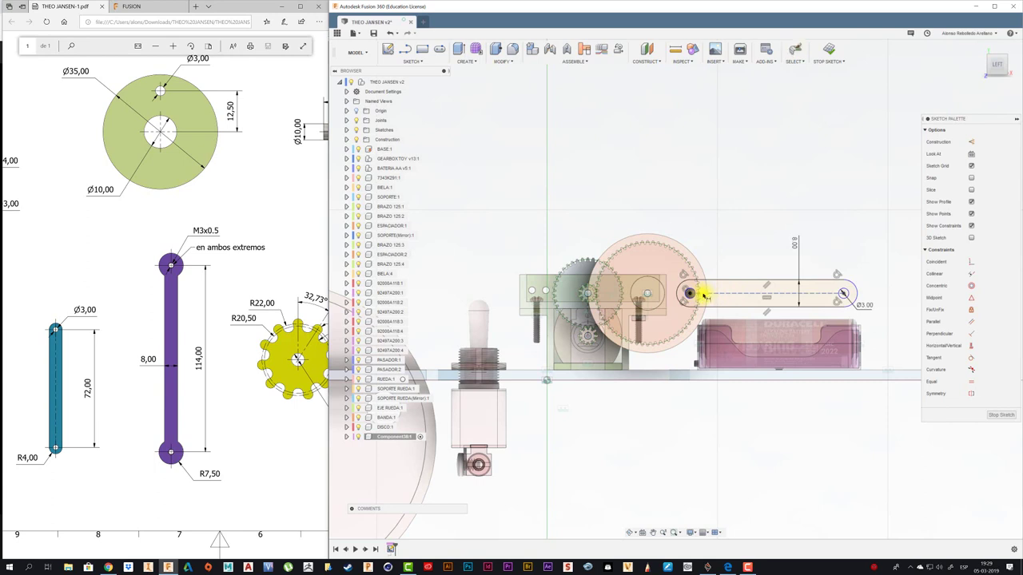
drag(692, 295, 843, 302)
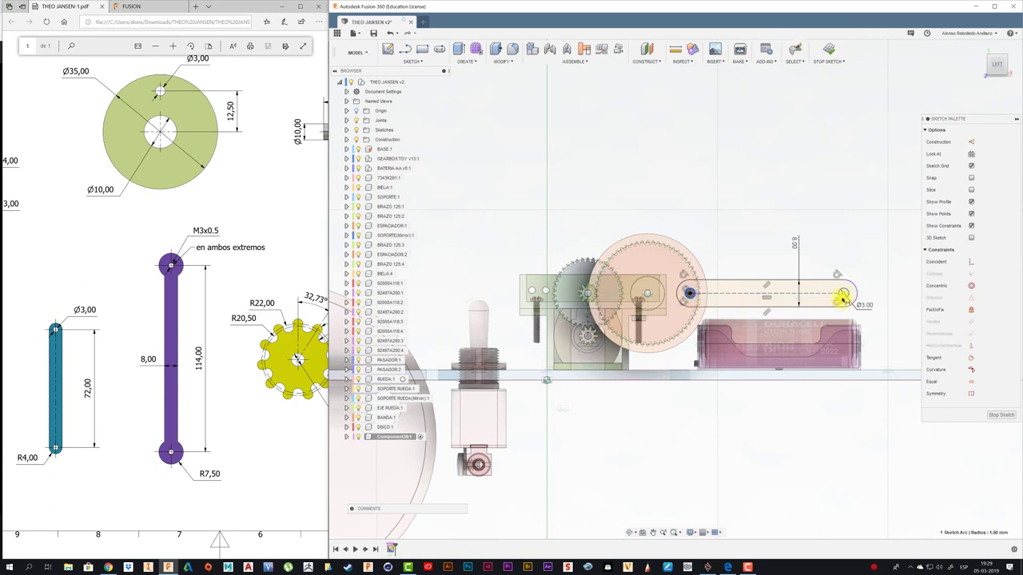
click(842, 300)
click(775, 439)
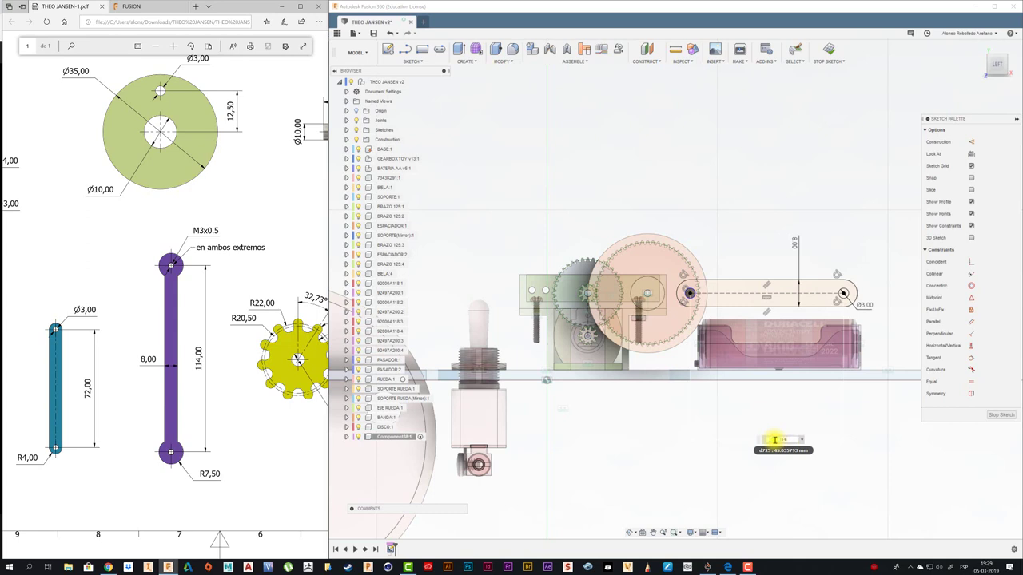
key(Return)
scroll(657, 264, down, 3)
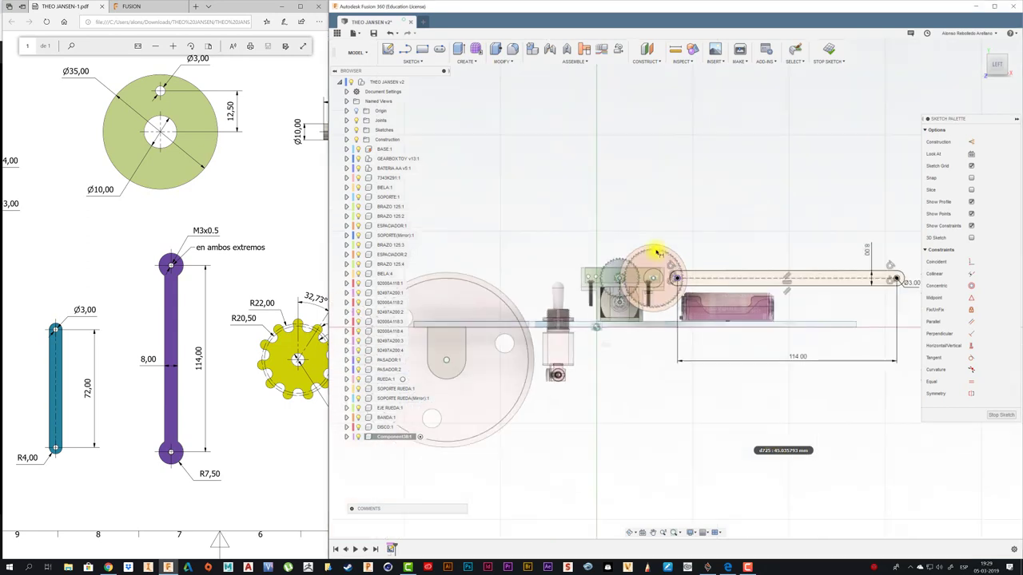
scroll(685, 278, down, 1)
scroll(726, 267, up, 1)
scroll(825, 279, up, 1)
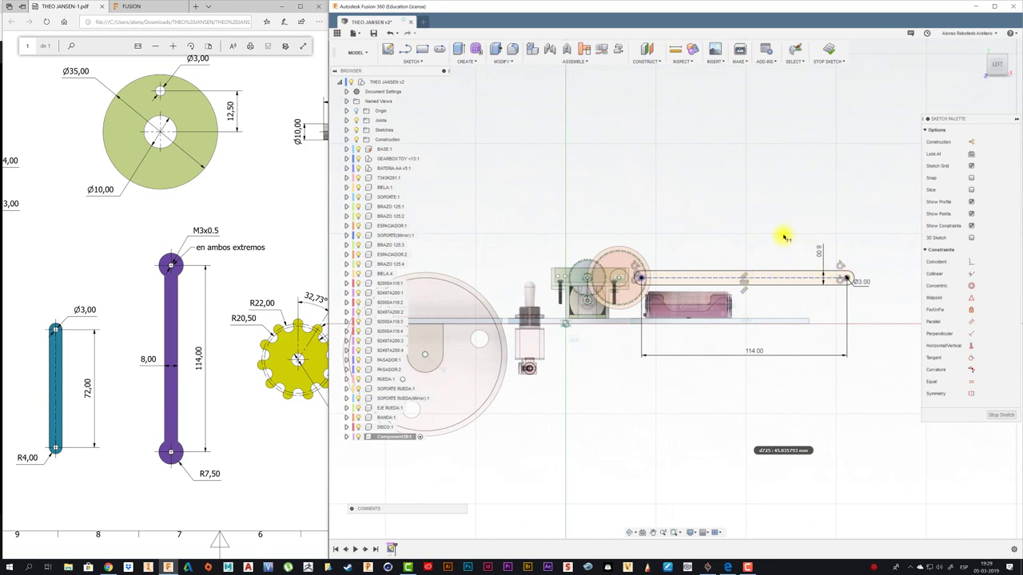
mouse_move(785, 237)
shift+middle_down()
mouse_move(744, 229)
mouse_move(725, 194)
shift+middle_up()
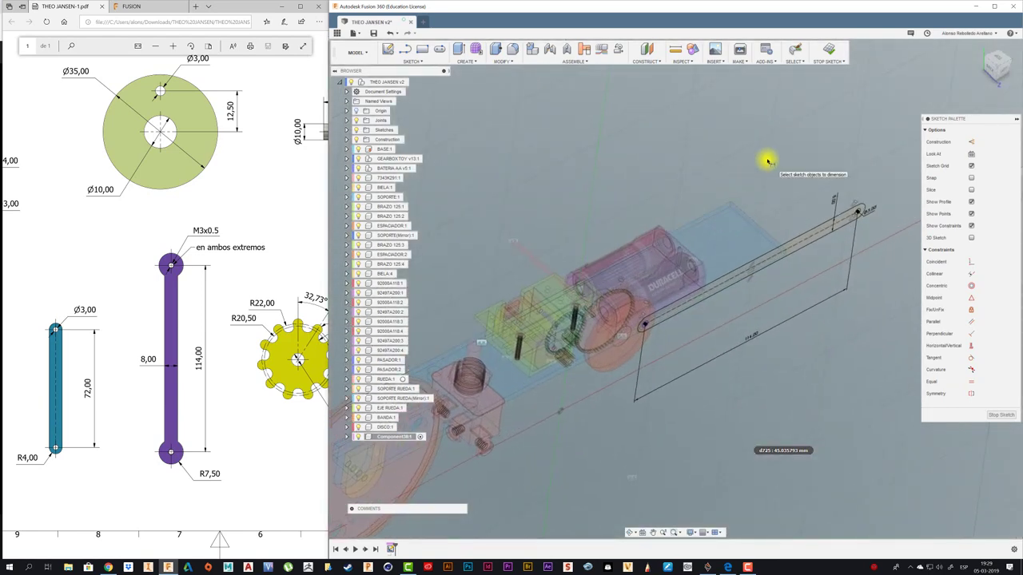
Step: Extrude both link profiles 3 mm as a new solid link body
key(e)
click(685, 316)
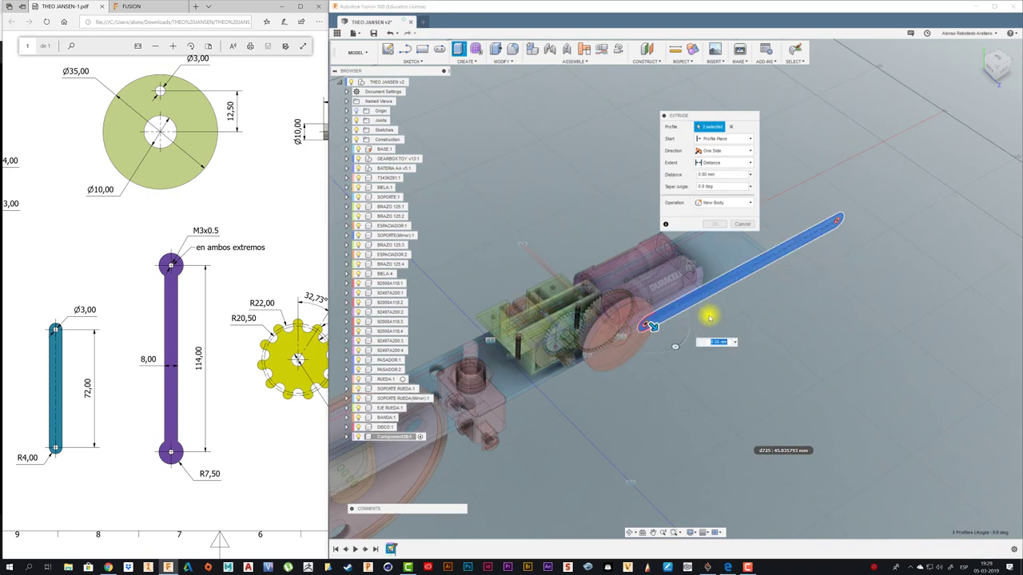
click(660, 334)
text(3)
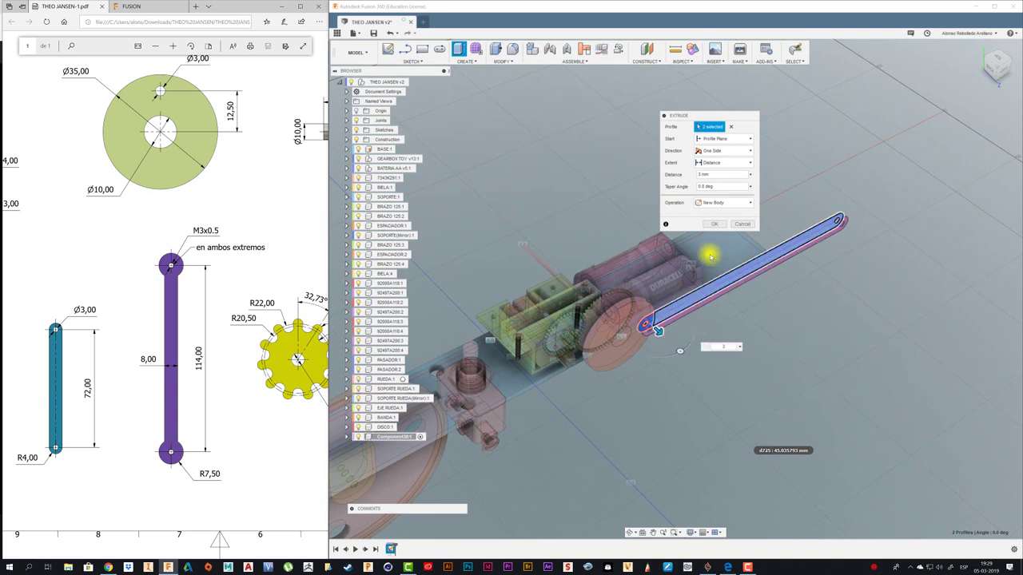
click(714, 223)
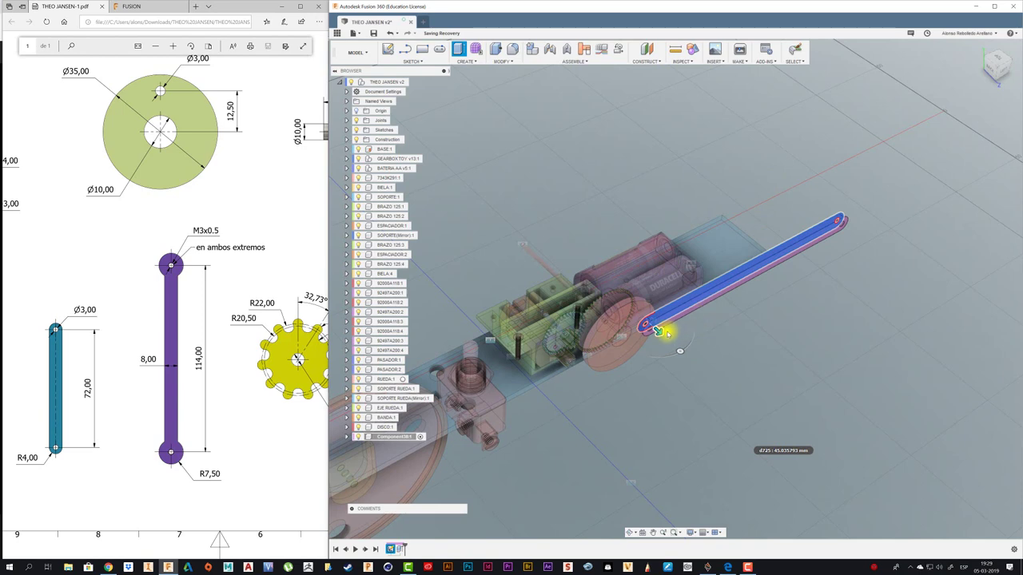
key(Escape)
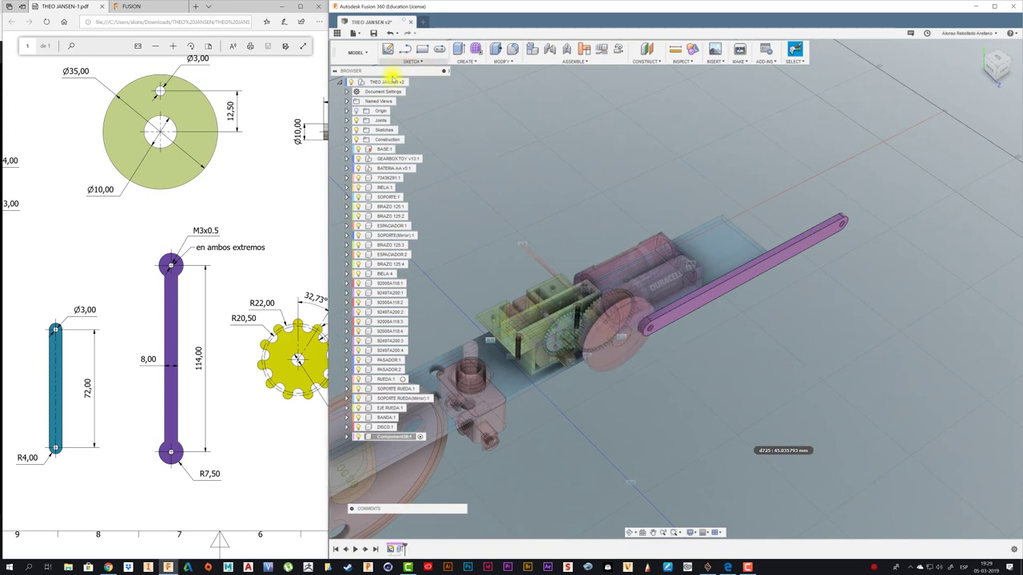
Step: Activate the THEO JANSEN assembly and drag the new purple link clear of the red disc
click(404, 83)
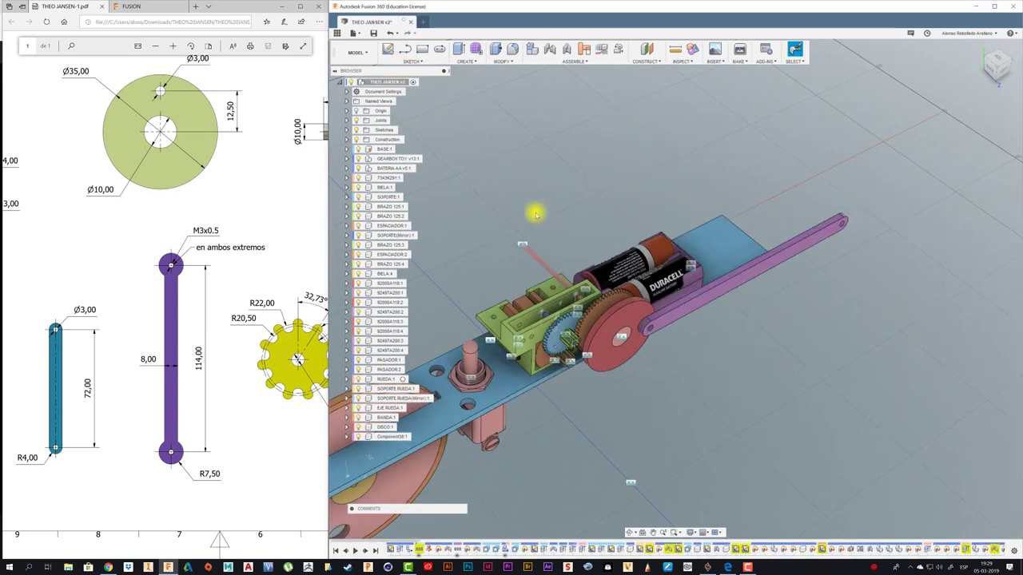
scroll(782, 324, up, 3)
drag(650, 269, 760, 333)
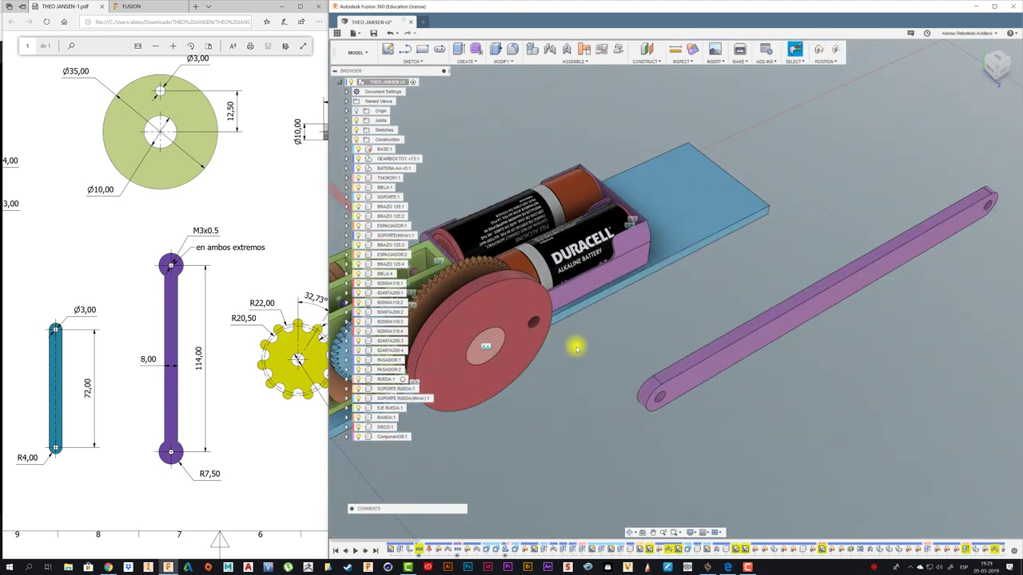
mouse_move(575, 348)
mouse_down()
mouse_move(585, 332)
mouse_move(582, 389)
mouse_move(582, 365)
mouse_up()
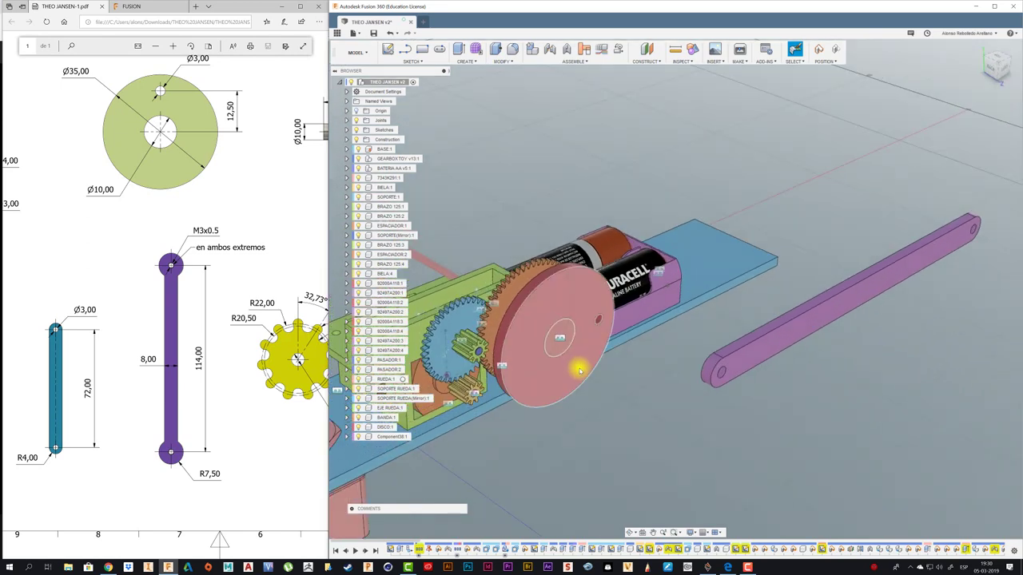
Step: Activate DISCO:1 and start a new sketch, continuing past the moved-components notice
click(402, 427)
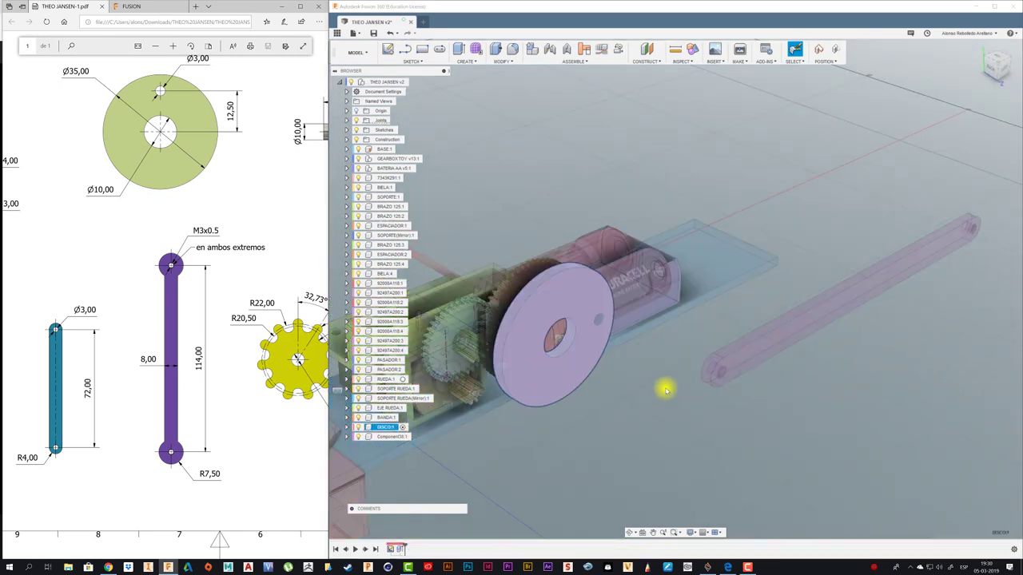
click(415, 63)
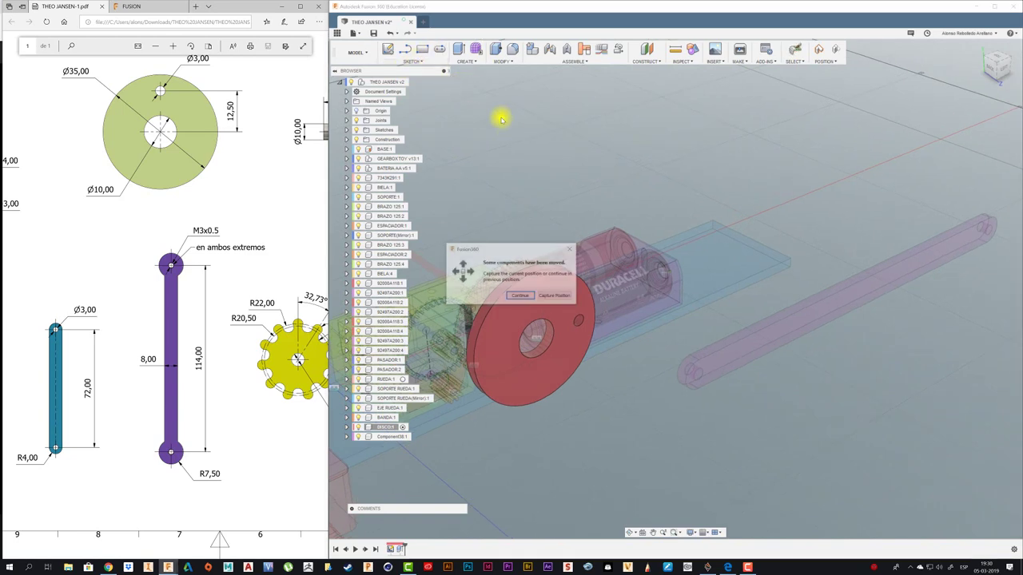
click(557, 297)
shift+middle_drag(561, 313, 587, 346)
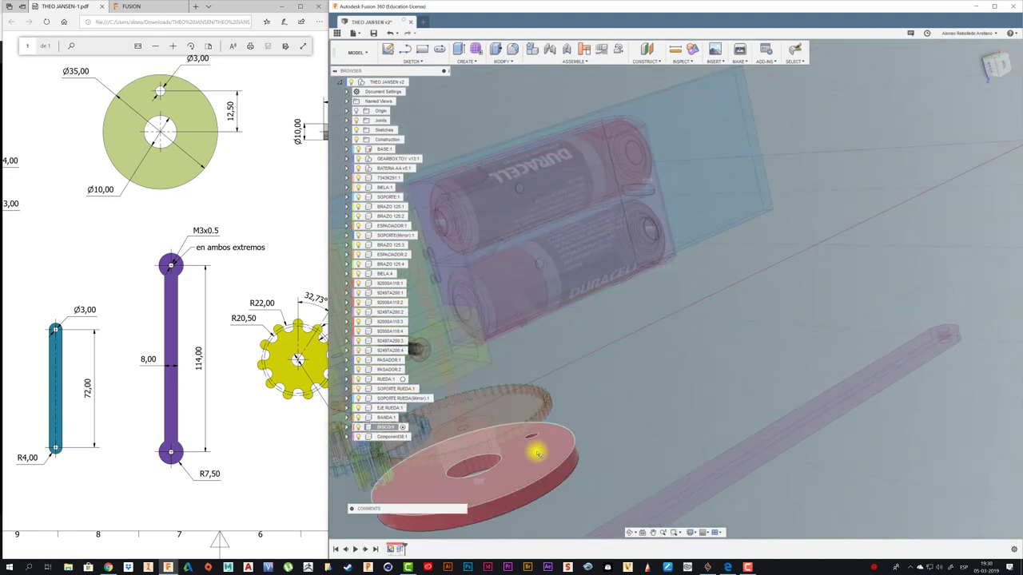
Step: Sketch a small circle on the red disc's face at its offset hole
click(534, 451)
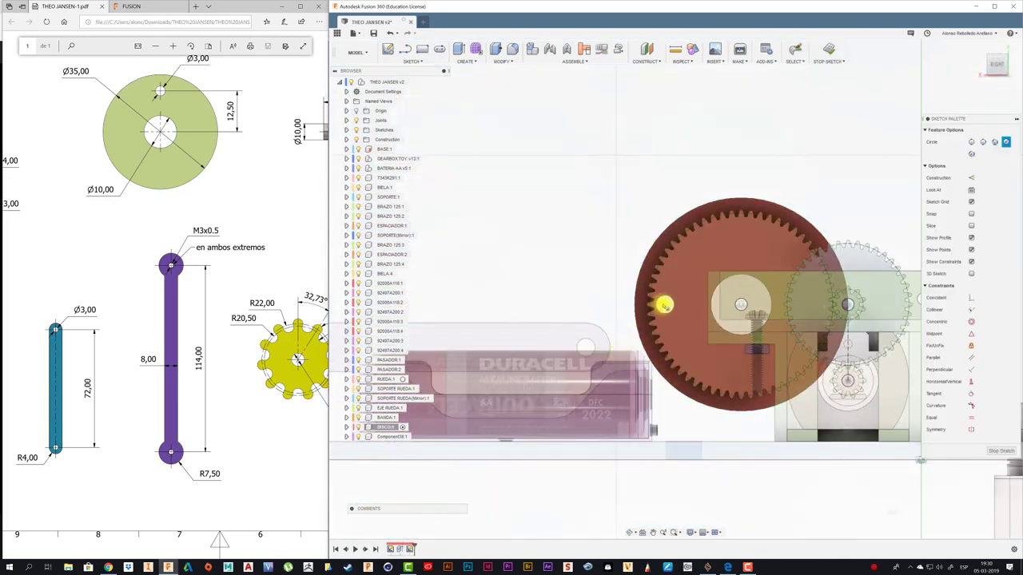
click(665, 305)
key(Escape)
key(F6)
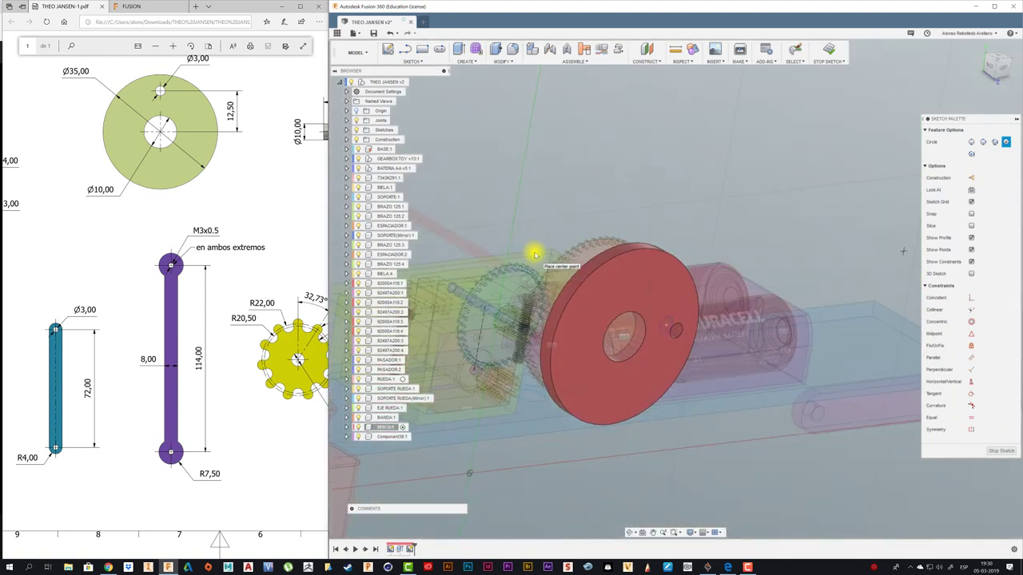
Step: Extrude the small circle into a pin joined to the DISCO body
key(e)
mouse_move(708, 343)
shift+middle_down()
mouse_move(689, 335)
mouse_move(718, 352)
shift+middle_up()
click(689, 334)
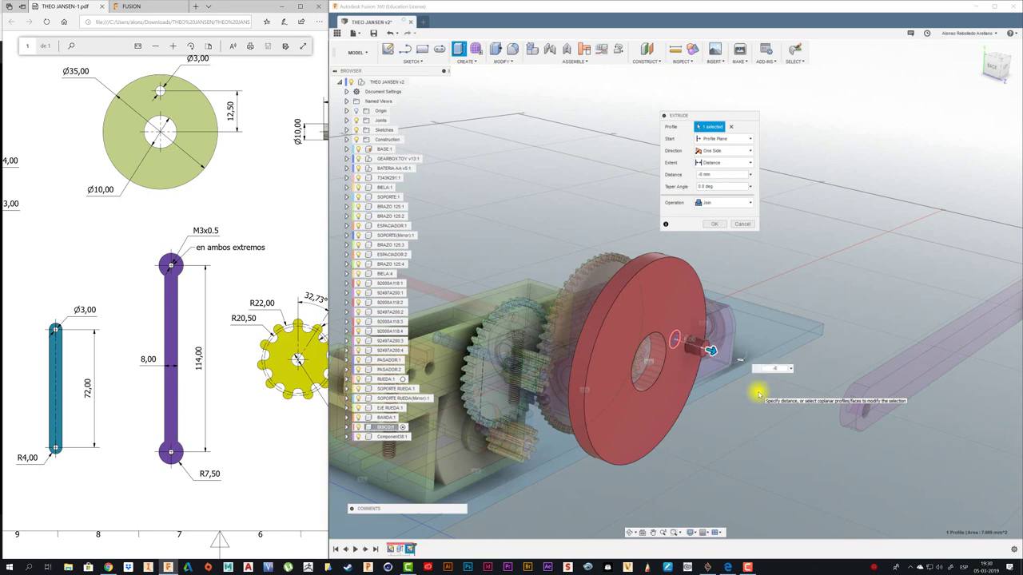
click(718, 224)
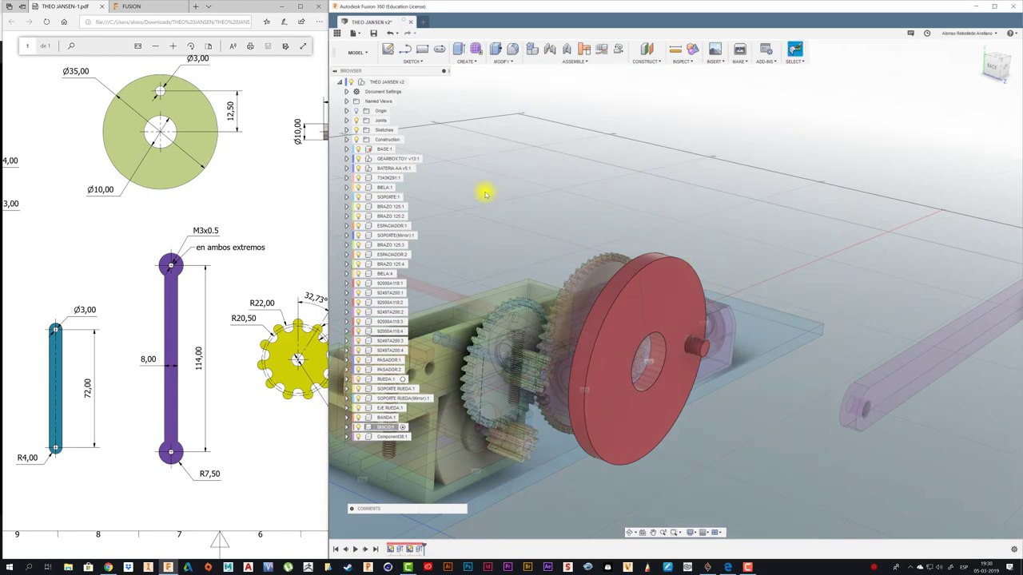
Step: Activate the whole assembly and move the pink bar to a new spot
scroll(480, 183, down, 3)
click(409, 84)
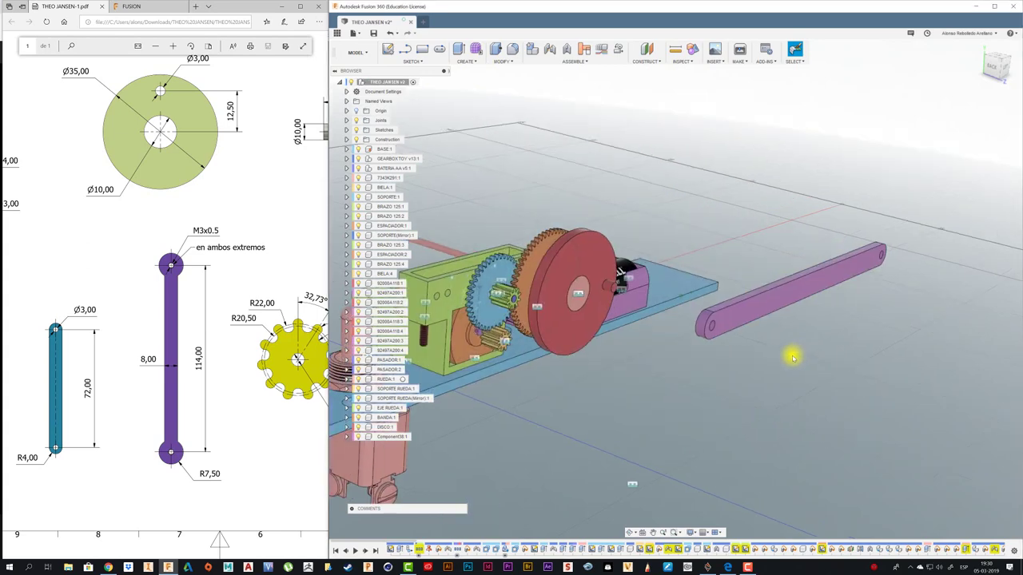
scroll(750, 372, up, 3)
mouse_move(749, 372)
mouse_down()
mouse_move(680, 360)
mouse_move(703, 360)
mouse_move(711, 392)
mouse_up()
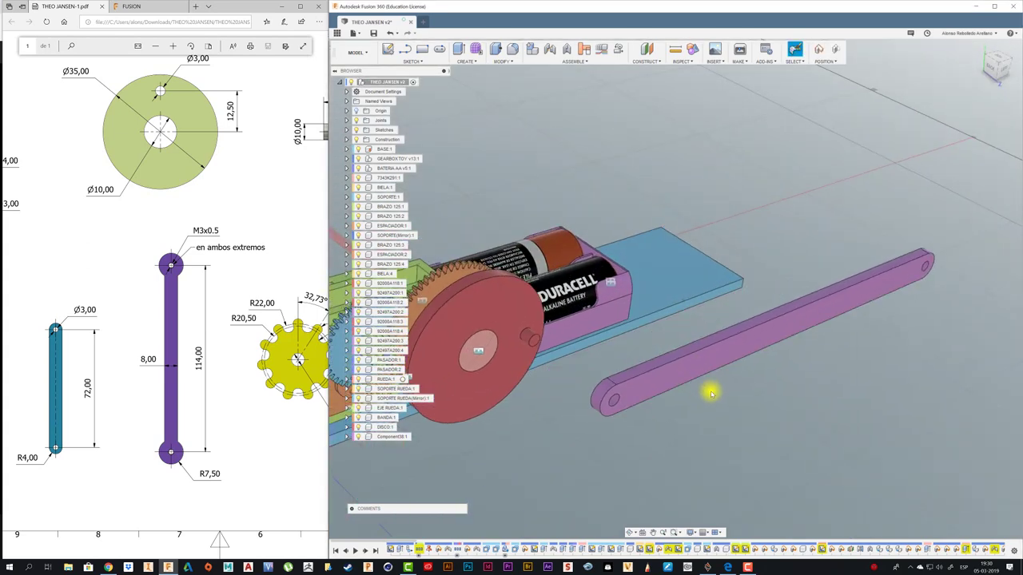
Step: Join the pink bar's end to the red disc's pin with a revolute joint
key(j)
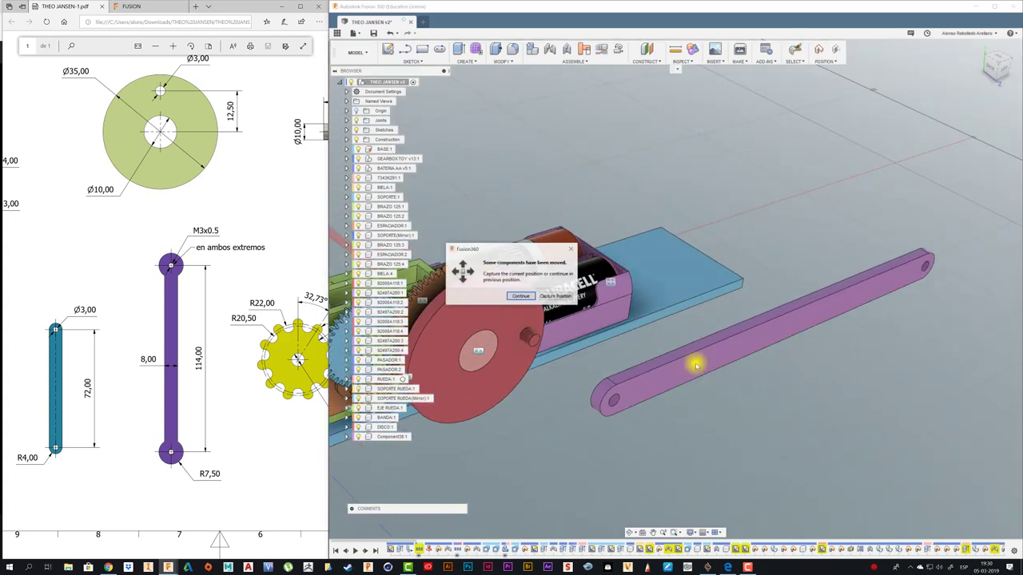
click(554, 293)
mouse_move(571, 426)
shift+middle_down()
mouse_move(712, 426)
mouse_move(782, 453)
mouse_move(612, 423)
shift+middle_up()
click(715, 437)
click(485, 376)
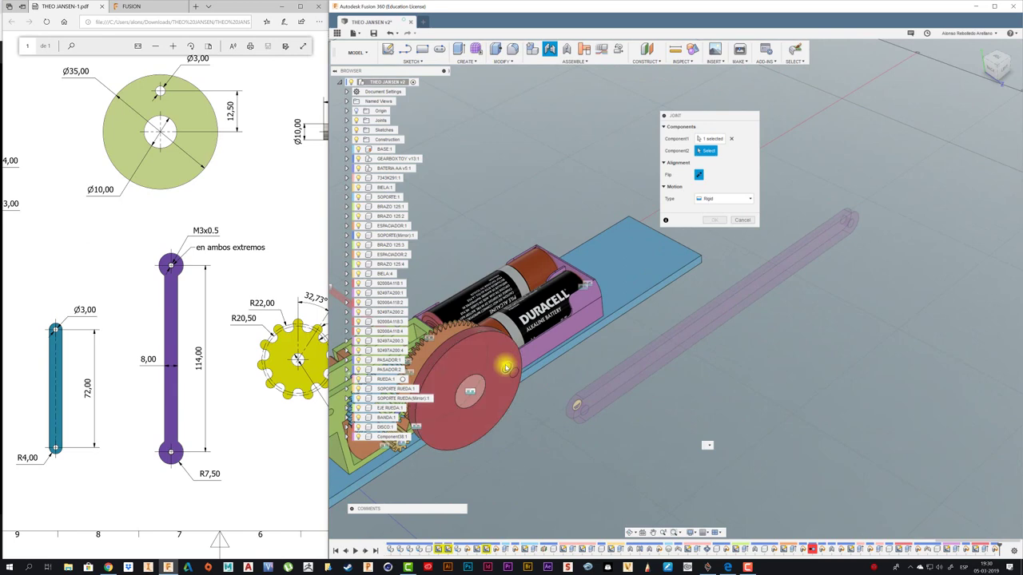
click(705, 247)
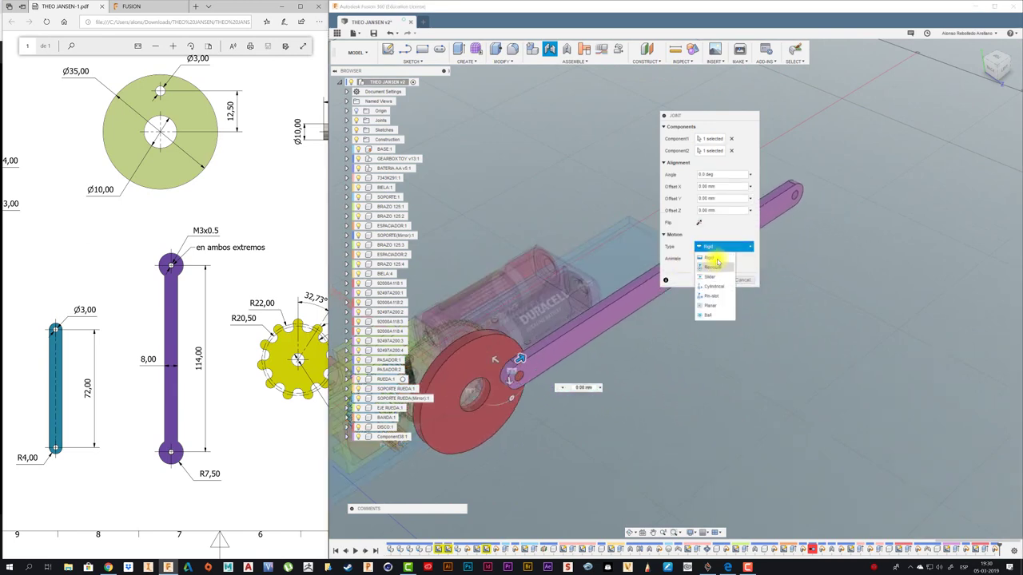
click(715, 270)
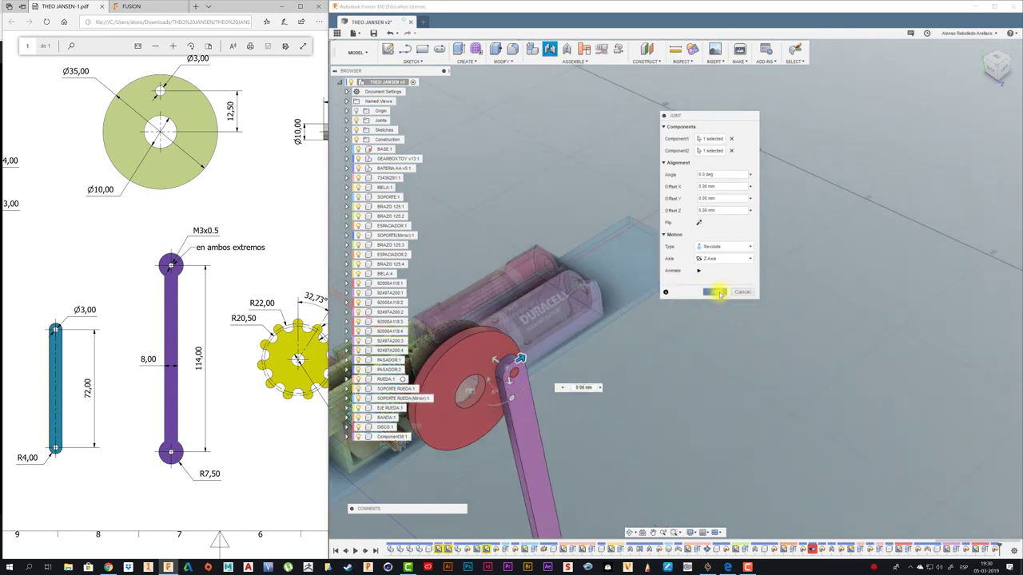
click(714, 289)
mouse_move(699, 365)
shift+middle_down()
mouse_move(689, 251)
mouse_move(651, 349)
mouse_move(679, 332)
shift+middle_up()
mouse_move(662, 389)
shift+middle_down()
mouse_move(644, 360)
mouse_move(635, 404)
mouse_move(655, 360)
mouse_move(612, 263)
shift+middle_up()
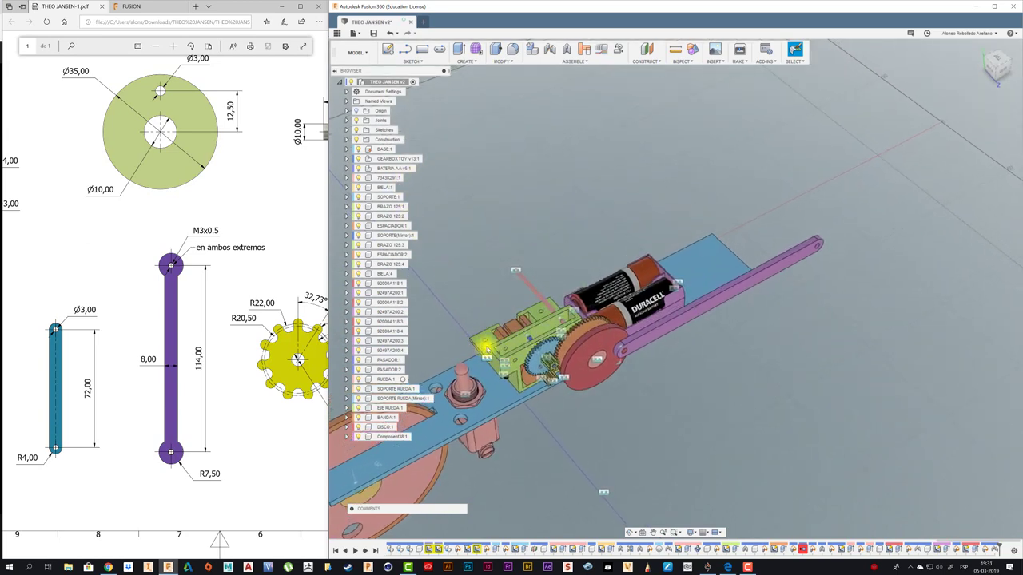
Step: Hide the GEARBOX TOY and BATERIA AA components in the Browser
click(396, 159)
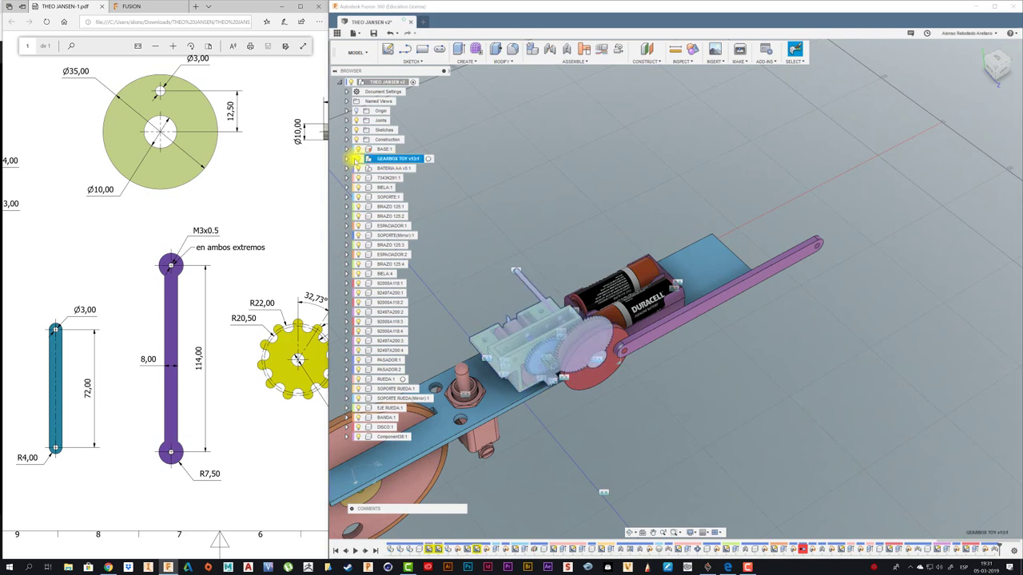
click(361, 158)
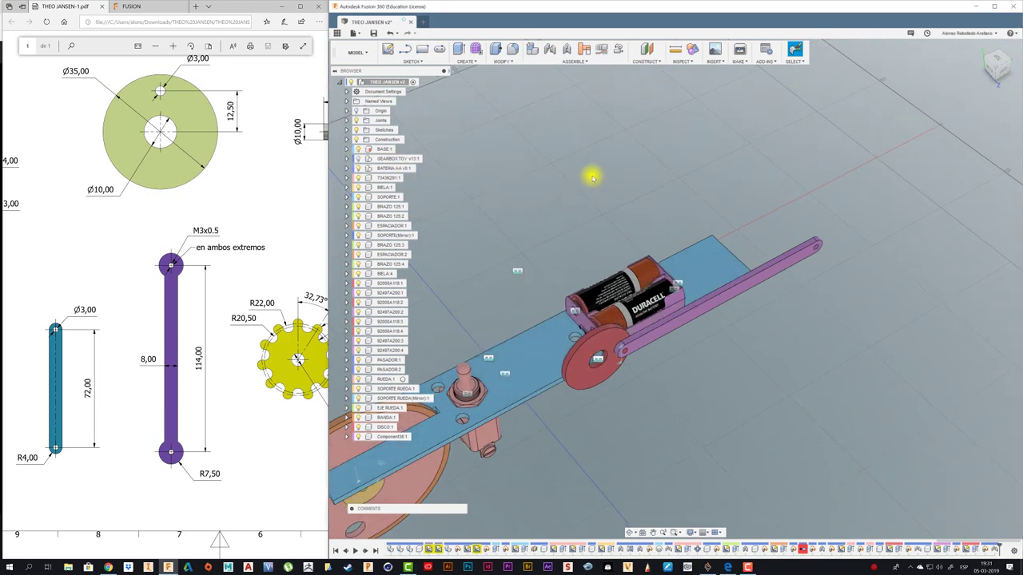
scroll(591, 176, up, 2)
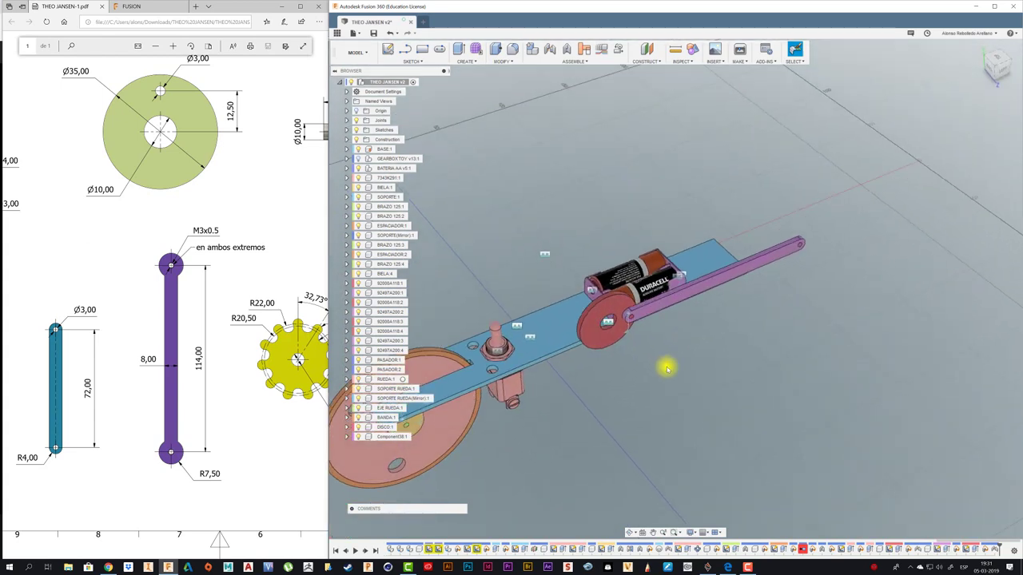
click(359, 168)
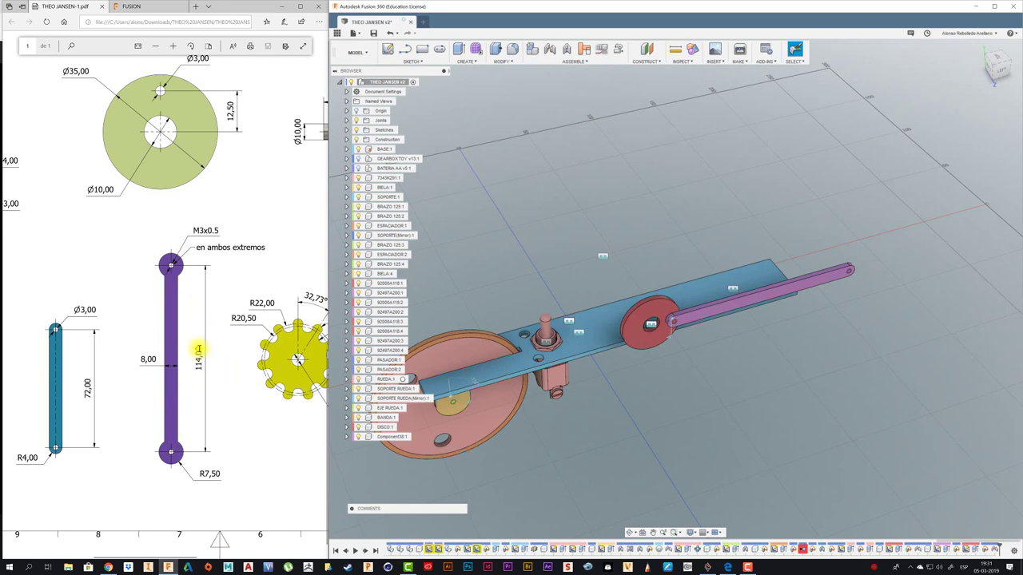
scroll(221, 379, up, 3)
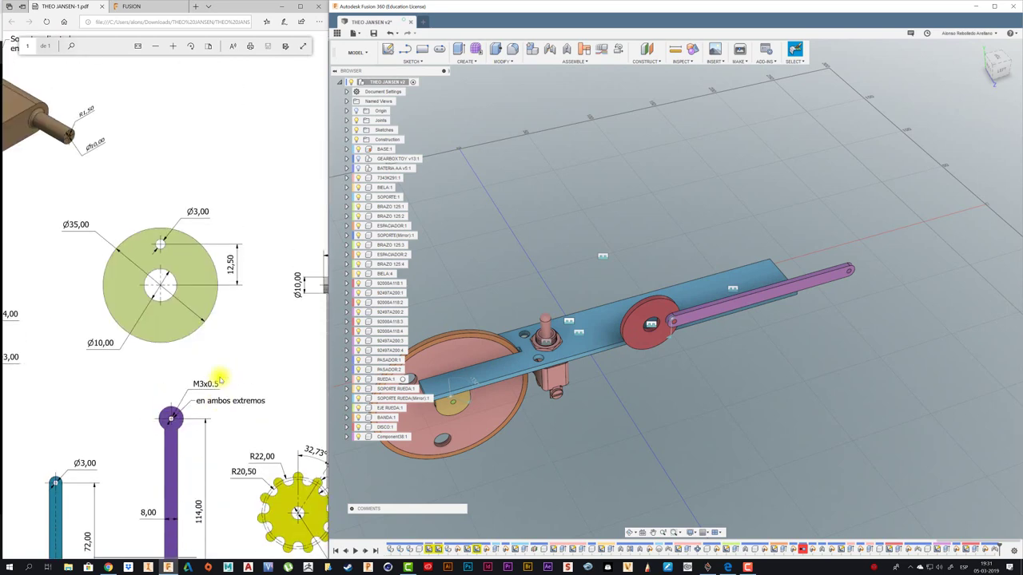
ctrl+scroll(202, 371, down, 2)
ctrl+scroll(202, 371, down, 2)
ctrl+scroll(201, 370, down, 2)
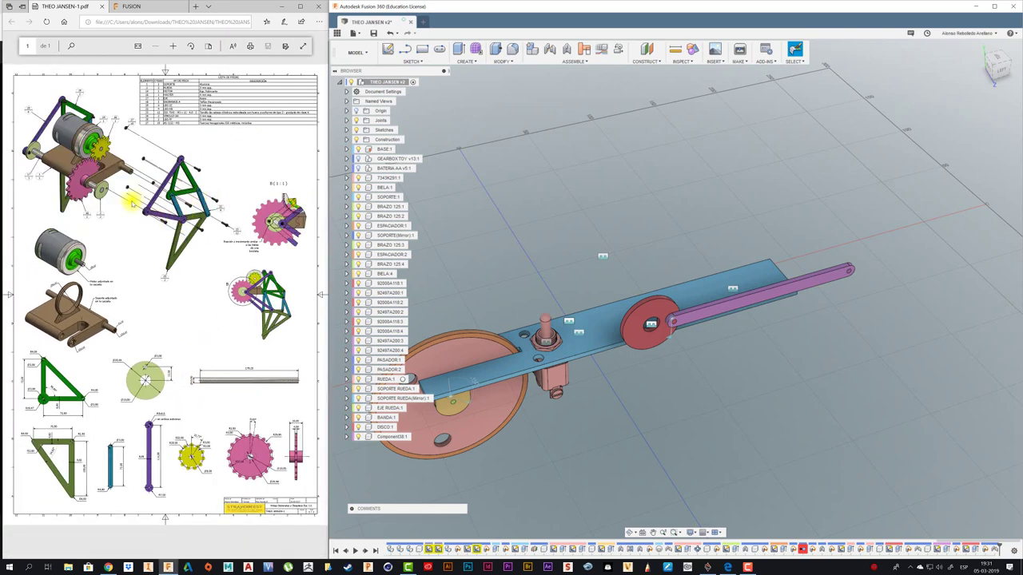
ctrl+scroll(132, 201, up, 2)
ctrl+scroll(140, 196, up, 2)
ctrl+scroll(148, 190, up, 2)
ctrl+scroll(158, 184, up, 1)
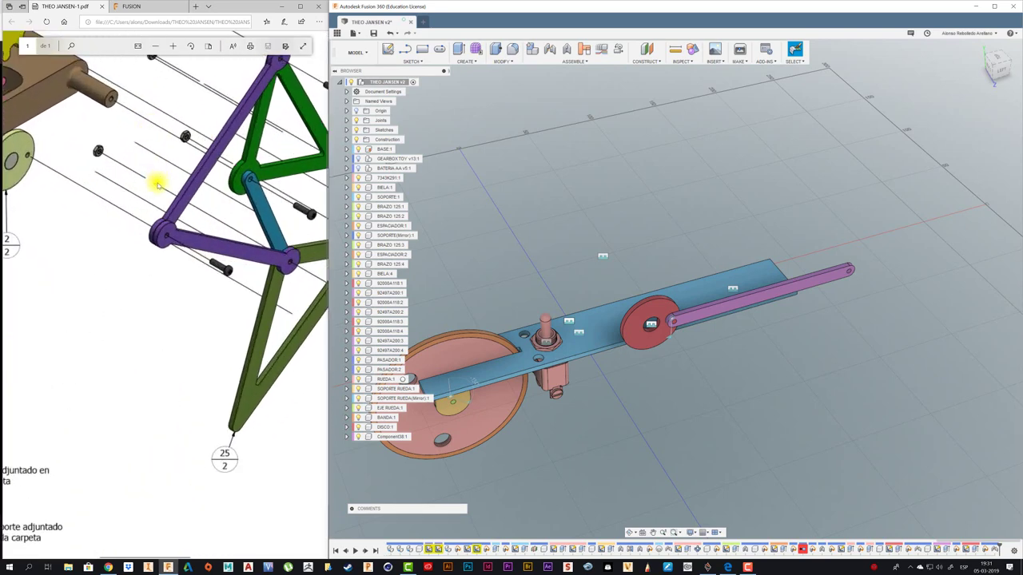
ctrl+scroll(152, 252, down, 2)
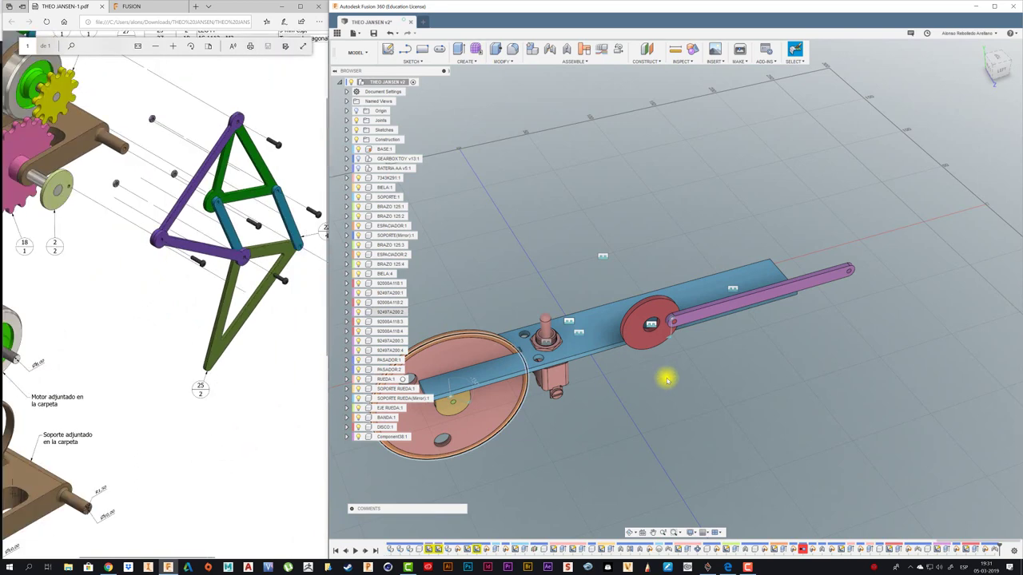
click(710, 306)
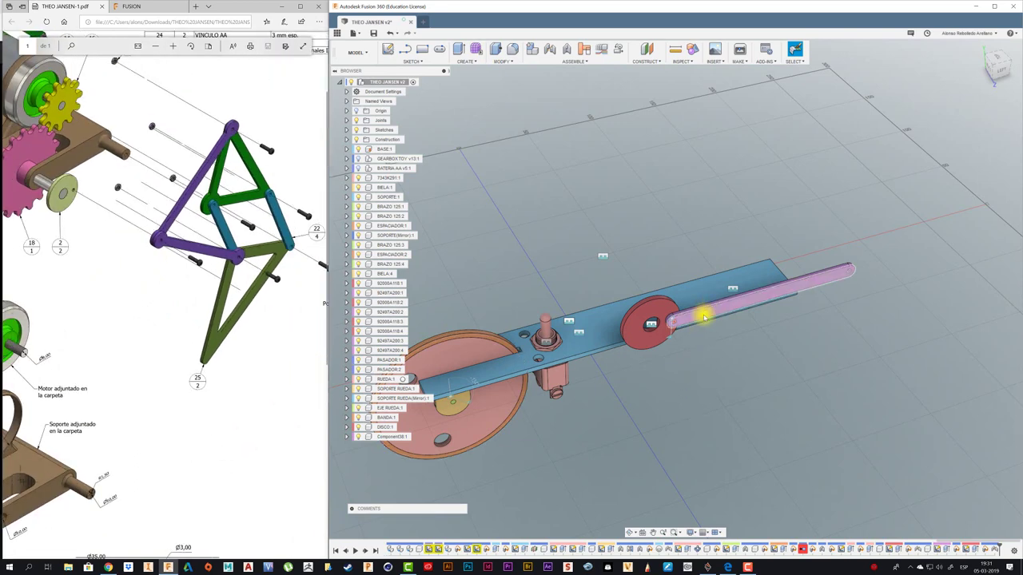
key(Escape)
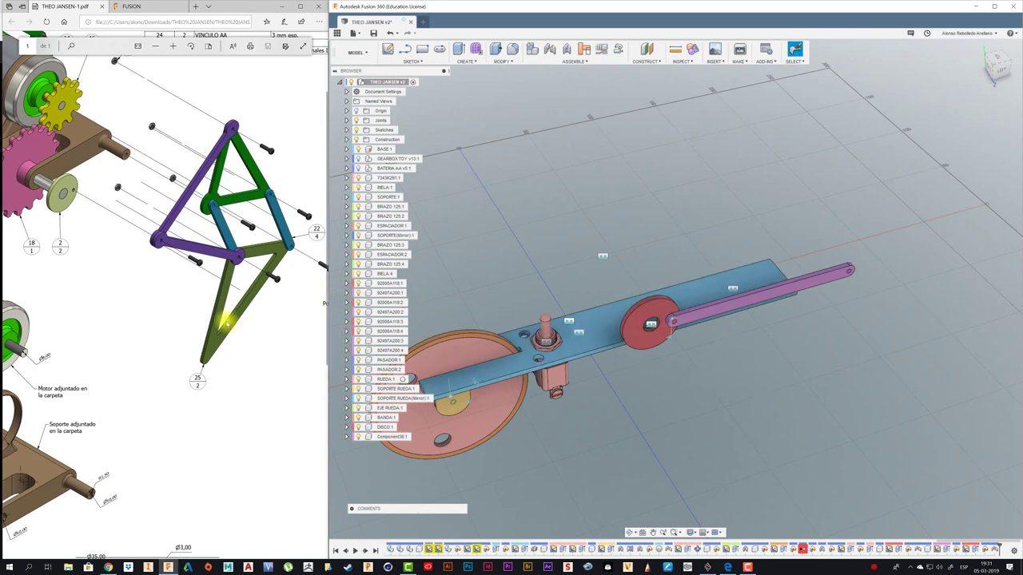
ctrl+scroll(210, 312, down, 3)
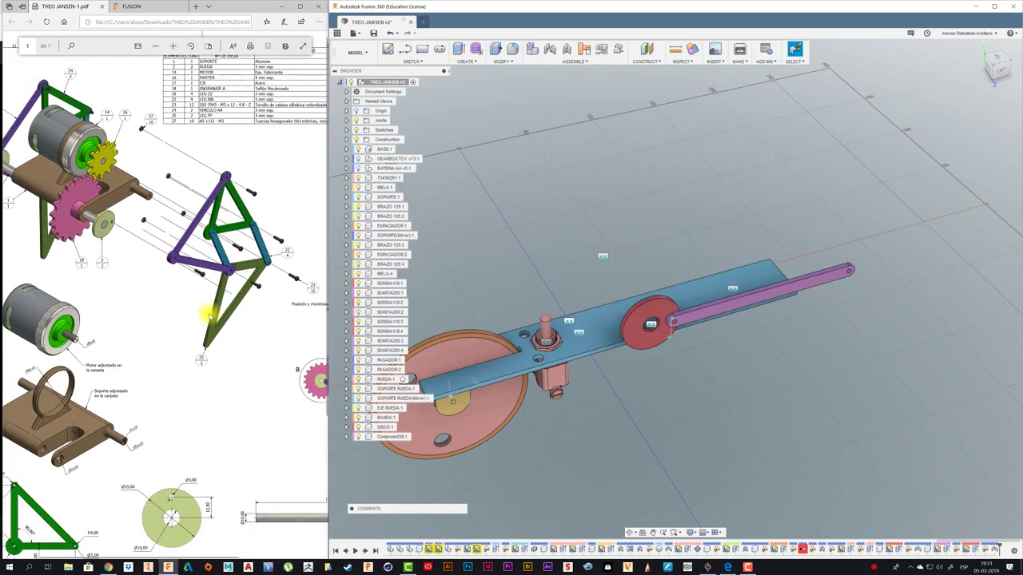
ctrl+scroll(192, 309, down, 1)
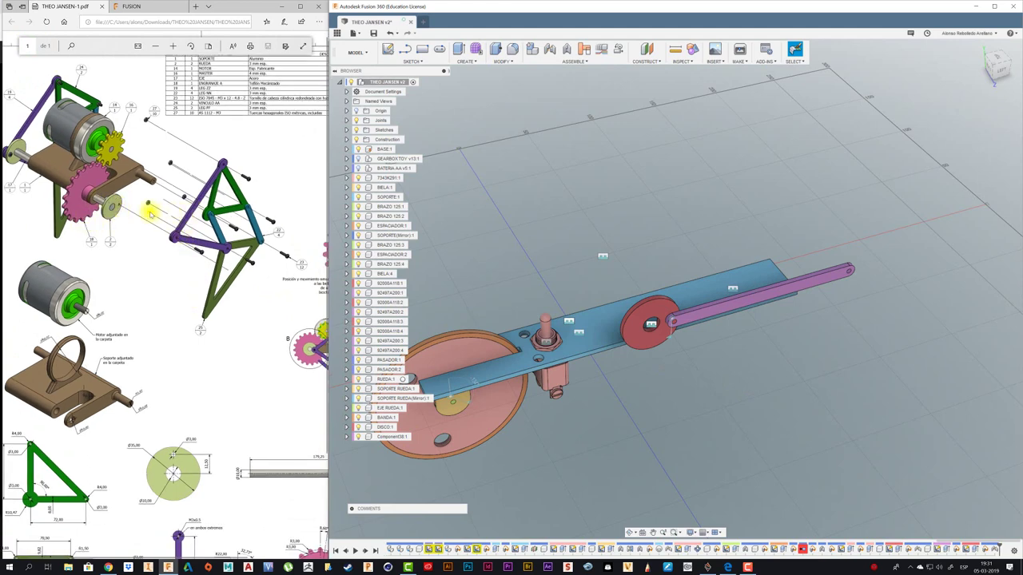
Step: Rename the purple link's component to BRAZO A
click(391, 437)
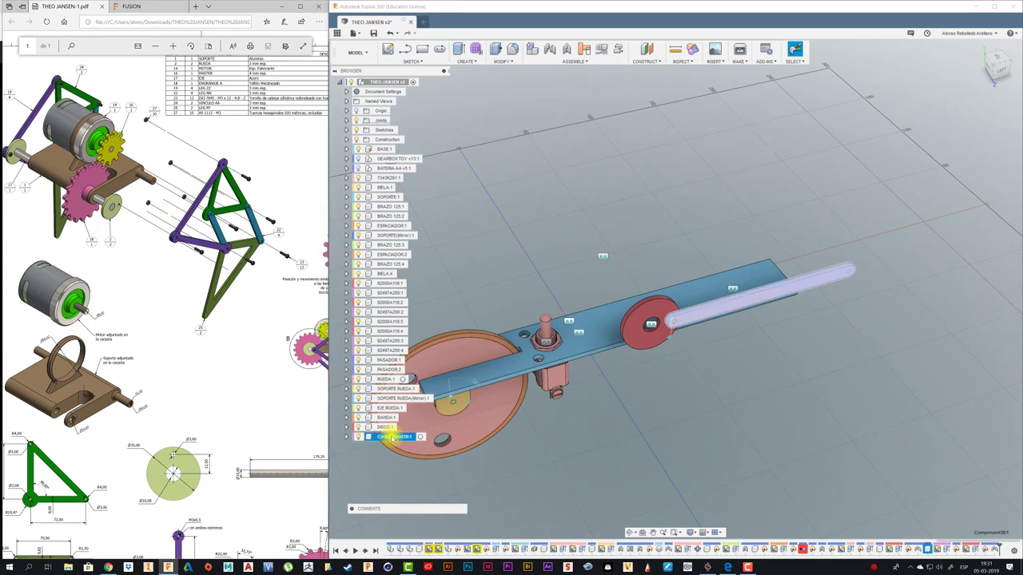
double_click(391, 437)
text(BRAZO A)
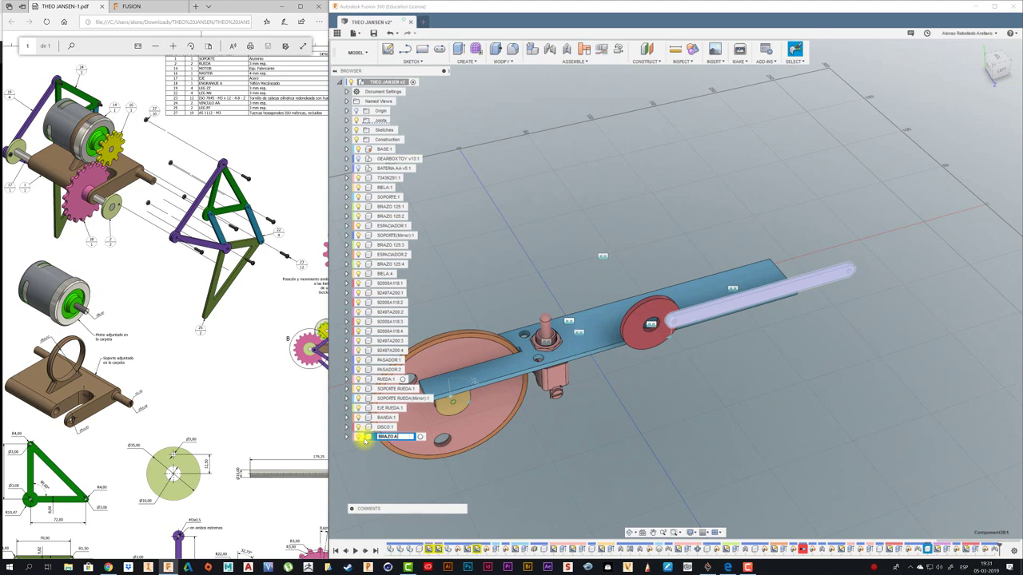
click(589, 490)
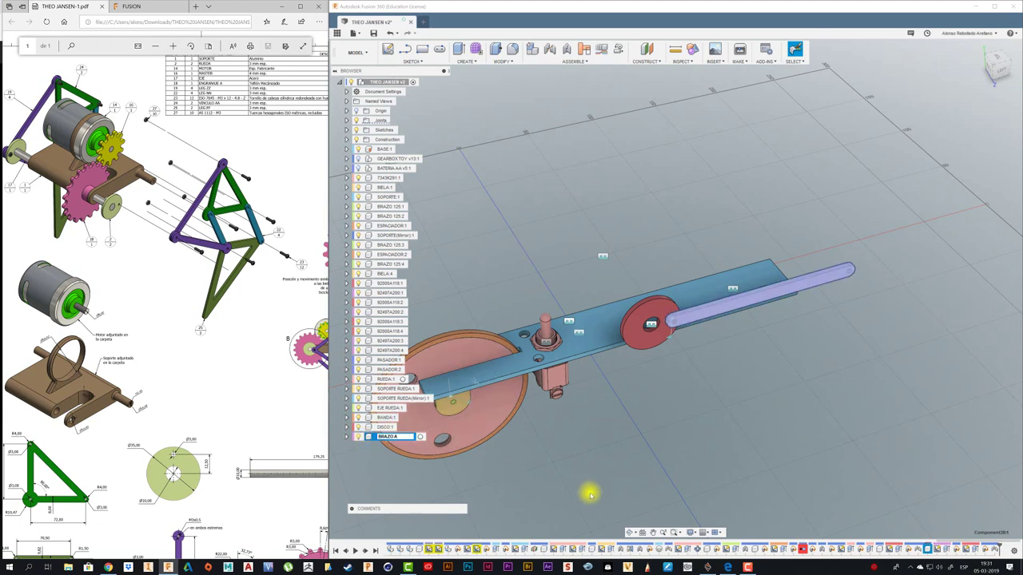
Step: Copy and paste BRAZO A, placing the copy 25 mm along Z
click(384, 439)
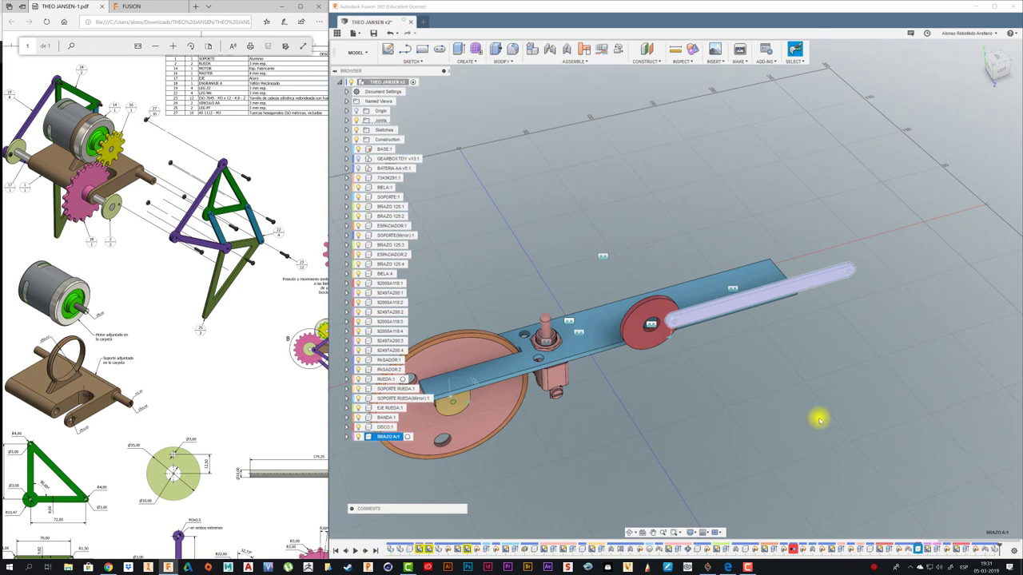
key(ctrl+c)
key(ctrl+v)
drag(775, 311, 796, 334)
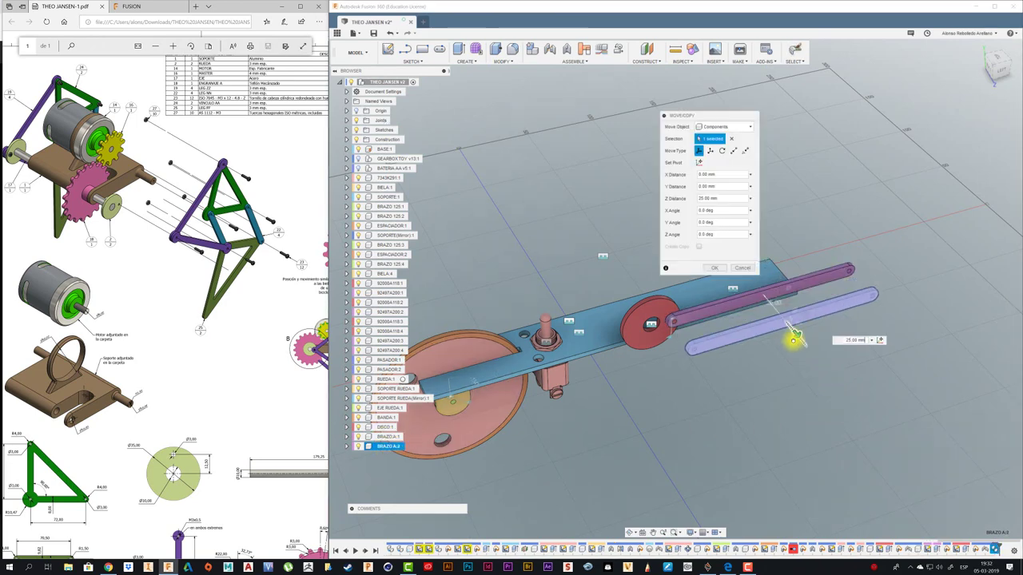
click(721, 270)
Step: Activate the DISCO:1 component for editing and orbit to the red disc
scroll(726, 274, up, 2)
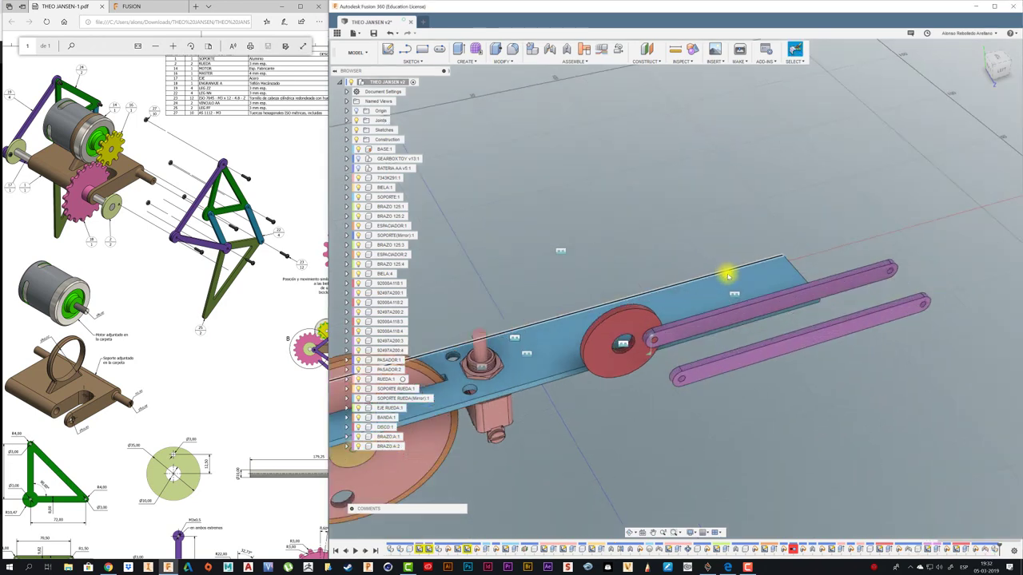
scroll(645, 349, up, 3)
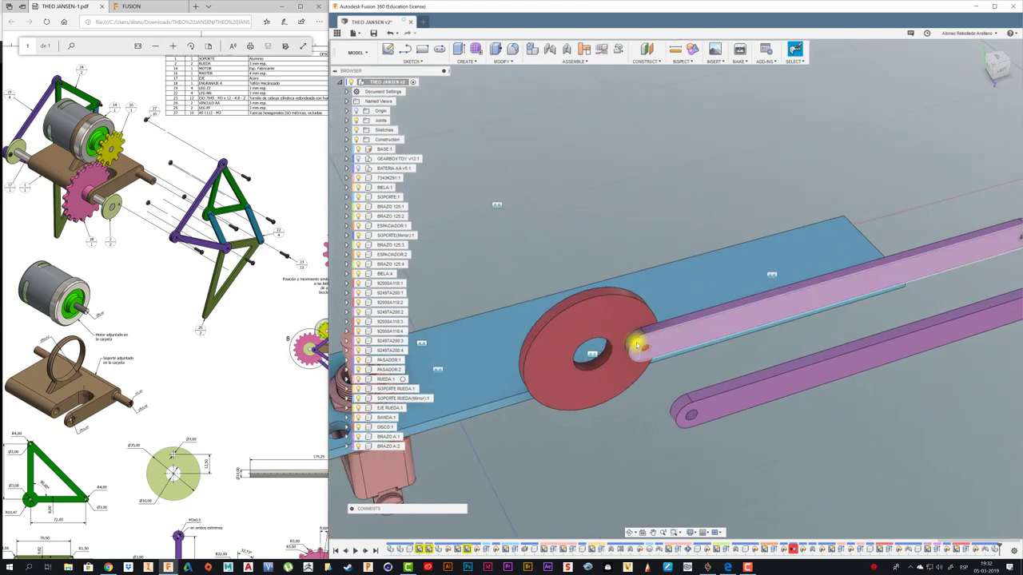
scroll(652, 383, down, 2)
scroll(653, 383, down, 1)
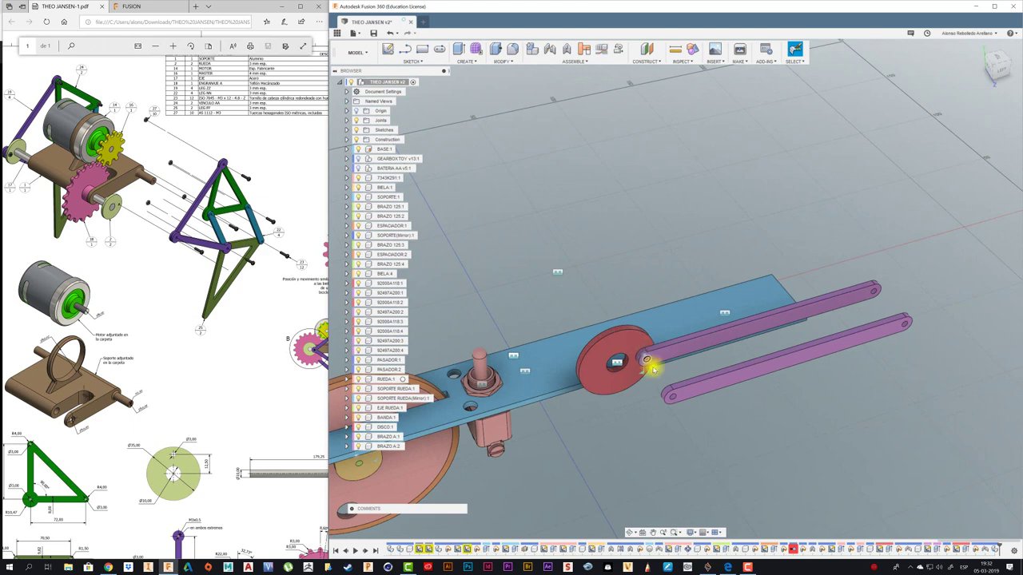
scroll(643, 352, up, 1)
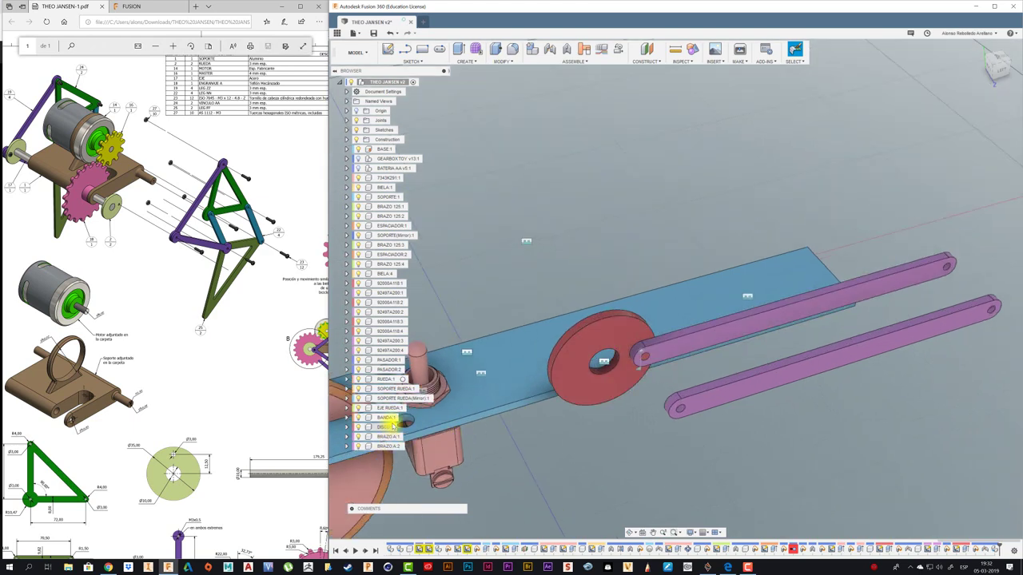
double_click(392, 426)
shift+middle_drag(604, 441, 631, 192)
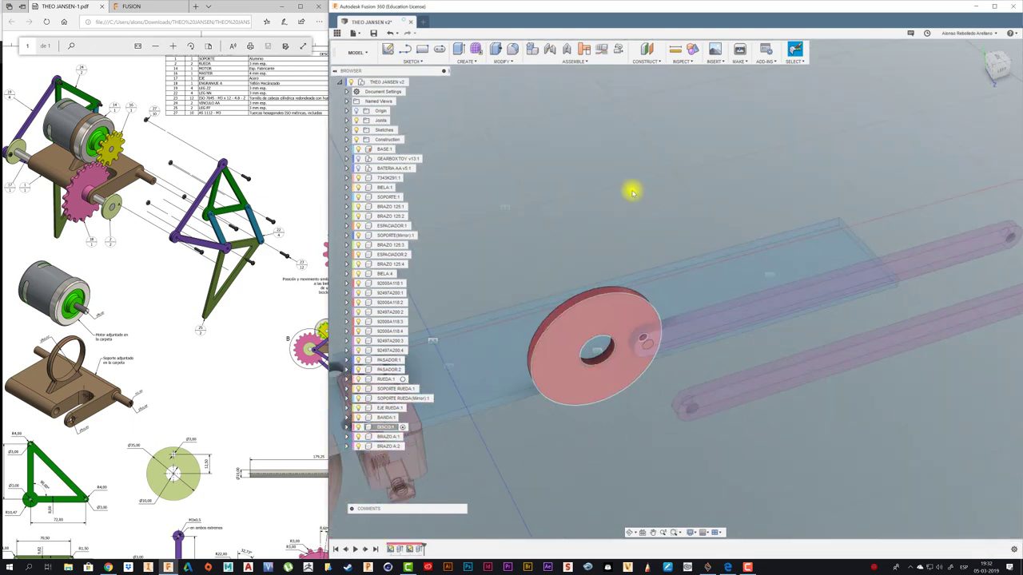
Step: Extrude the small hole circle 3 mm joined to the disc, then reactivate the assembly
click(458, 49)
click(649, 344)
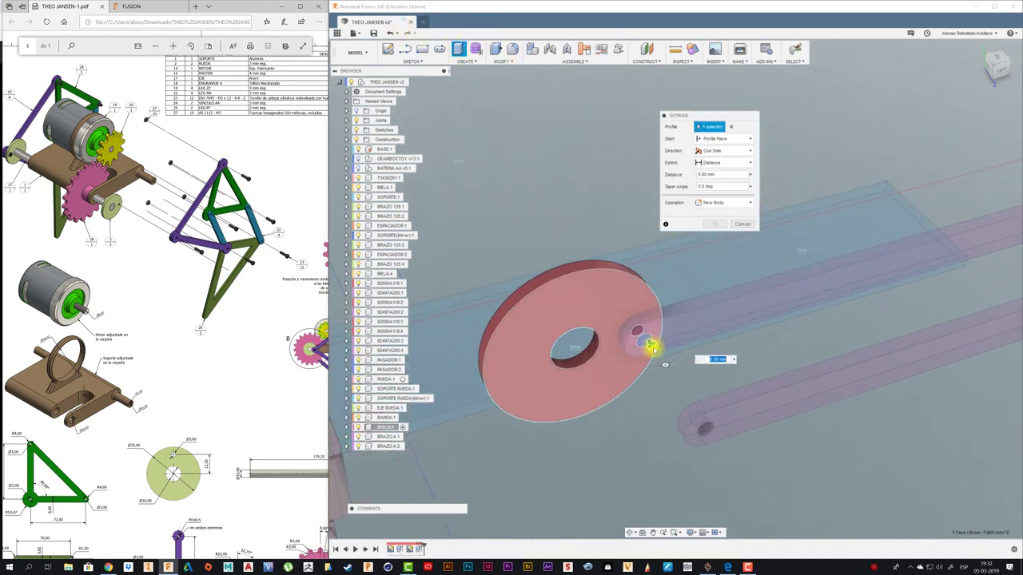
drag(651, 346, 662, 361)
text(3)
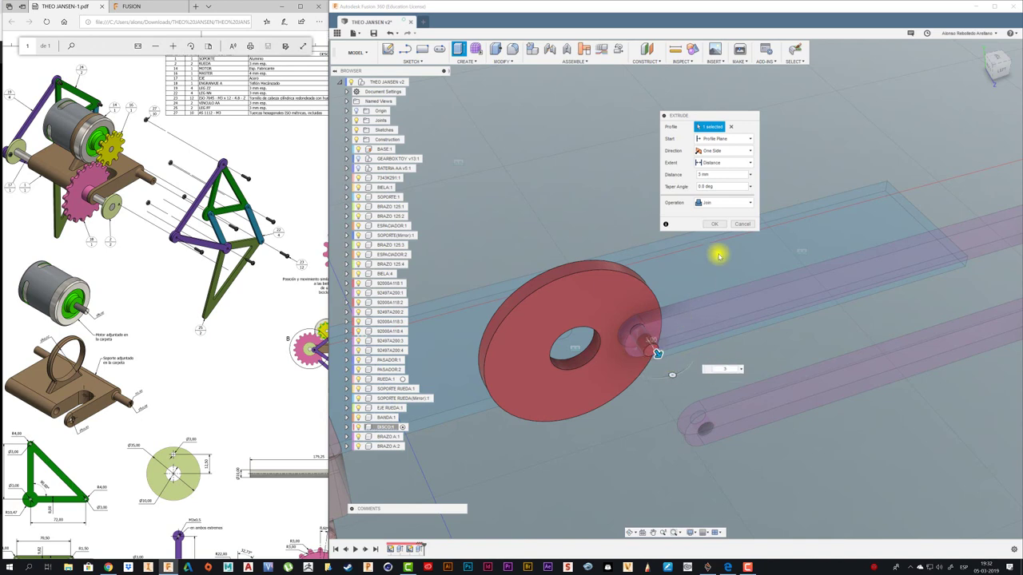
click(717, 224)
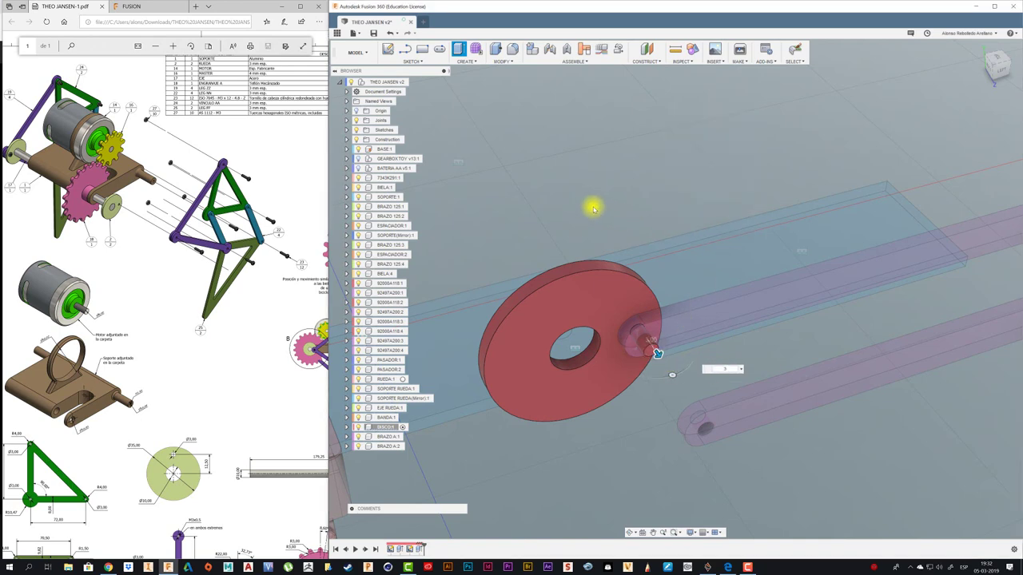
click(397, 80)
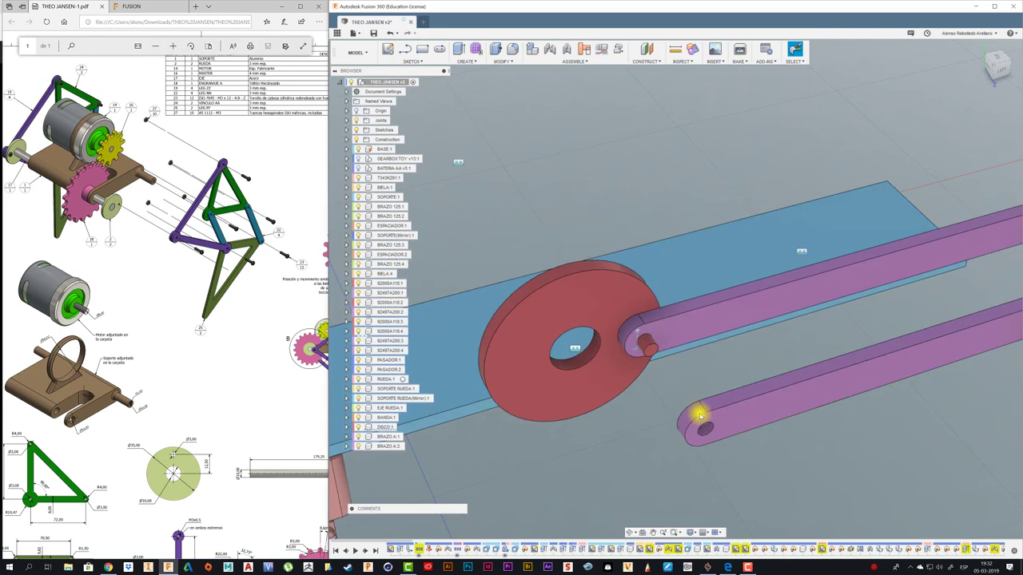
Step: Pin the lower purple arm's end hole to the disc pin with a revolute joint and test it
drag(699, 414, 716, 455)
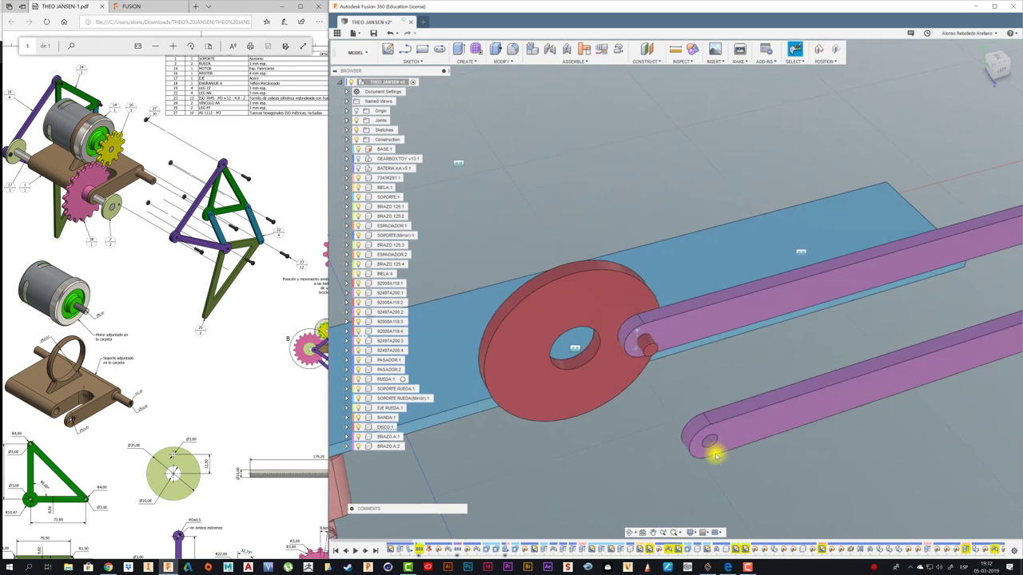
shift+middle_drag(480, 456, 671, 469)
key(j)
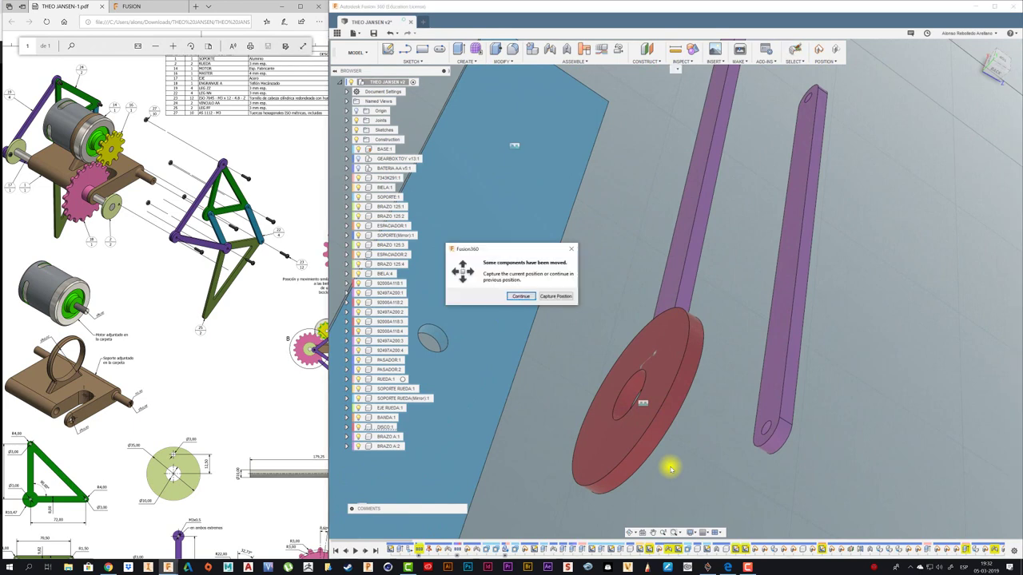
click(556, 297)
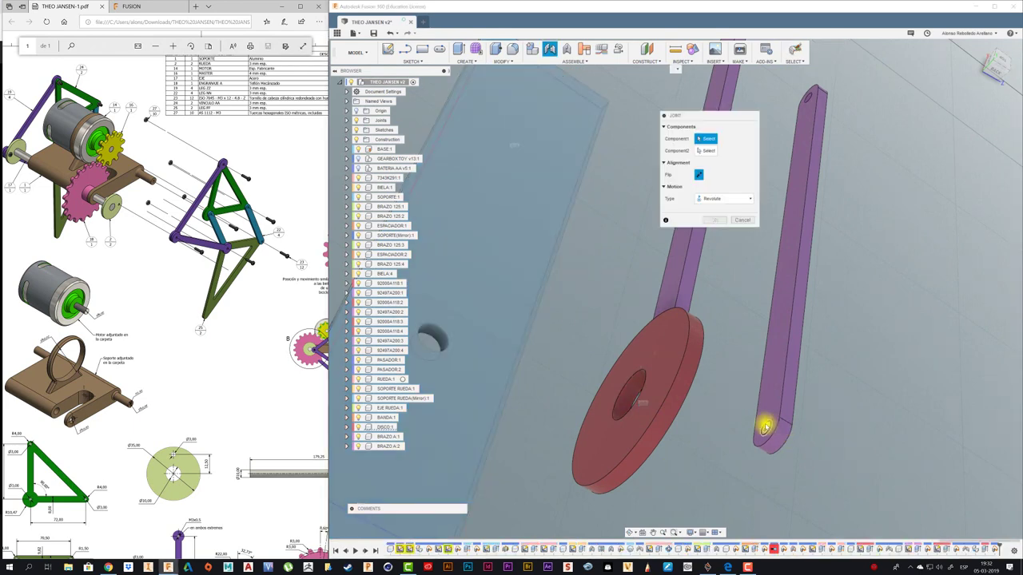
click(765, 422)
shift+middle_drag(737, 437, 705, 403)
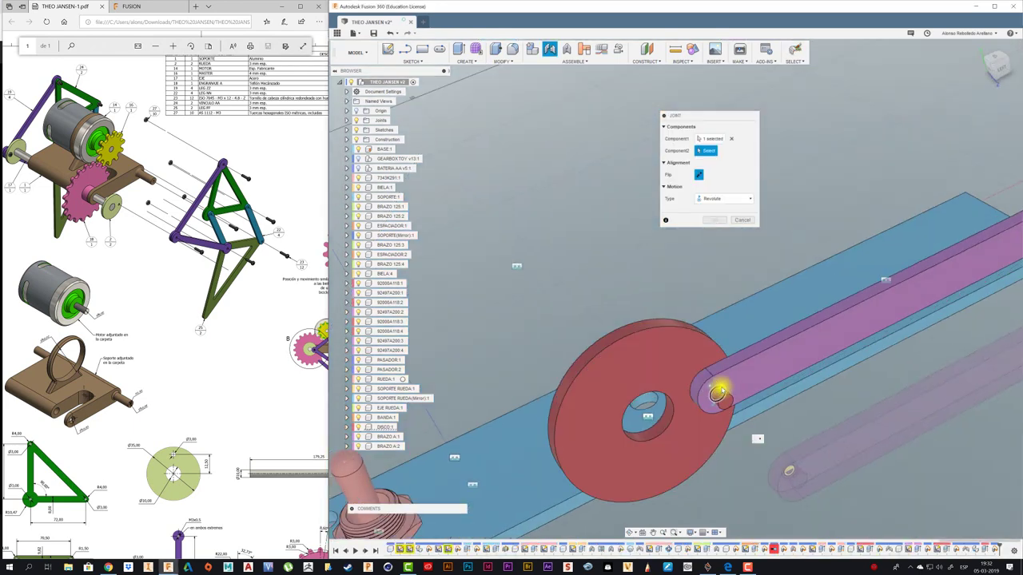
click(718, 392)
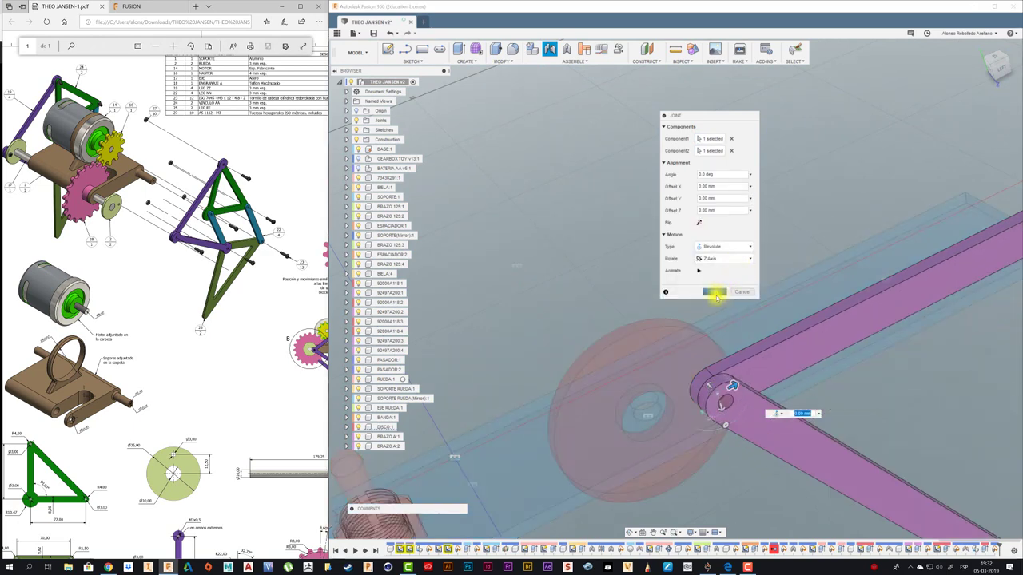
click(715, 292)
mouse_move(714, 296)
shift+middle_down()
mouse_move(701, 383)
mouse_move(790, 296)
shift+middle_up()
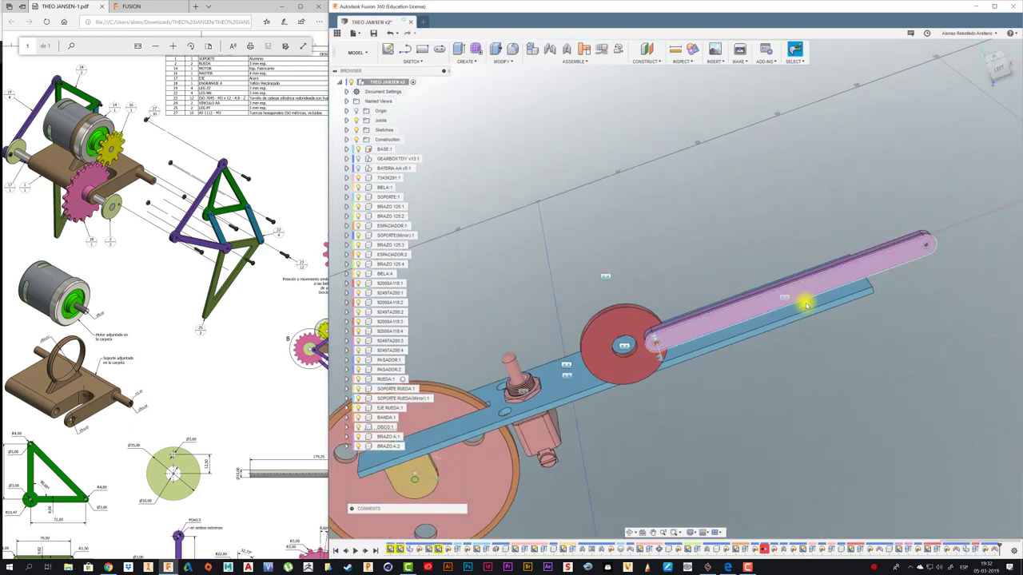
mouse_move(807, 303)
mouse_down()
mouse_move(915, 270)
mouse_move(870, 217)
mouse_move(858, 258)
mouse_move(642, 303)
mouse_move(658, 314)
mouse_move(703, 274)
mouse_up()
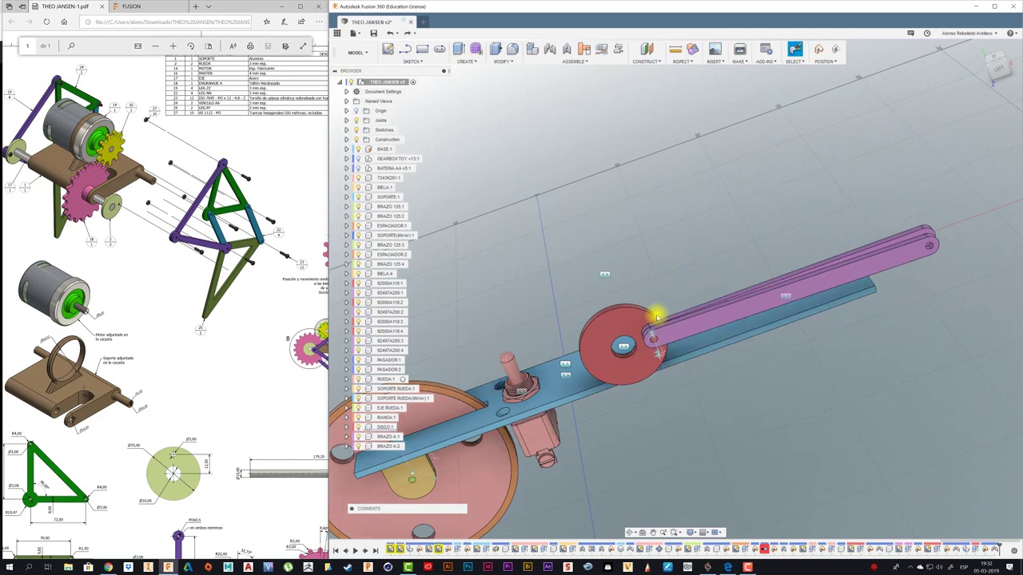
Step: Reactivate the DISCO:1 component, dismissing the moved-components prompt
click(592, 342)
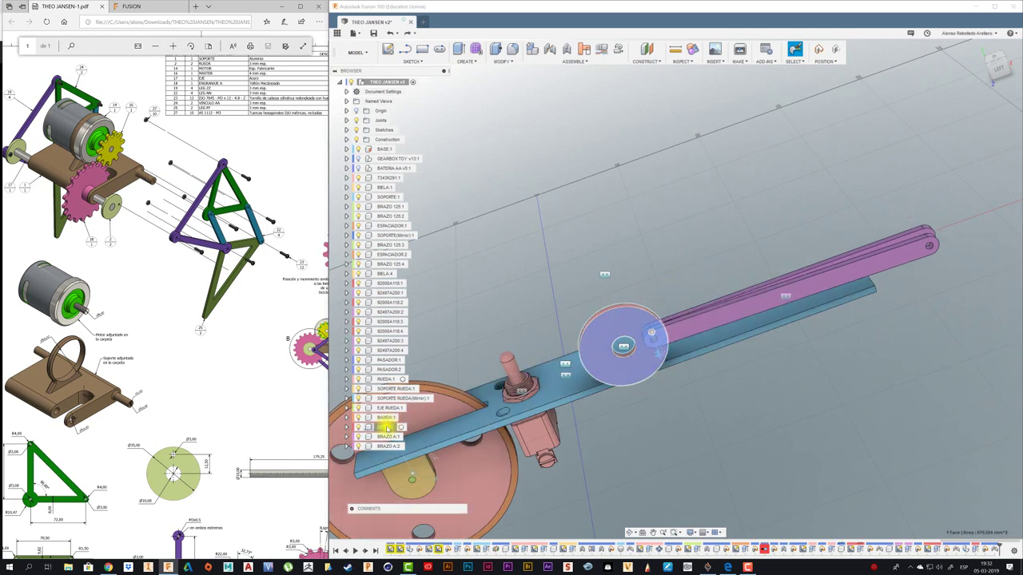
right_click(386, 426)
click(403, 160)
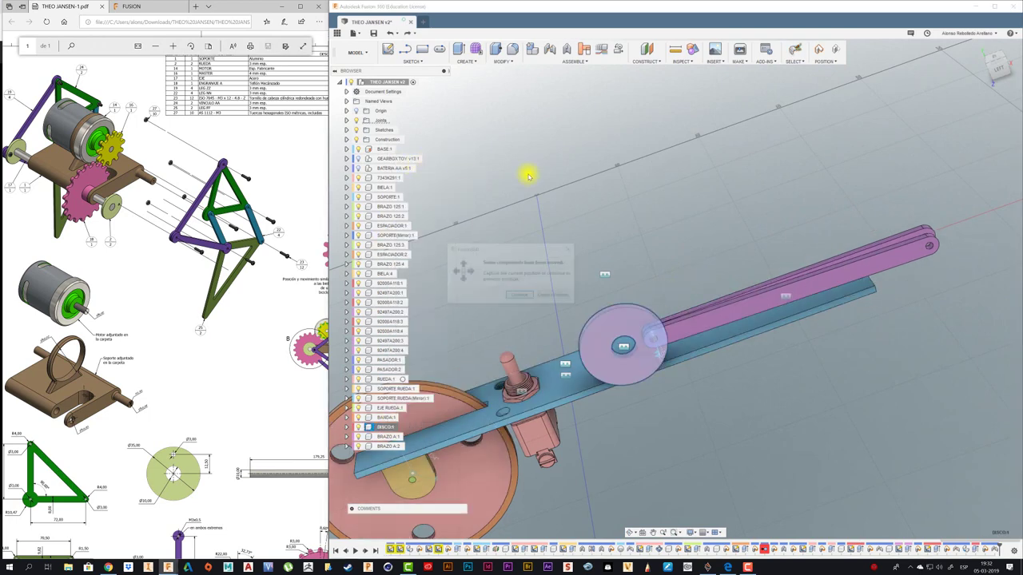
click(562, 295)
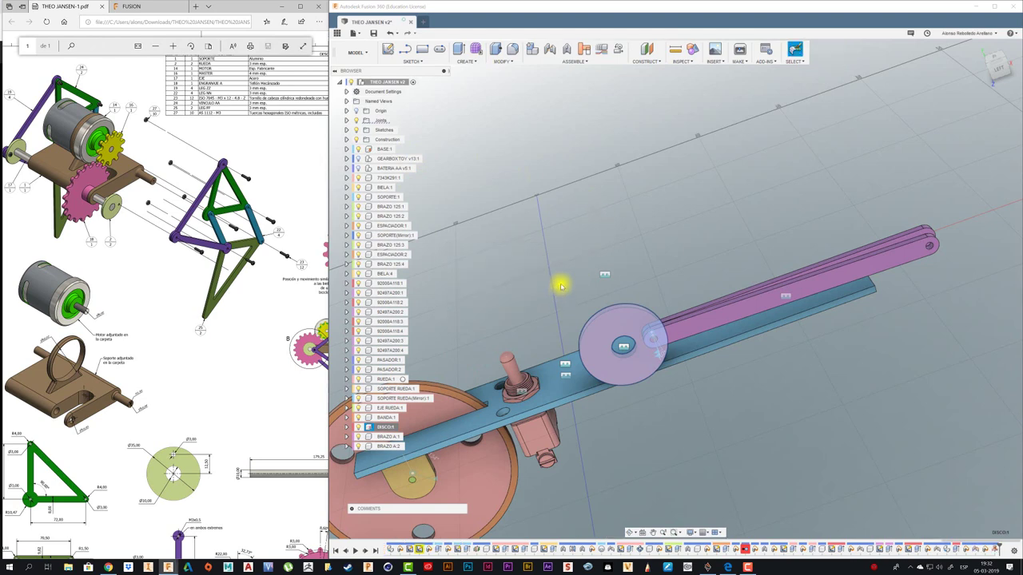
mouse_move(703, 334)
mouse_down()
mouse_move(725, 348)
mouse_move(730, 381)
mouse_move(746, 298)
mouse_move(714, 247)
mouse_move(736, 286)
mouse_move(735, 365)
mouse_move(719, 392)
mouse_move(610, 271)
mouse_up()
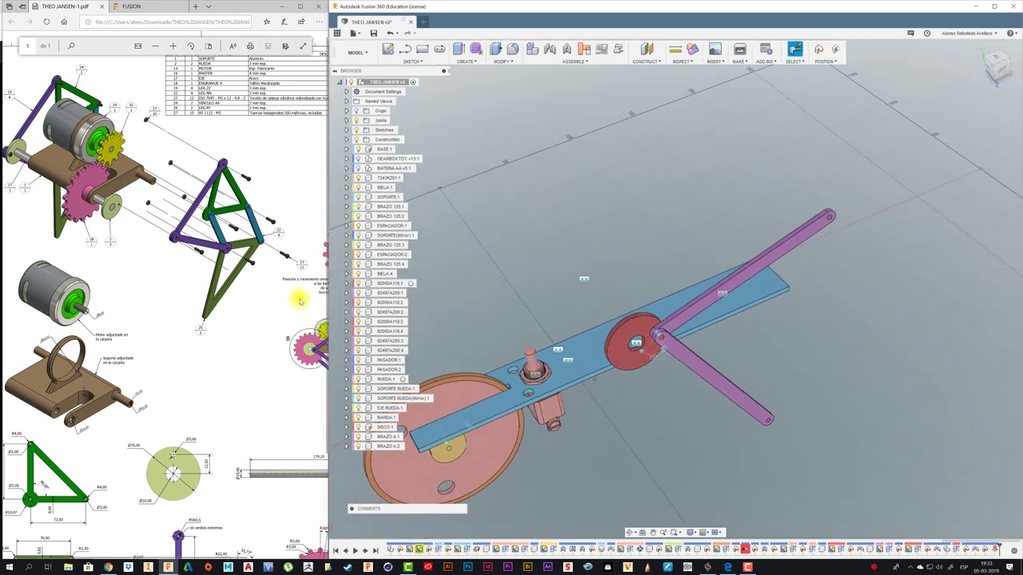
click(188, 283)
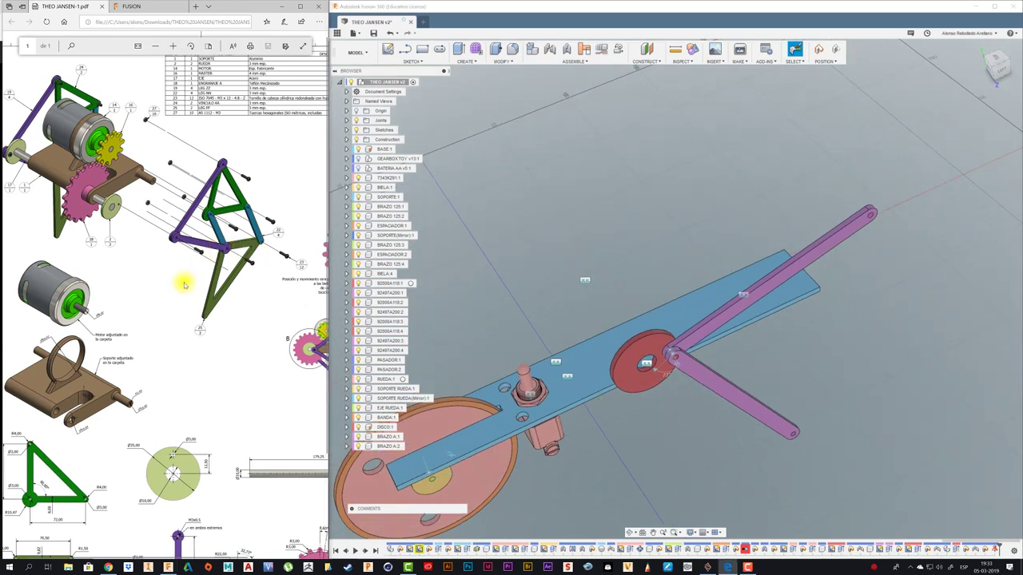
ctrl+scroll(167, 265, down, 1)
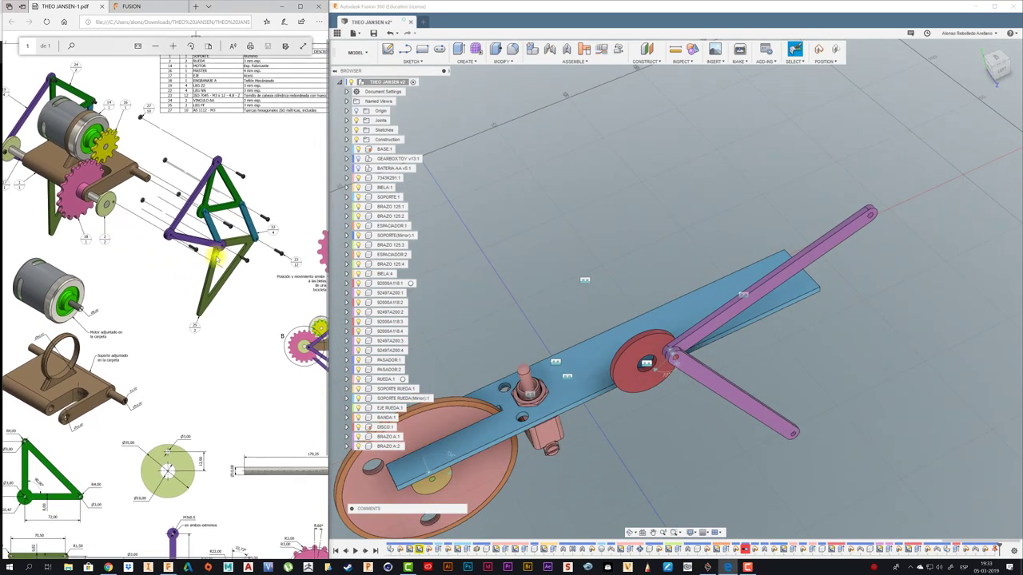
ctrl+scroll(216, 247, up, 1)
ctrl+scroll(214, 233, up, 2)
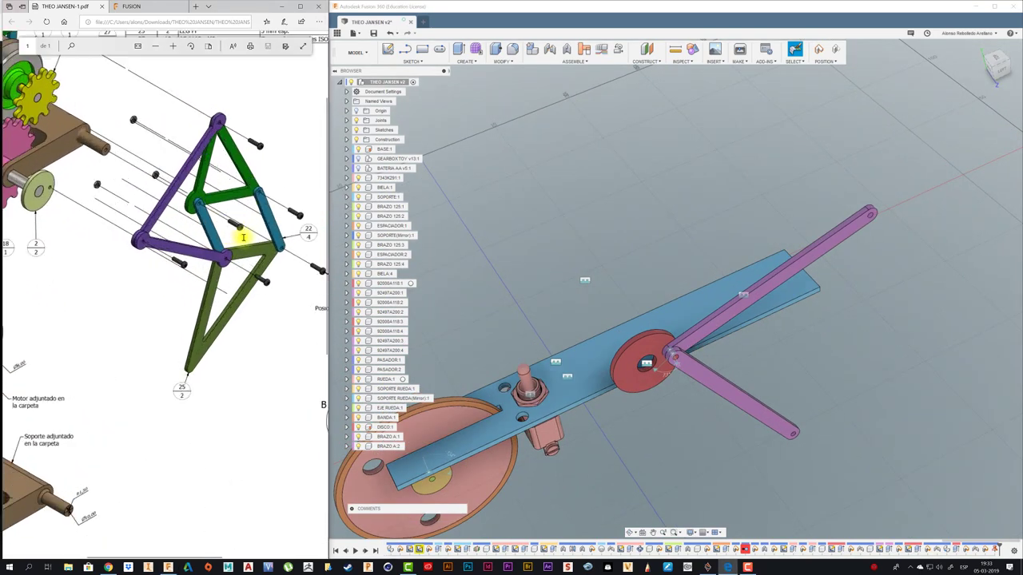
ctrl+scroll(214, 235, up, 2)
ctrl+scroll(212, 240, down, 1)
ctrl+scroll(210, 251, down, 1)
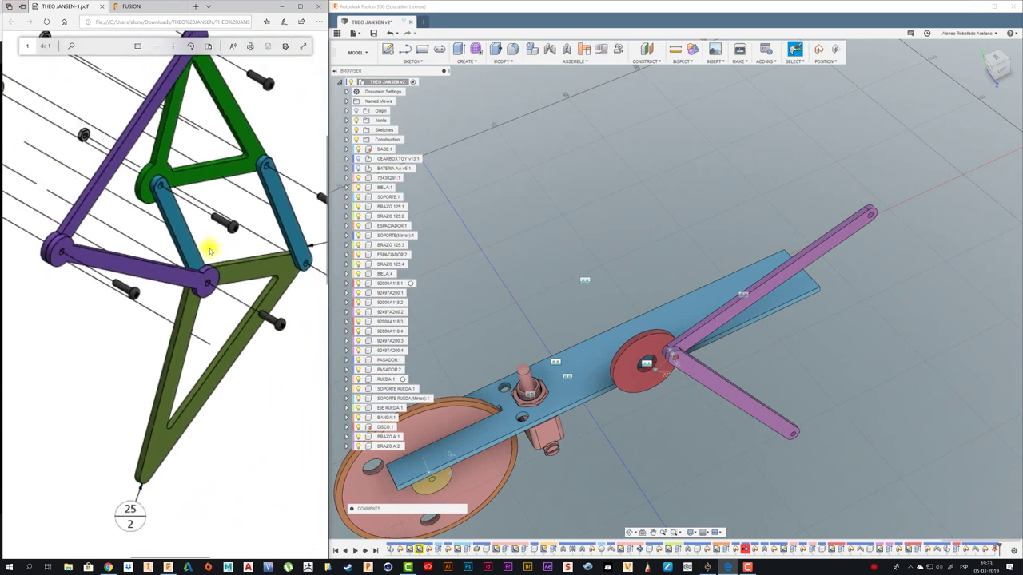
ctrl+scroll(210, 251, down, 1)
ctrl+scroll(210, 251, down, 2)
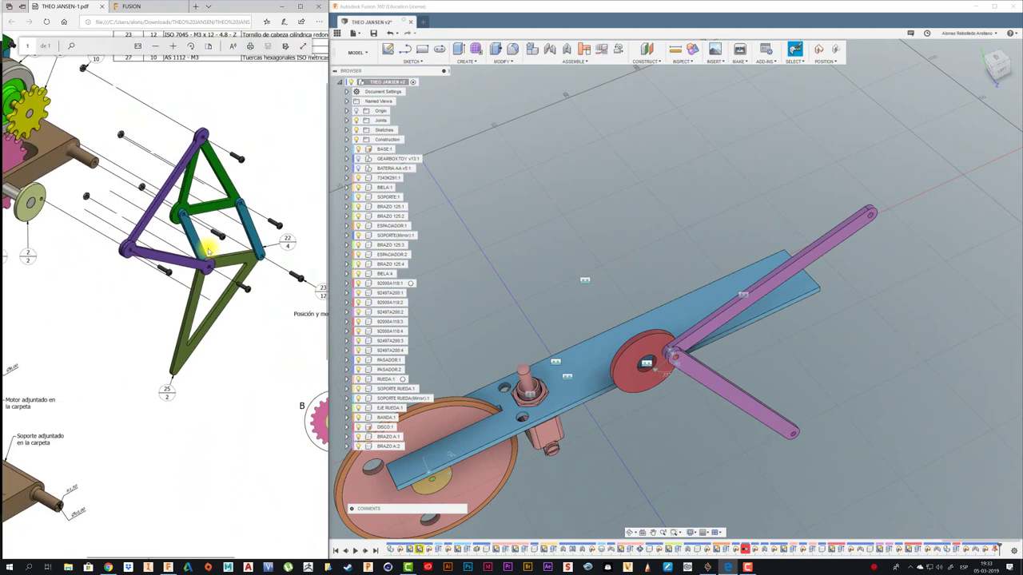
ctrl+scroll(193, 246, down, 1)
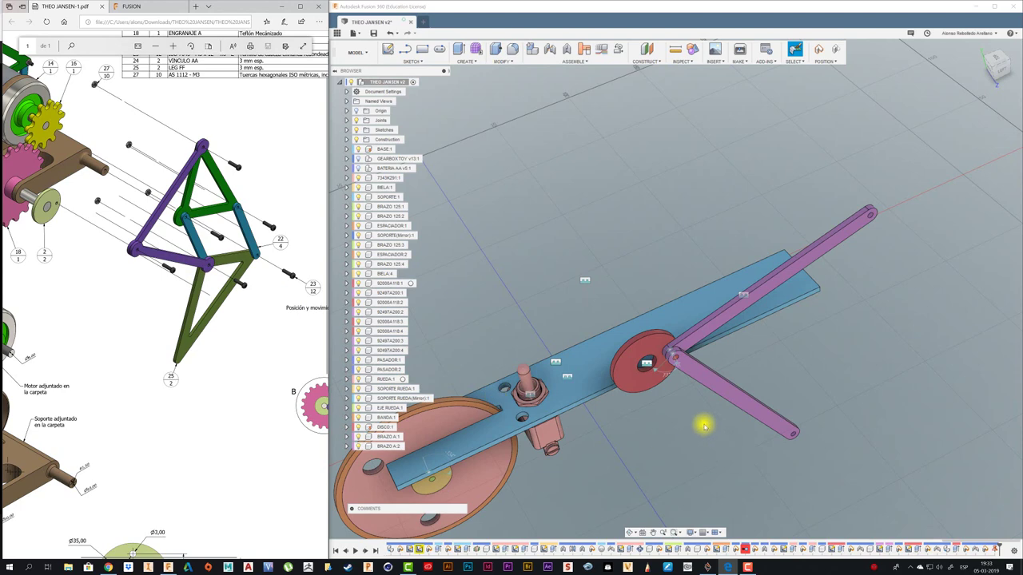
scroll(704, 426, up, 1)
scroll(703, 426, down, 3)
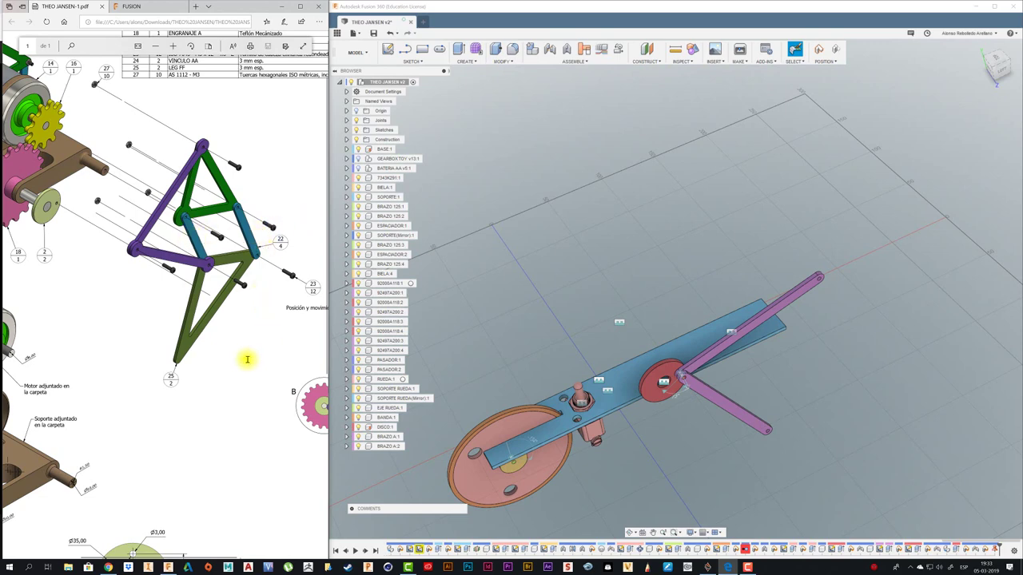
ctrl+scroll(247, 358, down, 2)
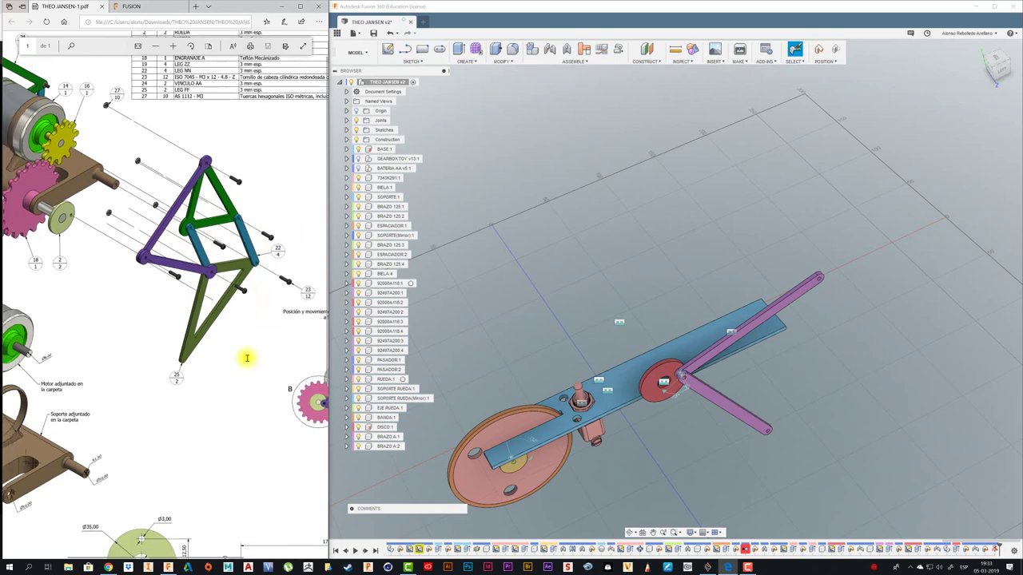
ctrl+scroll(246, 358, down, 2)
ctrl+scroll(237, 399, down, 2)
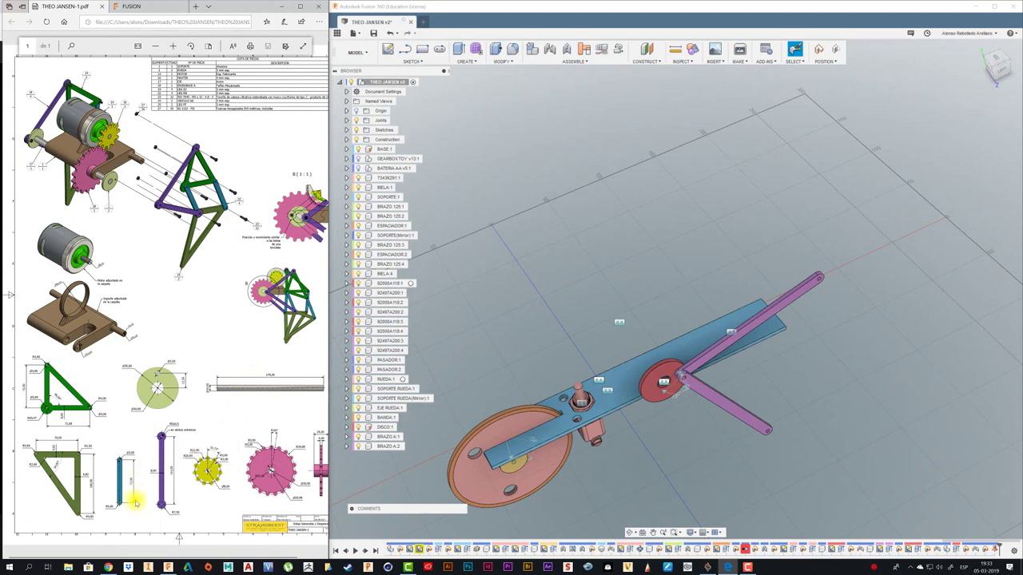
ctrl+scroll(136, 502, up, 1)
ctrl+scroll(132, 504, up, 1)
ctrl+scroll(126, 505, up, 1)
ctrl+scroll(121, 507, up, 1)
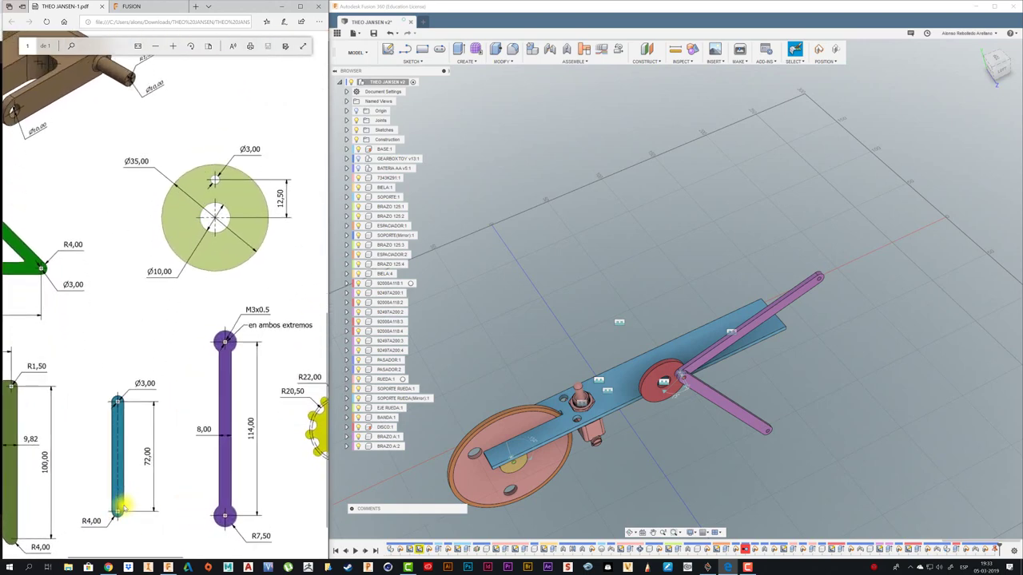
ctrl+scroll(119, 505, up, 1)
mouse_move(621, 288)
shift+middle_down()
mouse_move(570, 180)
mouse_move(412, 140)
shift+middle_up()
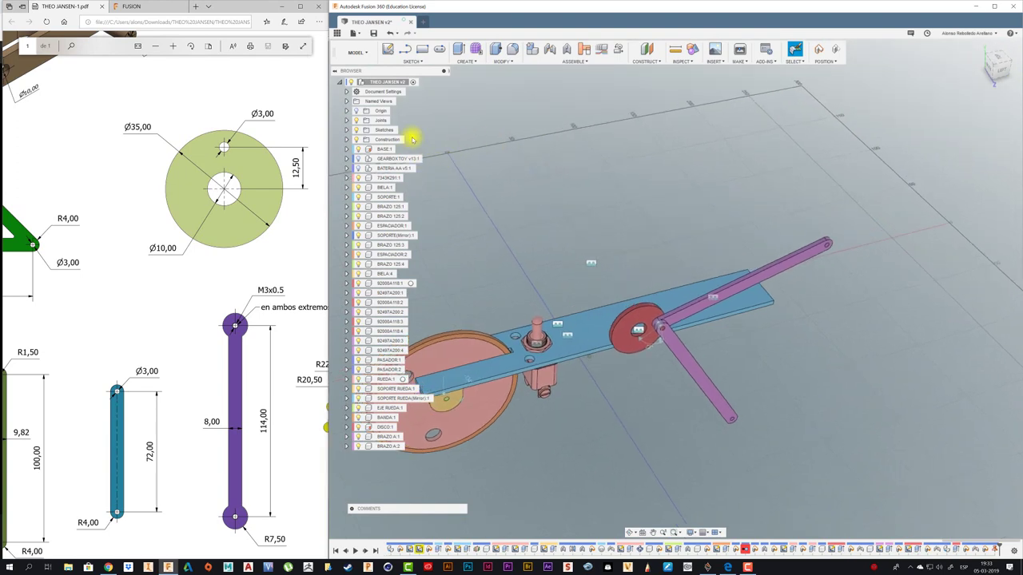
Step: Create a new BRAZO B:1 component and start a sketch on the disc face
right_click(385, 83)
click(409, 91)
text(BRAZO B)
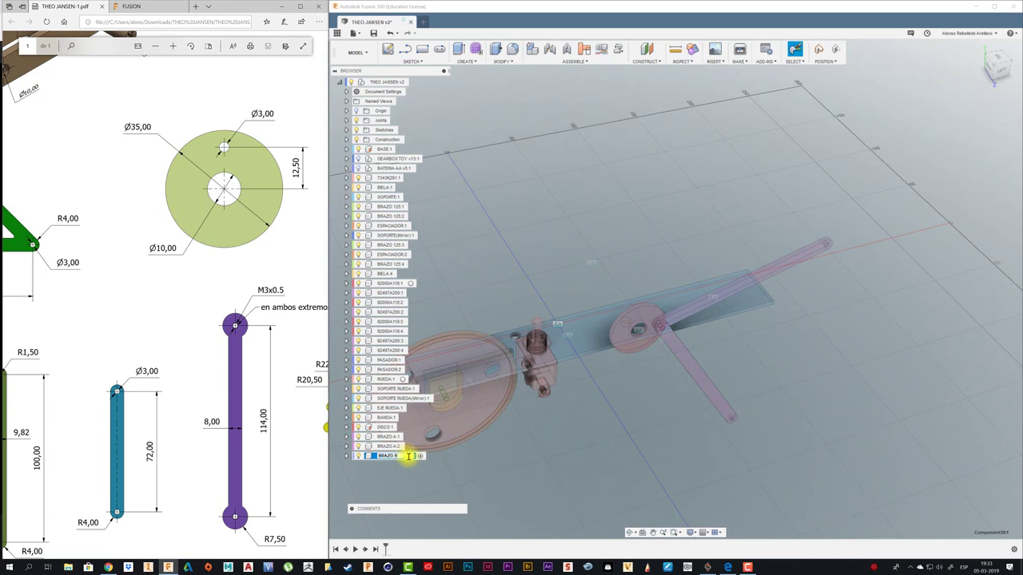
key(Return)
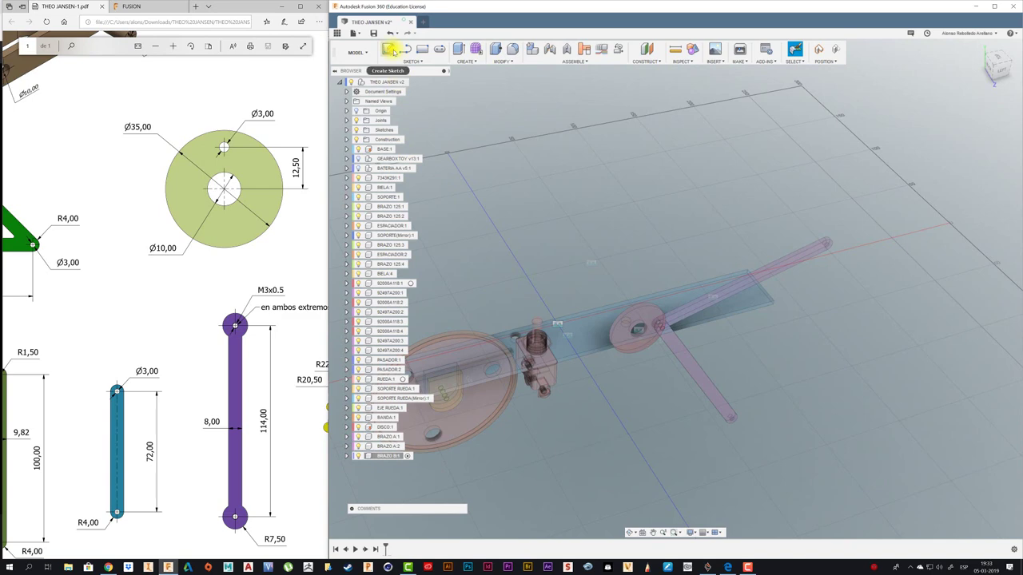
click(389, 50)
click(647, 342)
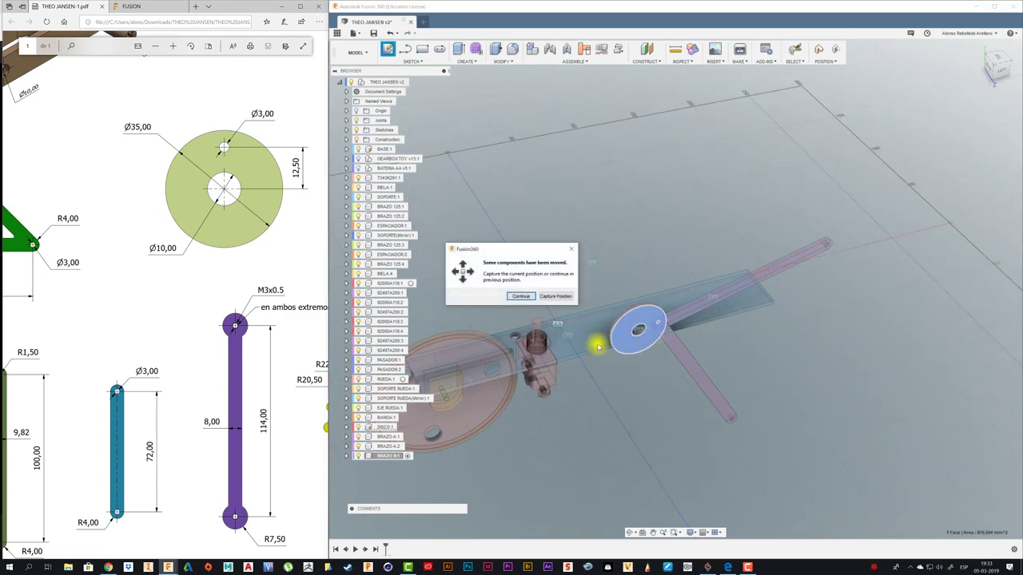
click(559, 297)
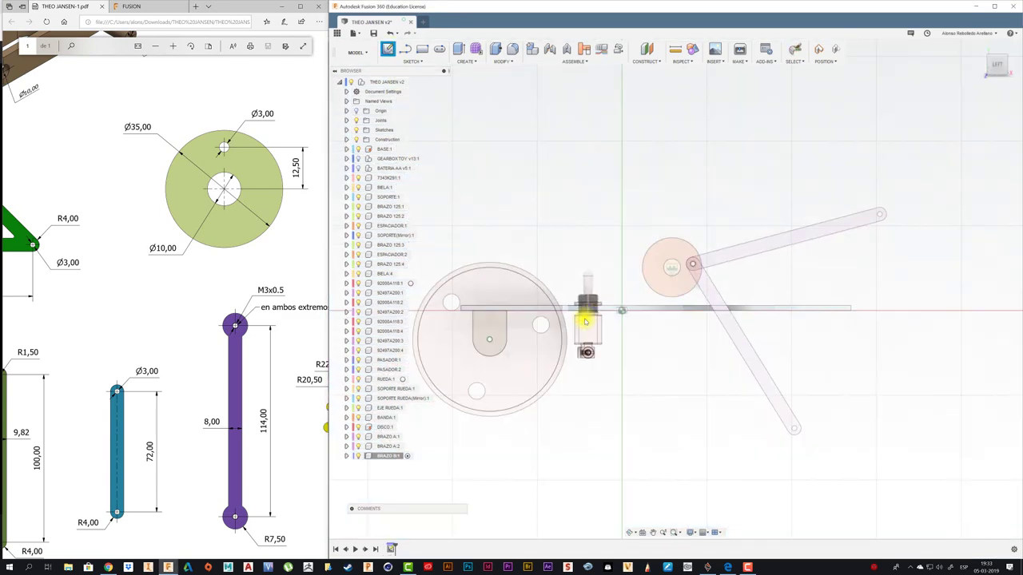
Step: Draw a slot and dimension it 8.00 mm wide and 72.00 mm long
click(442, 50)
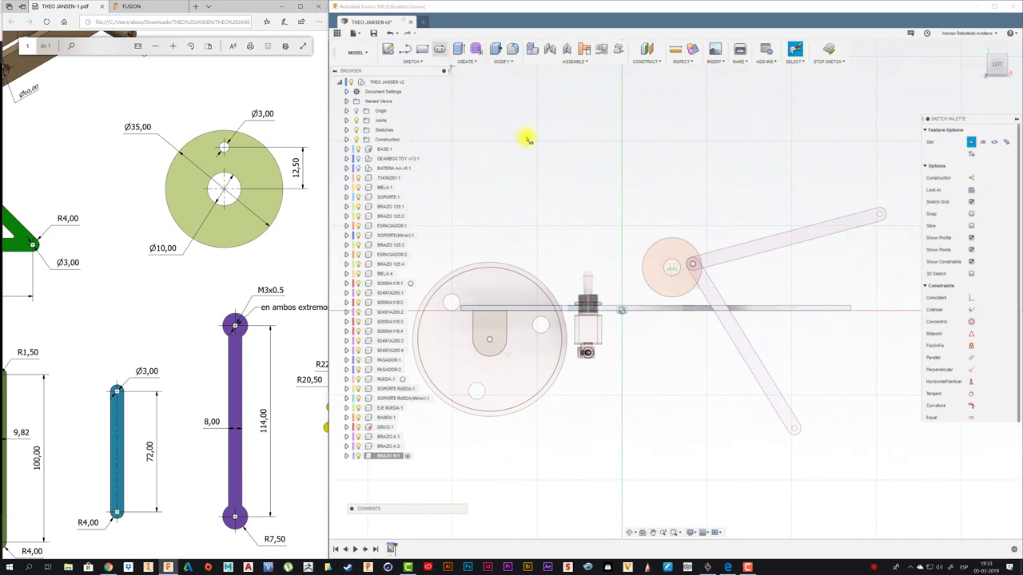
click(543, 153)
click(774, 169)
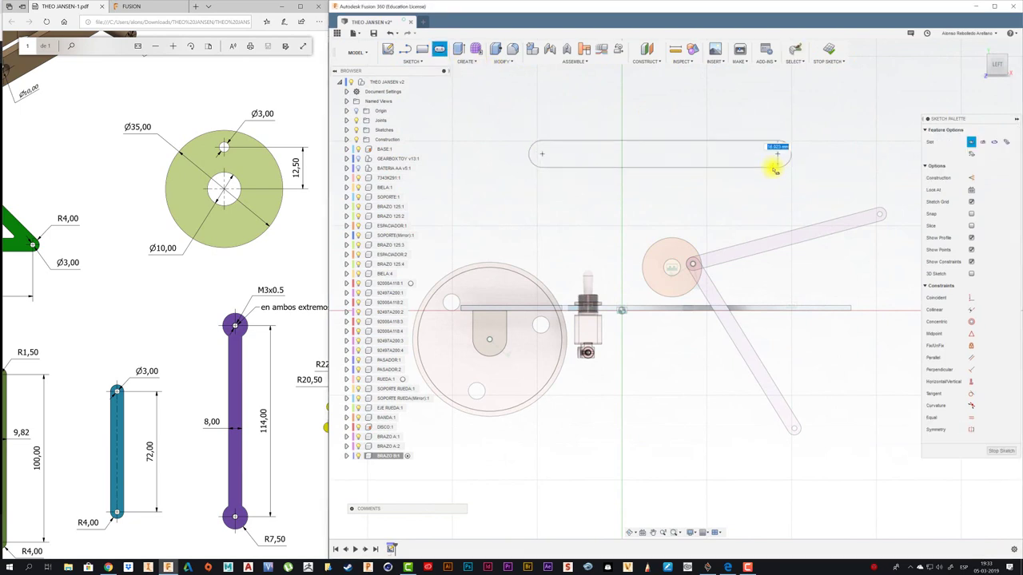
key(Escape)
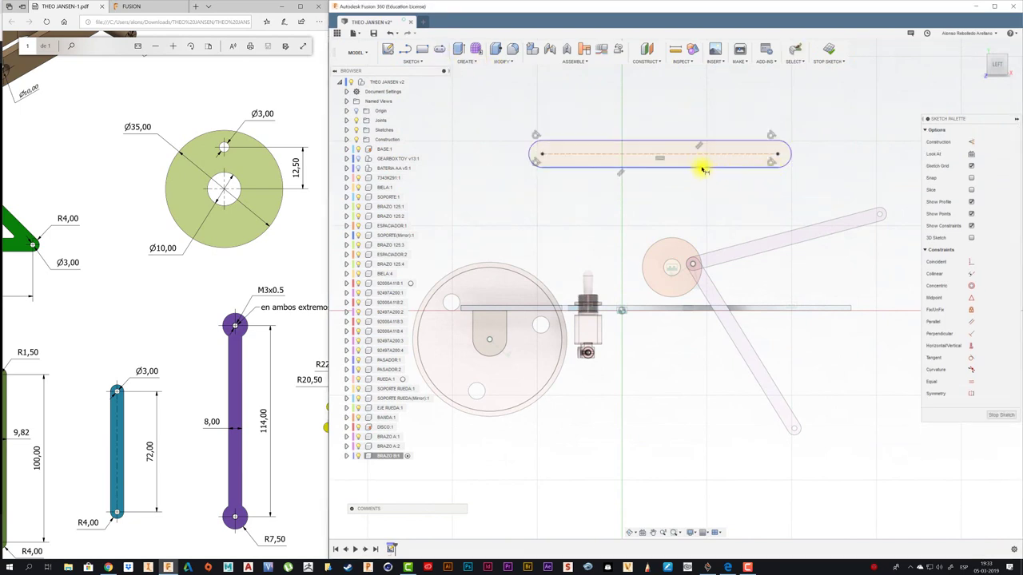
click(695, 167)
key(d)
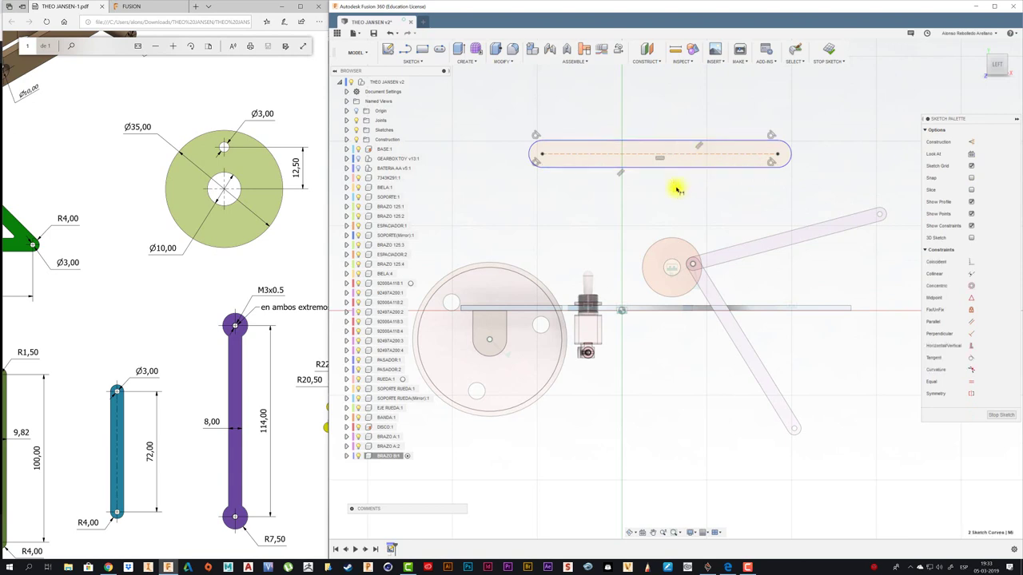
click(677, 189)
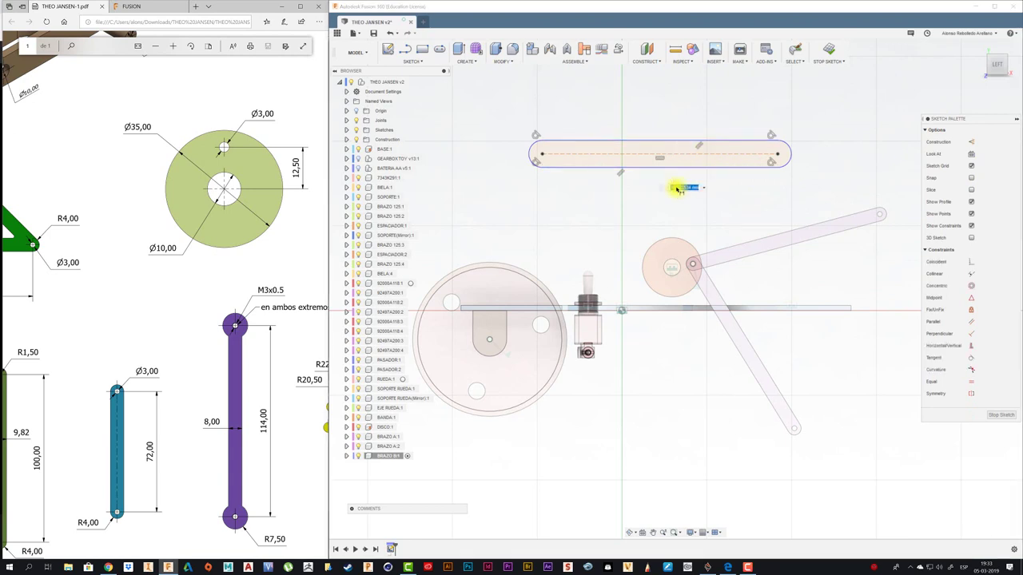
key(Return)
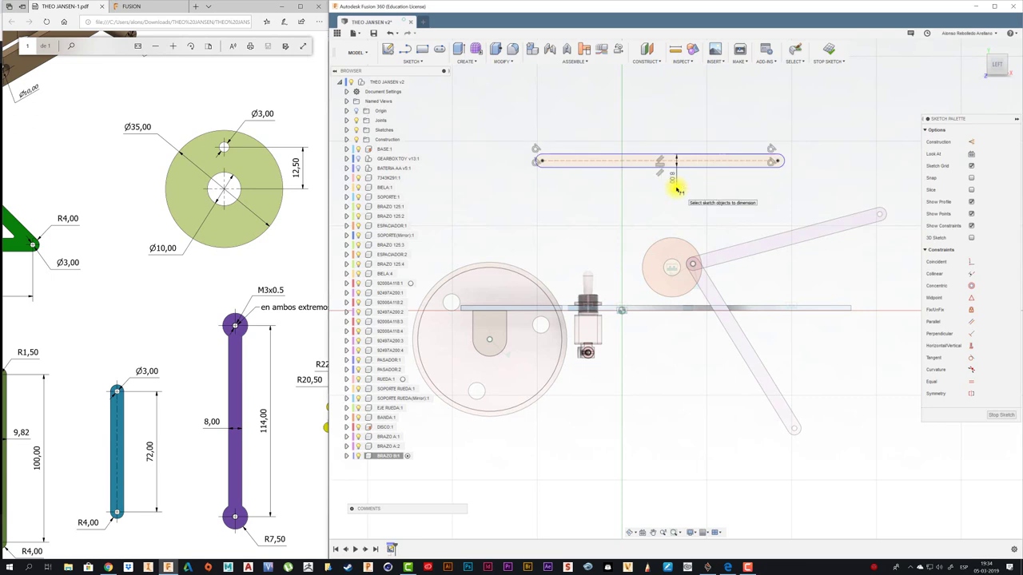
click(637, 163)
click(639, 212)
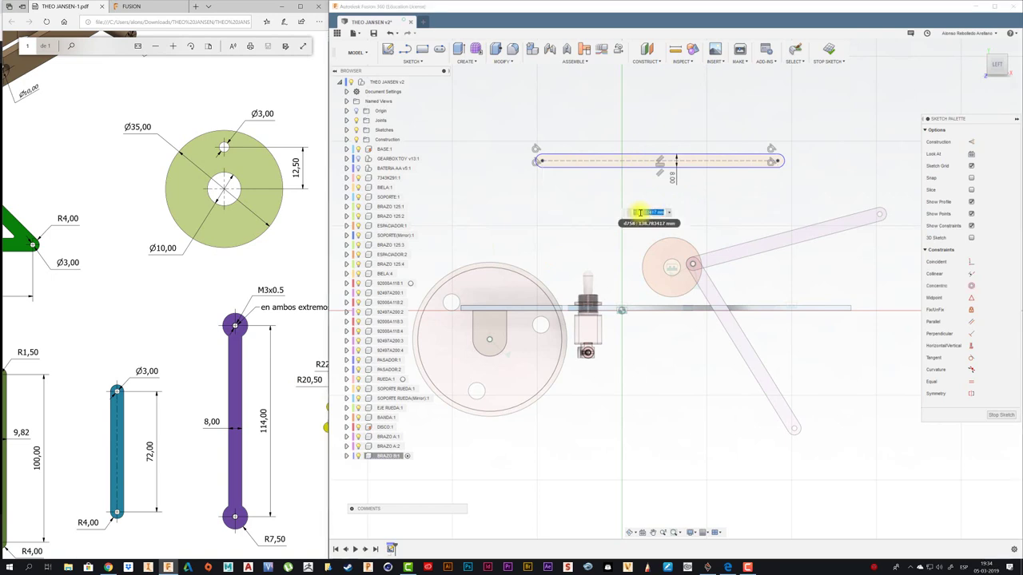
text(72)
key(Return)
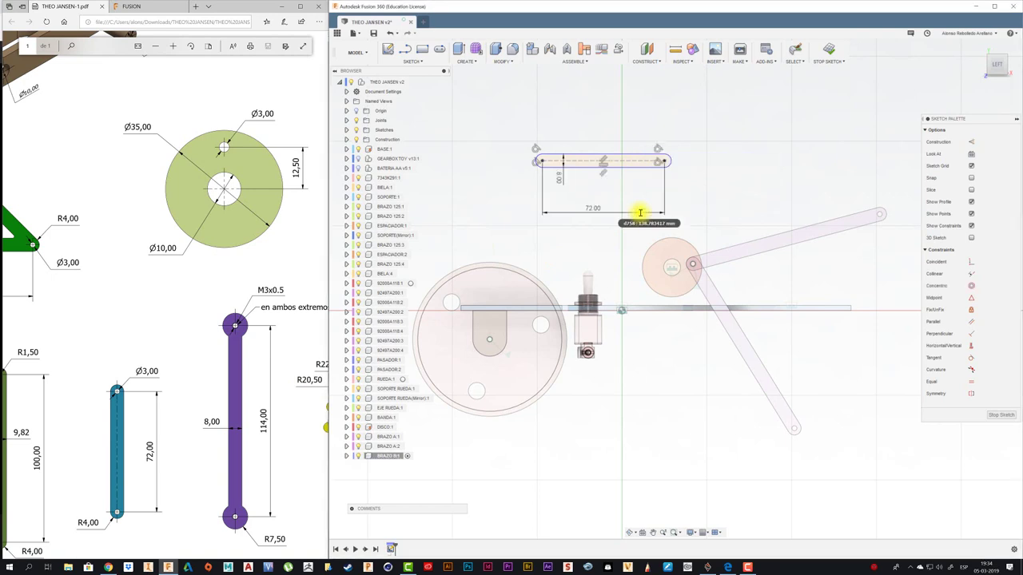
Step: Add a small hole circle at each slot end, then begin extruding the slot profile
scroll(609, 130, up, 2)
scroll(604, 133, up, 1)
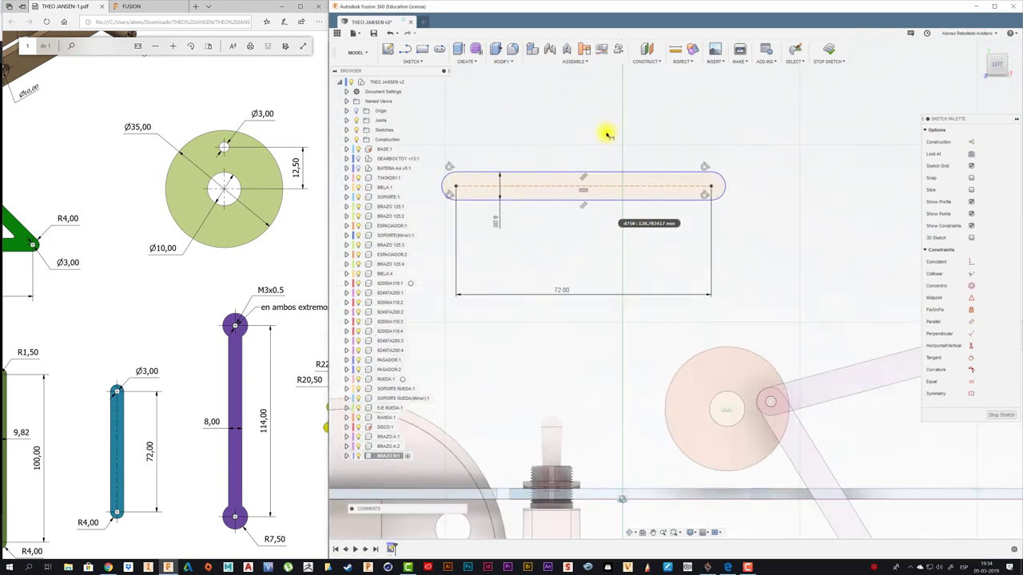
scroll(605, 133, down, 1)
key(c)
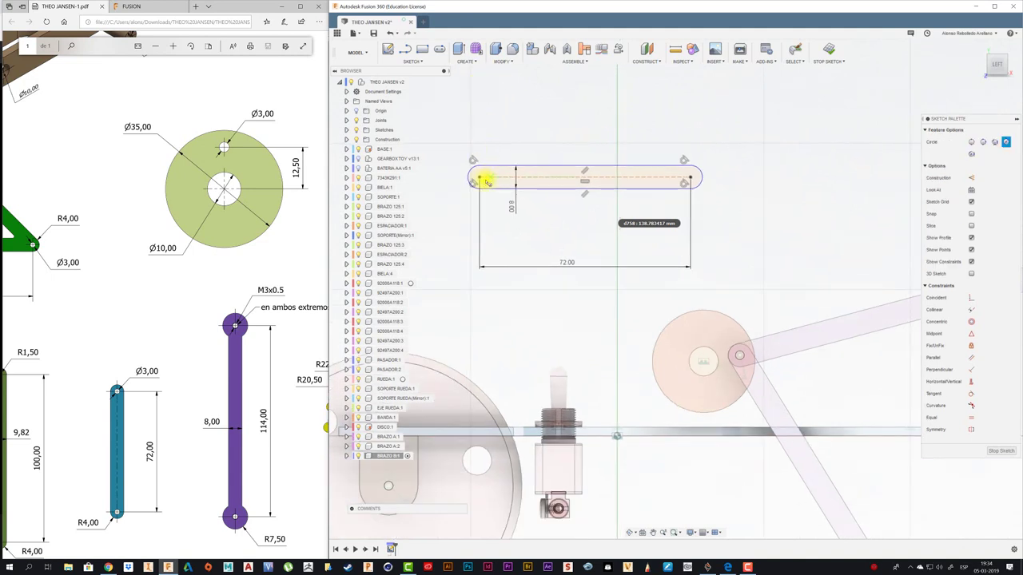
click(480, 178)
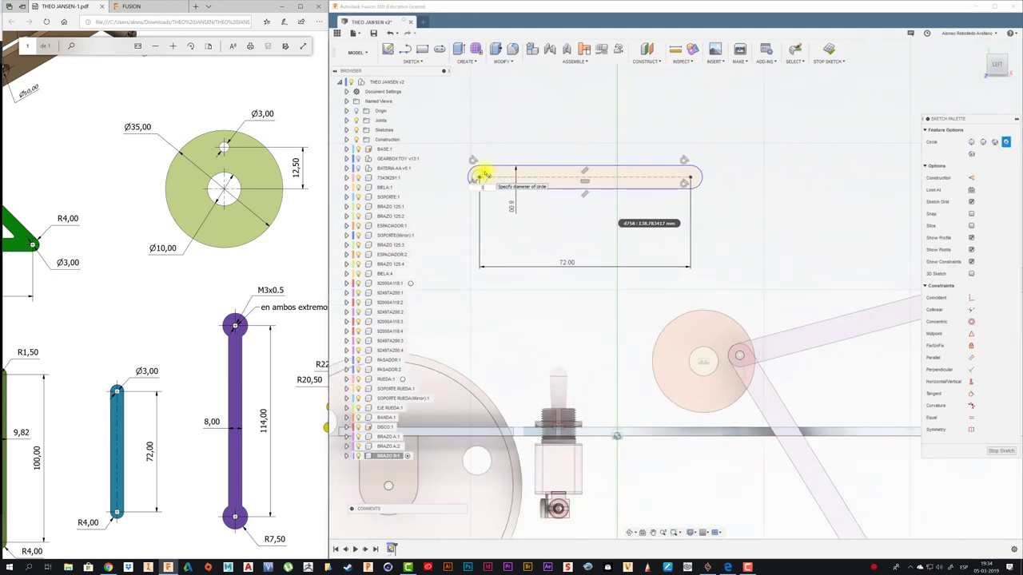
click(482, 171)
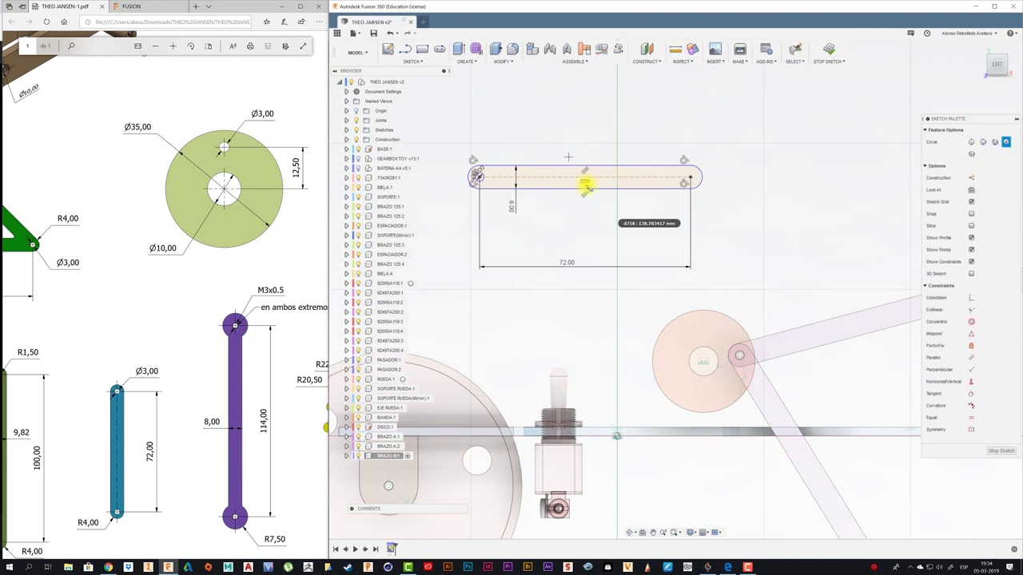
click(692, 179)
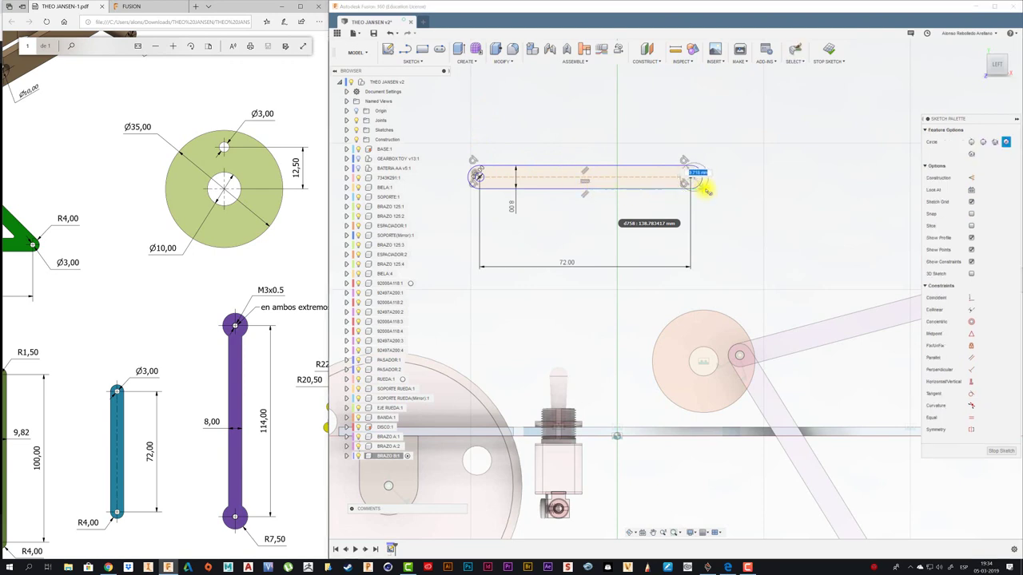
click(706, 190)
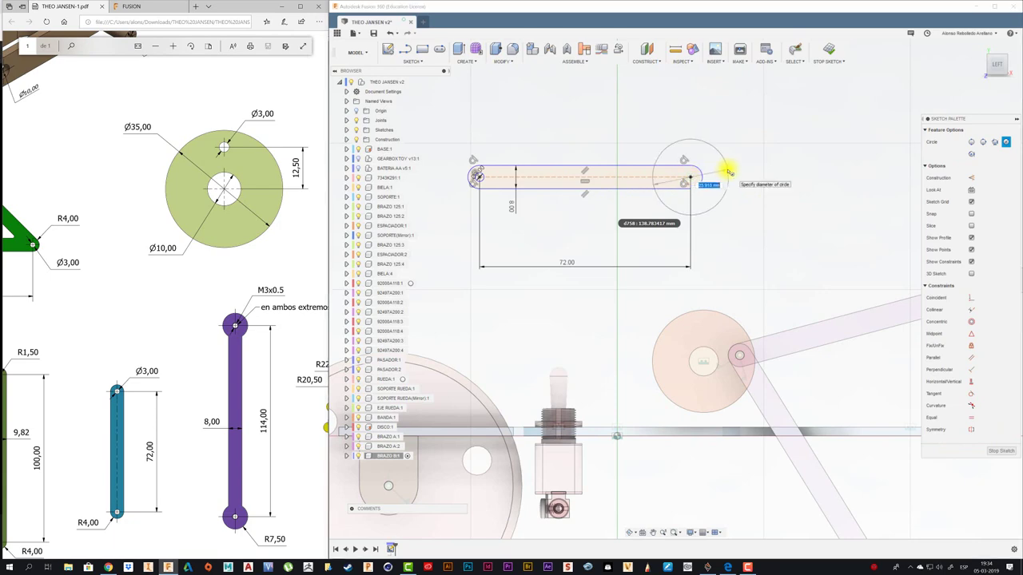
key(Escape)
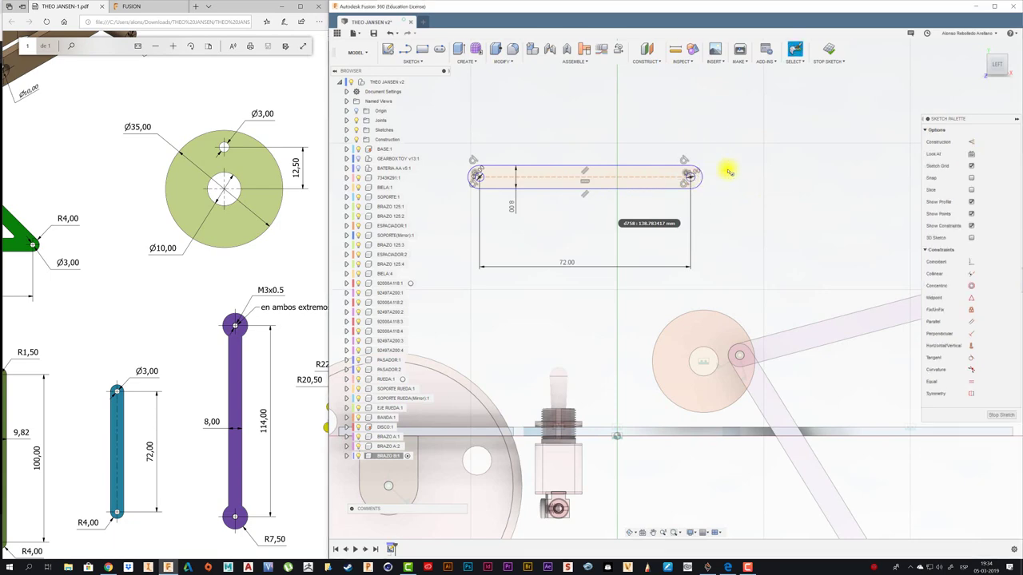
key(e)
click(599, 260)
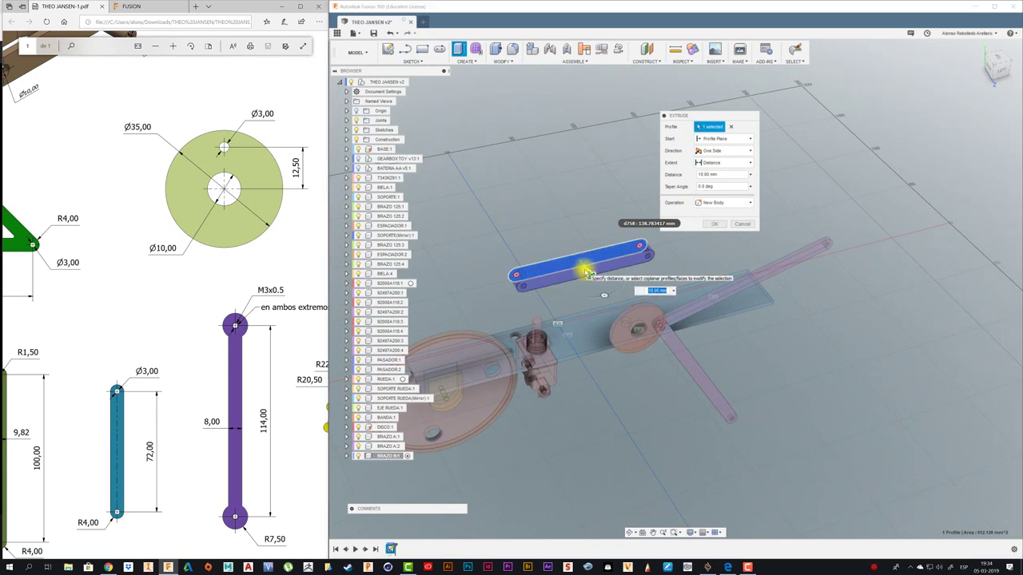
Step: Complete the slot extrusion as a new body and activate the THEO JANSEN assembly
key(Return)
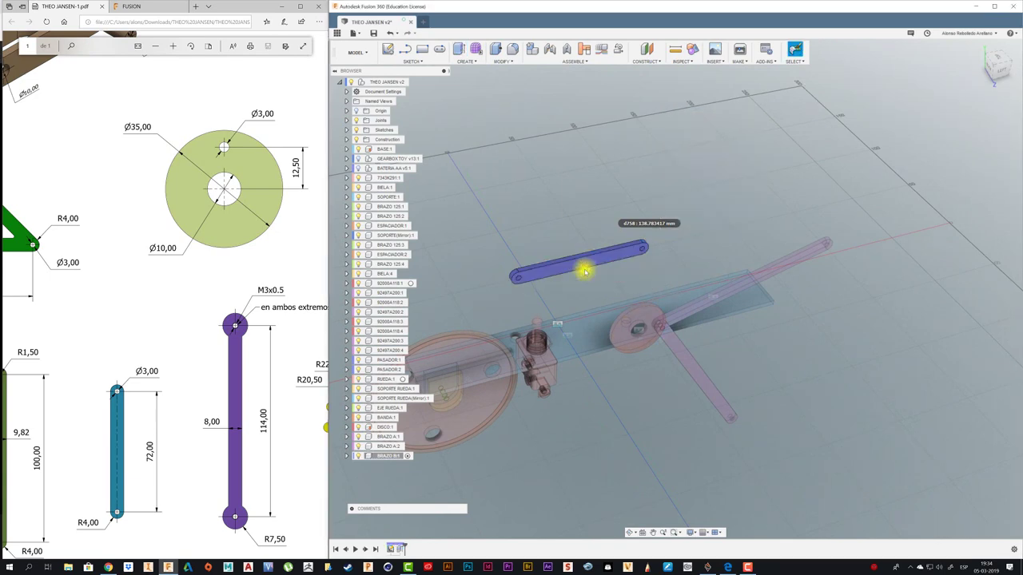
click(410, 81)
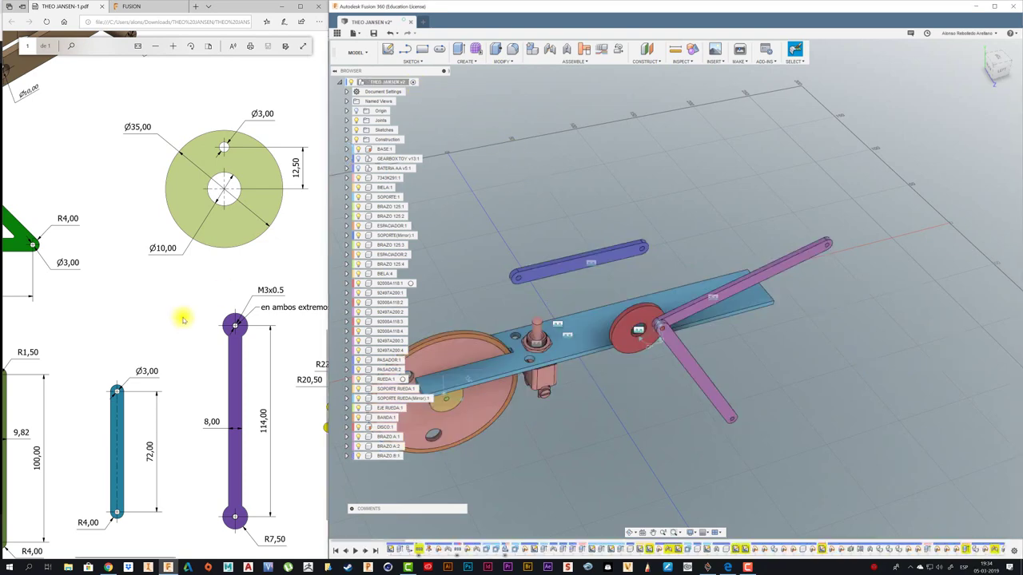
ctrl+scroll(183, 319, down, 2)
ctrl+scroll(178, 312, down, 2)
ctrl+scroll(178, 313, down, 1)
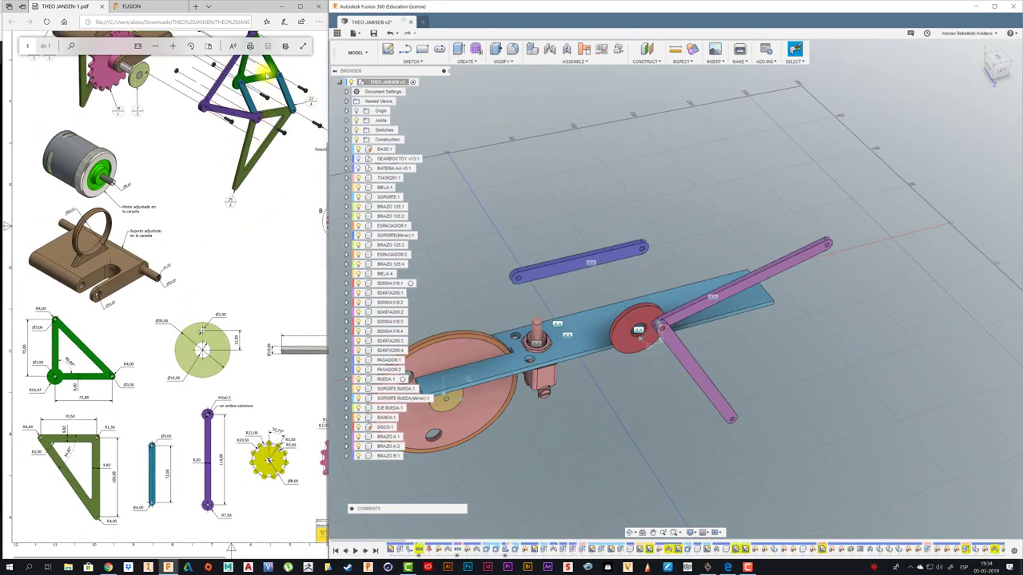
ctrl+scroll(266, 73, up, 2)
ctrl+scroll(280, 94, up, 2)
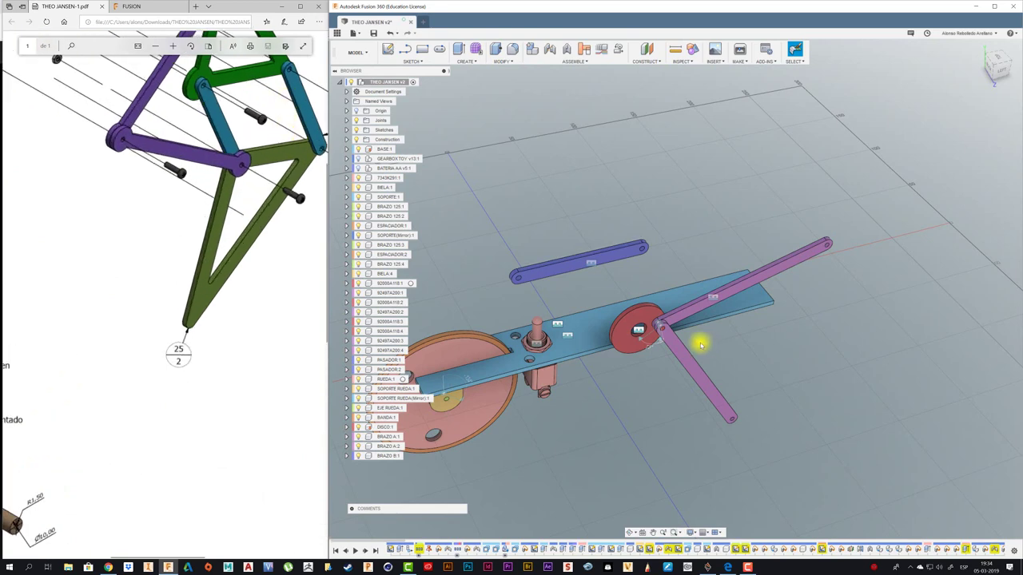
Step: Drag the blue BRAZO B link to the lower right, beside the purple links
mouse_move(627, 247)
mouse_down()
mouse_move(865, 377)
mouse_move(871, 370)
mouse_up()
scroll(865, 374, down, 2)
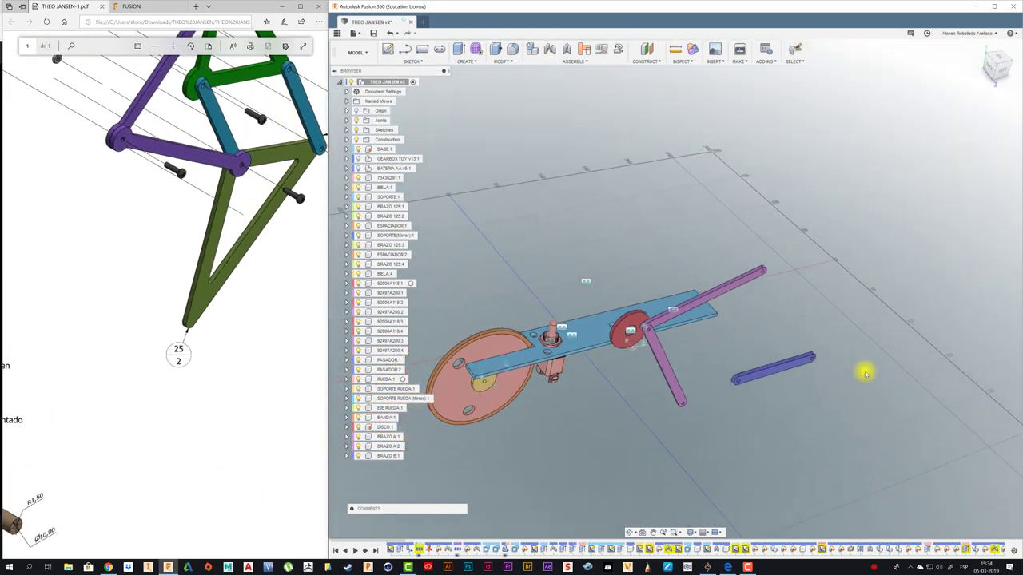
scroll(865, 374, up, 2)
scroll(866, 373, up, 2)
scroll(860, 365, up, 2)
scroll(865, 402, up, 1)
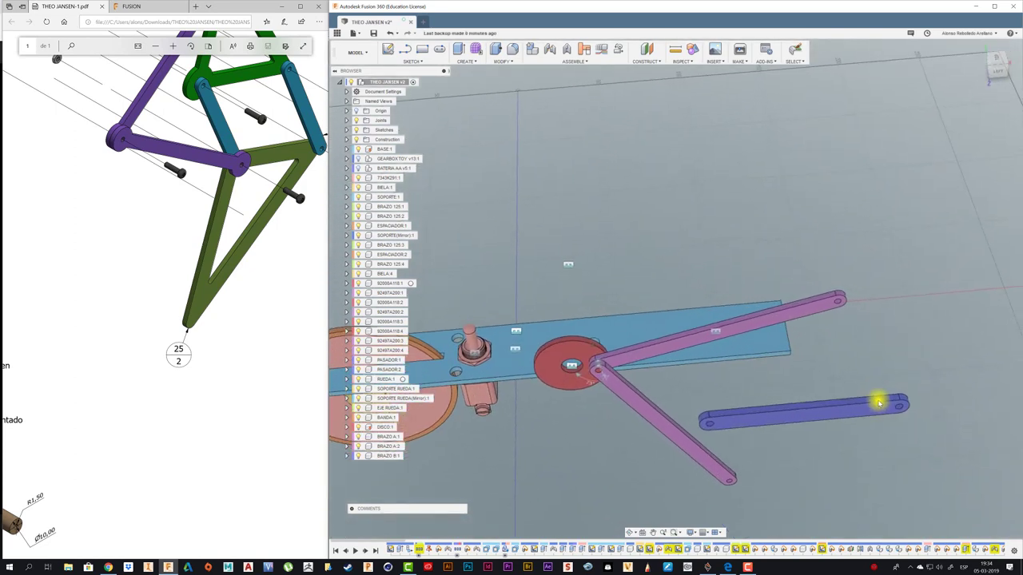
mouse_move(878, 402)
shift+middle_down()
mouse_move(886, 400)
mouse_move(869, 449)
shift+middle_up()
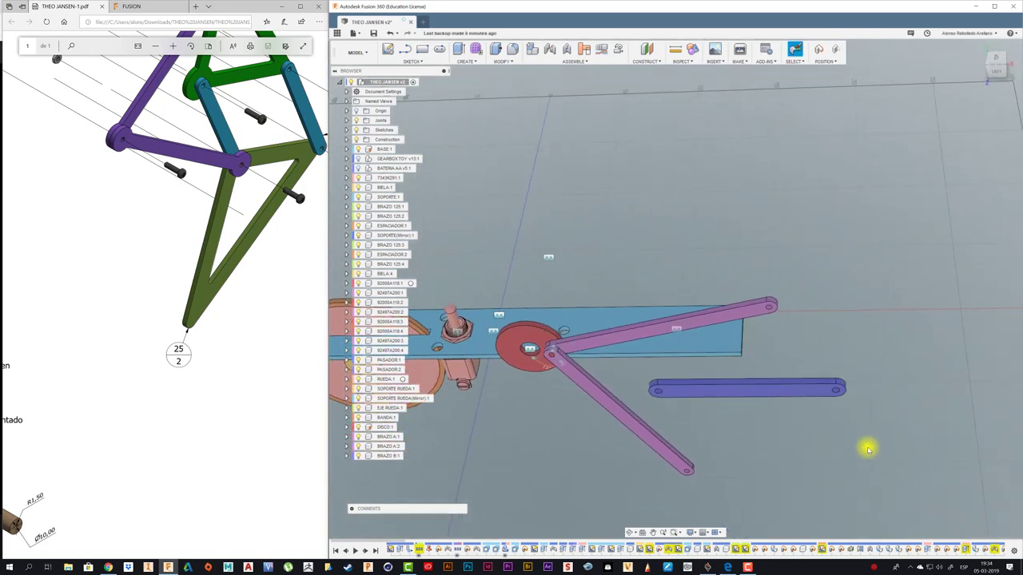
Step: Connect the blue link's end to the pink arm's end with a revolute joint
click(559, 299)
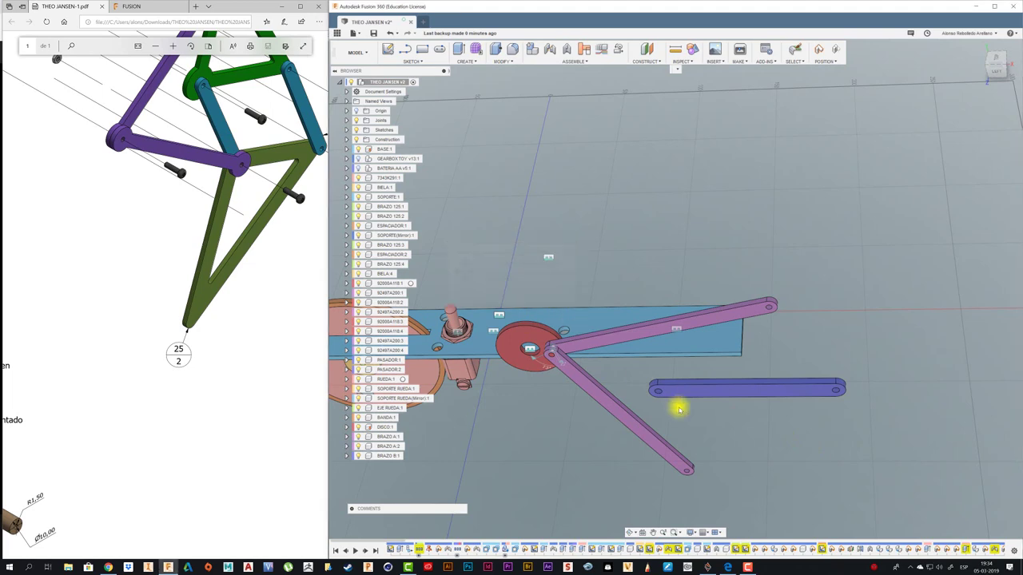
key(j)
scroll(662, 394, up, 1)
click(656, 390)
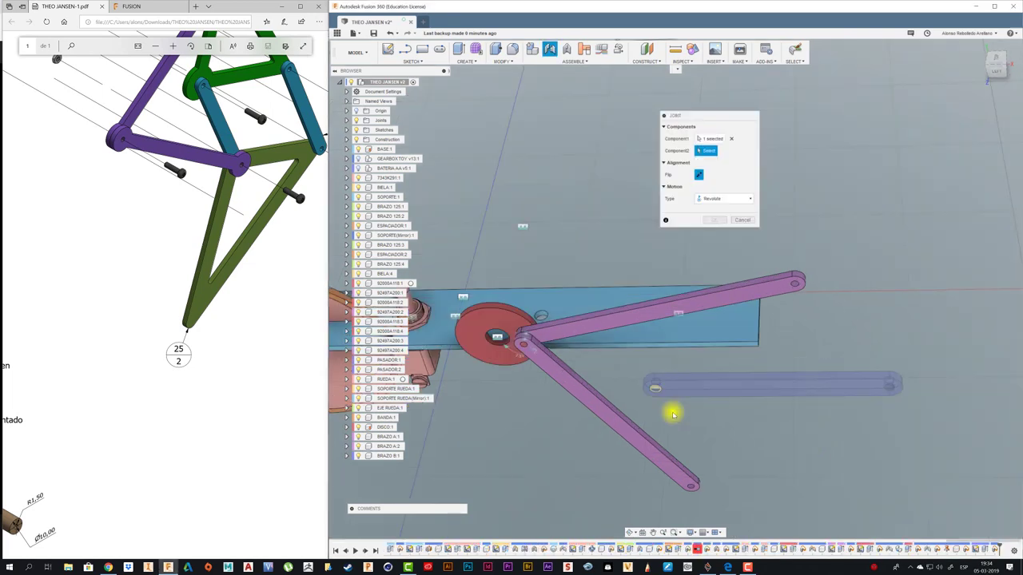
mouse_move(679, 413)
shift+middle_down()
mouse_move(715, 456)
mouse_move(854, 454)
shift+middle_up()
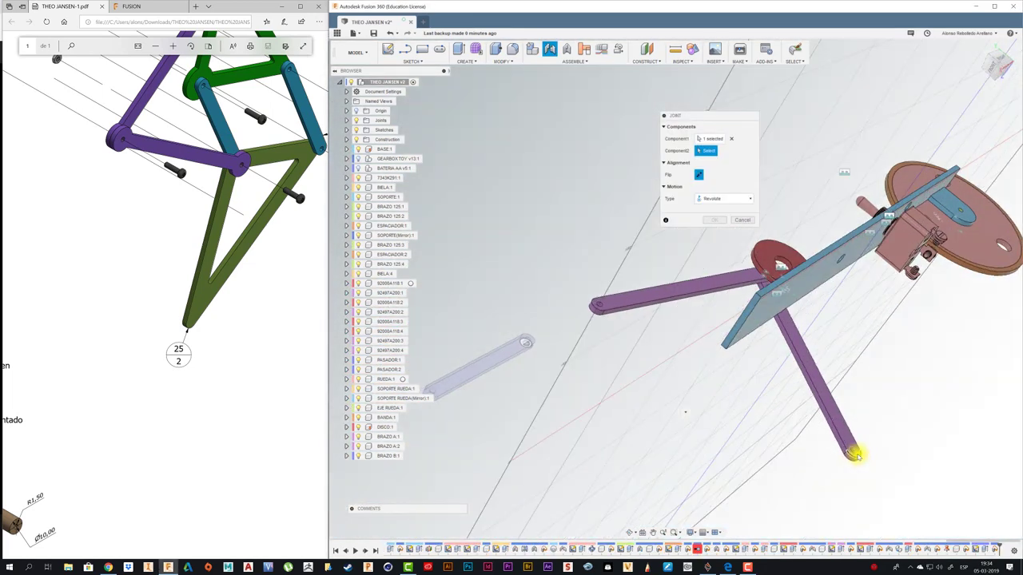
click(853, 452)
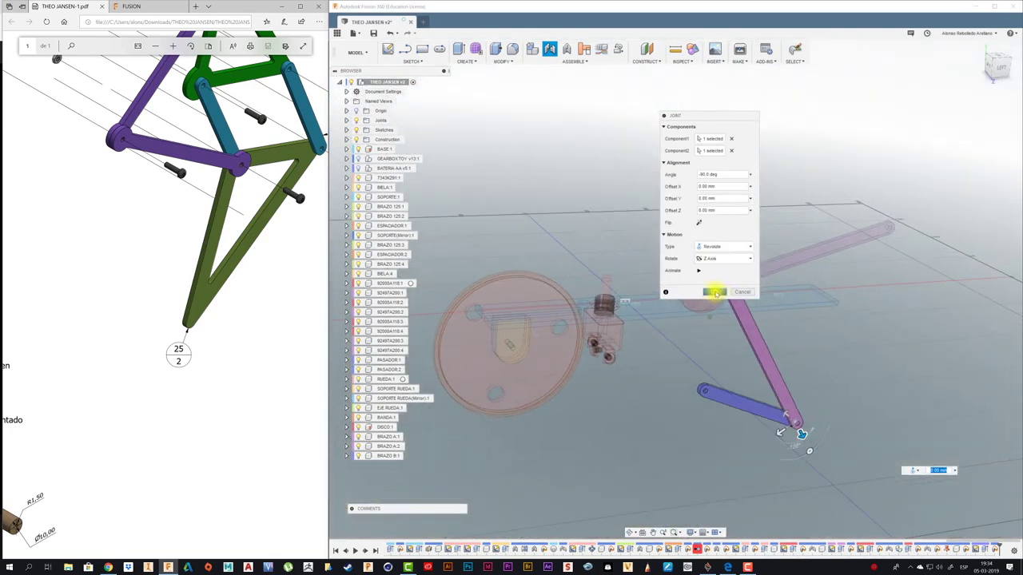
click(714, 291)
Step: Swing the blue link upward about its new joint to repose the linkage
drag(727, 376, 855, 379)
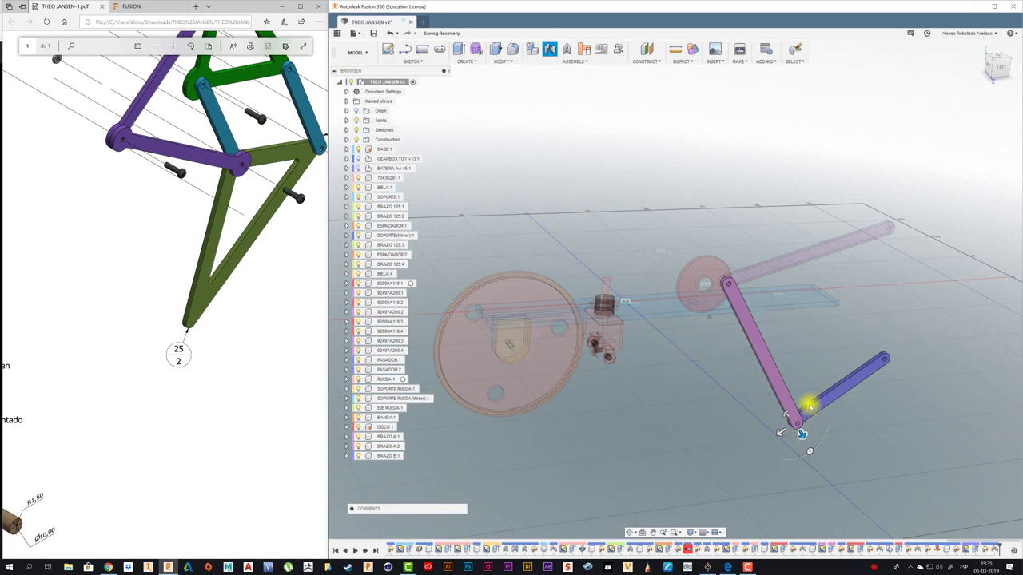
key(Escape)
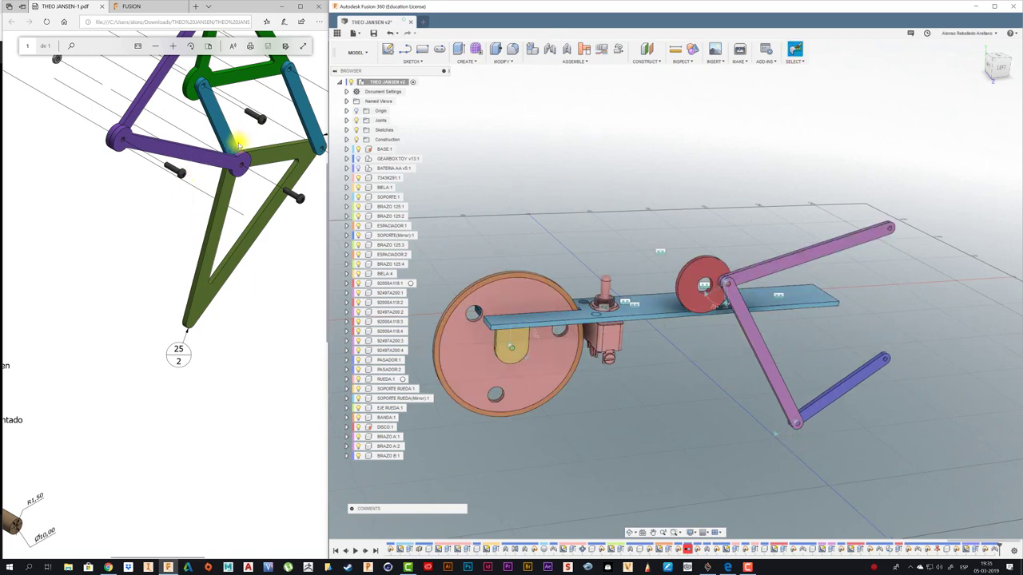
drag(835, 392, 867, 324)
scroll(646, 420, down, 3)
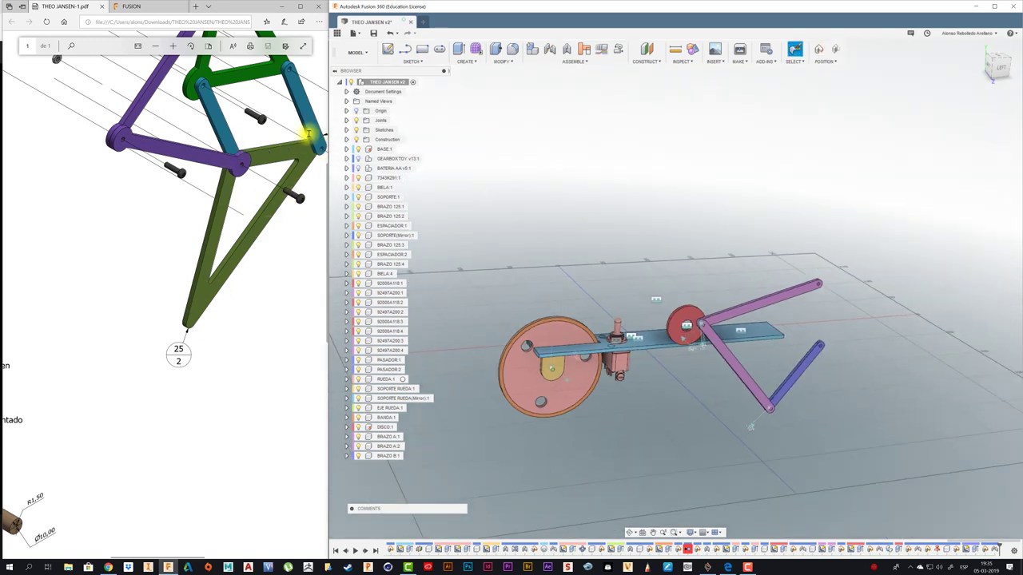
scroll(228, 363, up, 3)
Step: Scroll the PDF until the dimensioned triangular link drawings are visible
scroll(228, 370, down, 2)
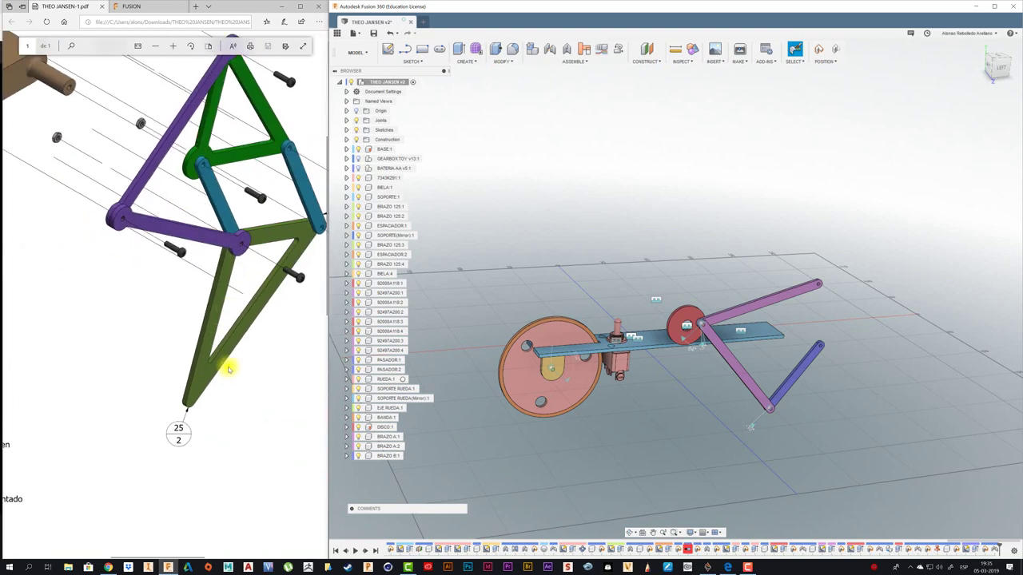
ctrl+scroll(227, 369, down, 2)
ctrl+scroll(211, 352, down, 2)
ctrl+scroll(206, 354, down, 2)
ctrl+scroll(191, 384, down, 1)
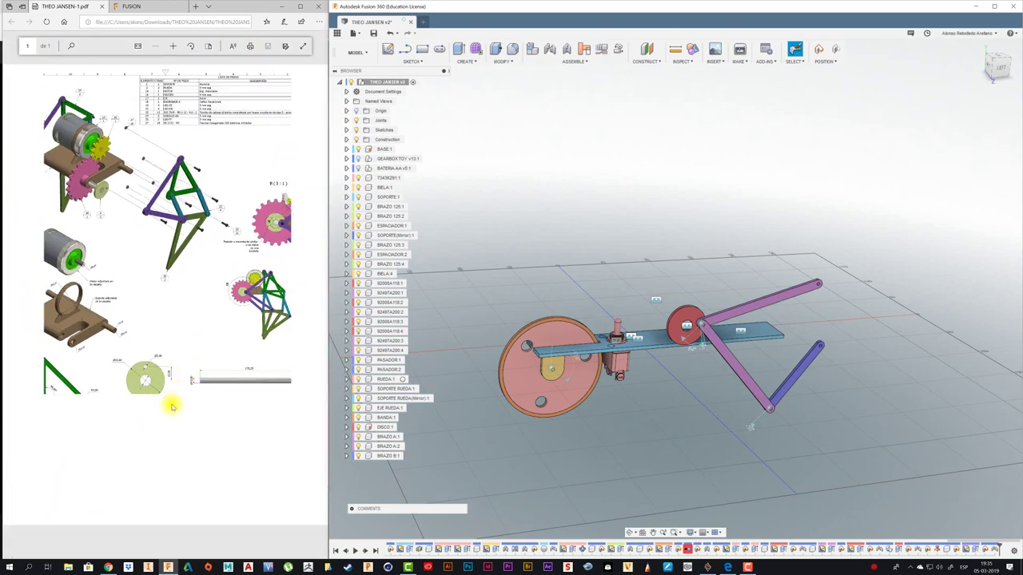
ctrl+scroll(171, 406, up, 2)
ctrl+scroll(46, 506, up, 2)
ctrl+scroll(70, 483, up, 1)
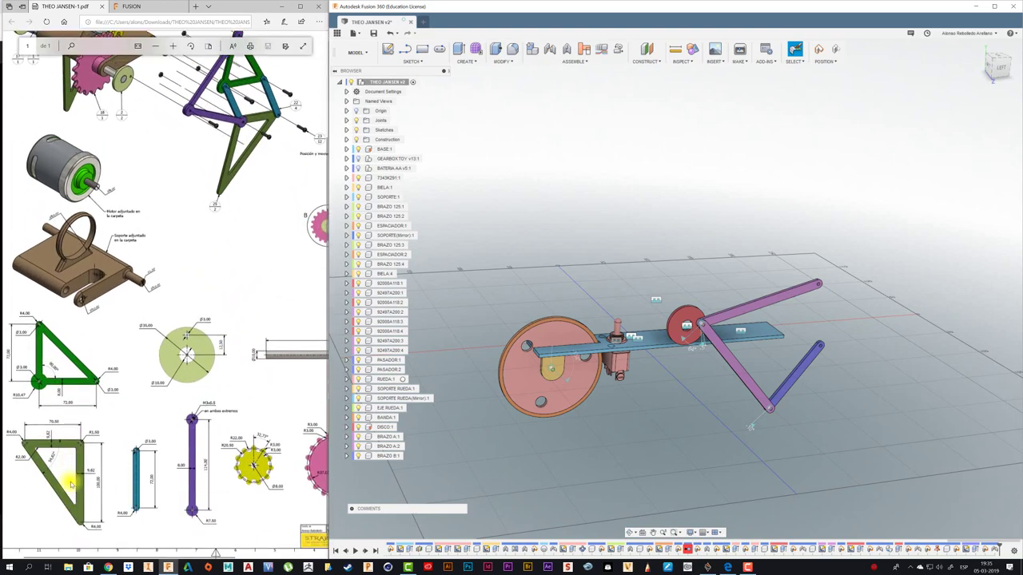
ctrl+scroll(32, 512, up, 3)
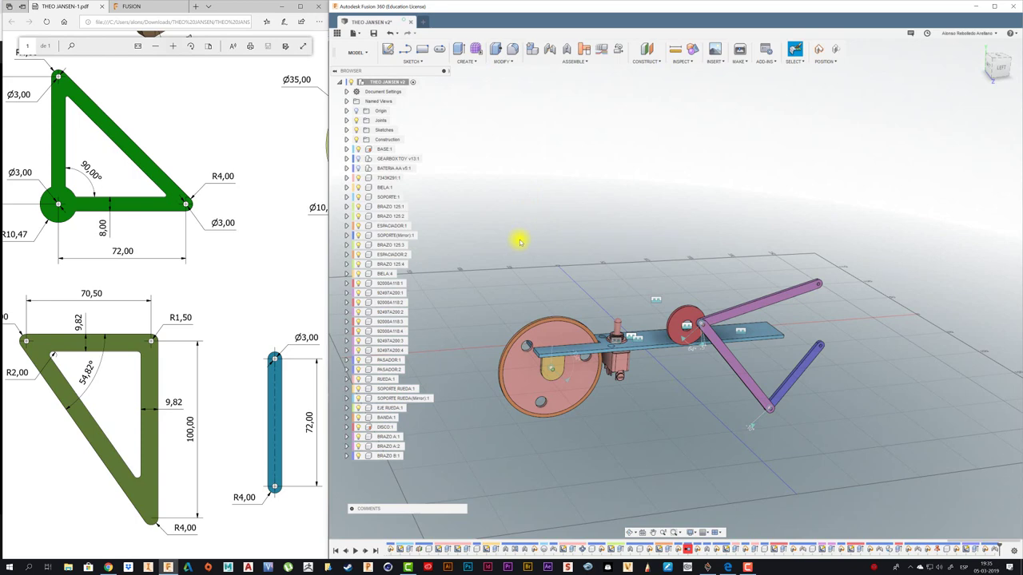
scroll(519, 241, down, 2)
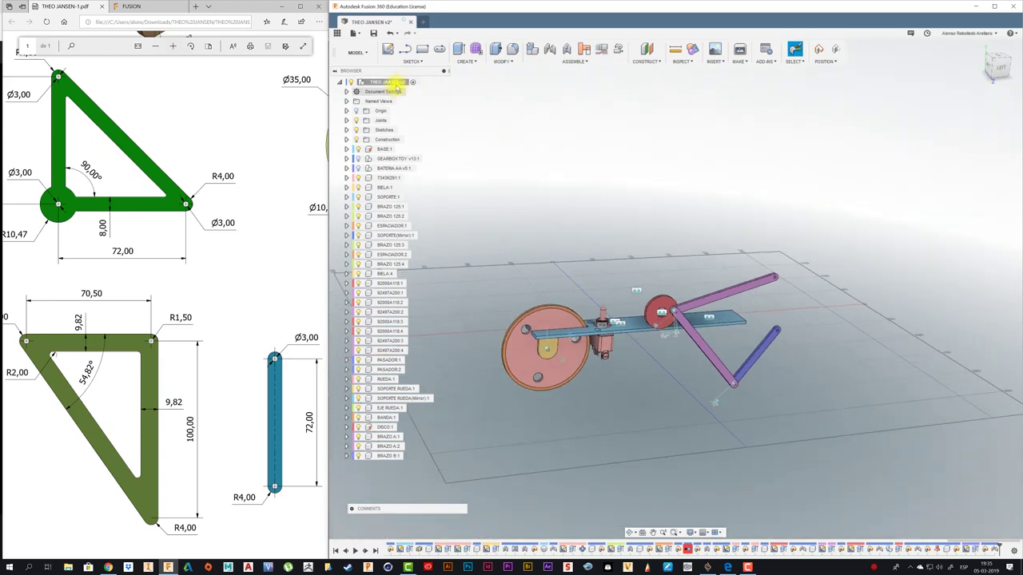
Step: Add a new empty component under the THEO JANSEN v2 root assembly
click(400, 82)
right_click(419, 82)
key(Escape)
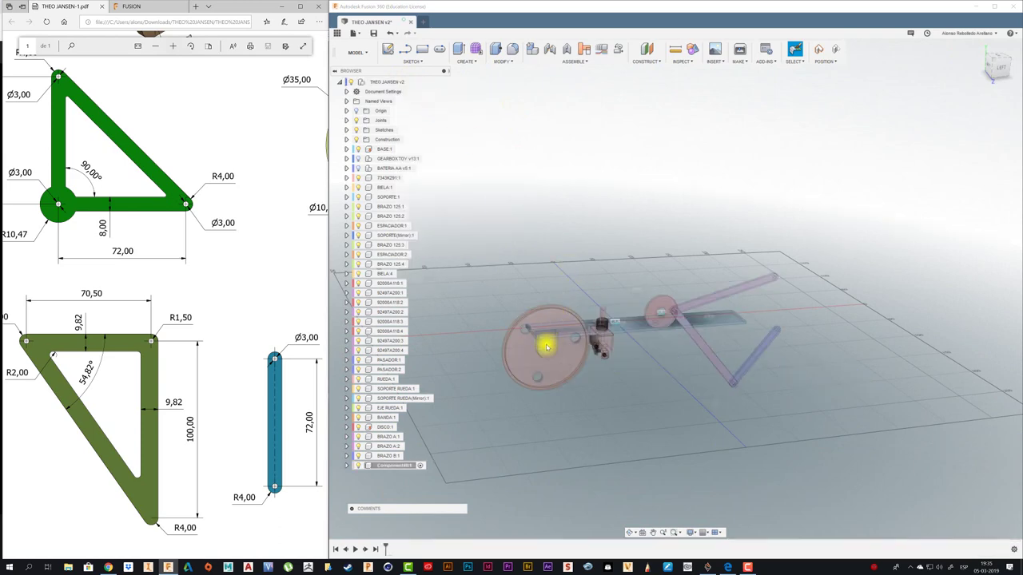
Step: Start a new sketch on the disc face
click(560, 361)
click(411, 64)
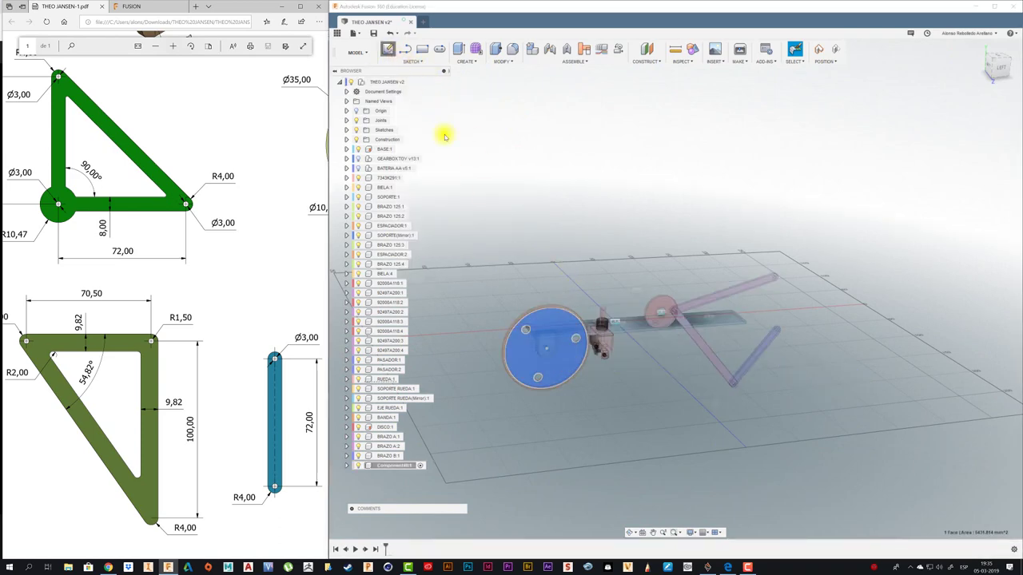
click(556, 297)
click(568, 373)
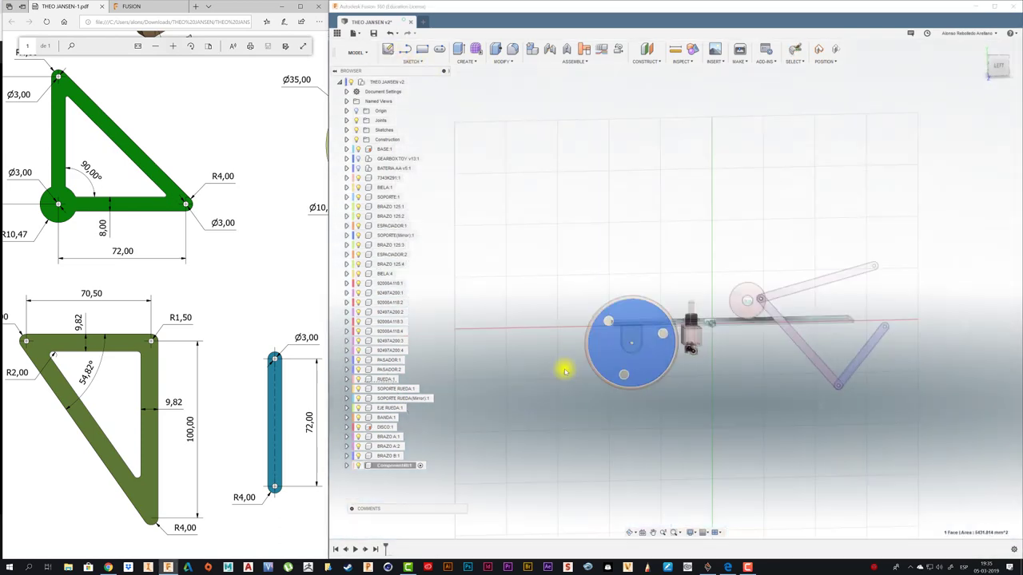
Step: Draw a closed right triangle with a vertical right edge and a slanted edge
click(406, 47)
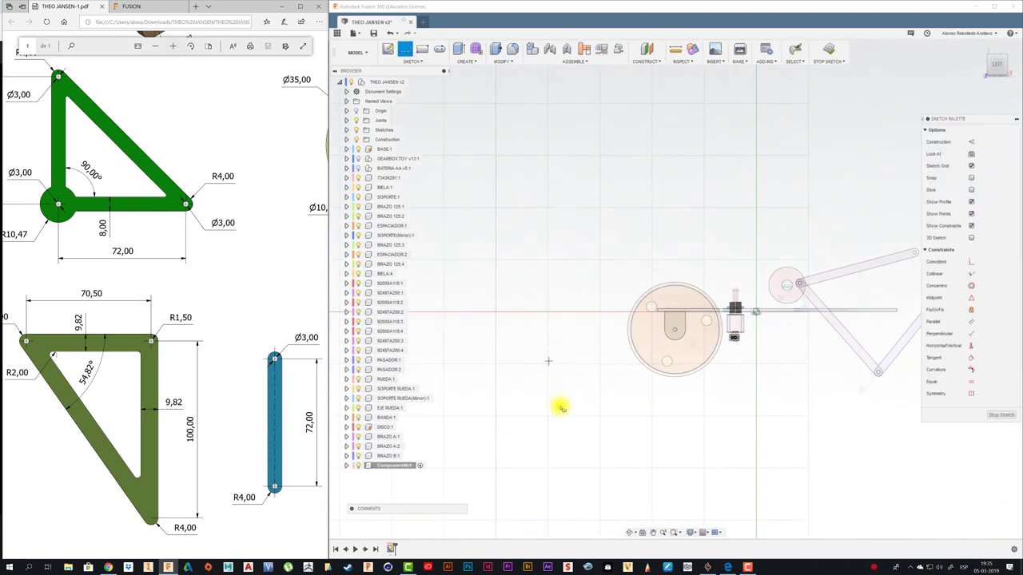
click(506, 372)
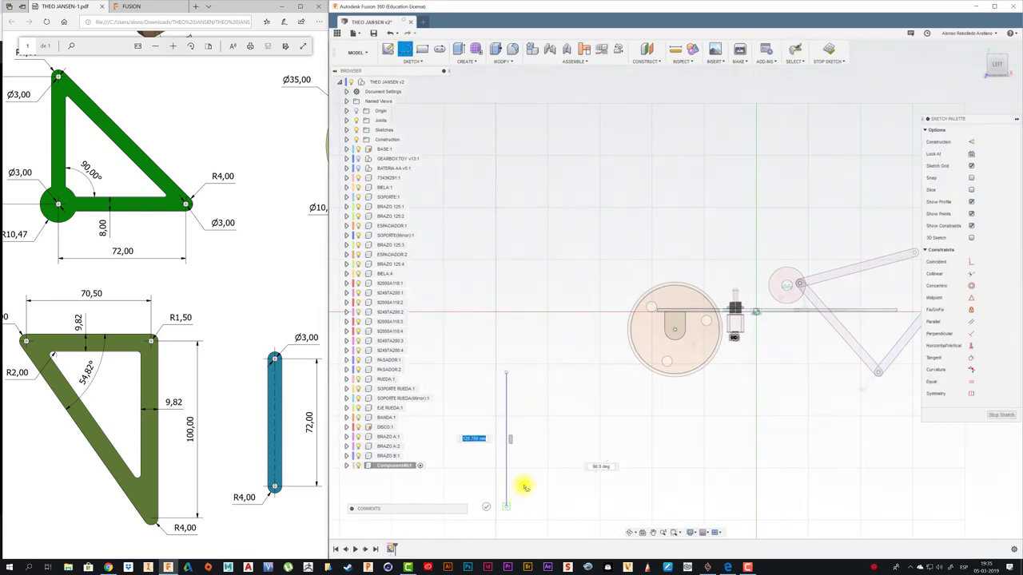
click(506, 506)
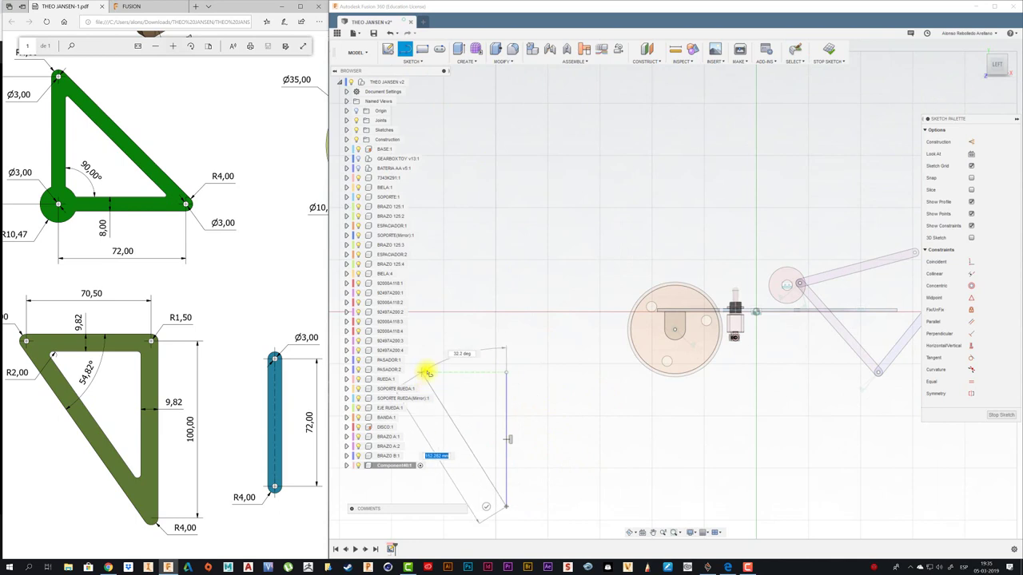
click(427, 372)
click(506, 372)
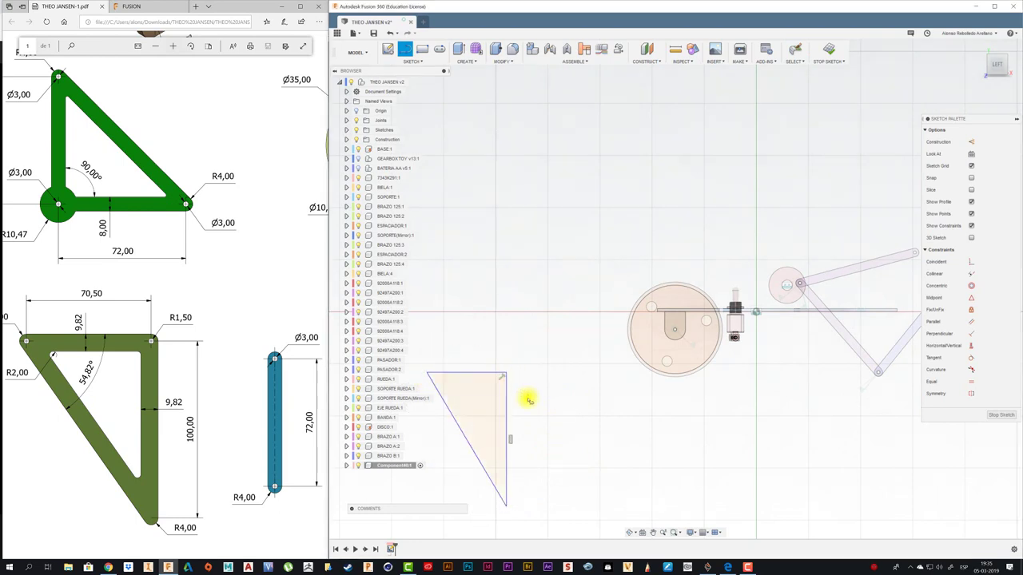
key(Escape)
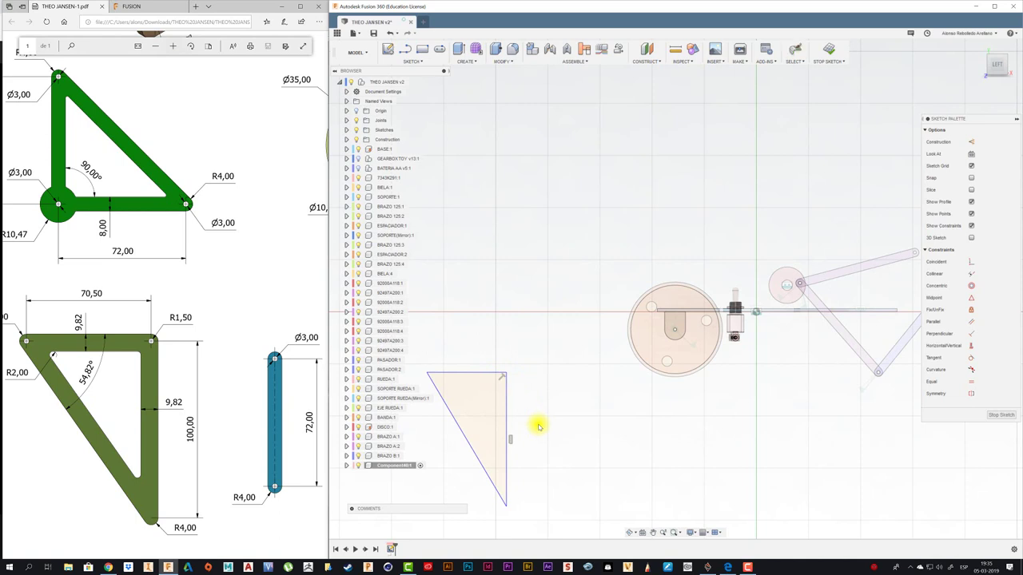
Step: Dimension the triangle's vertical edge to 100 mm
key(d)
click(508, 432)
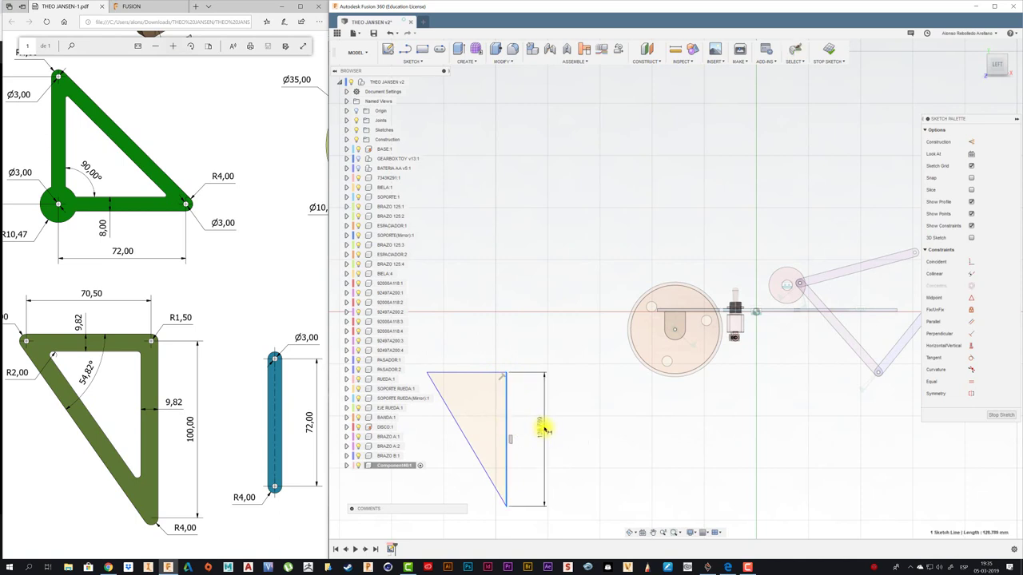
click(547, 432)
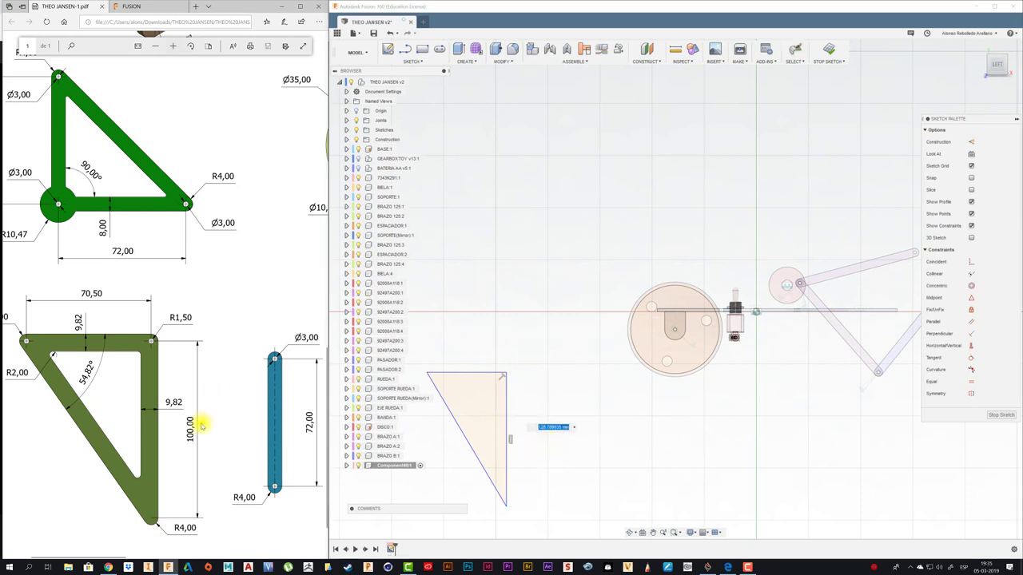
text(100)
key(Return)
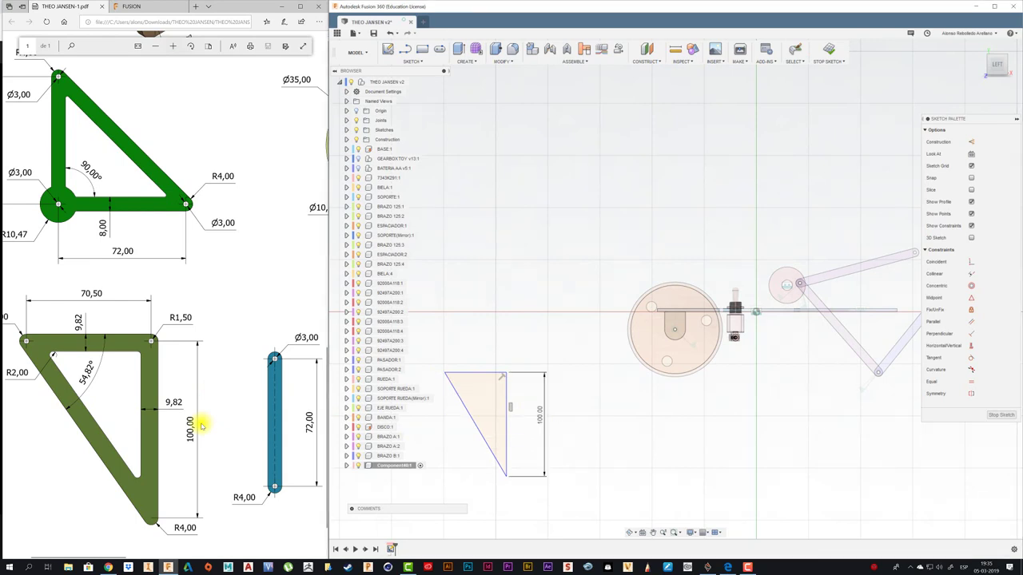
Step: Dimension the top edge to 70.50 mm and check its angle with the slanted edge
click(469, 371)
click(475, 357)
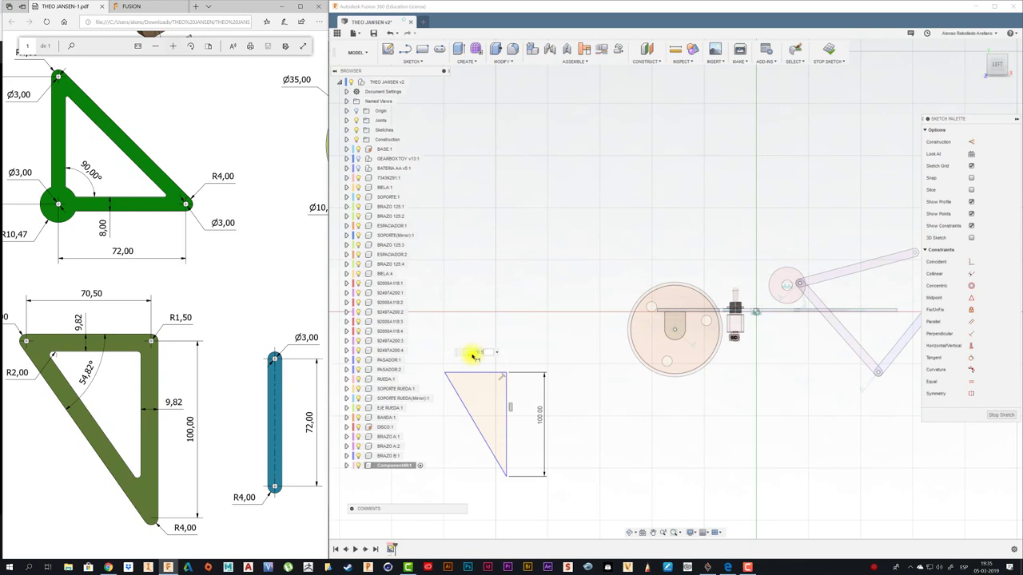
text(70)
key(Return)
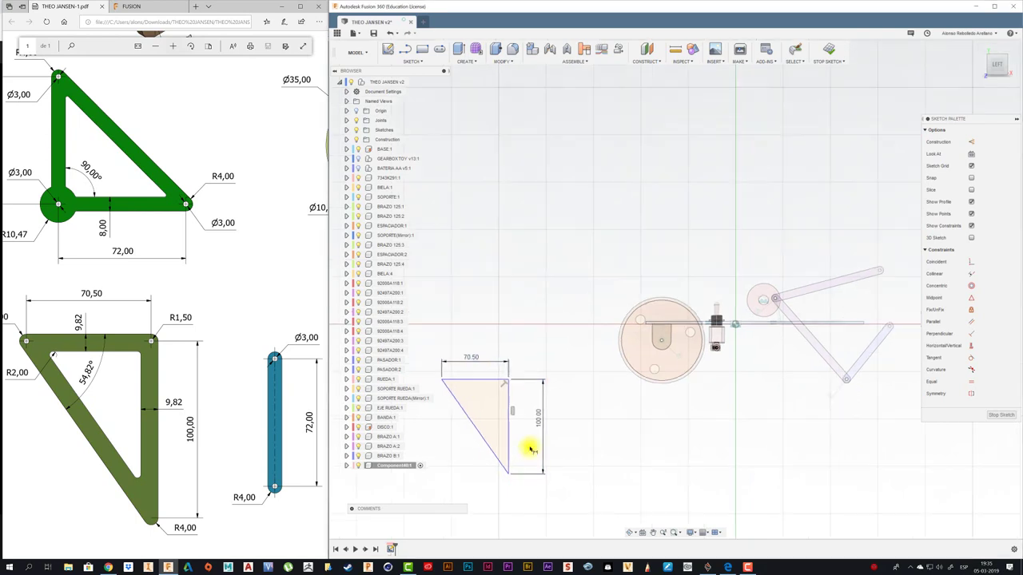
scroll(530, 447, down, 2)
scroll(486, 404, up, 1)
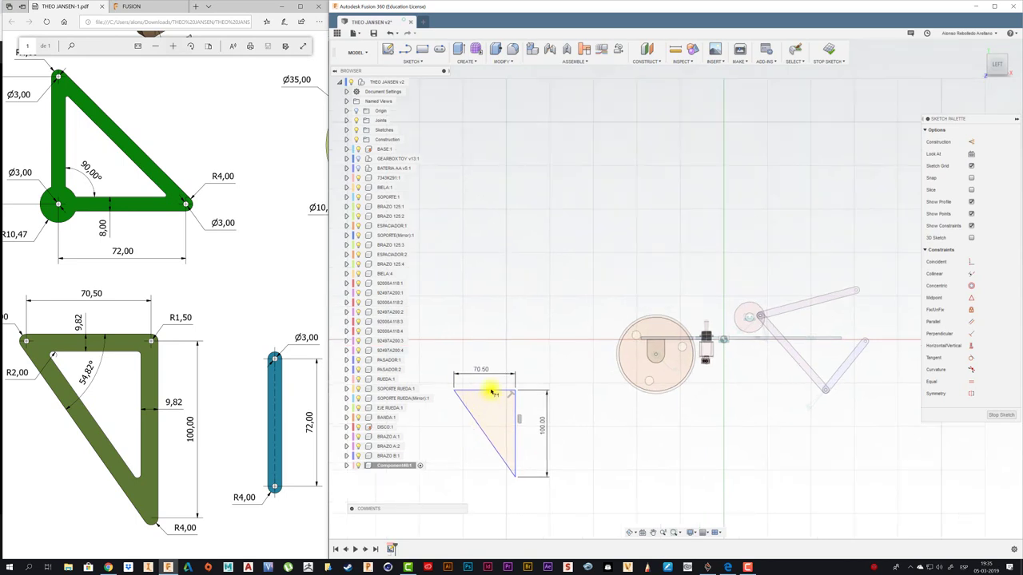
click(491, 392)
ctrl+click(474, 417)
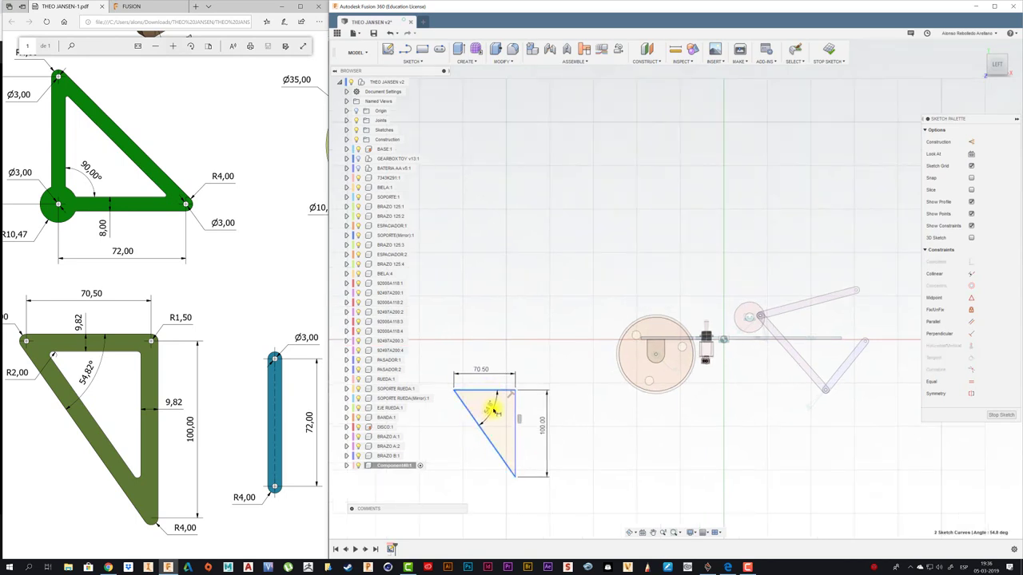
scroll(561, 409, up, 2)
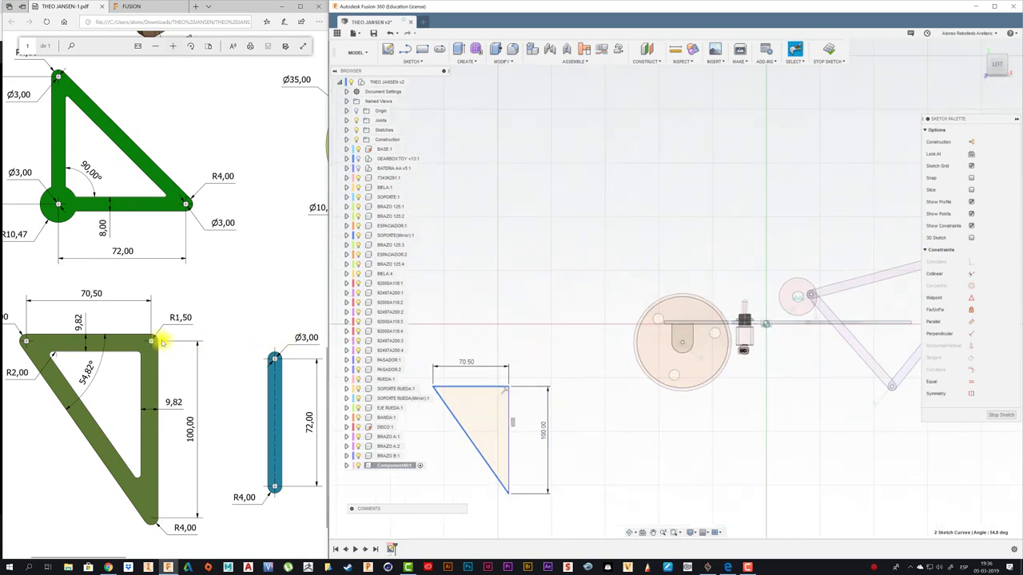
scroll(551, 381, up, 2)
Step: Place a small circle centred on the triangle's top-right corner
key(c)
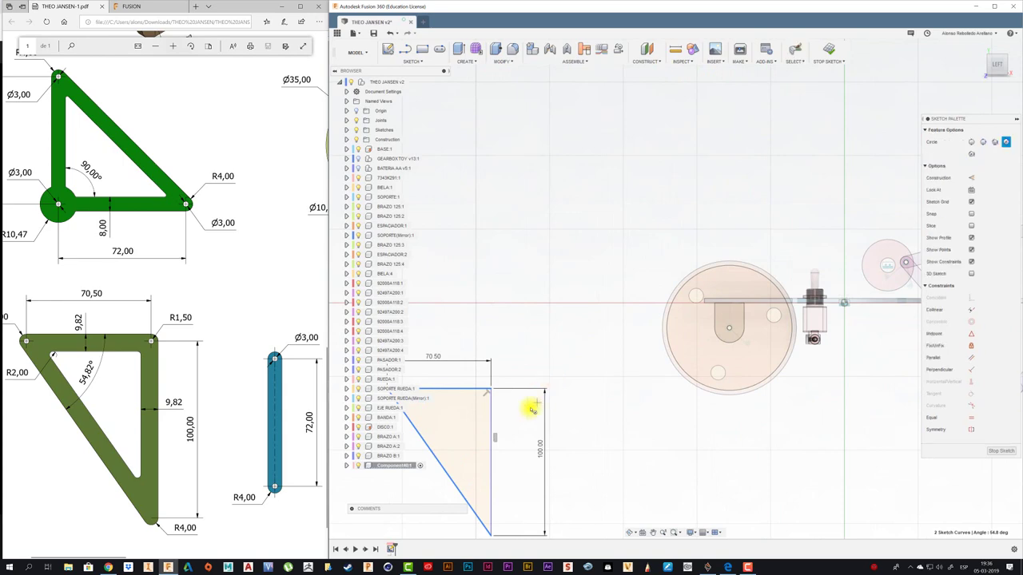
scroll(524, 407, up, 1)
scroll(505, 410, down, 1)
scroll(50, 358, up, 3)
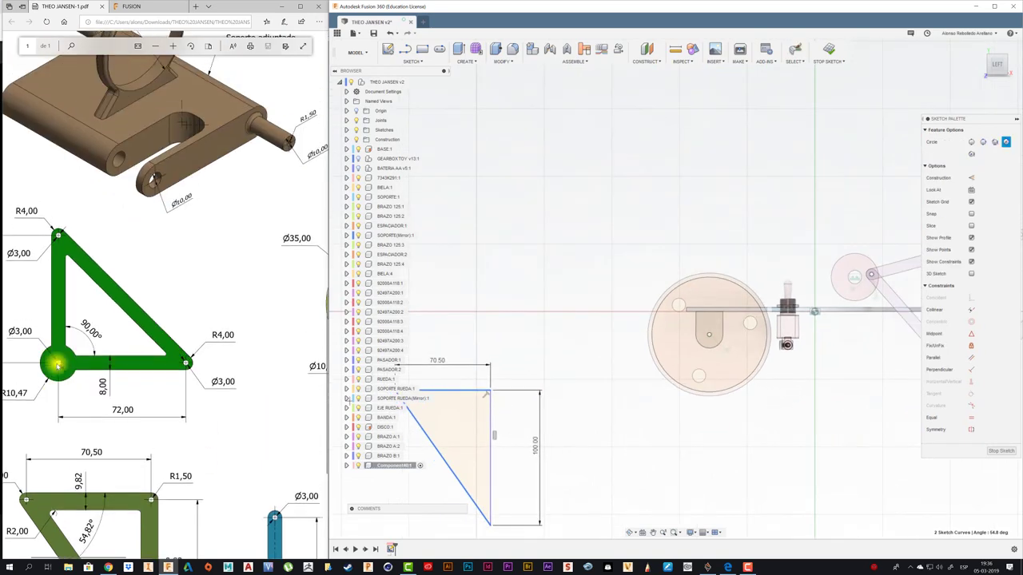
scroll(55, 365, down, 2)
ctrl+scroll(60, 367, down, 1)
ctrl+scroll(58, 367, down, 2)
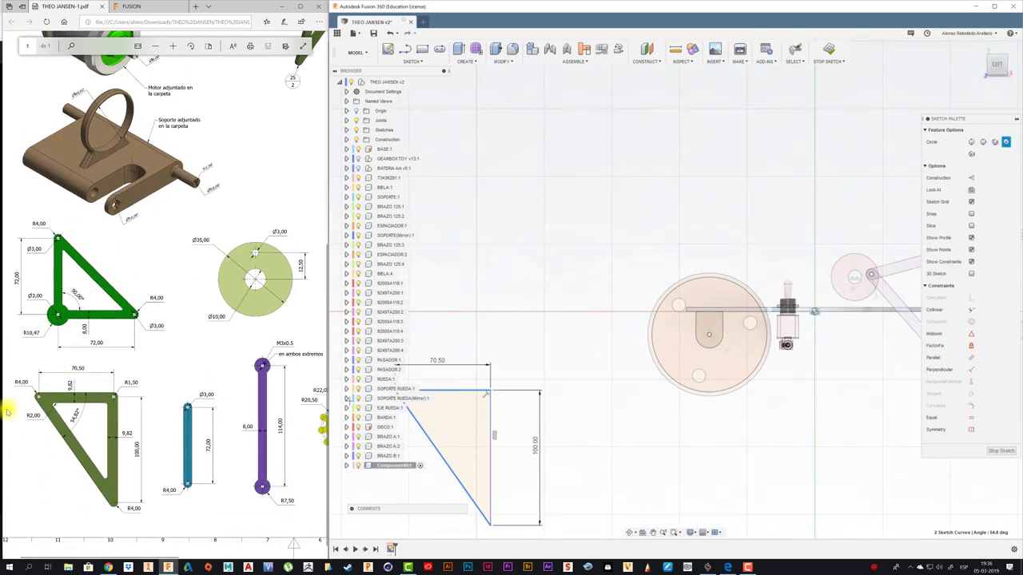
ctrl+scroll(8, 409, up, 2)
ctrl+scroll(8, 409, up, 1)
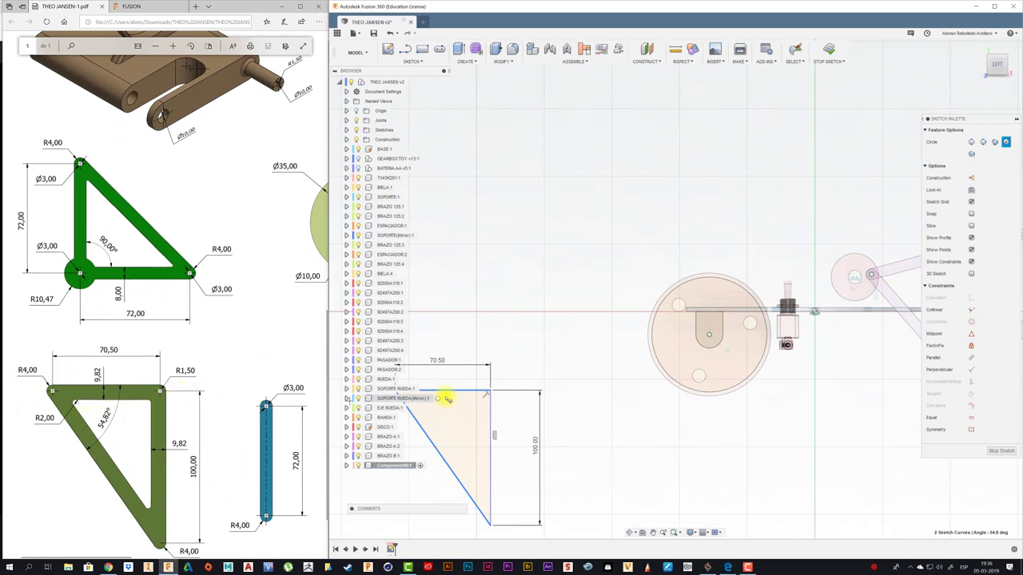
scroll(514, 400, down, 2)
scroll(462, 402, up, 2)
scroll(457, 409, up, 2)
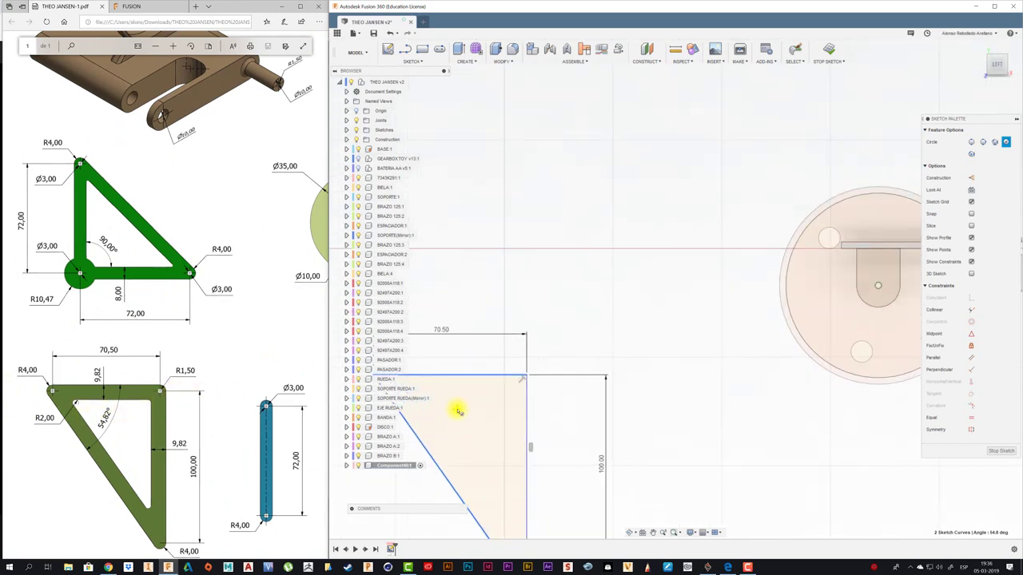
click(534, 372)
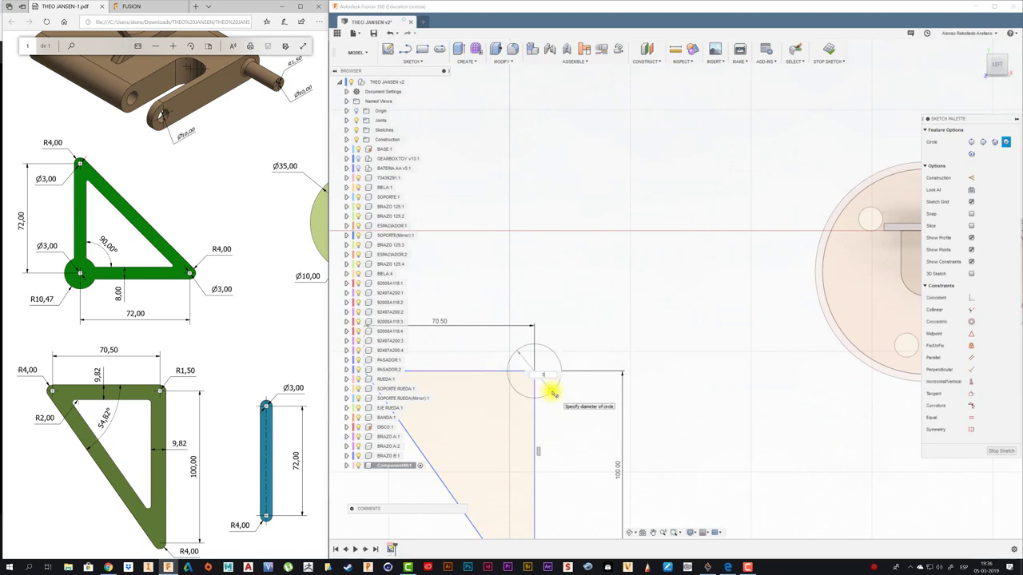
key(Return)
key(Escape)
Step: Draw a 35 mm diameter circle at the triangle's bottom corner
scroll(553, 397, up, 1)
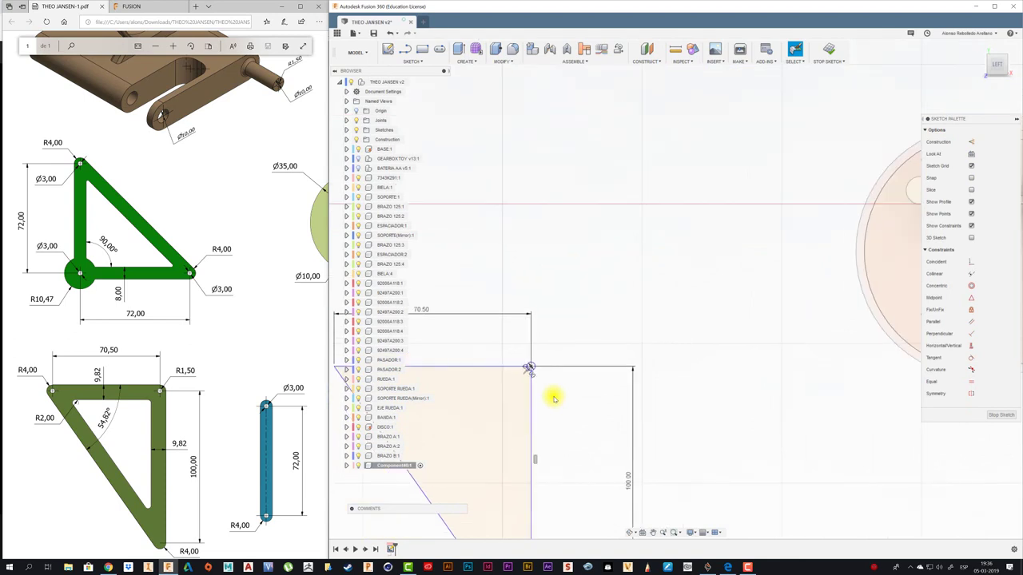
scroll(553, 398, down, 1)
click(652, 532)
mouse_move(553, 442)
mouse_down()
mouse_move(557, 413)
mouse_move(620, 362)
mouse_up()
key(c)
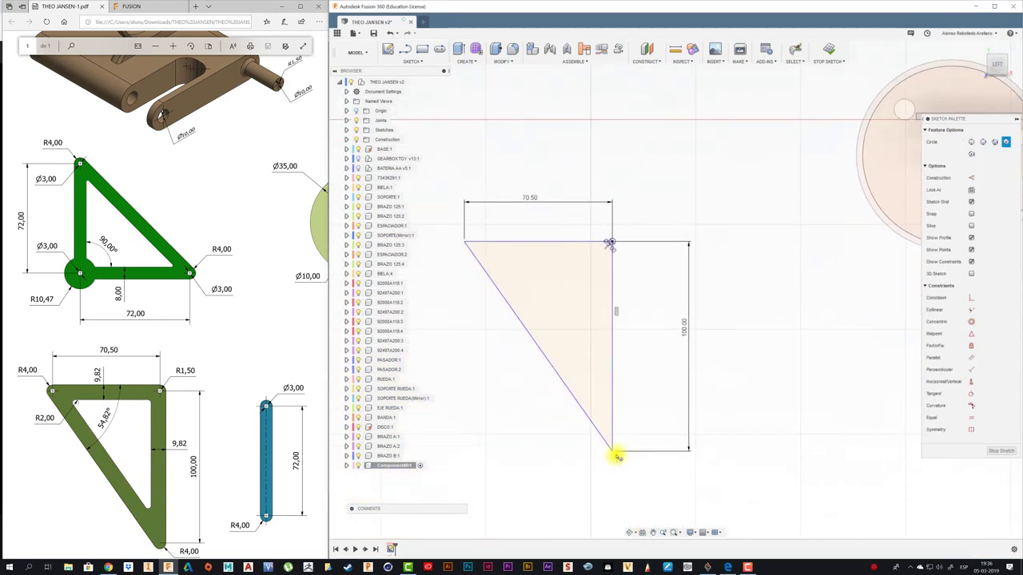
click(611, 452)
text(35)
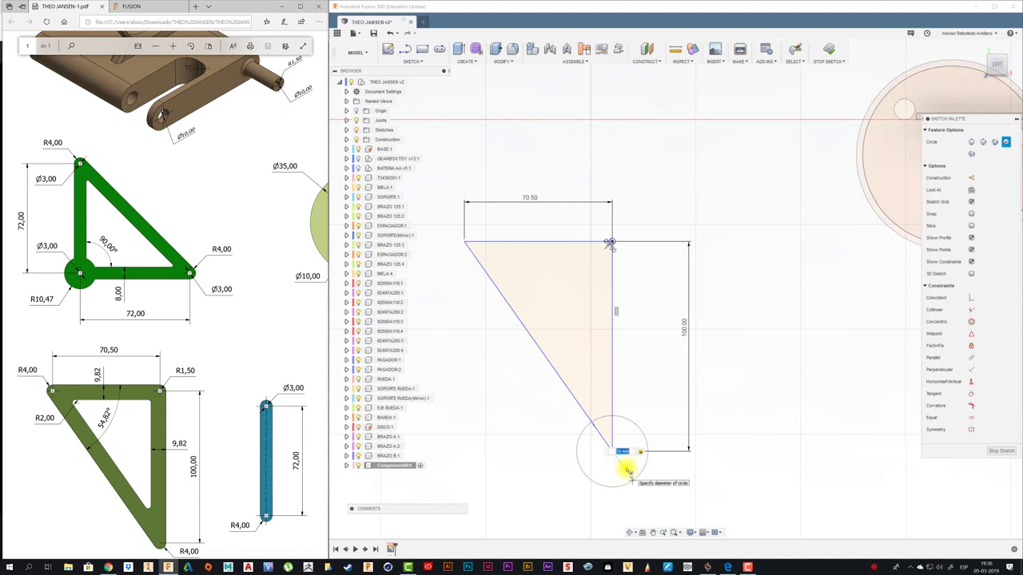
key(Return)
key(Escape)
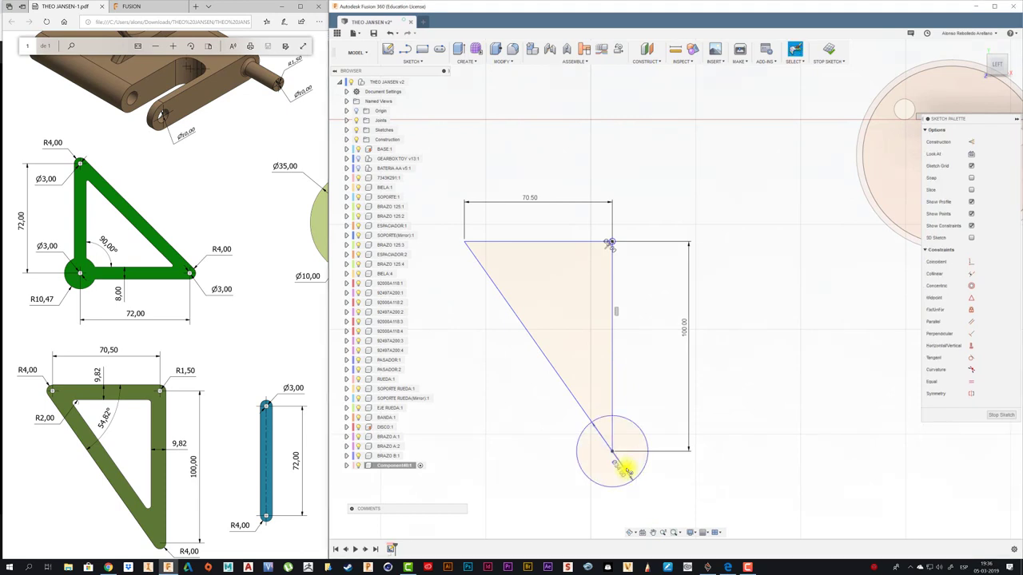
Step: Discard the oversized bottom circle and cancel the circle started at the top-left corner
double_click(624, 468)
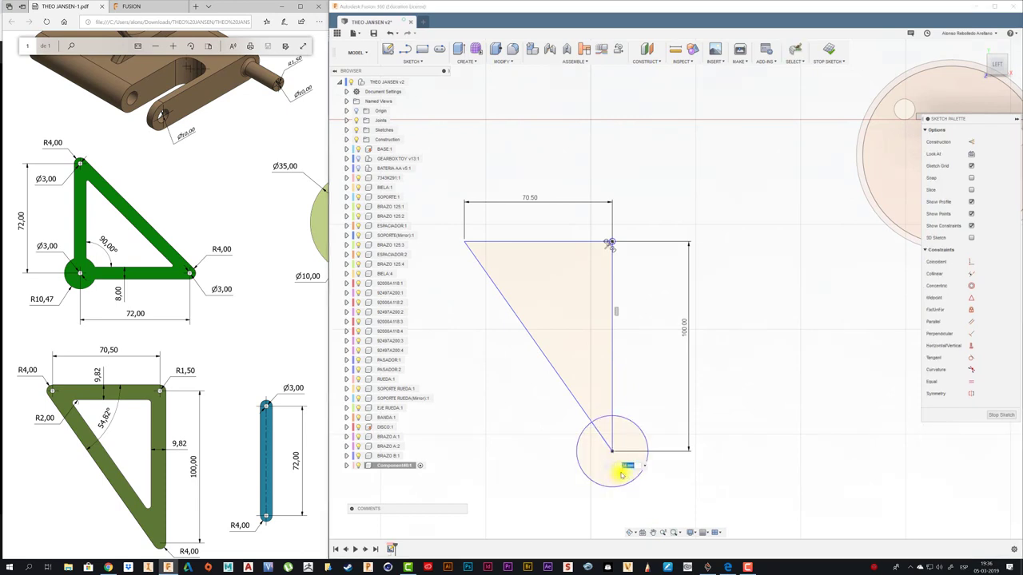
key(Escape)
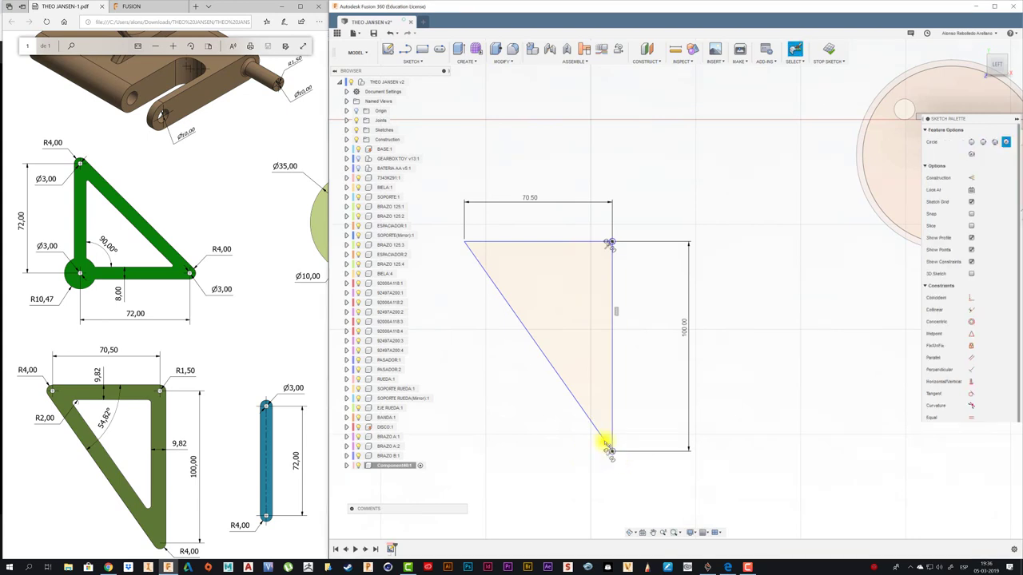
key(c)
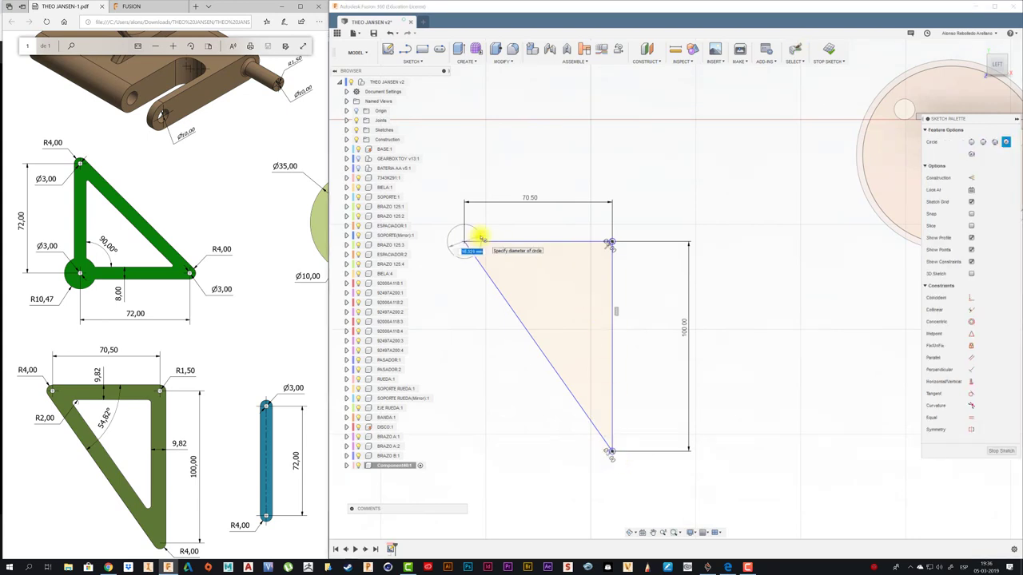
key(Escape)
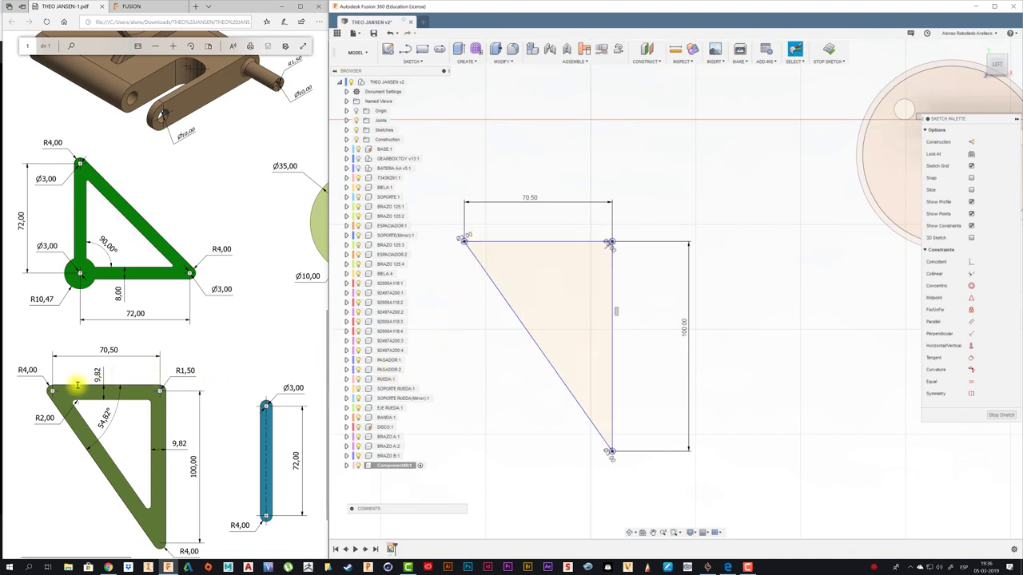
scroll(460, 238, down, 2)
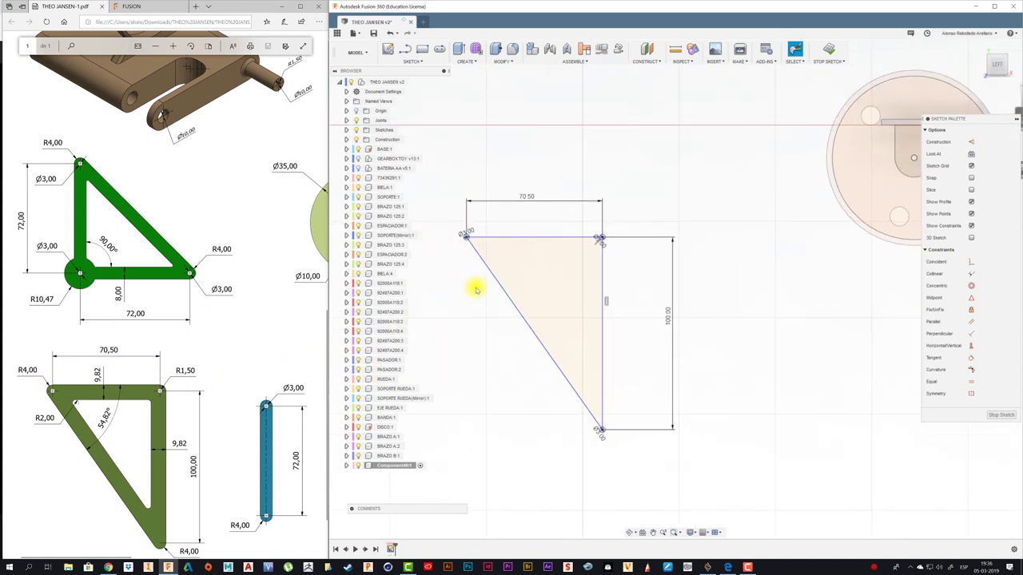
scroll(458, 236, down, 2)
scroll(464, 237, up, 4)
Step: Draw 8 mm circles centred on the top-left and top-right corners
scroll(459, 244, up, 2)
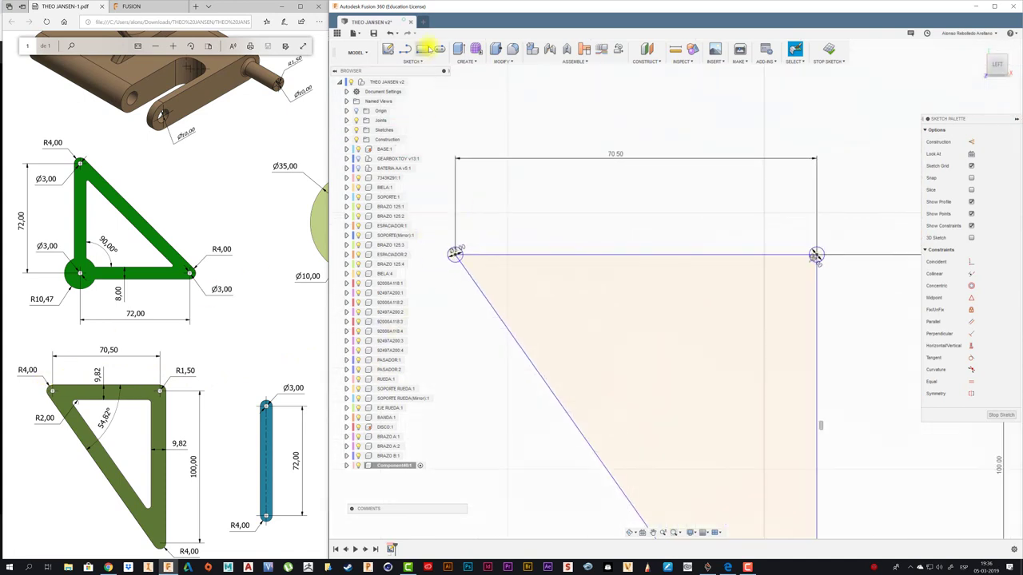
key(c)
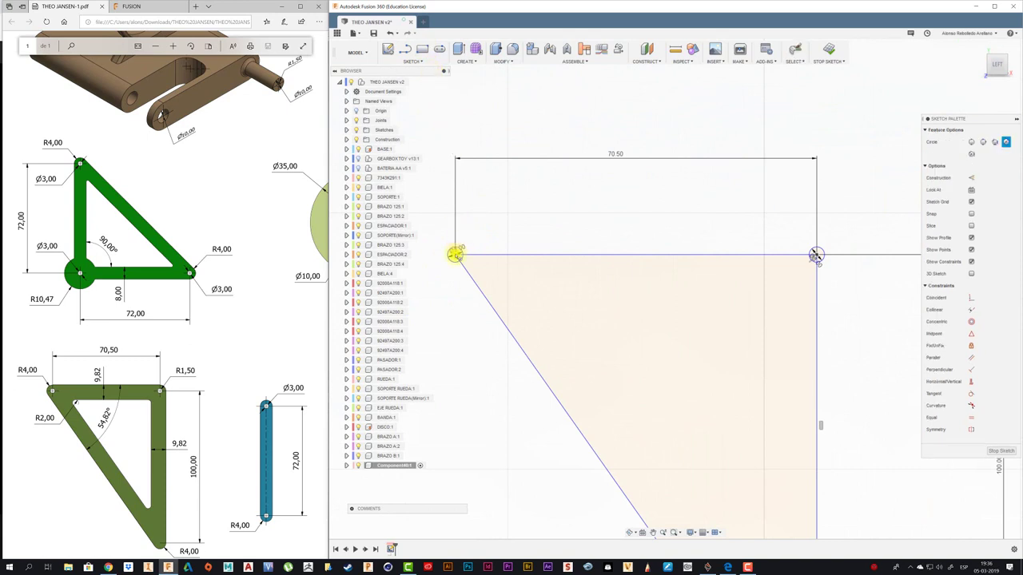
click(454, 254)
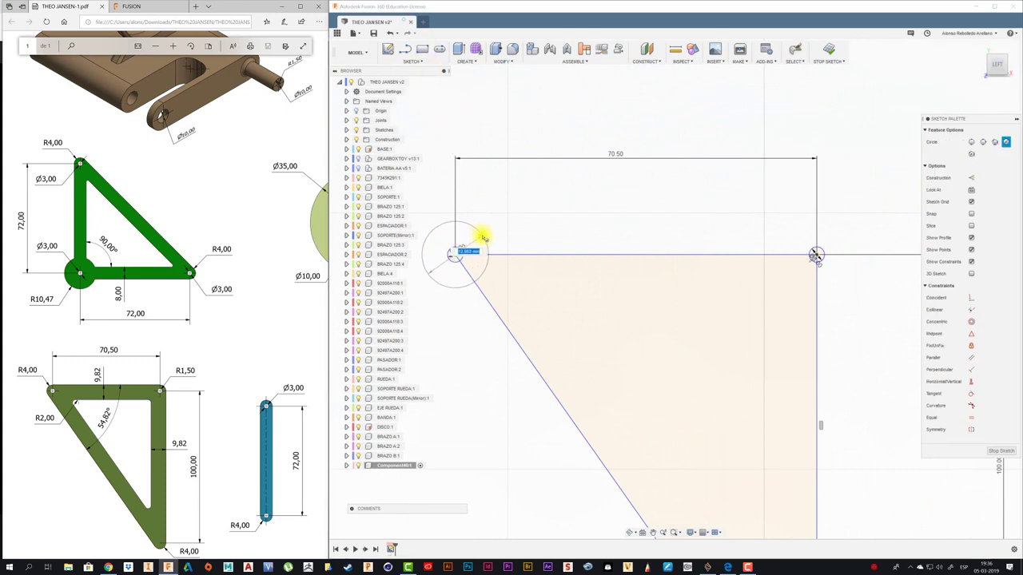
text(8)
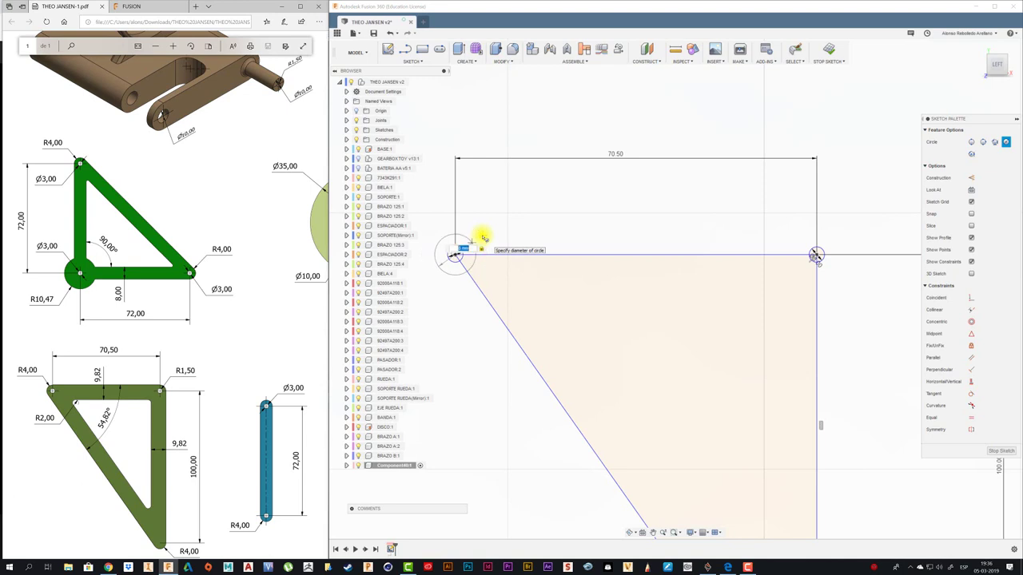
key(Return)
key(Escape)
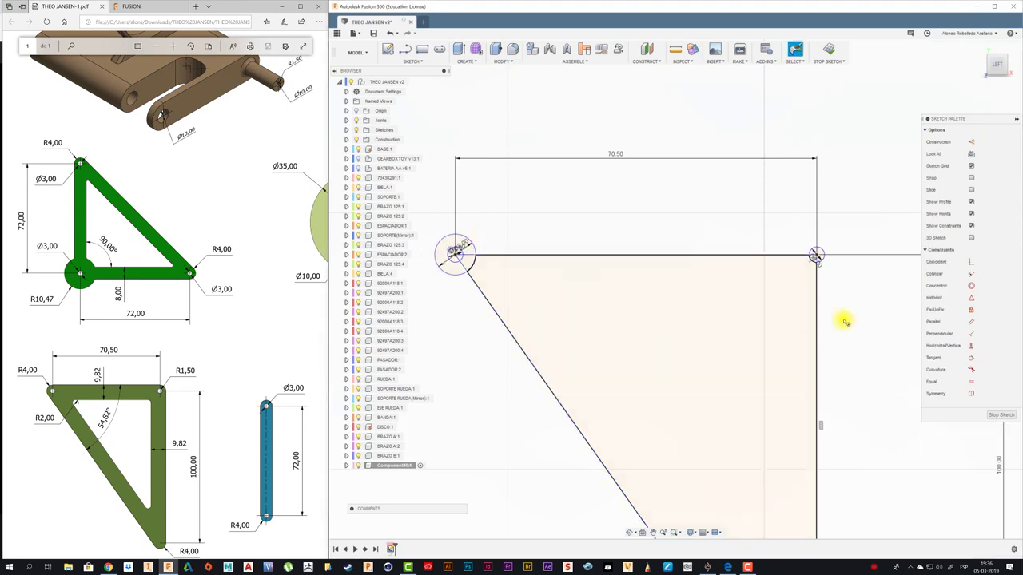
key(c)
click(839, 242)
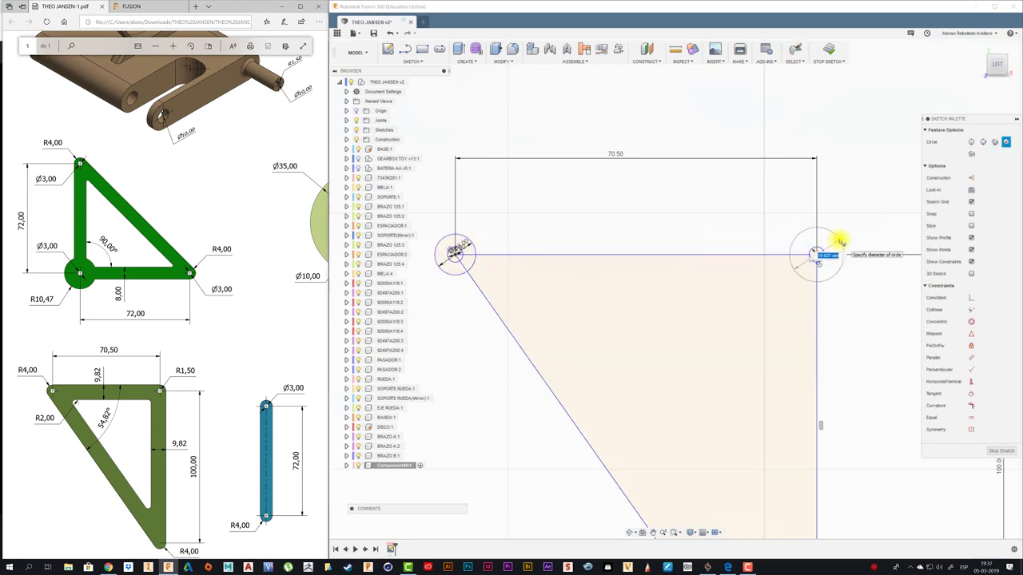
text(8)
key(Return)
key(Escape)
Step: Draw an 8 mm circle centred on the triangle's bottom corner
scroll(836, 244, up, 1)
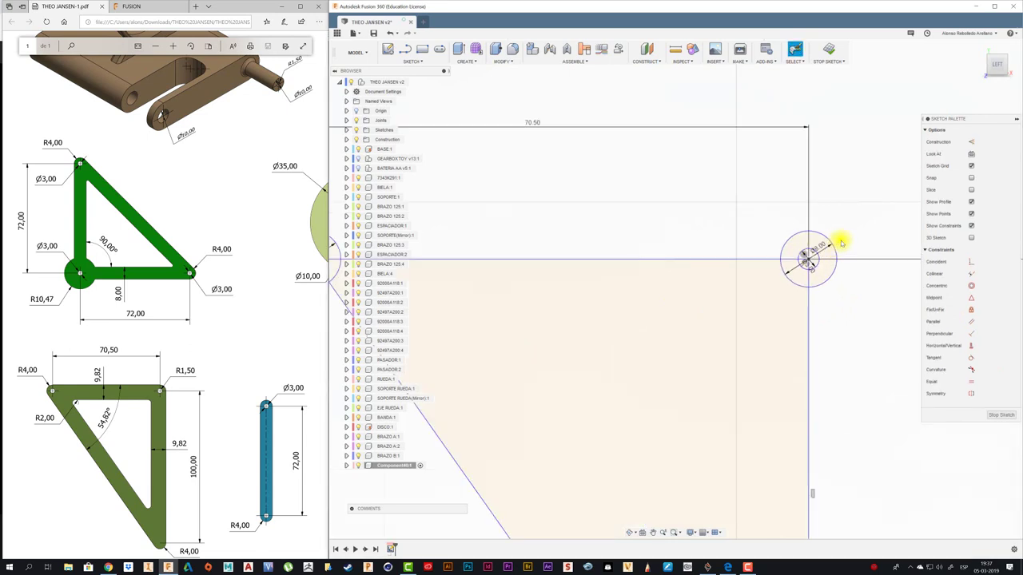
scroll(839, 239, down, 2)
scroll(839, 238, down, 2)
scroll(847, 454, up, 2)
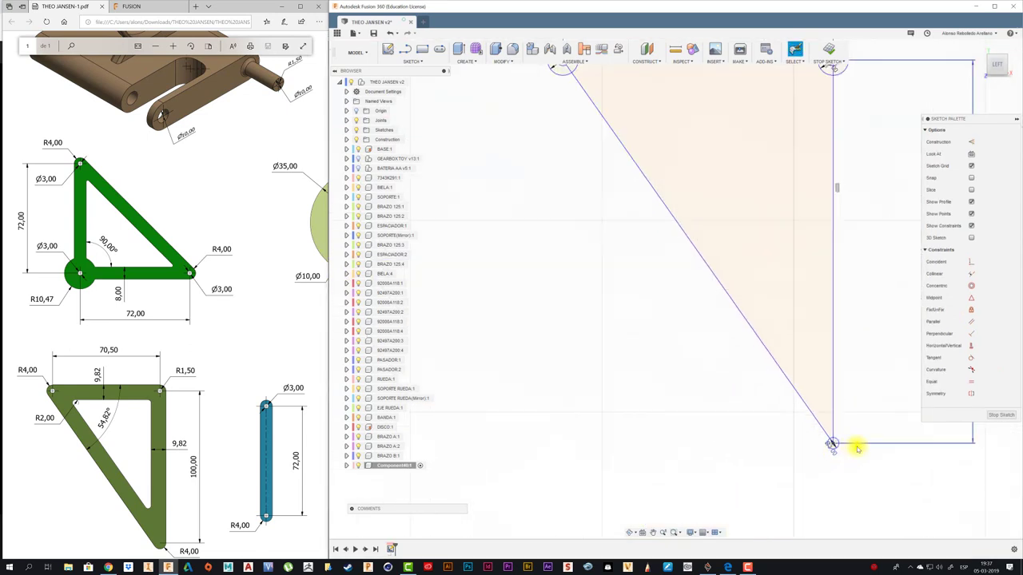
scroll(858, 449, up, 2)
key(c)
click(808, 441)
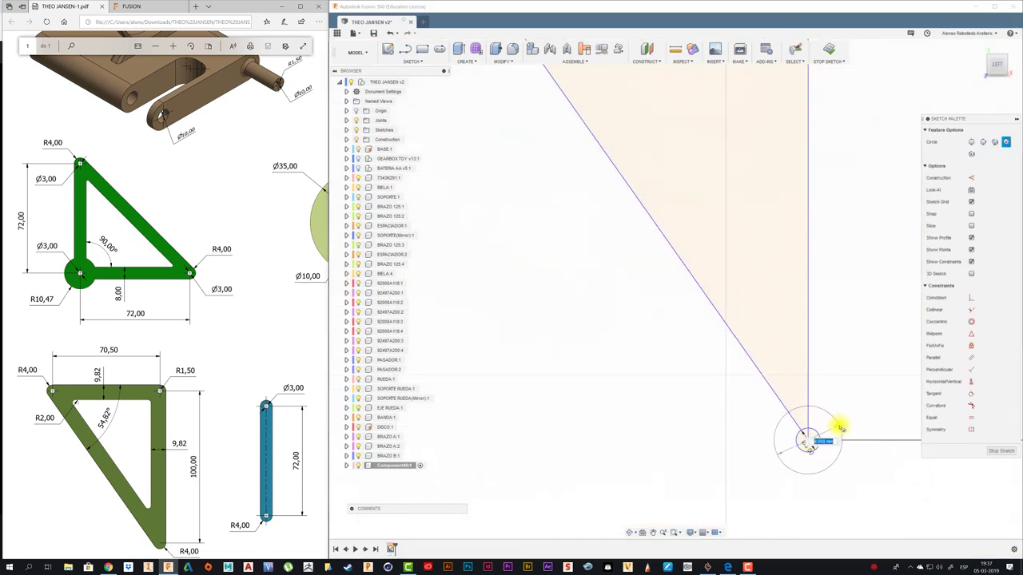
key(Return)
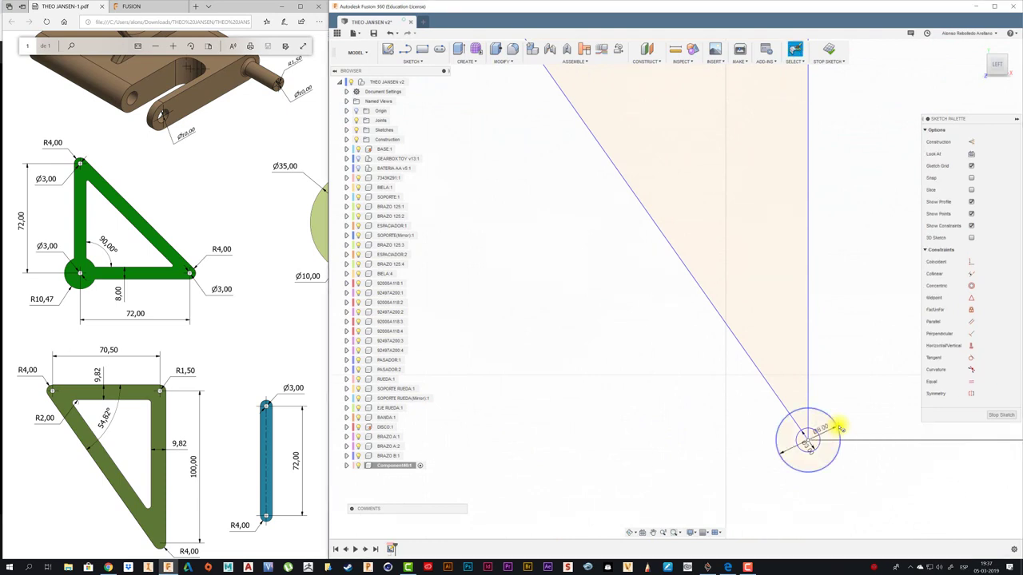
scroll(612, 418, down, 1)
scroll(614, 411, down, 2)
scroll(655, 224, down, 2)
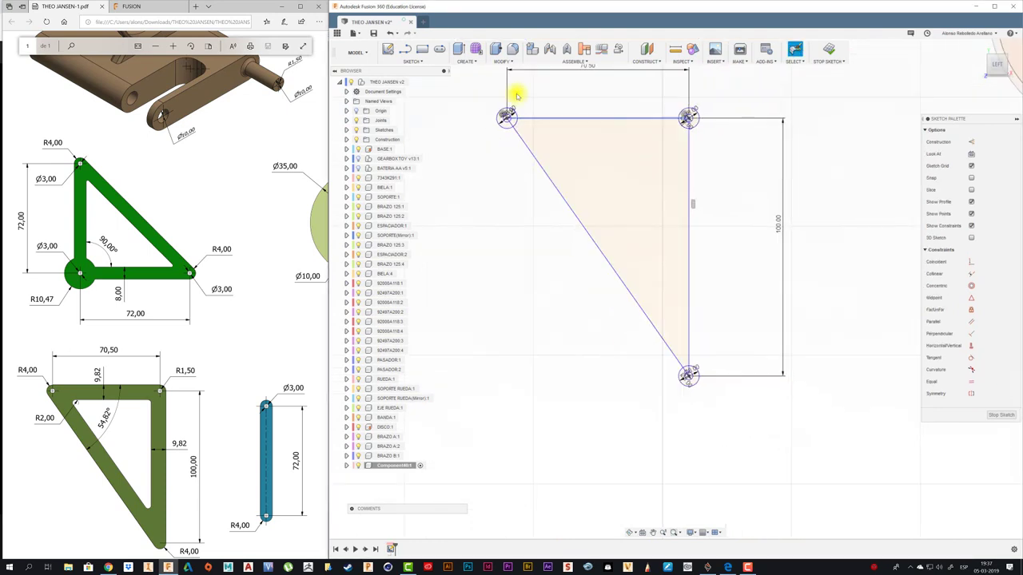
scroll(714, 120, up, 1)
Step: Draw outer vertical, top and diagonal lines around the corner circles
key(l)
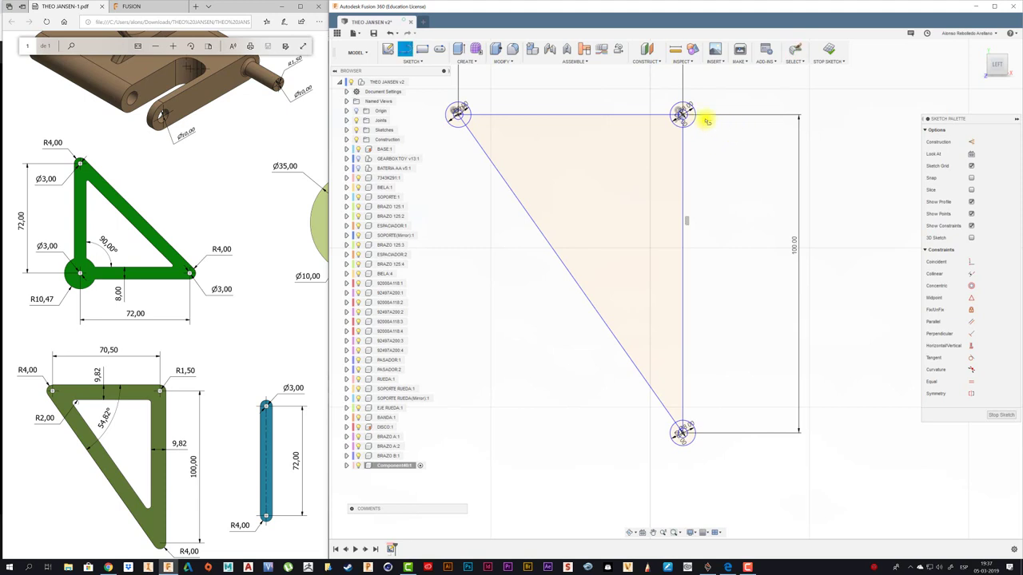
click(696, 116)
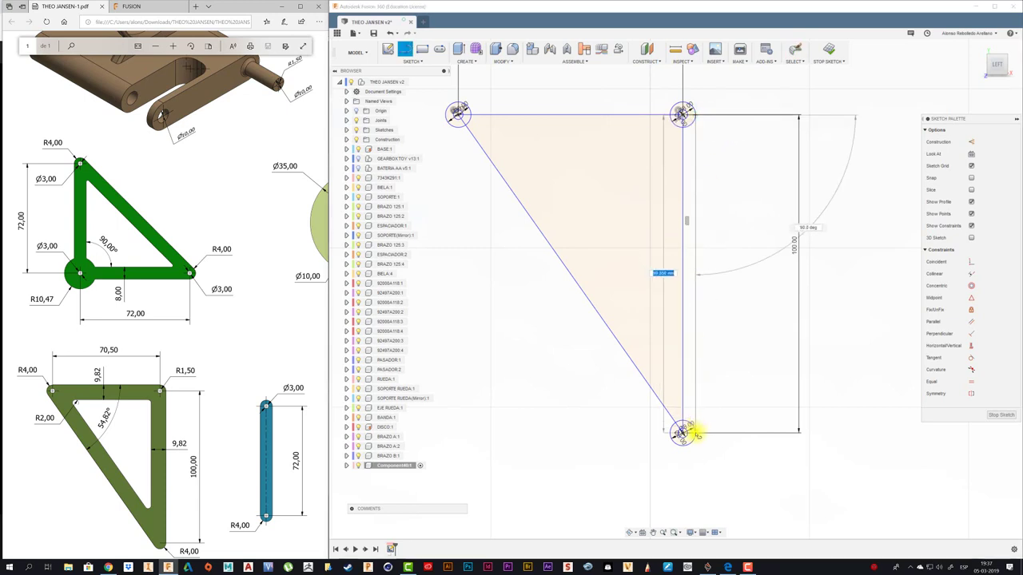
click(695, 433)
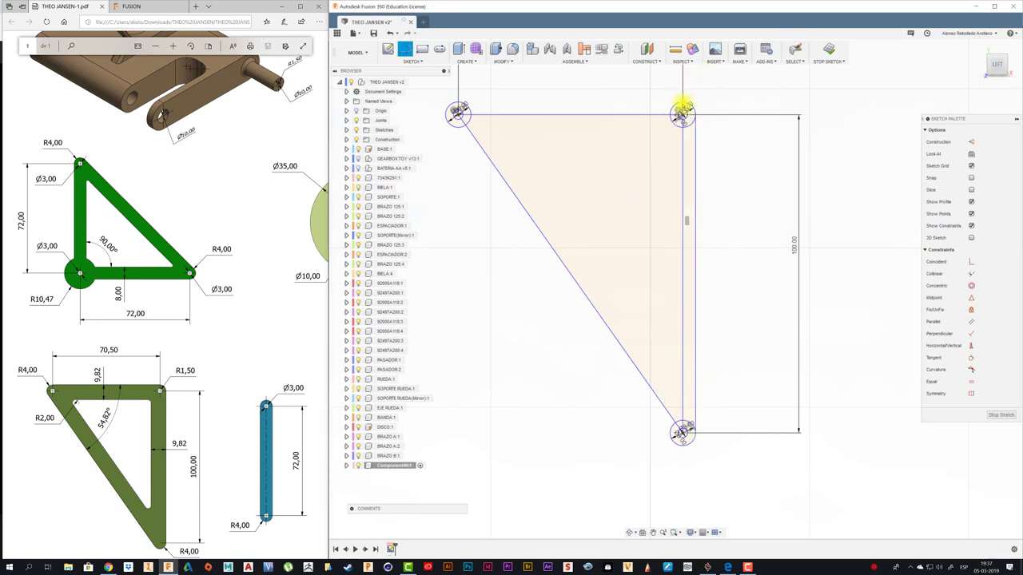
click(680, 116)
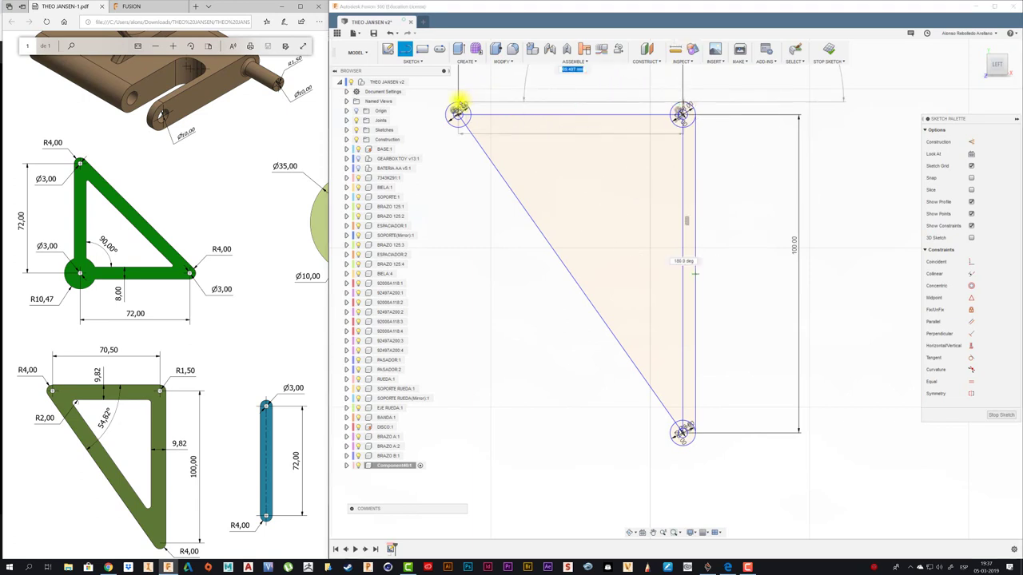
click(458, 110)
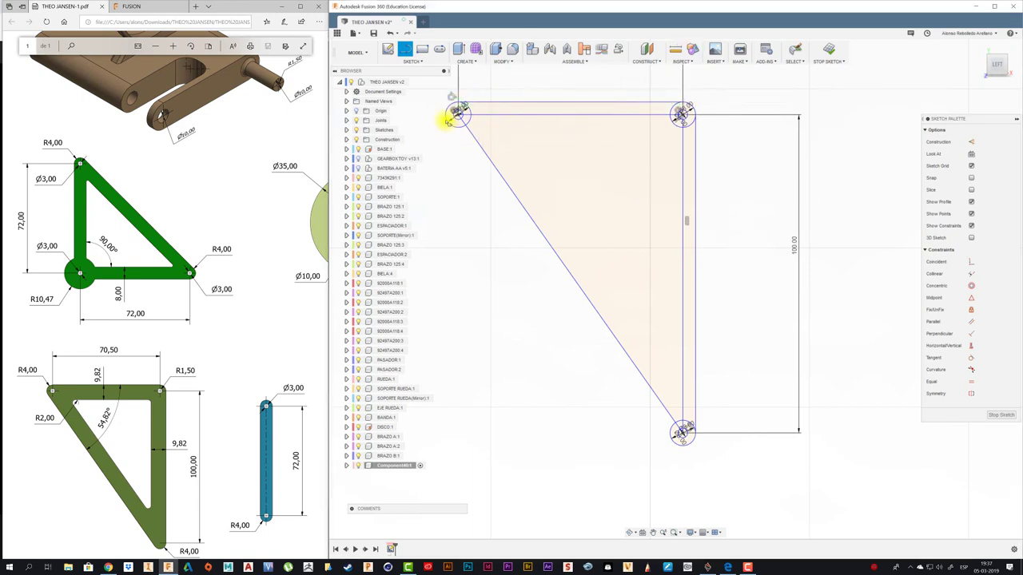
click(455, 114)
click(662, 442)
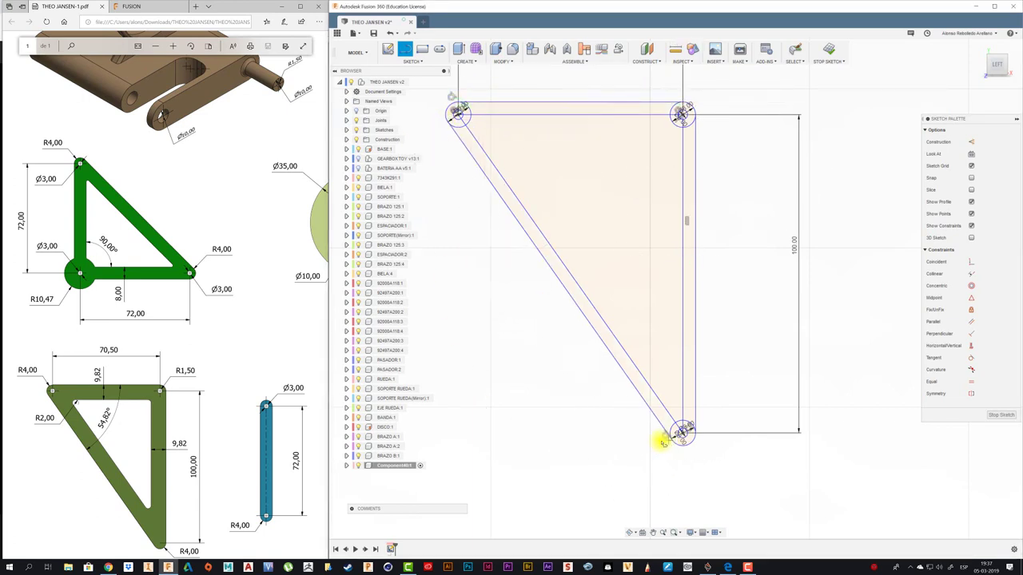
scroll(448, 89, up, 3)
scroll(468, 136, up, 2)
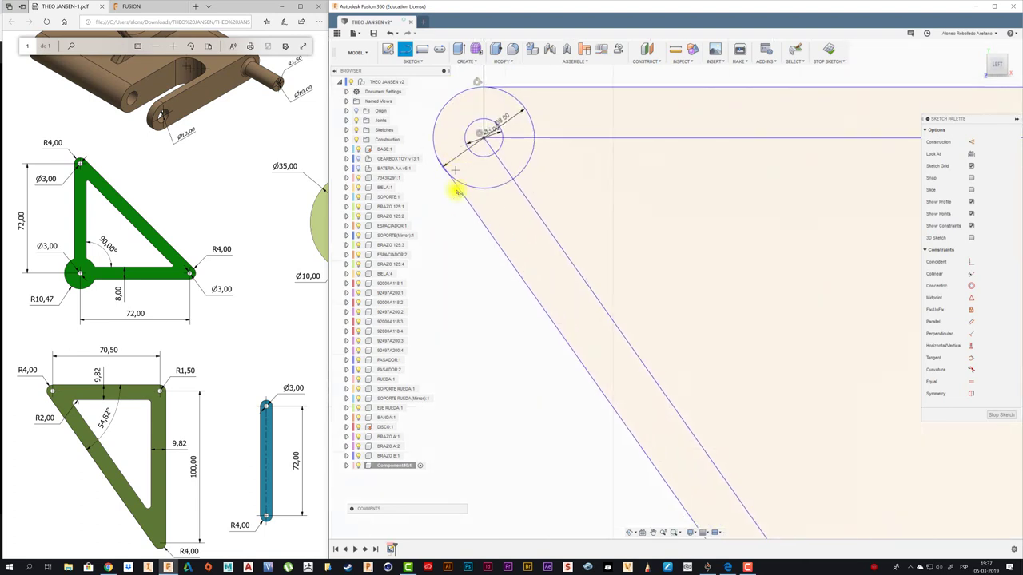
key(Escape)
Step: Make the diagonal line tangent to the top-left circle
click(485, 230)
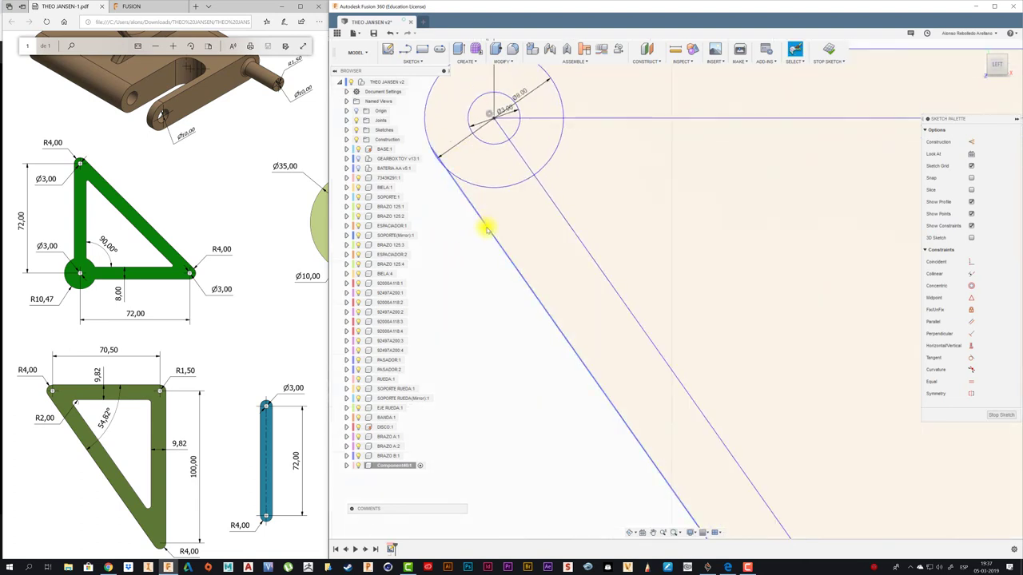
click(485, 229)
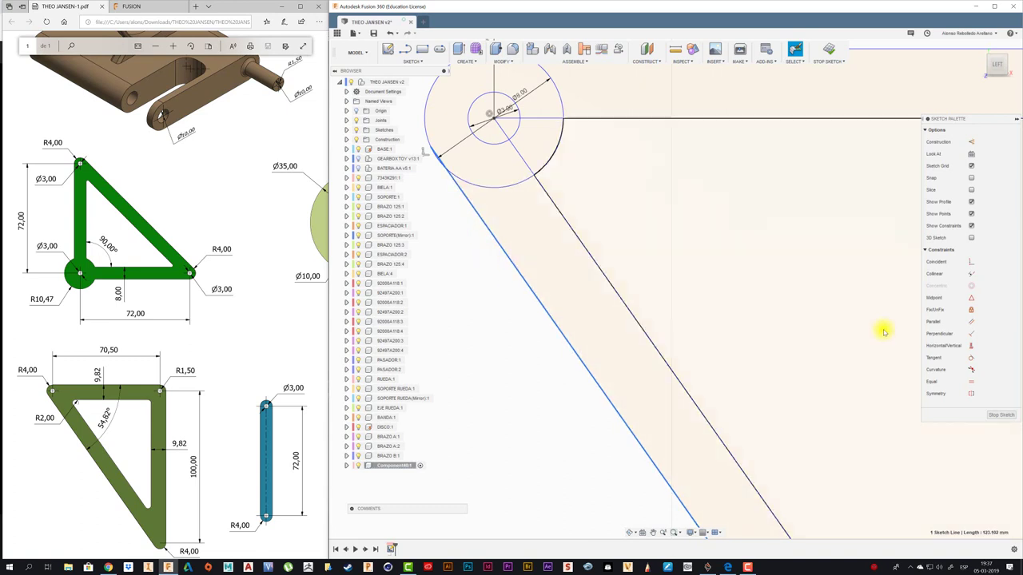
click(971, 358)
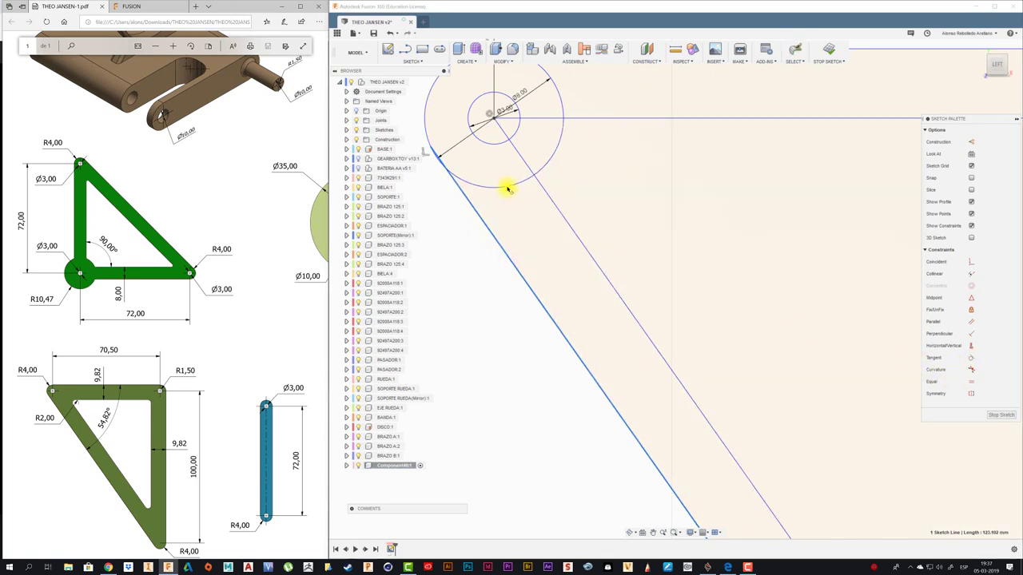
click(504, 188)
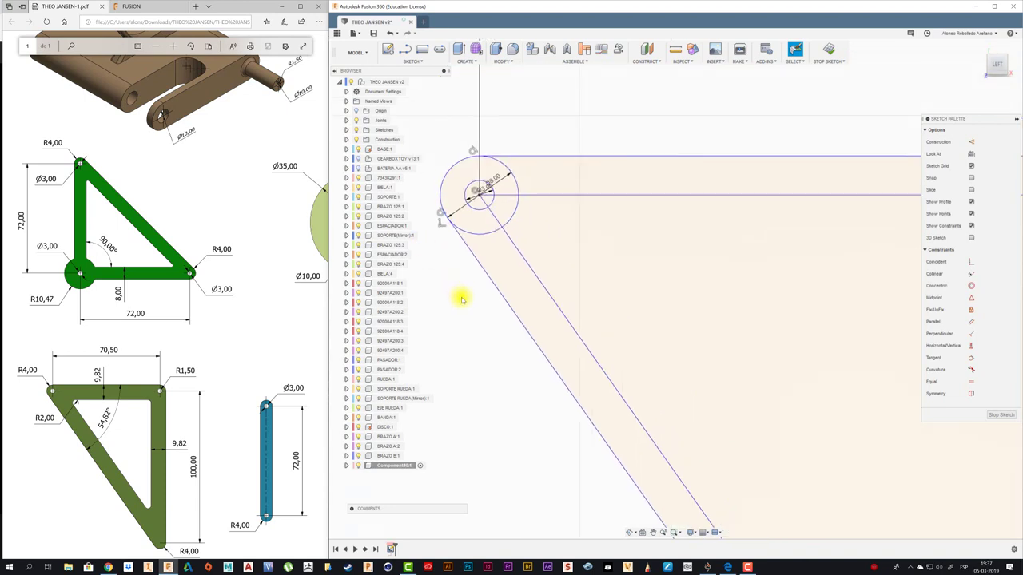
Step: Trim the excess geometry at the triangle's bottom corner
scroll(461, 296, down, 3)
scroll(461, 296, down, 3)
scroll(461, 297, down, 2)
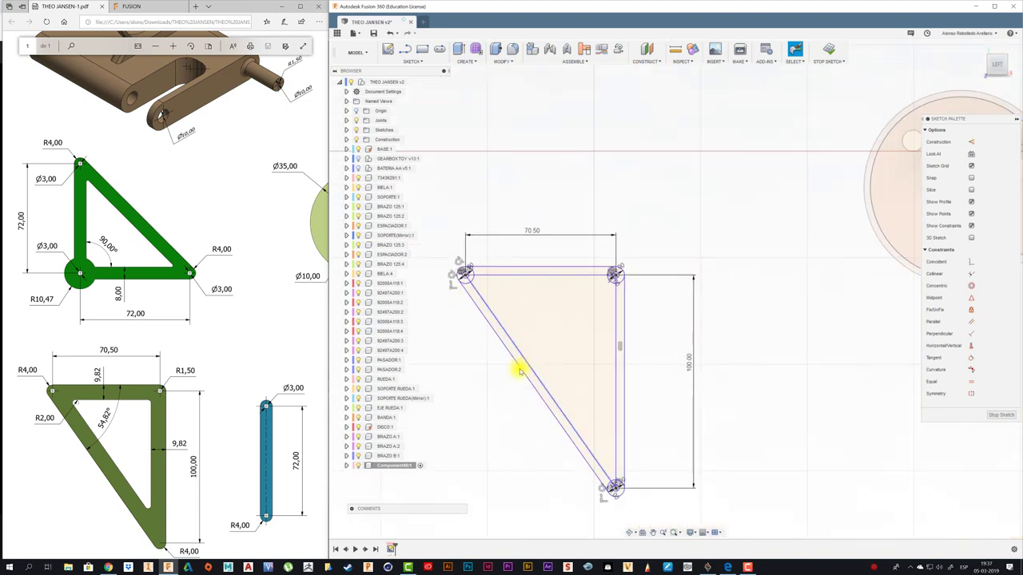
scroll(583, 457, up, 2)
scroll(628, 520, up, 3)
scroll(541, 456, down, 2)
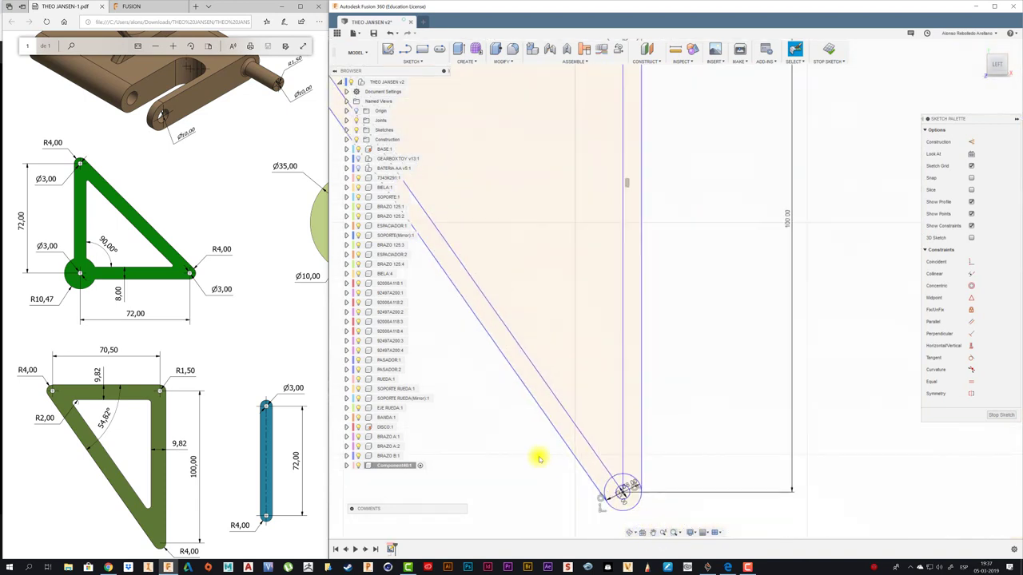
scroll(532, 445, down, 1)
scroll(533, 449, up, 1)
scroll(639, 505, up, 2)
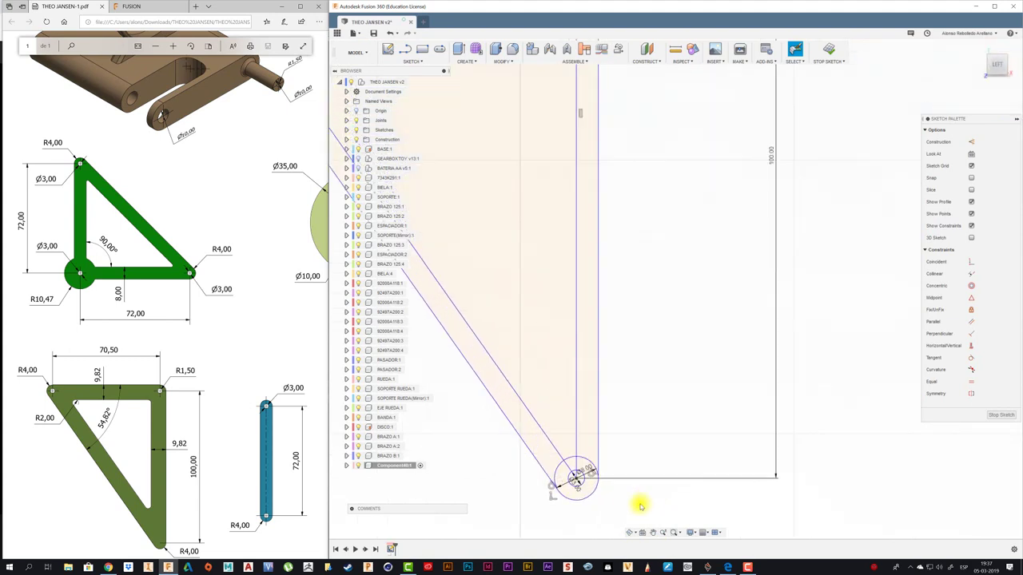
click(571, 460)
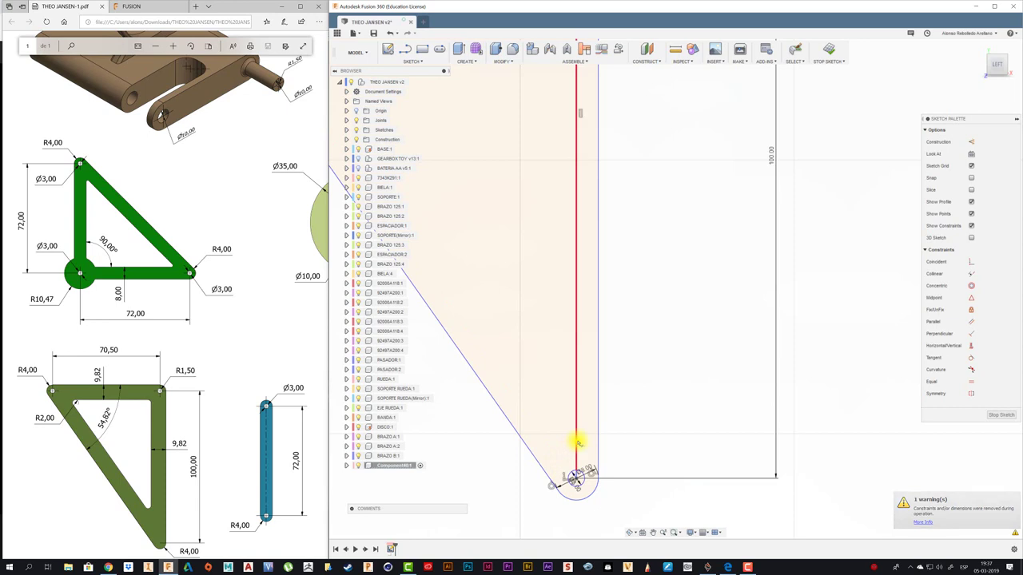
Step: Trim the top corner's extra arc, inner circle arc and horizontal line overhang
scroll(573, 451, up, 2)
scroll(563, 467, up, 2)
scroll(555, 478, up, 2)
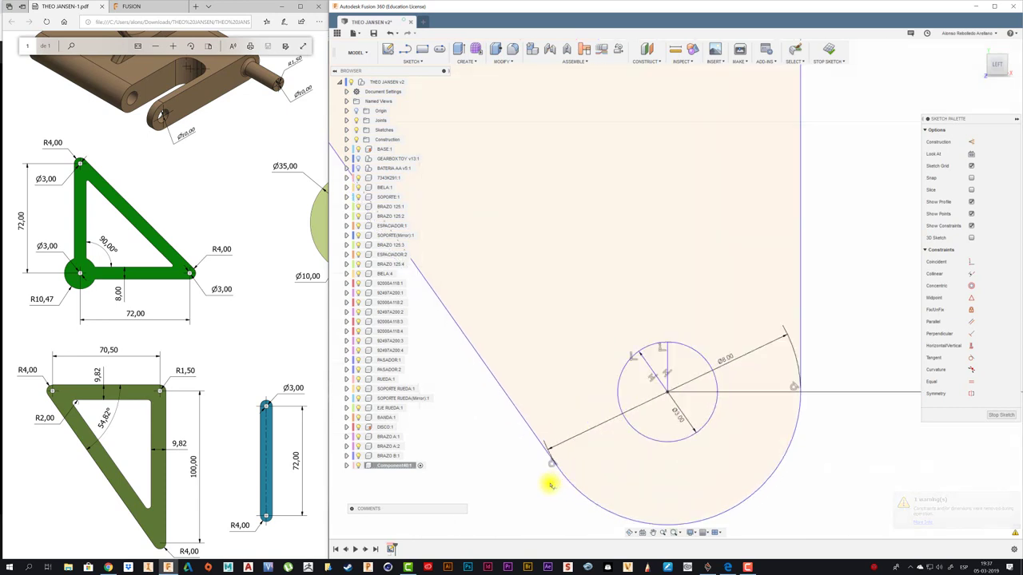
scroll(552, 484, up, 2)
scroll(551, 485, down, 1)
scroll(552, 482, down, 2)
scroll(552, 479, down, 2)
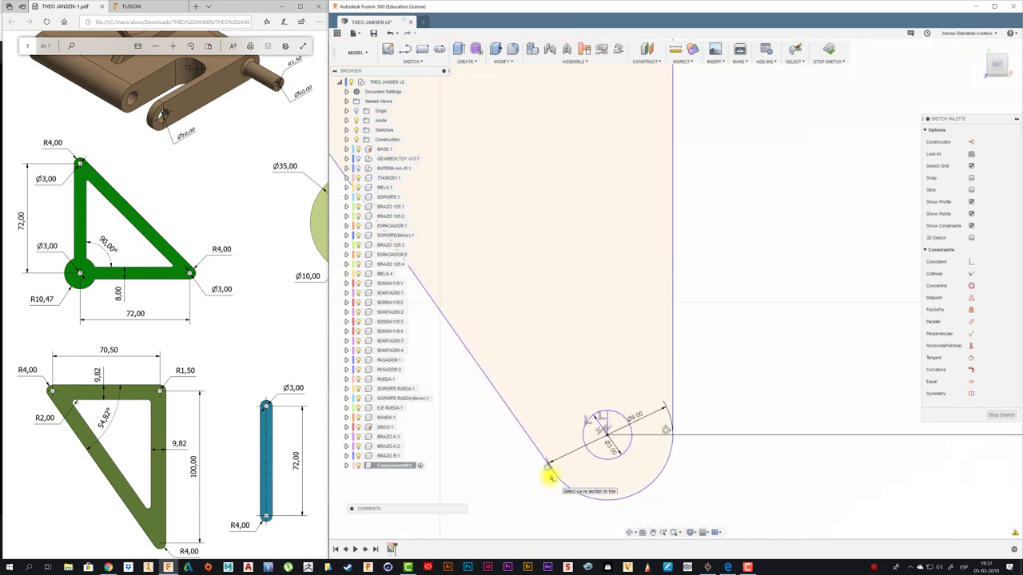
scroll(551, 475, down, 2)
scroll(552, 475, down, 2)
scroll(522, 165, up, 2)
scroll(564, 240, up, 3)
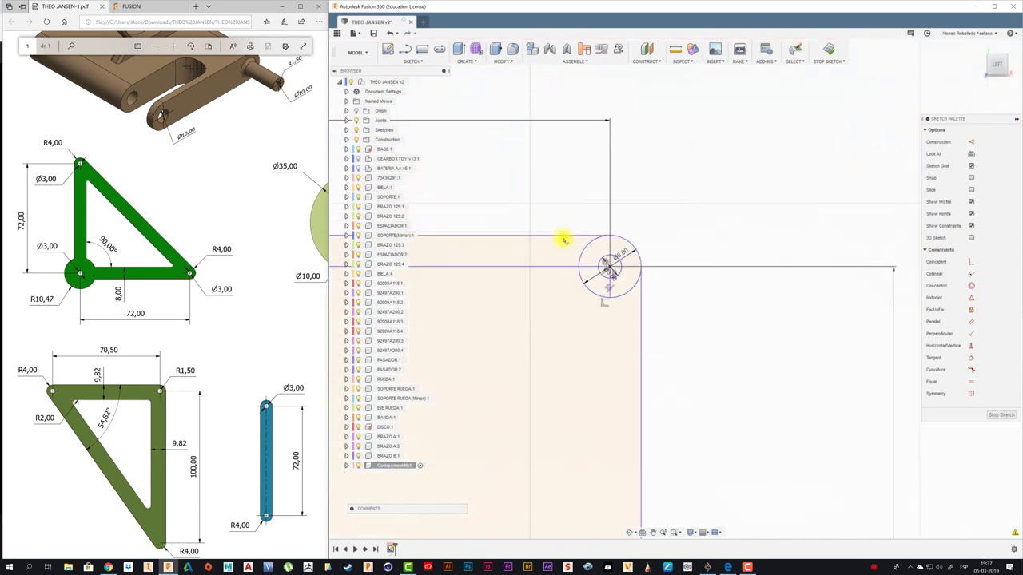
click(586, 247)
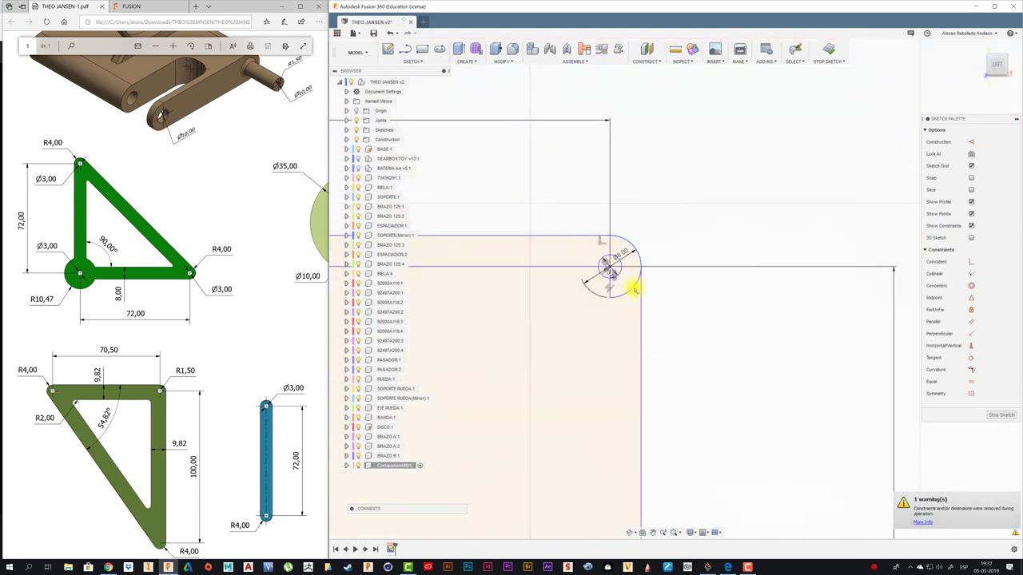
click(607, 278)
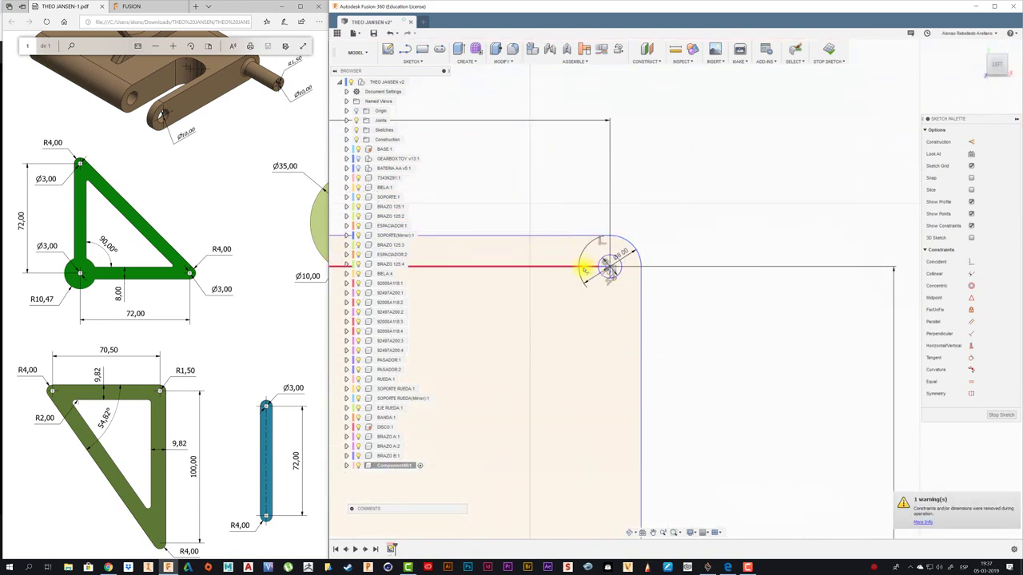
click(586, 270)
Step: Trim the leftover arc at the top-left corner to close the rounded outline
scroll(600, 268, up, 3)
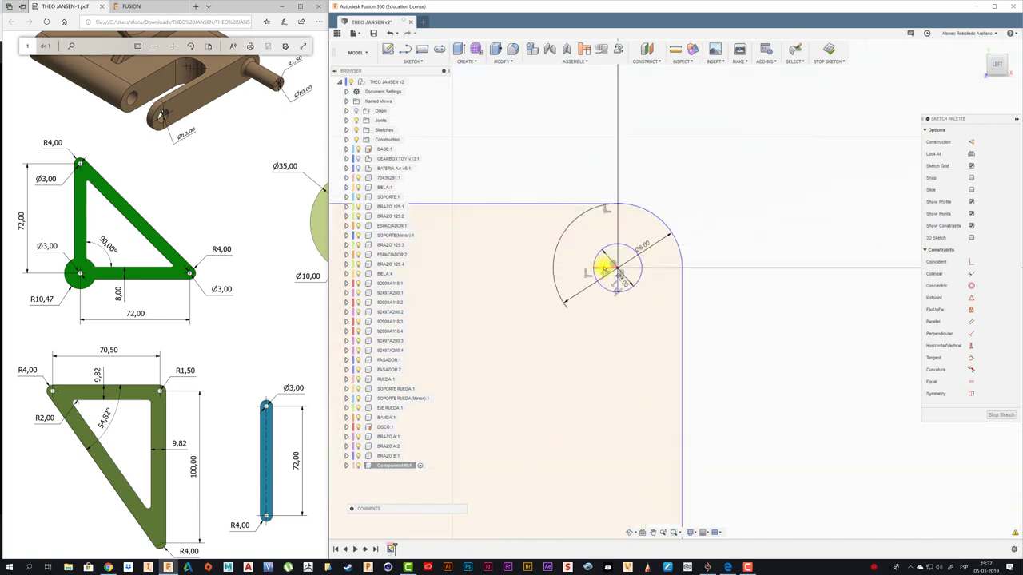
scroll(605, 263, down, 2)
scroll(604, 262, down, 3)
scroll(605, 260, down, 3)
scroll(606, 260, down, 2)
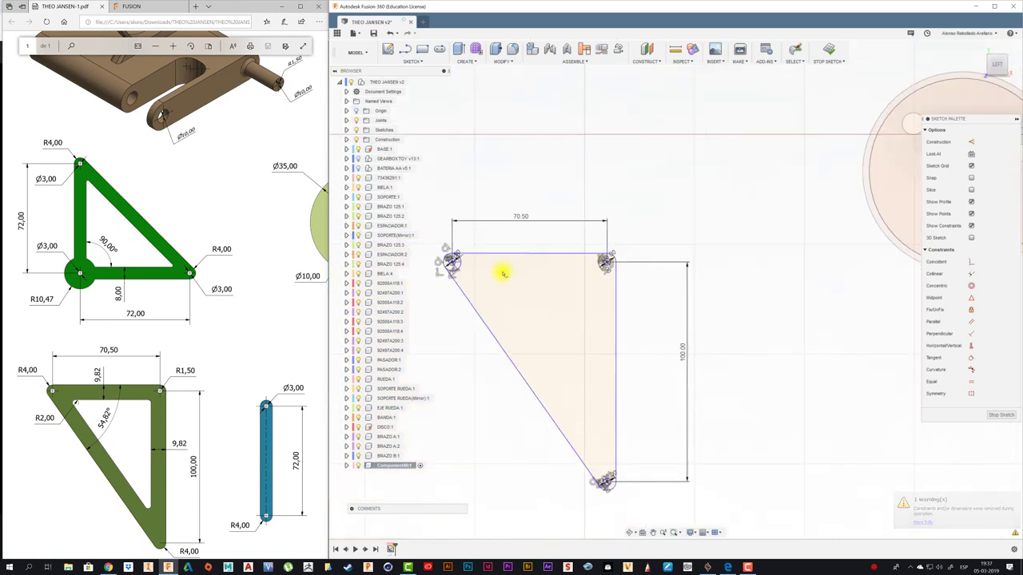
scroll(452, 267, up, 3)
scroll(445, 270, up, 2)
click(448, 284)
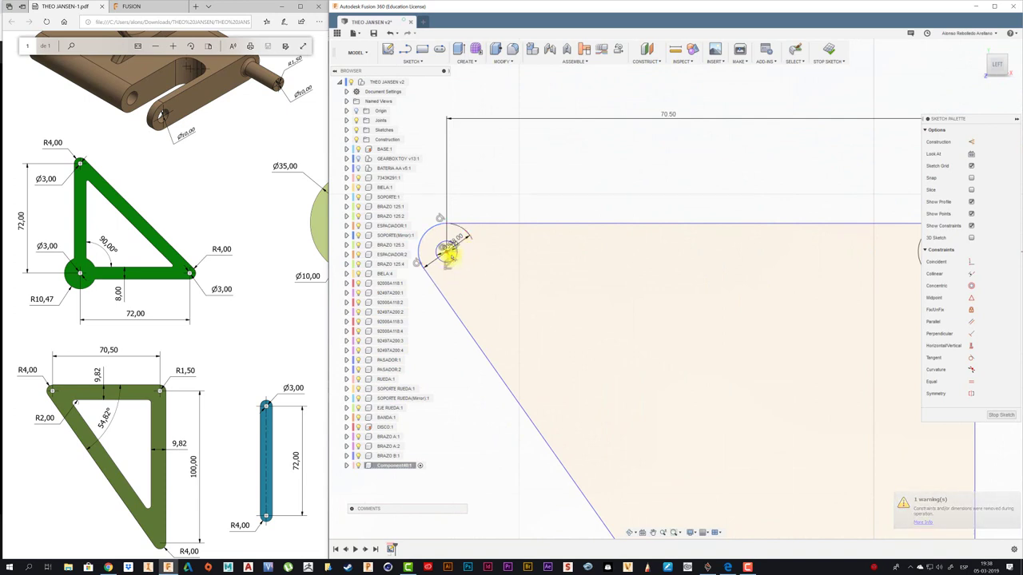
scroll(463, 258, down, 3)
scroll(464, 267, down, 1)
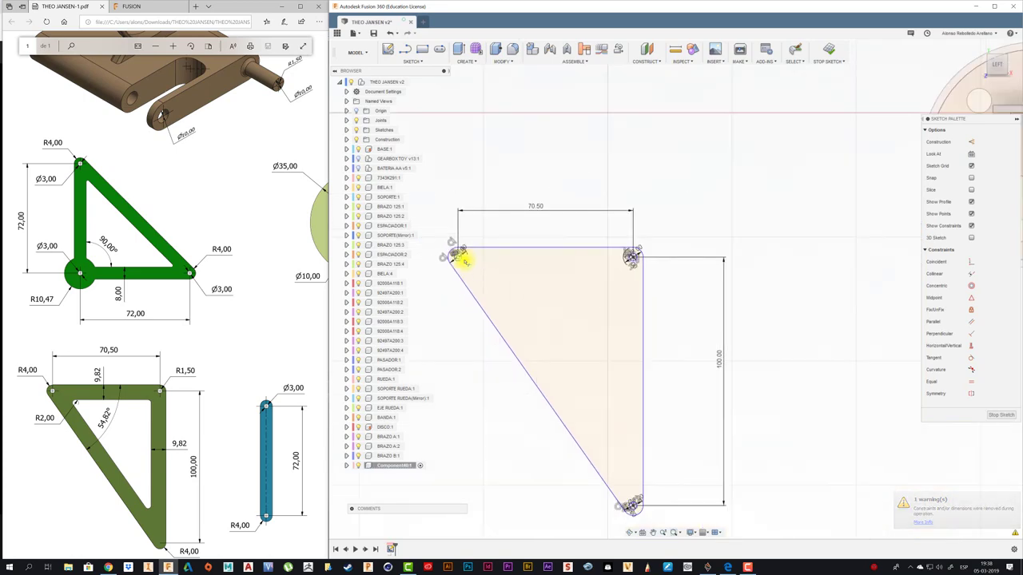
scroll(462, 266, down, 1)
Step: Extrude the triangle profile 3 mm thick as a New Body
key(e)
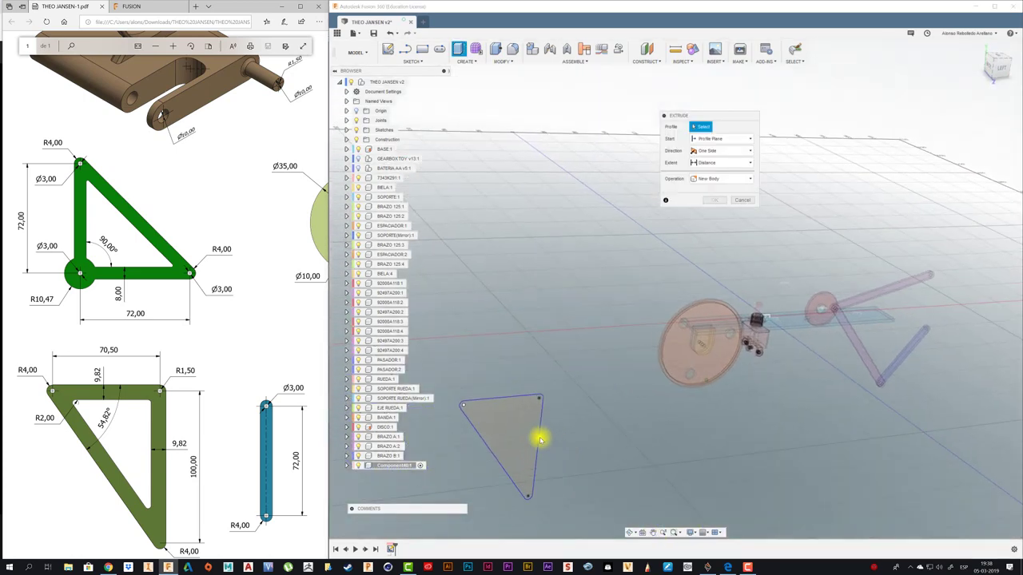
click(527, 439)
text(20)
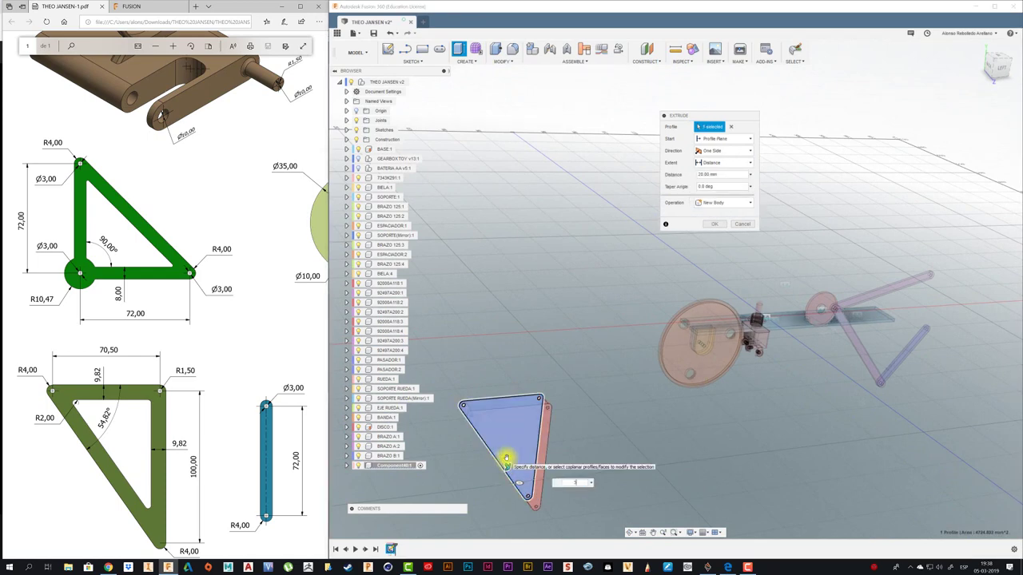
text(3)
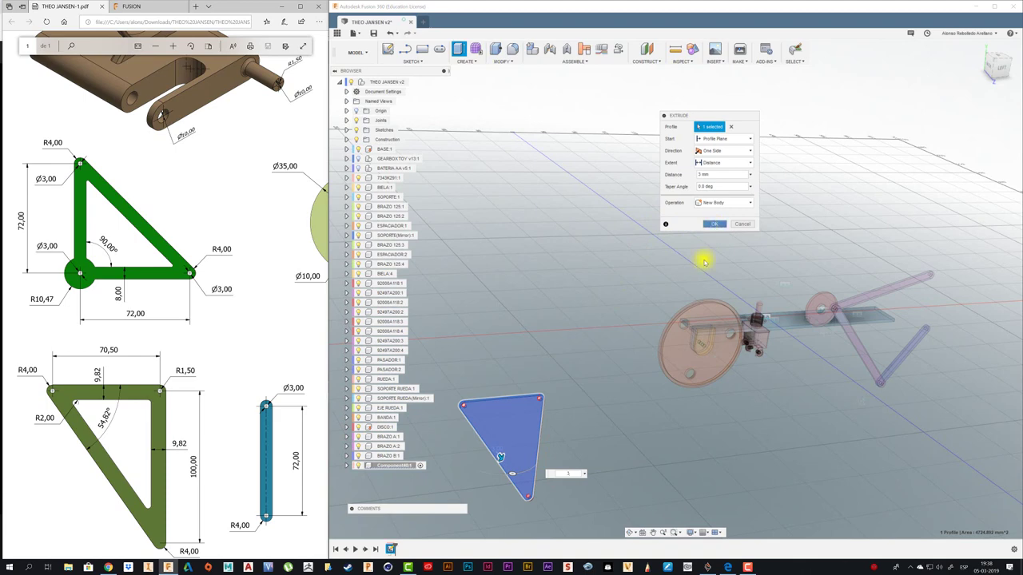
key(Return)
scroll(589, 445, down, 2)
scroll(568, 422, down, 2)
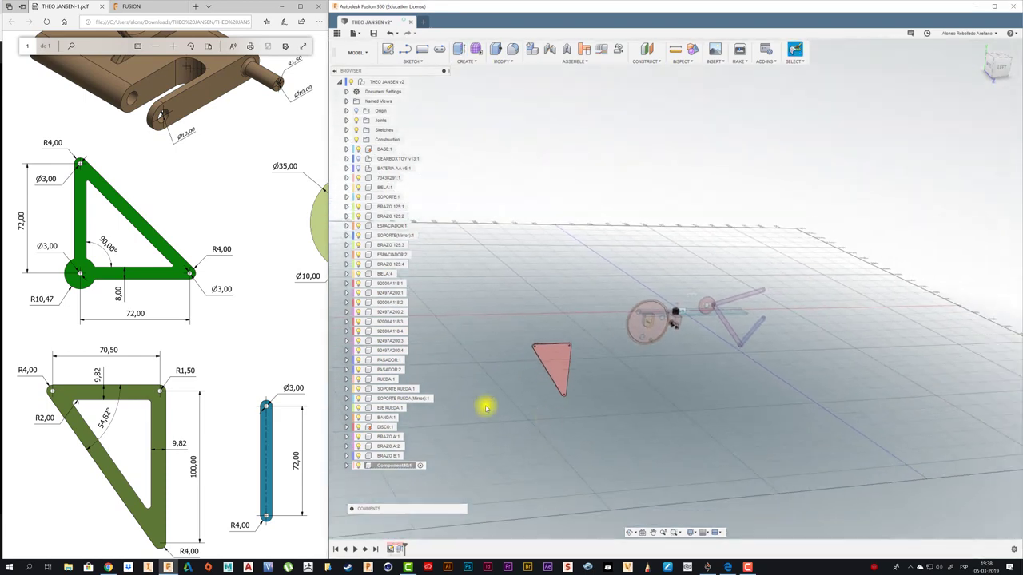
scroll(471, 395, down, 1)
Step: Rename Component48:1 in the Browser to 'PIEZA C'
shift+middle_drag(567, 371, 540, 365)
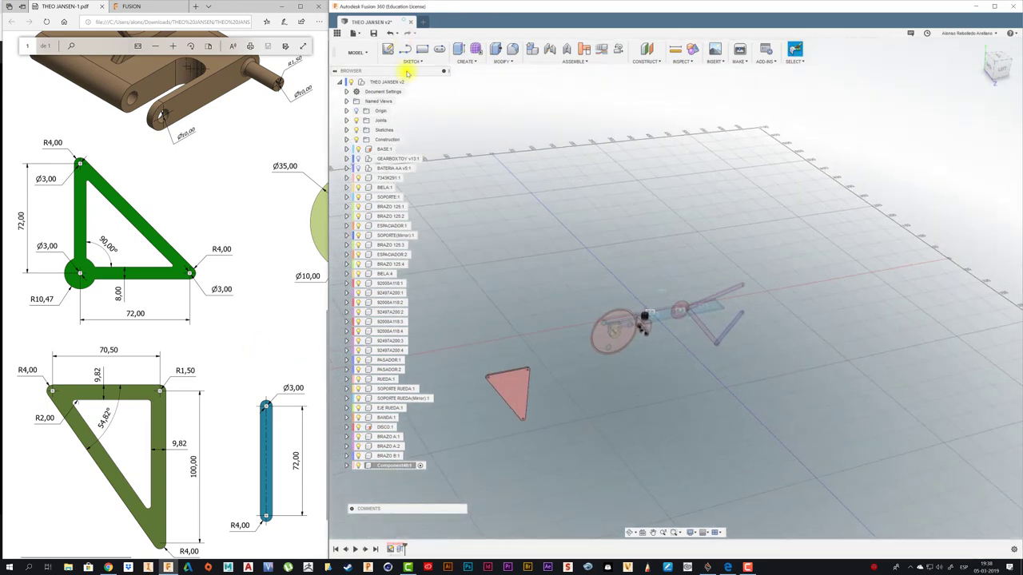
click(382, 83)
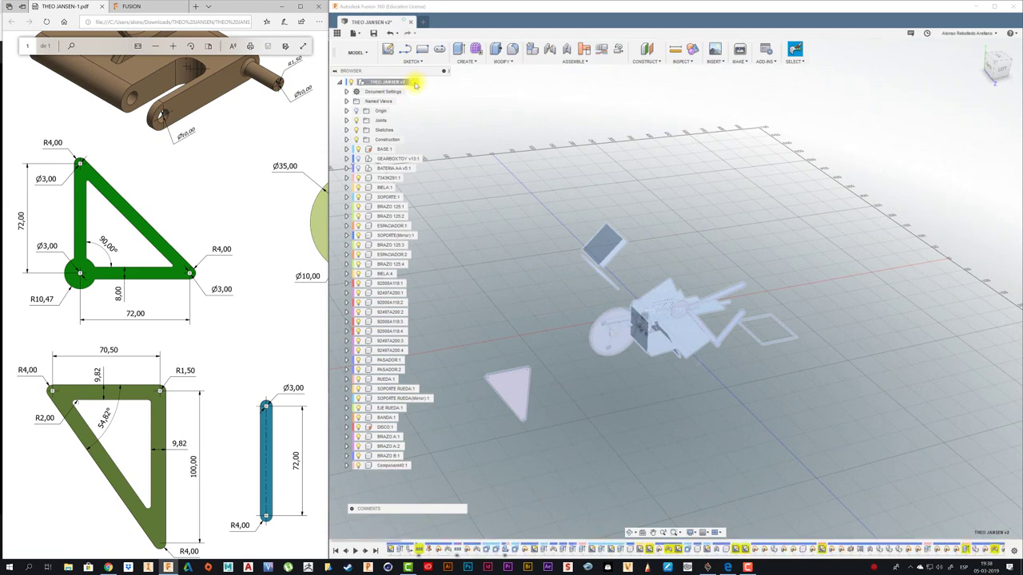
click(533, 320)
shift+middle_drag(514, 392, 801, 379)
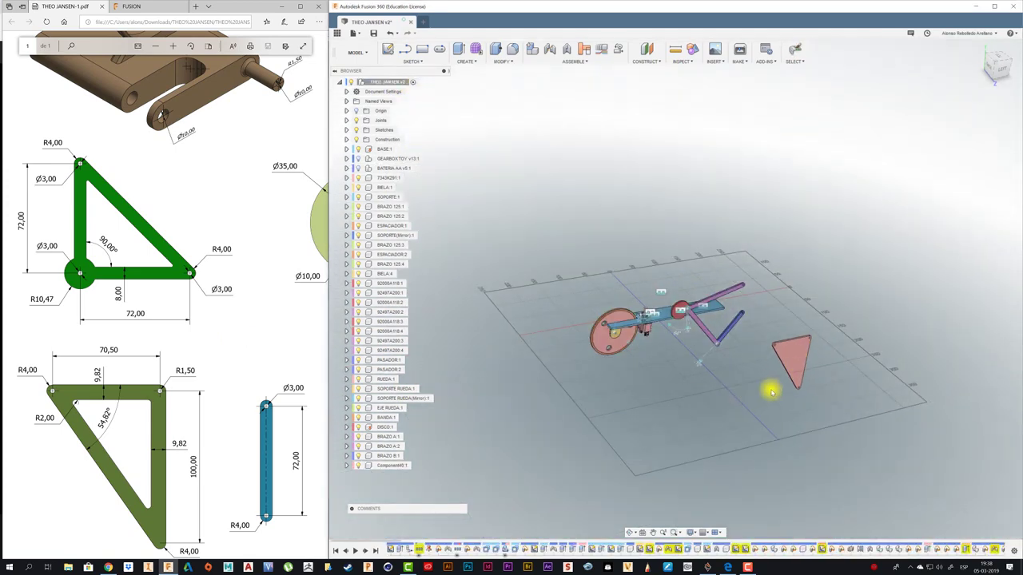
scroll(801, 379, up, 3)
scroll(190, 276, up, 10)
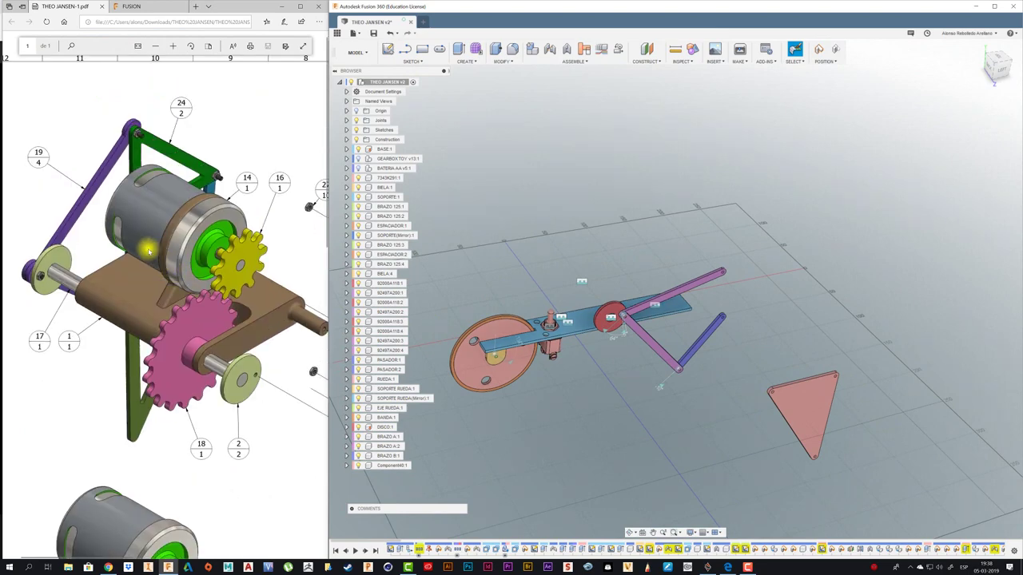
ctrl+scroll(147, 248, down, 3)
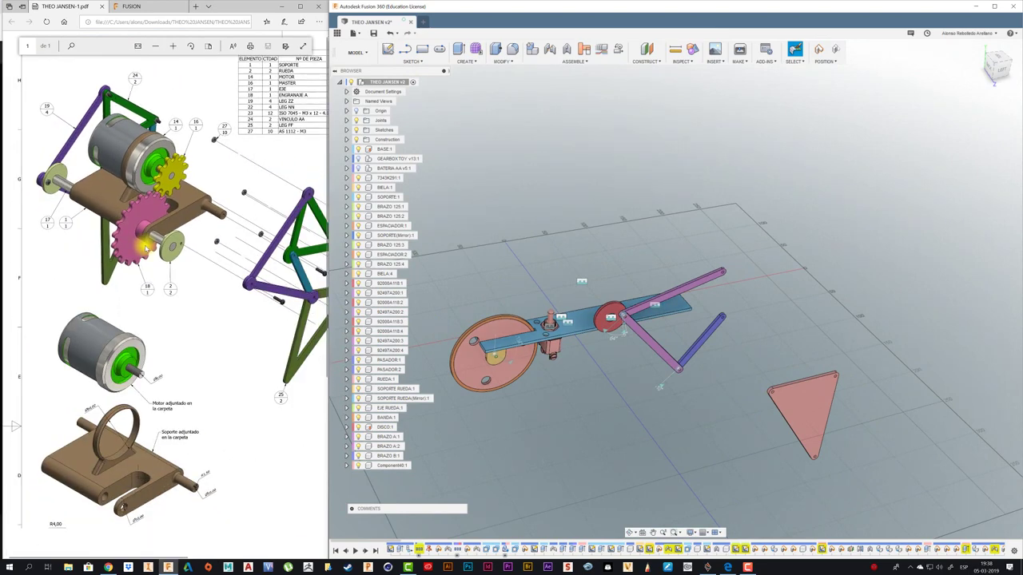
double_click(387, 466)
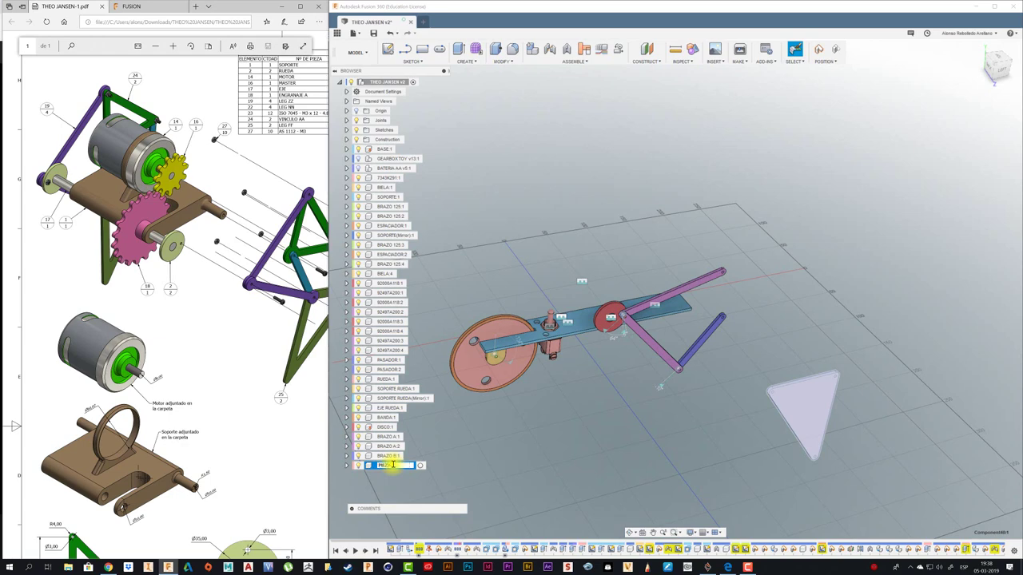
key(Return)
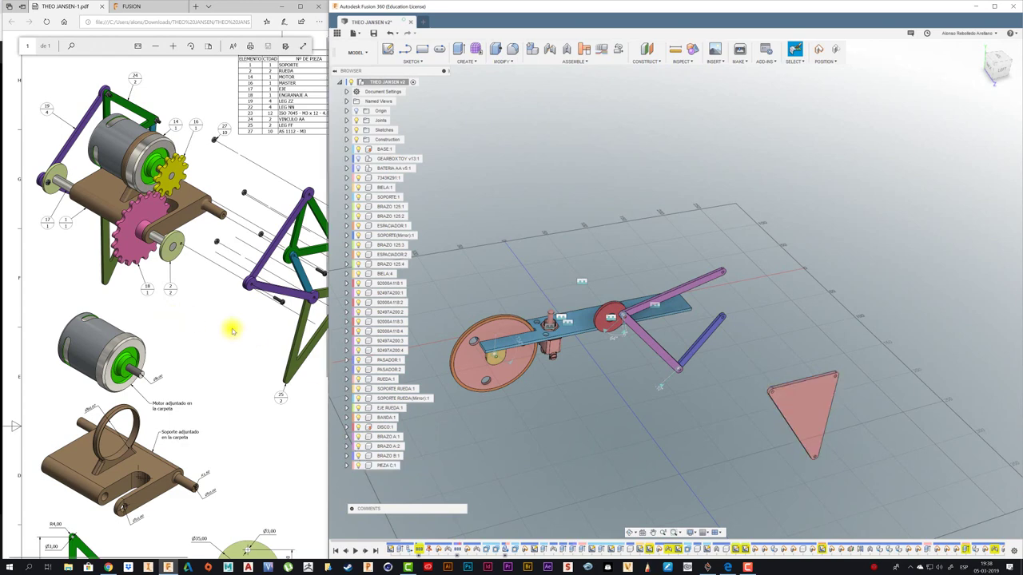
Step: Switch to the LEFT view and drag PIEZA C beneath the purple crank arms, beside the red disc
click(204, 331)
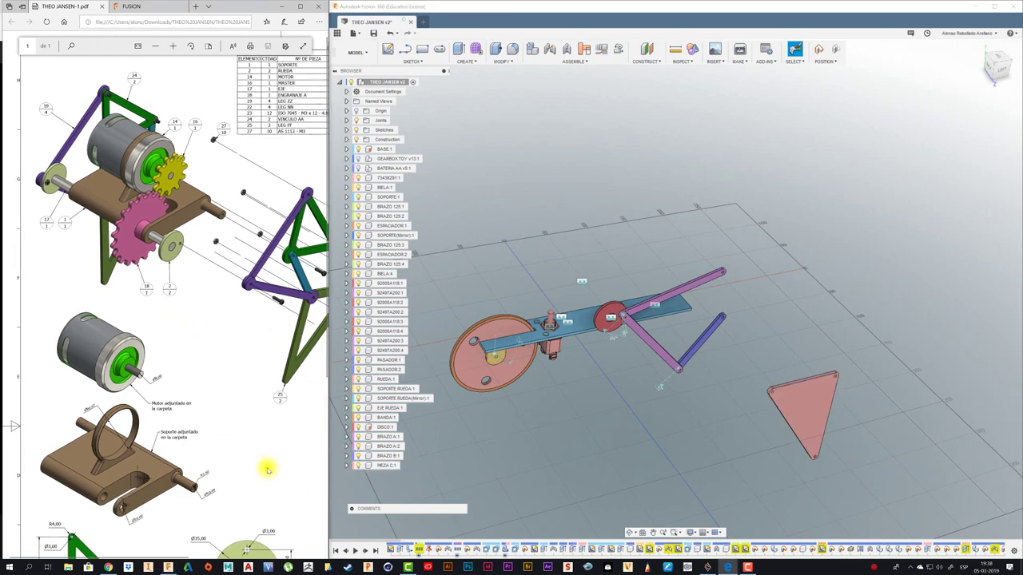
ctrl+scroll(213, 432, down, 2)
ctrl+scroll(274, 266, up, 2)
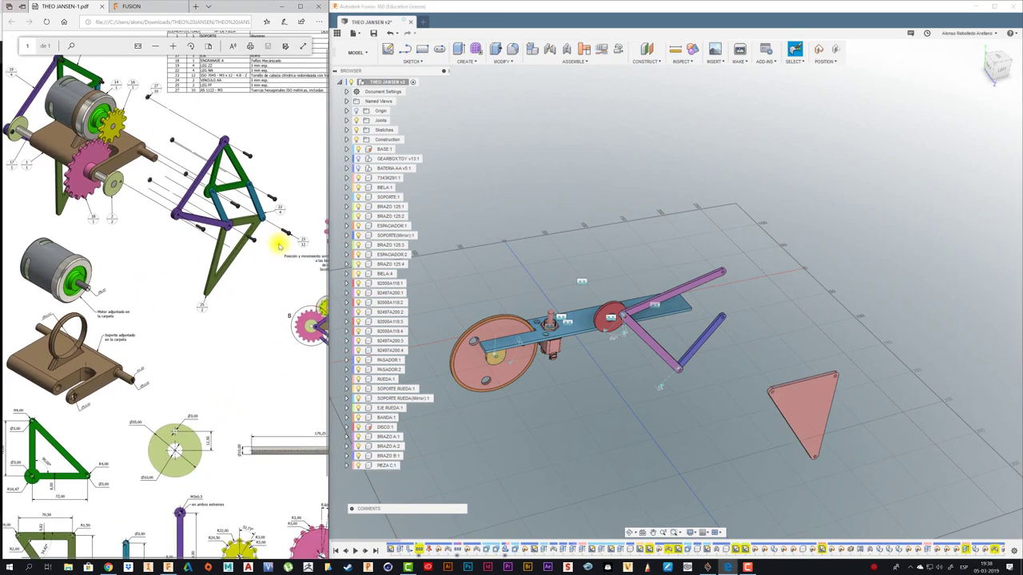
drag(817, 406, 757, 411)
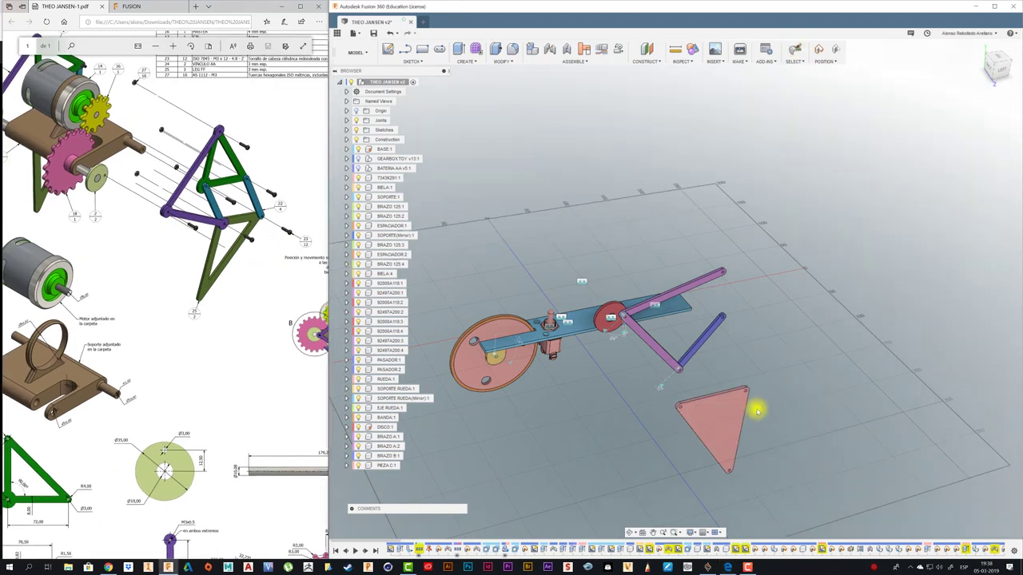
click(997, 72)
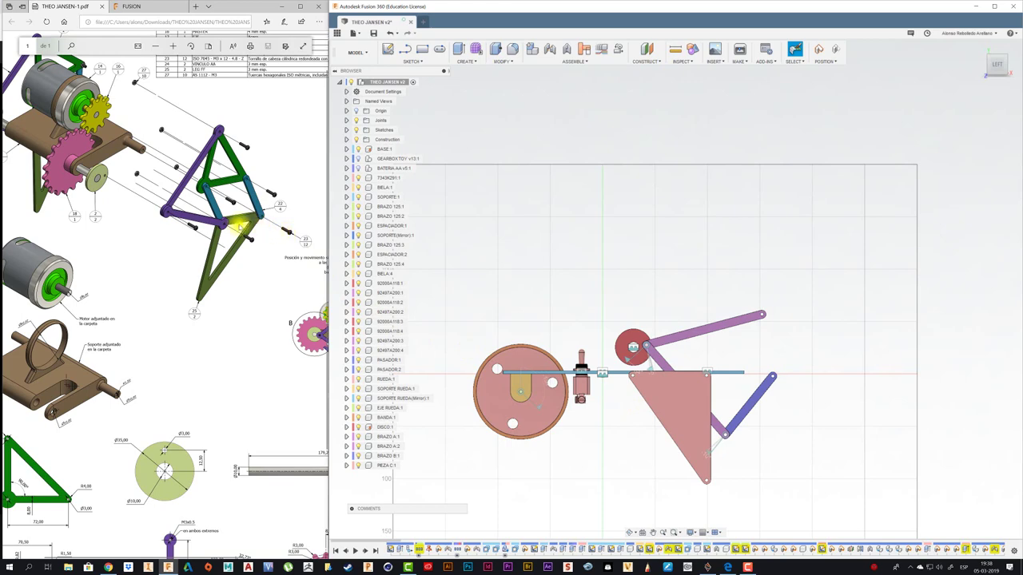
drag(676, 409, 657, 436)
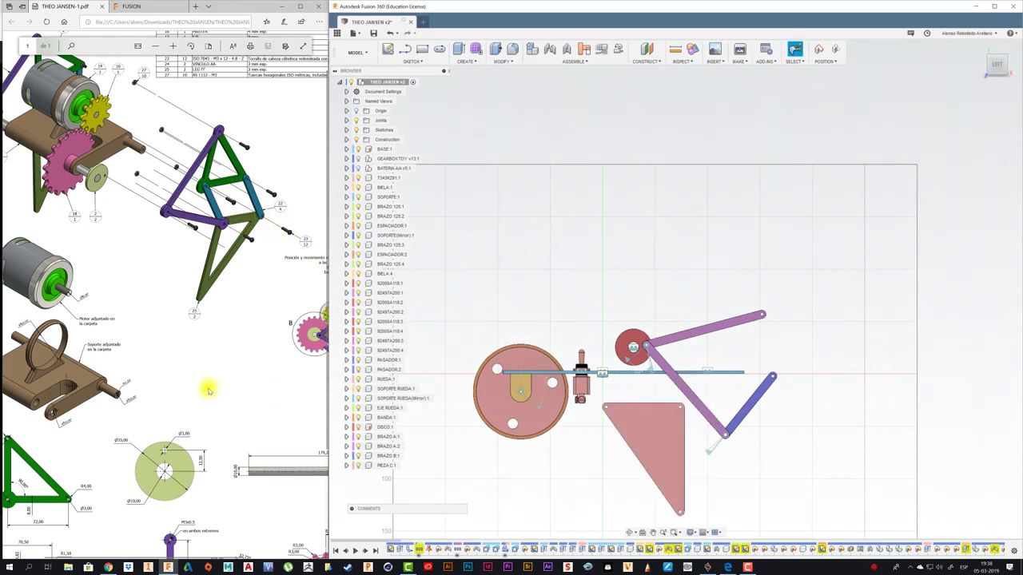
scroll(206, 389, up, 1)
scroll(206, 389, down, 3)
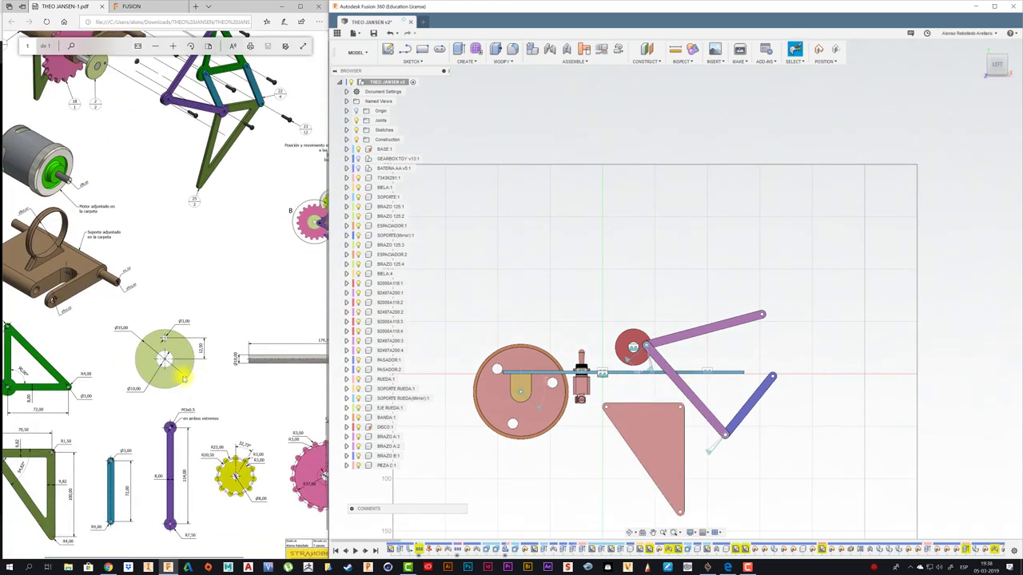
ctrl+scroll(170, 373, down, 3)
ctrl+scroll(301, 320, up, 3)
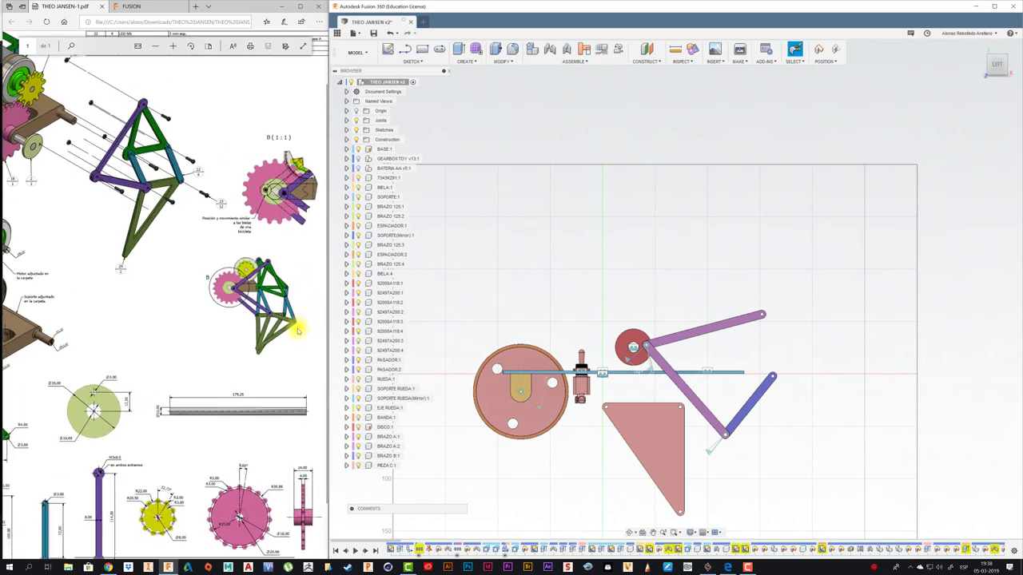
ctrl+scroll(272, 303, up, 3)
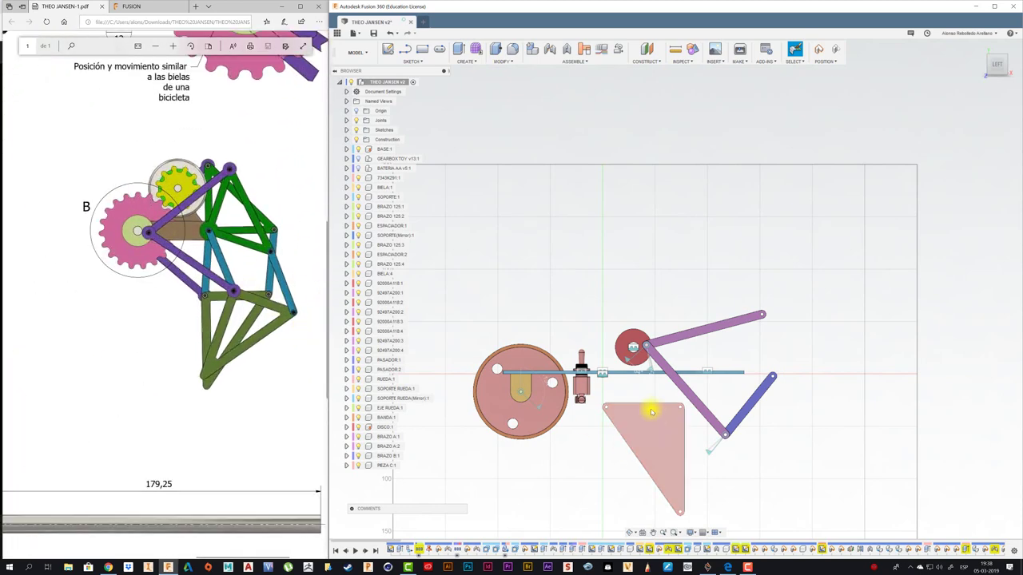
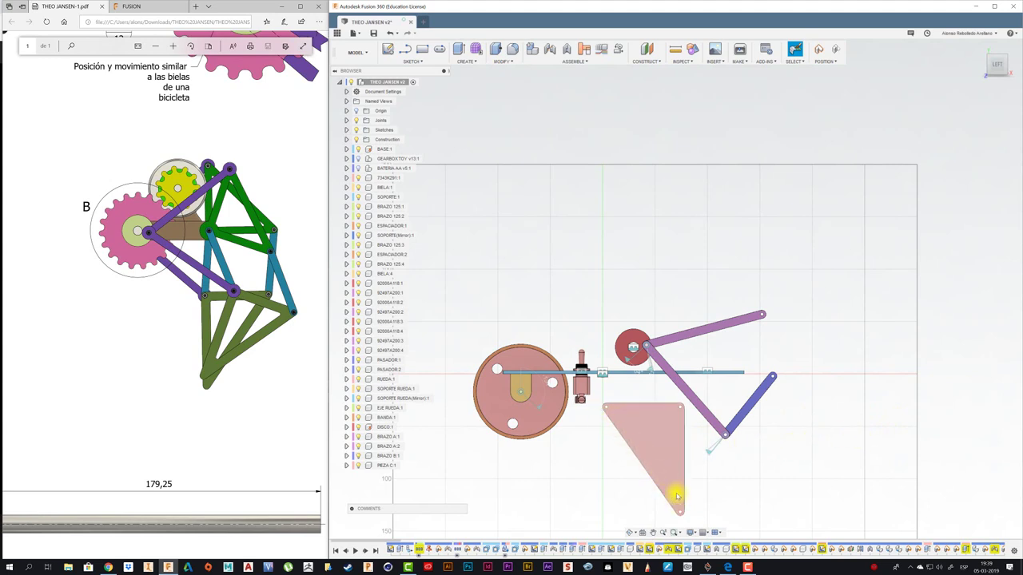
Step: Rotate PIEZA C:1 180° about the Y axis using Move/Copy
click(1011, 67)
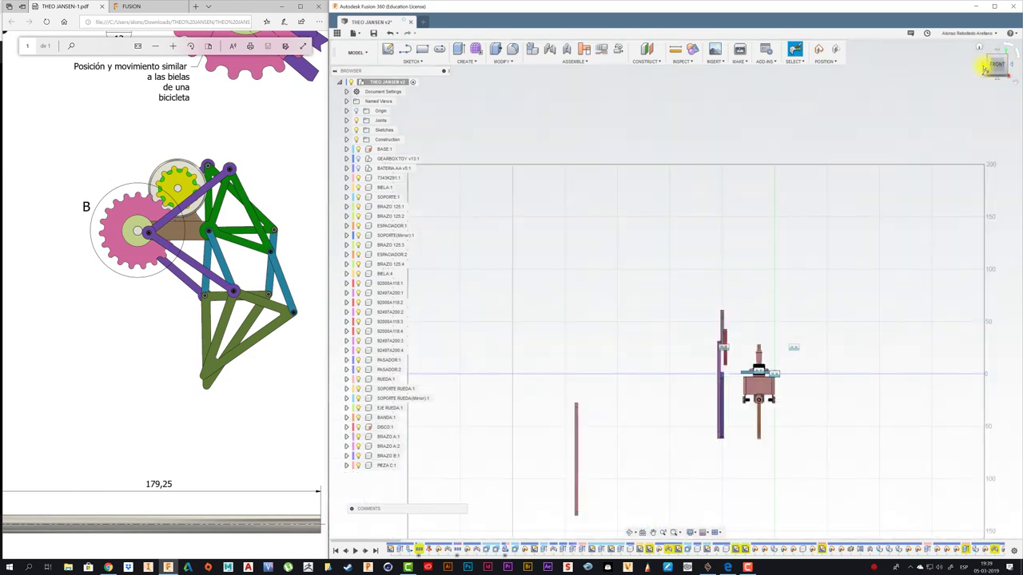
click(986, 67)
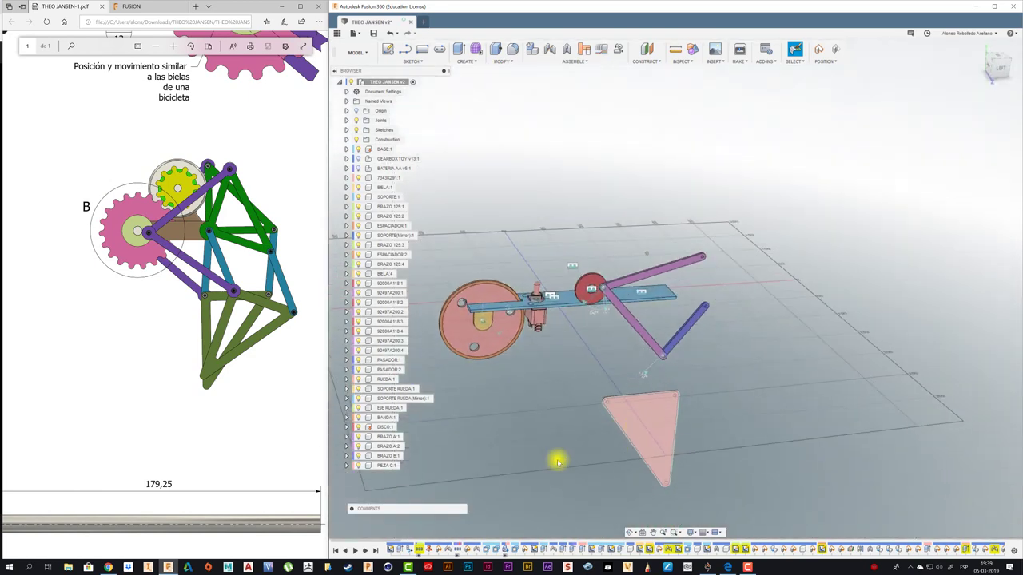
click(387, 465)
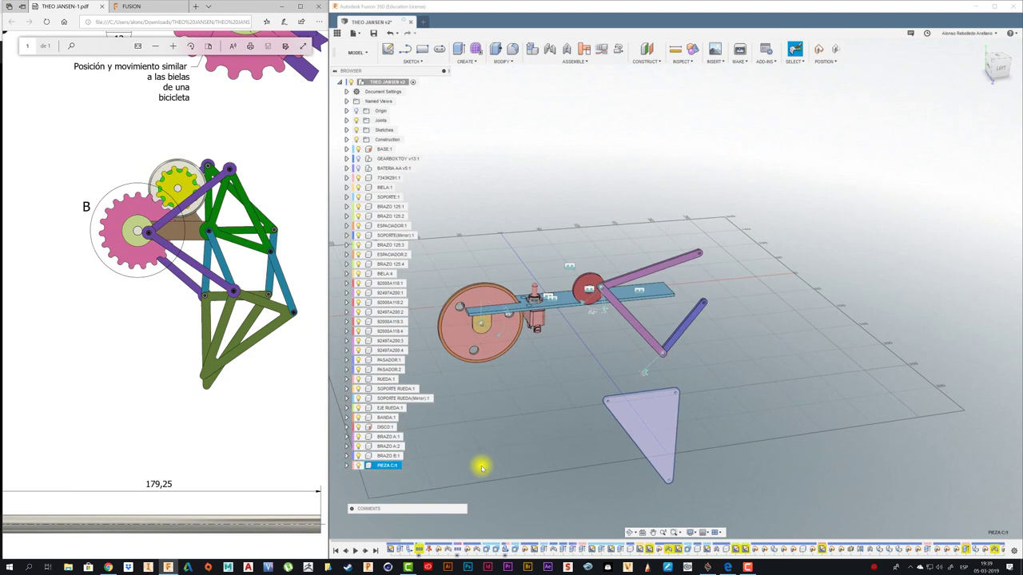
key(m)
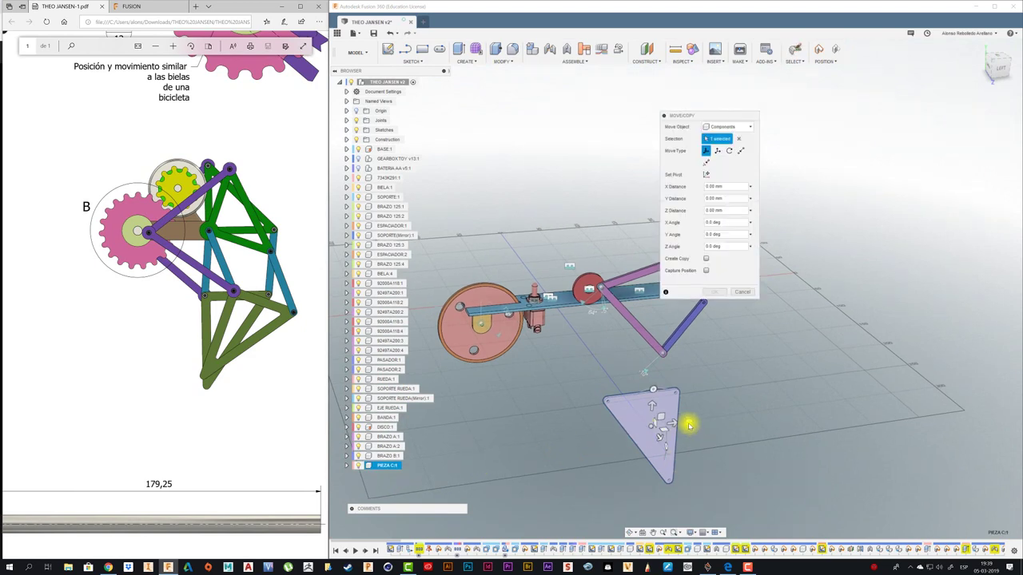
drag(691, 421, 514, 425)
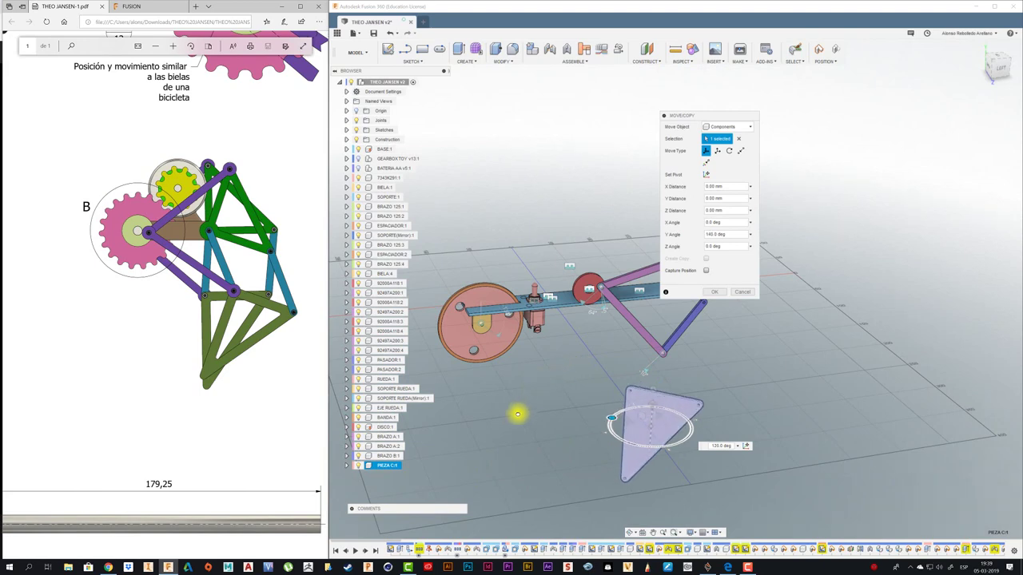
drag(514, 425, 513, 447)
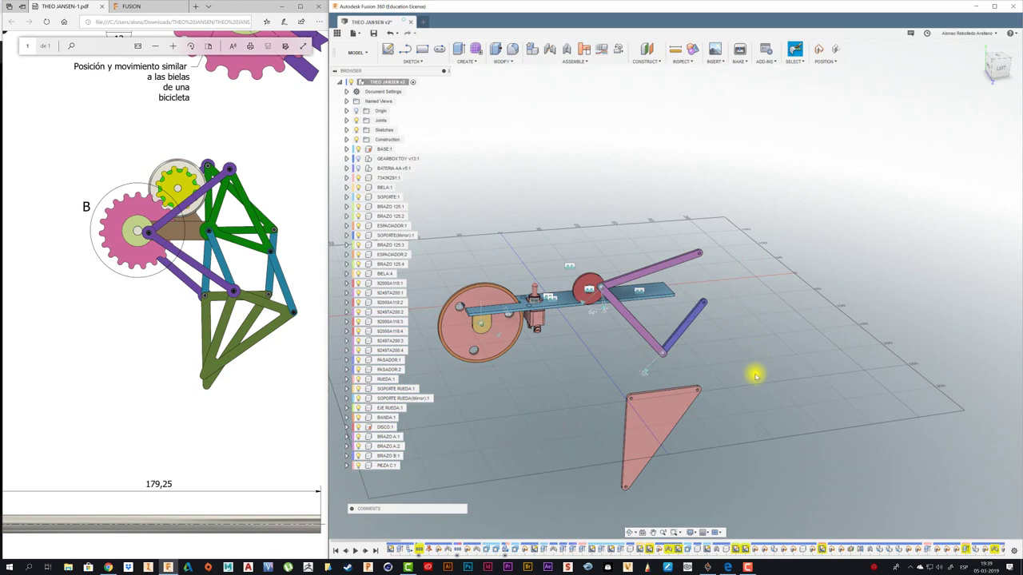
Step: Drag the triangular plate up beside the leg linkage
scroll(250, 242, up, 4)
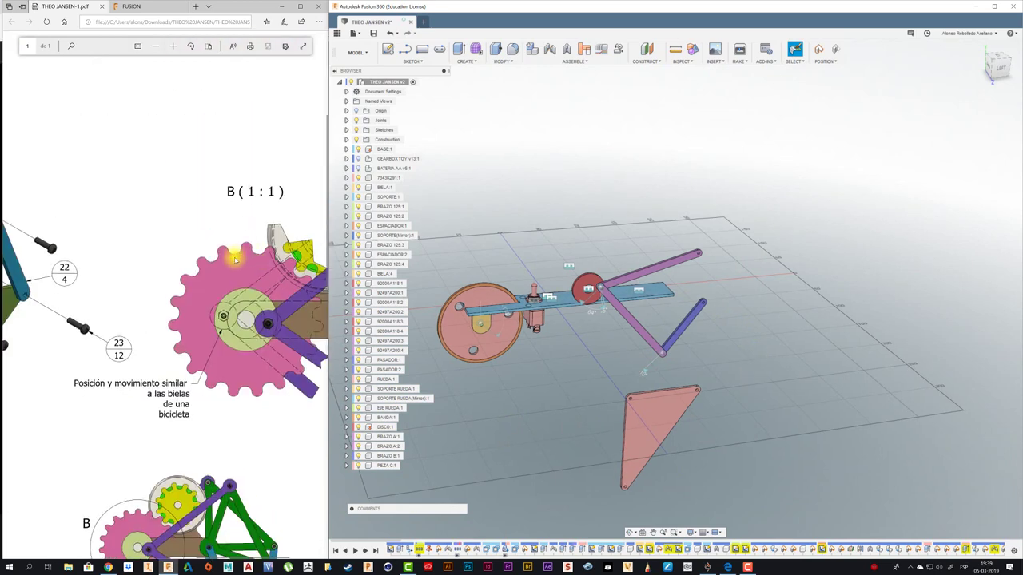
scroll(199, 254, down, 3)
scroll(199, 254, up, 3)
ctrl+scroll(60, 256, down, 2)
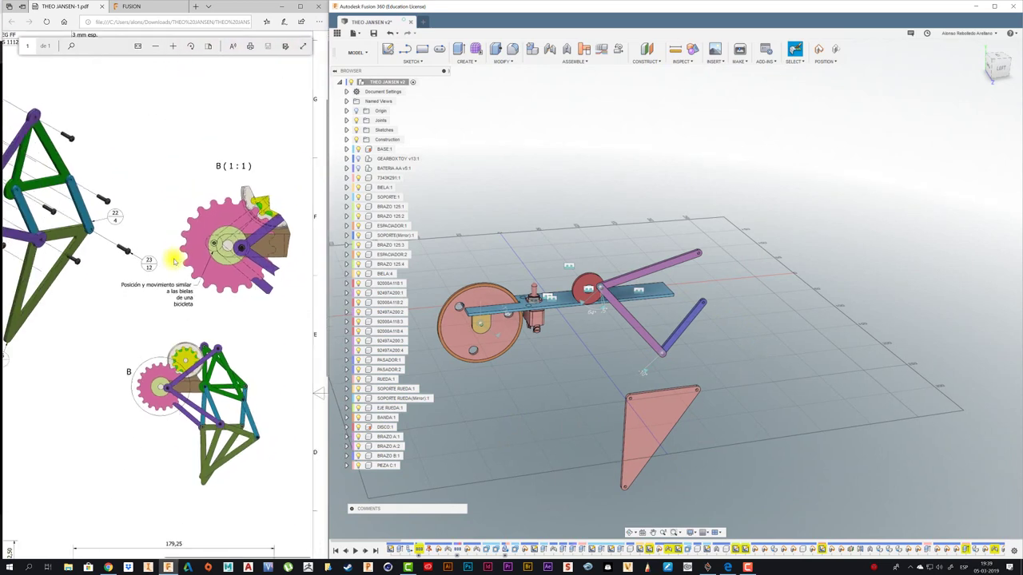
ctrl+scroll(60, 256, down, 1)
ctrl+scroll(60, 256, up, 1)
ctrl+scroll(62, 254, up, 2)
ctrl+scroll(68, 253, up, 1)
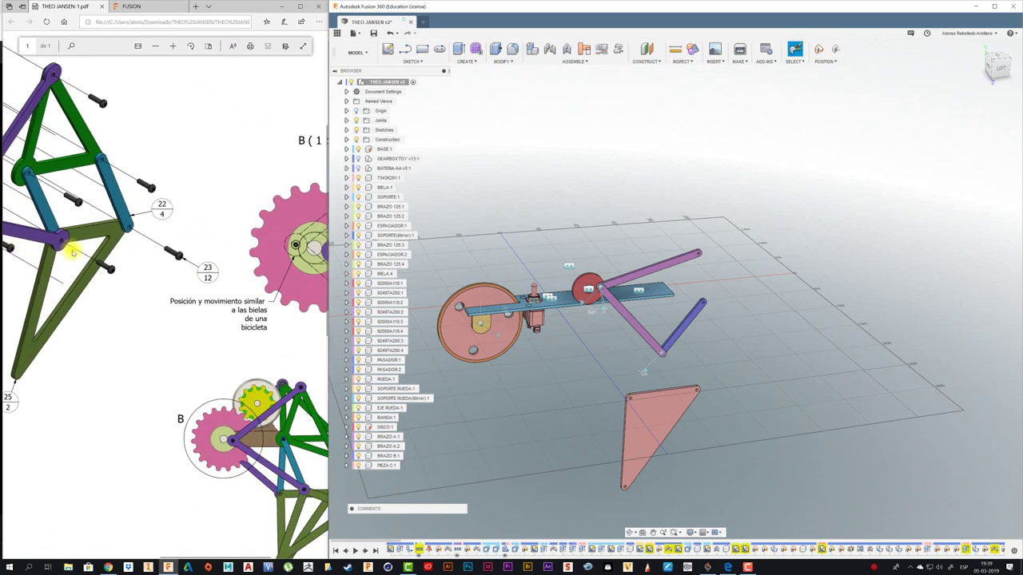
ctrl+scroll(72, 252, up, 1)
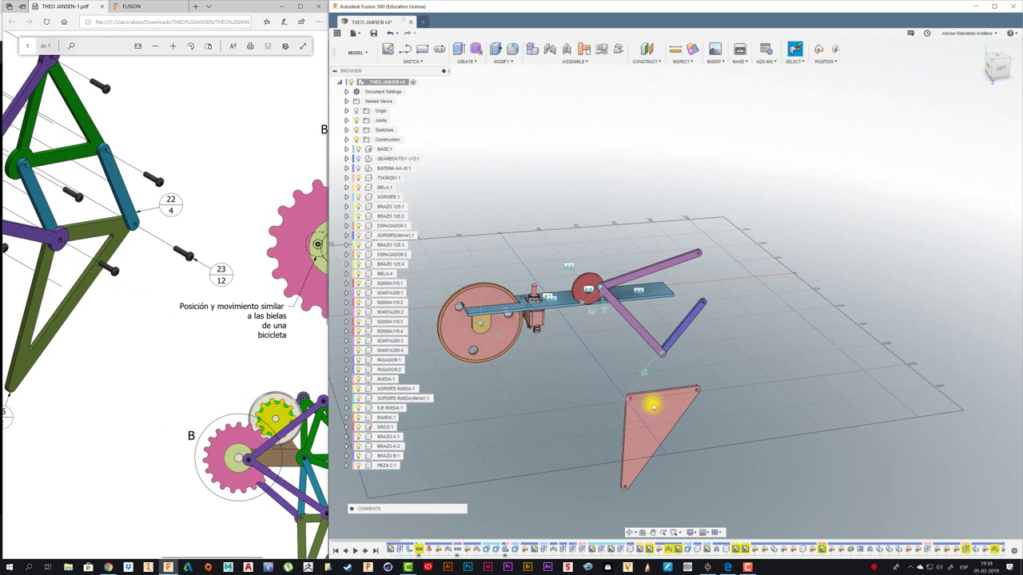
drag(650, 400, 709, 381)
Step: Swing the leg links into a new pose and view them from a low side angle
scroll(708, 365, down, 3)
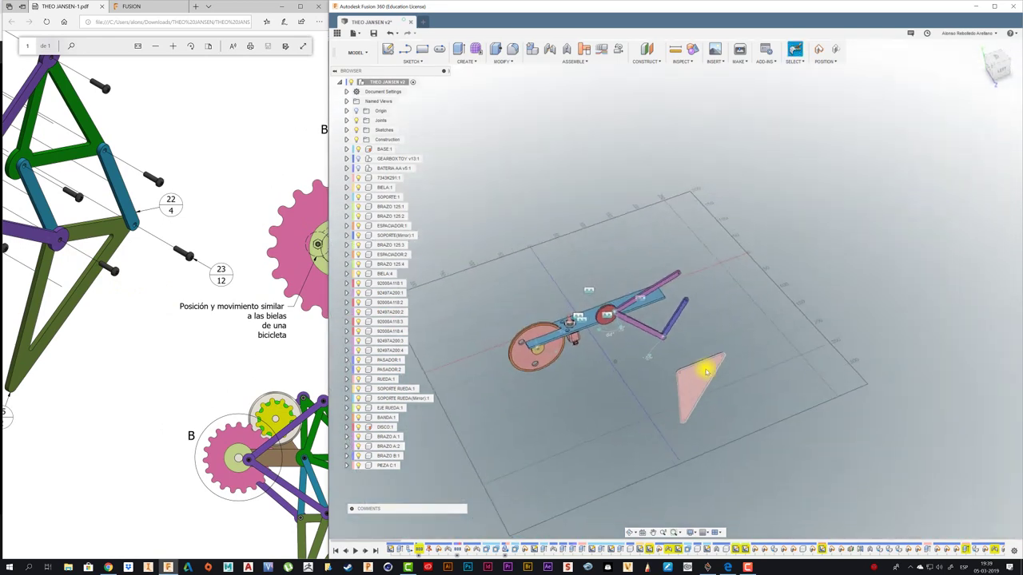
shift+middle_drag(708, 365, 698, 338)
scroll(708, 345, up, 5)
mouse_move(709, 345)
mouse_down()
mouse_move(695, 429)
mouse_move(714, 290)
mouse_move(731, 333)
mouse_up()
mouse_move(731, 332)
shift+middle_down()
mouse_move(714, 486)
mouse_move(514, 482)
mouse_move(486, 457)
mouse_move(512, 477)
shift+middle_up()
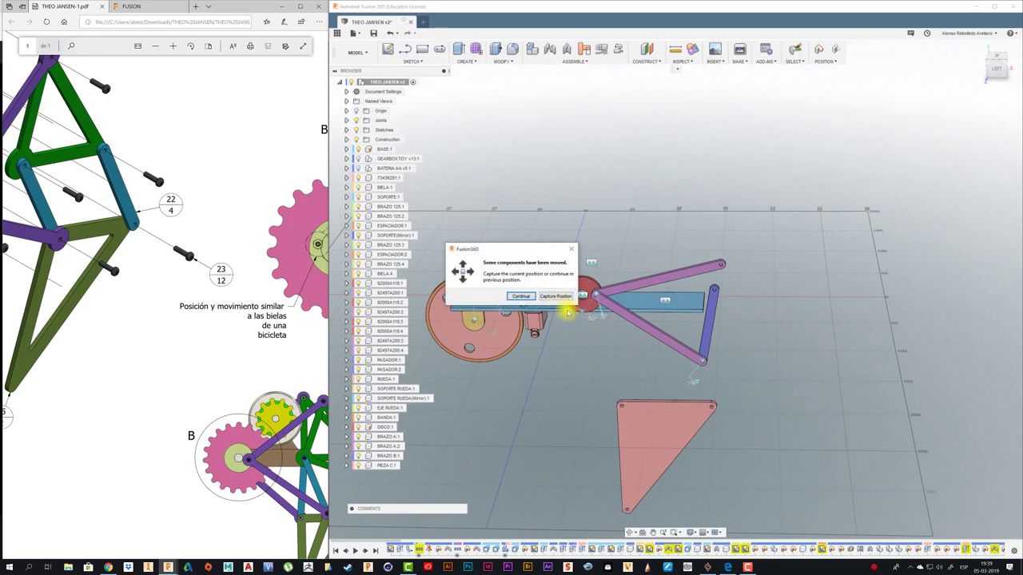
Step: Keep the moved parts and revolute-join the triangle's corner hole to the purple link's end hole
click(564, 297)
key(j)
scroll(599, 385, up, 3)
scroll(614, 396, up, 3)
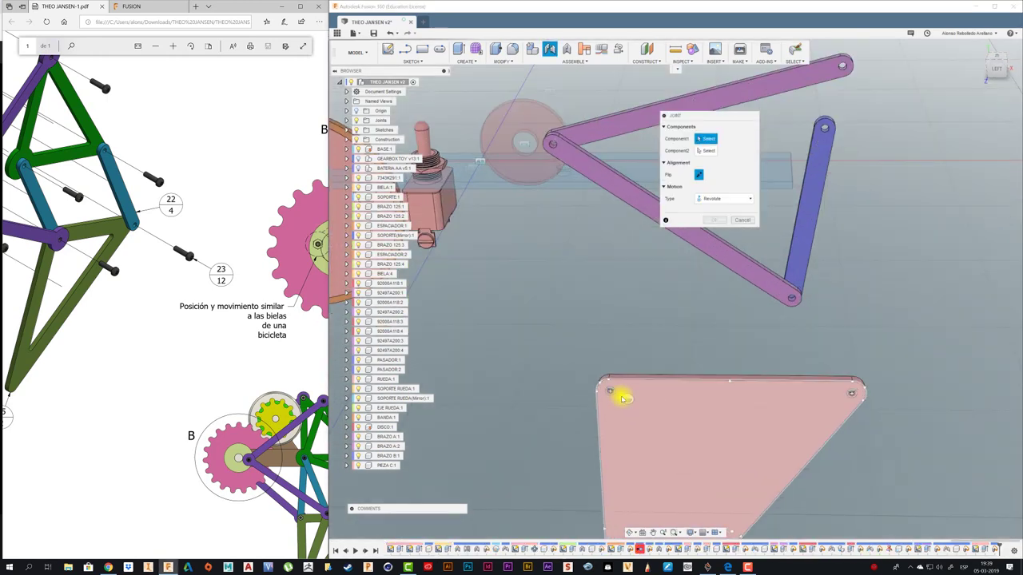
click(612, 394)
mouse_move(551, 402)
shift+middle_down()
mouse_move(711, 373)
mouse_move(690, 317)
shift+middle_up()
scroll(703, 328, up, 3)
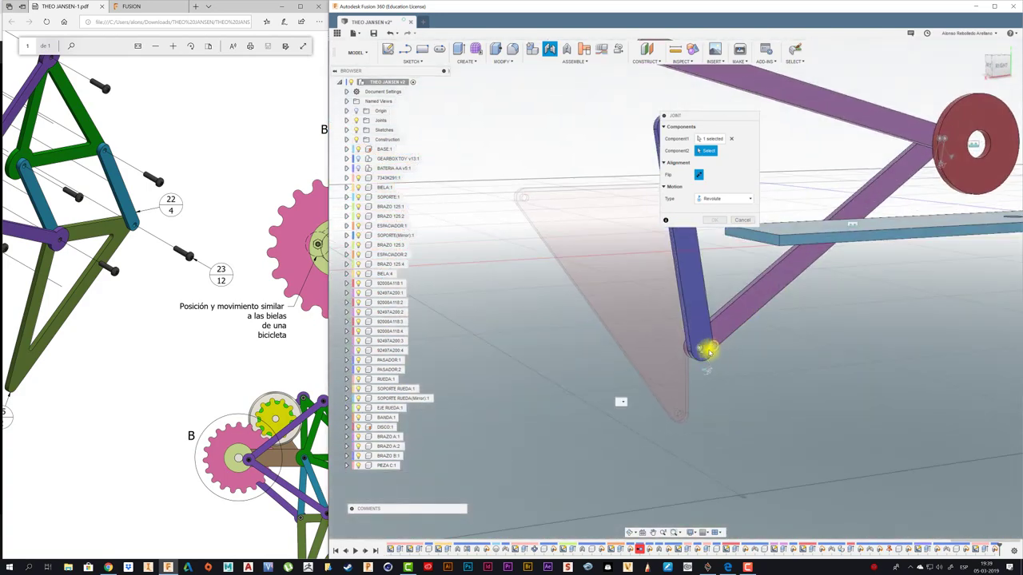
click(704, 354)
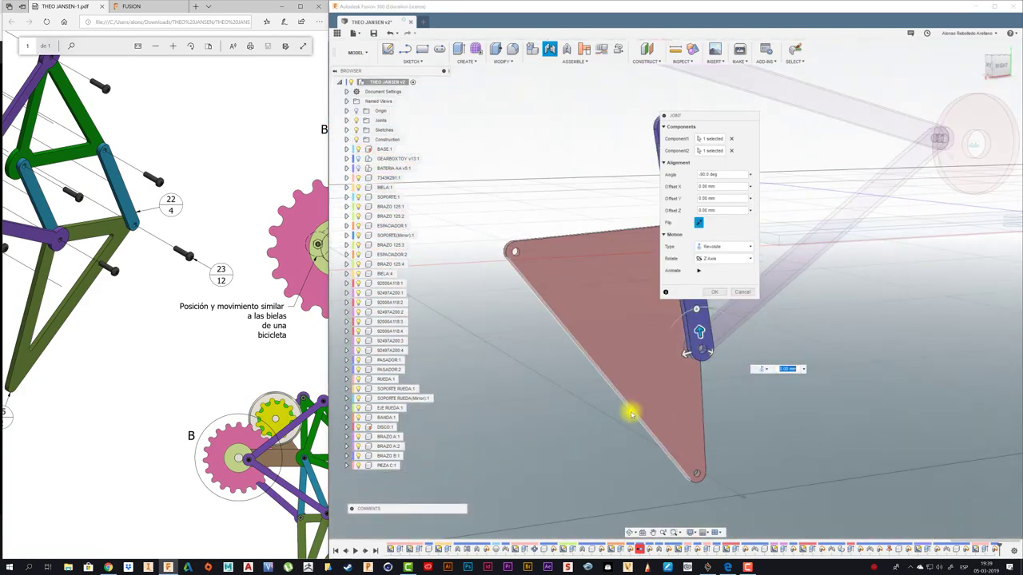
click(714, 292)
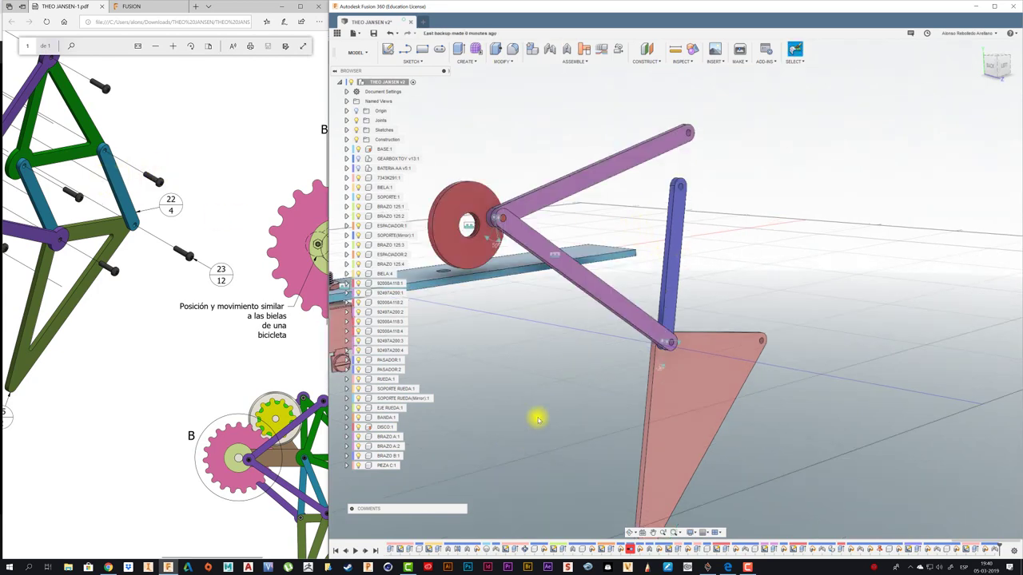
key(F6)
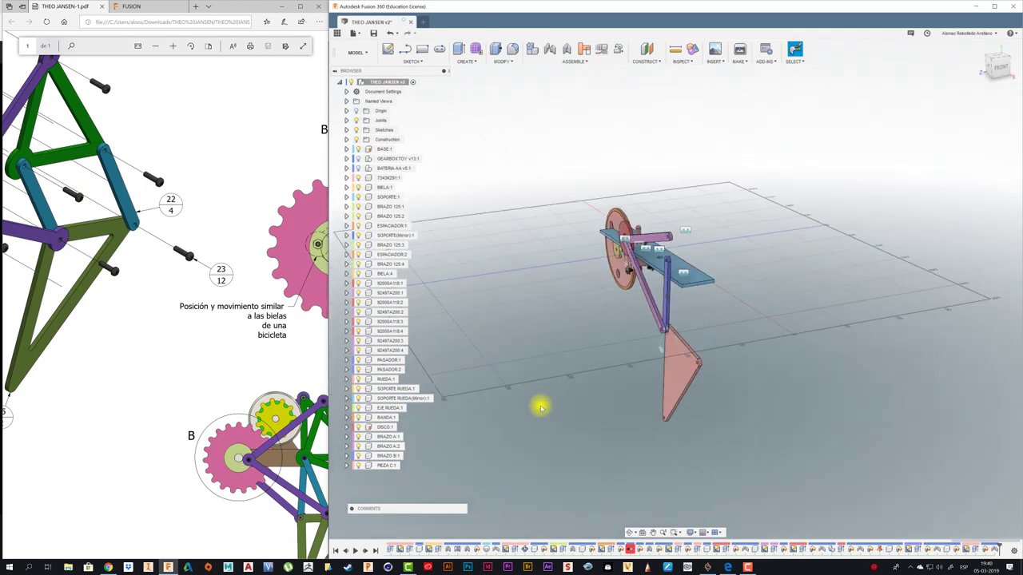
Step: Copy-paste the BRAZO B:1 blue link and shift the copy 60 mm along Y
shift+middle_drag(540, 408, 666, 314)
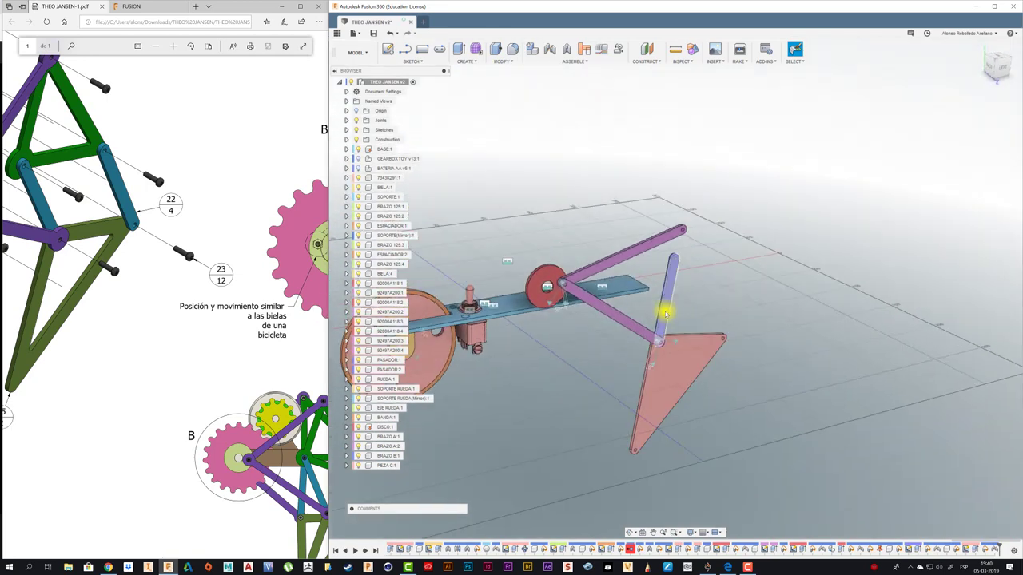
click(666, 313)
click(392, 456)
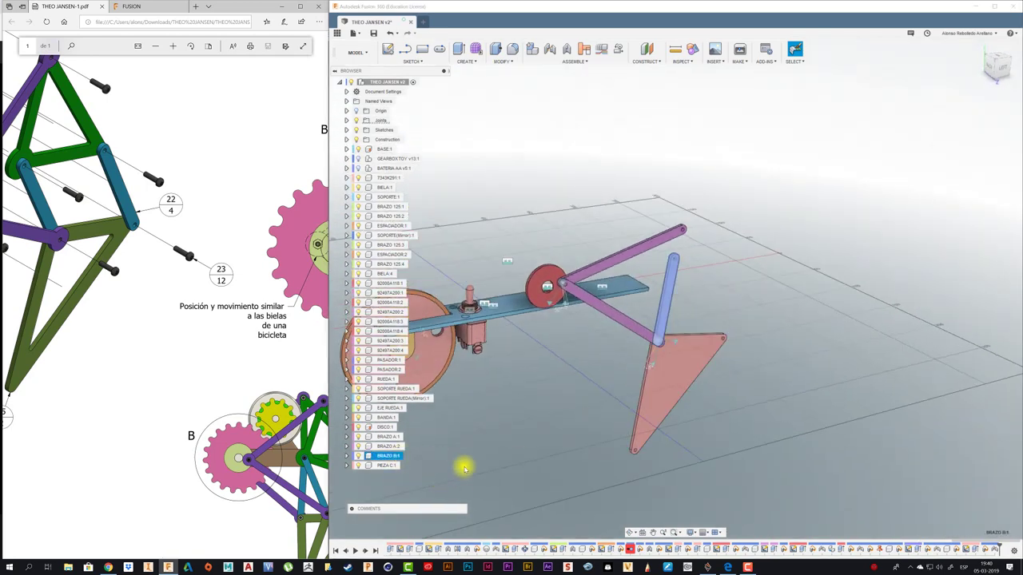
key(ctrl+v)
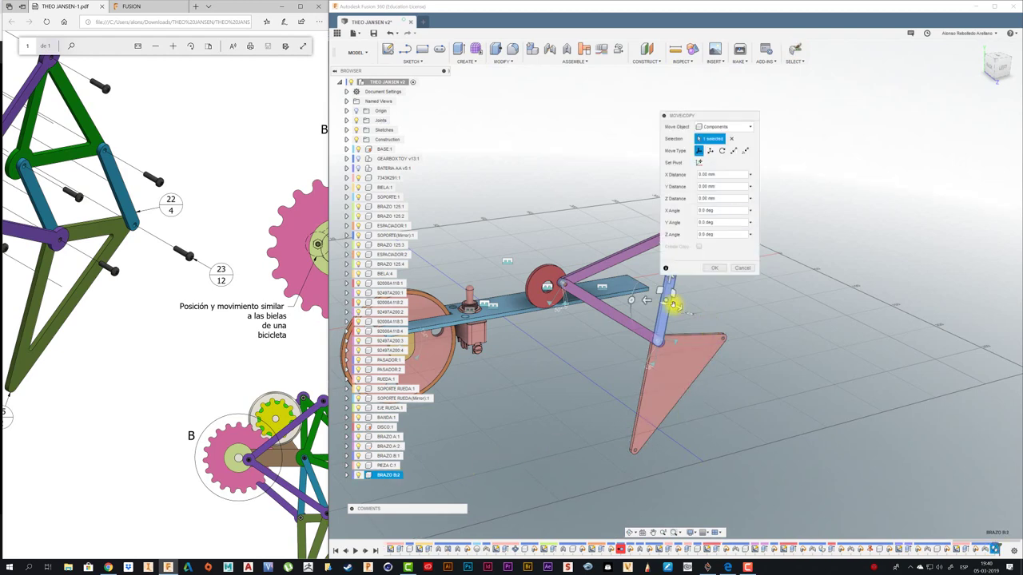
drag(643, 300, 704, 285)
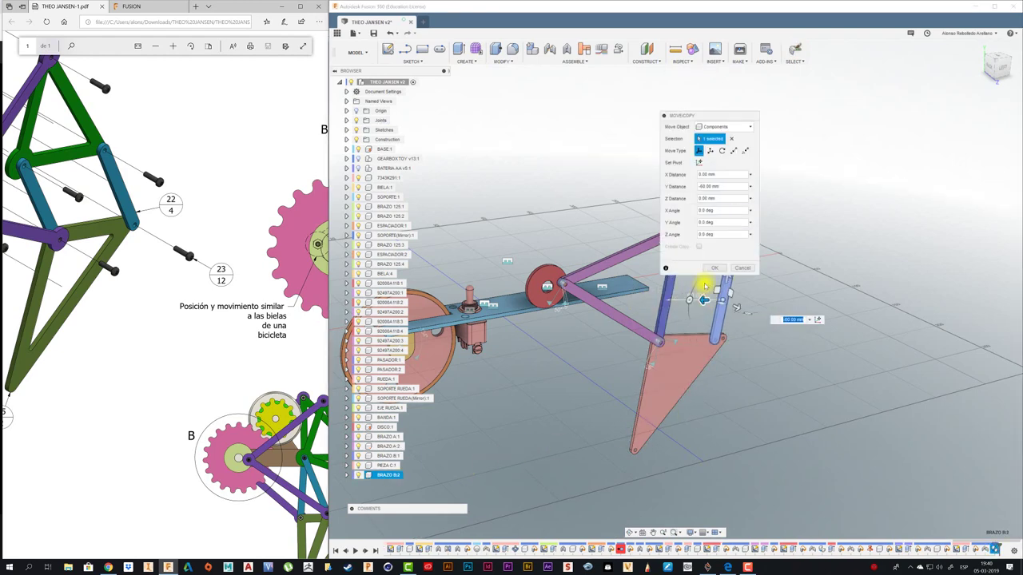
click(715, 269)
scroll(719, 311, up, 3)
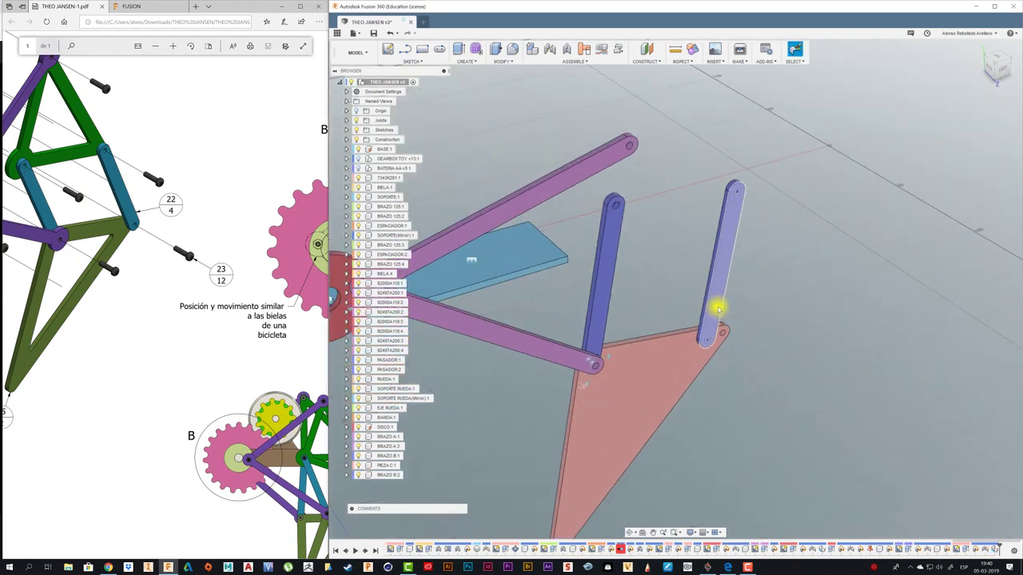
shift+middle_drag(773, 301, 648, 355)
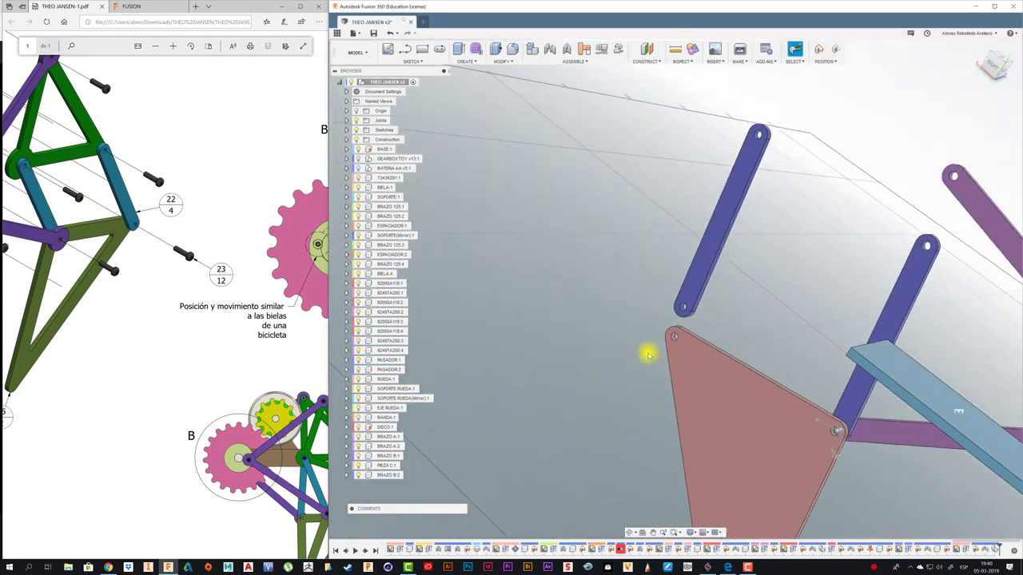
Step: Revolute-join the copied link's lower hole to the triangle's other upper corner hole
click(566, 297)
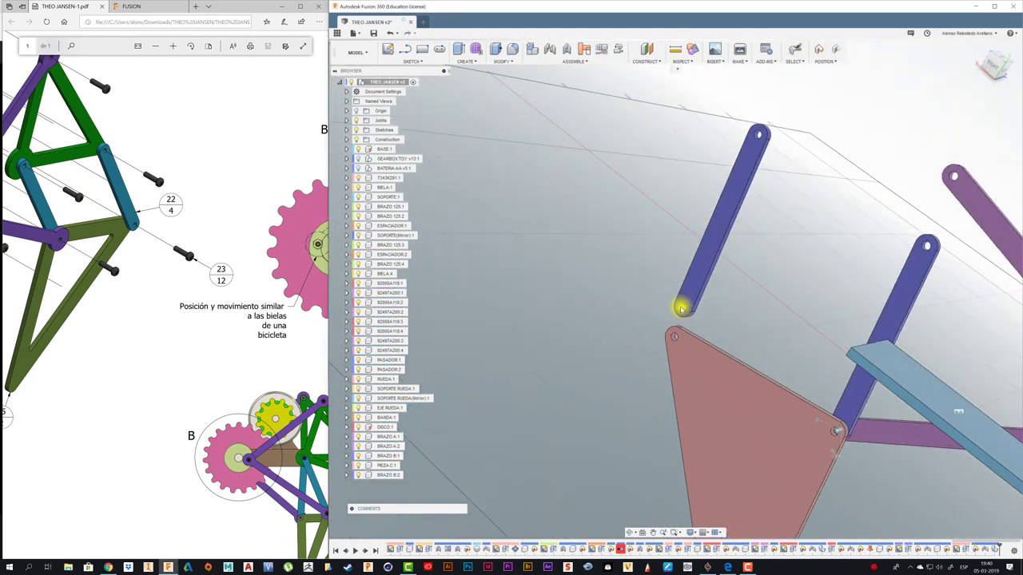
key(j)
click(681, 304)
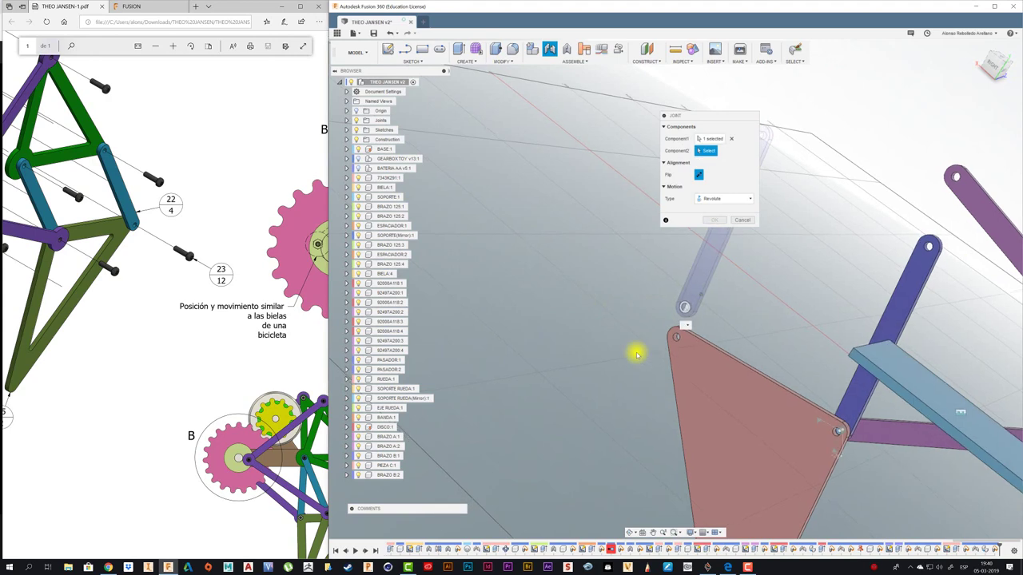
mouse_move(635, 349)
shift+middle_down()
mouse_move(679, 358)
mouse_move(660, 322)
shift+middle_up()
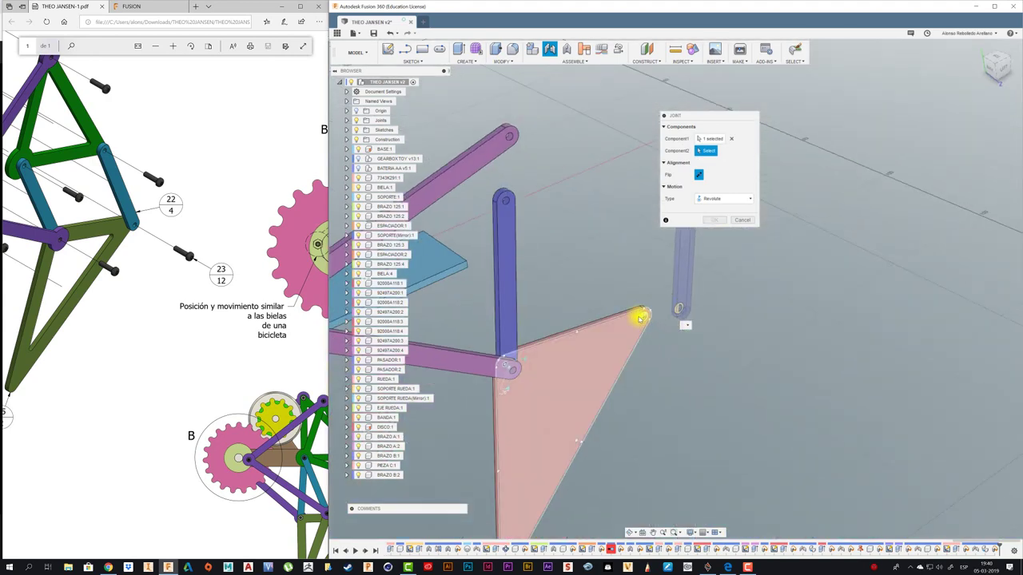
click(643, 316)
click(697, 272)
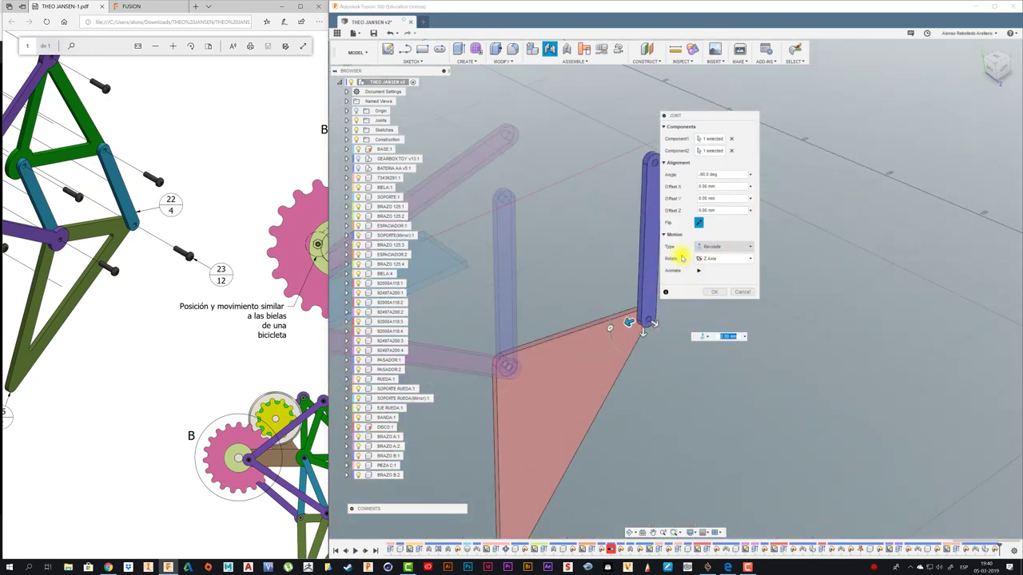
click(715, 292)
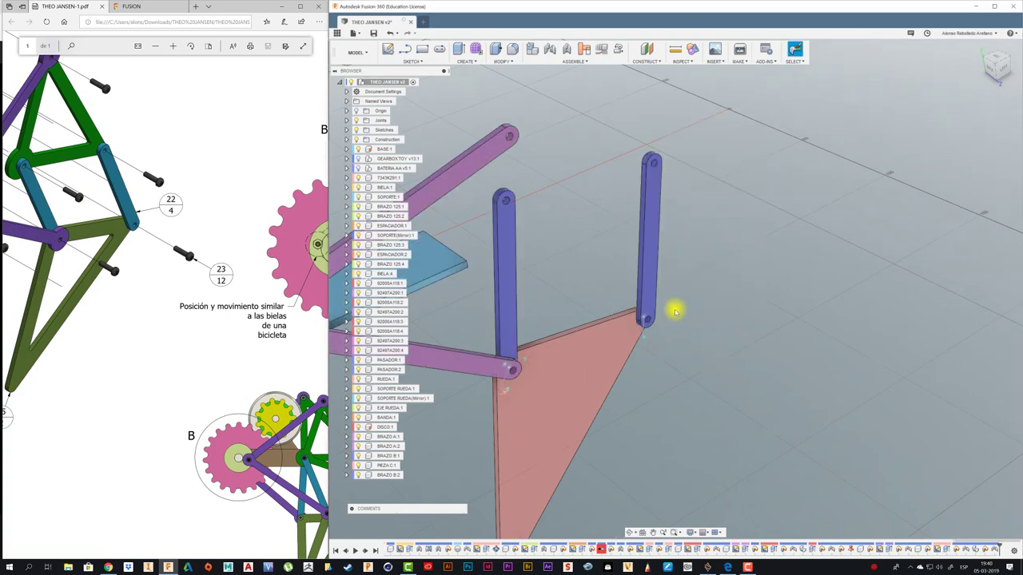
shift+middle_drag(676, 308, 651, 377)
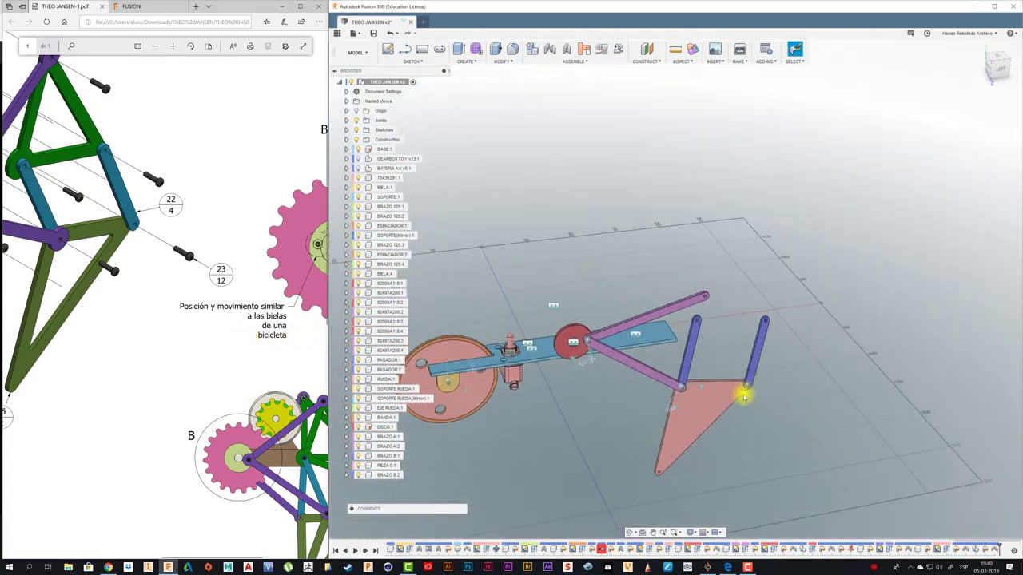
scroll(260, 336, up, 2)
scroll(260, 336, up, 3)
ctrl+scroll(261, 335, down, 1)
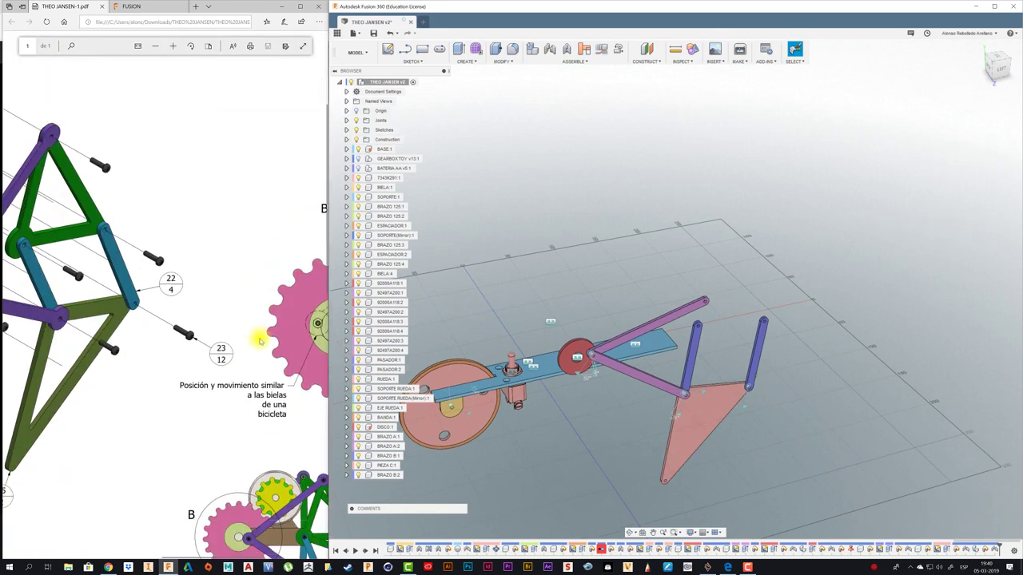
ctrl+scroll(261, 336, down, 1)
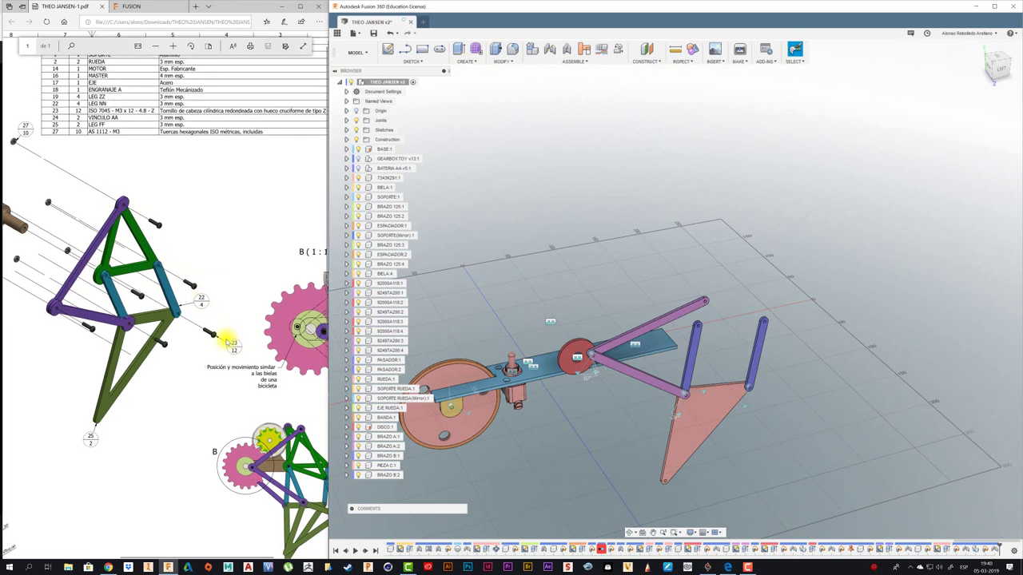
ctrl+scroll(226, 335, down, 1)
scroll(227, 335, down, 2)
ctrl+scroll(298, 322, up, 1)
ctrl+scroll(297, 322, up, 1)
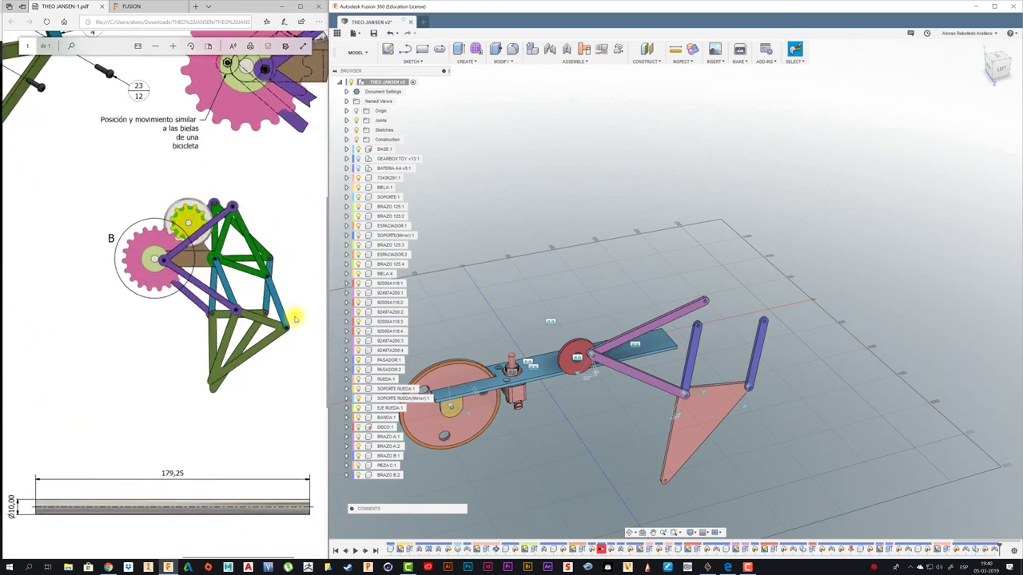
ctrl+scroll(292, 313, up, 1)
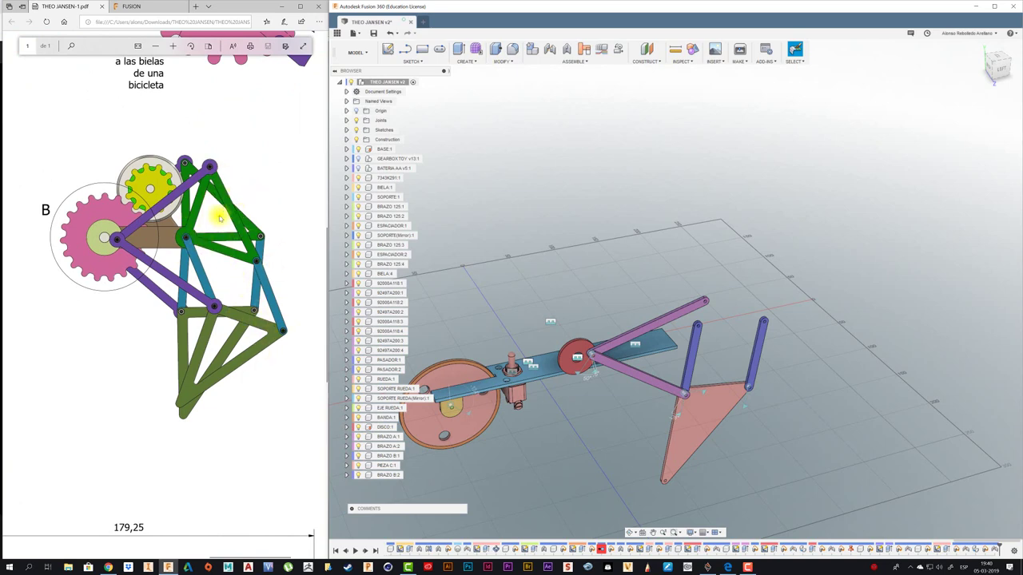
mouse_move(759, 351)
shift+middle_down()
mouse_move(687, 329)
mouse_move(737, 338)
mouse_move(612, 384)
shift+middle_up()
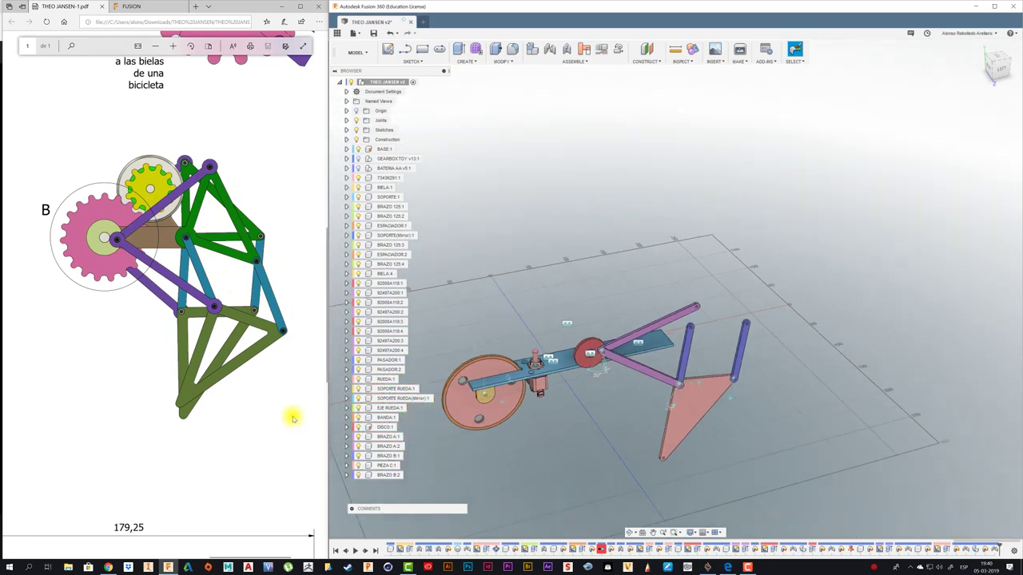
ctrl+scroll(292, 416, up, 2)
ctrl+scroll(275, 409, down, 1)
ctrl+scroll(256, 398, down, 2)
ctrl+scroll(244, 393, down, 2)
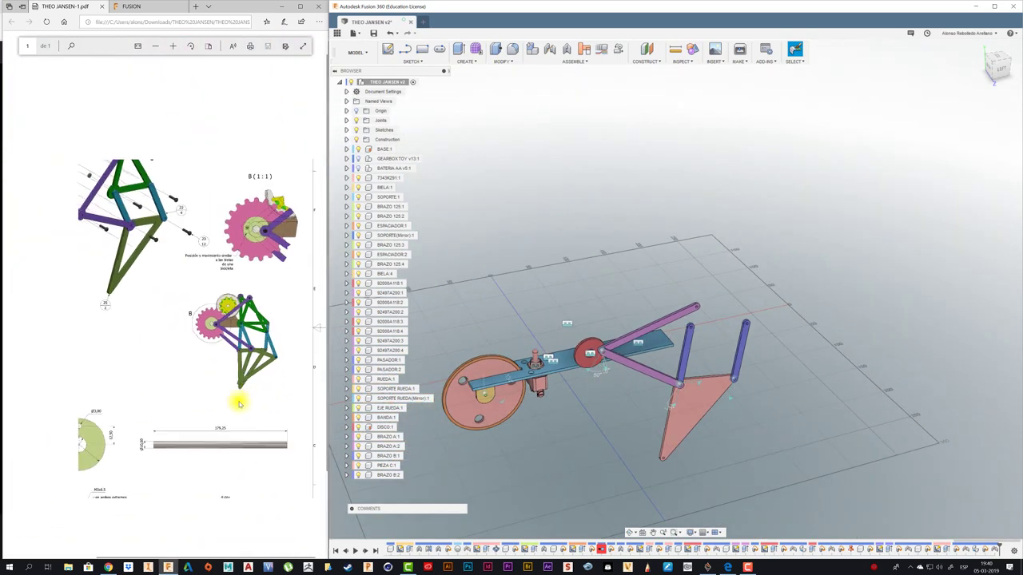
ctrl+scroll(128, 423, up, 2)
ctrl+scroll(18, 406, up, 1)
ctrl+scroll(19, 439, up, 2)
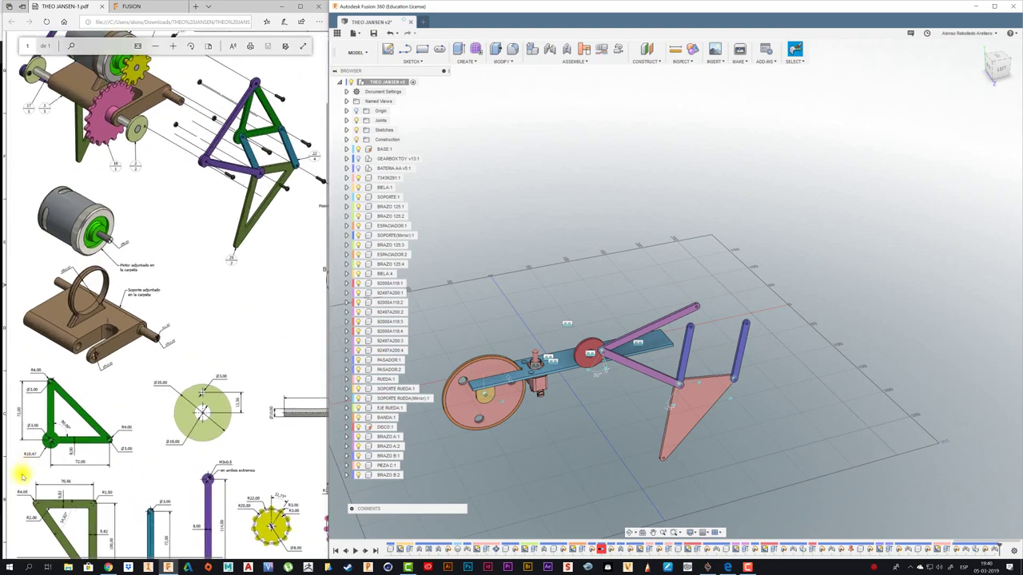
ctrl+scroll(20, 475, up, 1)
ctrl+scroll(20, 480, up, 1)
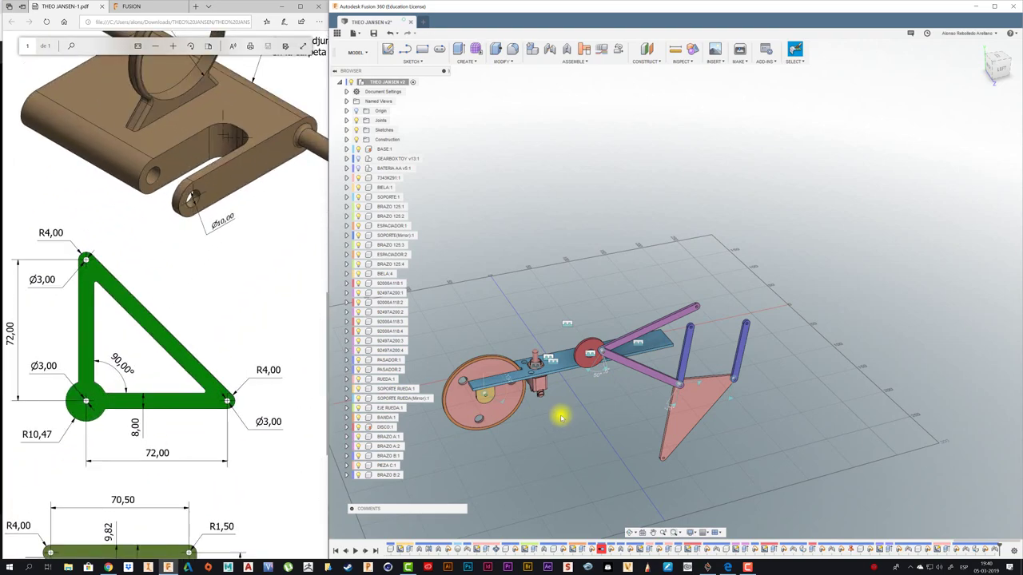
scroll(263, 285, up, 2)
scroll(263, 283, up, 2)
scroll(262, 281, up, 3)
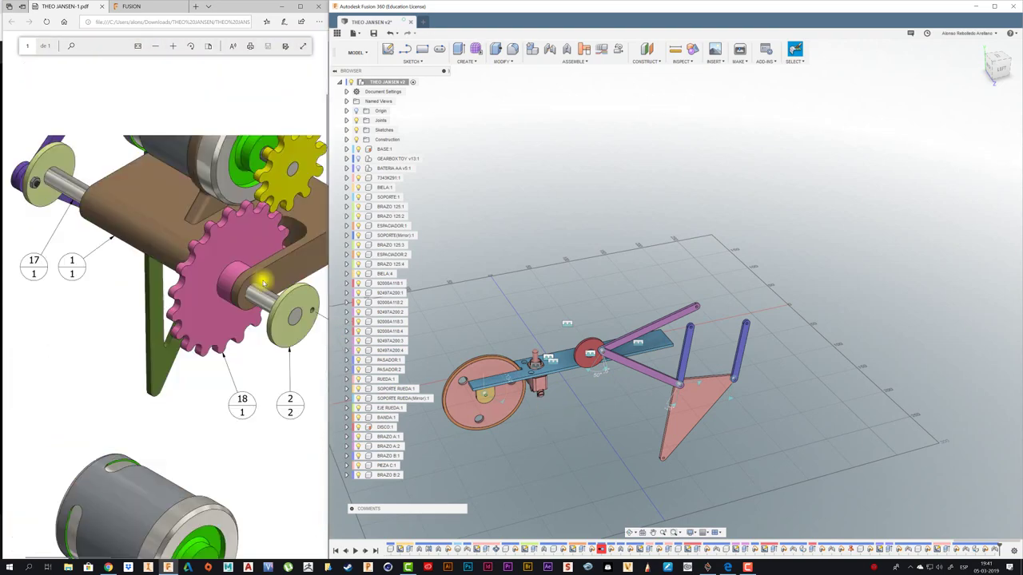
scroll(263, 281, up, 1)
scroll(263, 281, up, 2)
scroll(263, 281, down, 5)
scroll(263, 281, down, 5)
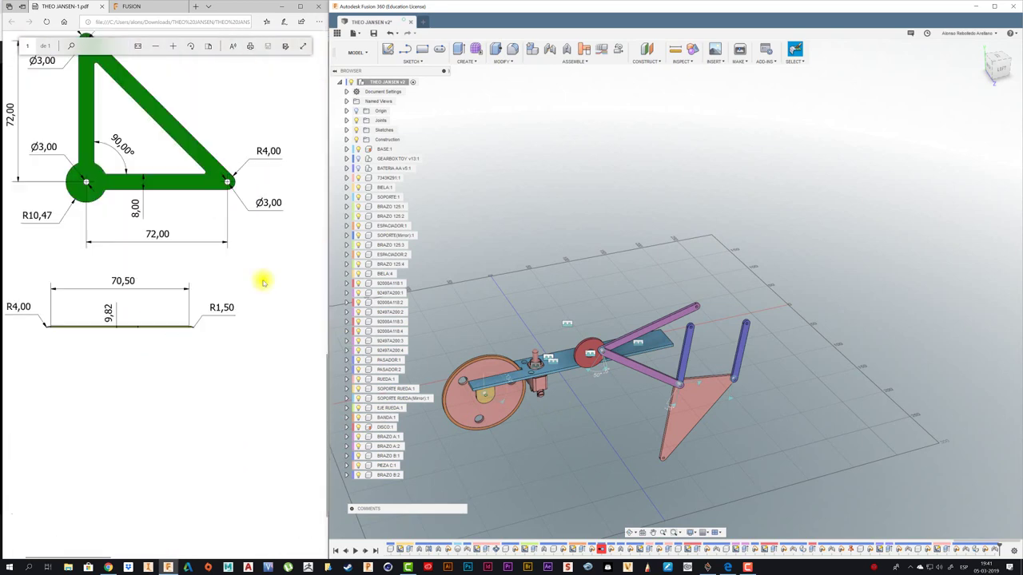
scroll(263, 278, up, 2)
scroll(263, 274, up, 1)
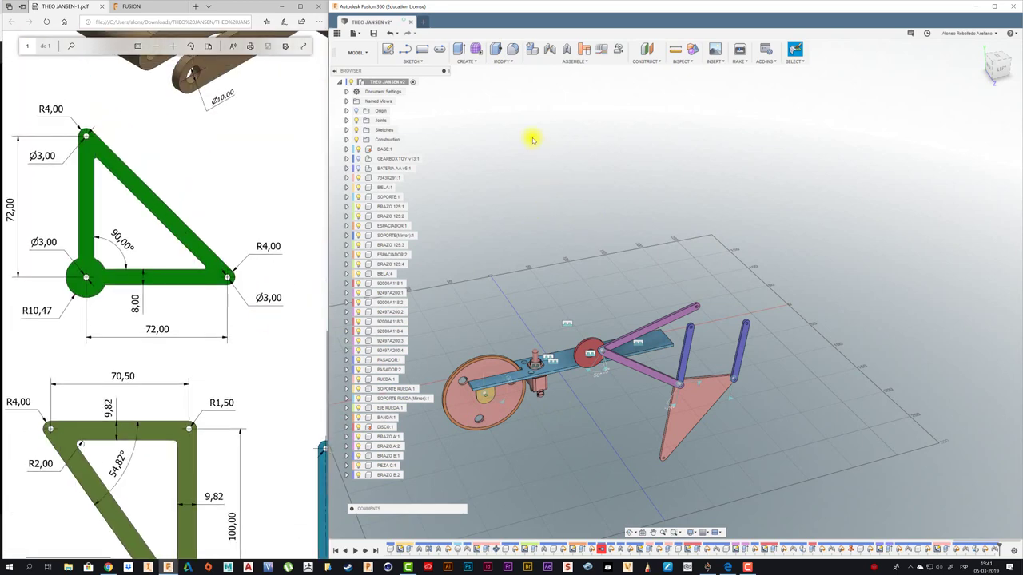
Step: Add a new empty component to the root assembly and sketch on the triangular plate's face
right_click(391, 84)
click(414, 91)
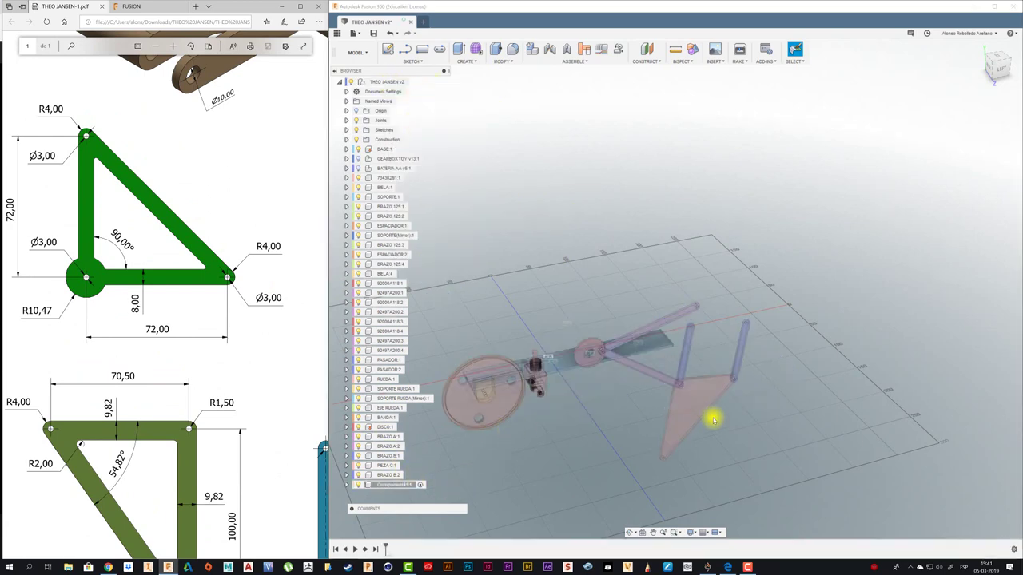
click(686, 416)
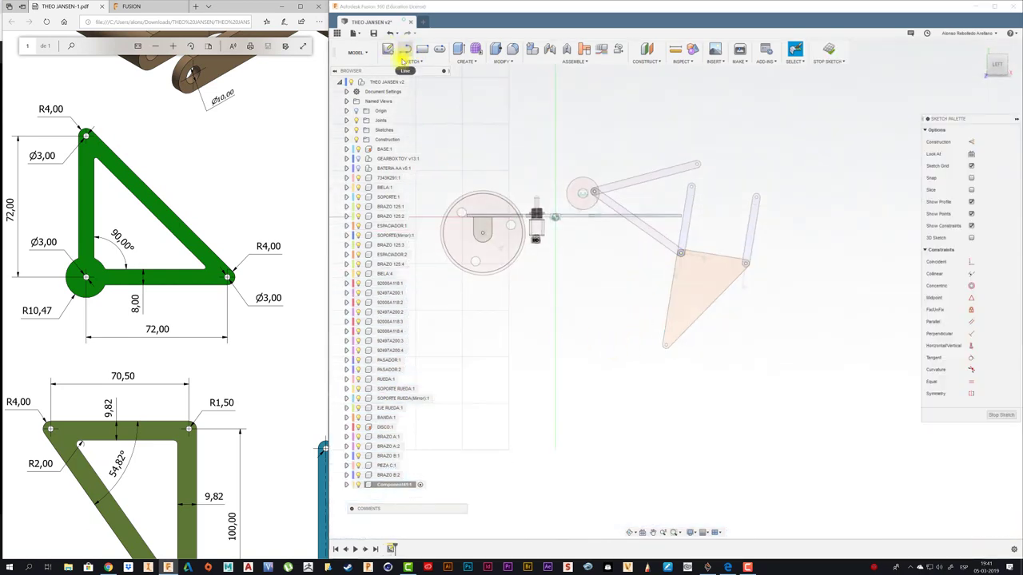
scroll(285, 292, down, 3)
scroll(269, 319, up, 3)
Step: Draw a closed right triangle with a vertical left leg and horizontal bottom leg
scroll(269, 320, up, 3)
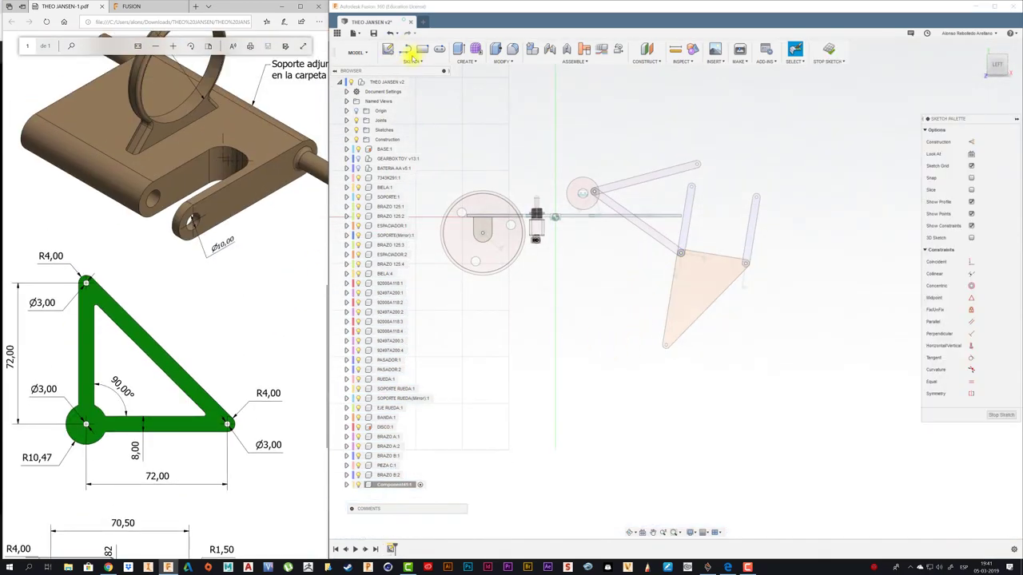
key(l)
click(499, 370)
click(501, 486)
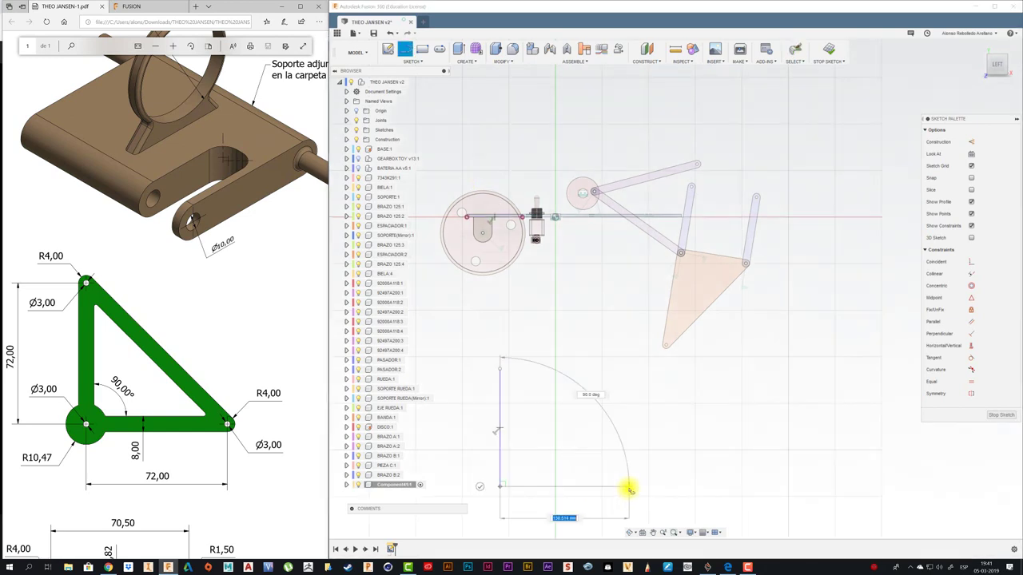
click(628, 486)
click(506, 371)
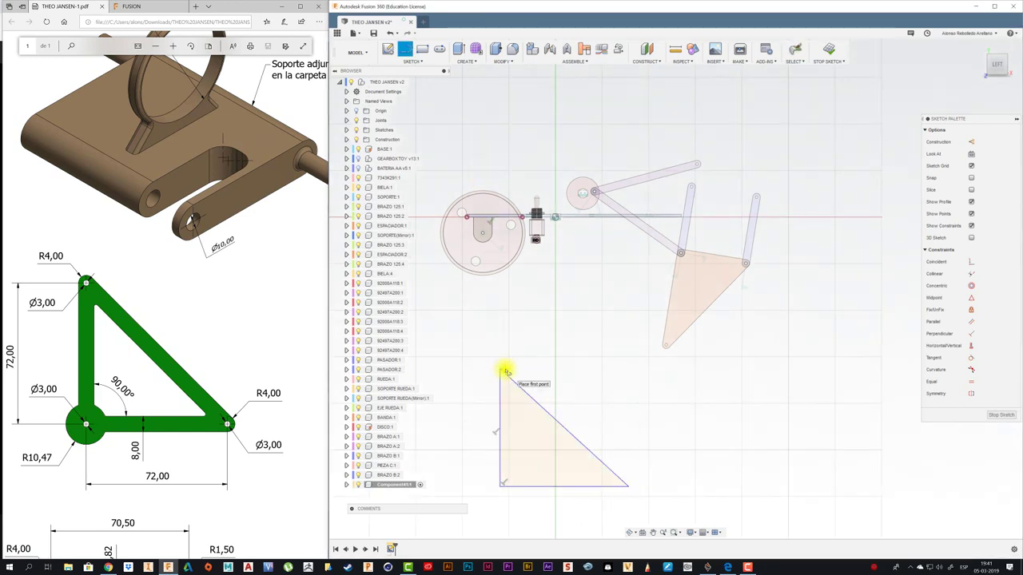
key(Escape)
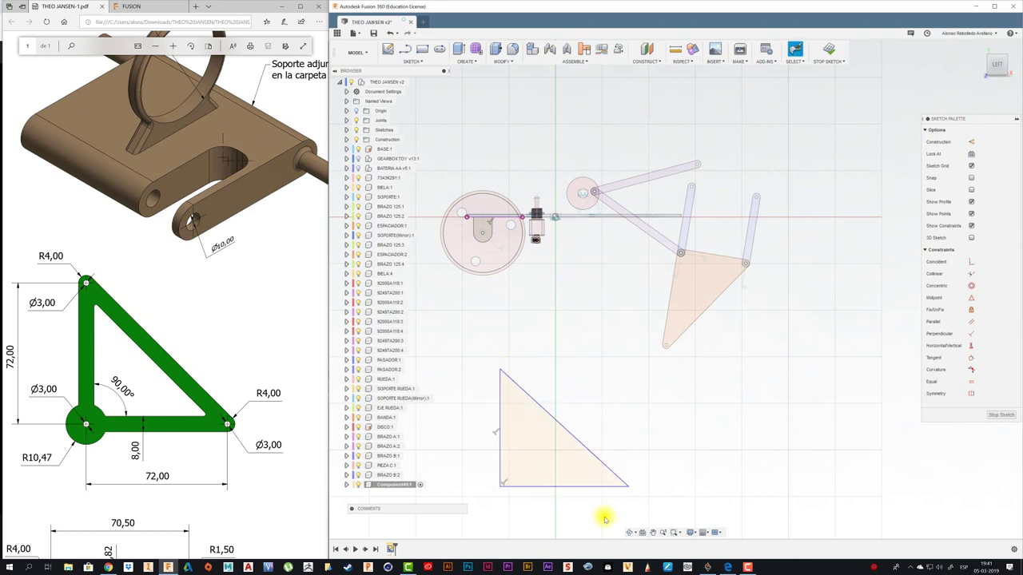
Step: Dimension the triangle's bottom and left legs to 72 mm each
click(570, 488)
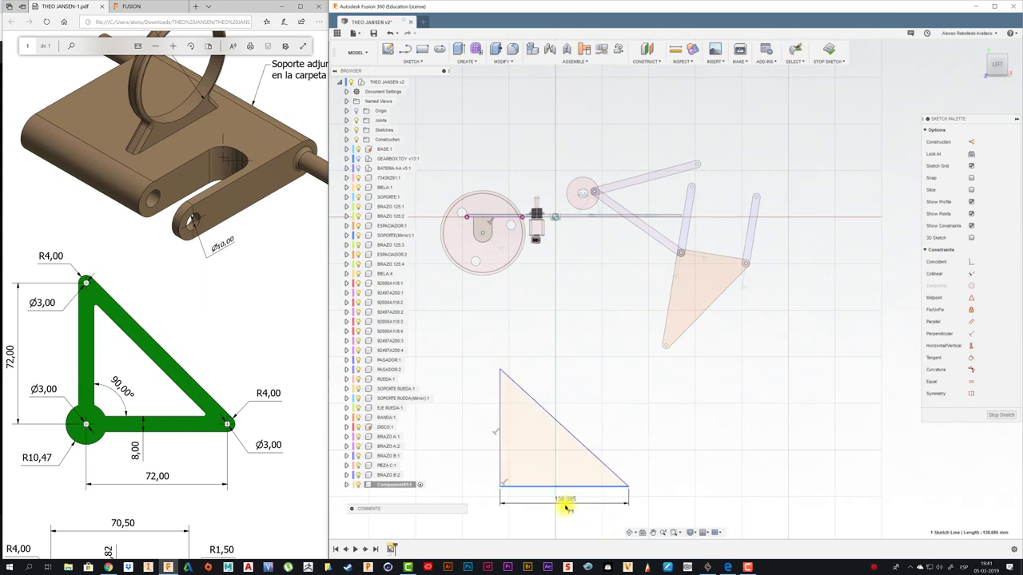
click(566, 508)
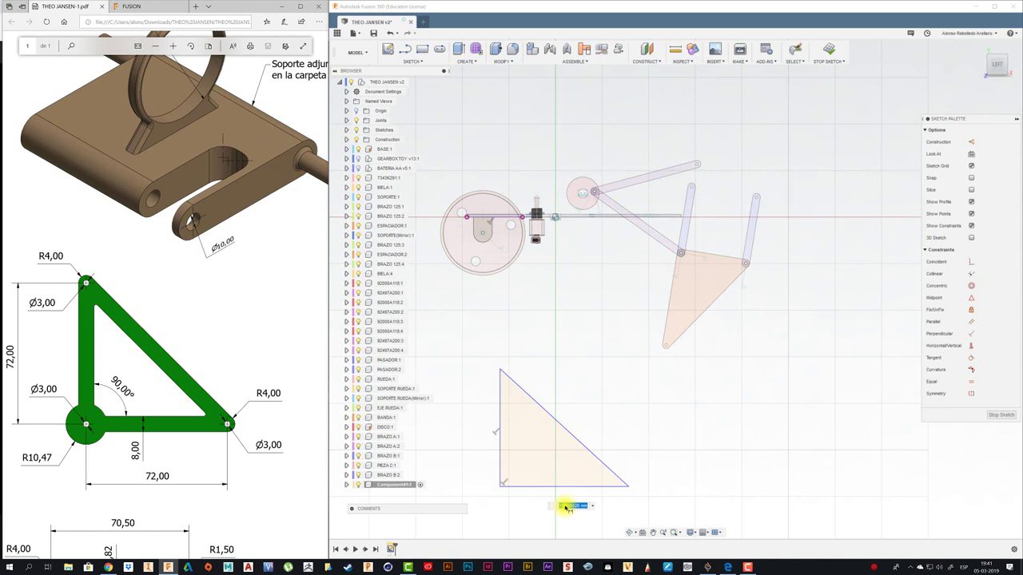
key(Return)
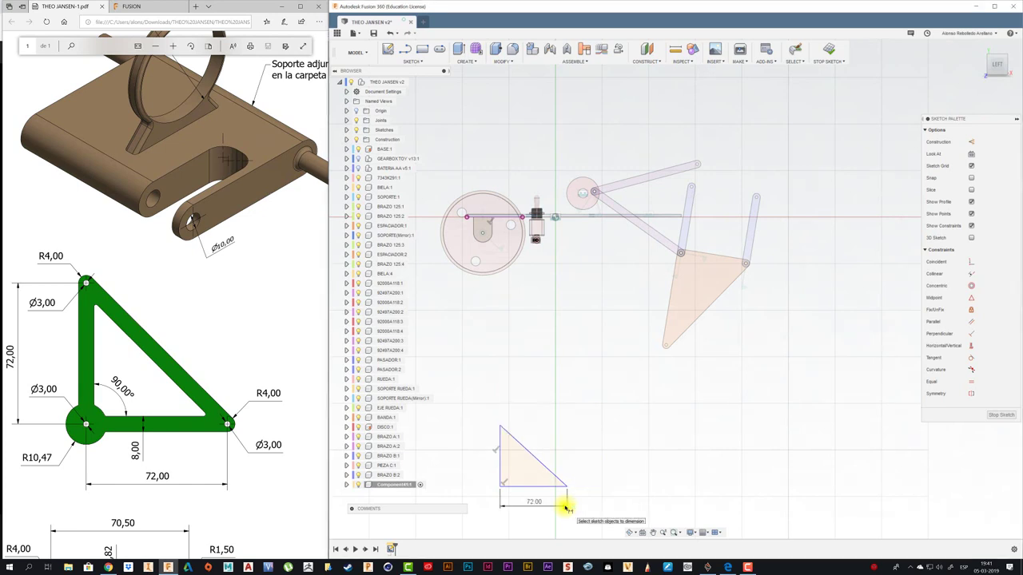
click(501, 472)
click(466, 465)
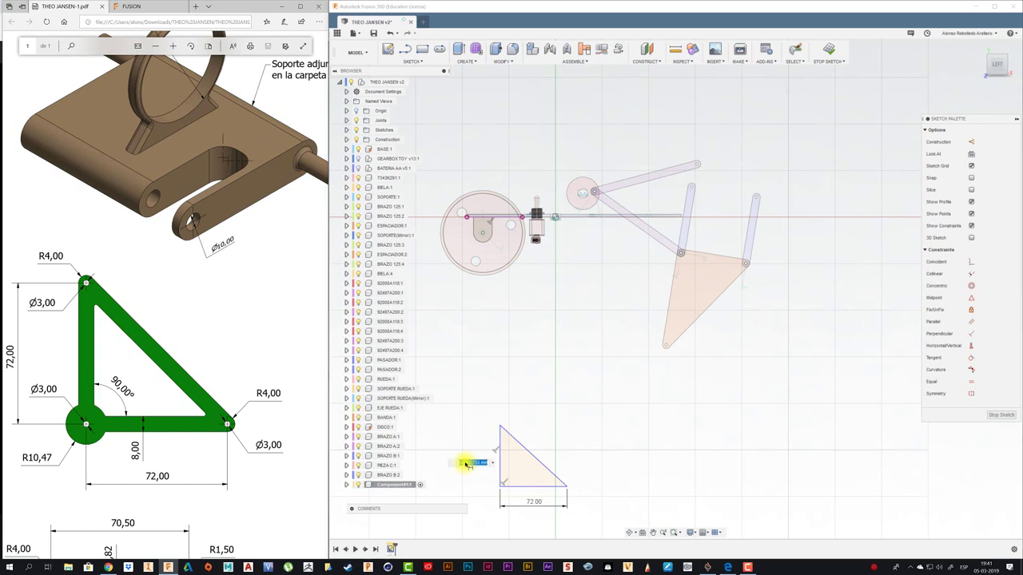
key(Return)
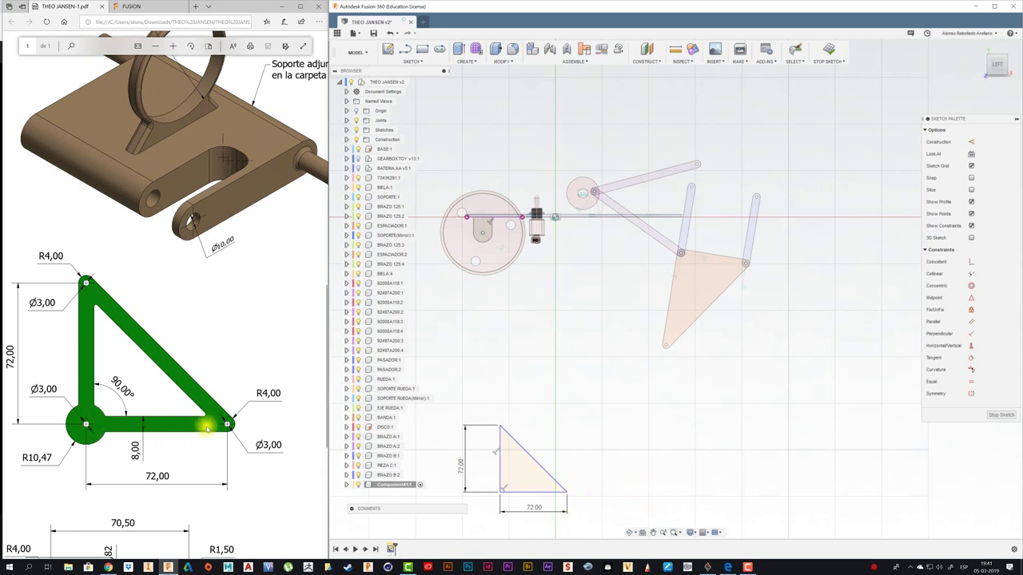
scroll(489, 516, up, 2)
scroll(489, 515, up, 2)
Step: Draw center circles at the lower-left, lower-right and top corners of the triangle
scroll(489, 515, up, 1)
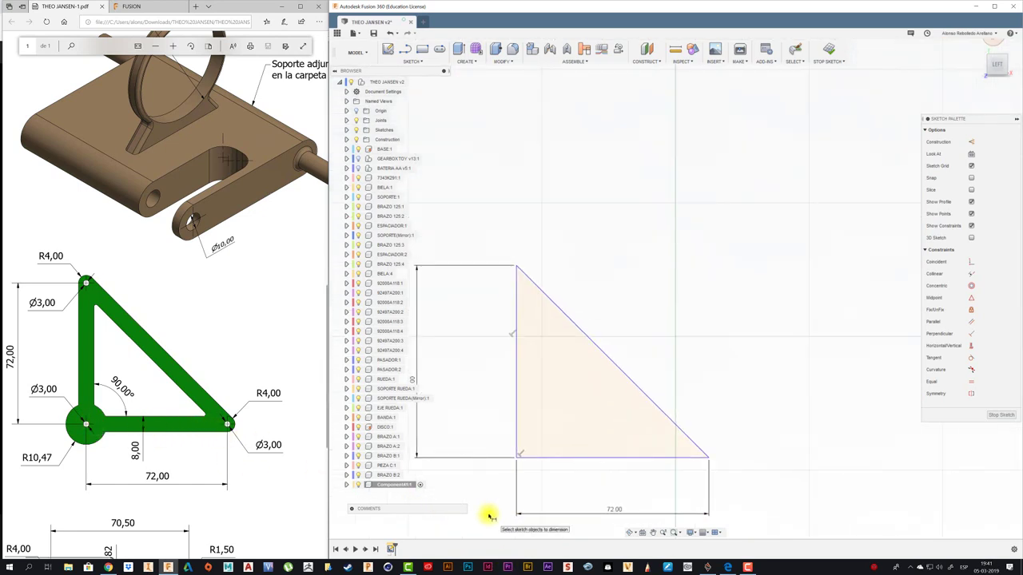
key(c)
click(516, 457)
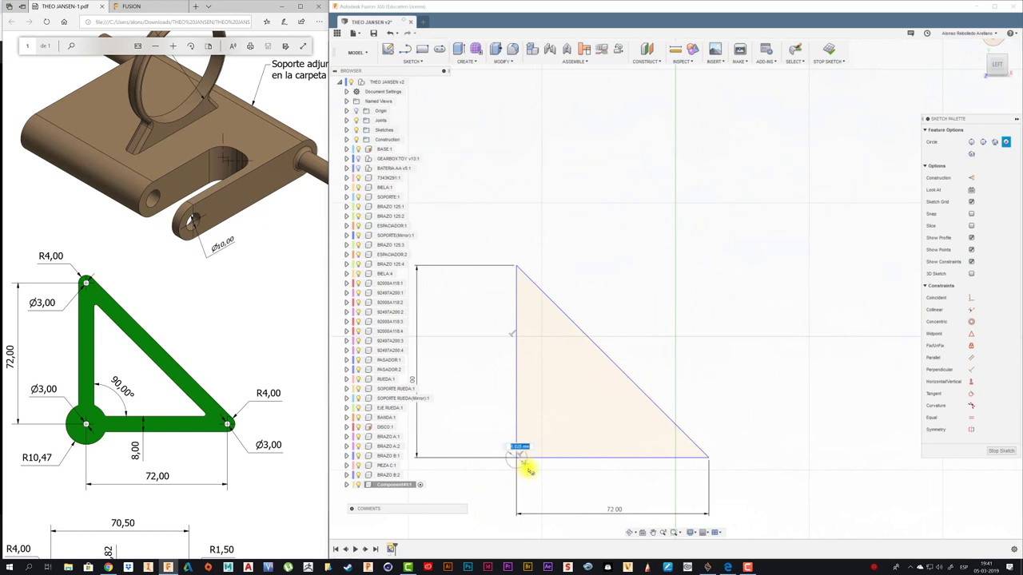
click(708, 459)
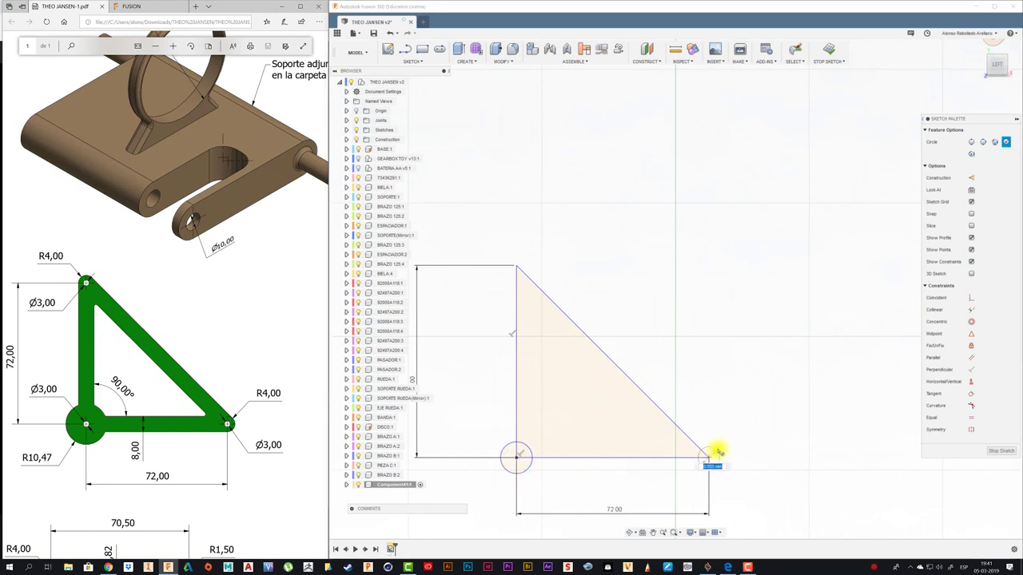
click(516, 266)
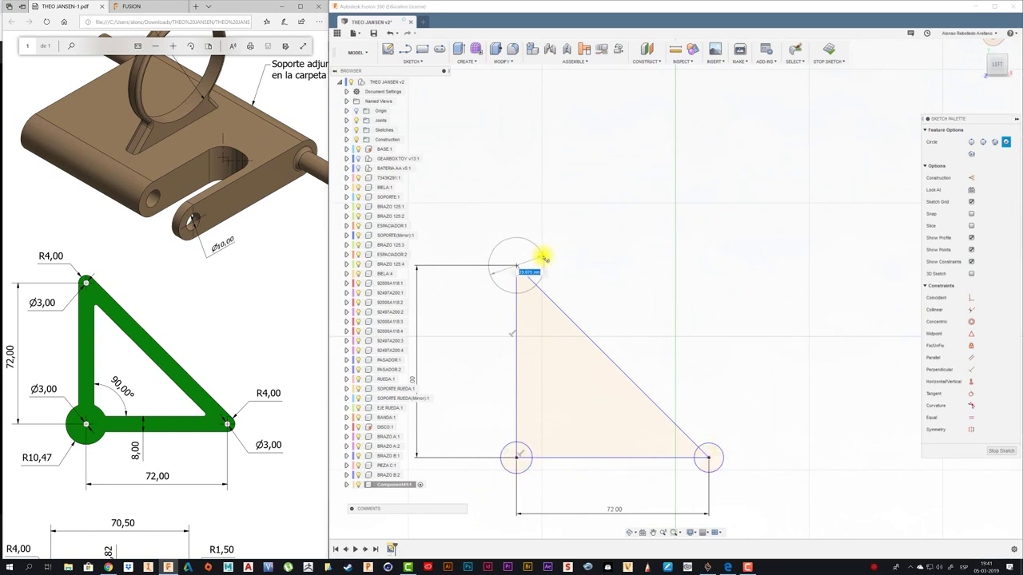
key(Escape)
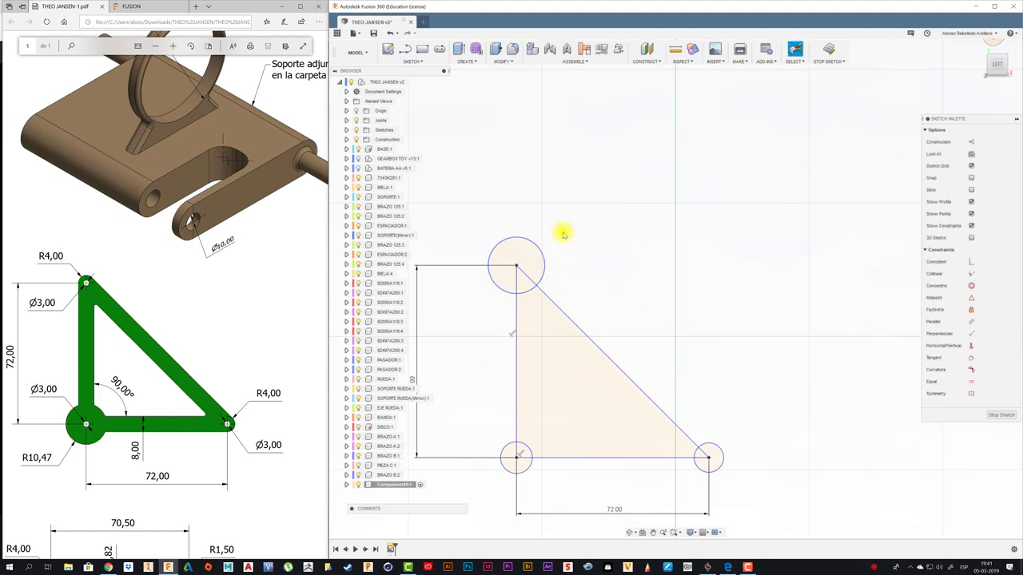
Step: Dimension the top, lower-left and lower-right circles to 3 mm diameter
click(539, 254)
click(570, 274)
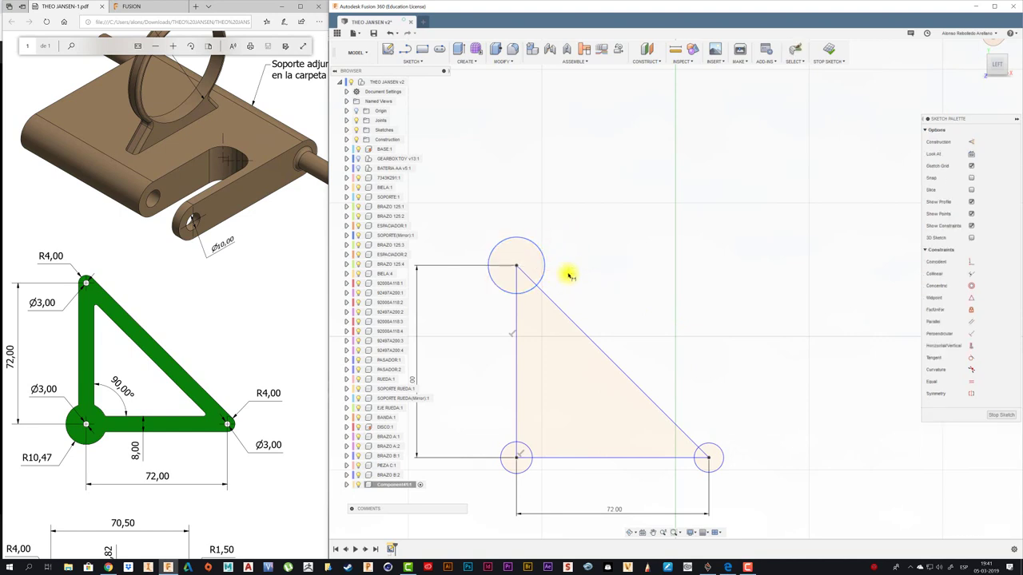
key(Return)
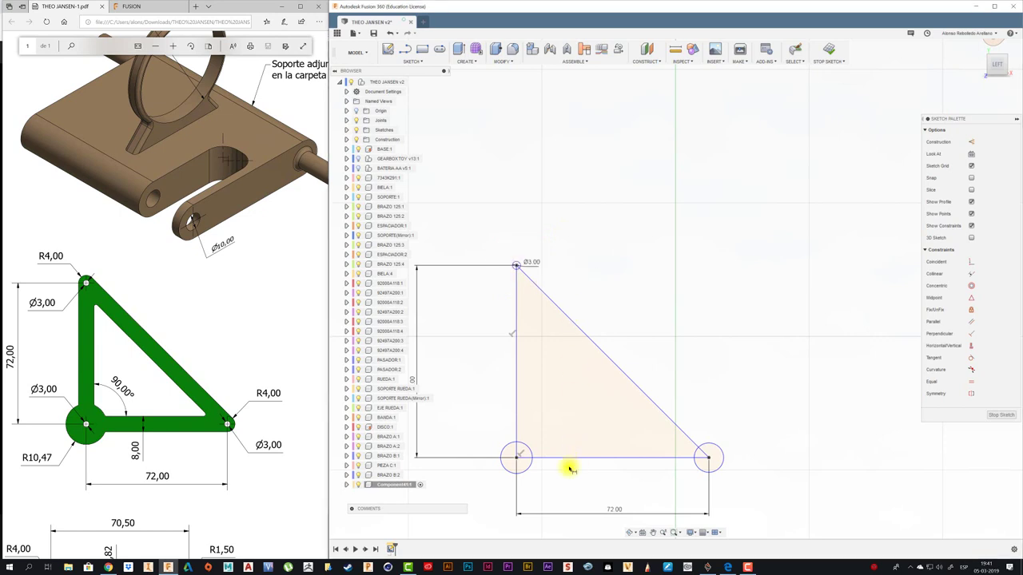
click(529, 468)
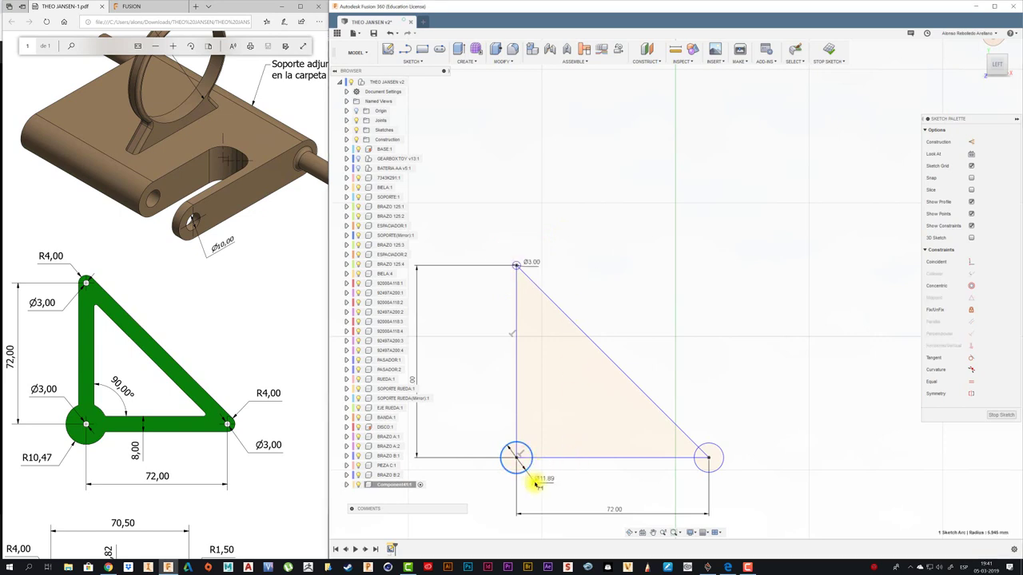
click(536, 483)
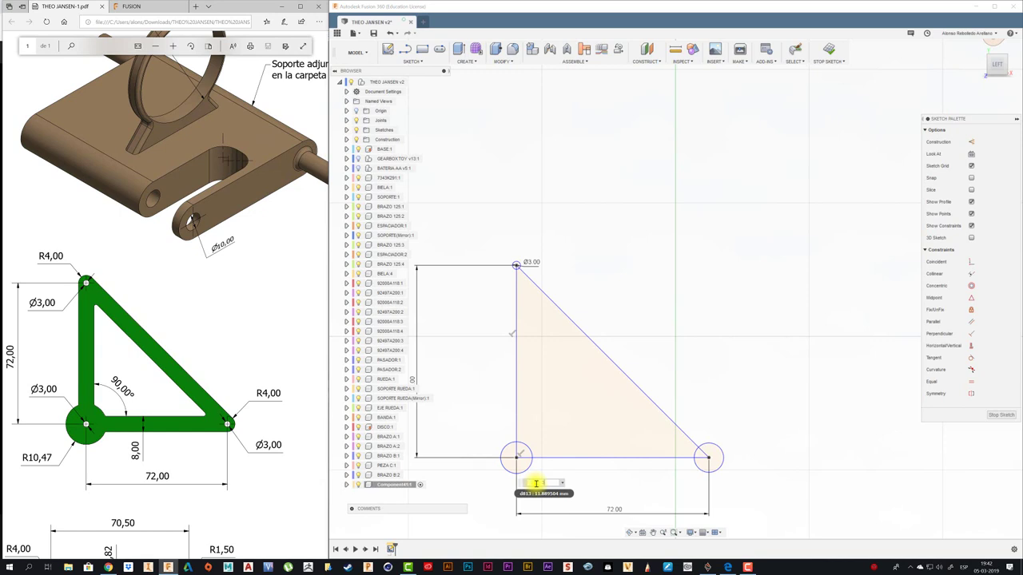
key(Return)
click(717, 471)
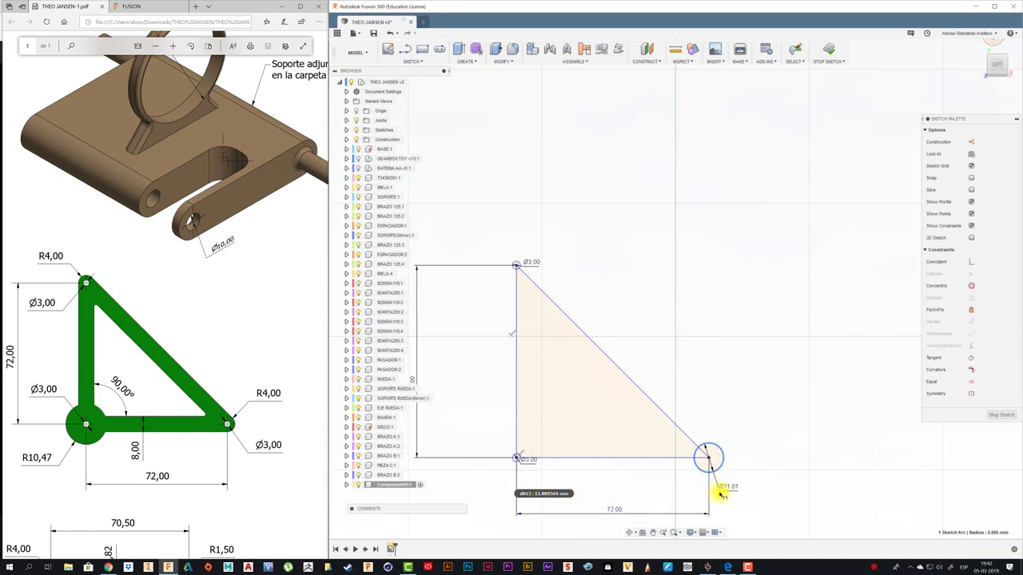
click(721, 494)
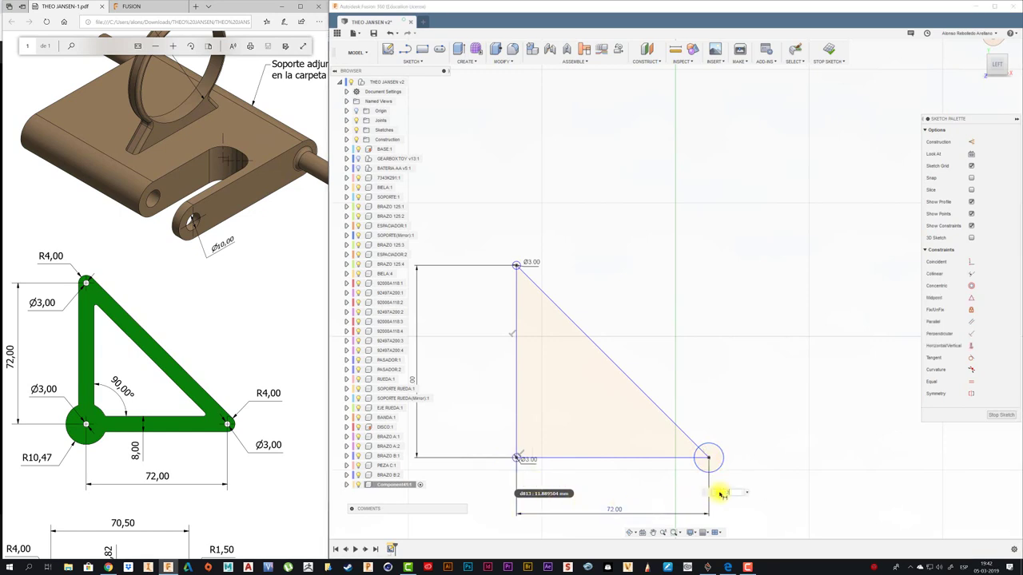
key(Return)
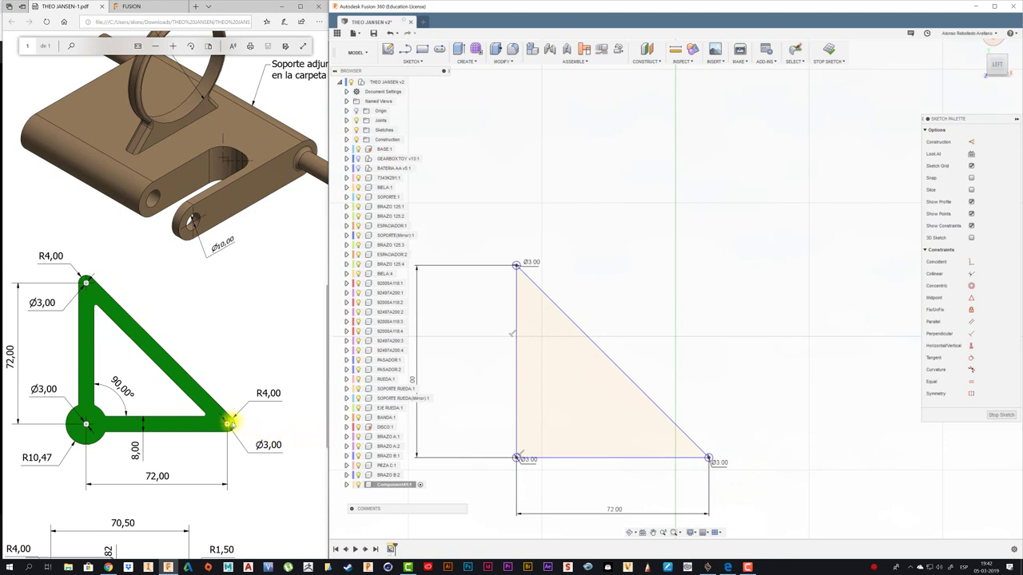
Step: Add outer circles centred on the bottom-right vertex and the top vertex
key(c)
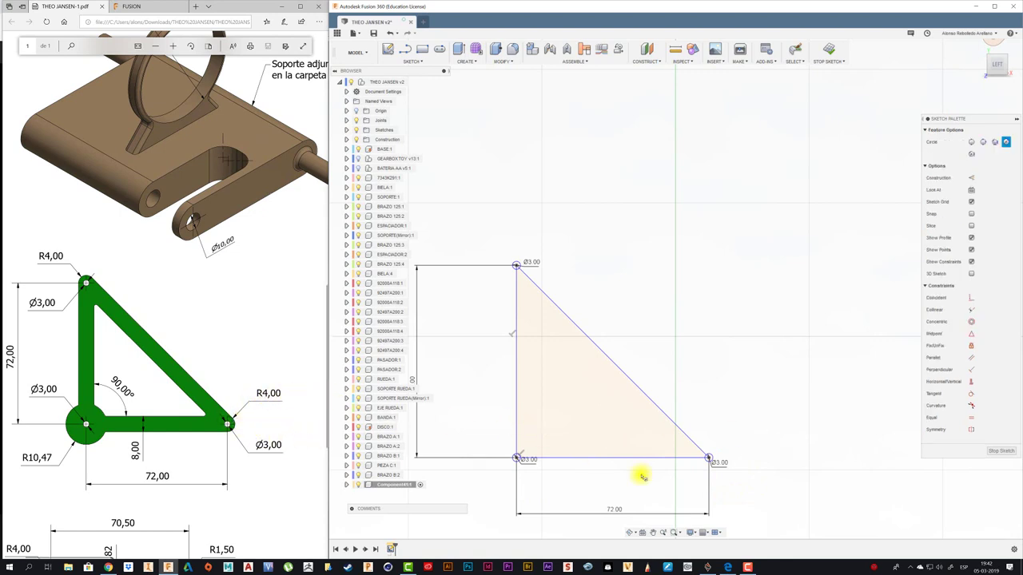
scroll(719, 465, up, 3)
click(701, 455)
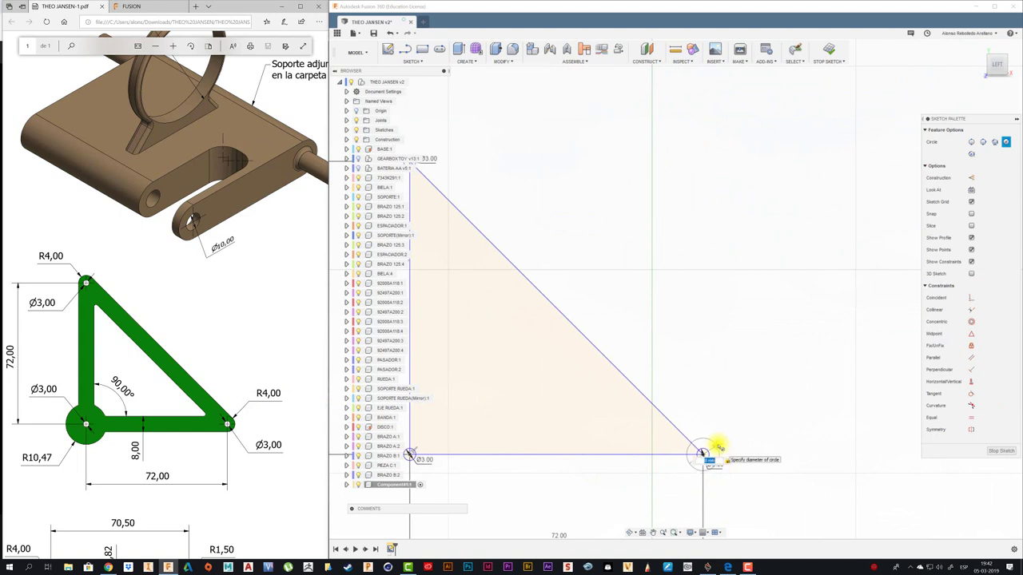
key(Return)
key(Escape)
scroll(706, 425, down, 4)
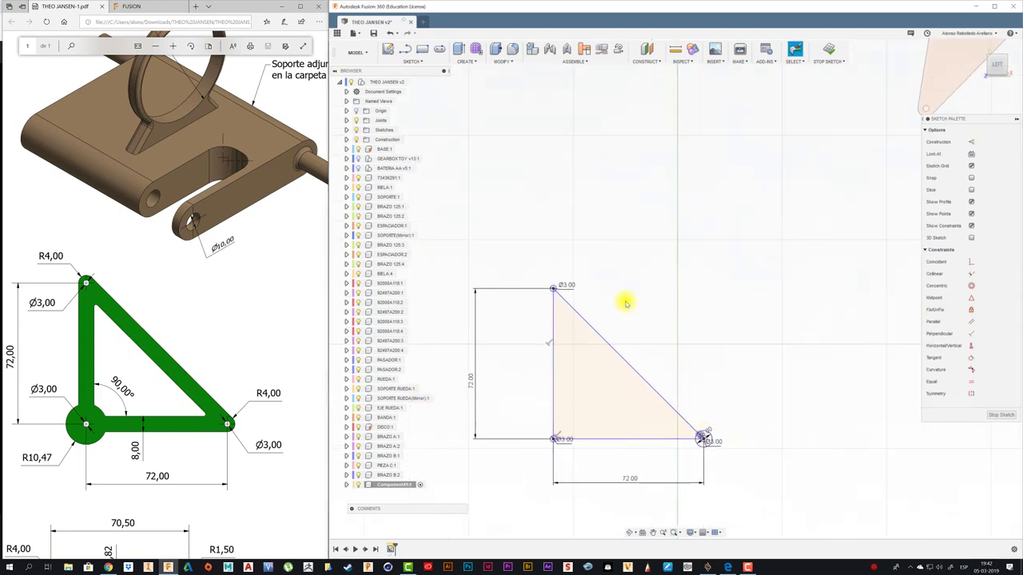
scroll(618, 320, up, 3)
key(c)
scroll(515, 284, up, 1)
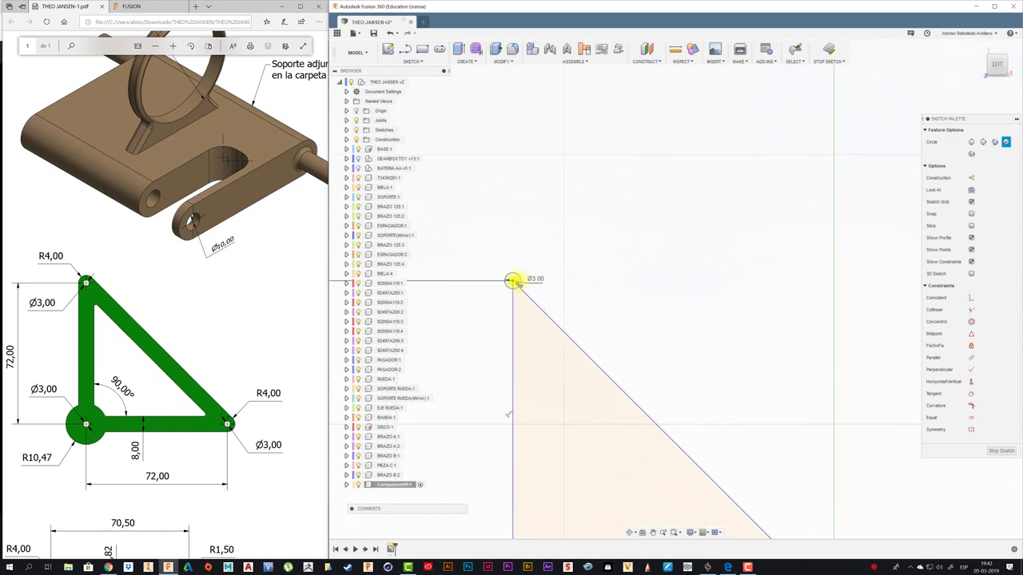
click(512, 281)
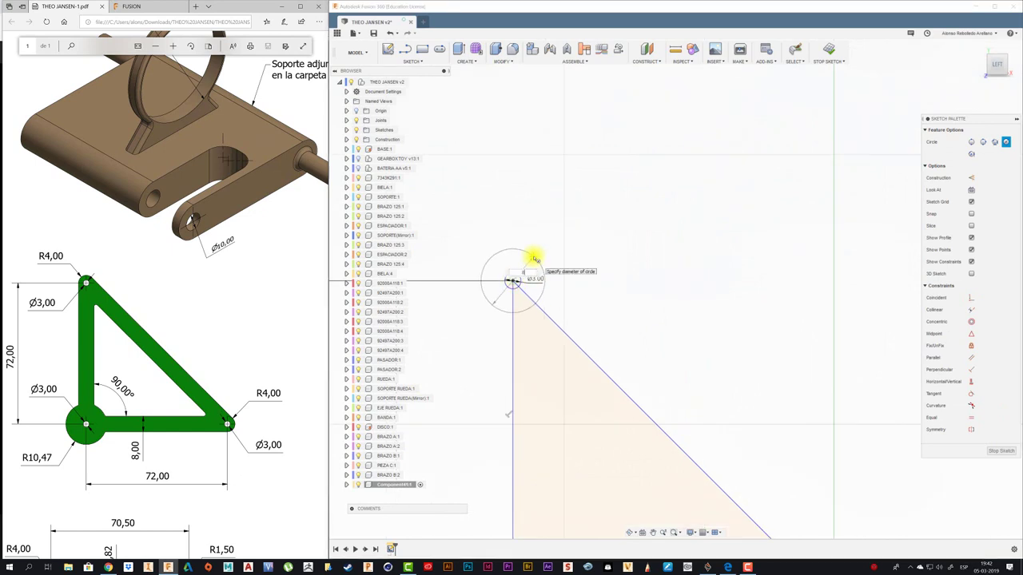
text(3)
key(Return)
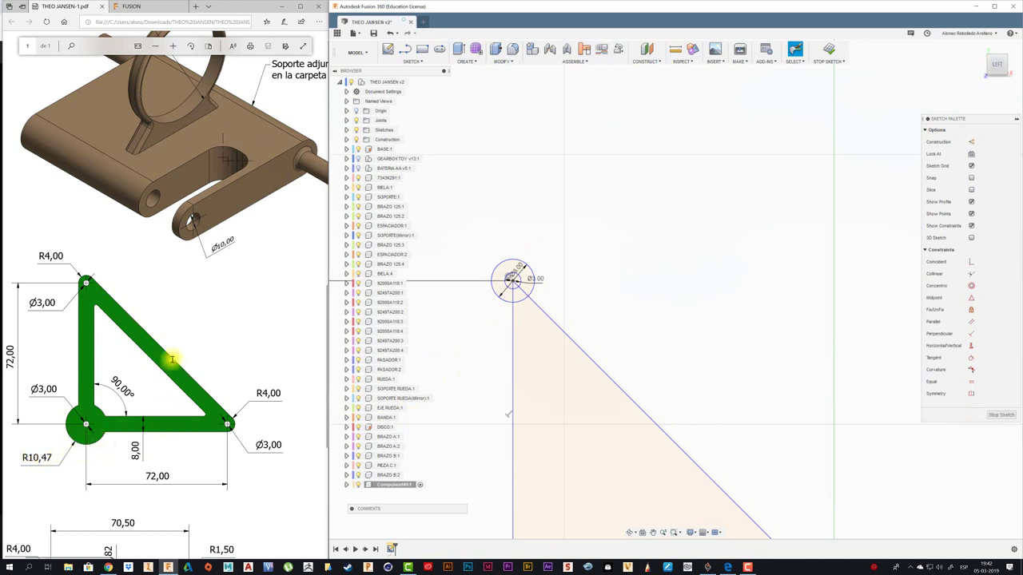
ctrl+scroll(172, 360, down, 2)
ctrl+scroll(171, 357, down, 2)
ctrl+scroll(171, 352, down, 1)
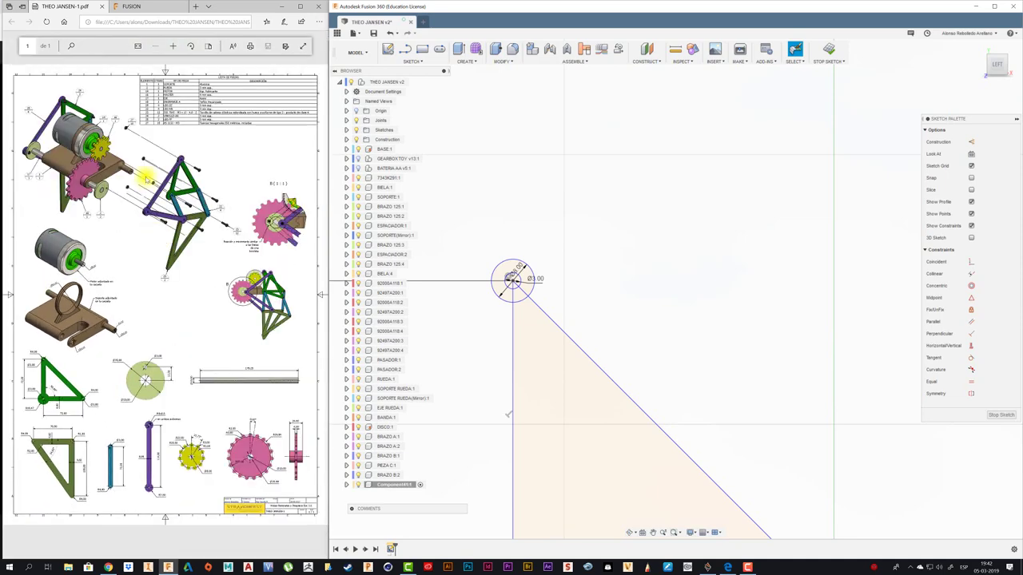
ctrl+scroll(146, 179, up, 2)
ctrl+scroll(189, 185, up, 2)
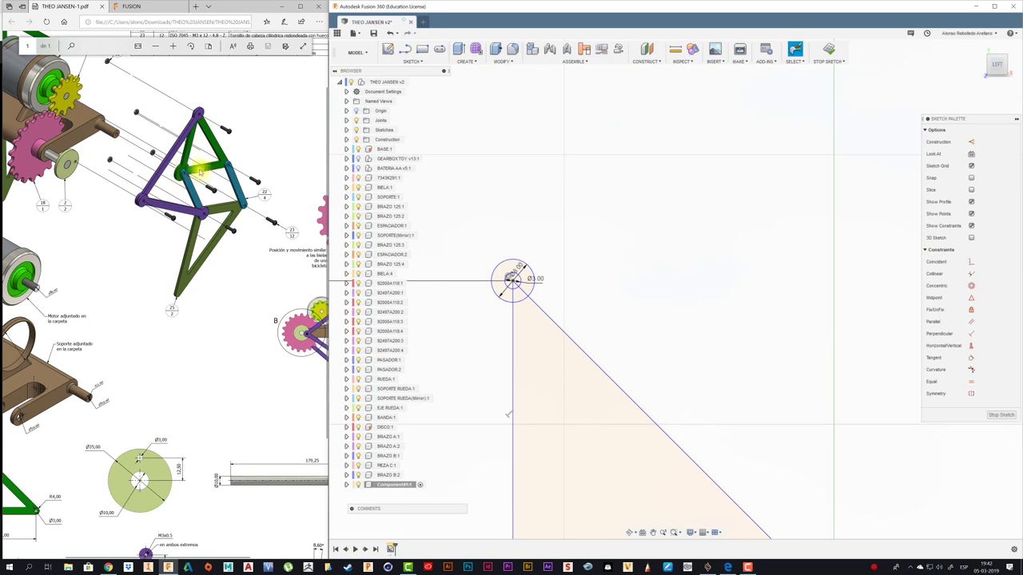
ctrl+scroll(215, 280, down, 2)
ctrl+scroll(199, 354, down, 2)
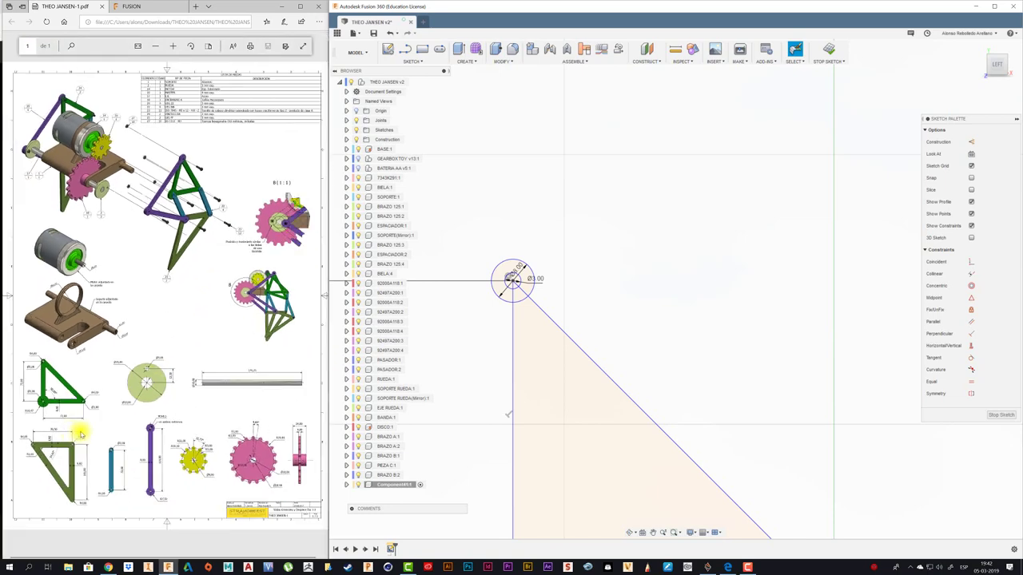
ctrl+scroll(32, 478, up, 3)
ctrl+scroll(32, 478, up, 2)
scroll(588, 259, down, 2)
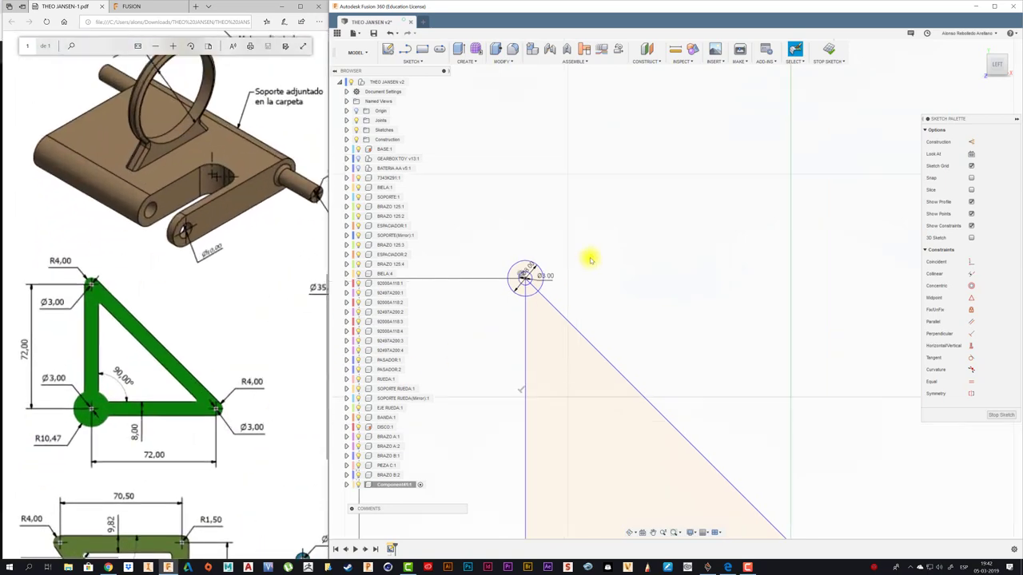
scroll(584, 274, down, 2)
scroll(571, 484, up, 1)
scroll(570, 488, up, 2)
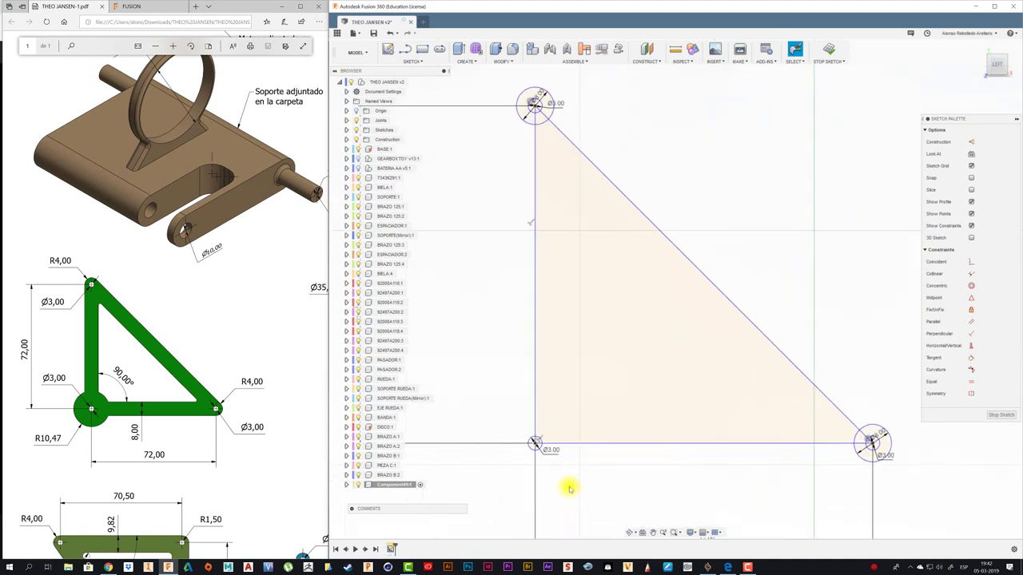
Step: Draw an outer circle centred on the triangle's lower-left vertex
key(c)
click(533, 443)
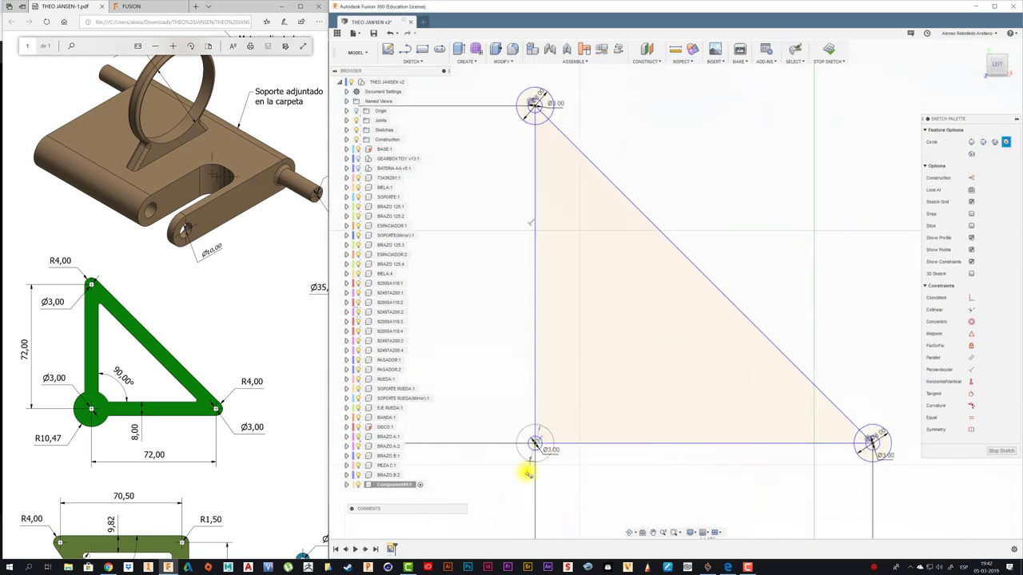
key(Return)
key(Escape)
Step: Draw outer edge lines along the base, left side and hypotenuse, then finish the sketch for extrusion
key(l)
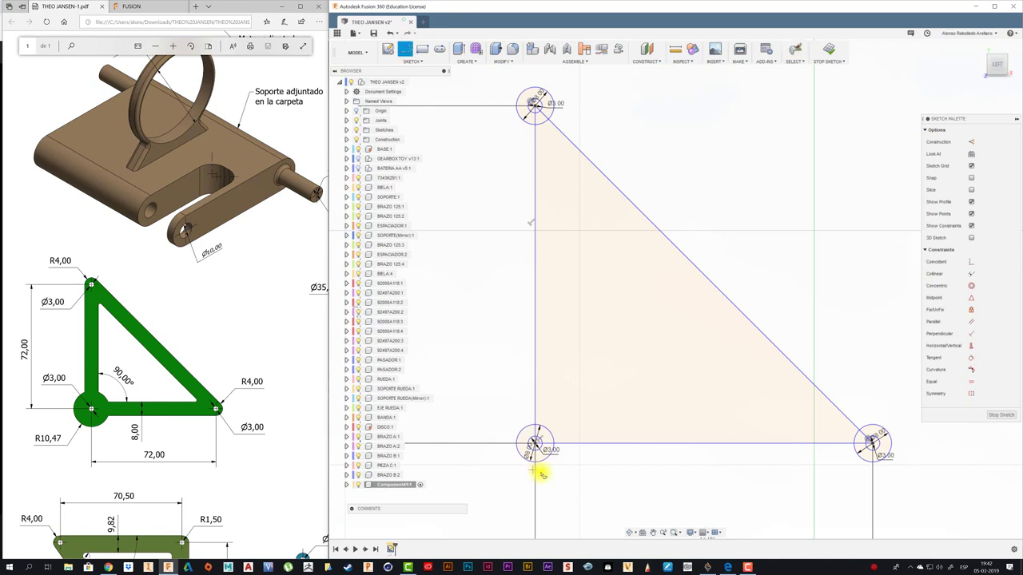
click(535, 462)
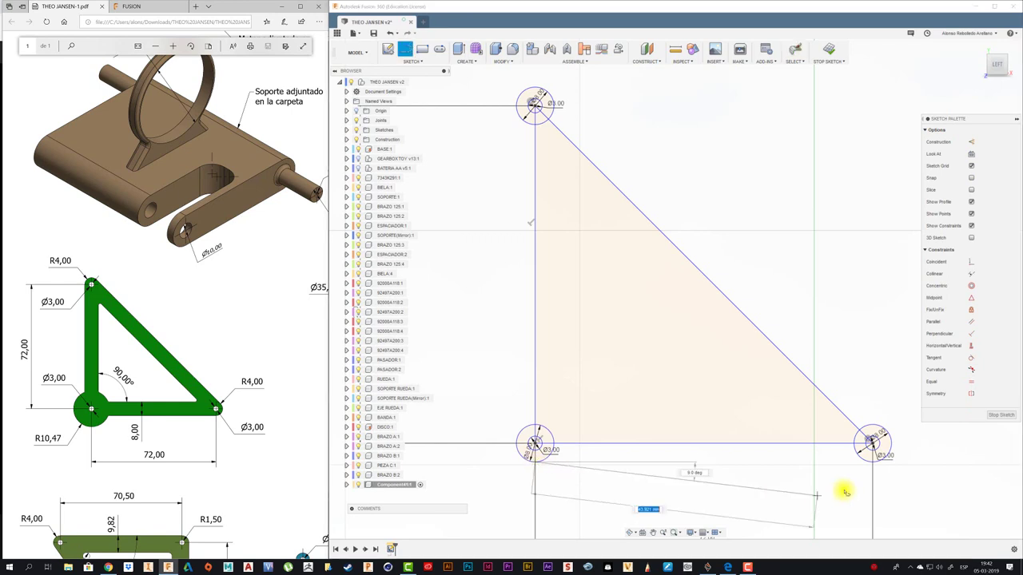
click(872, 462)
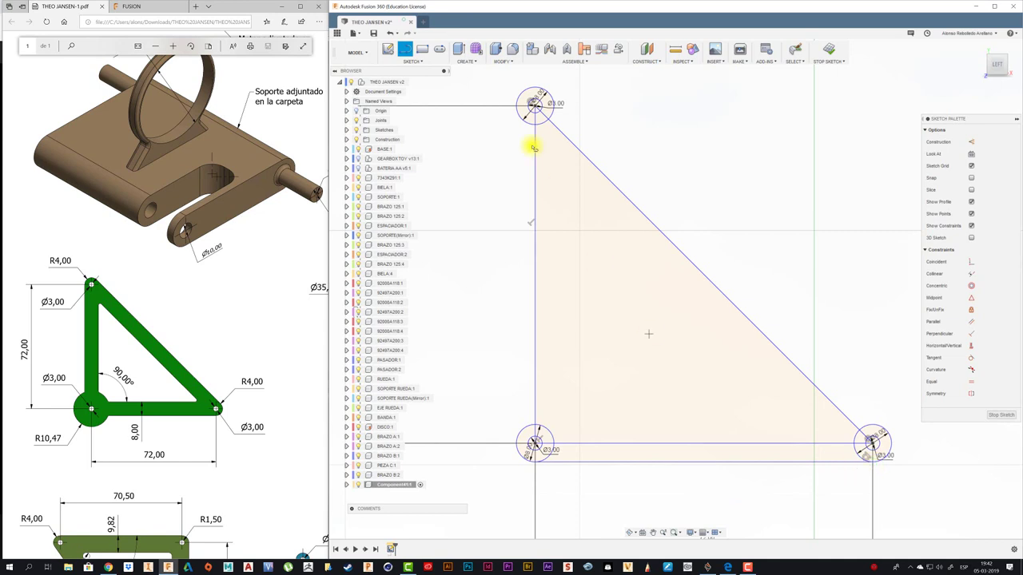
click(518, 106)
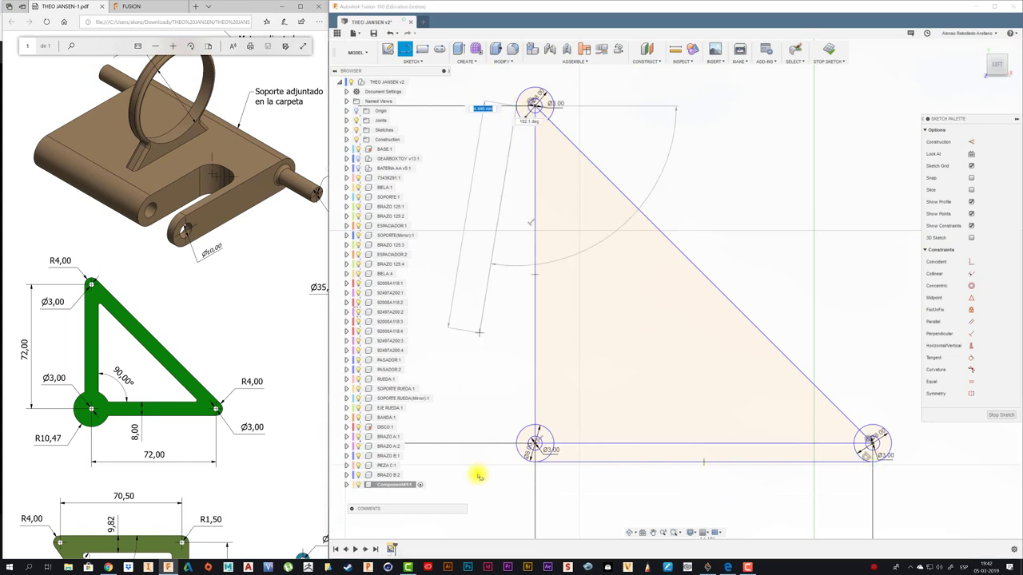
click(517, 441)
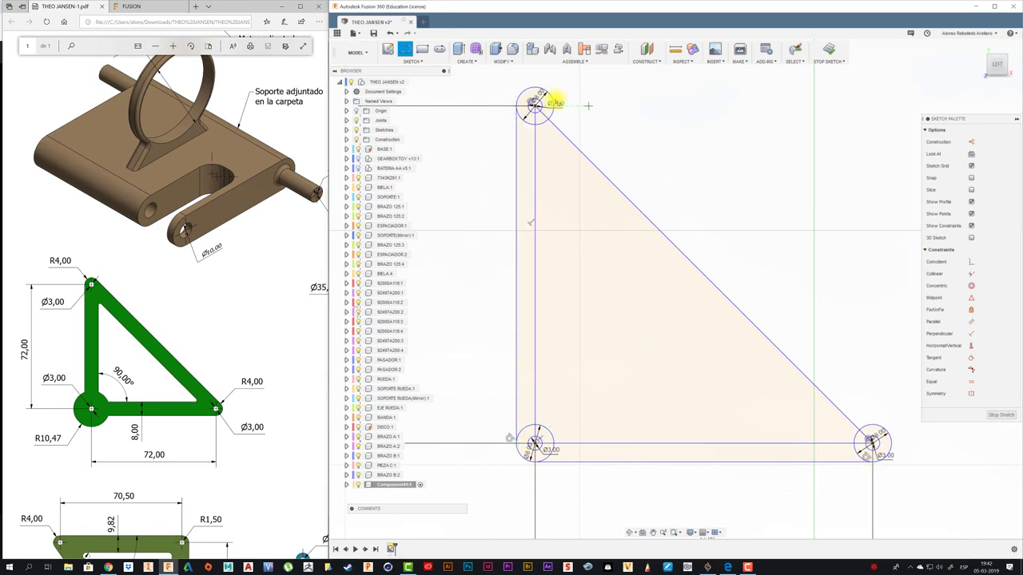
click(541, 87)
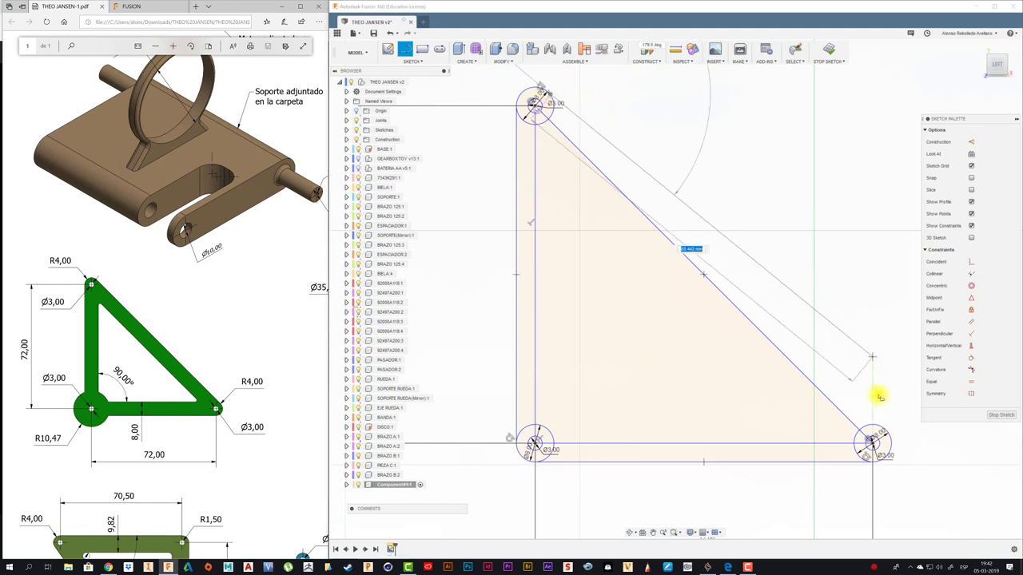
click(879, 424)
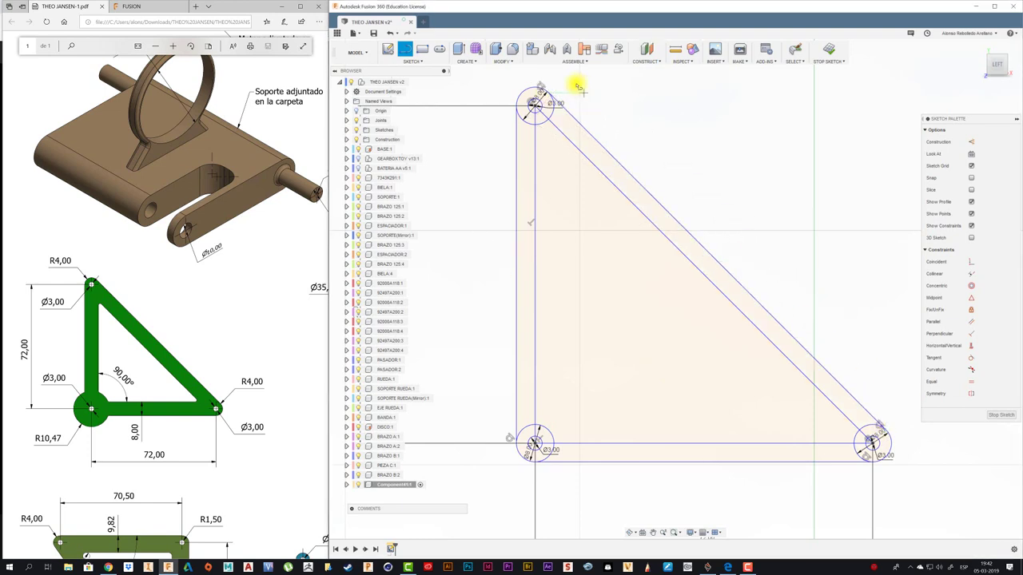
scroll(560, 89, up, 2)
scroll(548, 91, up, 2)
scroll(543, 91, up, 2)
scroll(519, 96, up, 2)
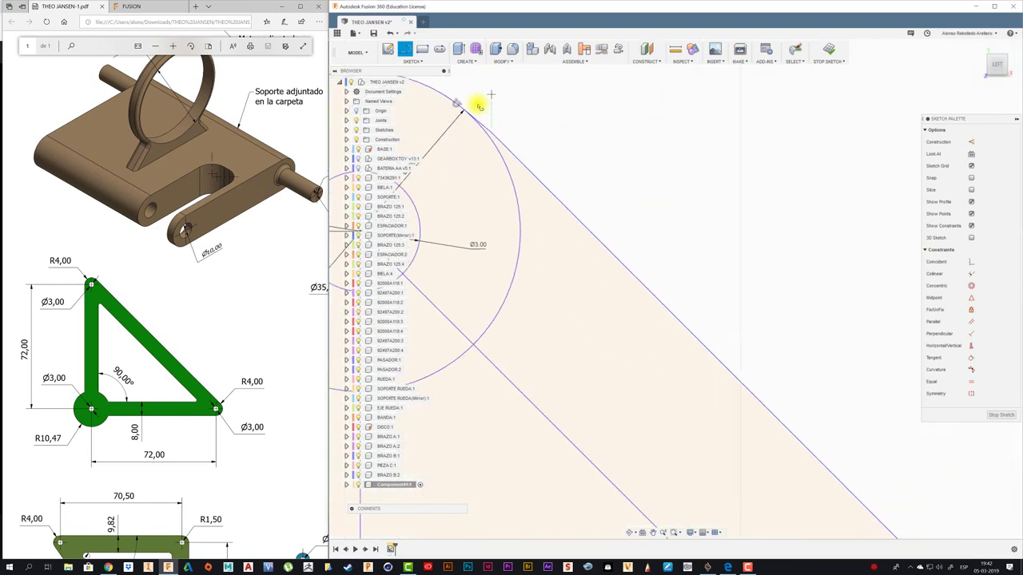
scroll(476, 103, up, 1)
scroll(482, 104, up, 1)
scroll(712, 354, down, 2)
scroll(709, 343, down, 2)
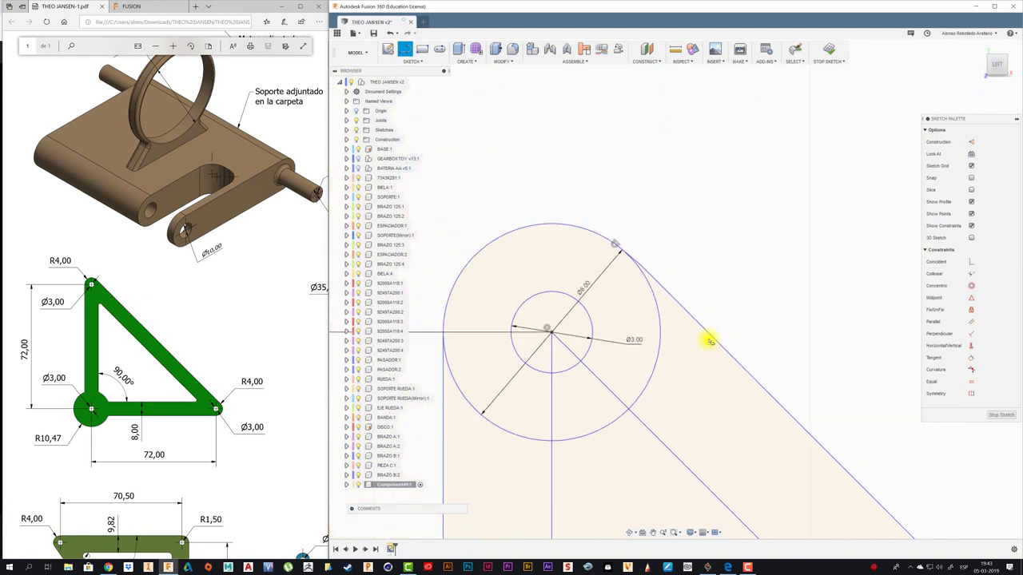
scroll(696, 320, down, 2)
scroll(659, 268, down, 2)
scroll(637, 257, down, 2)
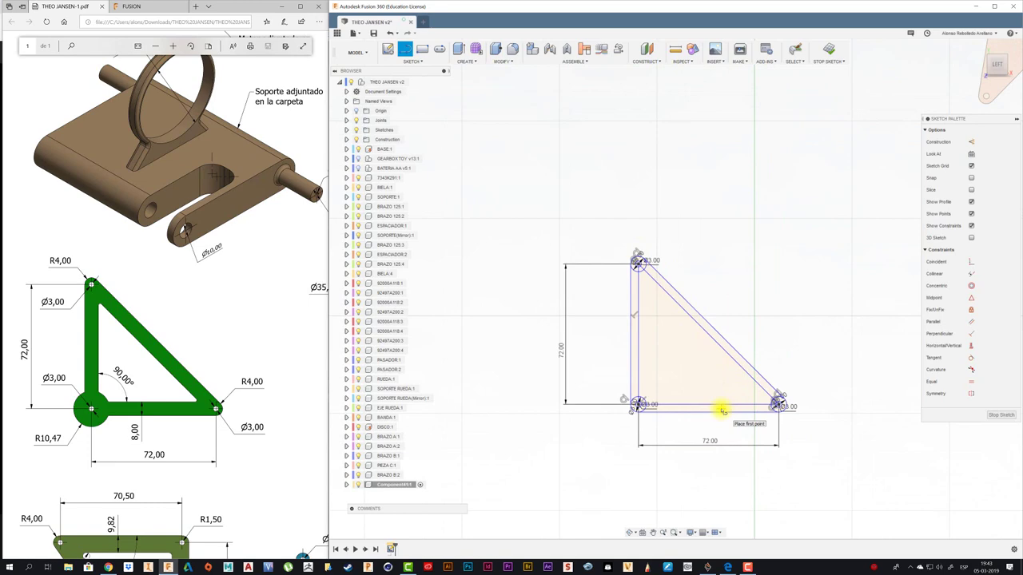
key(e)
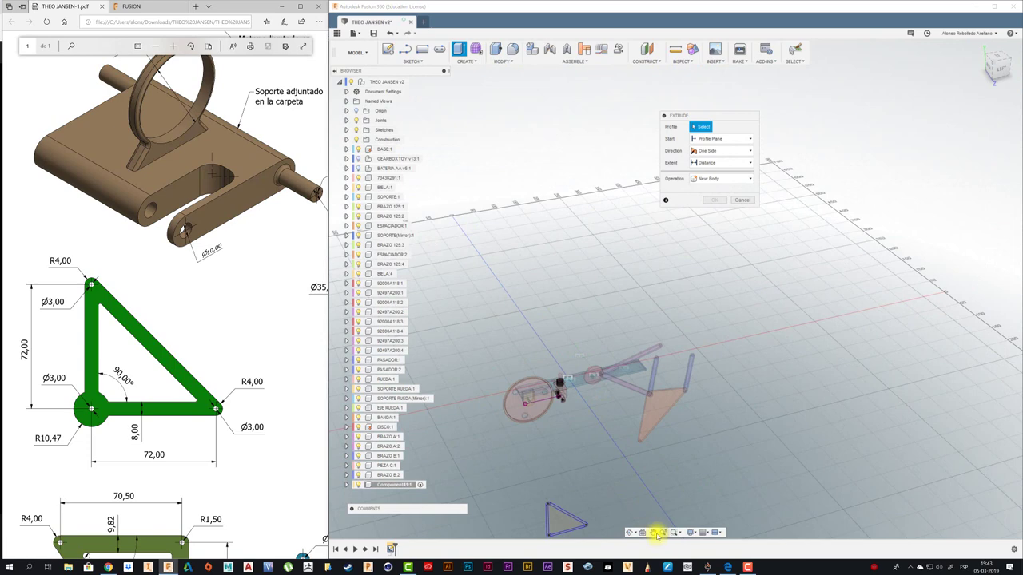
Step: Select the plate's edge bands, corner regions and inner face, and extrude them 3 mm
click(654, 533)
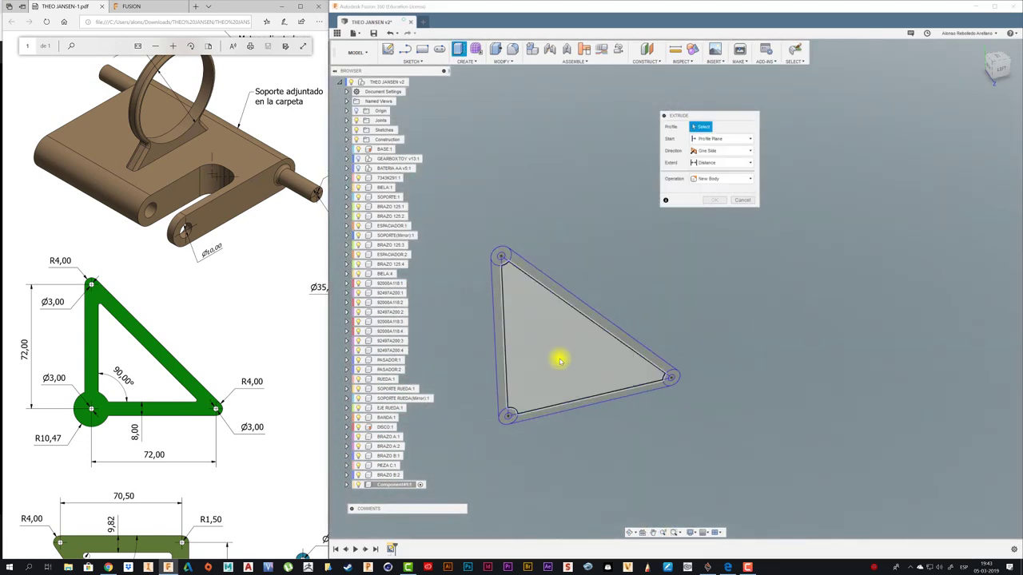
click(557, 357)
click(564, 419)
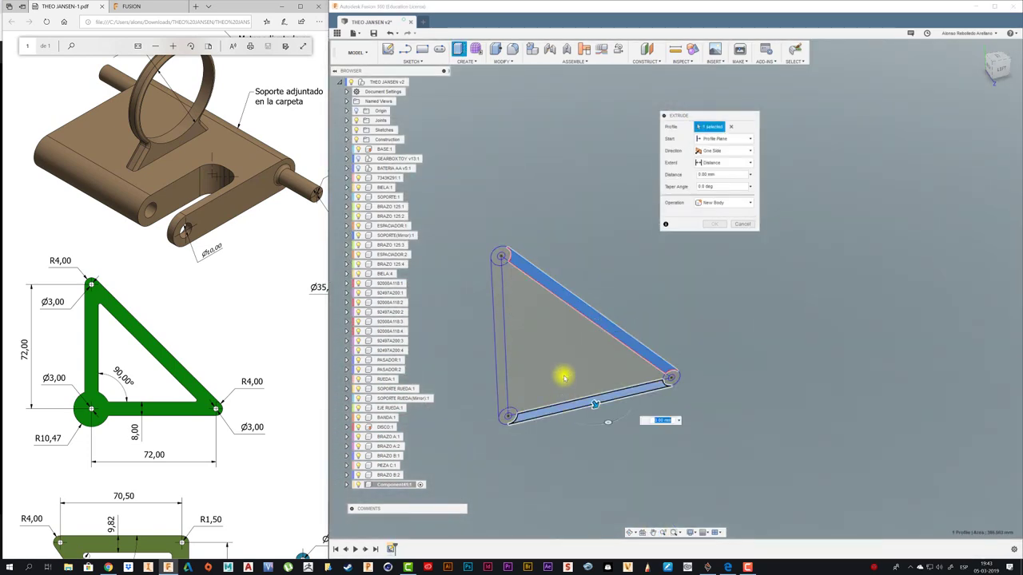
scroll(675, 383, up, 2)
click(663, 376)
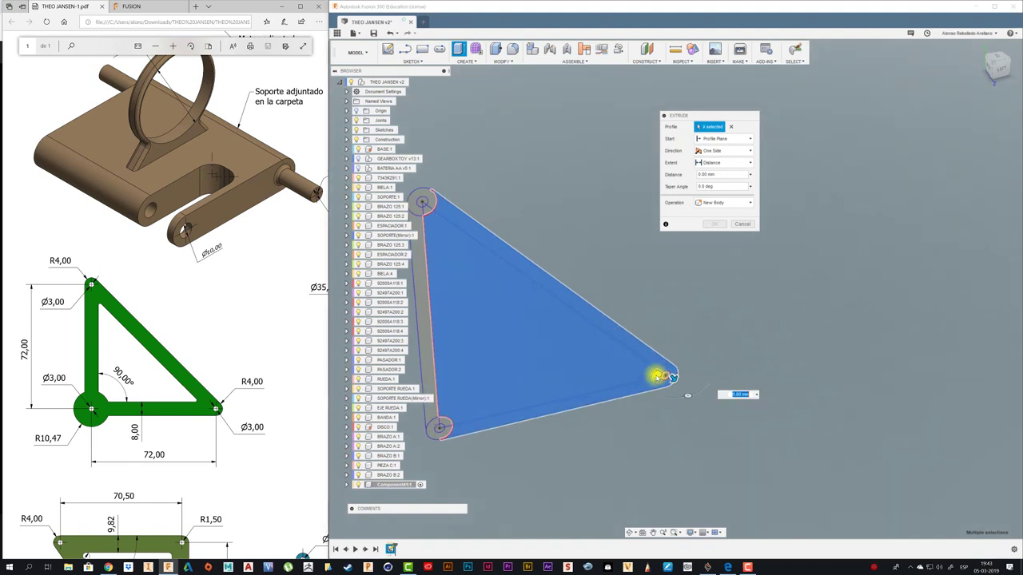
click(439, 425)
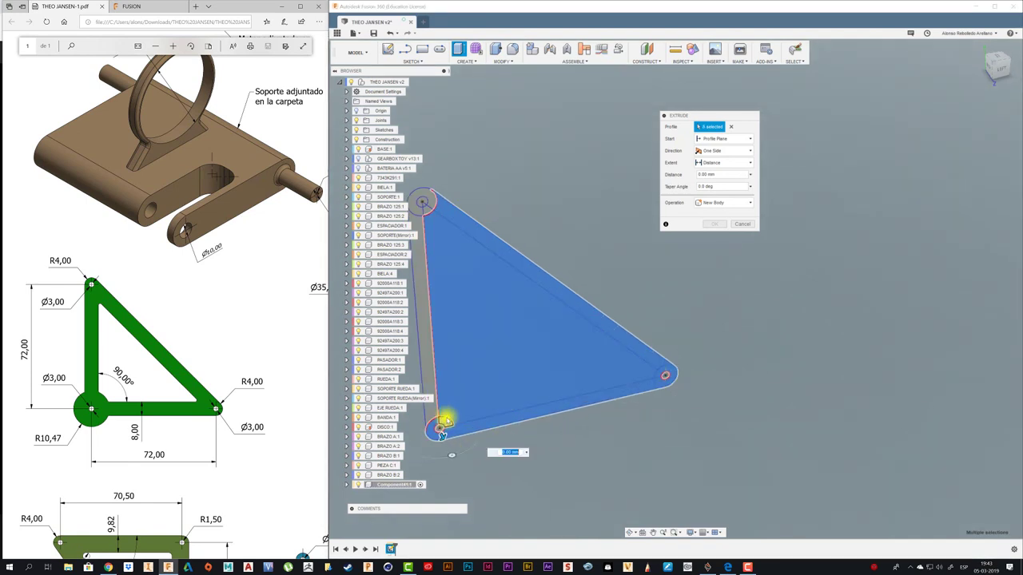
click(434, 406)
click(493, 385)
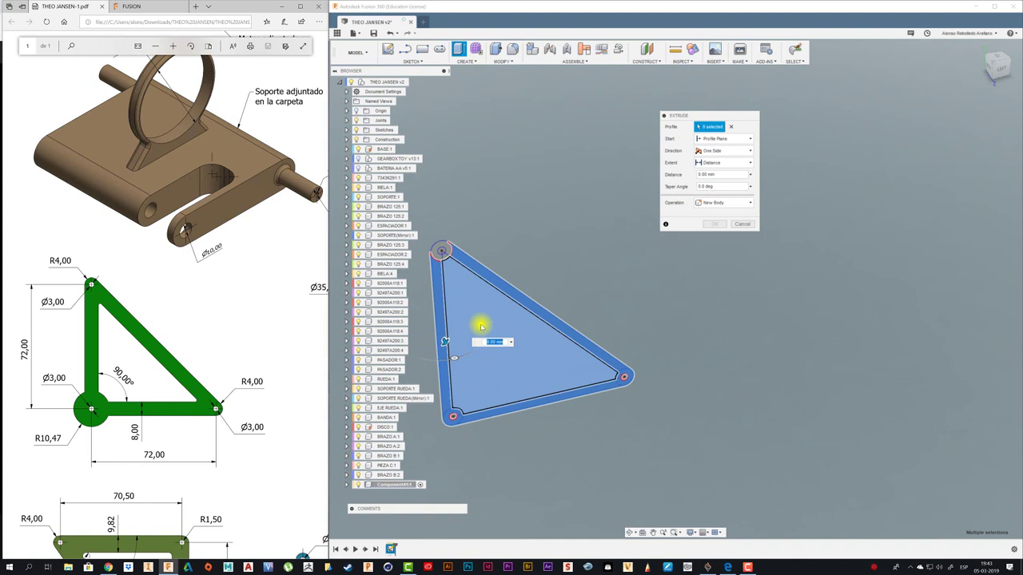
click(432, 240)
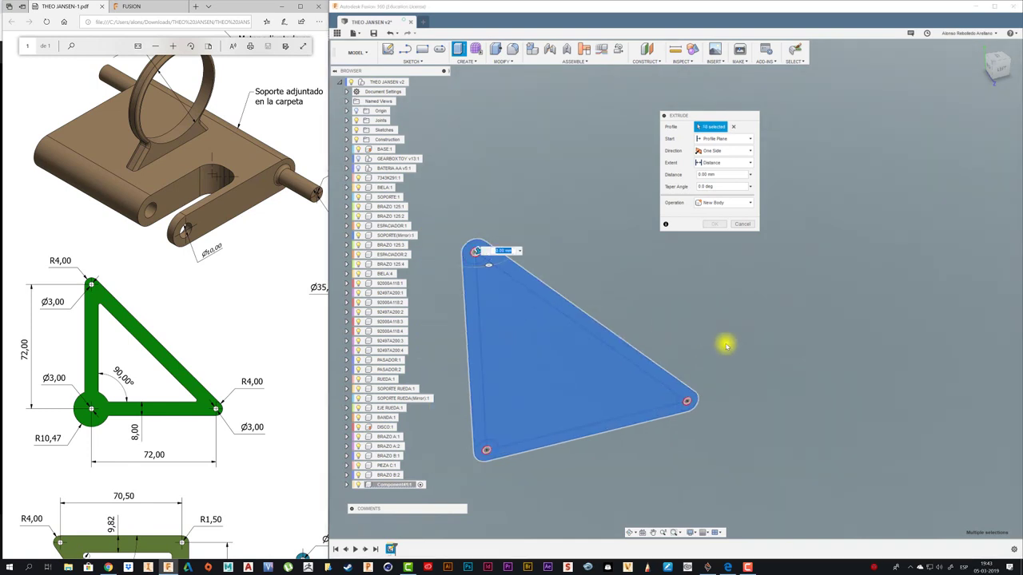
text(3)
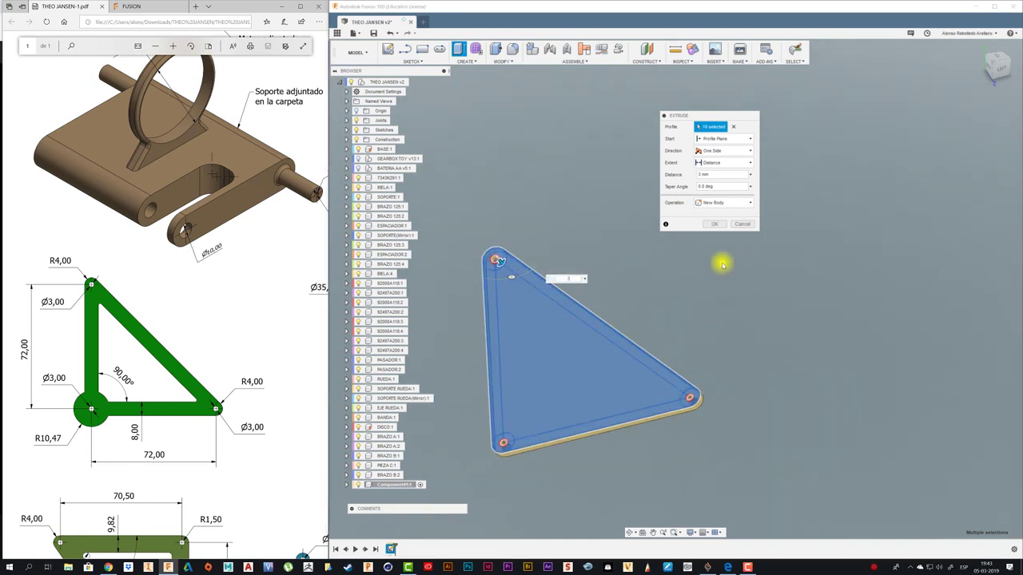
click(718, 225)
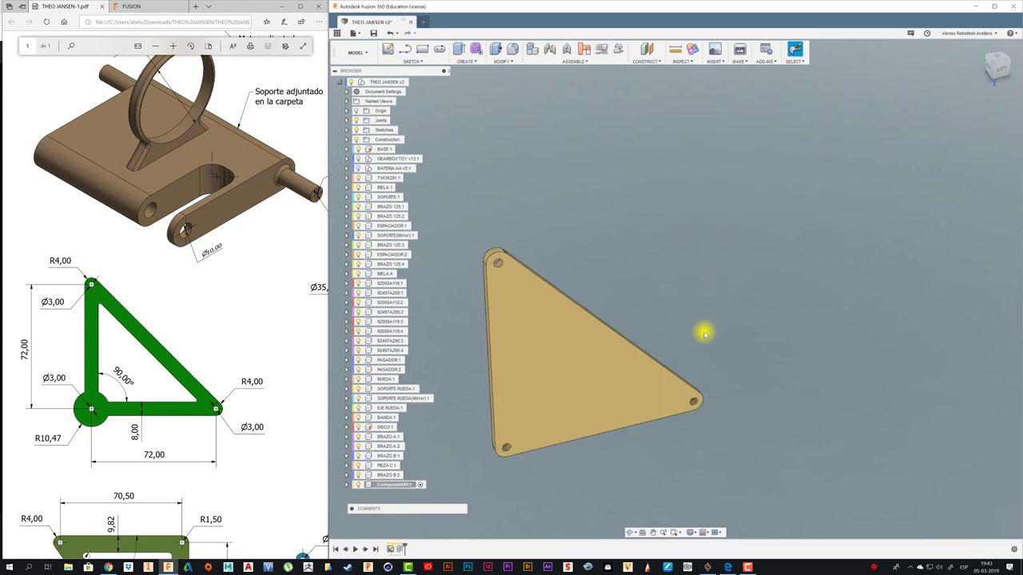
shift+middle_drag(705, 331, 533, 434)
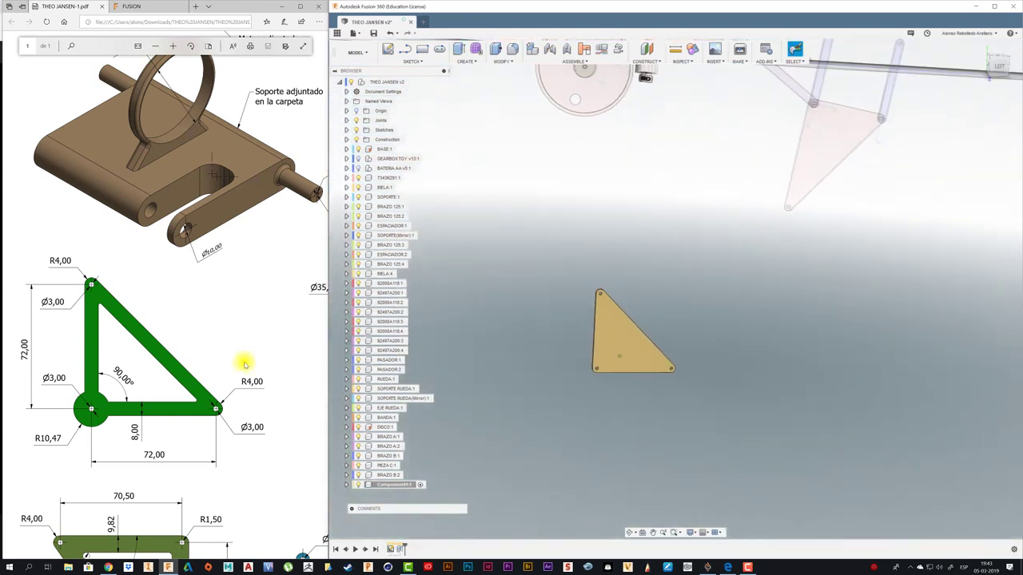
Step: Move the tan triangular plate up and right, then select the top-level THEO JANSEN v2 assembly
scroll(227, 345, up, 2)
scroll(227, 345, up, 3)
ctrl+scroll(181, 288, down, 3)
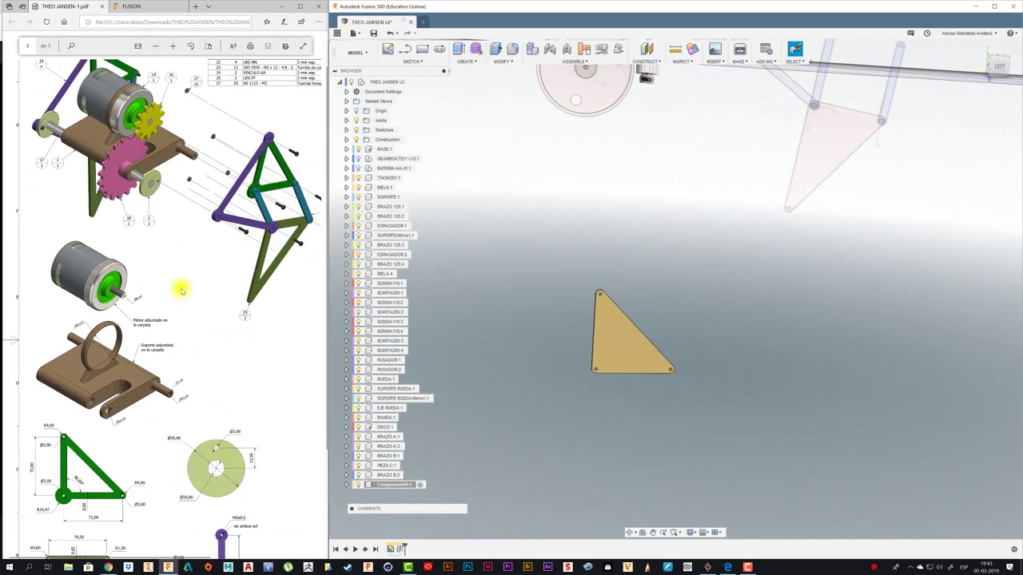
ctrl+scroll(259, 147, up, 1)
ctrl+scroll(259, 147, up, 1)
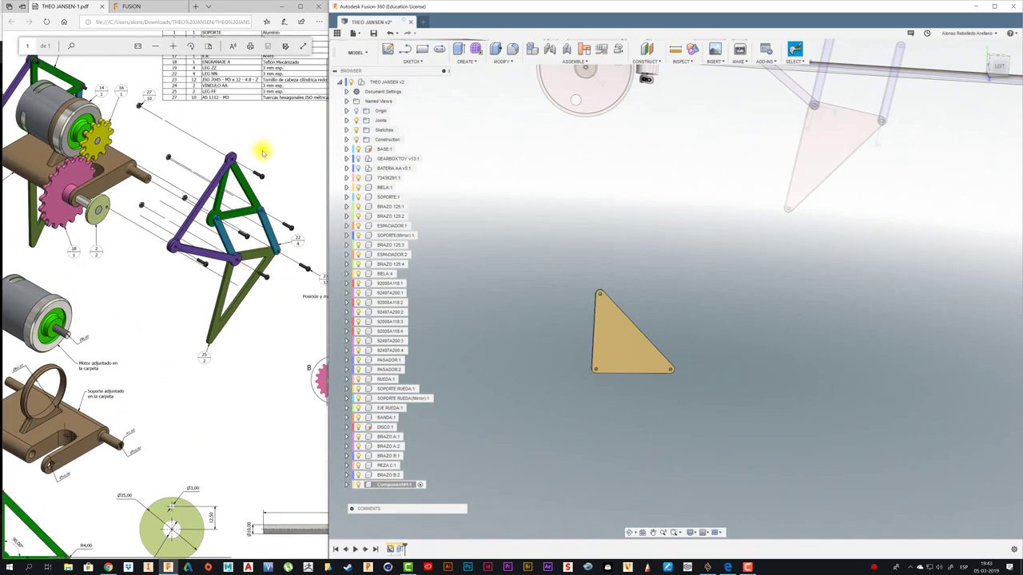
ctrl+scroll(262, 160, down, 1)
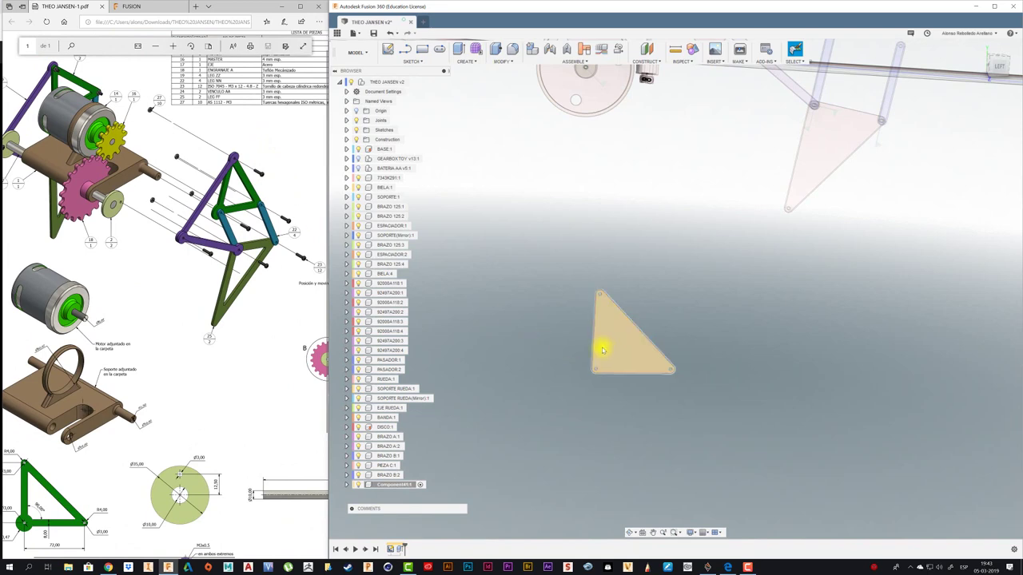
mouse_move(602, 344)
mouse_down()
mouse_move(692, 314)
mouse_move(655, 343)
mouse_move(621, 450)
mouse_move(737, 322)
mouse_move(810, 142)
mouse_move(812, 171)
mouse_up()
click(391, 81)
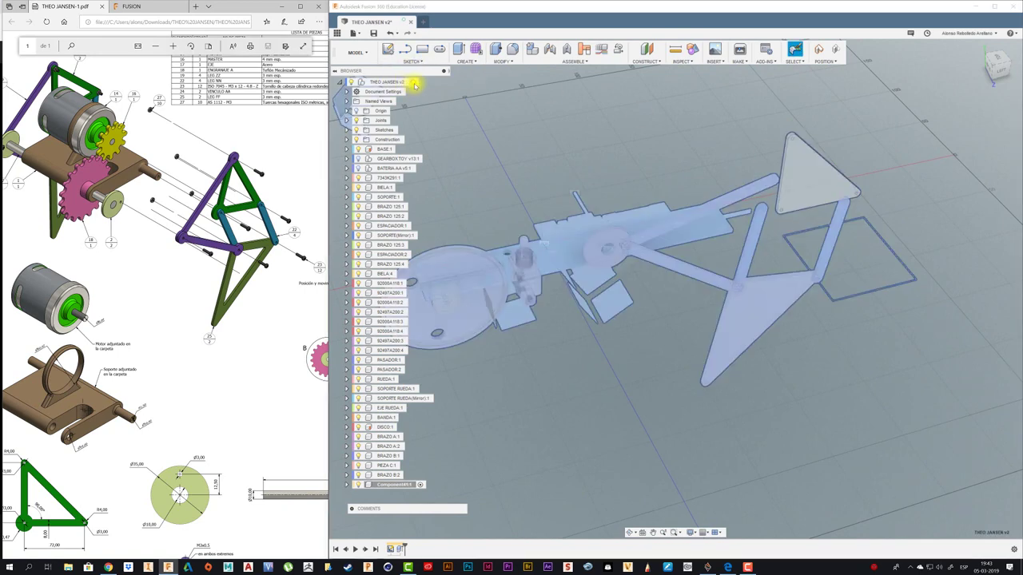
Step: Activate the top-level assembly, collapse the browser tree to the root and clear the selection
click(407, 82)
click(341, 82)
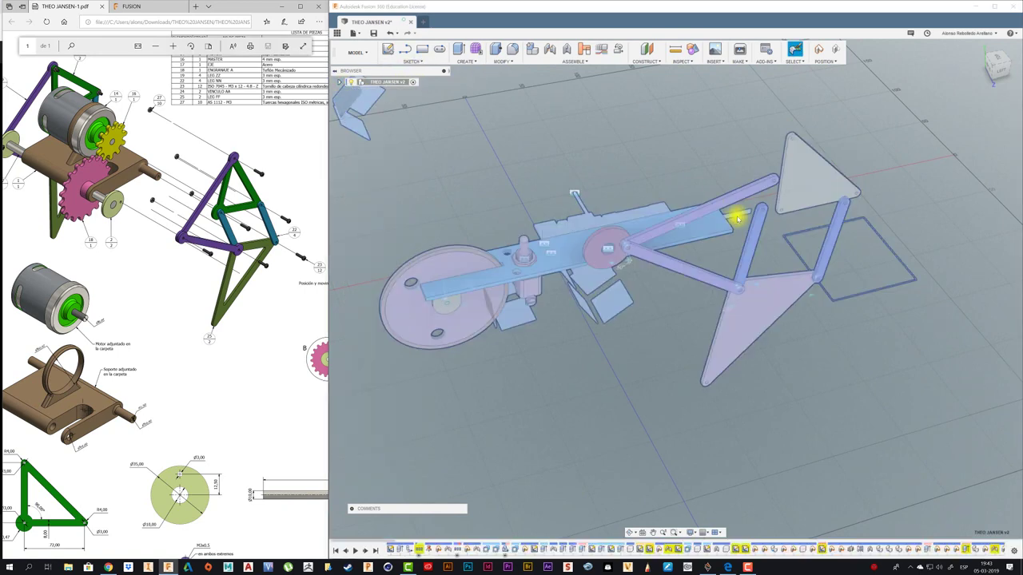
click(703, 143)
Step: Move the yellow triangle onto the purple link's end and start a Joint without capturing position
scroll(701, 157, up, 2)
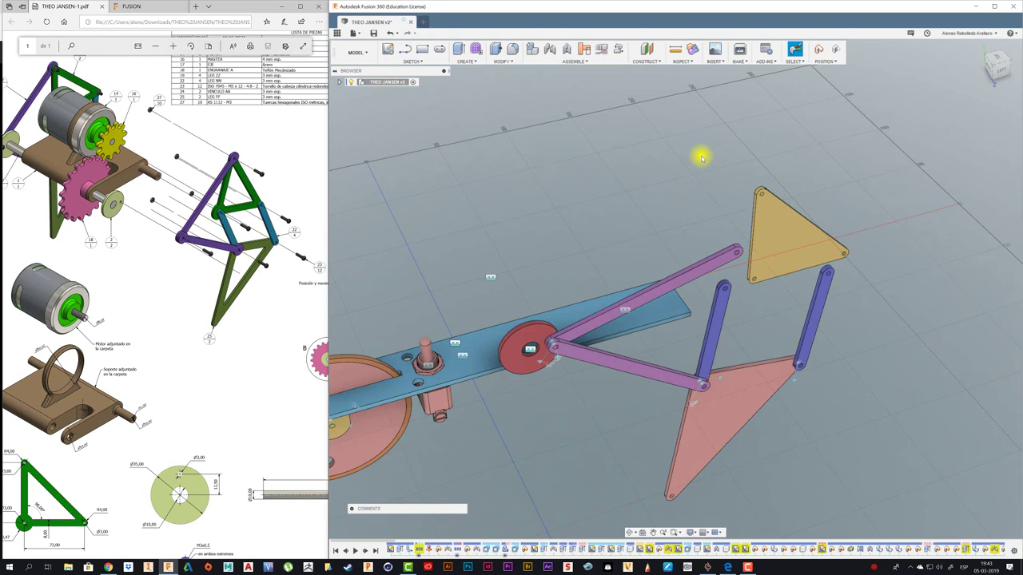
scroll(823, 224, up, 2)
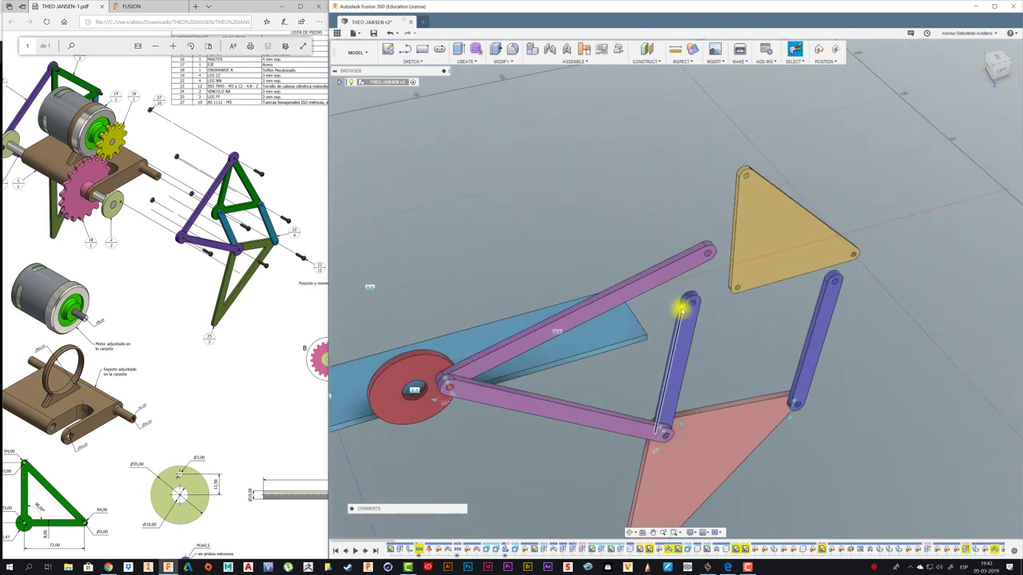
mouse_move(753, 263)
mouse_down()
mouse_move(707, 274)
mouse_move(698, 311)
mouse_move(746, 357)
mouse_move(739, 275)
mouse_up()
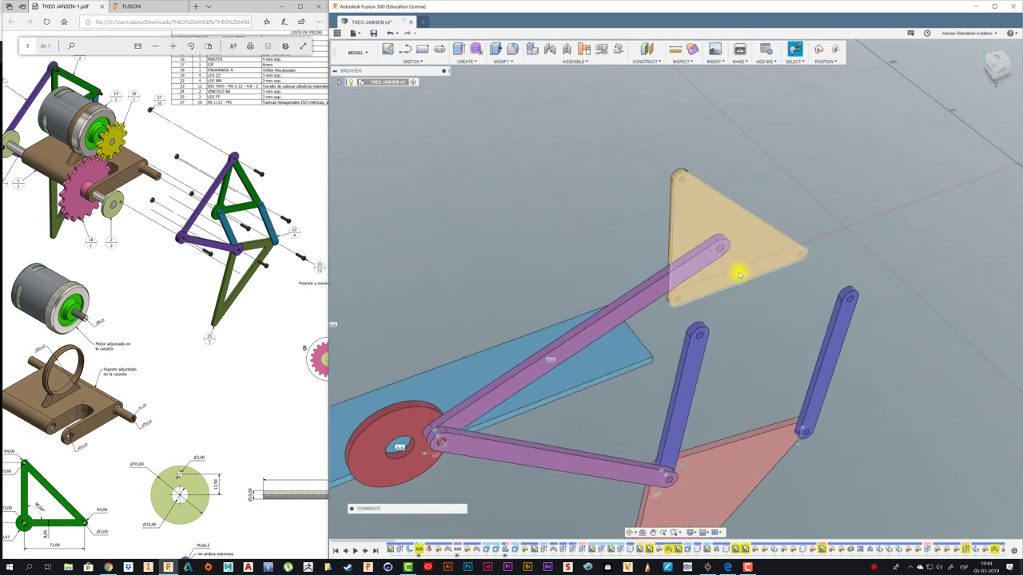
key(j)
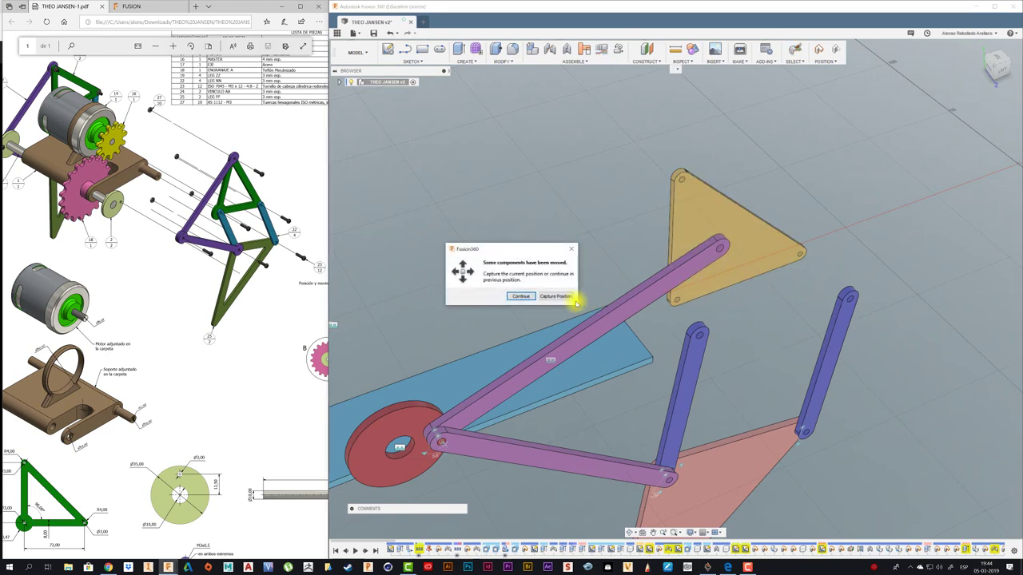
key(Return)
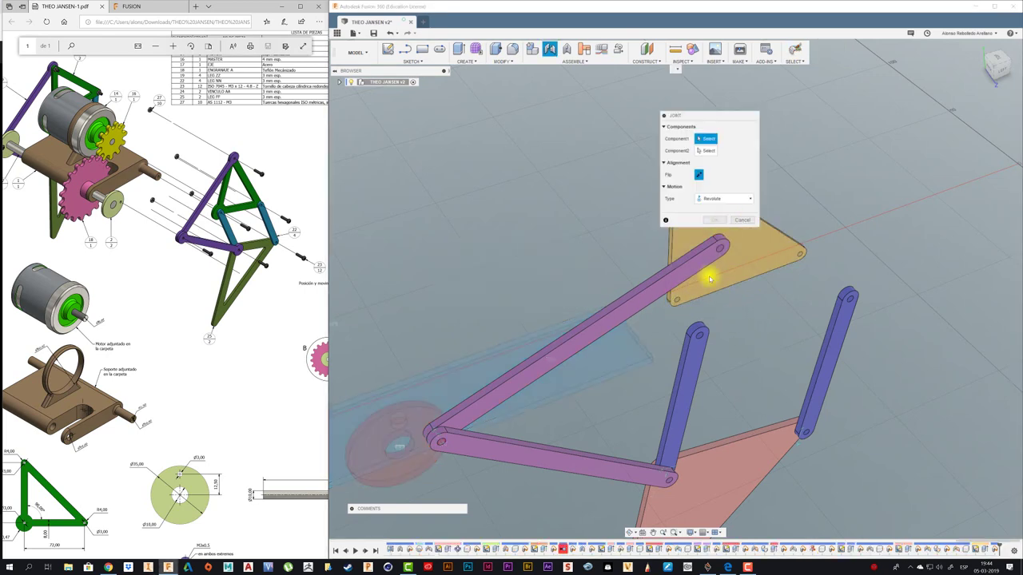
Step: Revolute-join the triangle's corner hole to the left blue bar's top hole
scroll(674, 300, up, 3)
click(674, 300)
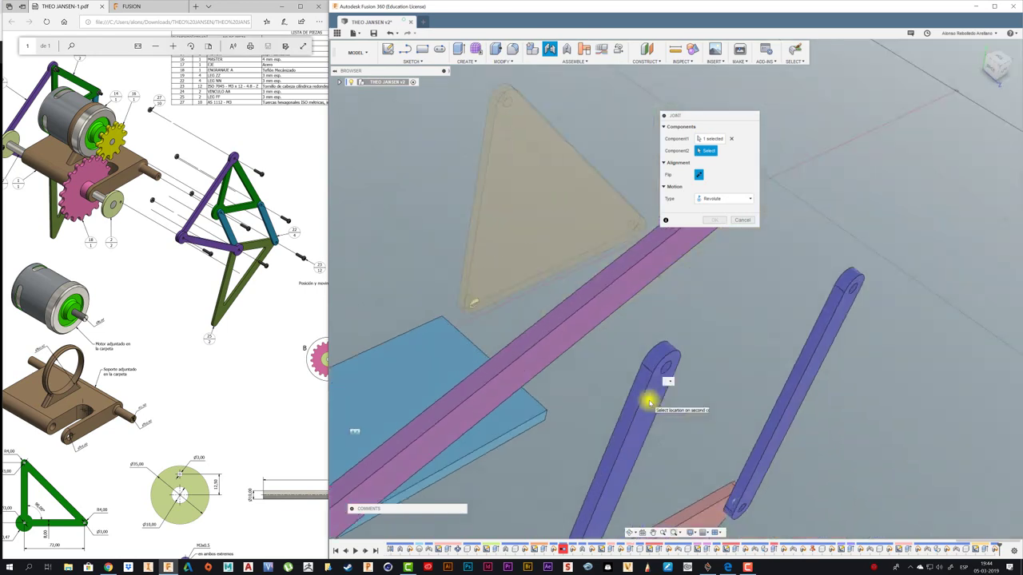
scroll(564, 385, up, 2)
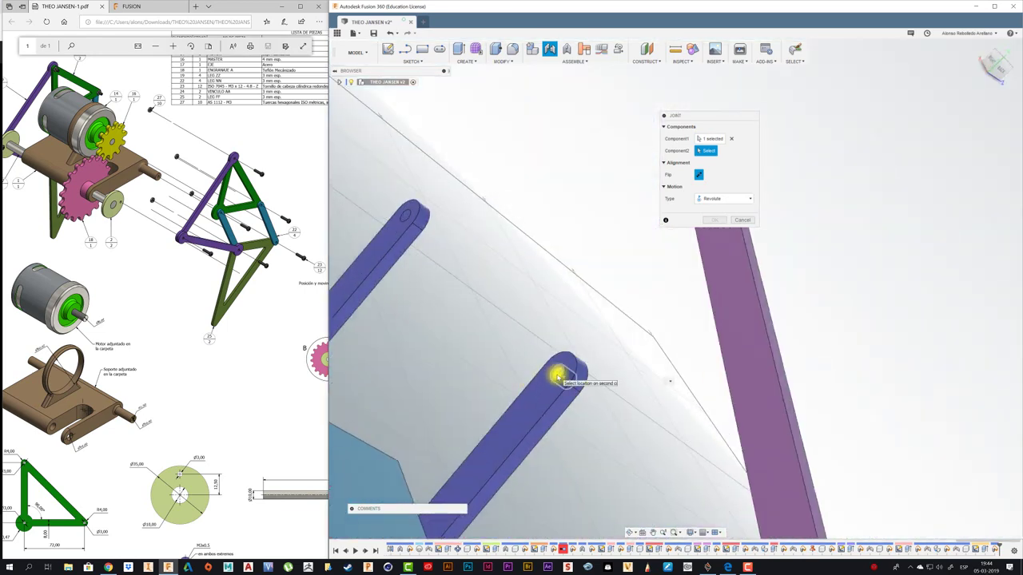
click(557, 375)
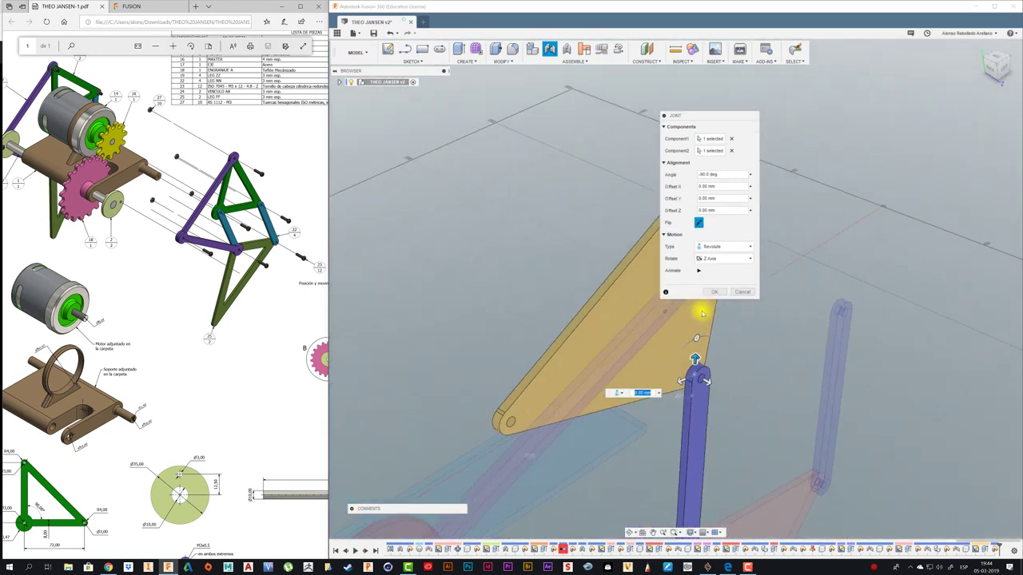
click(714, 292)
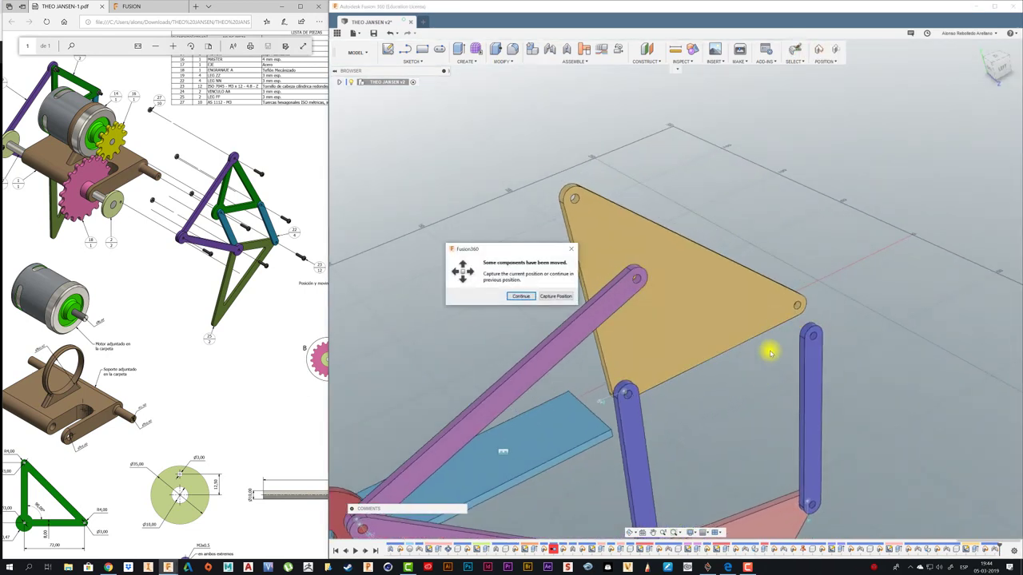
click(563, 297)
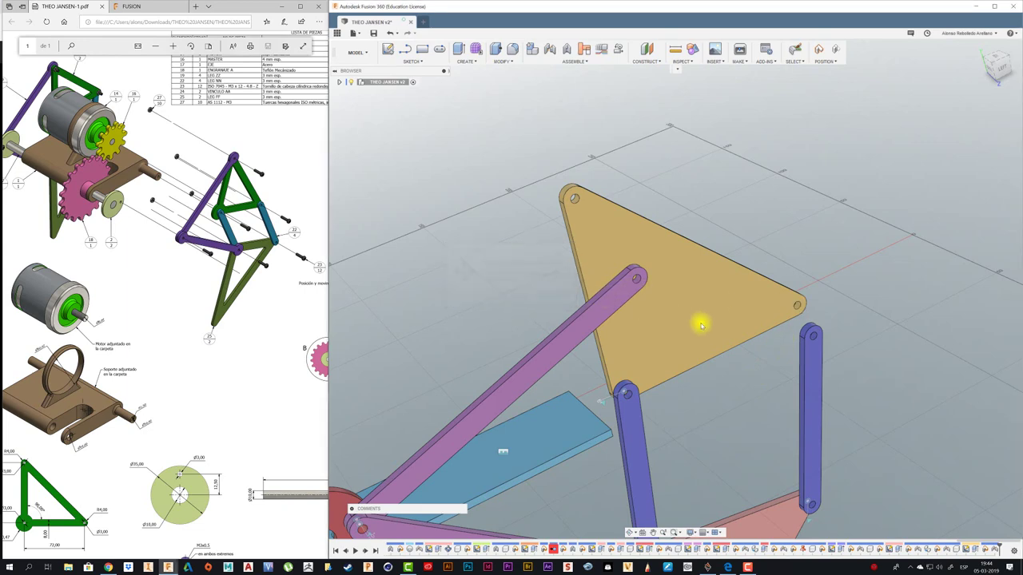
key(j)
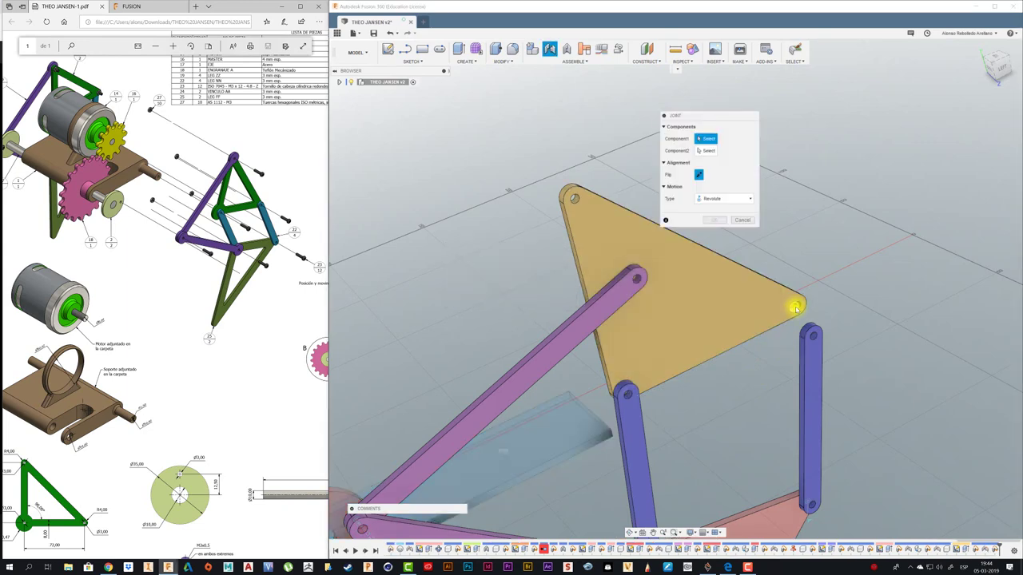
Step: Join the triangle's right corner hole to the right blue bar's top hole, then drag-test the linkage
click(798, 306)
mouse_move(764, 372)
shift+middle_down()
mouse_move(597, 338)
mouse_move(722, 313)
shift+middle_up()
click(595, 338)
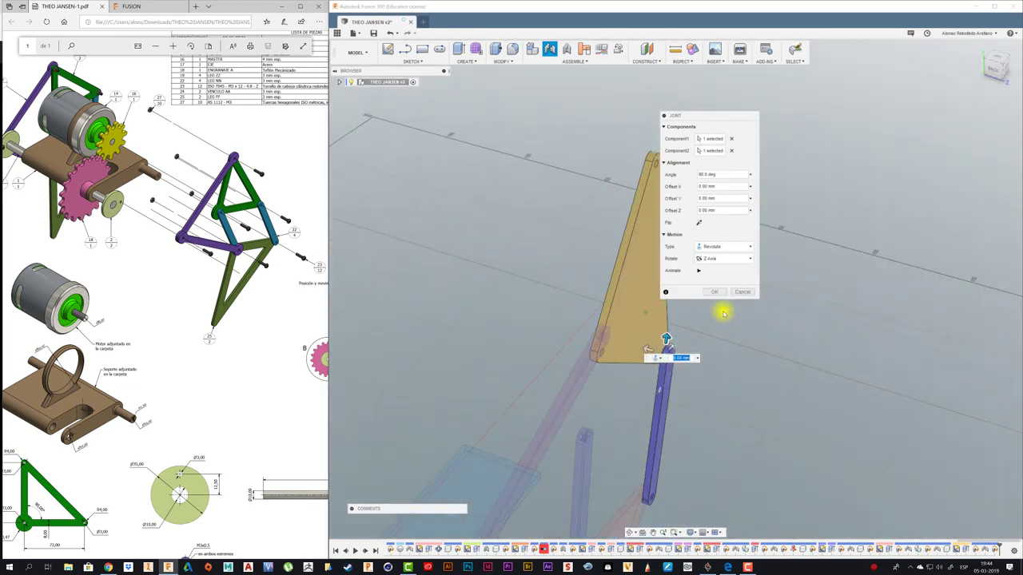
click(718, 292)
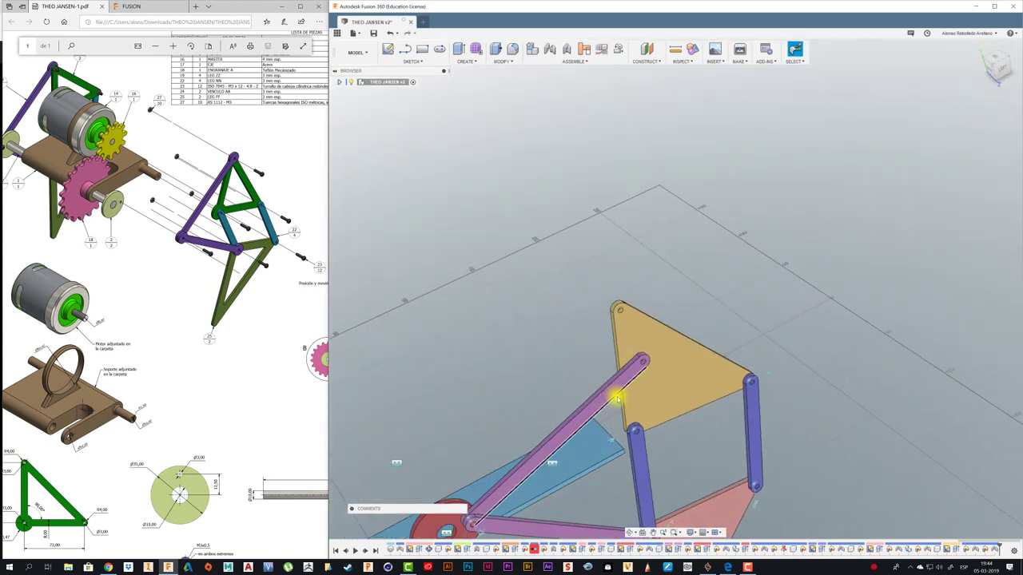
mouse_move(623, 390)
mouse_down()
mouse_move(618, 357)
mouse_move(528, 457)
mouse_up()
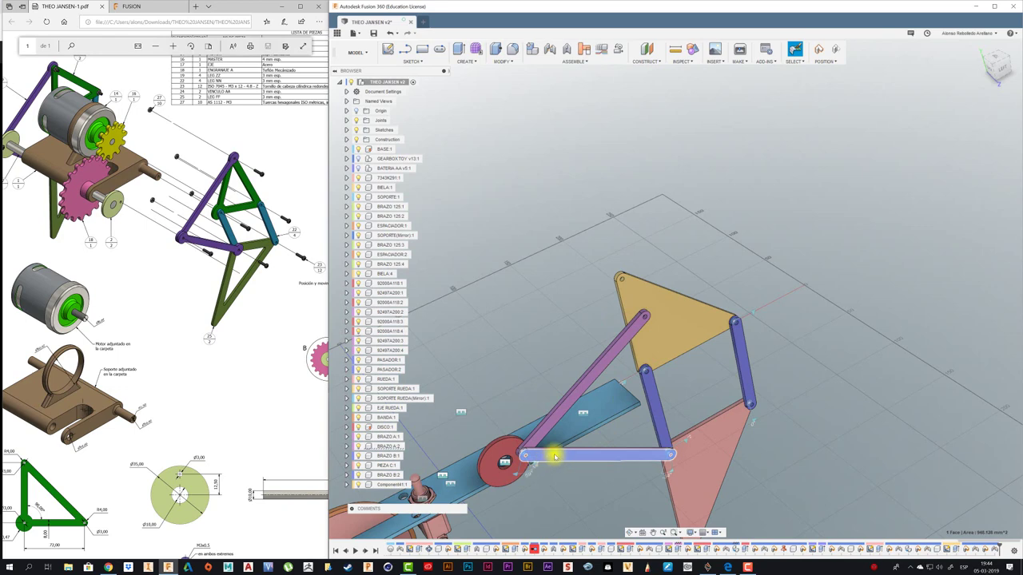
Step: Swing the linkage, then capture its current pose via Move/Copy on BRAZO A:2
mouse_move(555, 457)
mouse_down()
mouse_move(559, 427)
mouse_move(569, 457)
mouse_up()
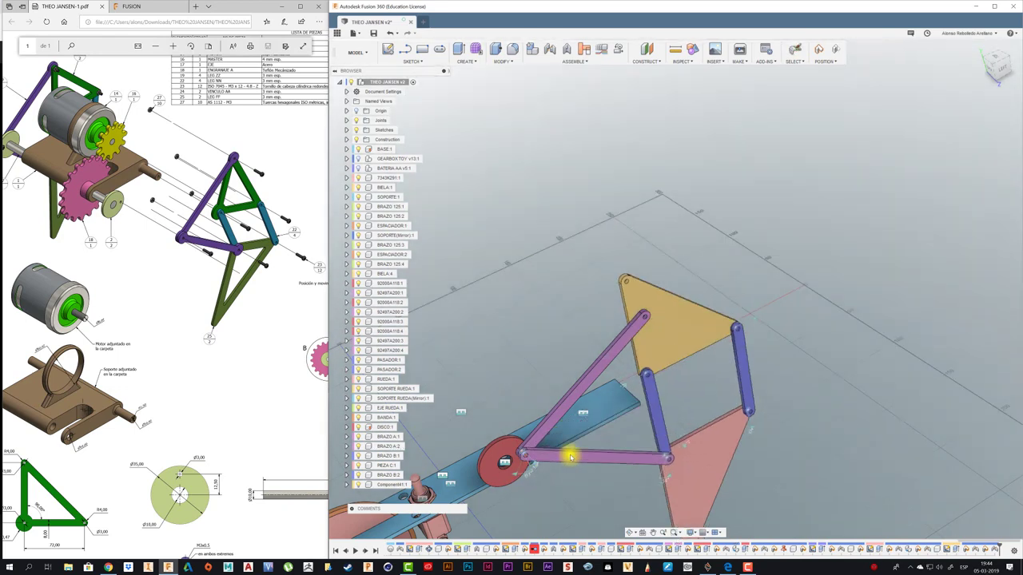
right_click(396, 450)
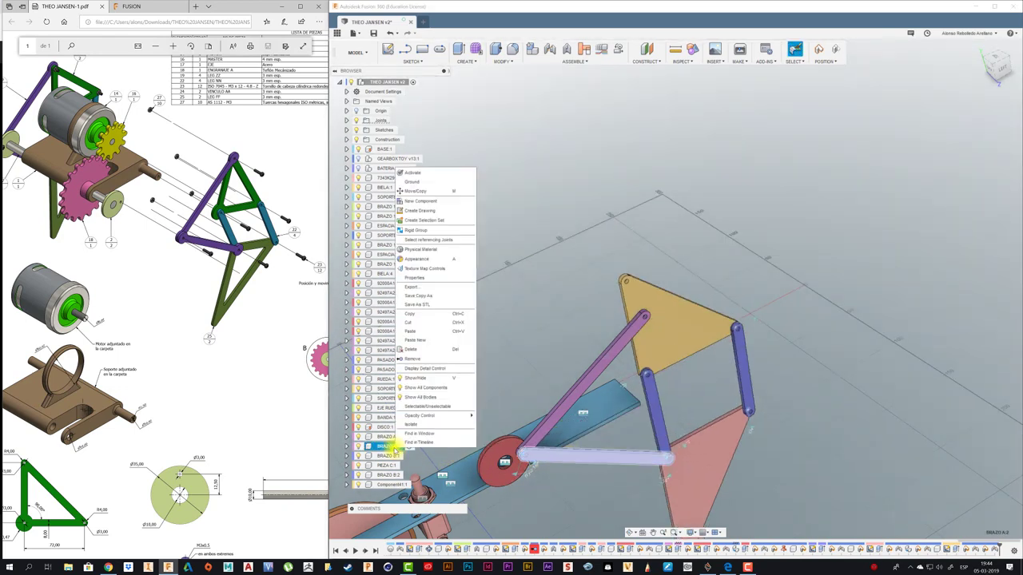
click(428, 183)
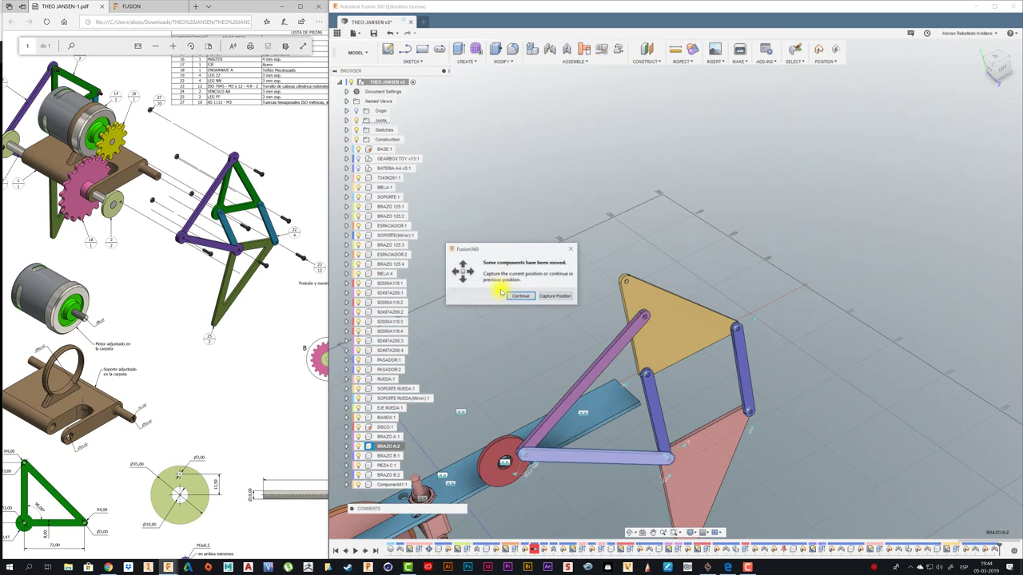
click(555, 297)
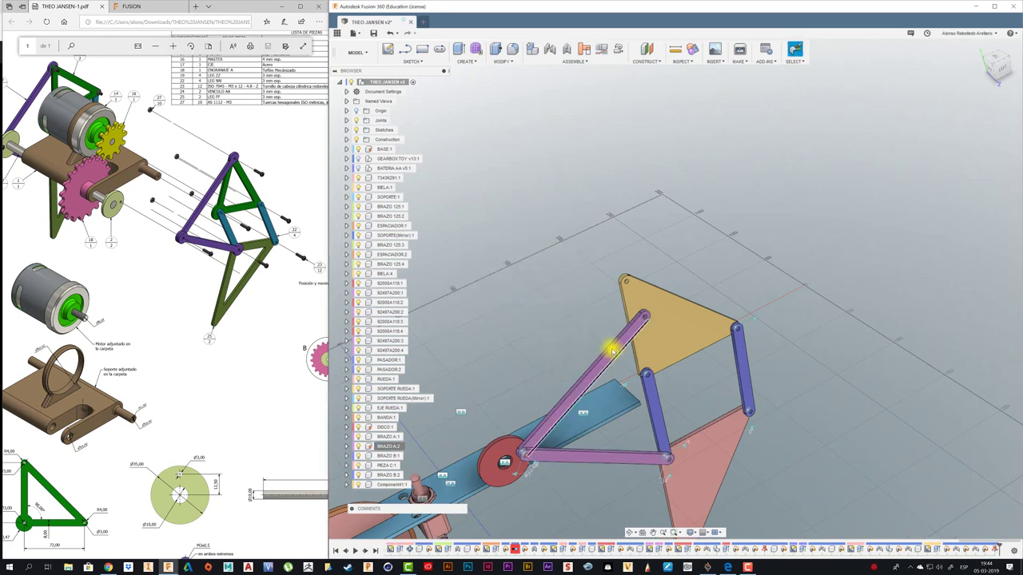
Step: Swing the purple arm toward the triangle's top corner and continue without capturing position
drag(612, 354, 601, 326)
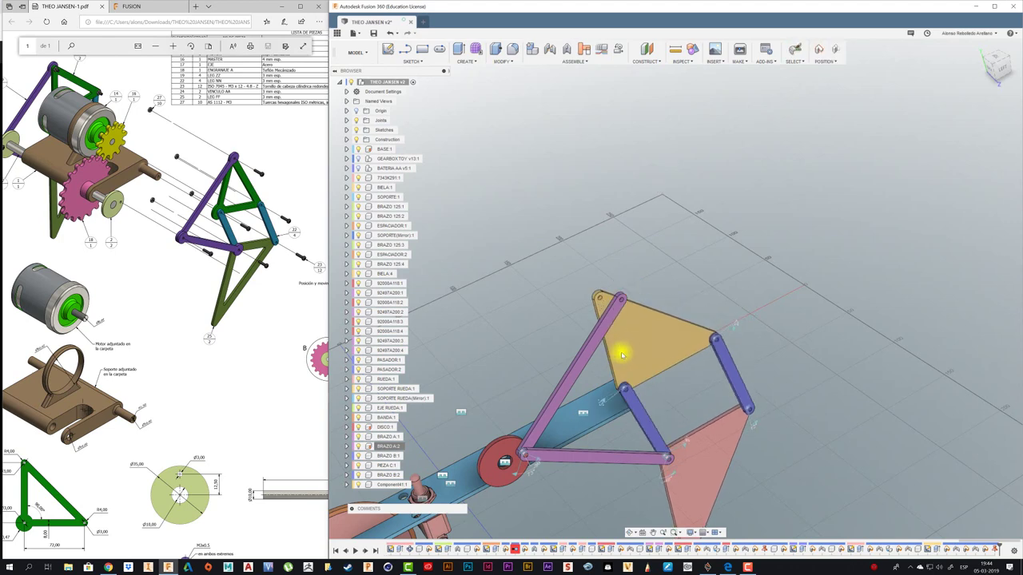
shift+middle_drag(625, 352, 673, 367)
scroll(670, 346, up, 5)
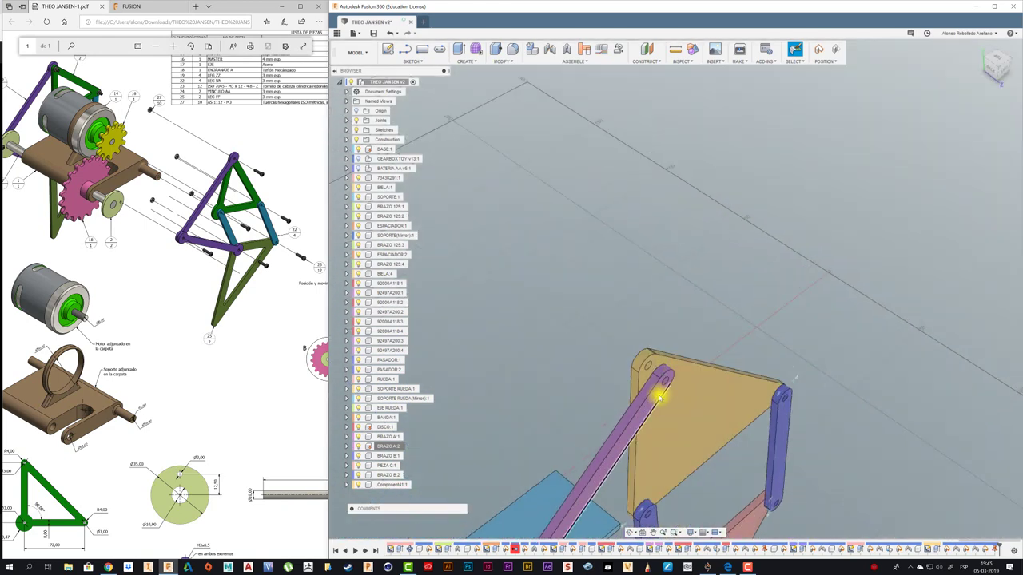
drag(673, 367, 587, 331)
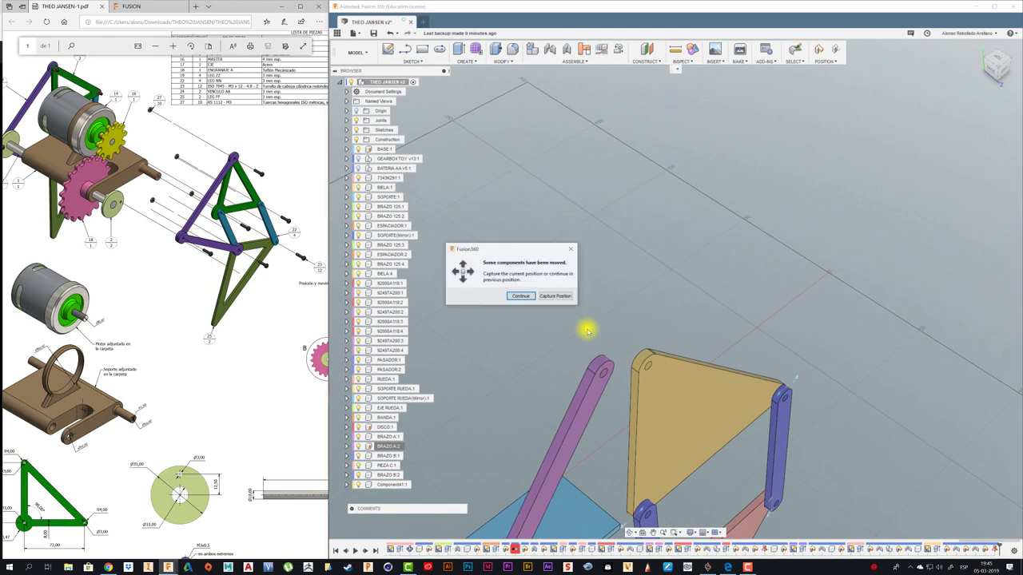
click(551, 297)
mouse_move(541, 342)
shift+middle_down()
mouse_move(553, 358)
mouse_move(628, 388)
mouse_move(690, 401)
mouse_move(669, 376)
mouse_move(605, 384)
shift+middle_up()
Step: Revolute-join the triangle's top corner hole to the purple arm's end hole, then zoom out
key(j)
click(696, 397)
click(604, 389)
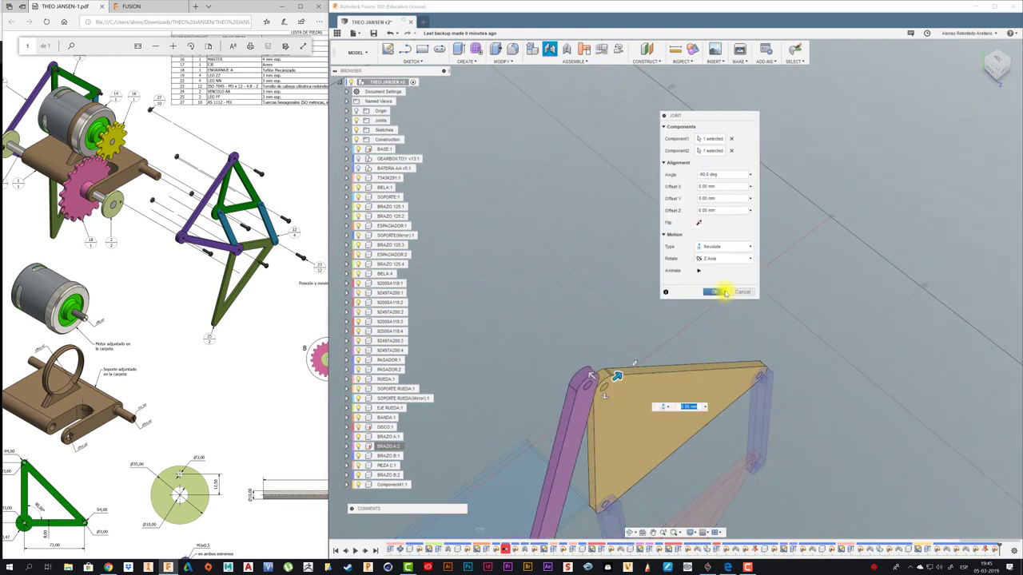
click(713, 294)
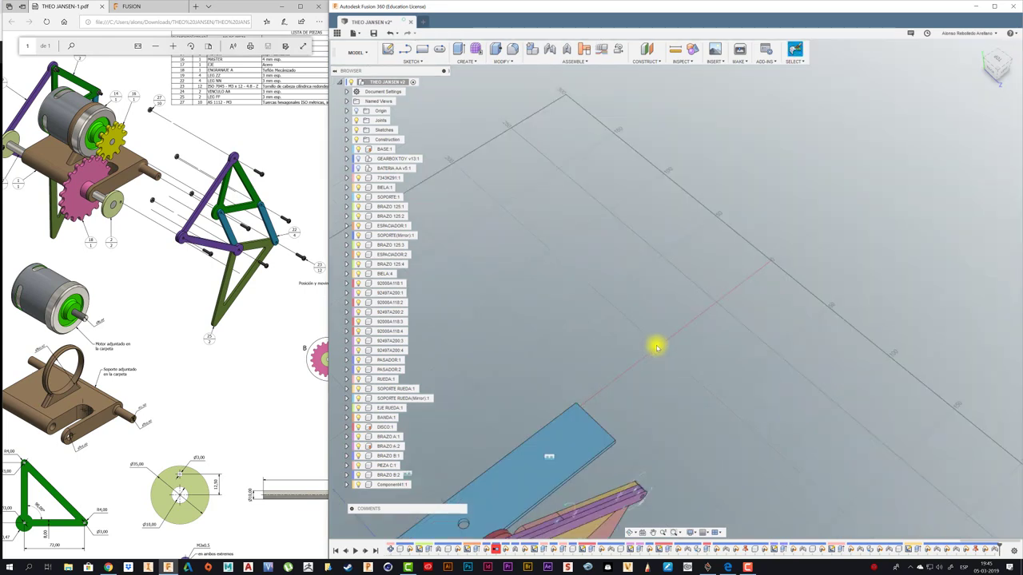
scroll(655, 344, down, 3)
scroll(648, 349, down, 3)
scroll(586, 384, down, 2)
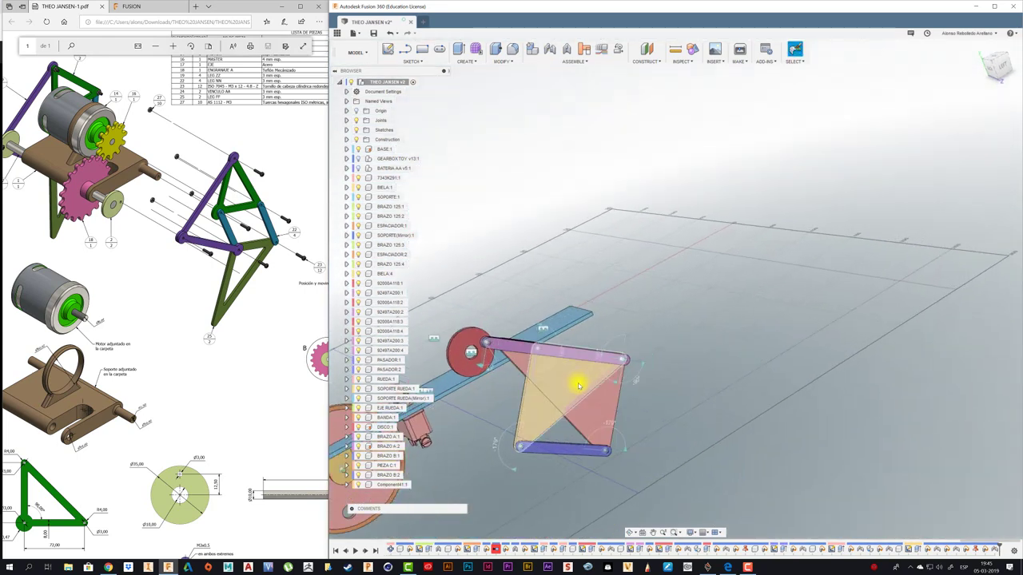
Step: Animate the linkage's motion from the BRAZO A:2 arm's context menu
right_click(385, 446)
click(480, 305)
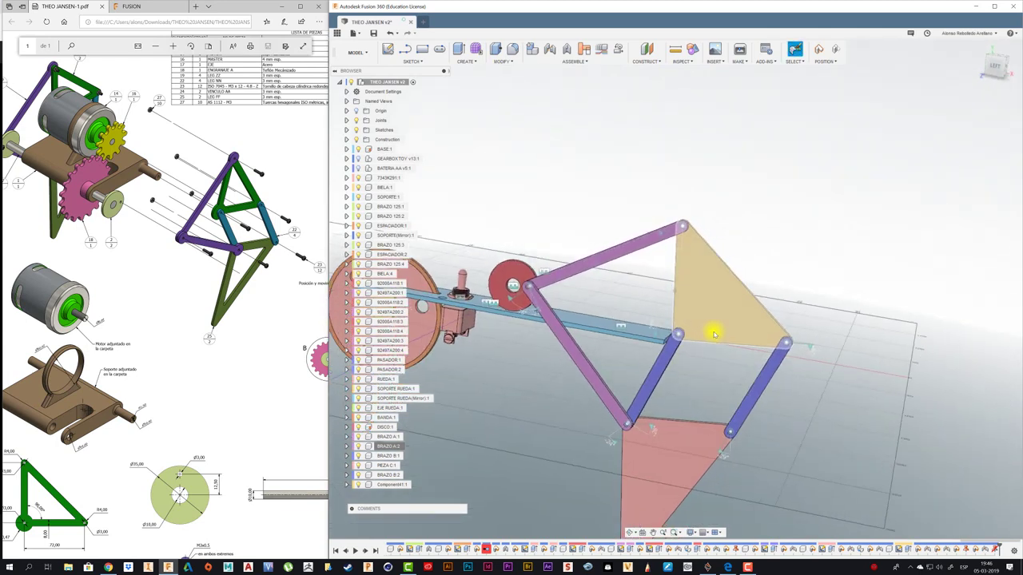
scroll(263, 313, up, 1)
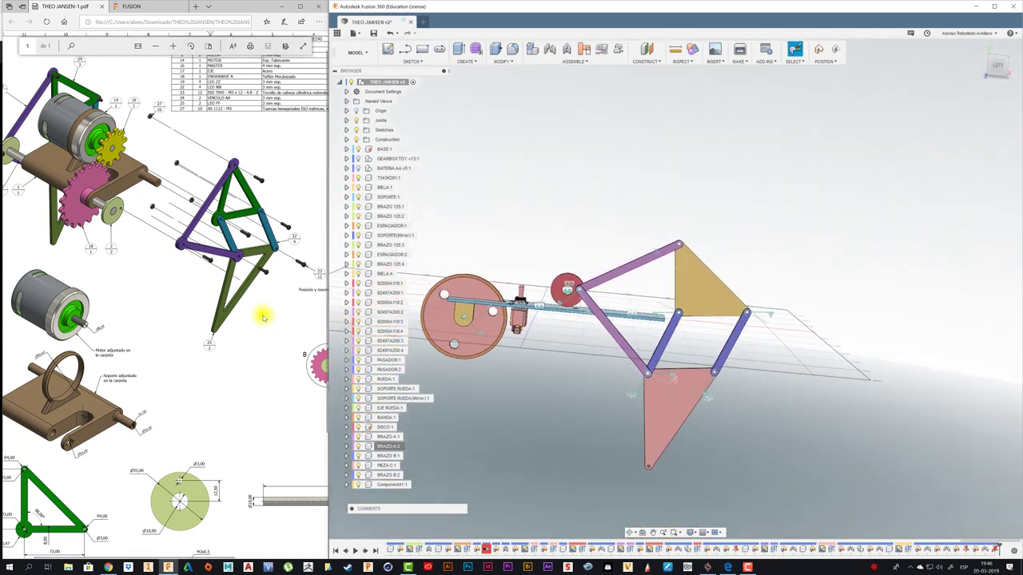
scroll(240, 316, down, 3)
scroll(256, 299, right, 3)
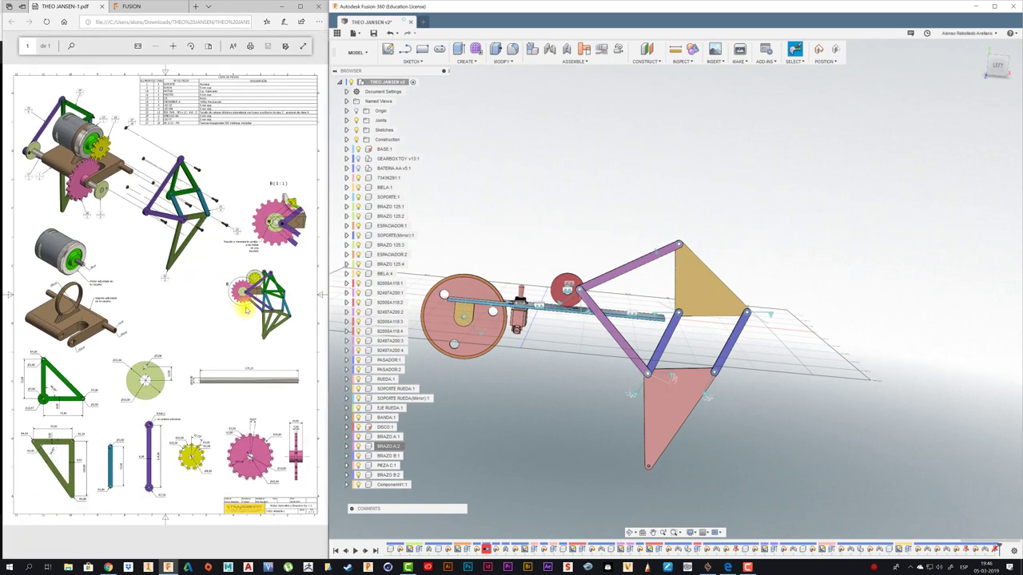
ctrl+scroll(300, 288, up, 1)
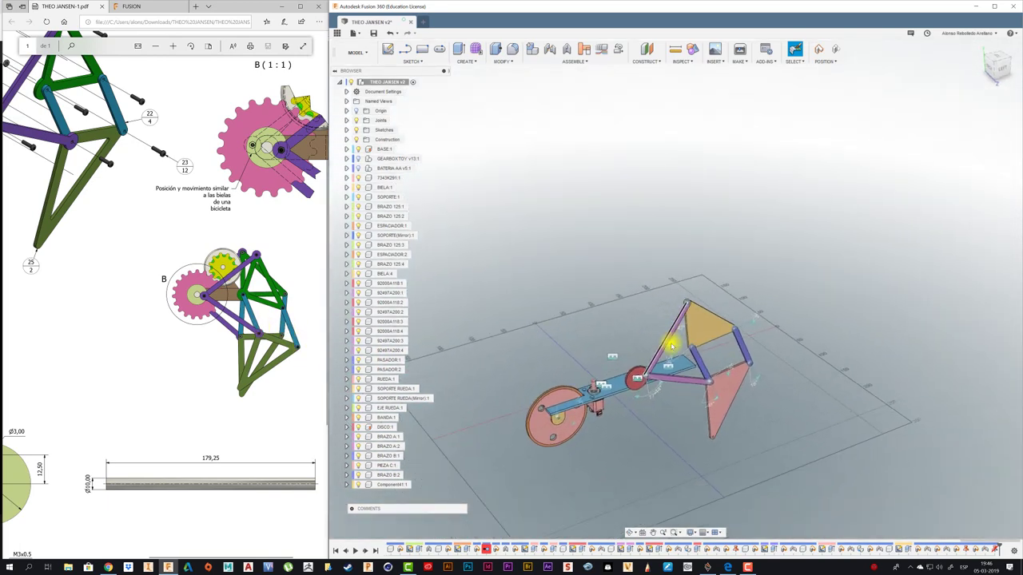
Step: Scroll and zoom the THEO JANSEN PDF to the exploded assembly view and parts table
scroll(260, 281, up, 3)
ctrl+scroll(253, 292, down, 2)
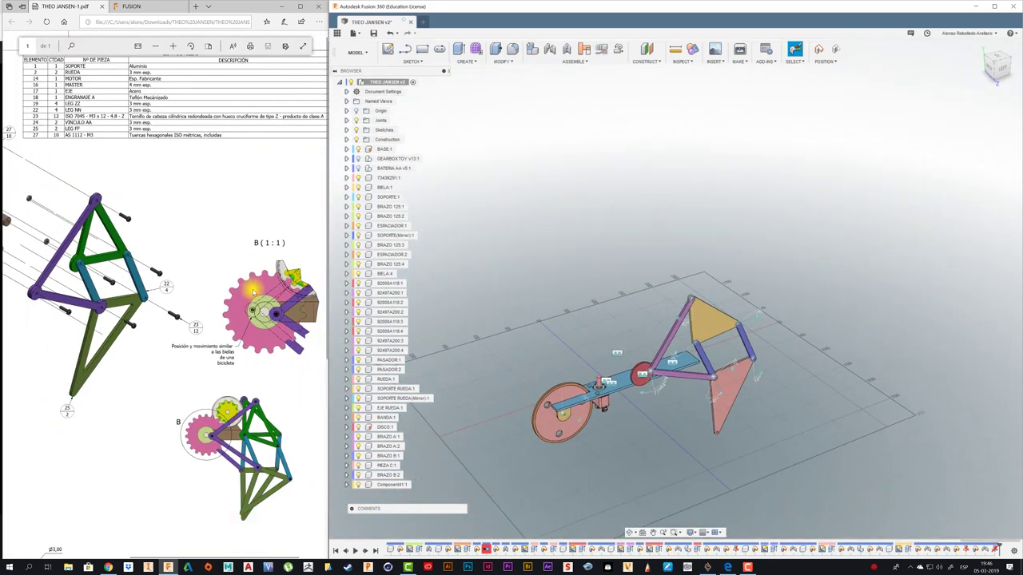
ctrl+scroll(232, 296, down, 2)
ctrl+scroll(231, 296, down, 2)
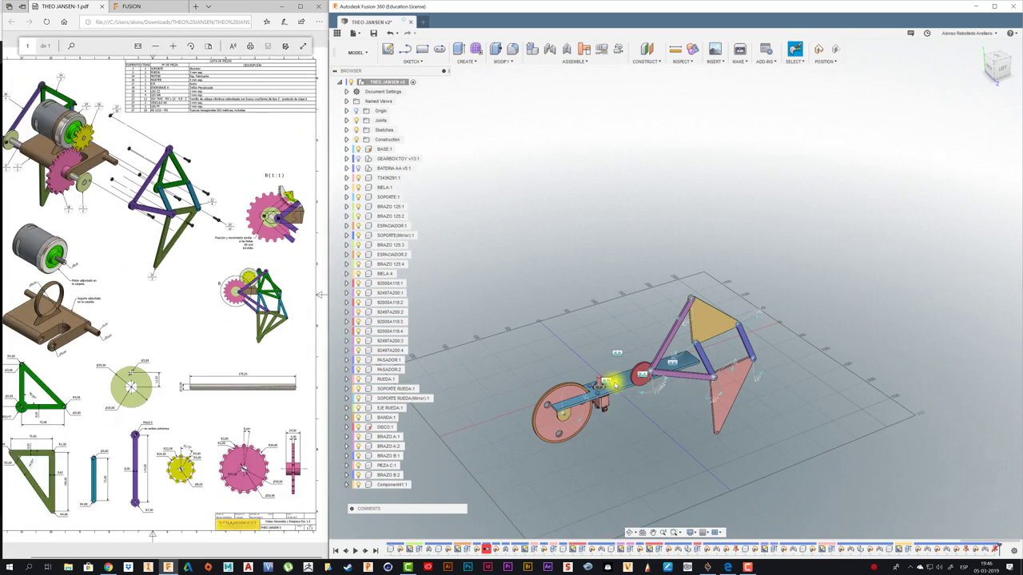
ctrl+scroll(260, 312, up, 2)
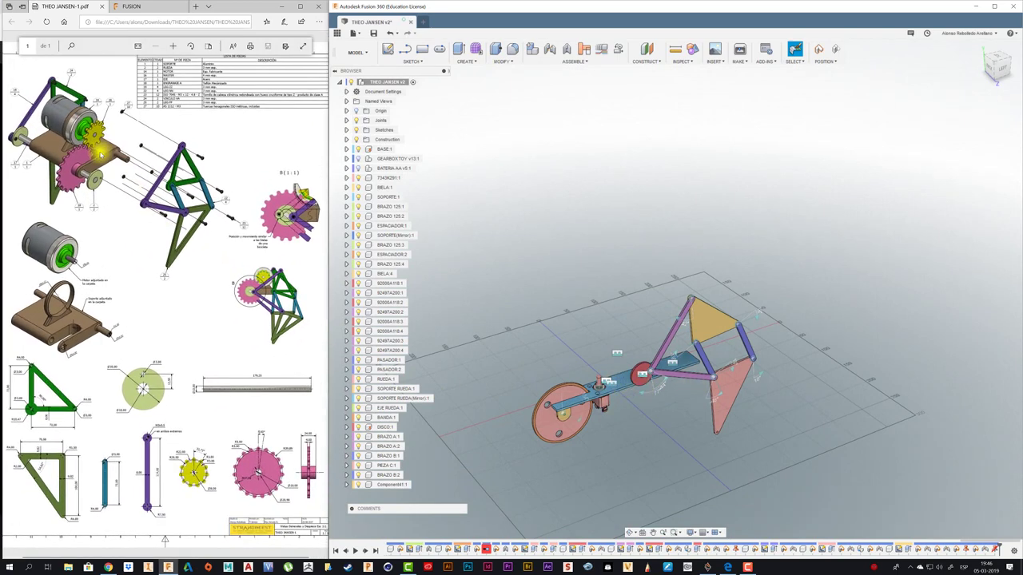
ctrl+scroll(101, 151, up, 2)
ctrl+scroll(111, 181, down, 2)
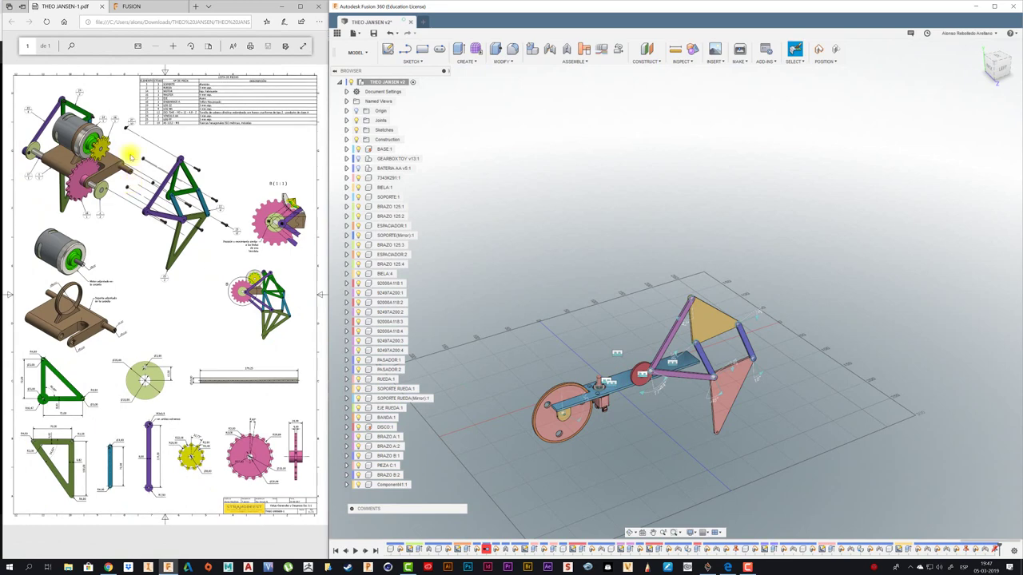
ctrl+scroll(132, 157, up, 2)
ctrl+scroll(130, 148, up, 2)
ctrl+scroll(137, 160, up, 2)
ctrl+scroll(147, 170, up, 2)
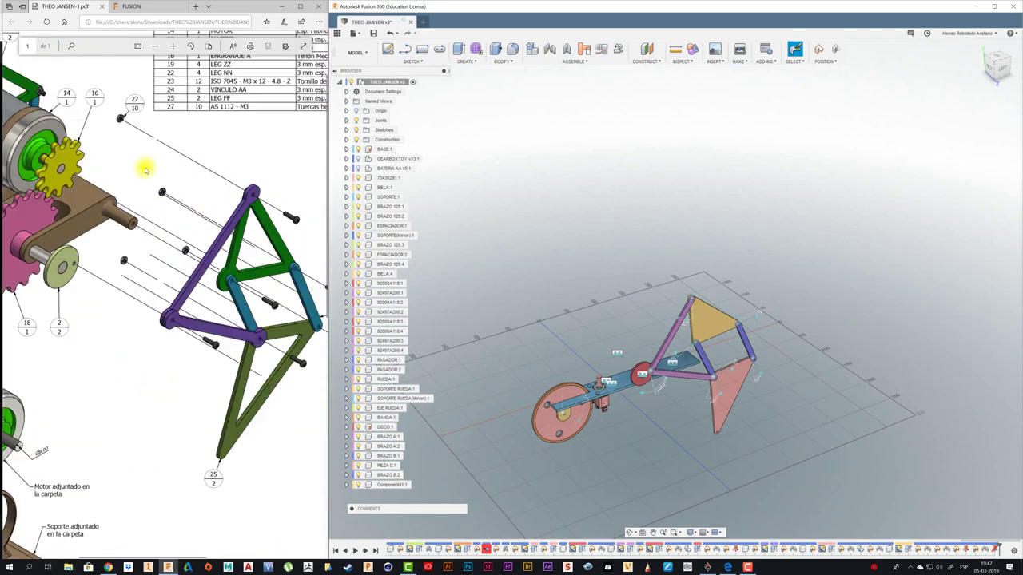
scroll(146, 170, up, 2)
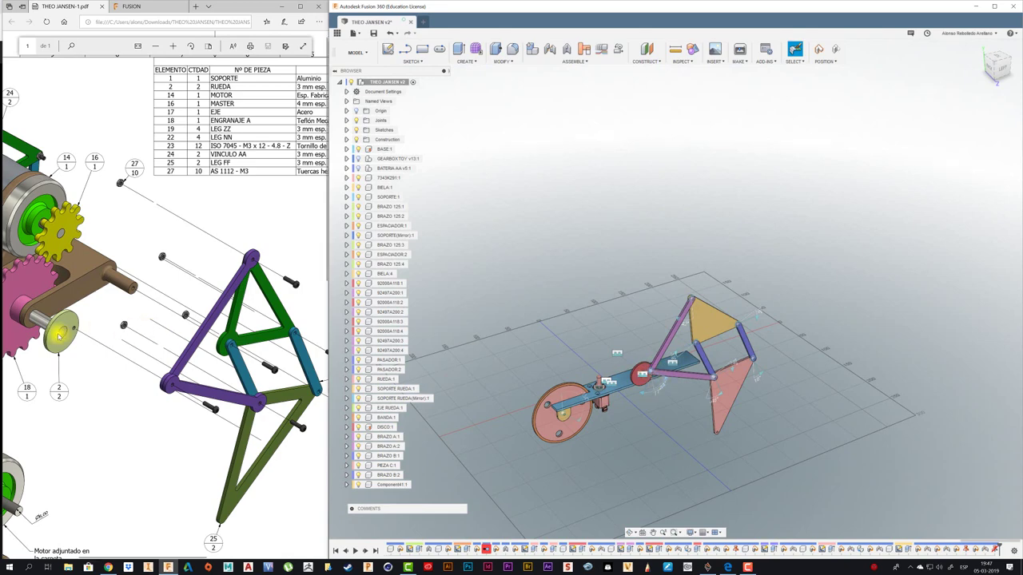
Step: Switch to the LEFT view and drag the linkage to check its joints swing freely
click(1004, 71)
scroll(719, 416, up, 2)
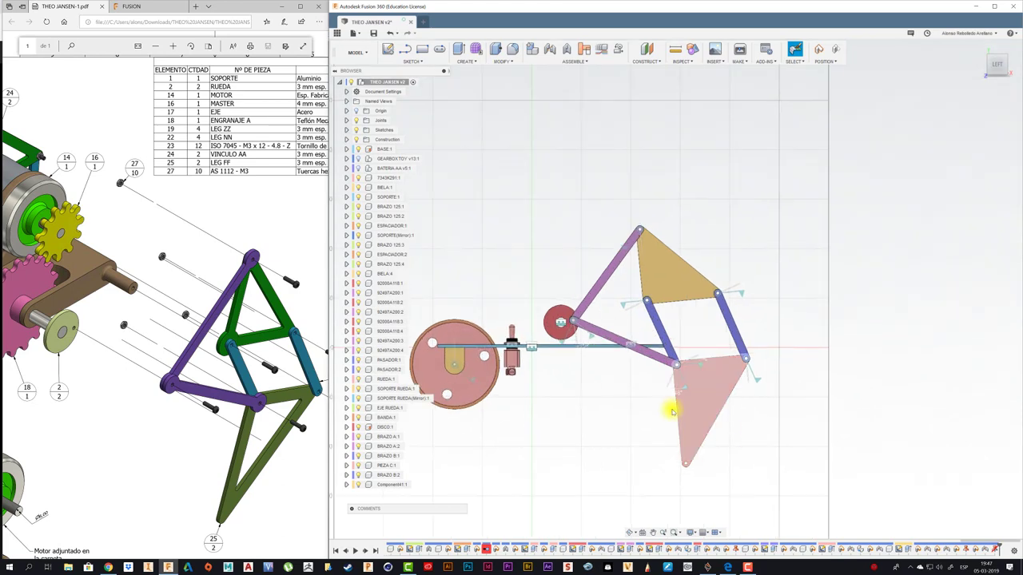
scroll(648, 342, up, 2)
mouse_move(649, 341)
mouse_down()
mouse_move(702, 273)
mouse_move(706, 283)
mouse_up()
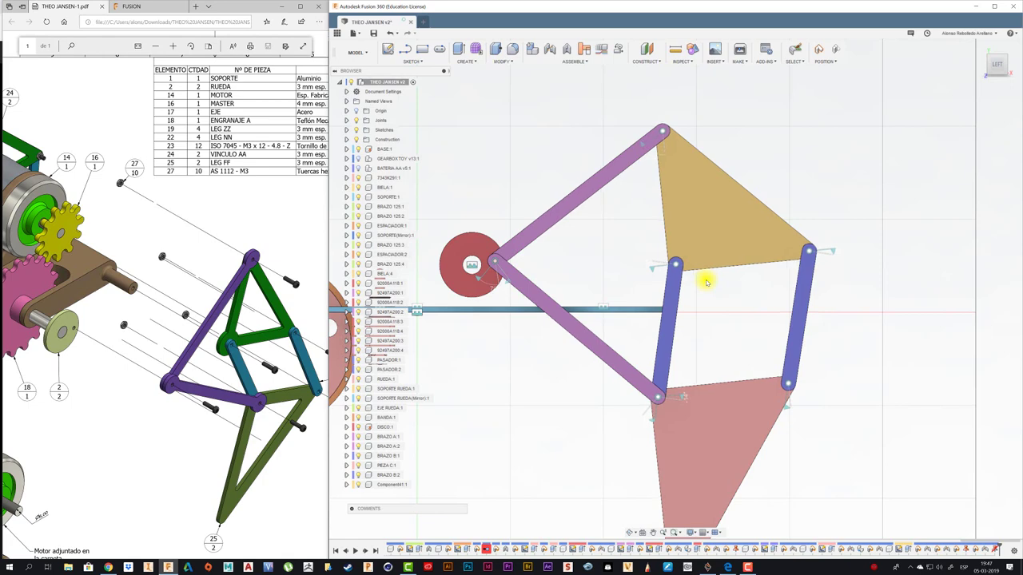
drag(706, 281, 707, 283)
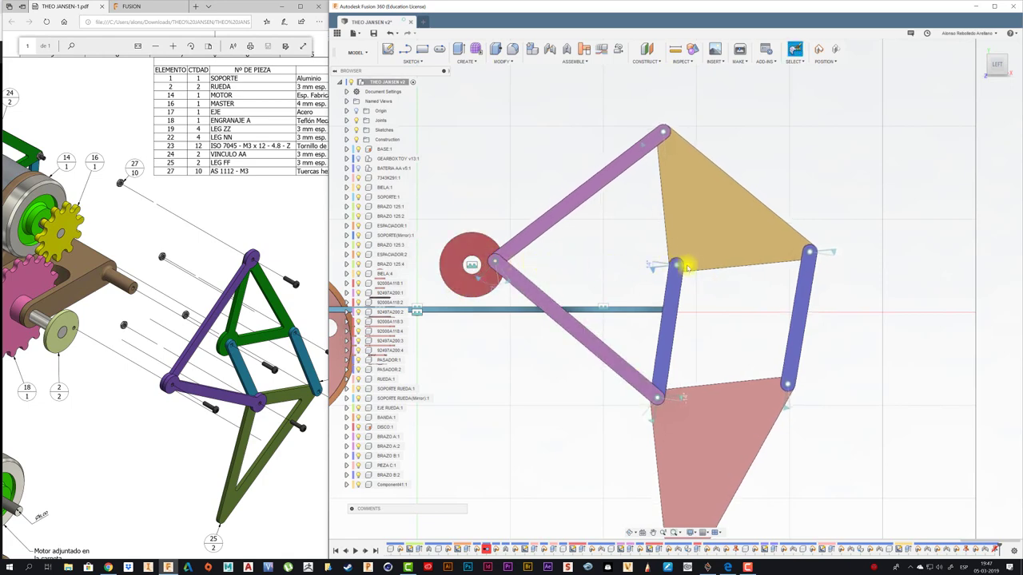
shift+middle_drag(623, 297, 627, 301)
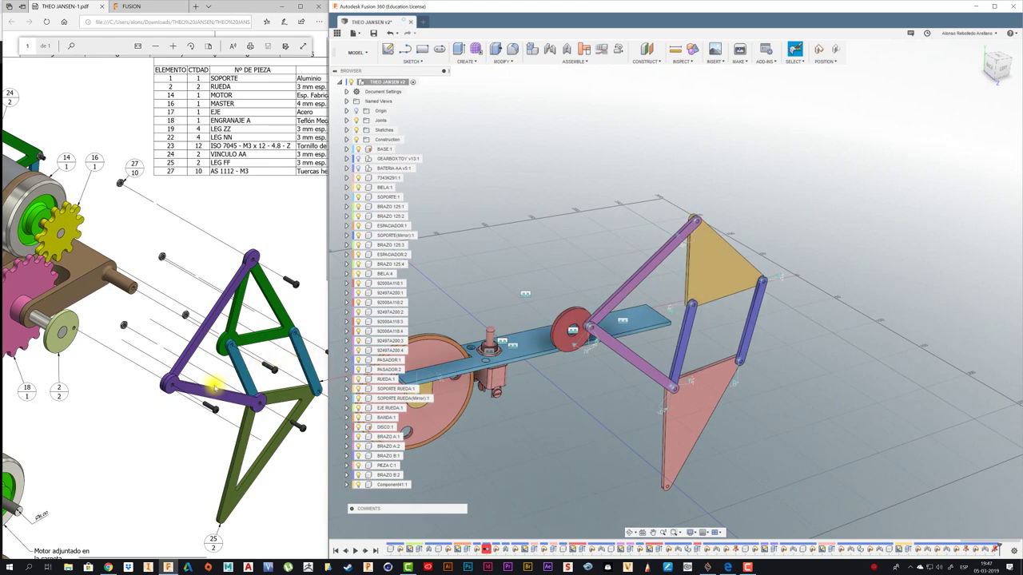
ctrl+scroll(214, 386, down, 2)
ctrl+scroll(210, 365, down, 2)
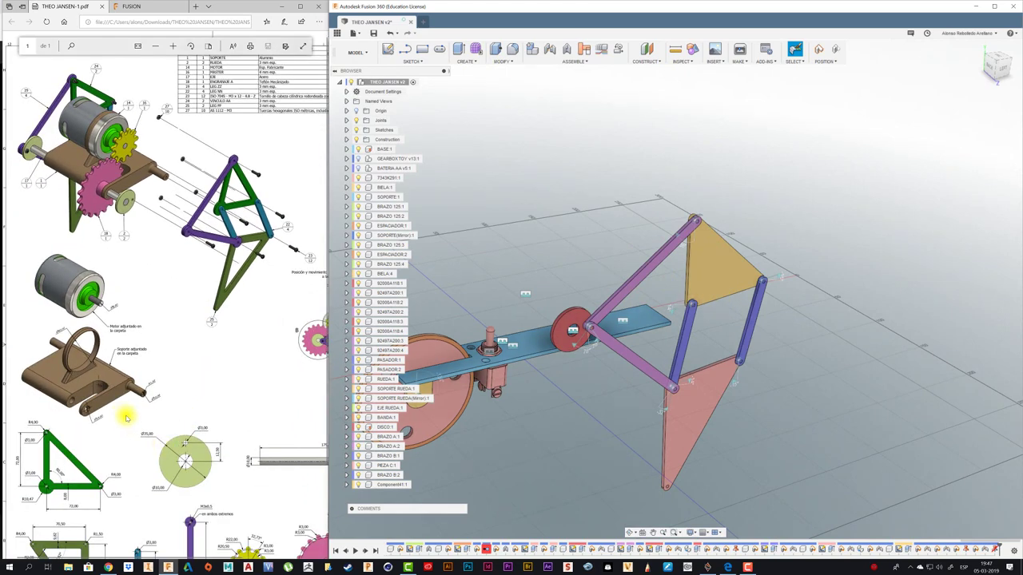
ctrl+scroll(117, 413, down, 1)
ctrl+scroll(113, 410, down, 1)
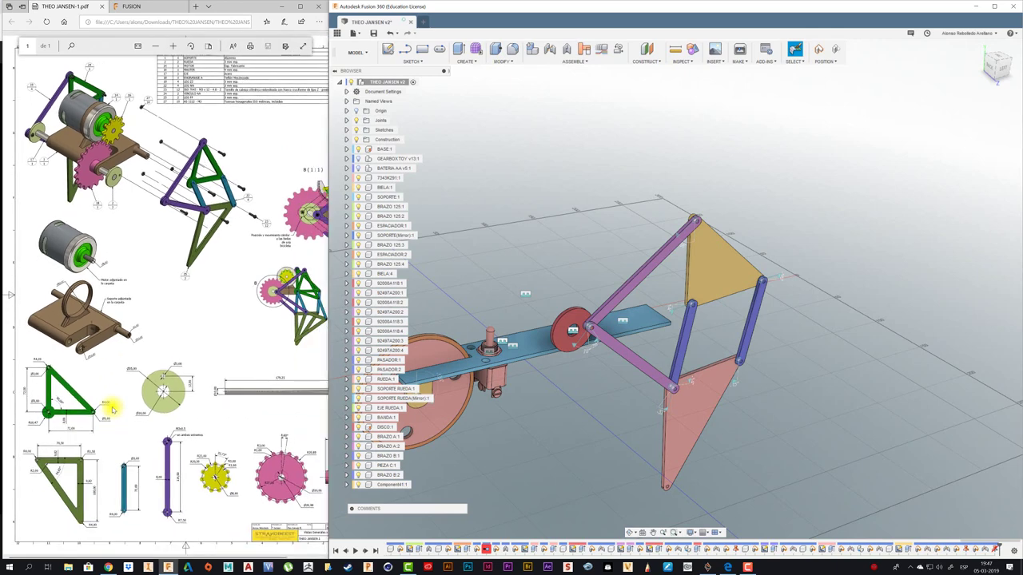
ctrl+scroll(266, 264, up, 1)
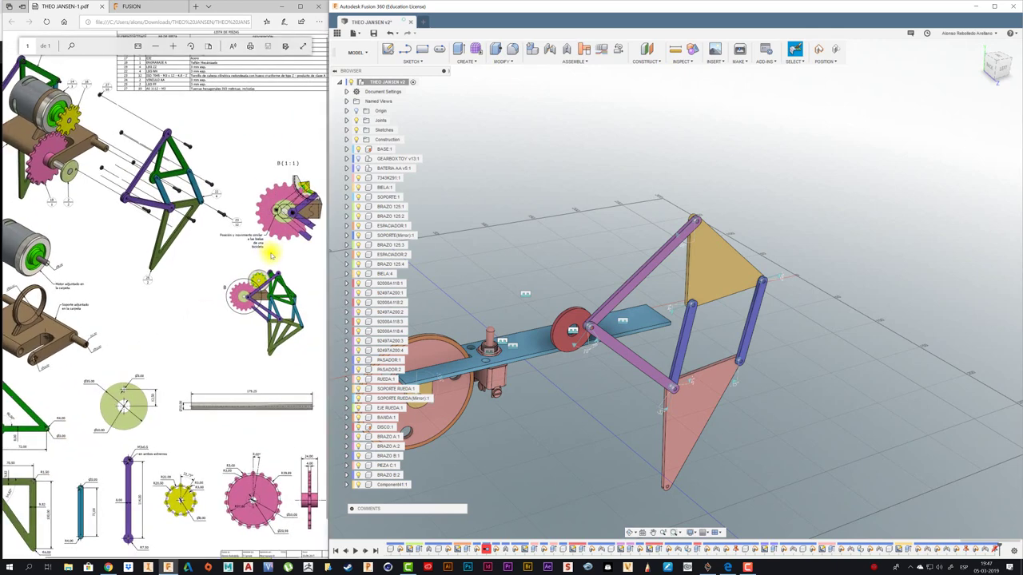
ctrl+scroll(260, 287, up, 1)
ctrl+scroll(254, 314, up, 1)
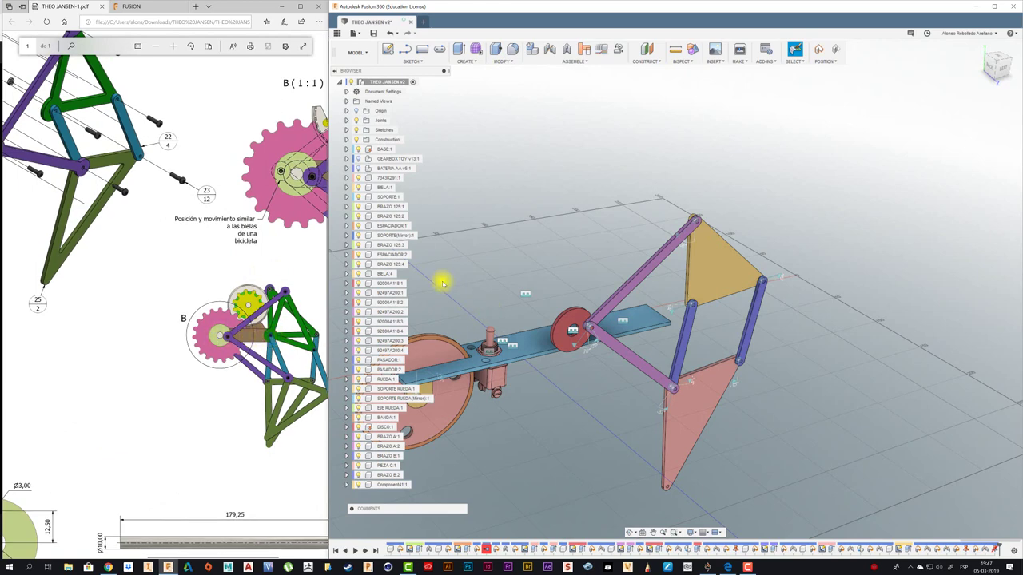
scroll(543, 336, down, 1)
scroll(678, 304, up, 2)
scroll(662, 320, down, 1)
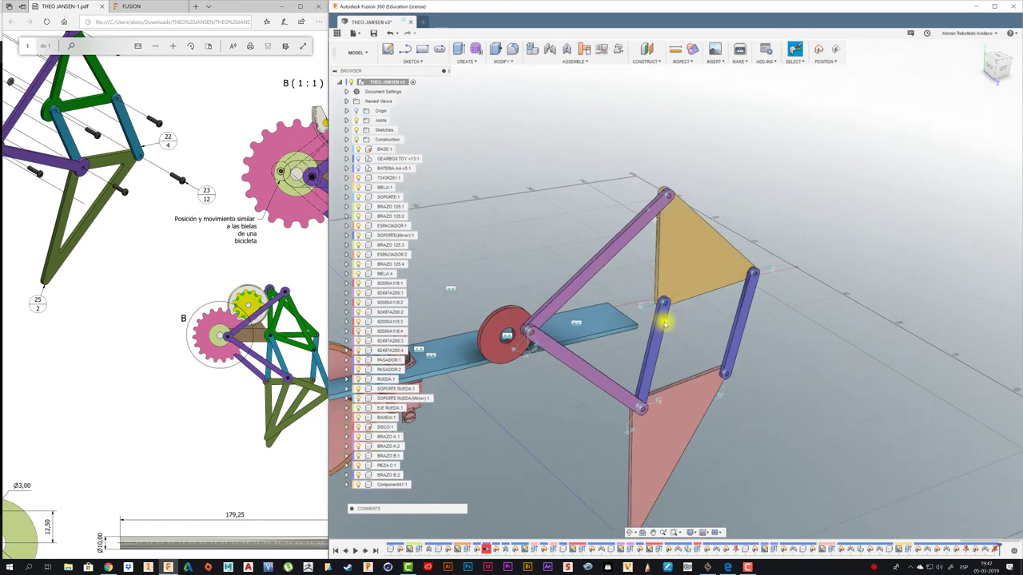
scroll(639, 327, down, 1)
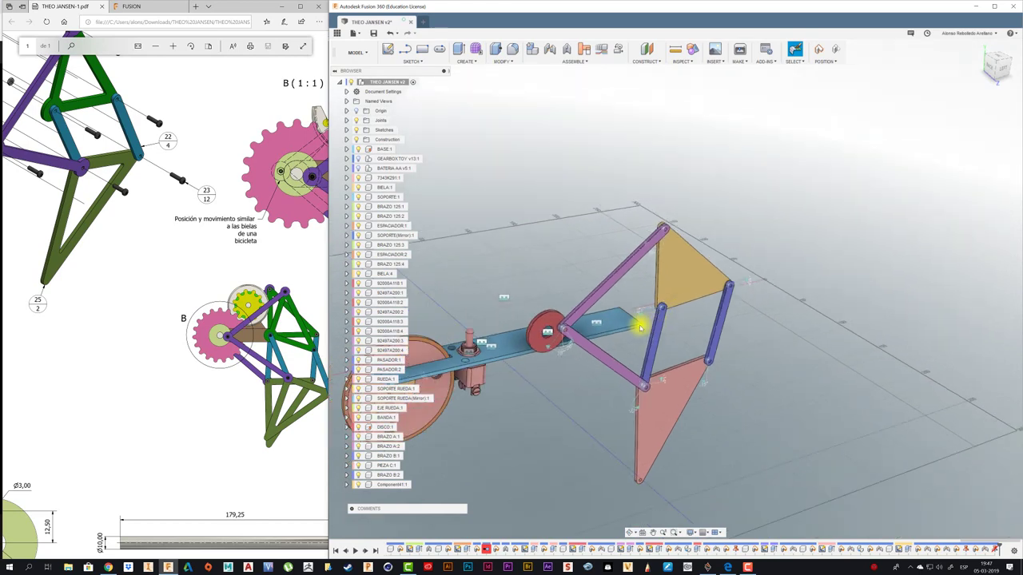
Step: Return to the LEFT view and drag the triangle link to recheck the mechanism
click(1000, 73)
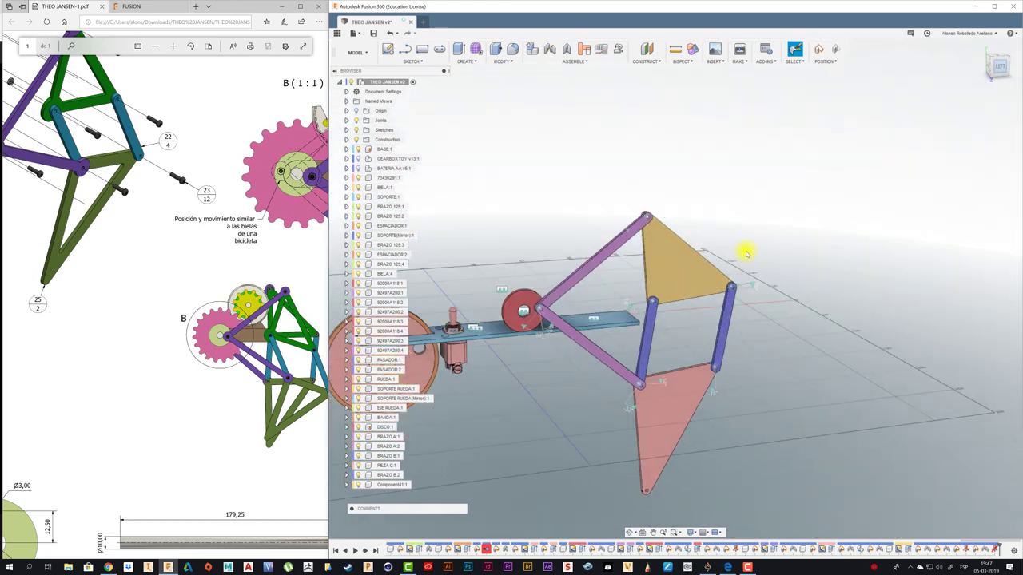
scroll(550, 284, up, 3)
mouse_move(805, 274)
mouse_down()
mouse_move(799, 253)
mouse_move(794, 283)
mouse_up()
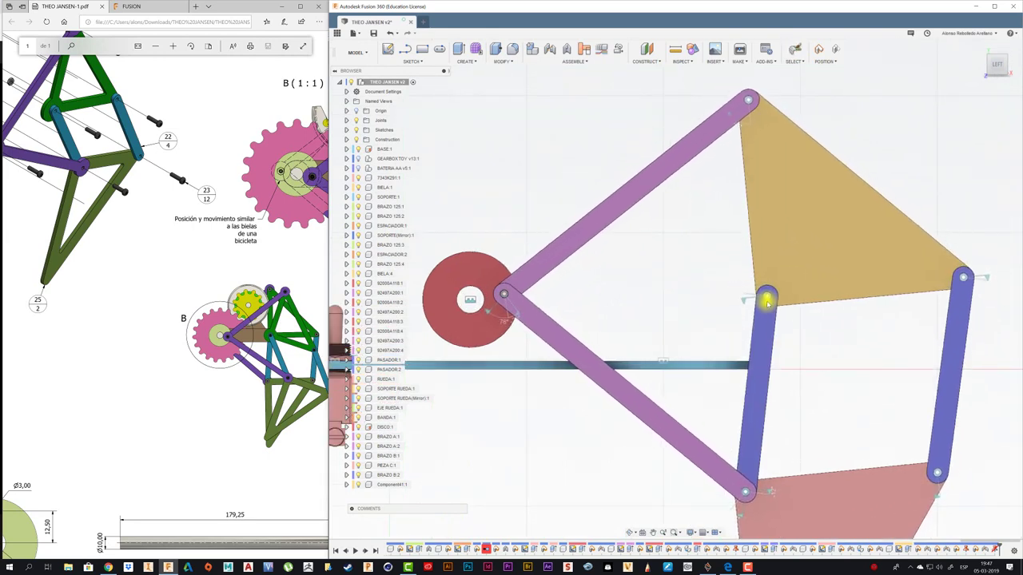
scroll(506, 200, down, 3)
scroll(480, 227, down, 1)
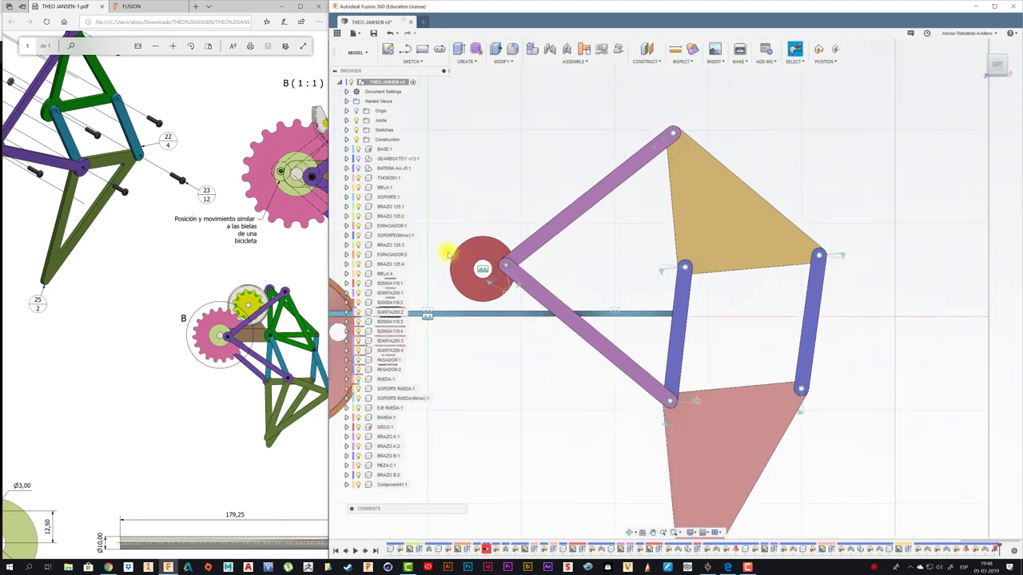
Step: Show GEARBOX TOY again, return to the home view, and activate BASE:1
click(364, 158)
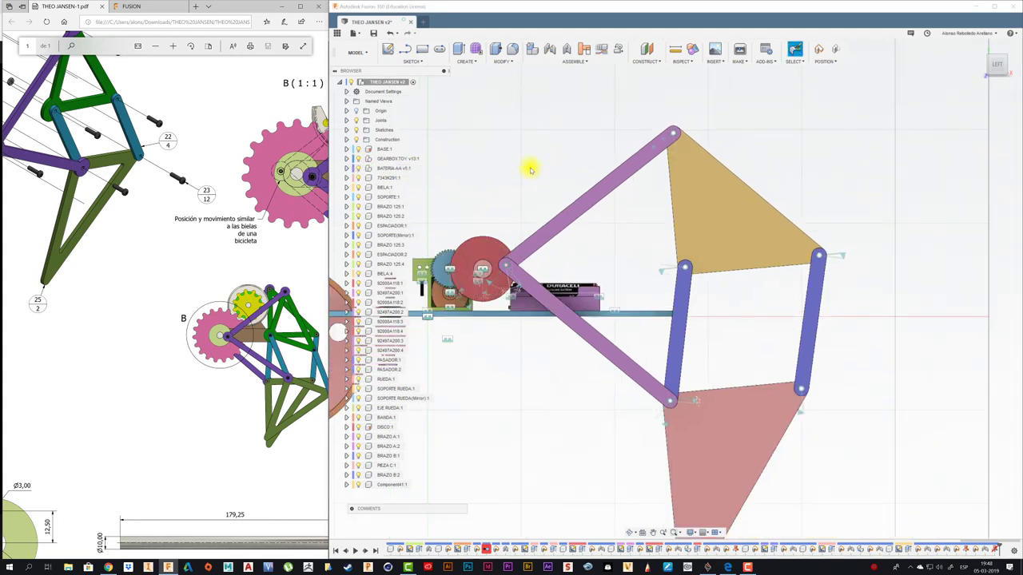
key(F6)
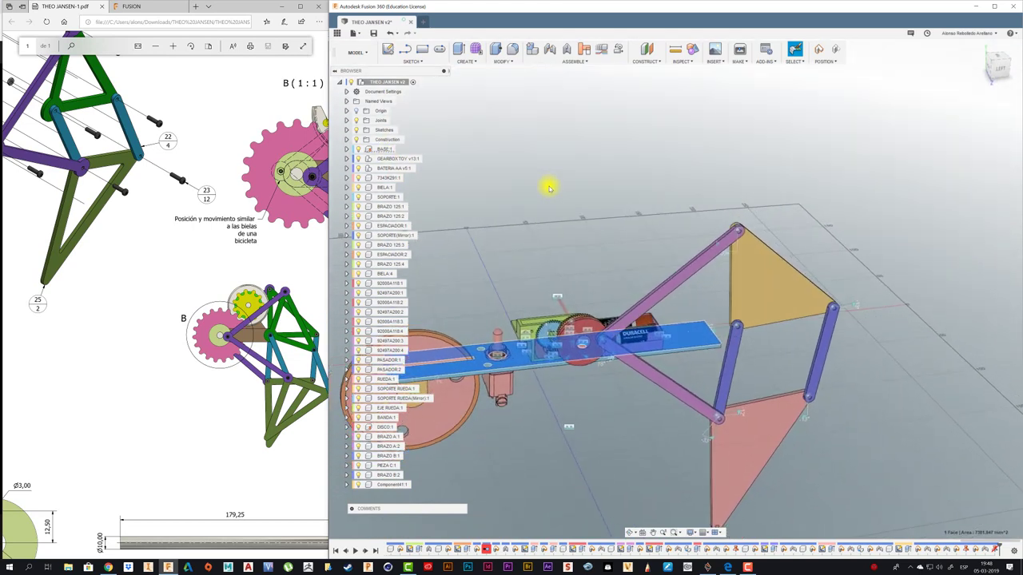
click(399, 150)
Step: Start a sketch on the base plate face, keeping moved components in their current positions
click(390, 53)
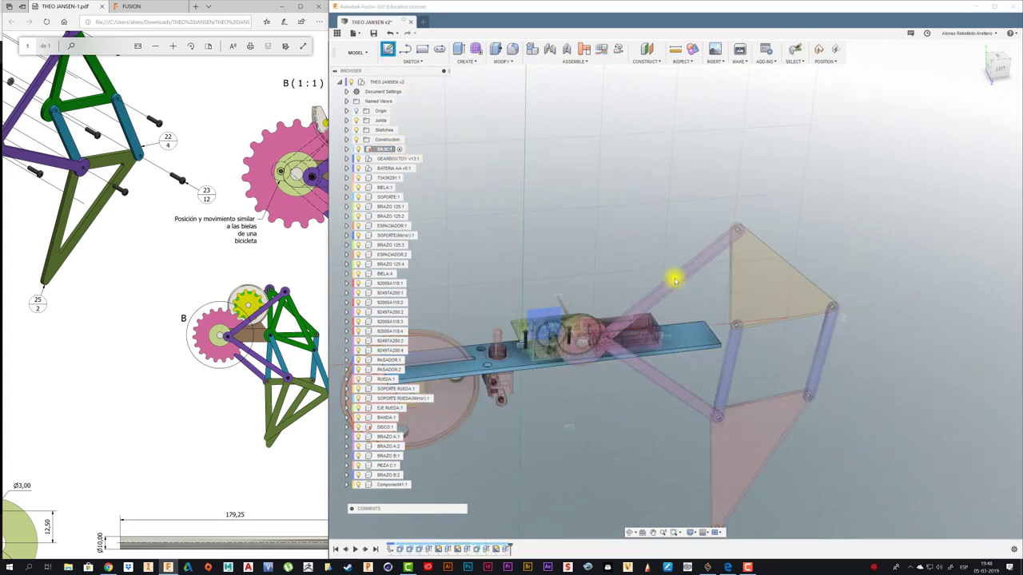
click(697, 355)
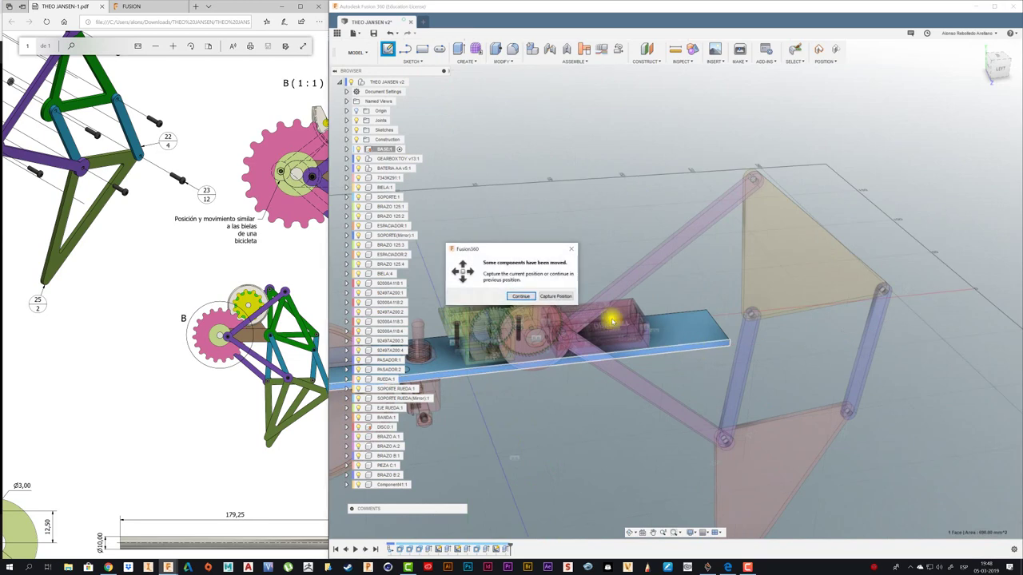
click(564, 296)
click(662, 339)
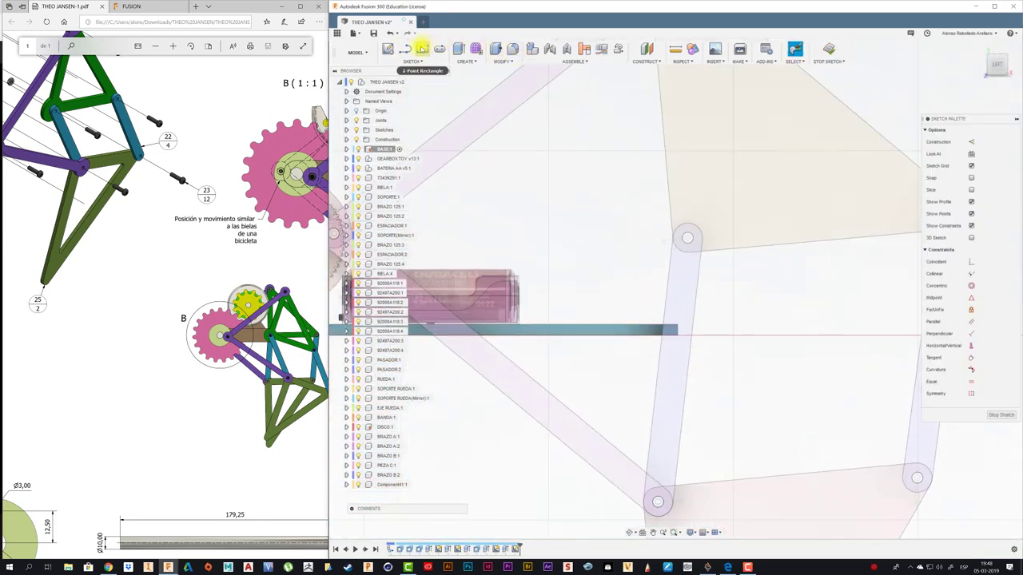
Step: Draw a 2-point rectangle from the base line around the vertical link's upper joint
click(423, 49)
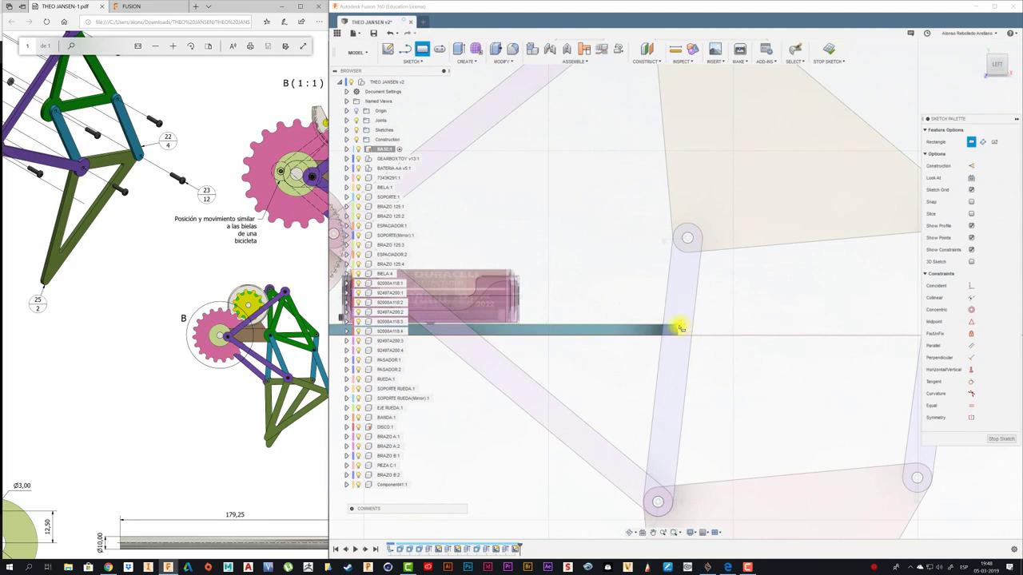
click(679, 327)
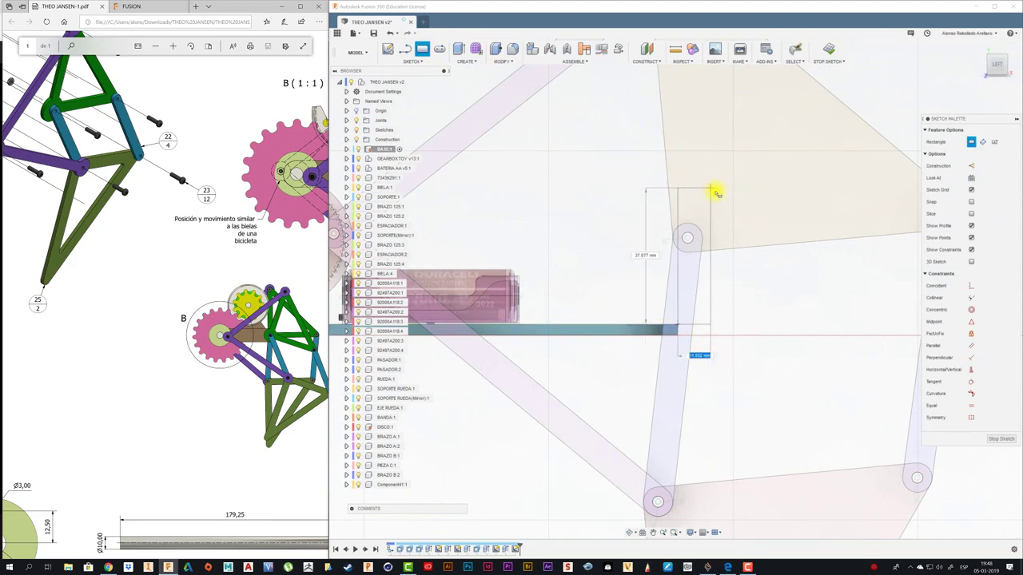
key(Escape)
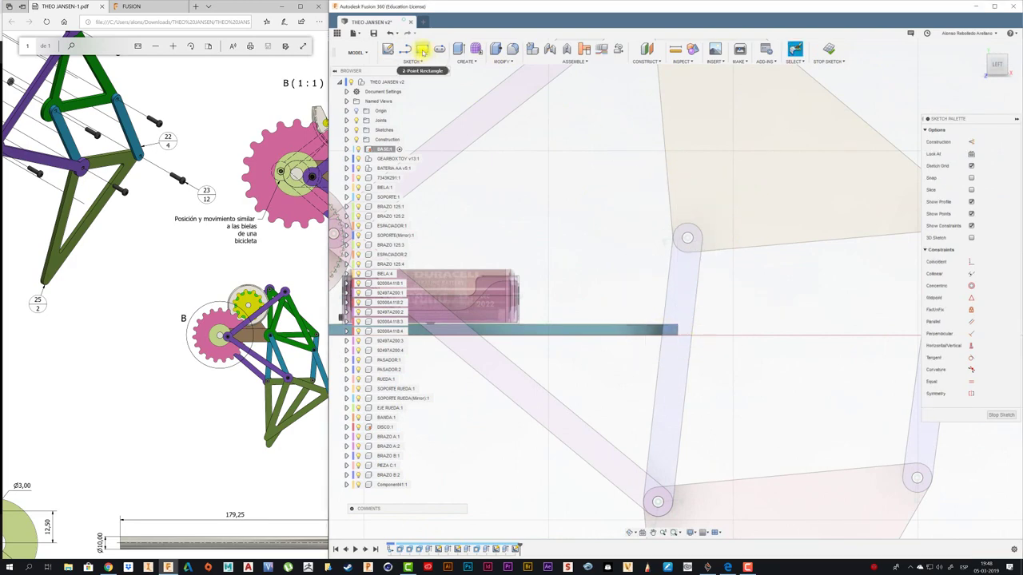
click(423, 49)
scroll(616, 190, down, 2)
scroll(615, 196, down, 2)
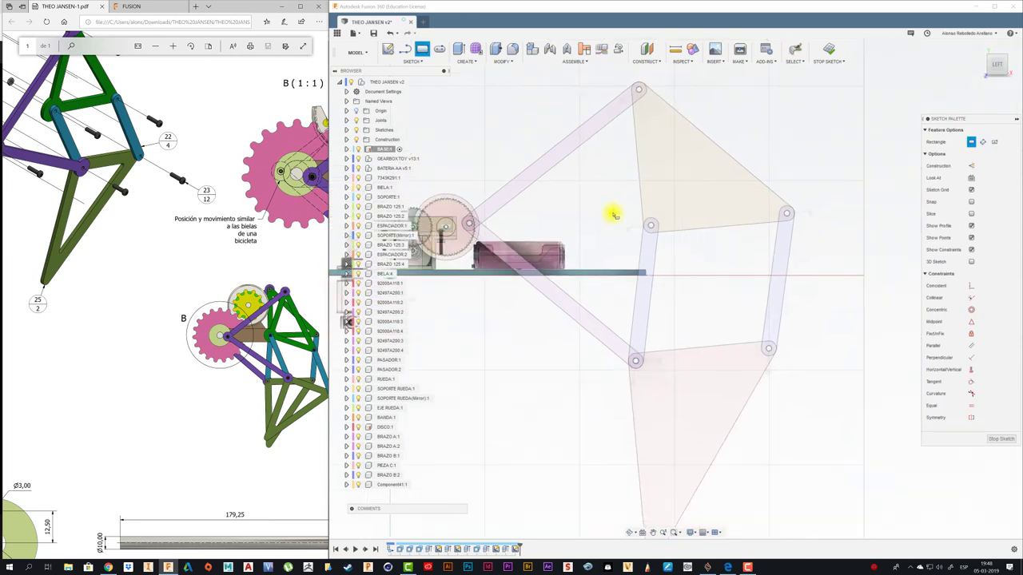
click(615, 198)
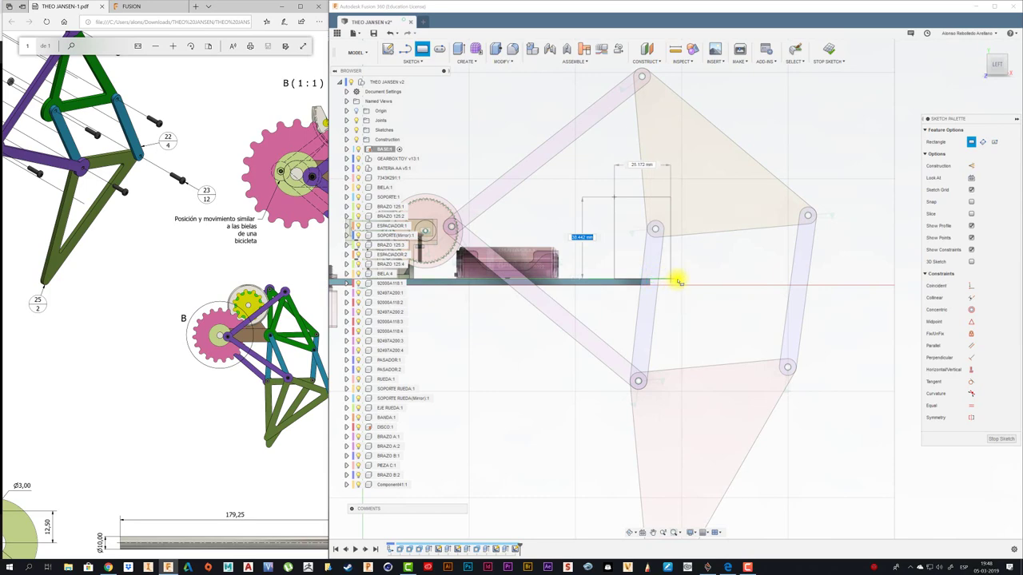
click(680, 281)
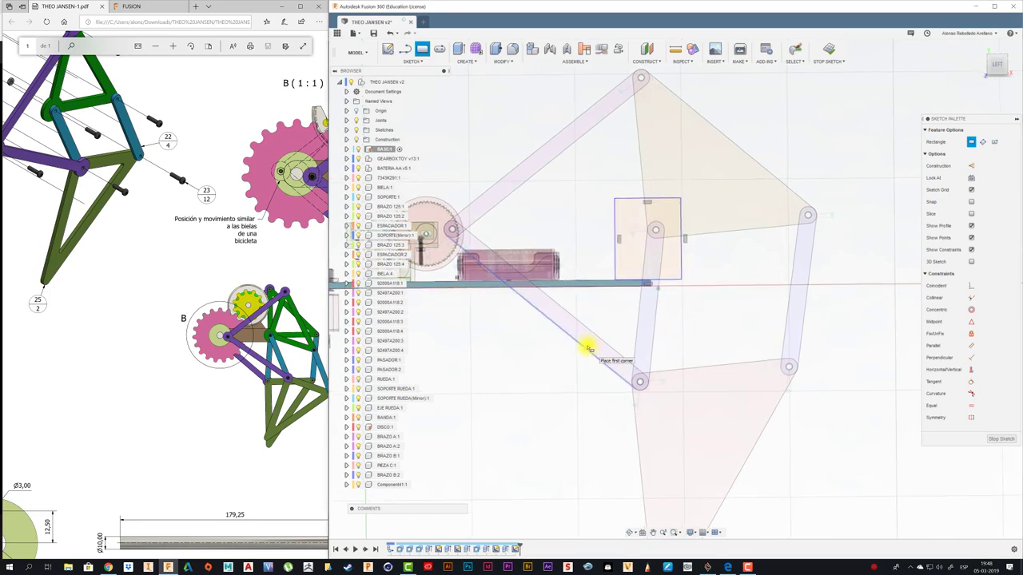
Step: Set up a -3 mm join extrusion of the rectangle profile
shift+middle_drag(588, 347, 633, 335)
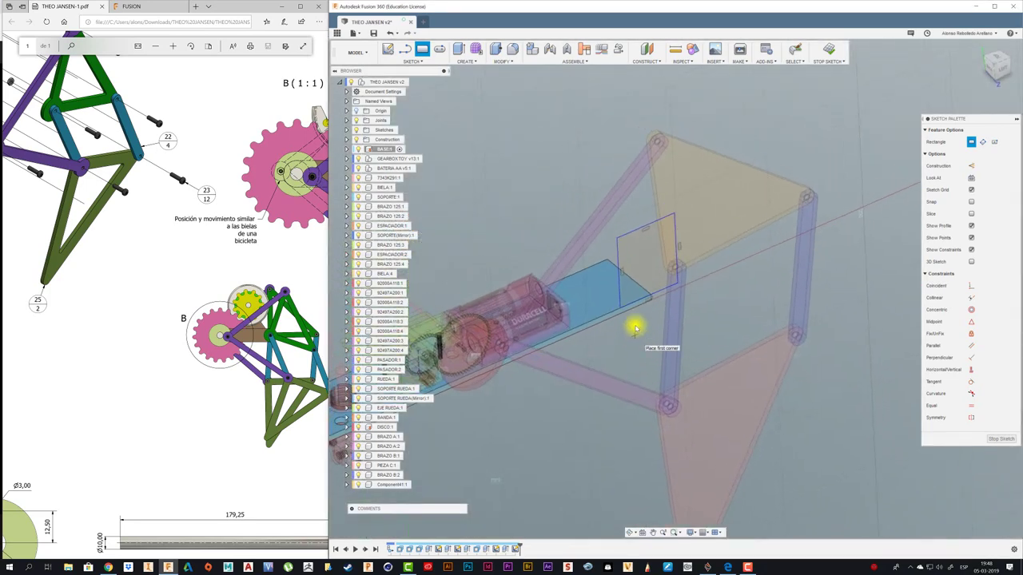
key(e)
click(645, 271)
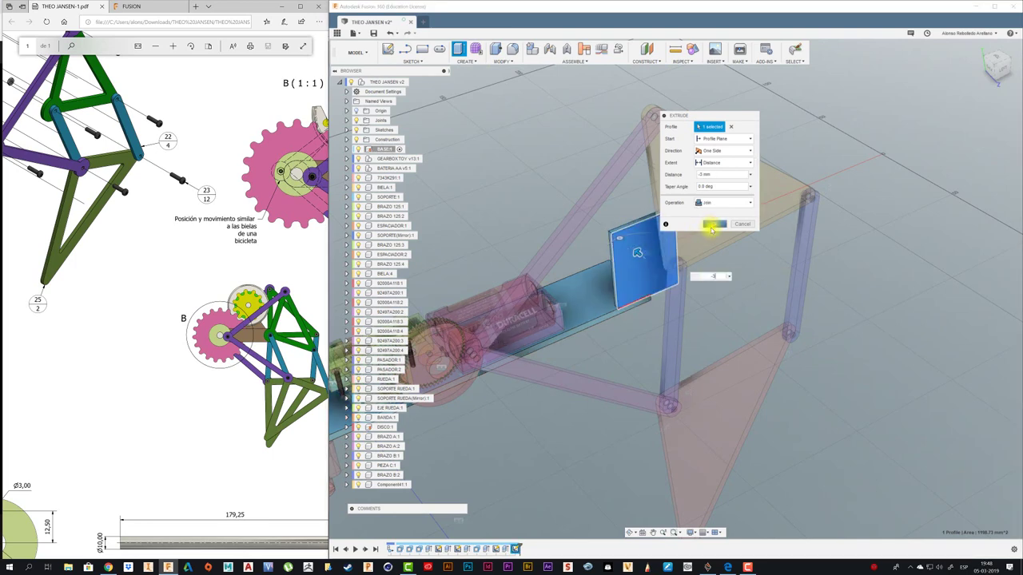
Step: Confirm the tab extrusion, fillet its top corner edge at 3.50 mm, and view from the left
click(714, 224)
mouse_move(722, 297)
shift+middle_down()
mouse_move(654, 282)
mouse_move(525, 107)
shift+middle_up()
click(512, 49)
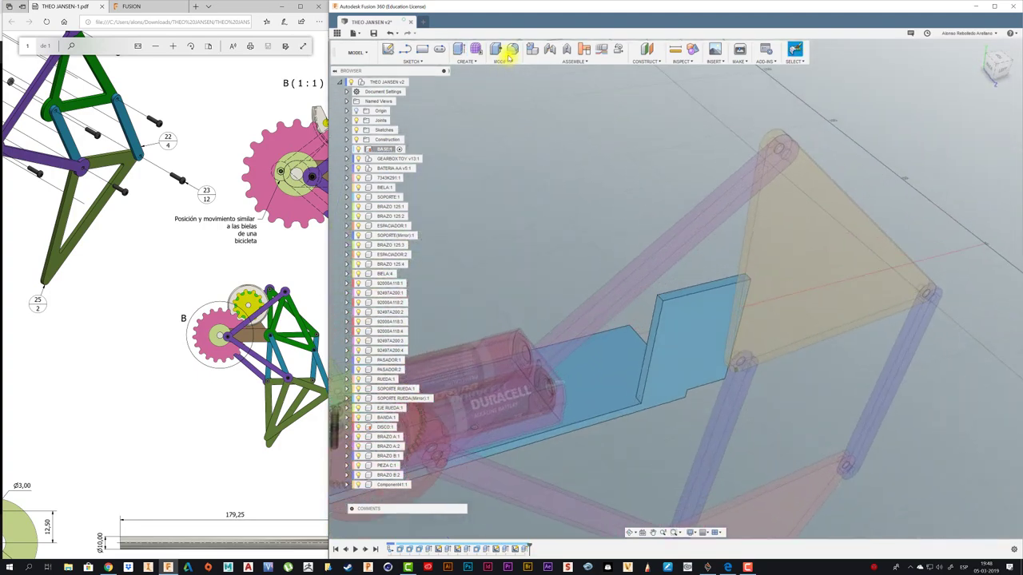
shift+middle_drag(600, 228, 649, 302)
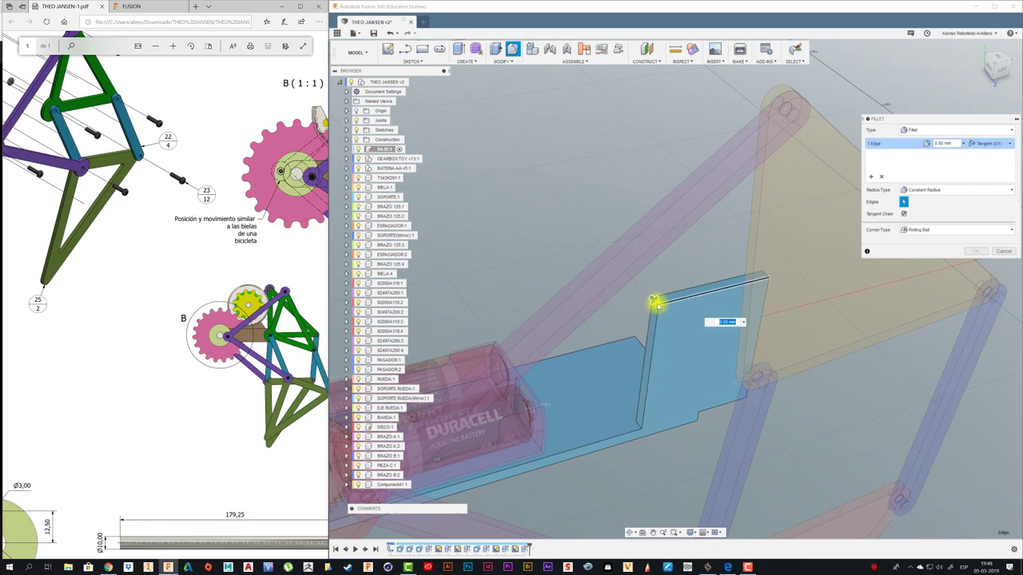
drag(653, 299, 658, 304)
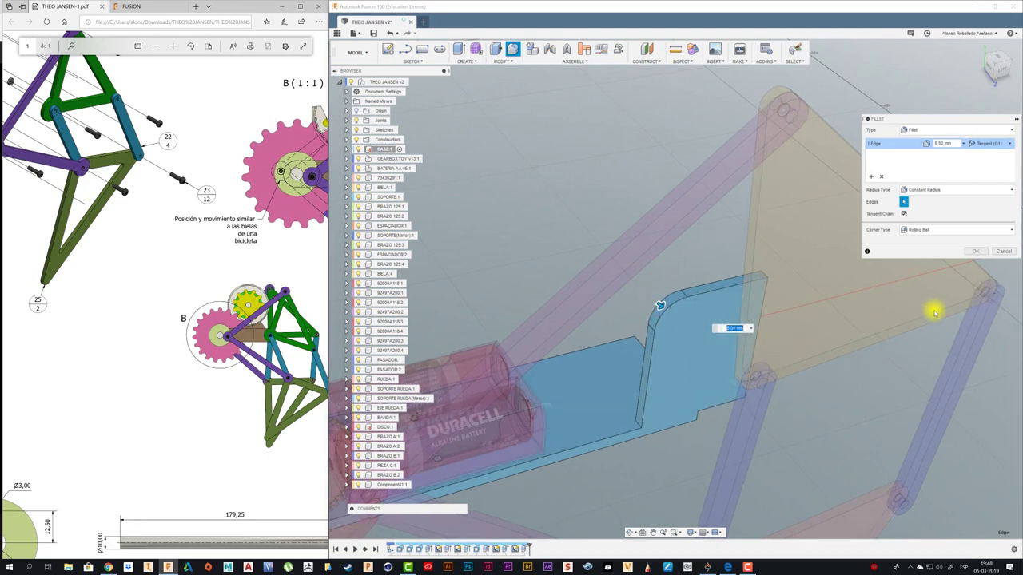
click(976, 251)
mouse_move(740, 325)
shift+middle_down()
mouse_move(698, 404)
mouse_move(992, 70)
shift+middle_up()
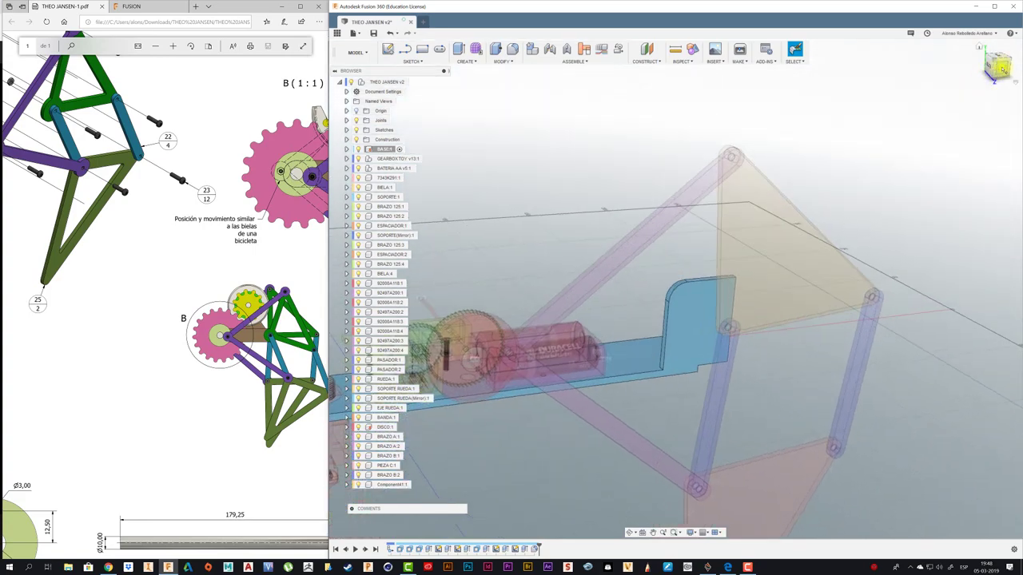
click(1002, 69)
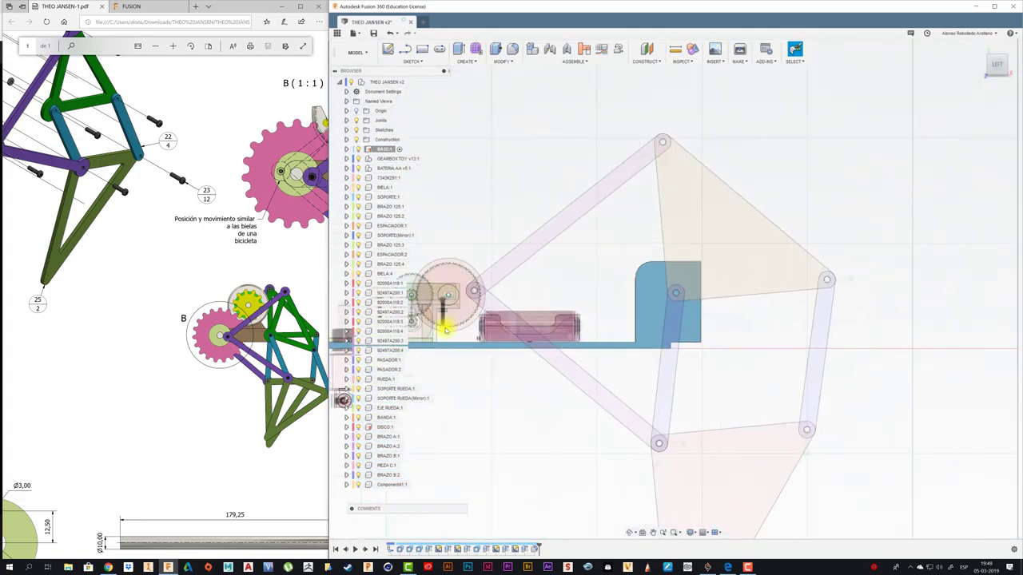
Step: Start a sketch on the base plate face and draw a horizontal line from crank pin to bracket pivot
scroll(446, 312, up, 3)
scroll(550, 320, up, 2)
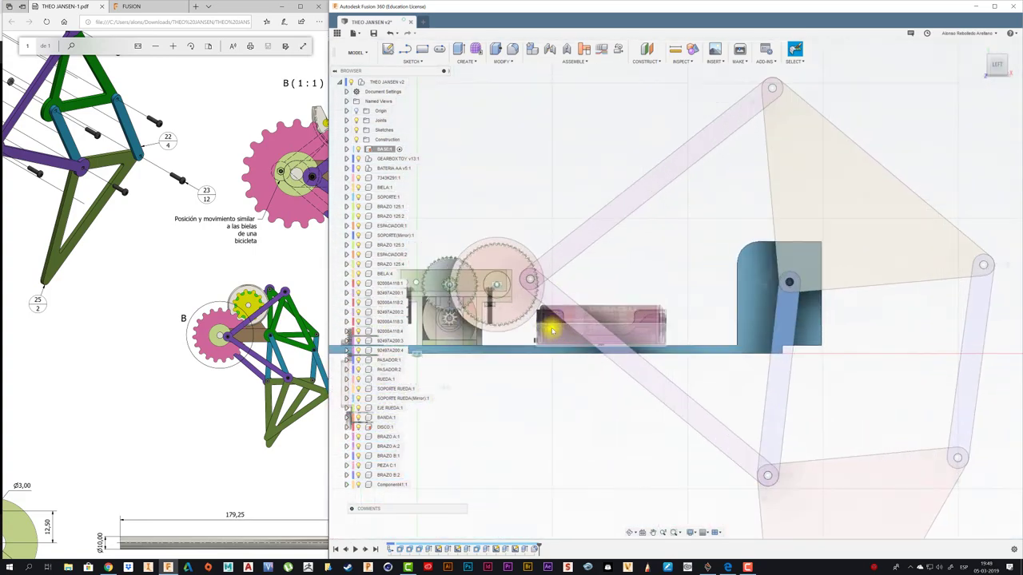
click(778, 297)
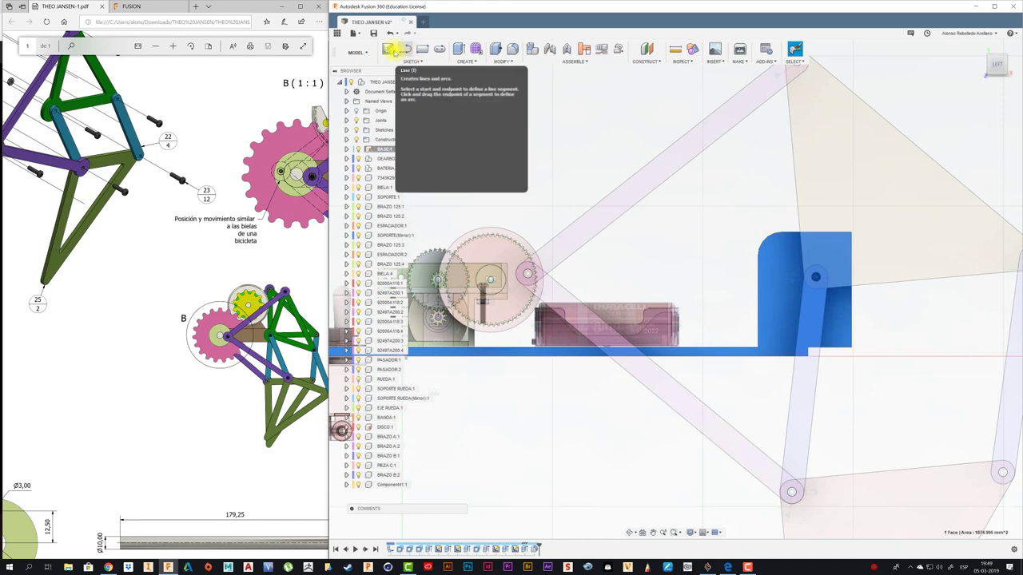
click(387, 49)
click(774, 274)
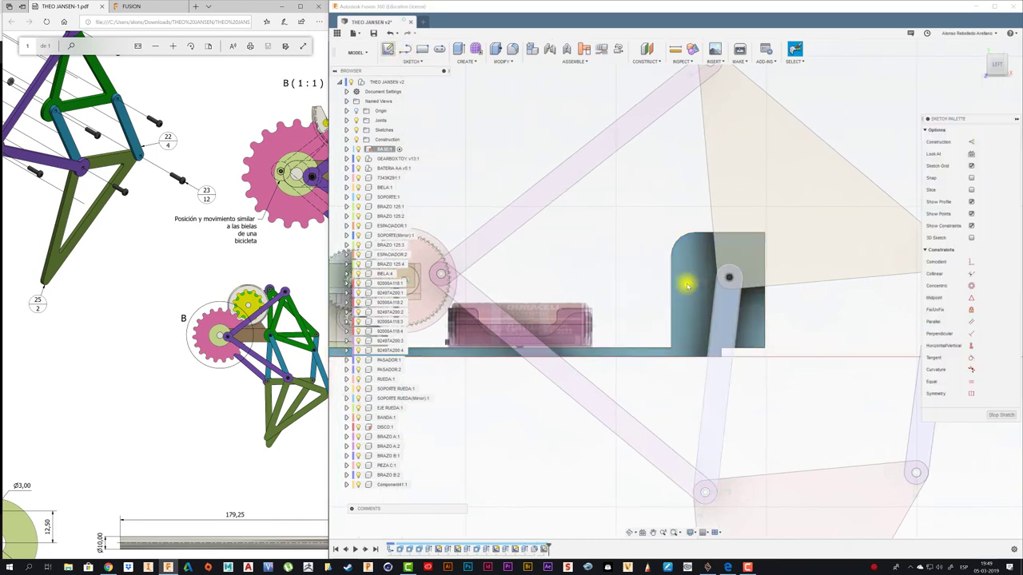
click(406, 49)
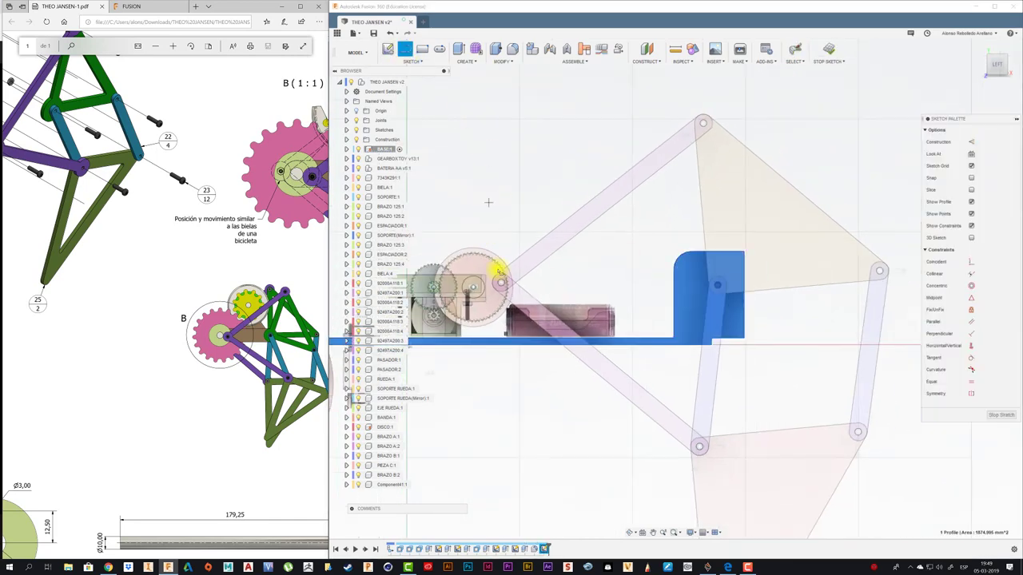
scroll(476, 290, up, 3)
click(528, 276)
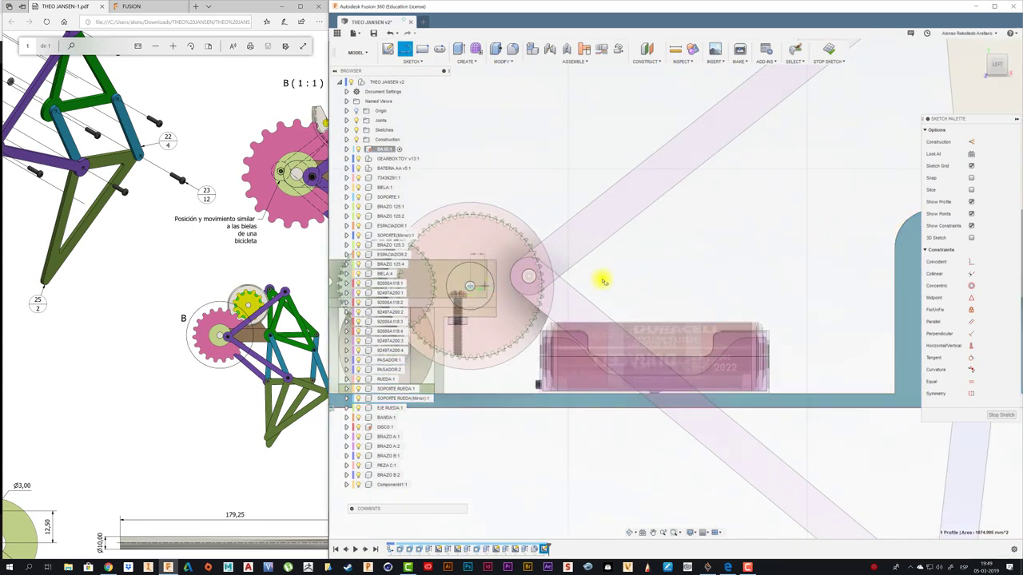
scroll(620, 285, down, 3)
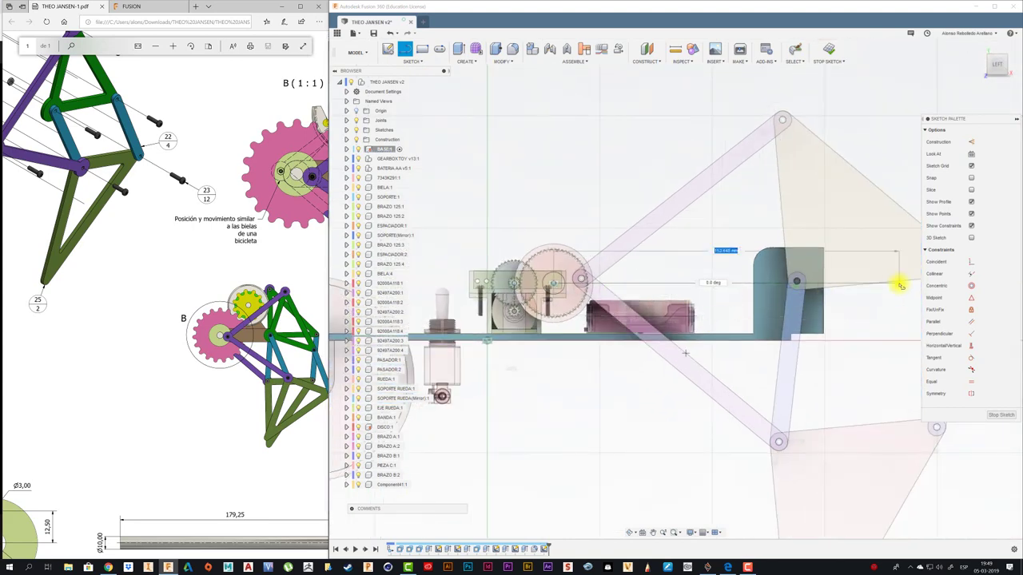
click(899, 285)
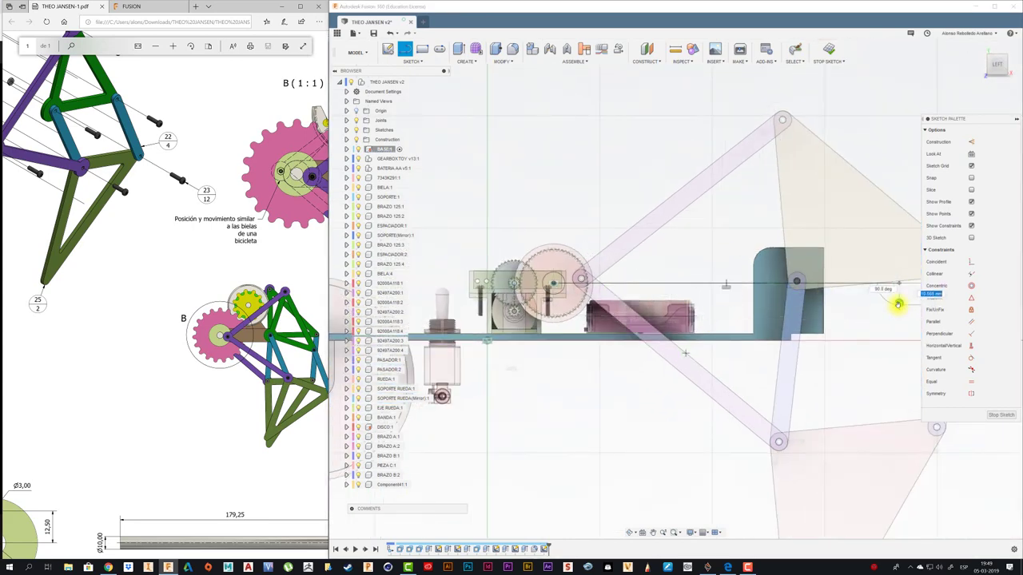
Step: Convert the horizontal line to construction geometry and finish the sketch
click(779, 284)
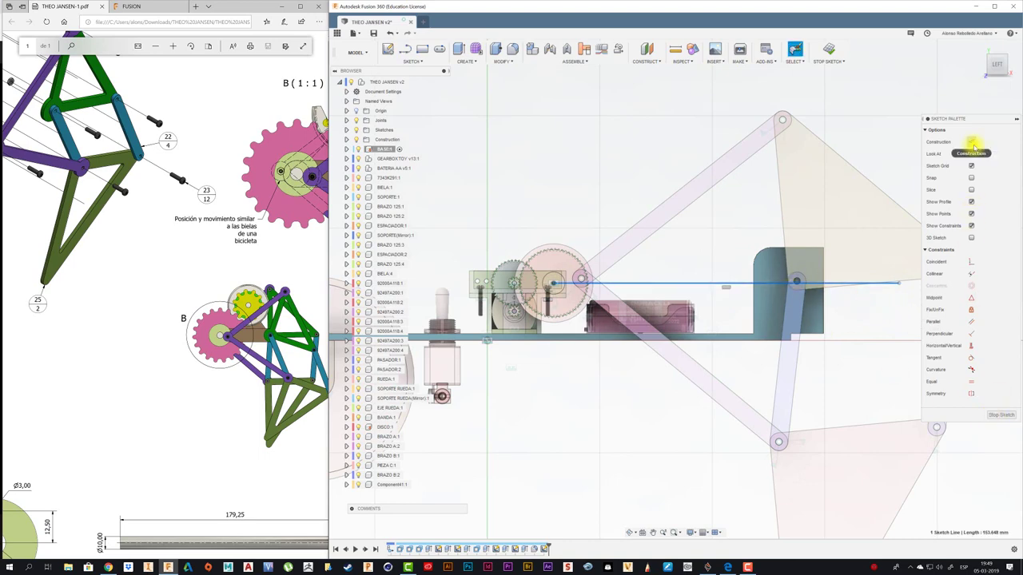
click(972, 142)
scroll(714, 256, up, 2)
scroll(742, 251, up, 2)
scroll(741, 269, up, 2)
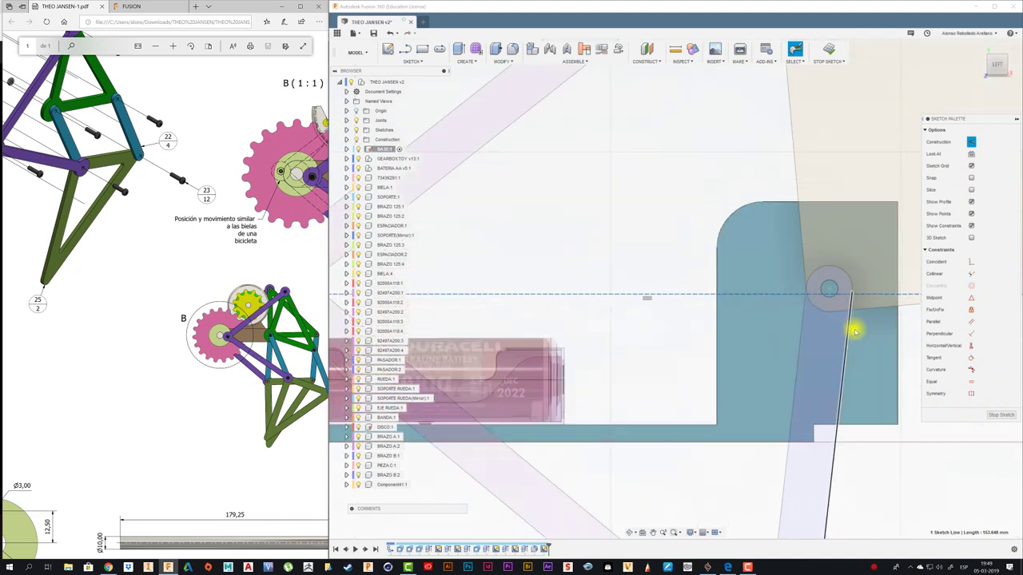
scroll(830, 326, up, 2)
click(592, 212)
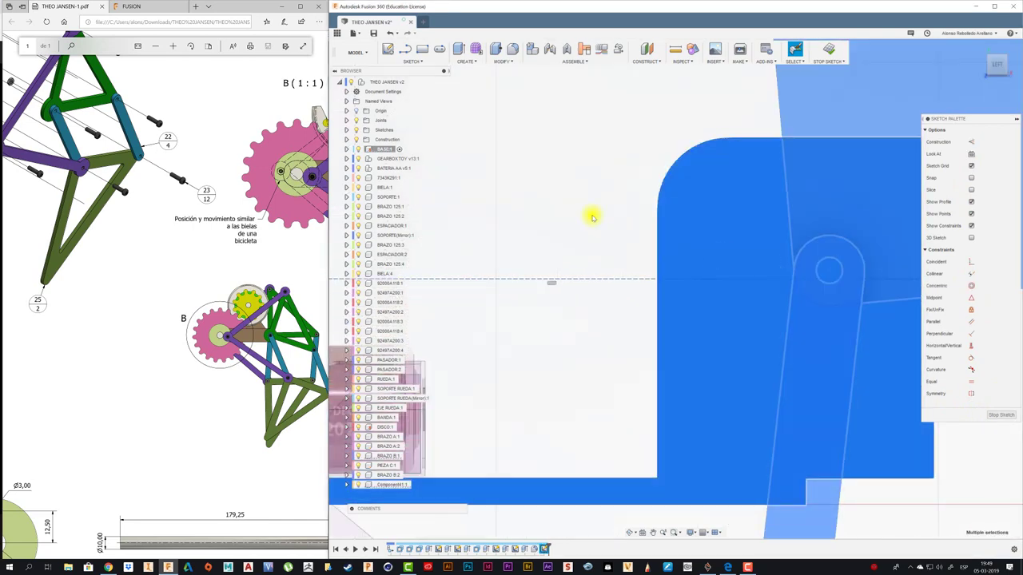
click(832, 55)
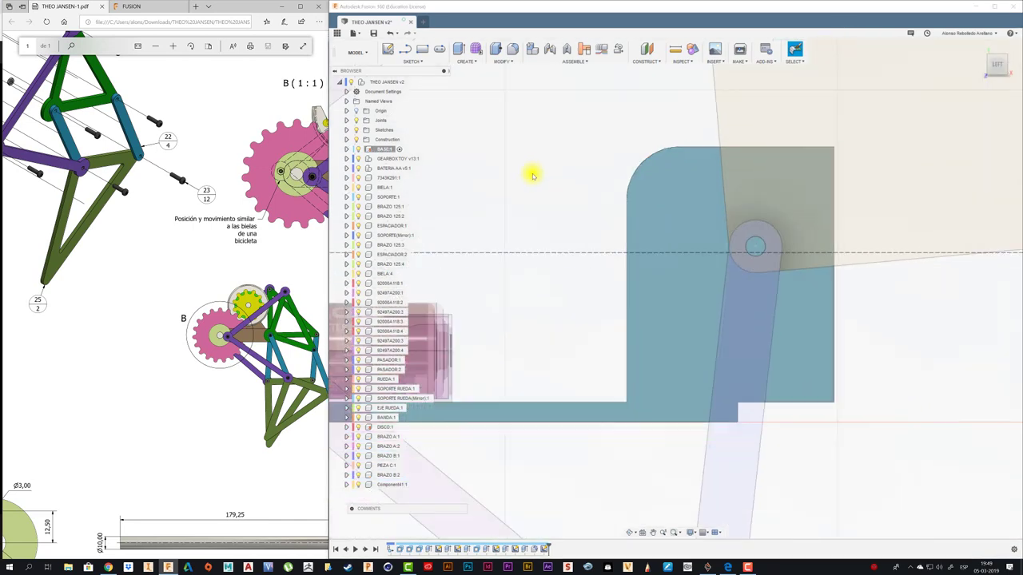
Step: Activate the root assembly, drag the leg linkage into a new pose, and fit the view
click(413, 82)
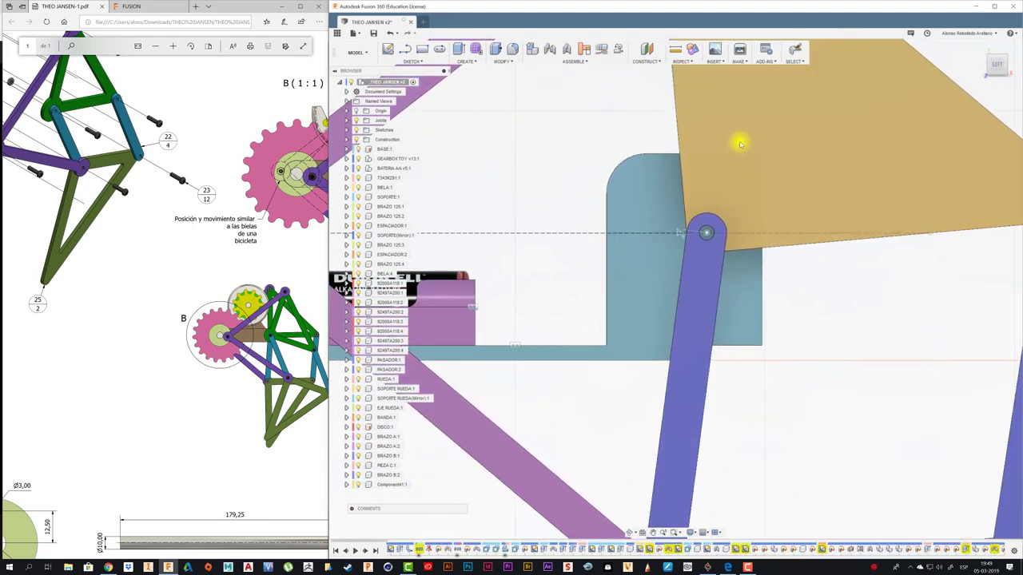
scroll(815, 292, down, 5)
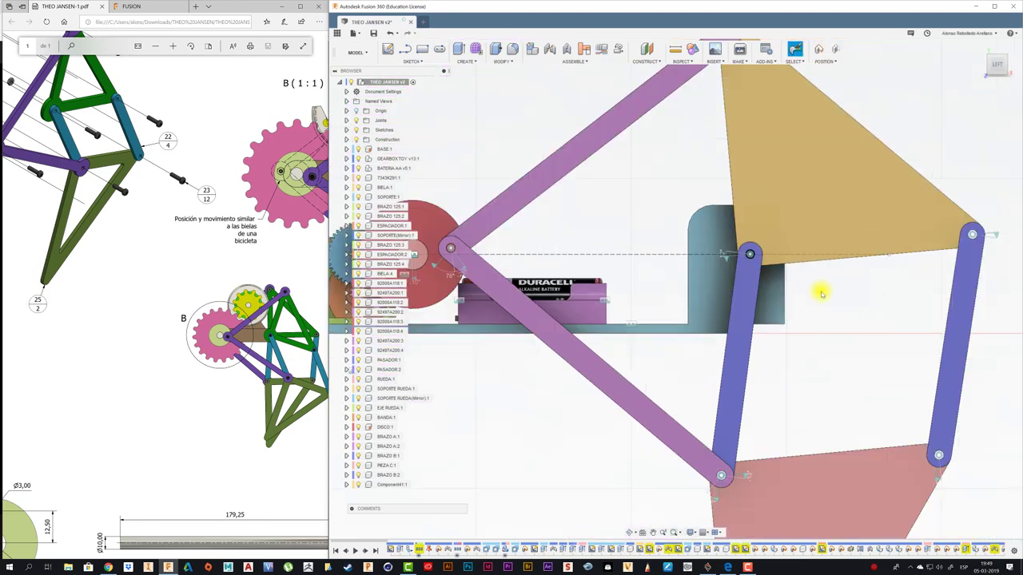
scroll(833, 335, down, 3)
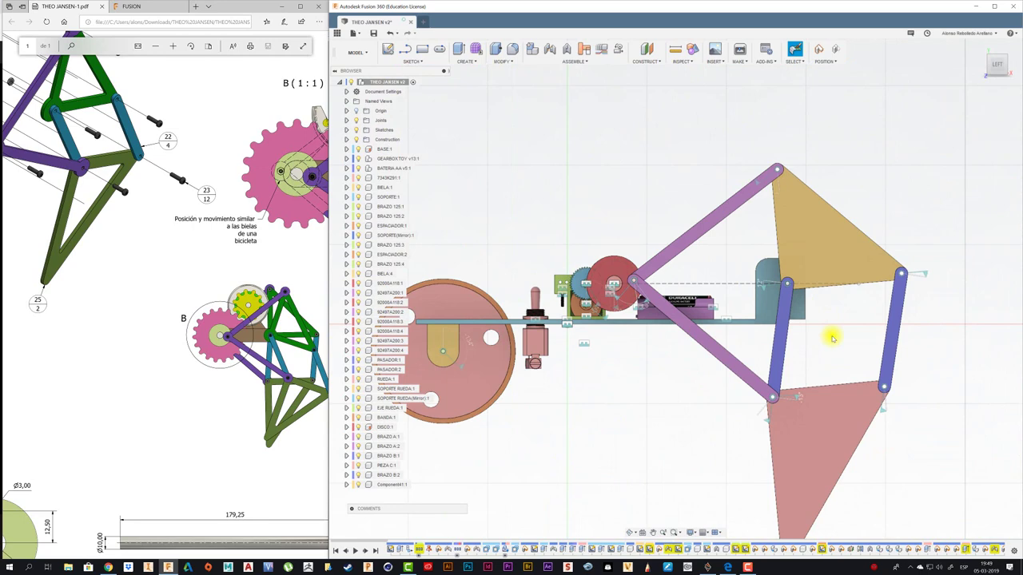
scroll(635, 259, up, 3)
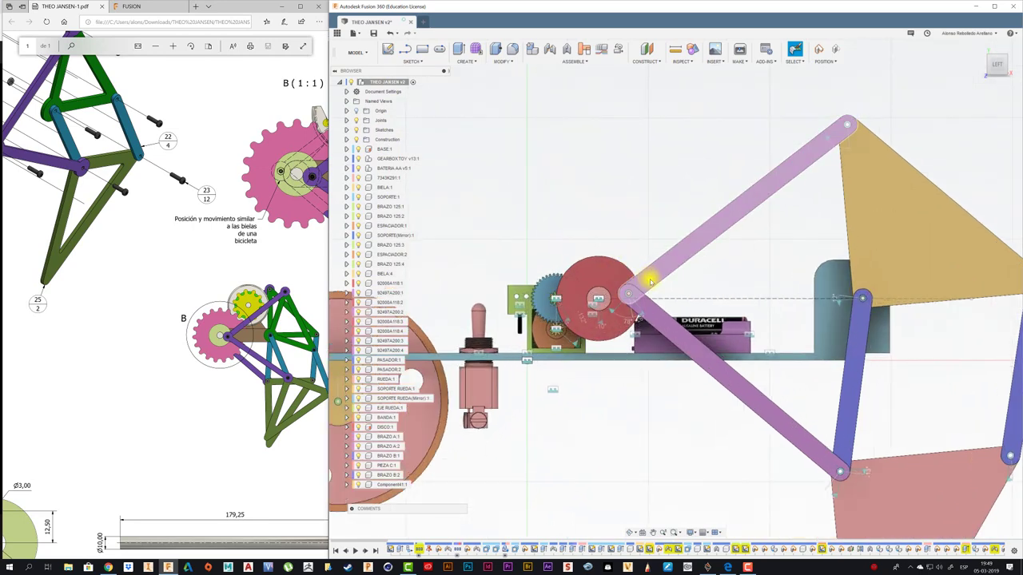
mouse_move(648, 277)
mouse_down()
mouse_move(661, 267)
mouse_move(887, 274)
mouse_up()
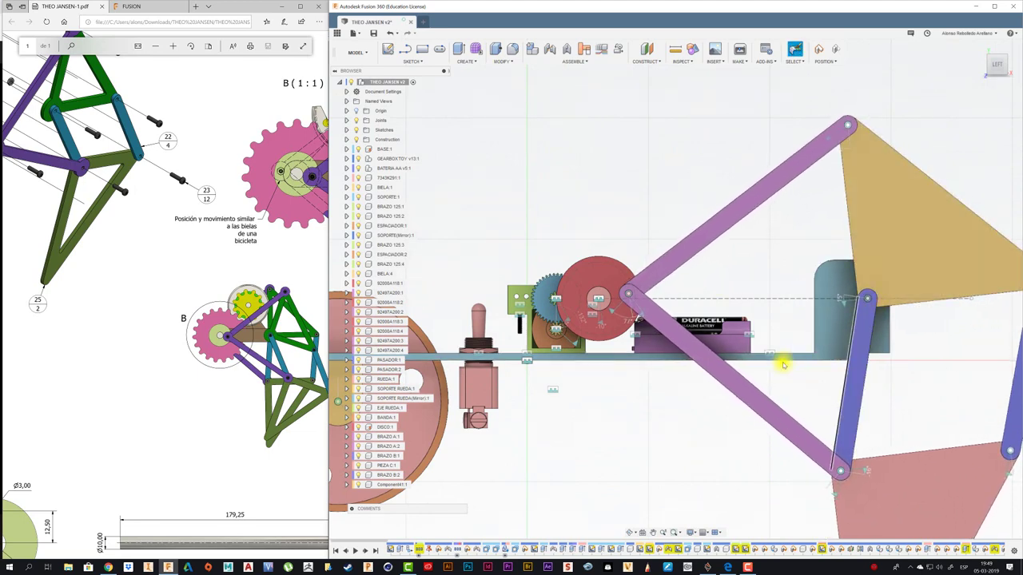
key(F6)
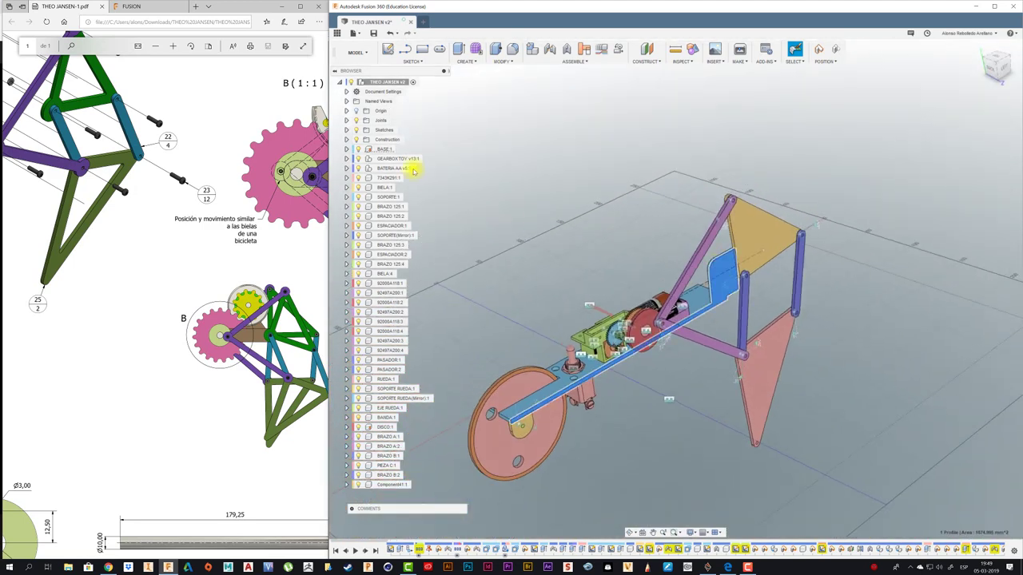
Step: Activate BASE:1 and project the small pivot circle into a new sketch on the base plate
double_click(385, 149)
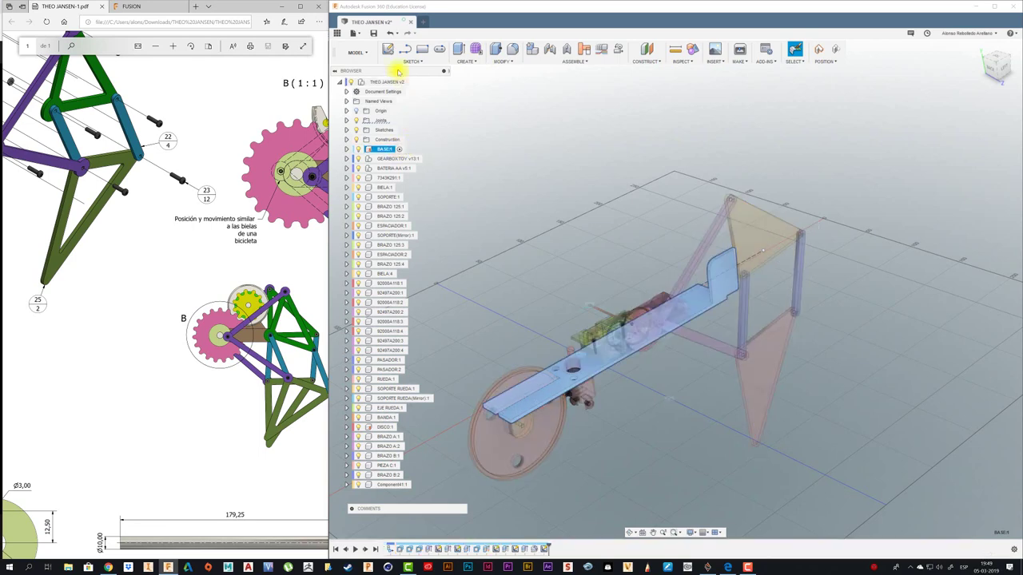
click(625, 295)
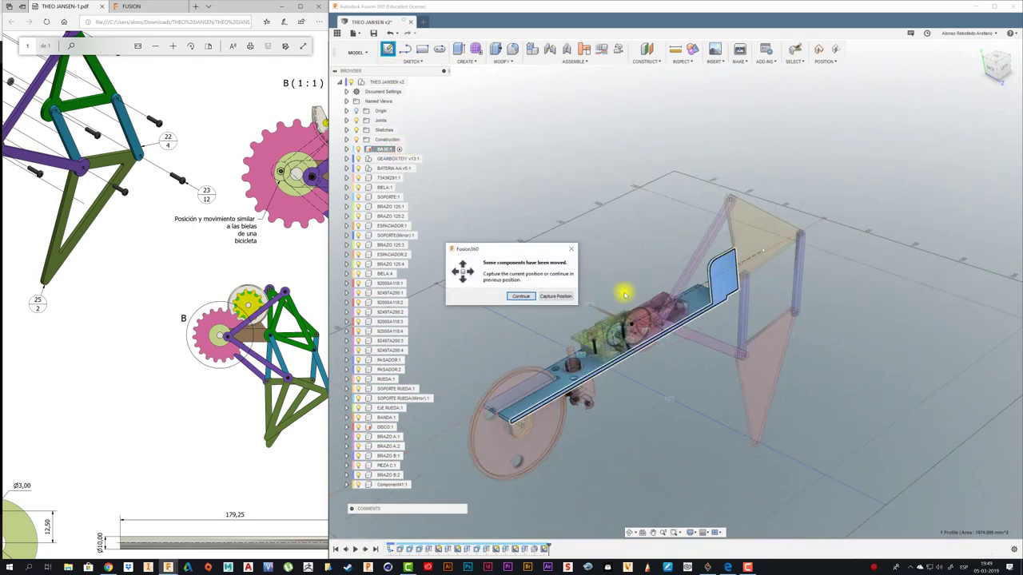
click(564, 298)
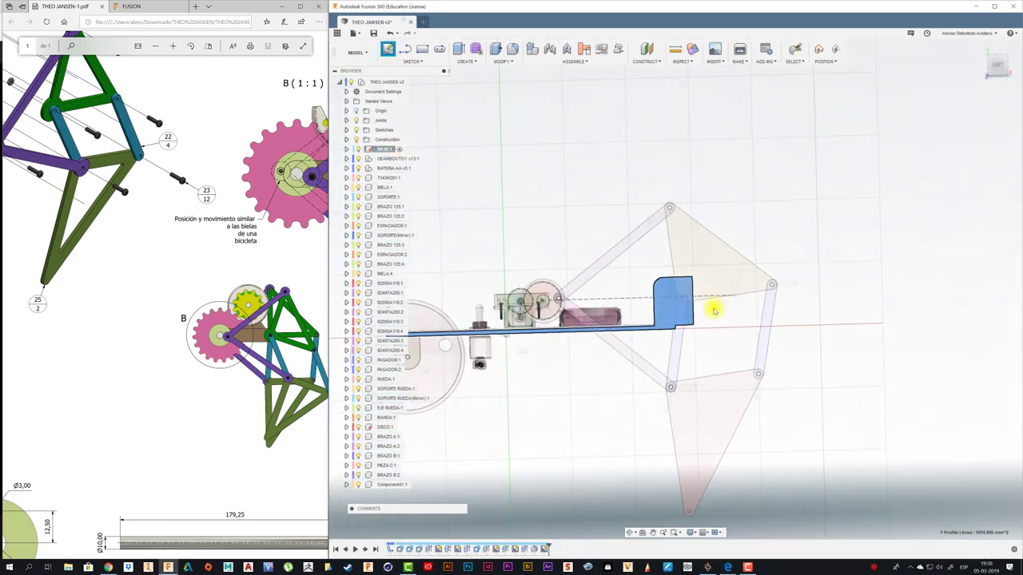
scroll(680, 306, up, 5)
key(p)
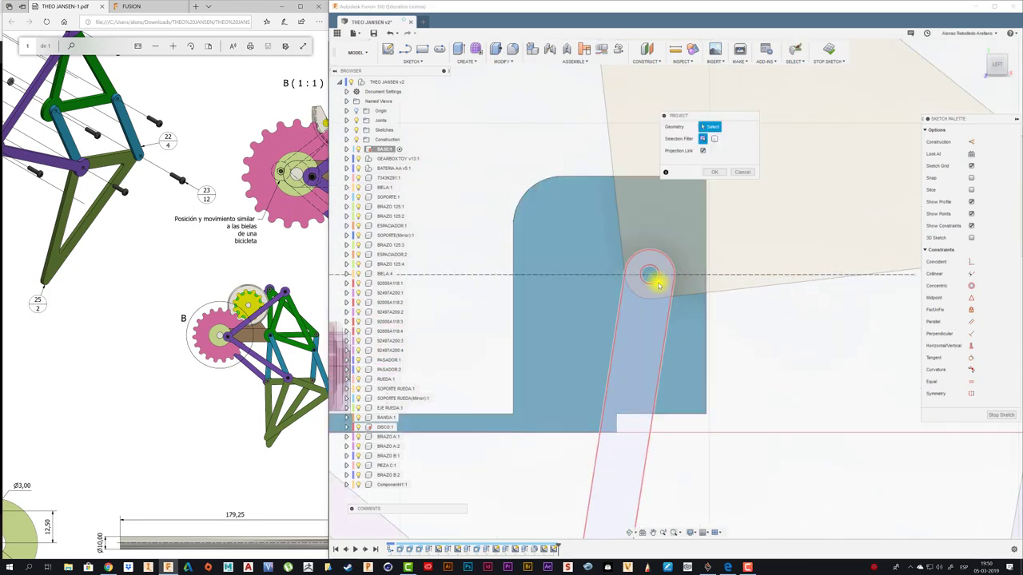
click(653, 278)
click(720, 173)
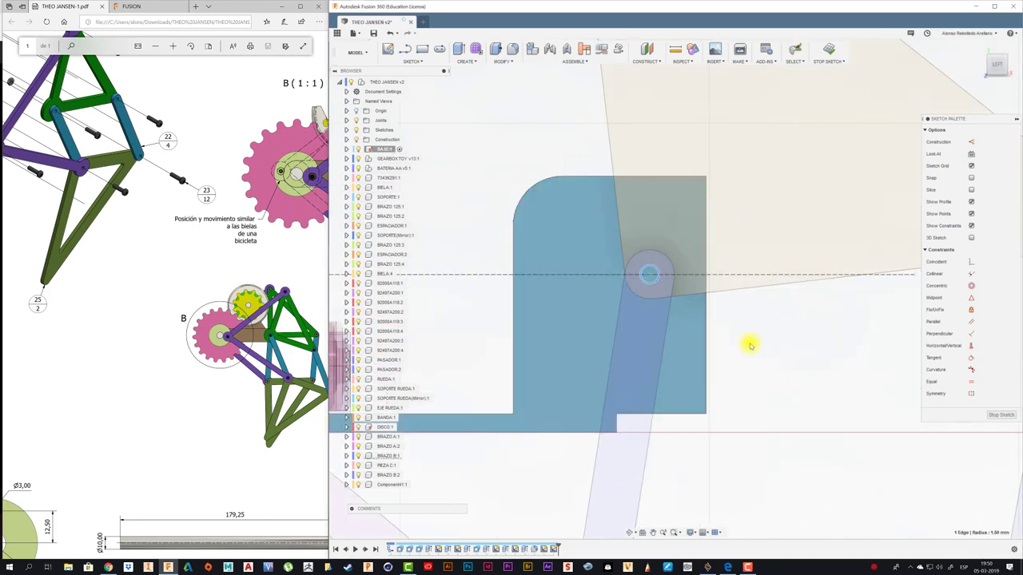
Step: Extrude the projected pivot circle into a 35 mm pin through the upright tab
key(e)
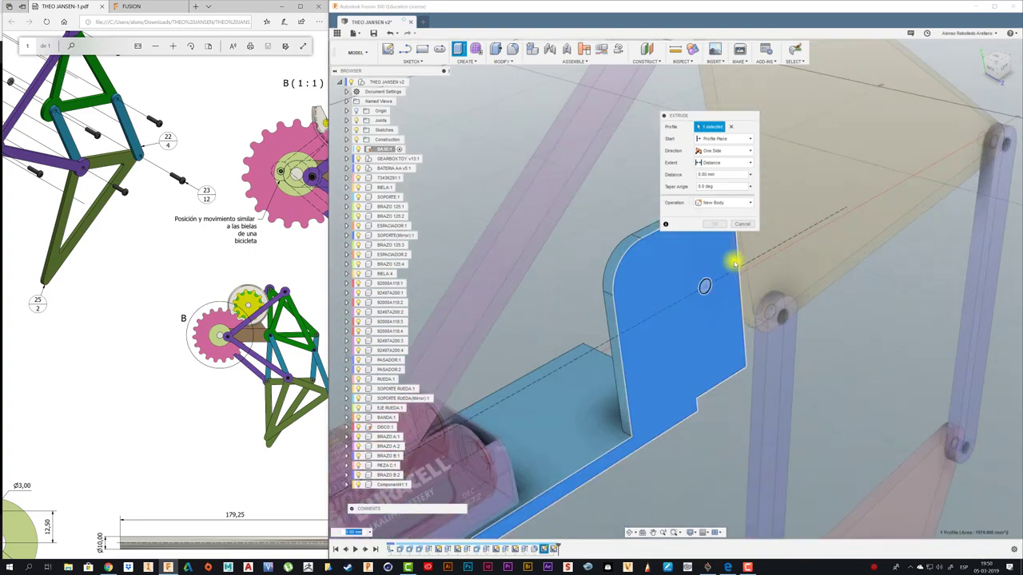
click(742, 200)
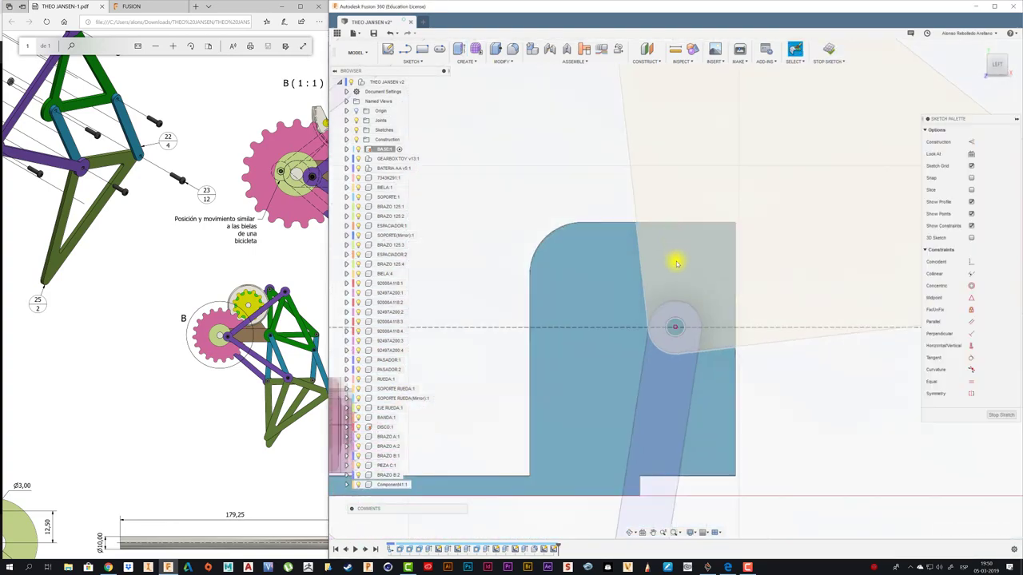
key(e)
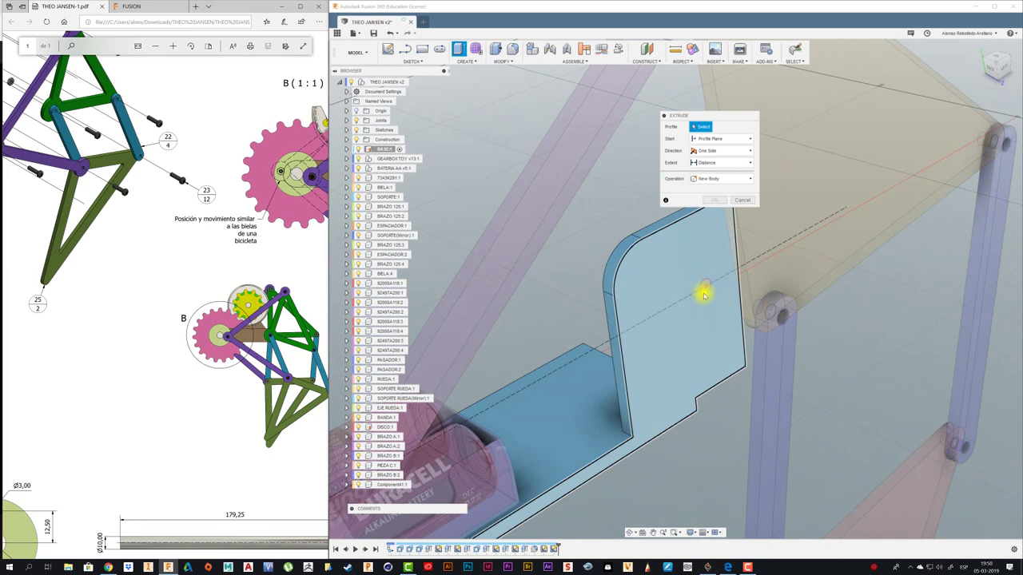
click(705, 292)
drag(708, 290, 856, 347)
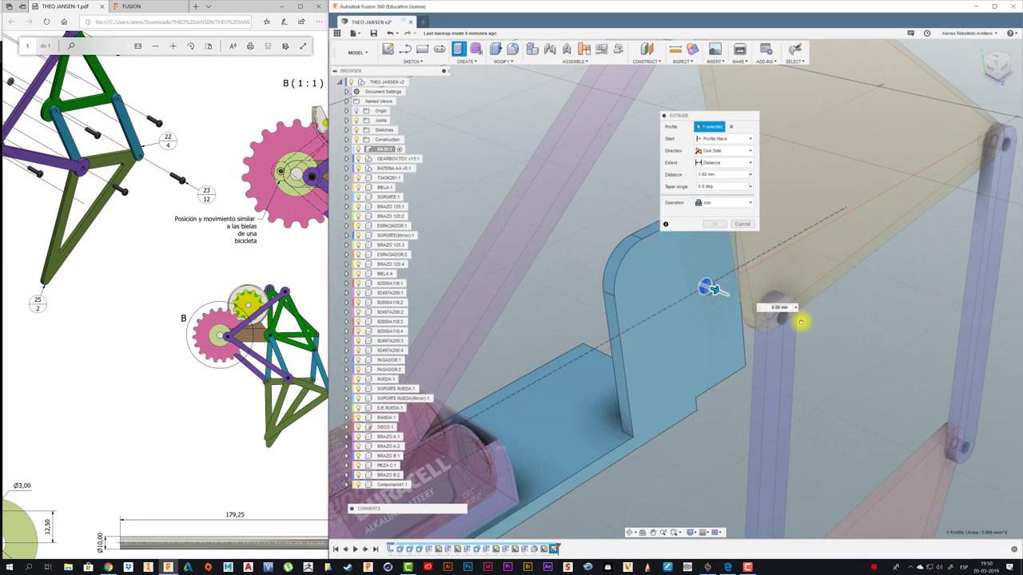
click(716, 224)
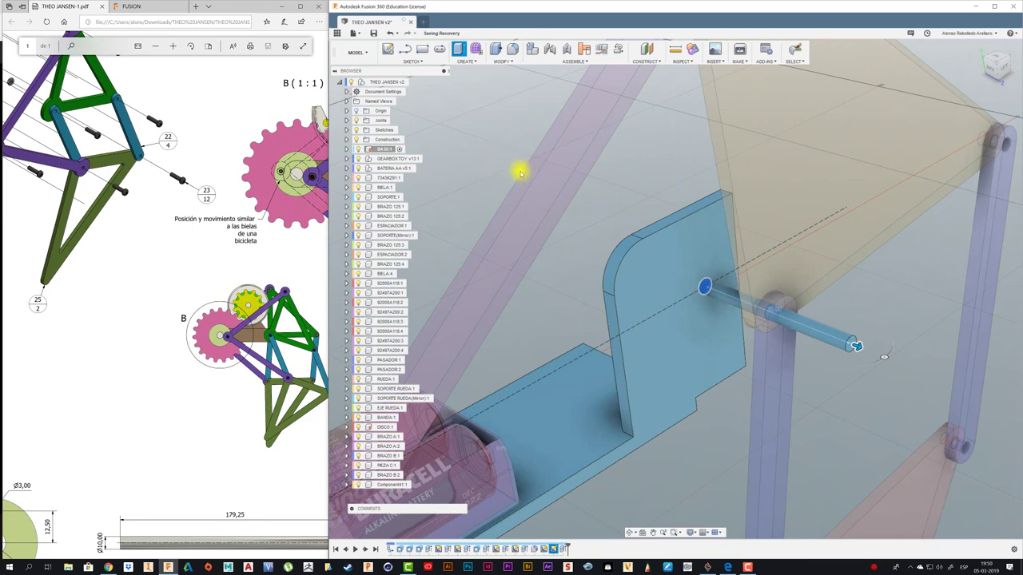
scroll(641, 226, down, 3)
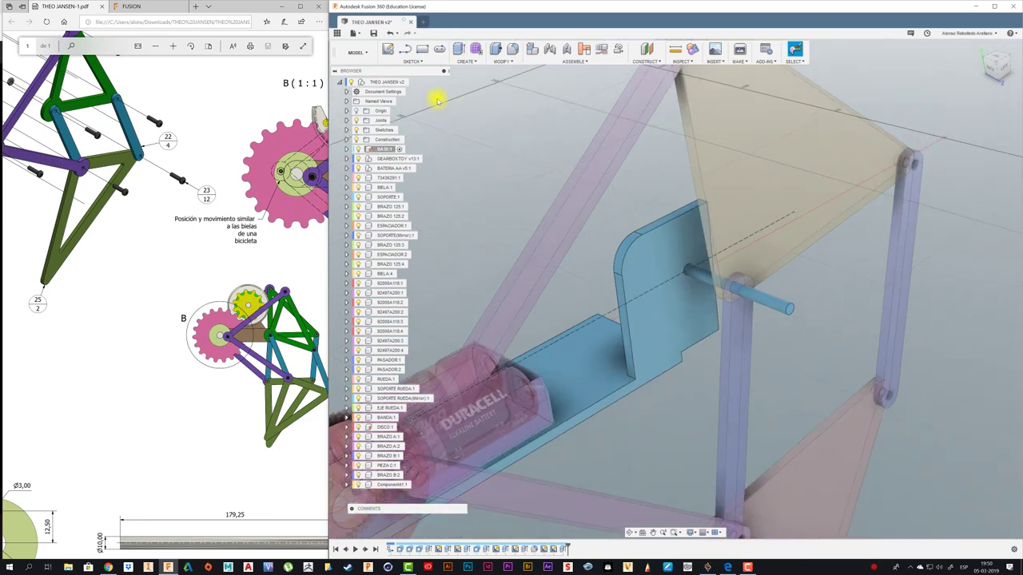
Step: Activate the root assembly and move the yellow triangle linkage up toward the shaft pin
click(399, 83)
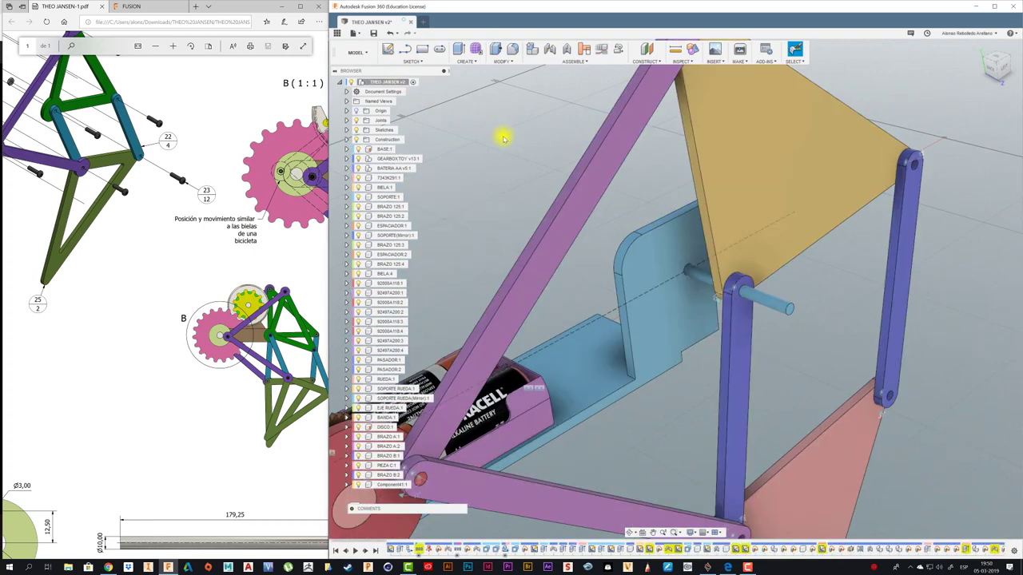
scroll(503, 139, down, 5)
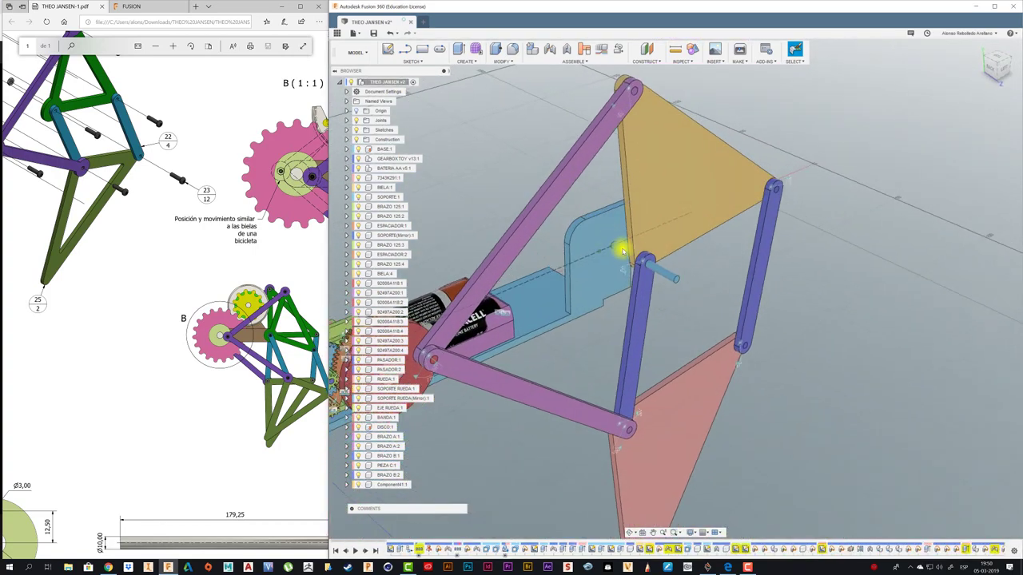
mouse_move(623, 251)
shift+middle_down()
mouse_move(662, 270)
mouse_move(646, 280)
mouse_move(676, 216)
mouse_move(720, 270)
shift+middle_up()
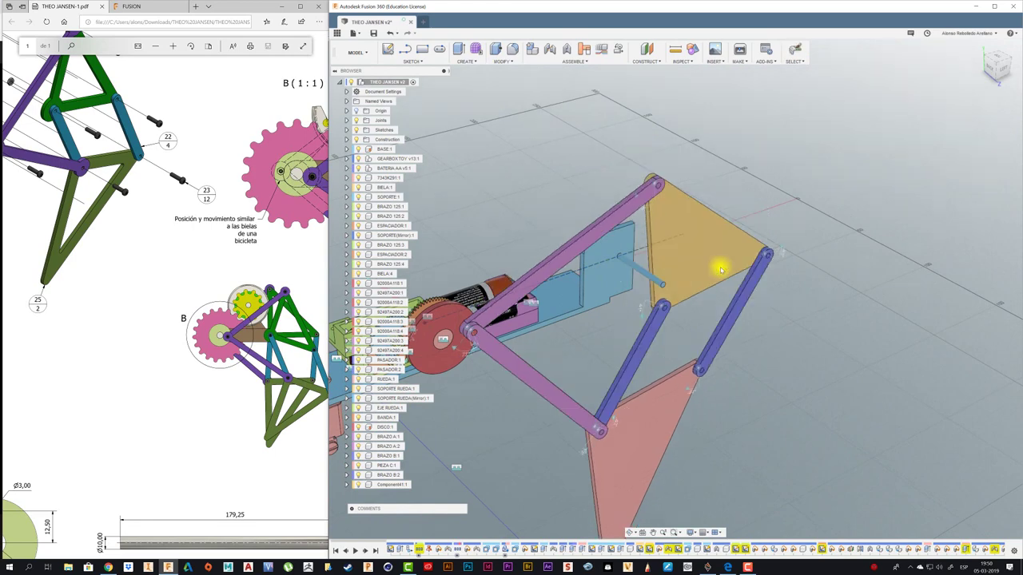
drag(719, 270, 632, 264)
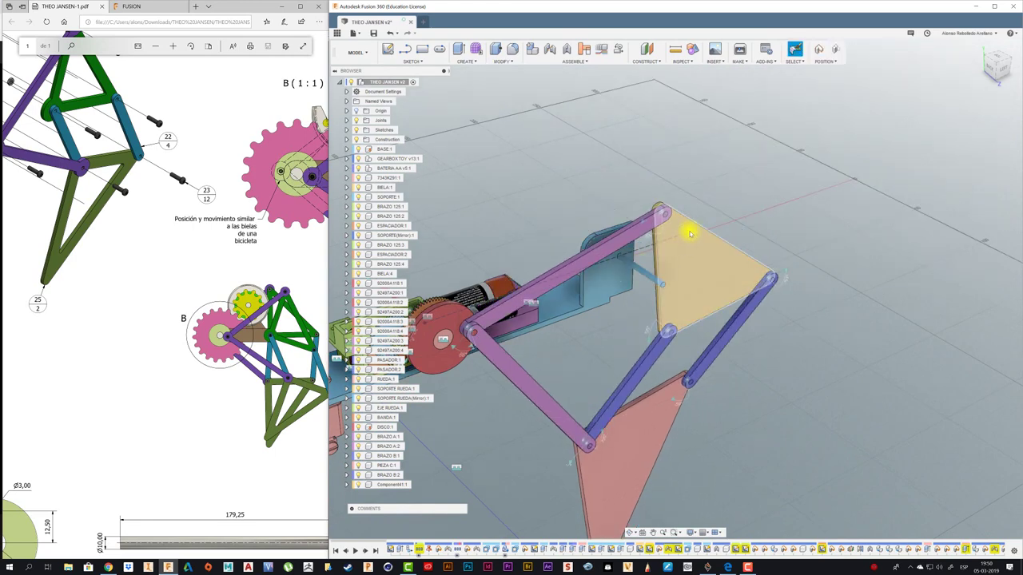
drag(690, 232, 759, 161)
scroll(805, 261, up, 3)
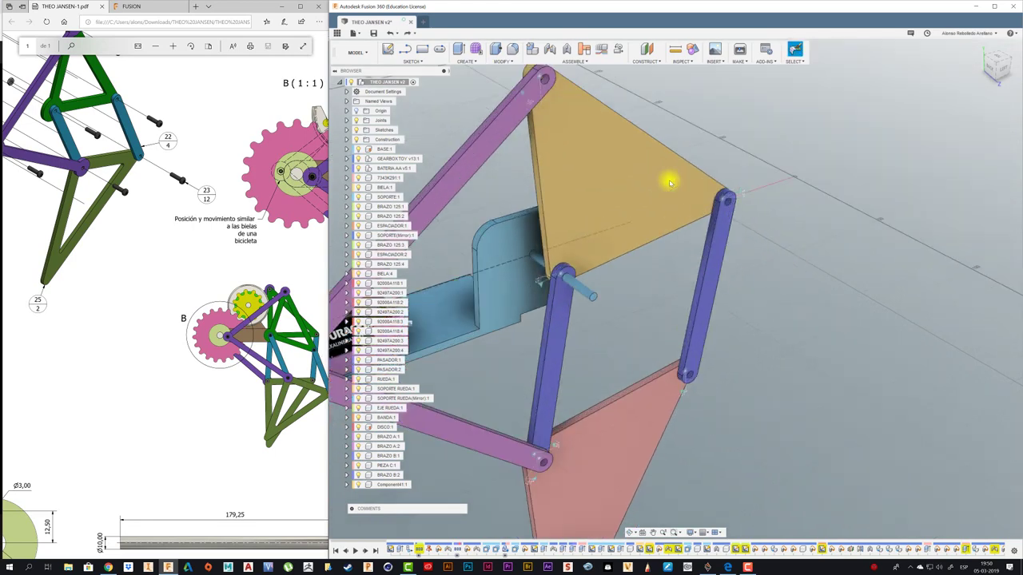
Step: Create an as-built revolute joint between the base and yellow triangle at the shaft pin
key(shift+j)
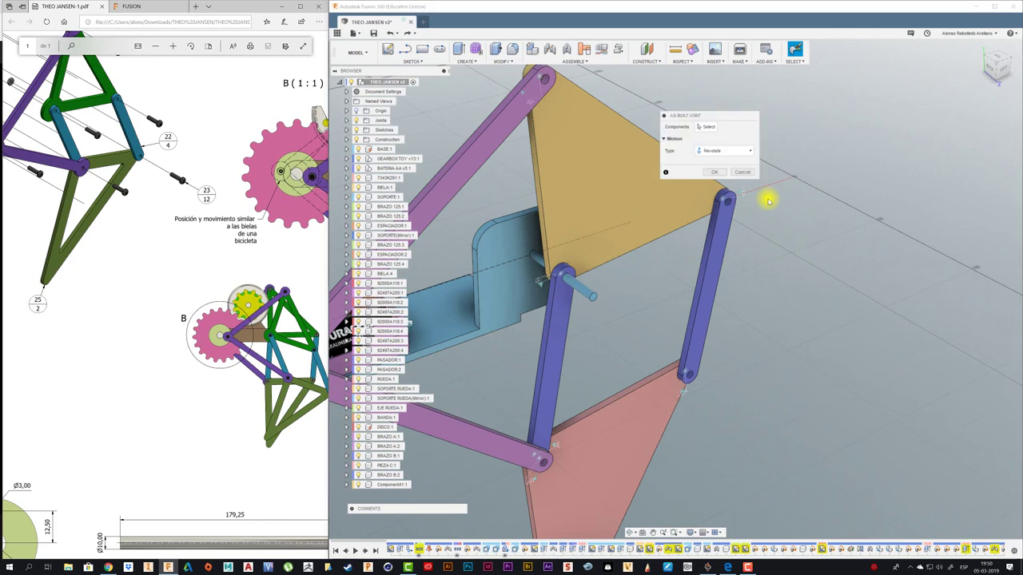
click(582, 289)
click(615, 286)
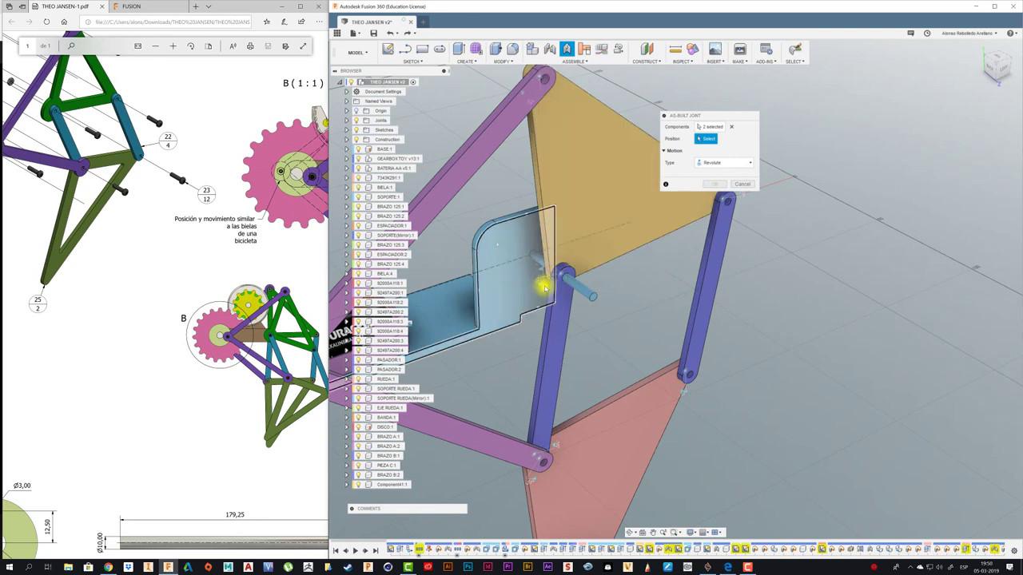
scroll(543, 287, up, 5)
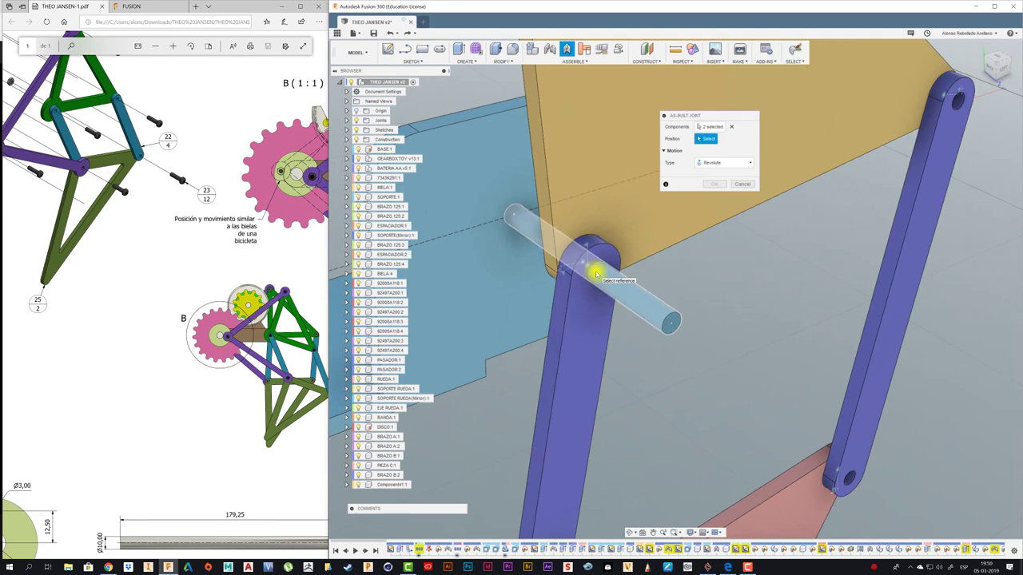
click(595, 272)
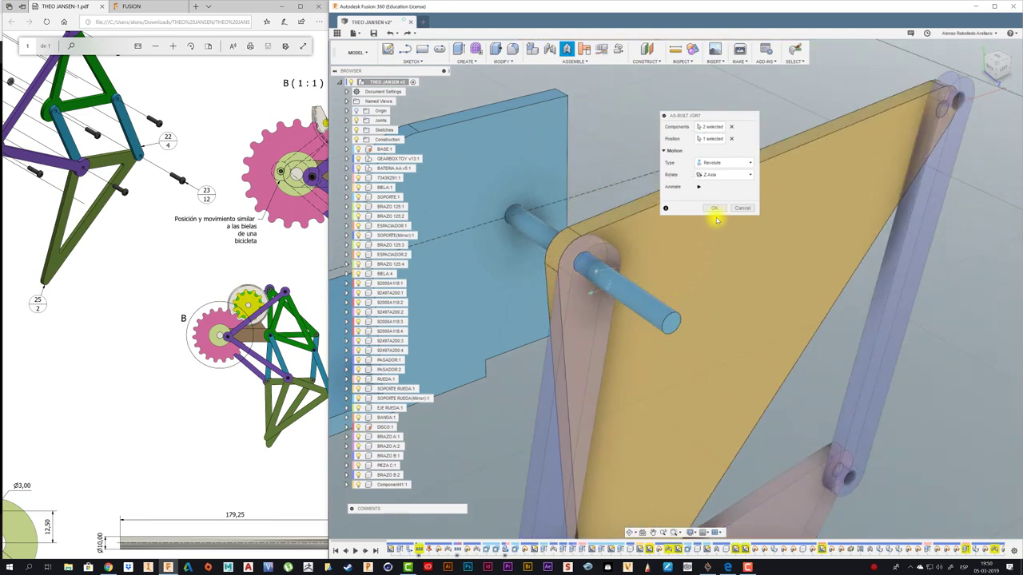
click(715, 208)
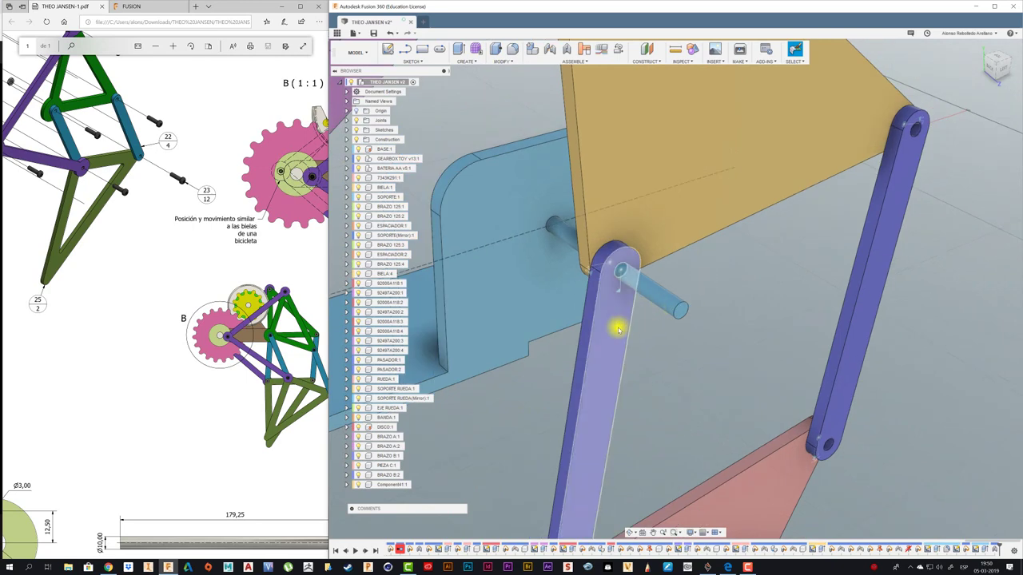
Step: Check DISCO:1's options, then drag the red crank disc to rotate the whole linkage
scroll(616, 319, down, 5)
scroll(662, 251, down, 3)
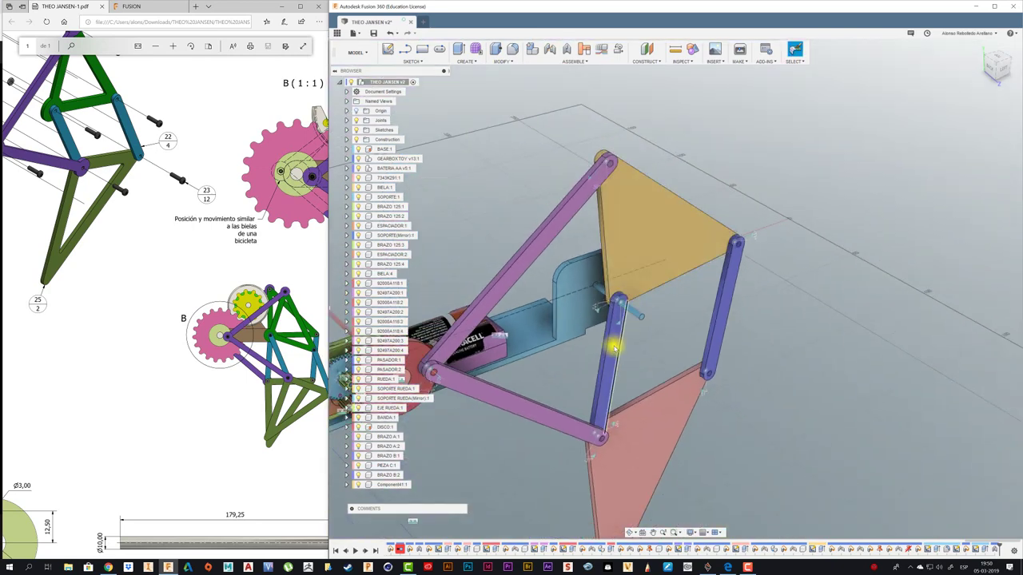
scroll(551, 380, down, 2)
scroll(520, 396, down, 2)
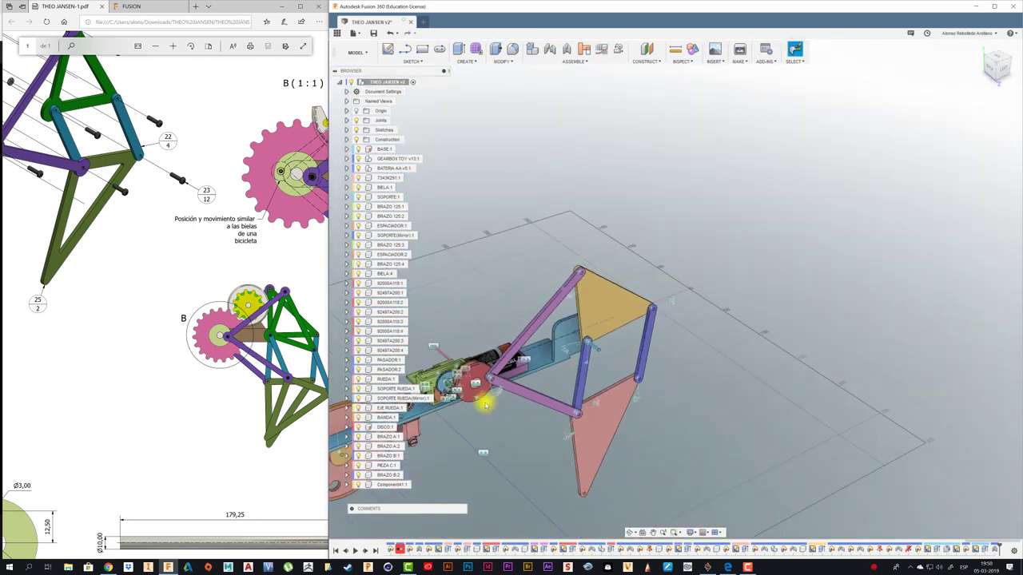
scroll(484, 403, up, 3)
scroll(468, 388, up, 2)
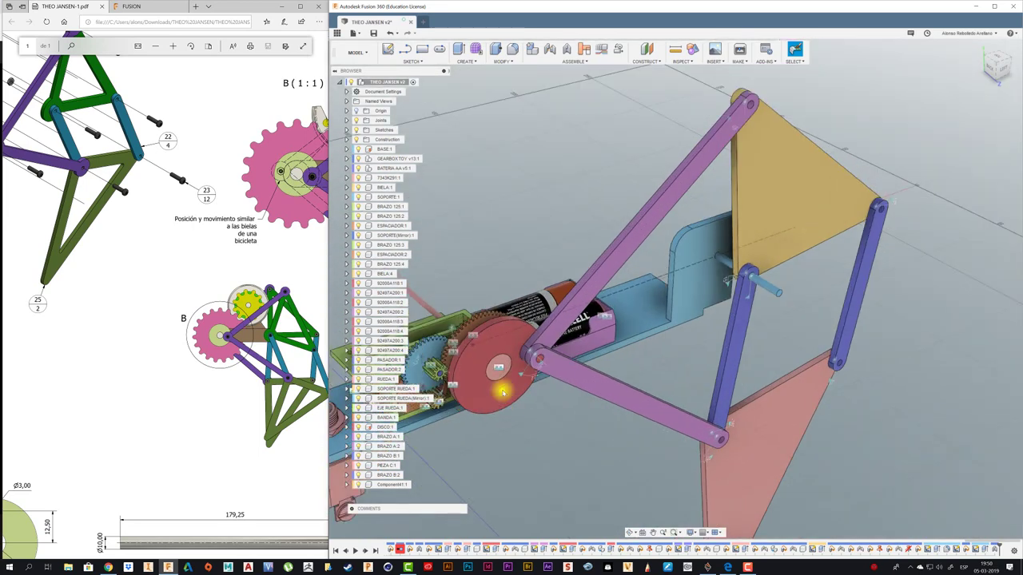
right_click(372, 427)
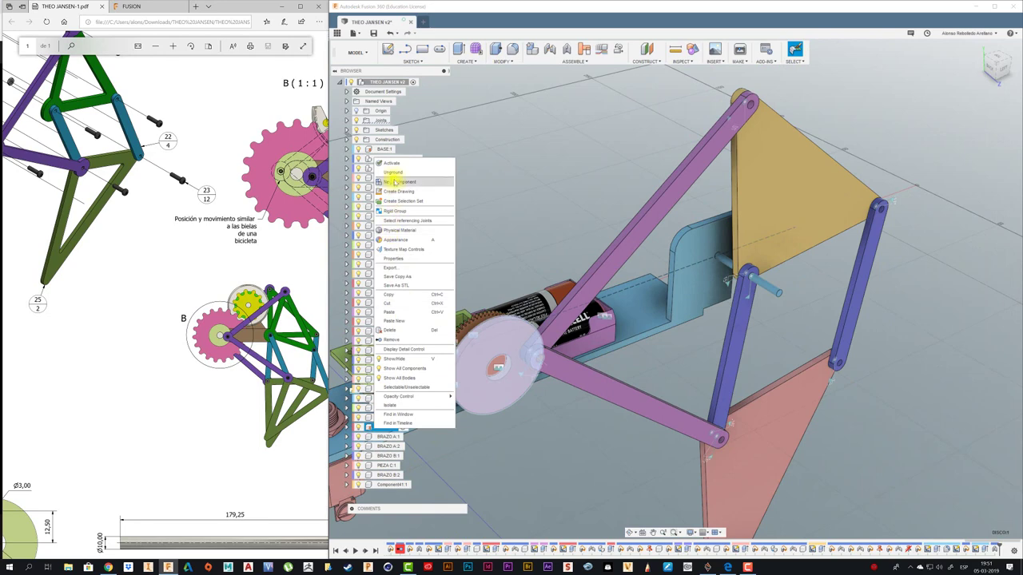
click(493, 192)
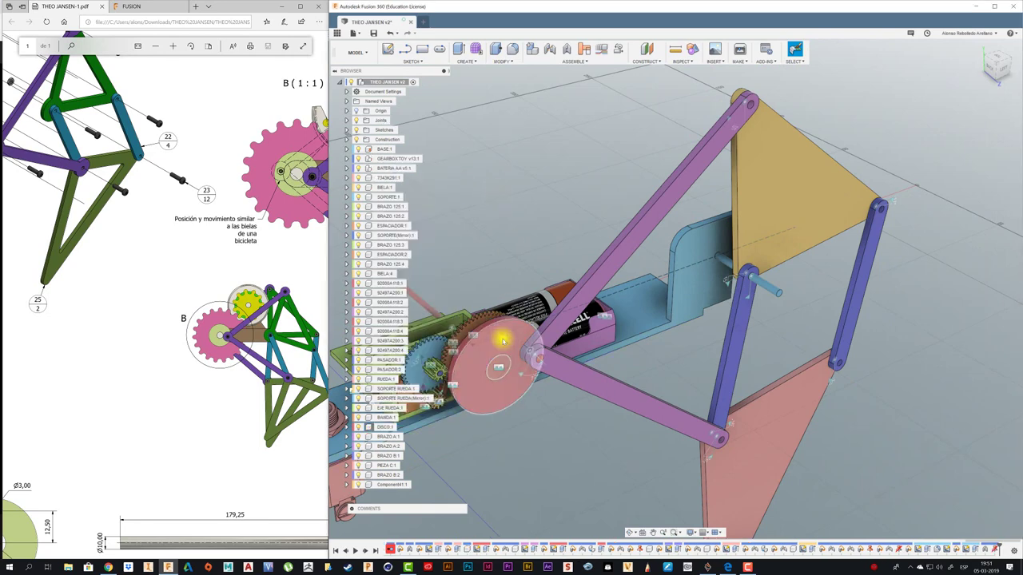
mouse_move(502, 341)
mouse_down()
mouse_move(496, 362)
mouse_move(531, 397)
mouse_move(486, 356)
mouse_move(472, 360)
mouse_move(511, 333)
mouse_move(518, 393)
mouse_move(486, 384)
mouse_move(520, 346)
mouse_move(522, 377)
mouse_move(549, 362)
mouse_move(519, 392)
mouse_move(471, 342)
mouse_up()
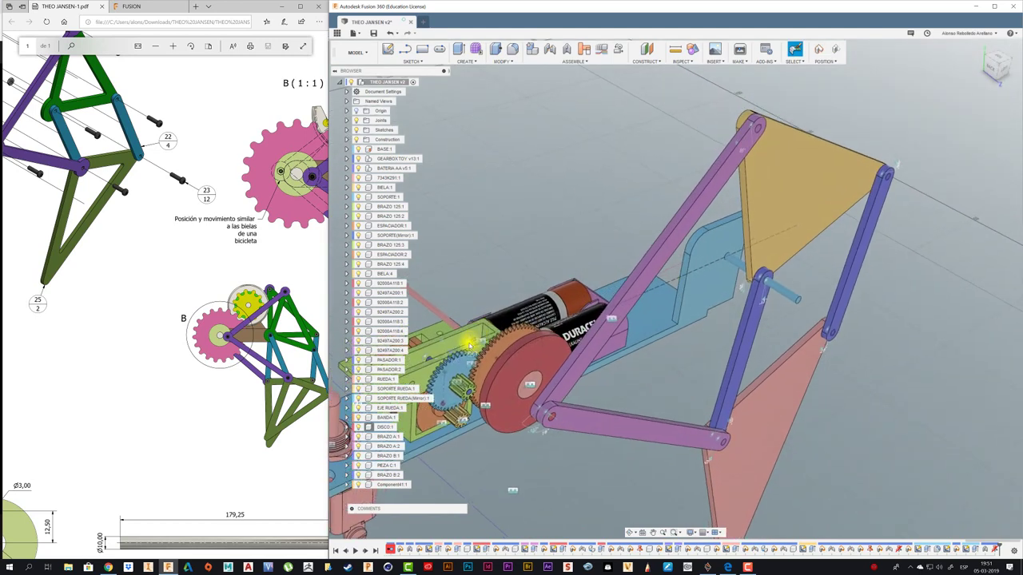
Step: Animate the crank joint and watch it from the left side and Home views
right_click(469, 342)
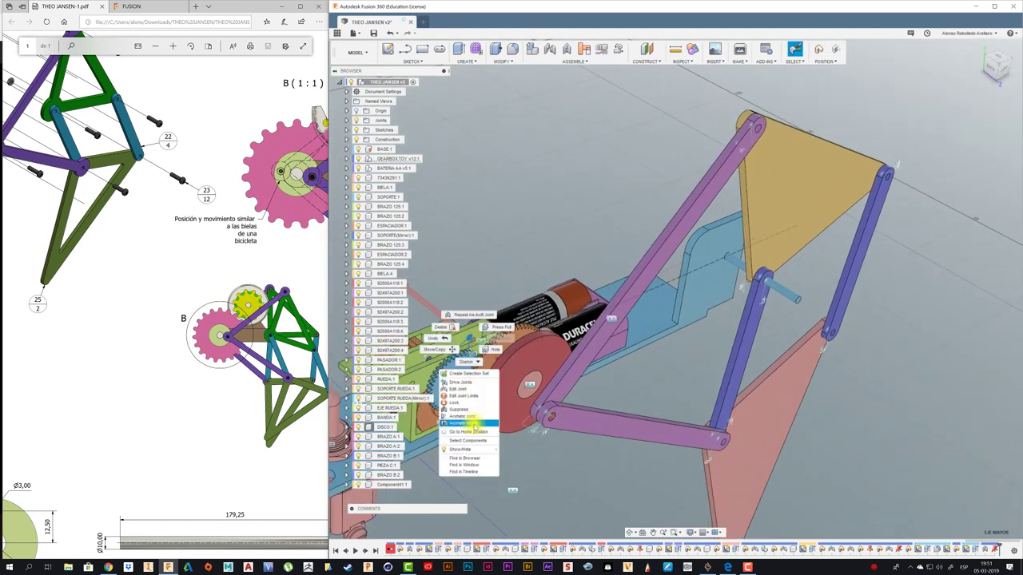
click(476, 423)
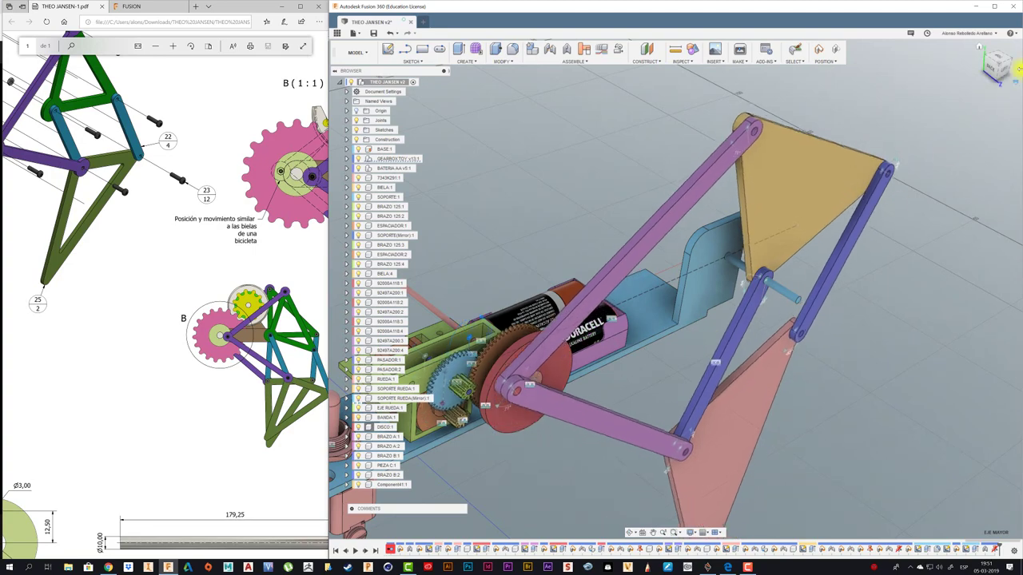
click(997, 65)
scroll(597, 150, down, 5)
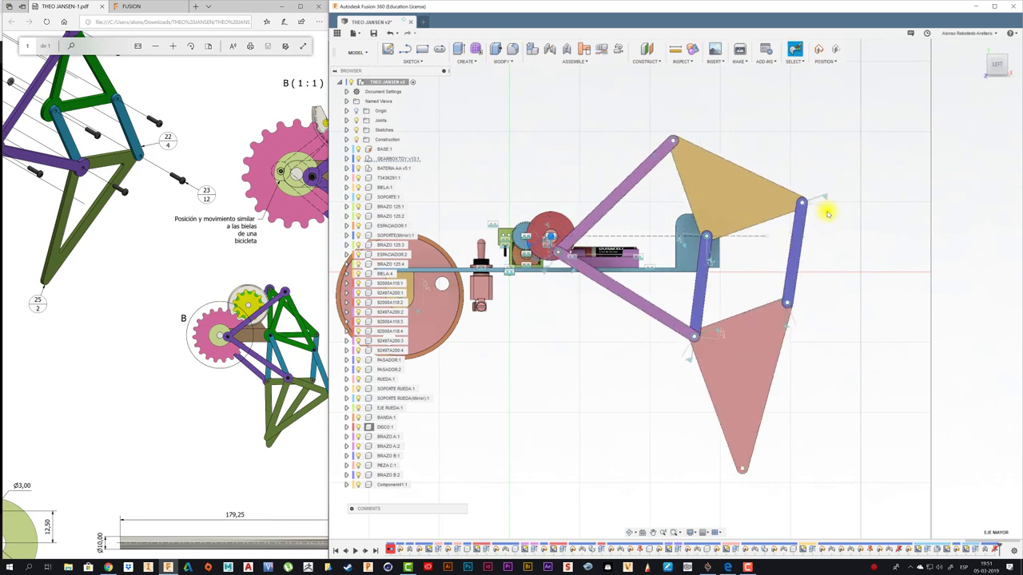
key(F6)
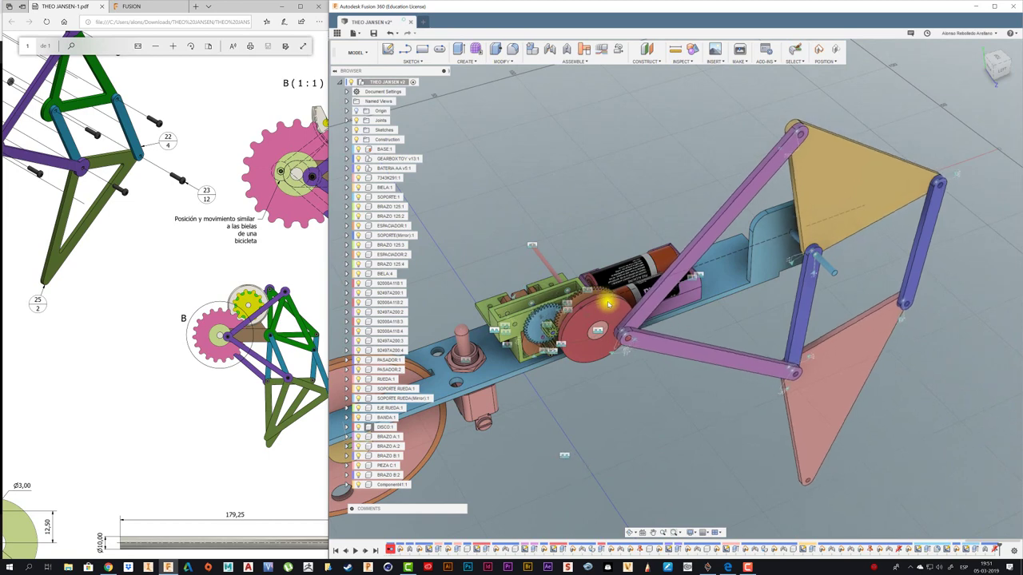
Step: Orbit and zoom around the red crank disc to inspect it from the front
click(607, 302)
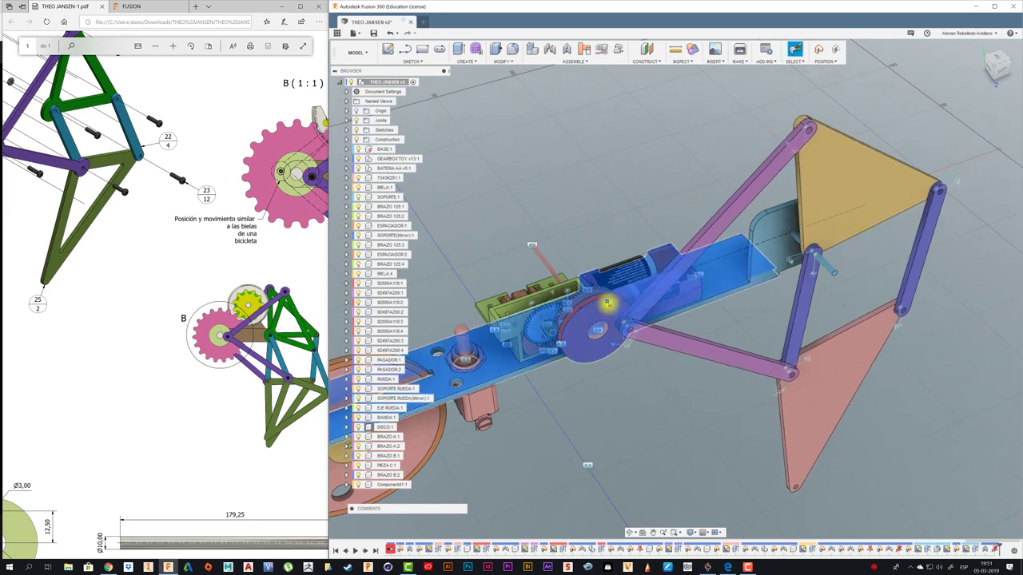
click(607, 383)
right_click(597, 352)
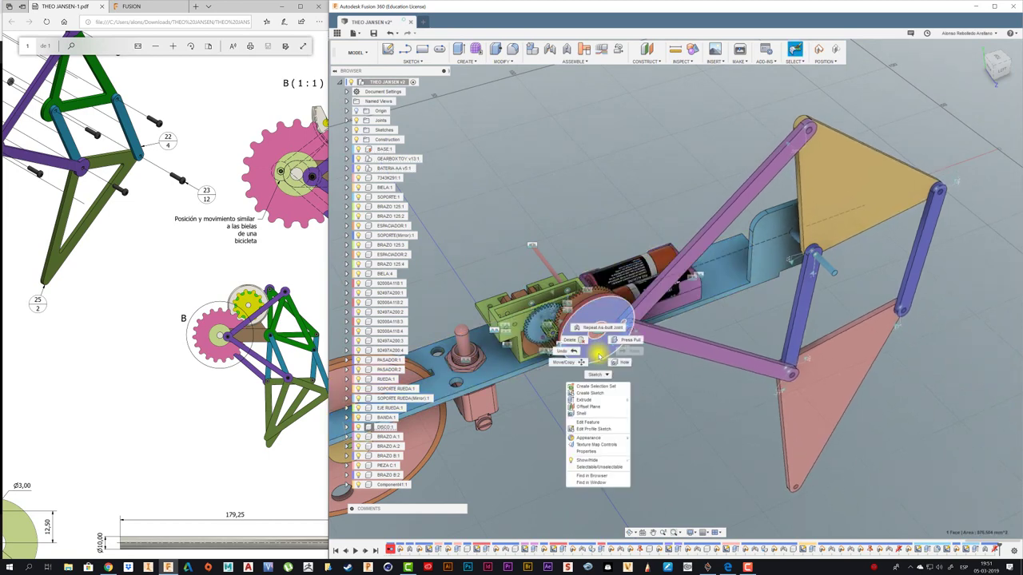
scroll(647, 379, up, 2)
scroll(627, 369, up, 2)
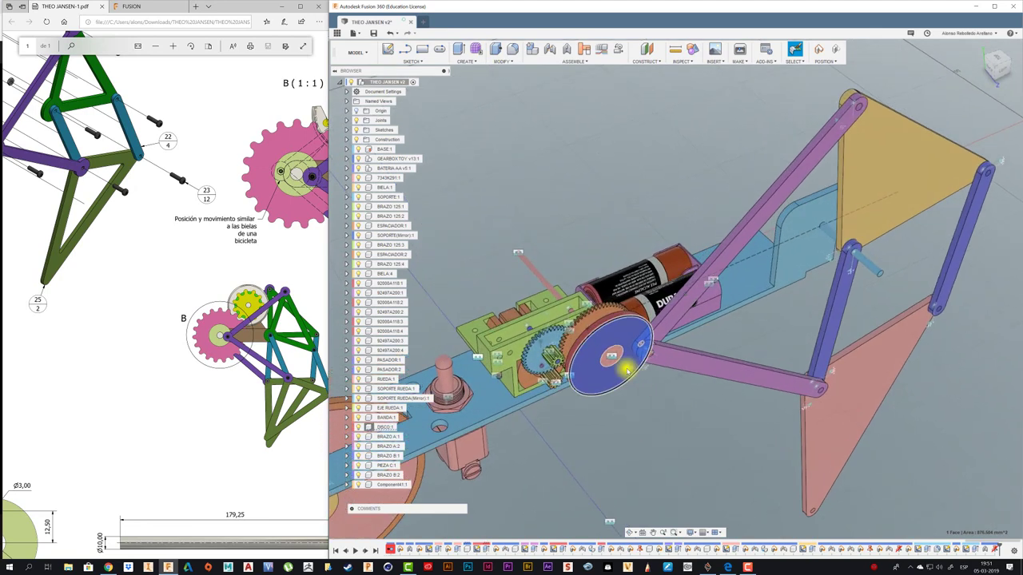
scroll(614, 354, down, 1)
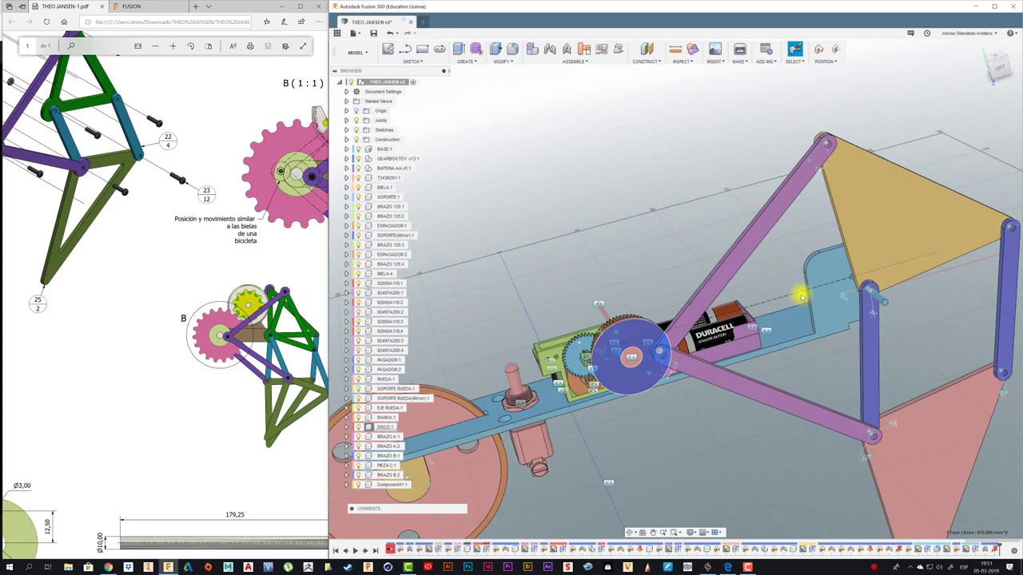
shift+middle_drag(639, 406, 799, 240)
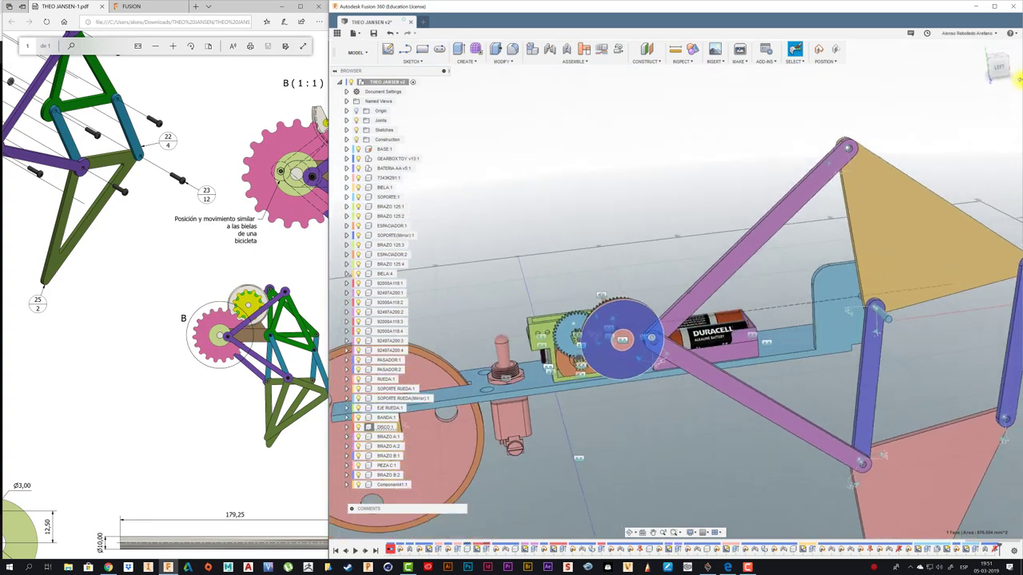
shift+middle_drag(652, 337, 703, 296)
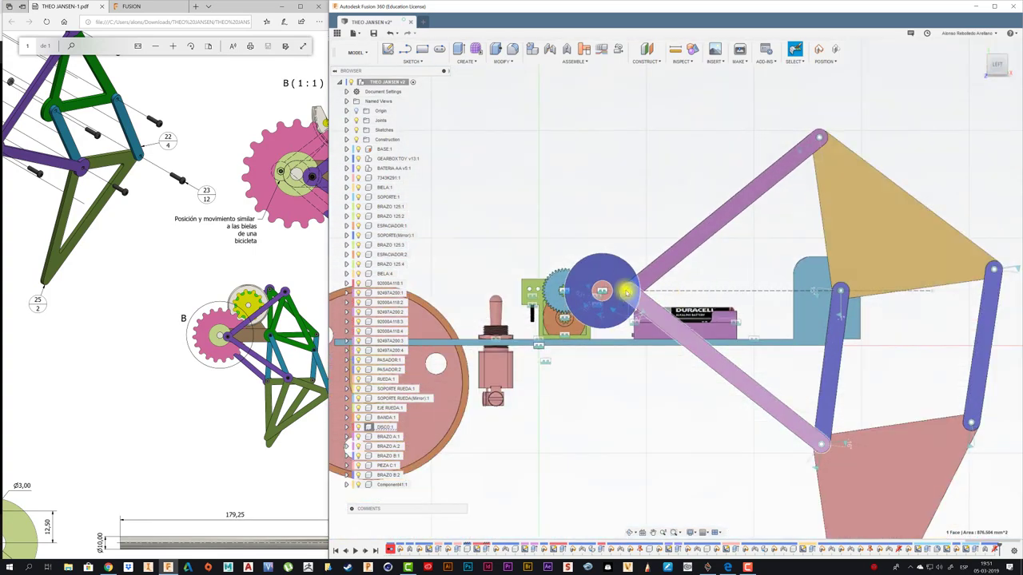
scroll(623, 272, up, 4)
scroll(620, 289, up, 1)
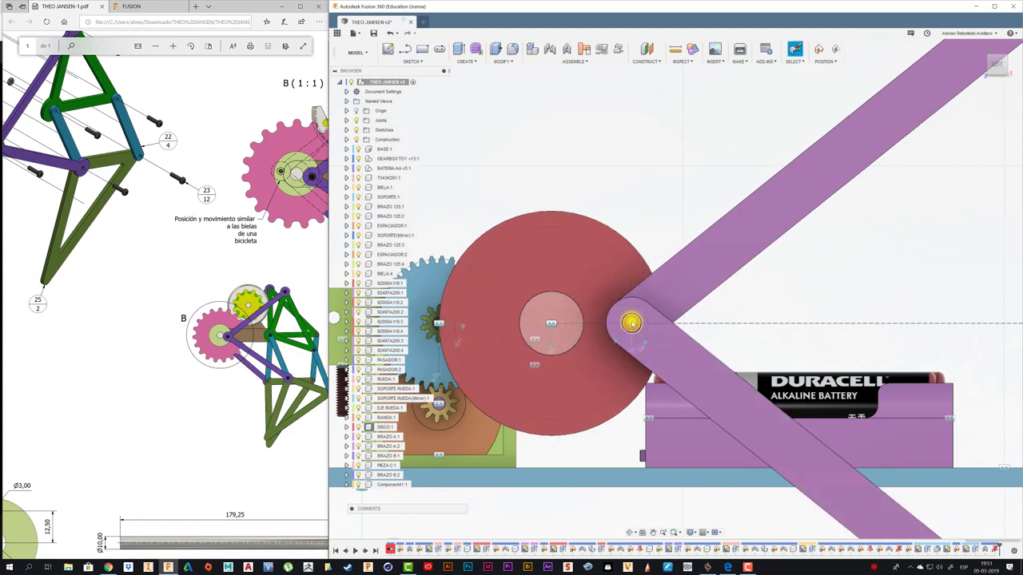
scroll(631, 323, down, 3)
mouse_move(631, 324)
shift+middle_down()
mouse_move(743, 414)
mouse_move(529, 308)
shift+middle_up()
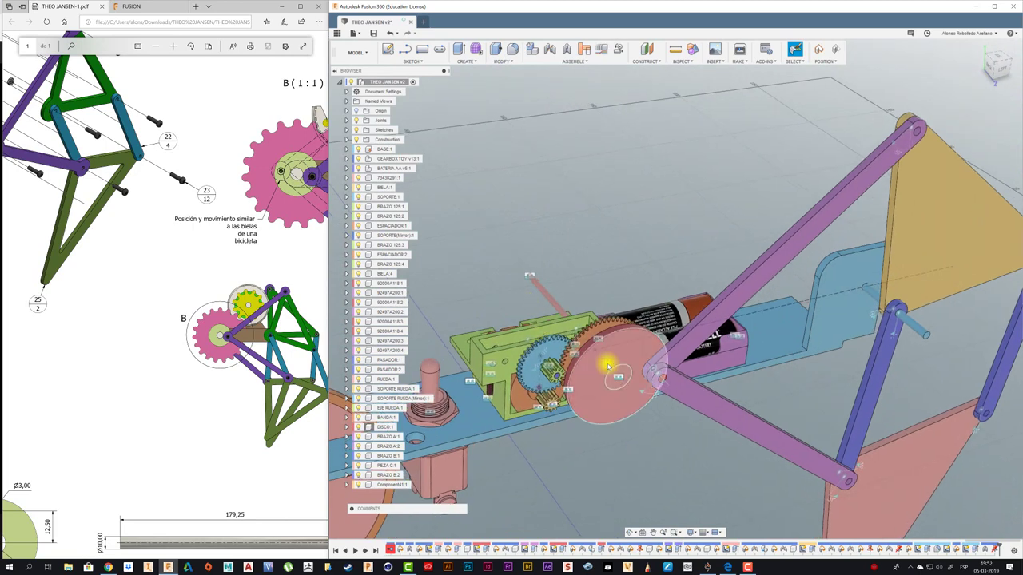
Step: Copy DISCO:1 as DISCO:2, shifted 85 mm along Z and rotated 180° about Y
click(385, 426)
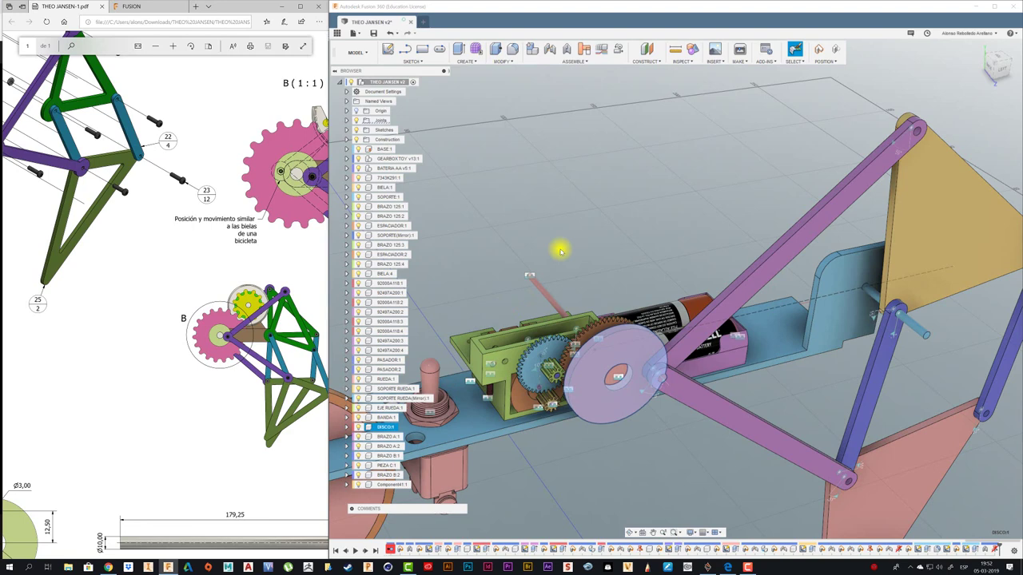
click(561, 252)
key(ctrl+c)
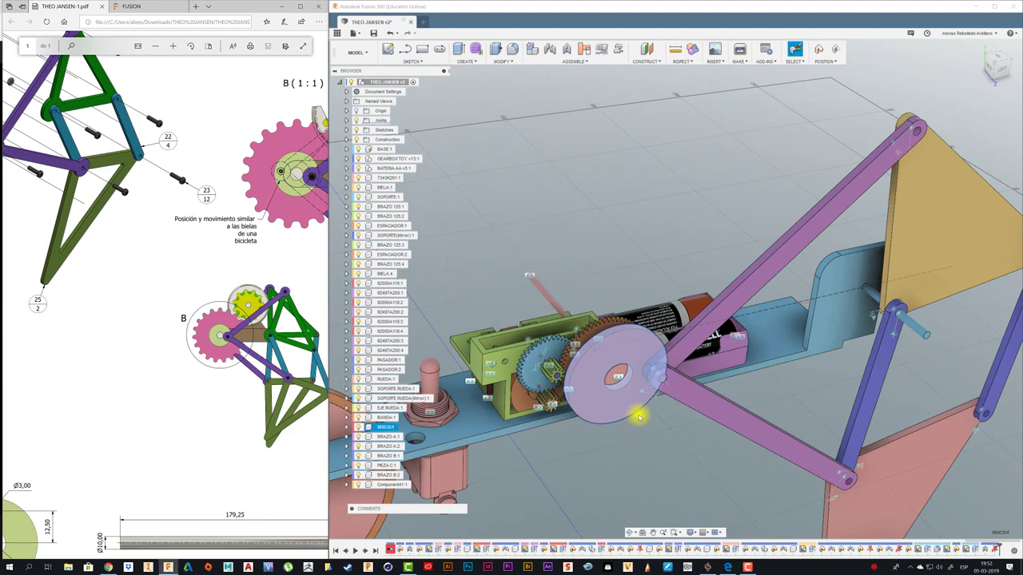
key(ctrl+v)
drag(529, 307, 577, 229)
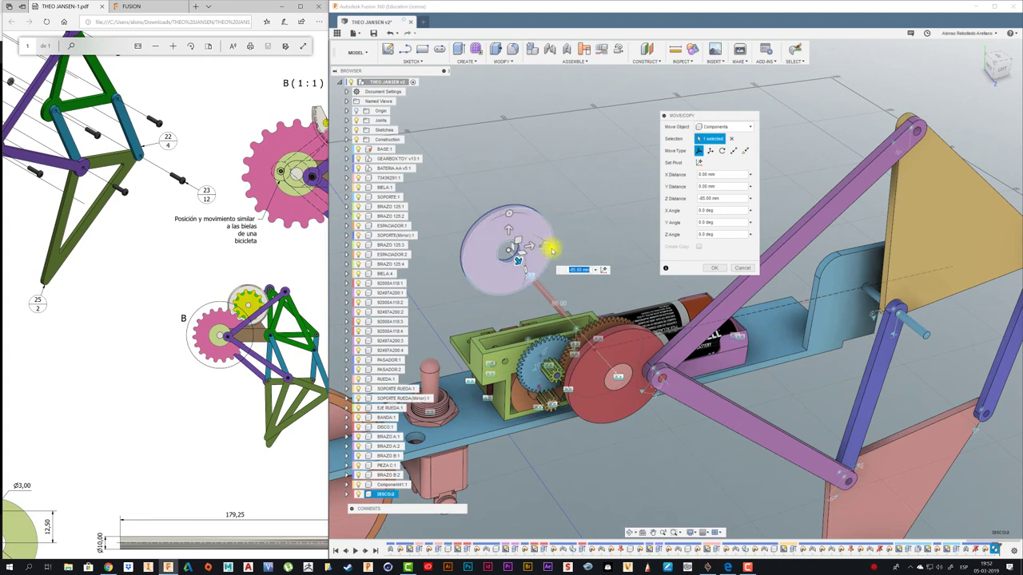
mouse_move(546, 244)
mouse_down()
mouse_move(513, 210)
mouse_move(460, 234)
mouse_move(451, 271)
mouse_up()
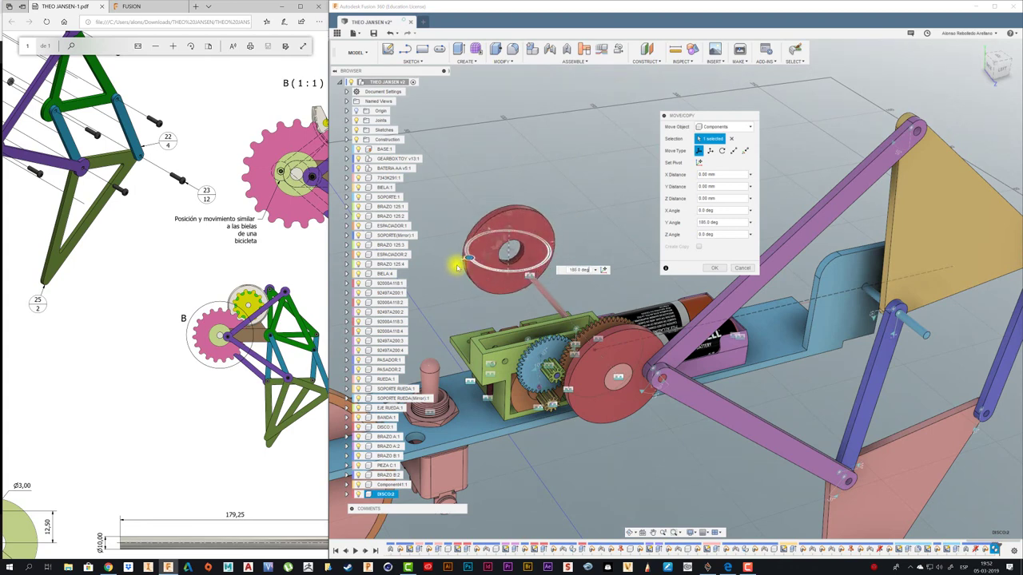
click(716, 268)
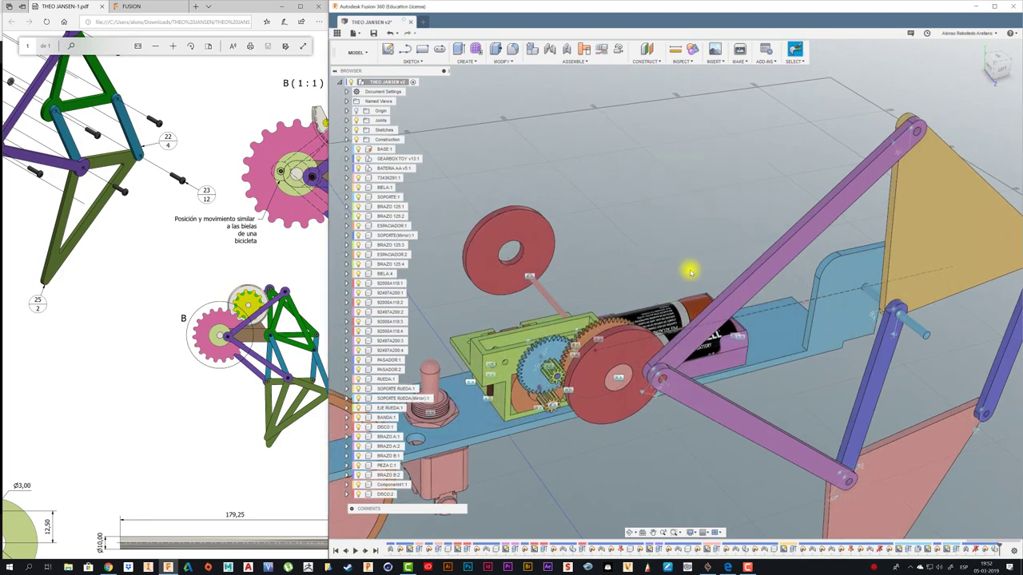
mouse_move(685, 266)
shift+middle_down()
mouse_move(722, 402)
mouse_move(681, 308)
shift+middle_up()
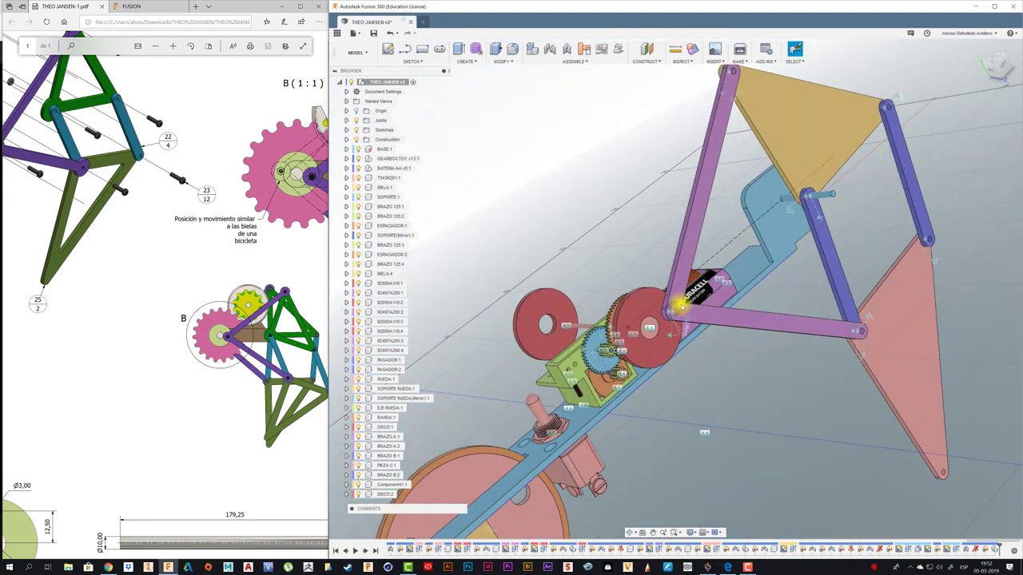
Step: Select the long gearbox shaft and sketch a Ø10 mm circle centred on the copied disc's hub
mouse_move(572, 270)
shift+middle_down()
mouse_move(565, 210)
mouse_move(658, 230)
mouse_move(657, 244)
mouse_move(660, 231)
mouse_move(787, 376)
mouse_move(605, 331)
mouse_move(616, 354)
mouse_move(602, 362)
mouse_move(584, 338)
mouse_move(582, 358)
mouse_move(601, 344)
shift+middle_up()
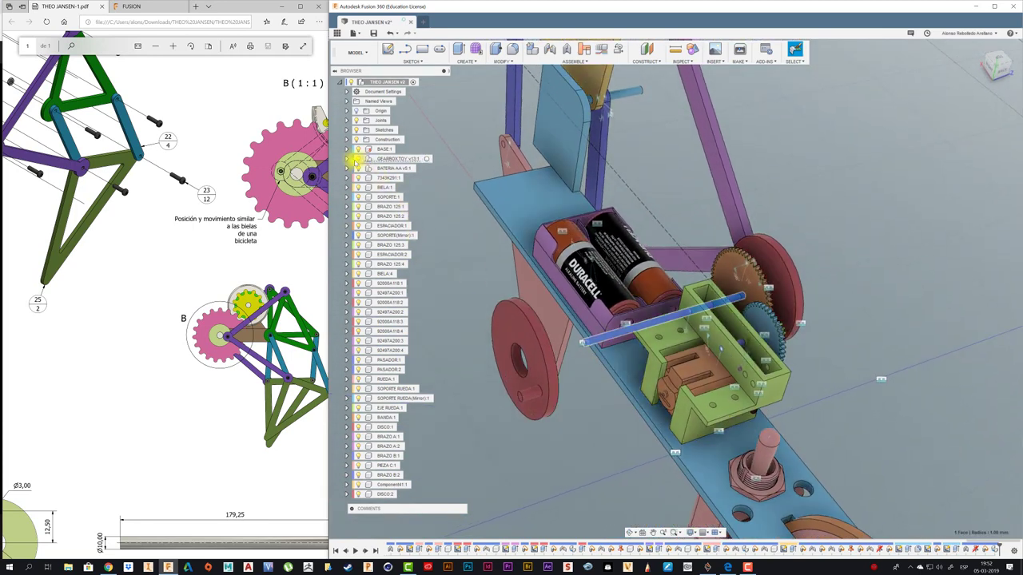
click(347, 158)
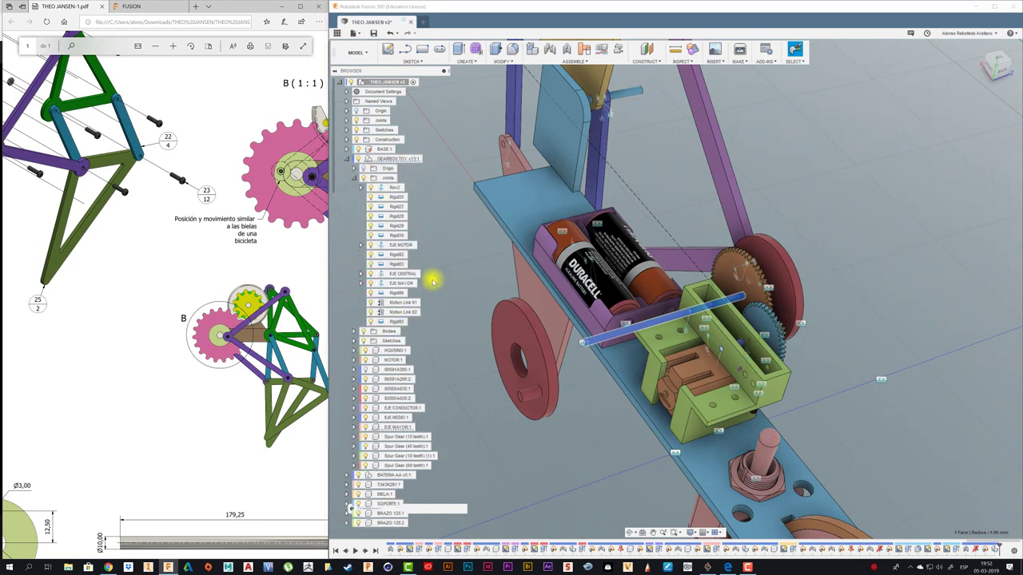
click(352, 160)
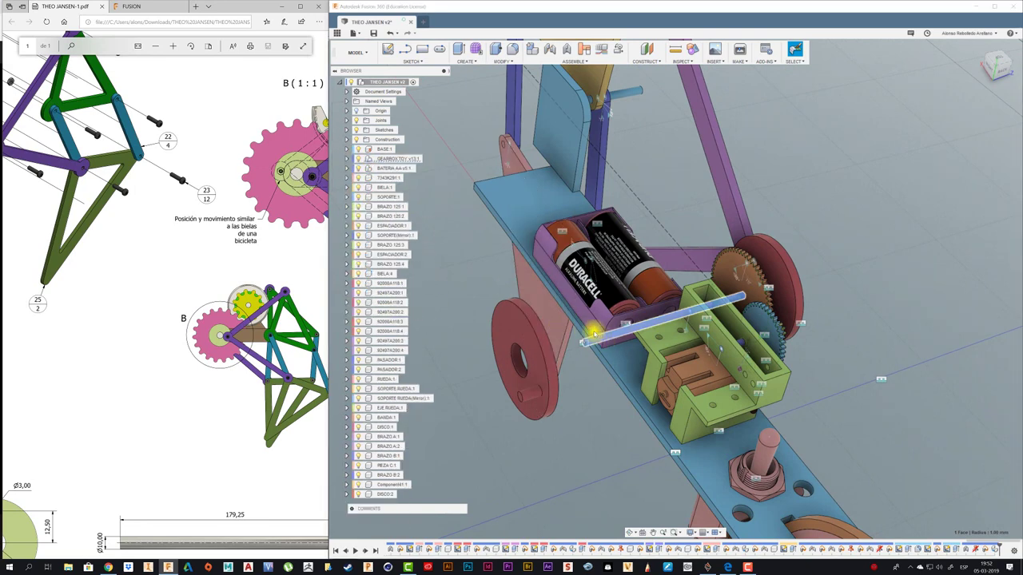
click(592, 333)
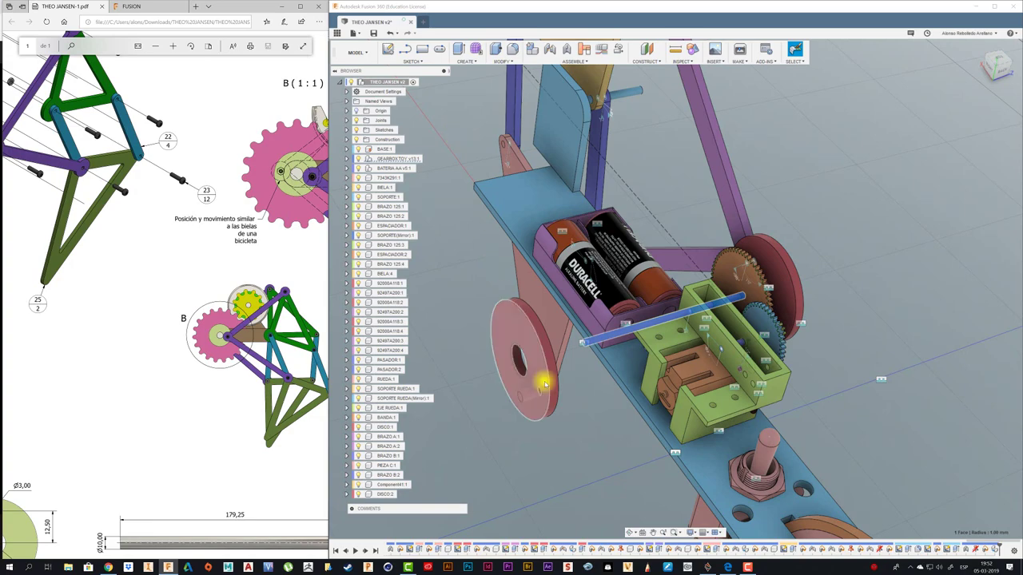
scroll(559, 367, up, 3)
scroll(587, 339, up, 4)
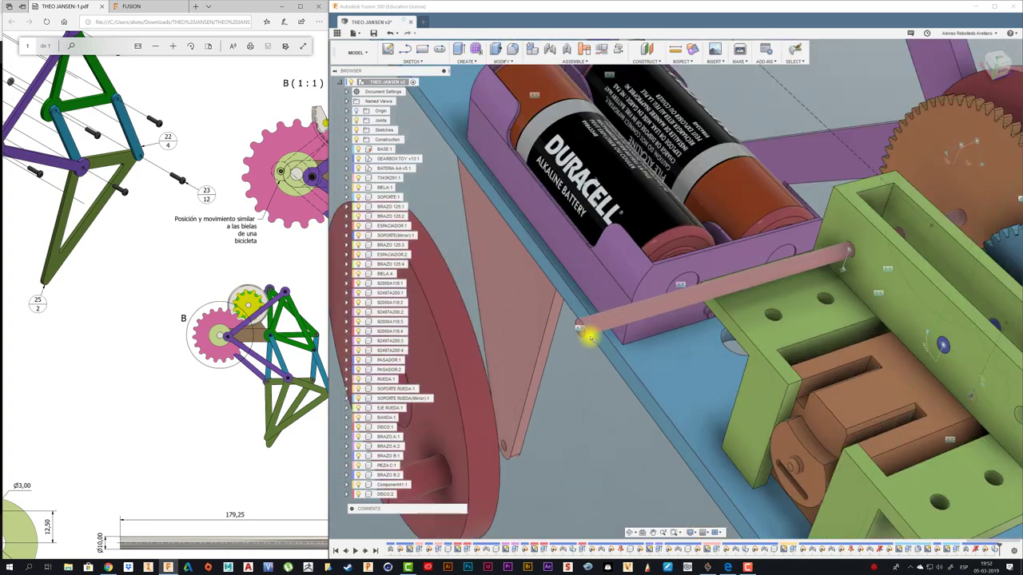
key(c)
click(579, 357)
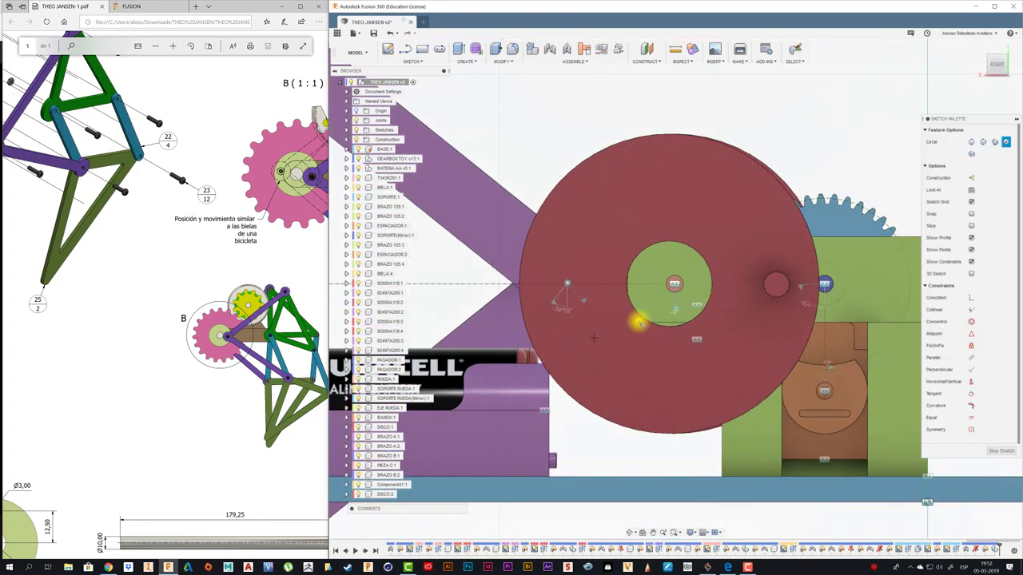
click(675, 282)
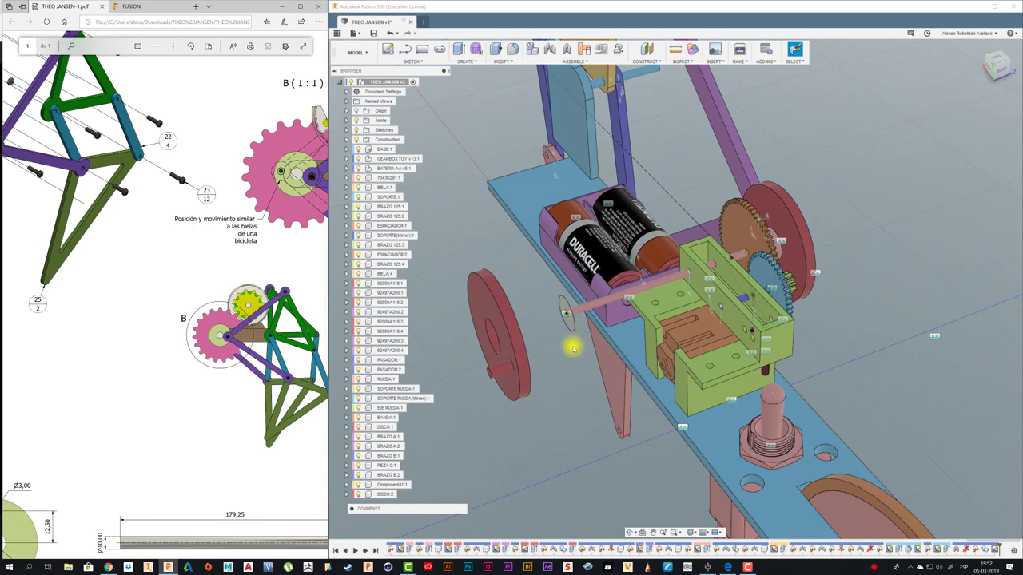
Step: Extrude the circle and ring profiles outward from the shaft end as a Join operation
key(e)
click(564, 317)
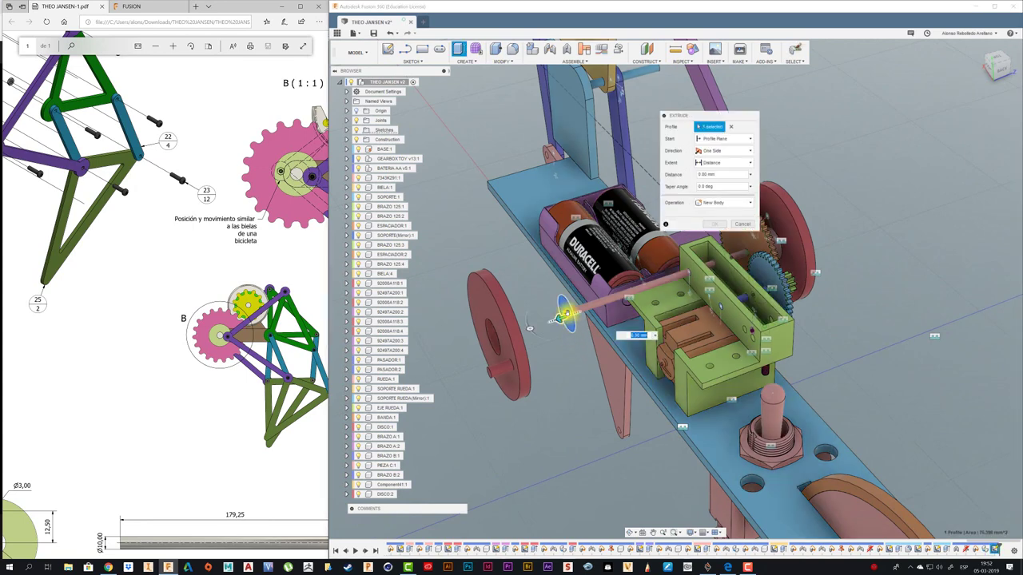
scroll(572, 304, up, 5)
click(547, 344)
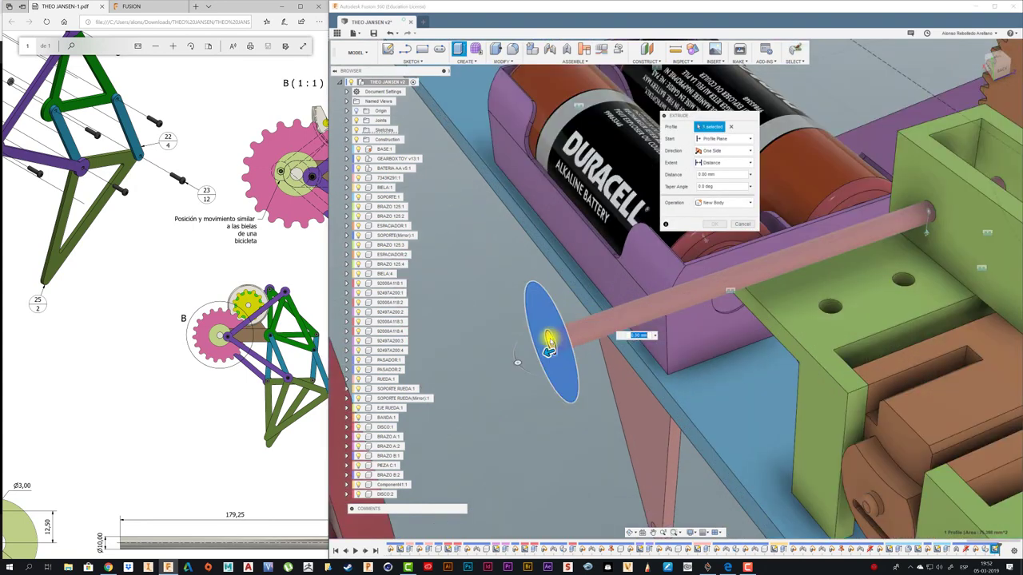
drag(547, 345, 642, 309)
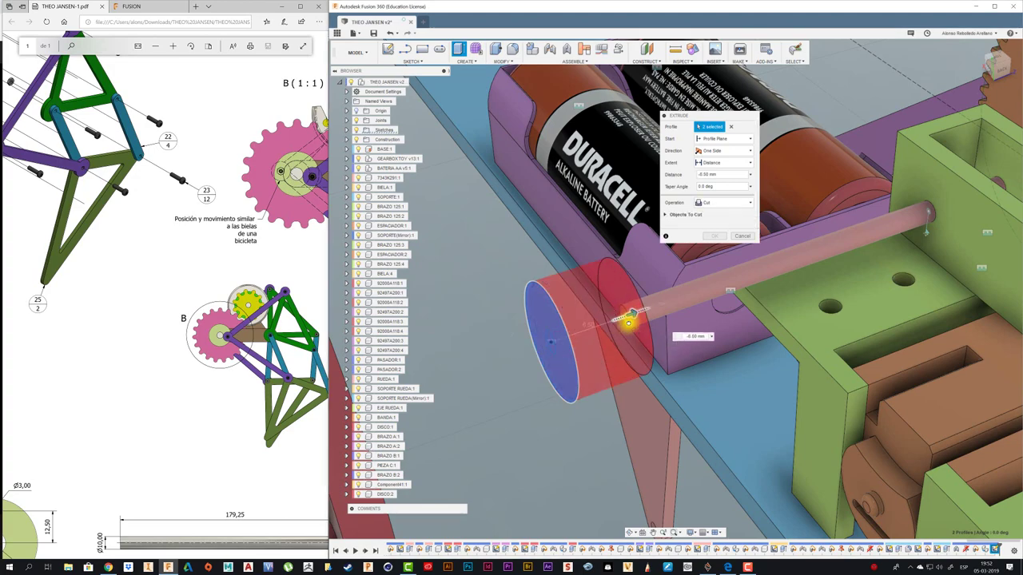
click(726, 205)
click(718, 215)
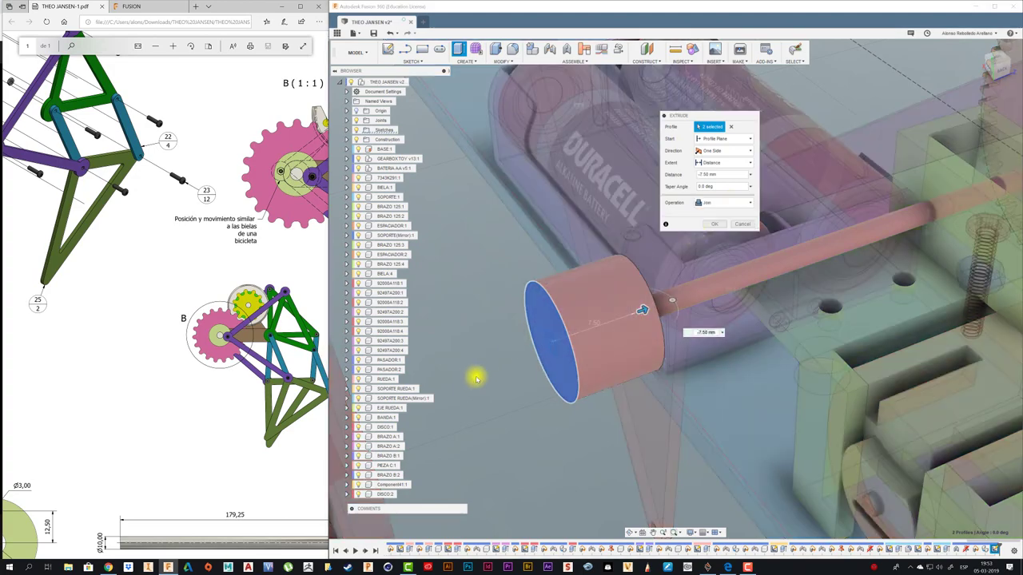
scroll(470, 379, down, 2)
scroll(470, 379, down, 2)
scroll(470, 380, down, 2)
mouse_move(470, 378)
shift+middle_down()
mouse_move(550, 315)
mouse_move(588, 319)
mouse_move(583, 331)
shift+middle_up()
Step: Set the hub extrusion's extent to a distance of about 14 mm and close the command
click(733, 163)
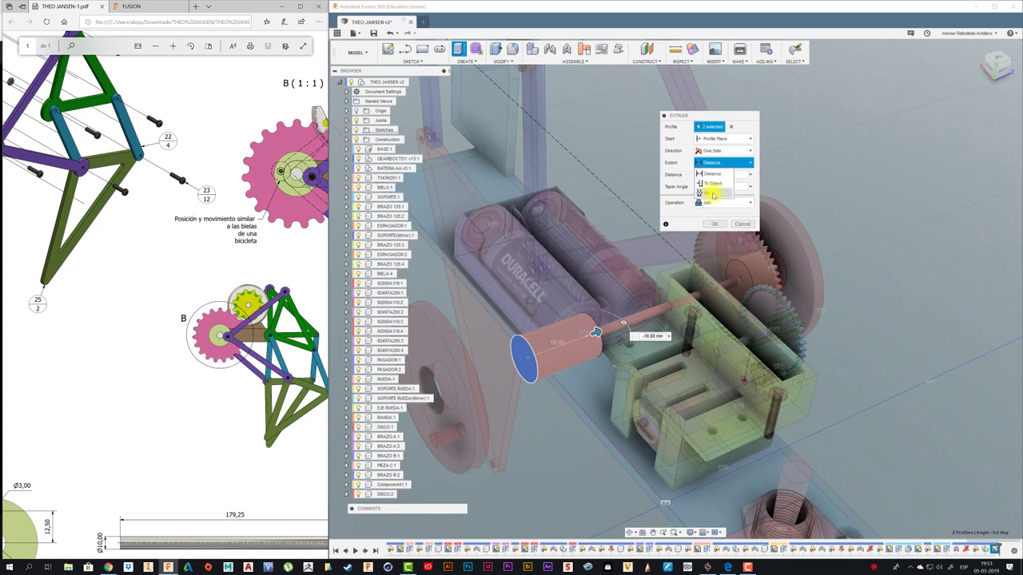
click(717, 184)
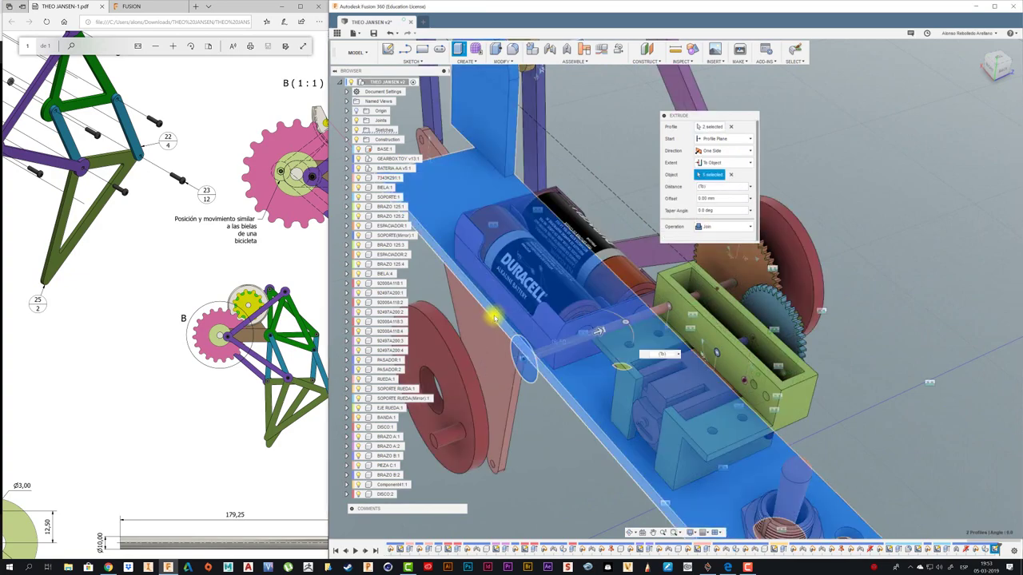
click(491, 331)
shift+middle_drag(490, 330, 607, 303)
click(734, 163)
click(716, 172)
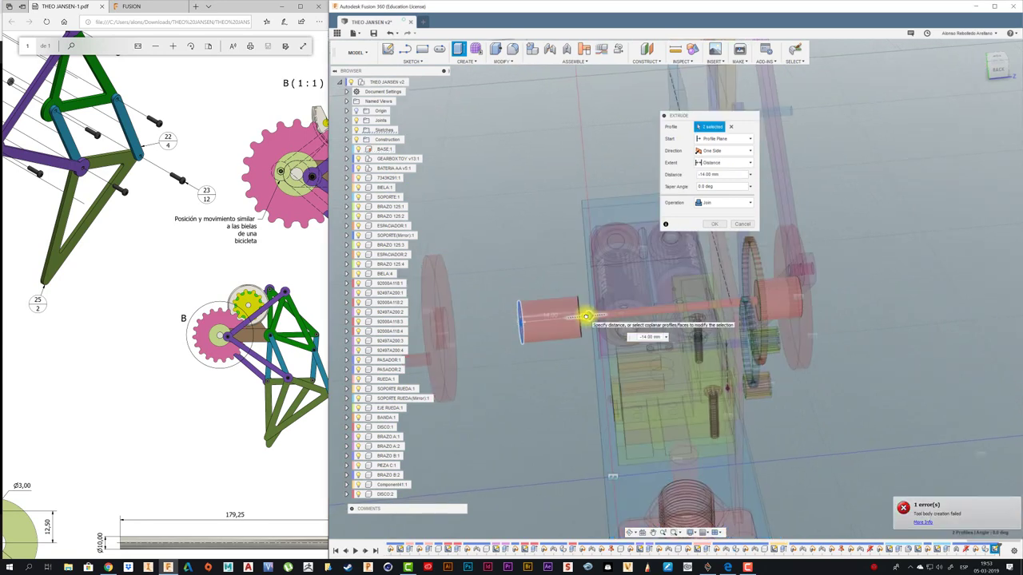
key(Escape)
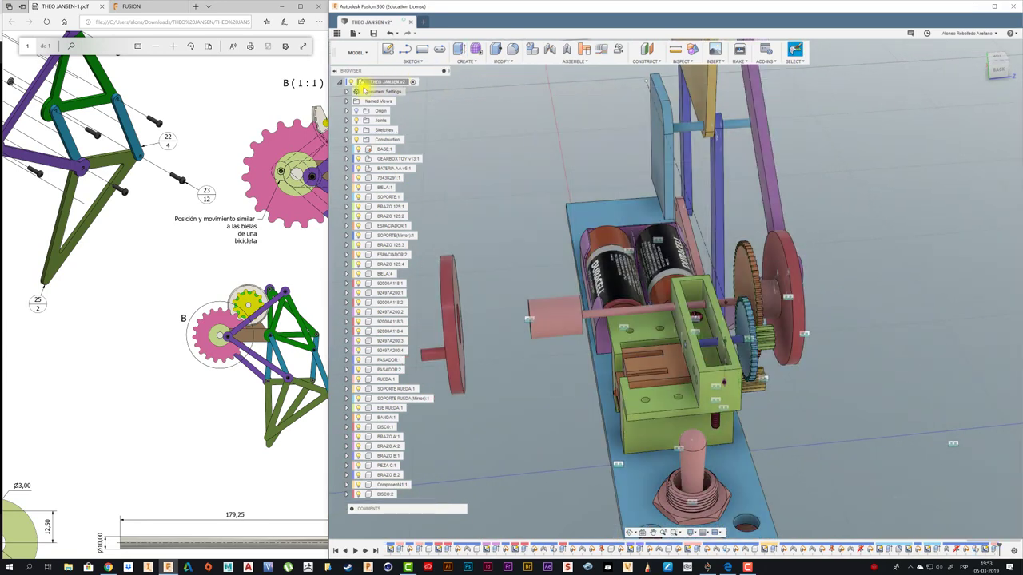
Step: Joint the copied red crank disc onto the hub at the far end of the gearbox shaft
mouse_move(517, 147)
shift+middle_down()
mouse_move(490, 224)
mouse_move(564, 392)
mouse_move(530, 394)
mouse_move(533, 457)
mouse_move(616, 463)
mouse_move(662, 411)
mouse_move(667, 469)
shift+middle_up()
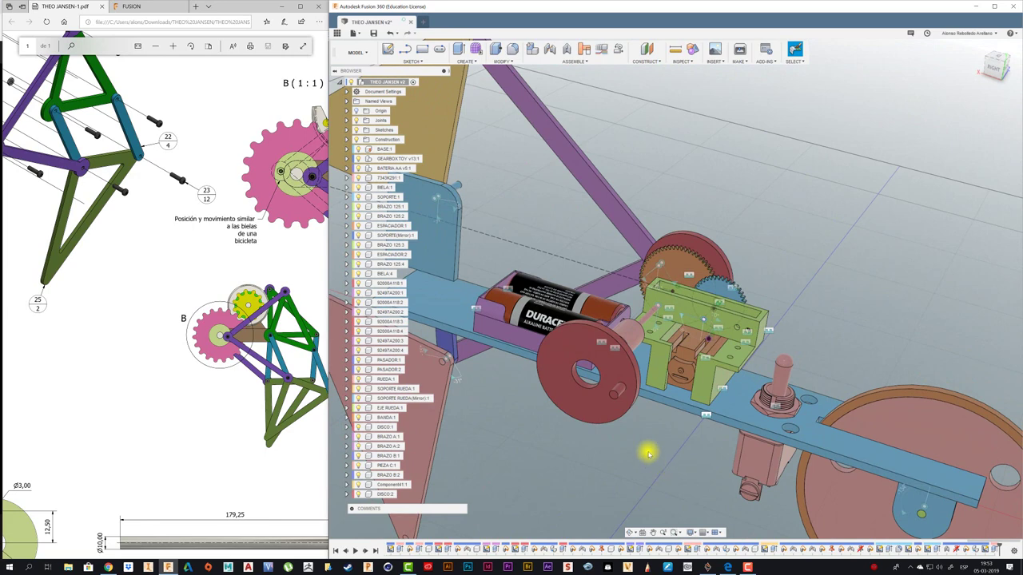
key(j)
click(583, 382)
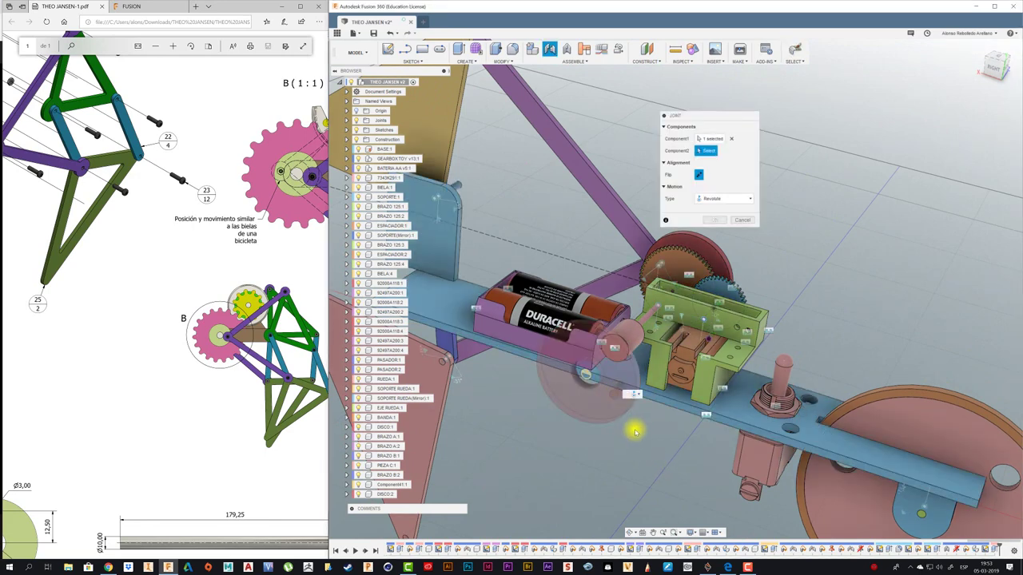
mouse_move(635, 431)
shift+middle_down()
mouse_move(607, 434)
mouse_move(619, 414)
shift+middle_up()
click(619, 413)
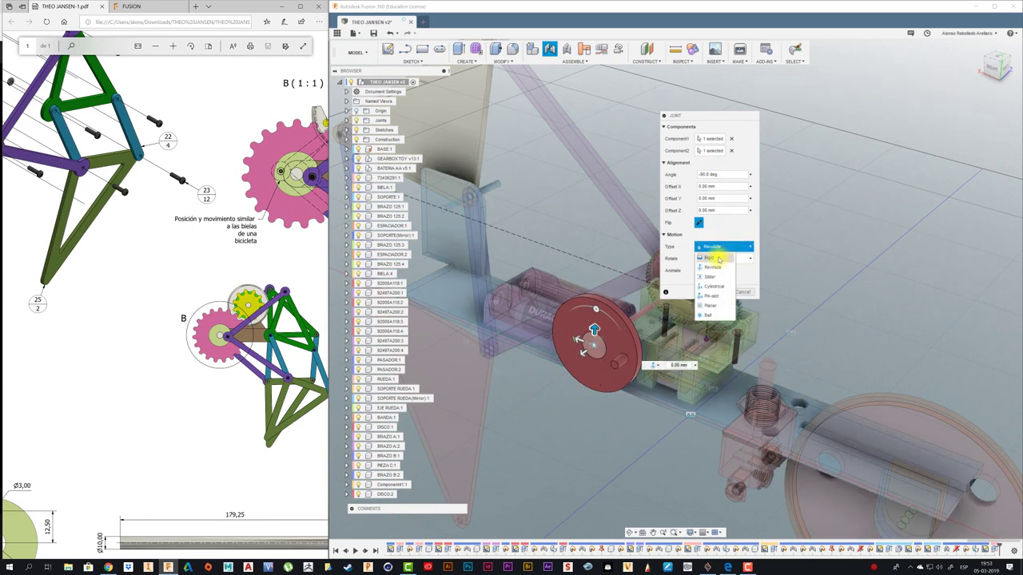
click(715, 280)
mouse_move(799, 293)
shift+middle_down()
mouse_move(825, 304)
mouse_move(742, 319)
mouse_move(663, 300)
shift+middle_up()
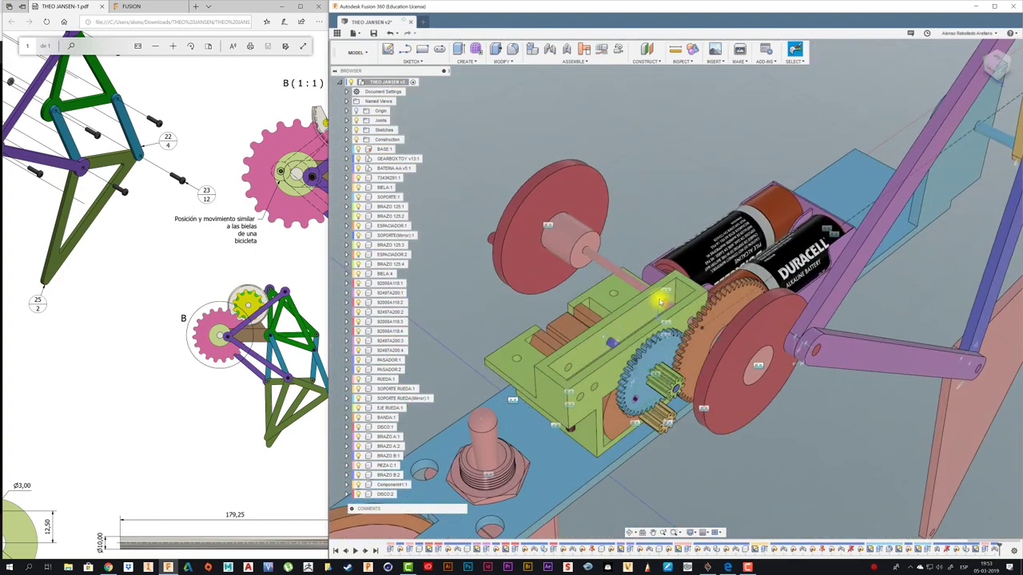
Step: Bring up the gearbox joint's actions and switch the visual style to wireframe
right_click(660, 301)
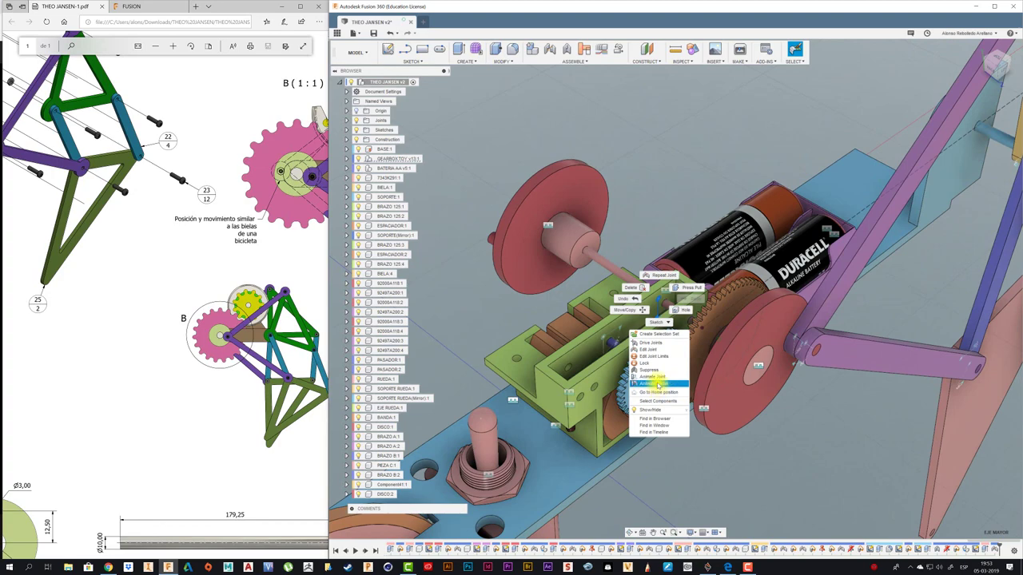
mouse_move(569, 374)
shift+middle_down()
mouse_move(885, 172)
mouse_move(703, 479)
shift+middle_up()
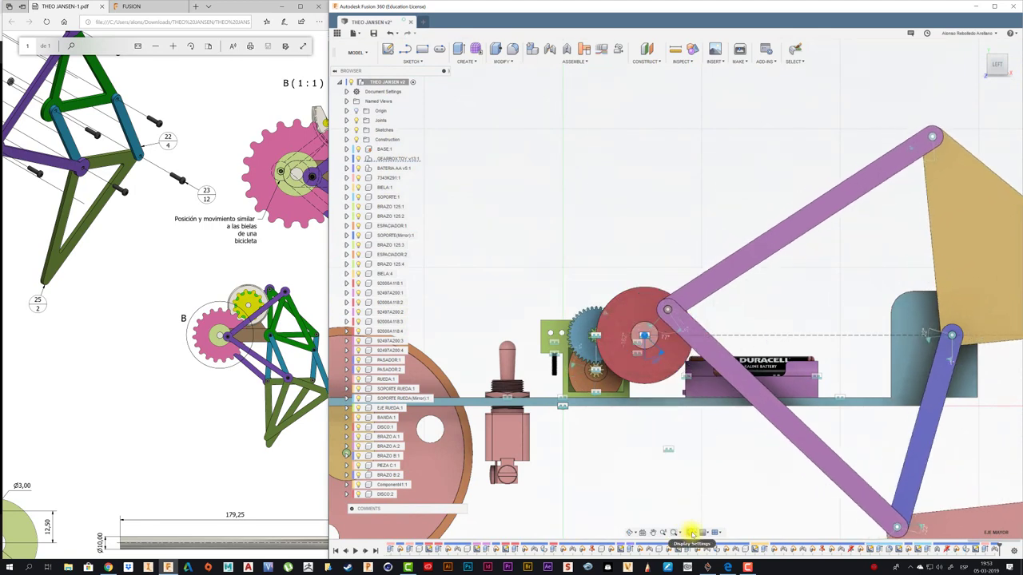
click(691, 533)
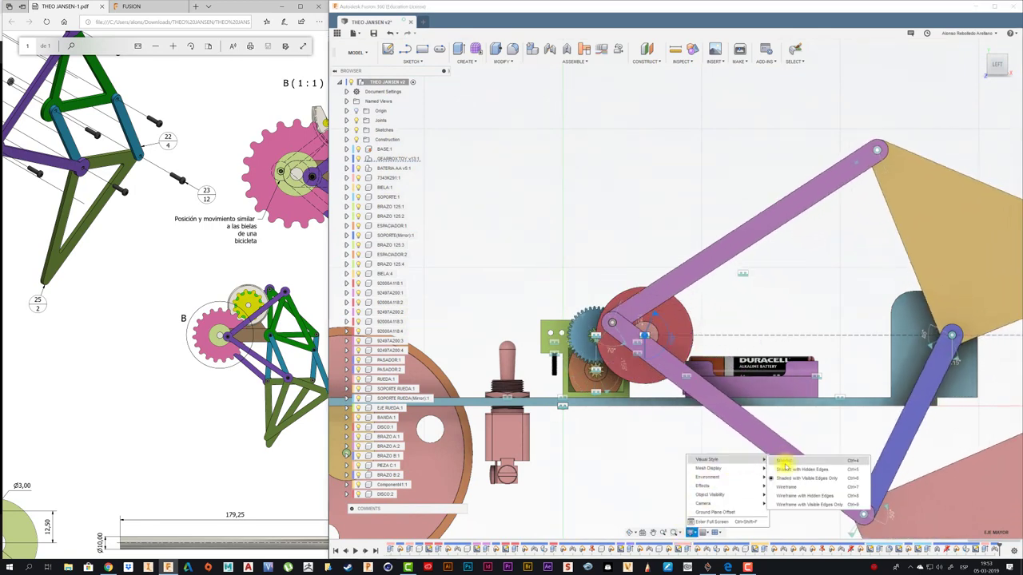
click(787, 487)
scroll(669, 320, up, 3)
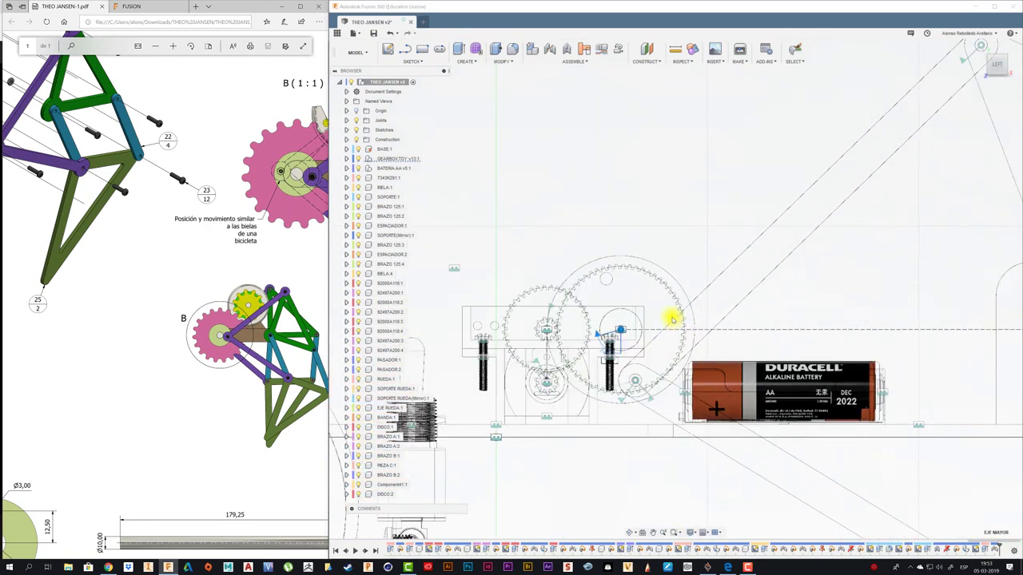
Step: Drag the crank gears to drive the walker linkage through its motion
mouse_move(652, 322)
mouse_down()
mouse_move(683, 337)
mouse_move(724, 210)
mouse_move(671, 211)
mouse_up()
scroll(669, 208, down, 2)
scroll(673, 215, down, 2)
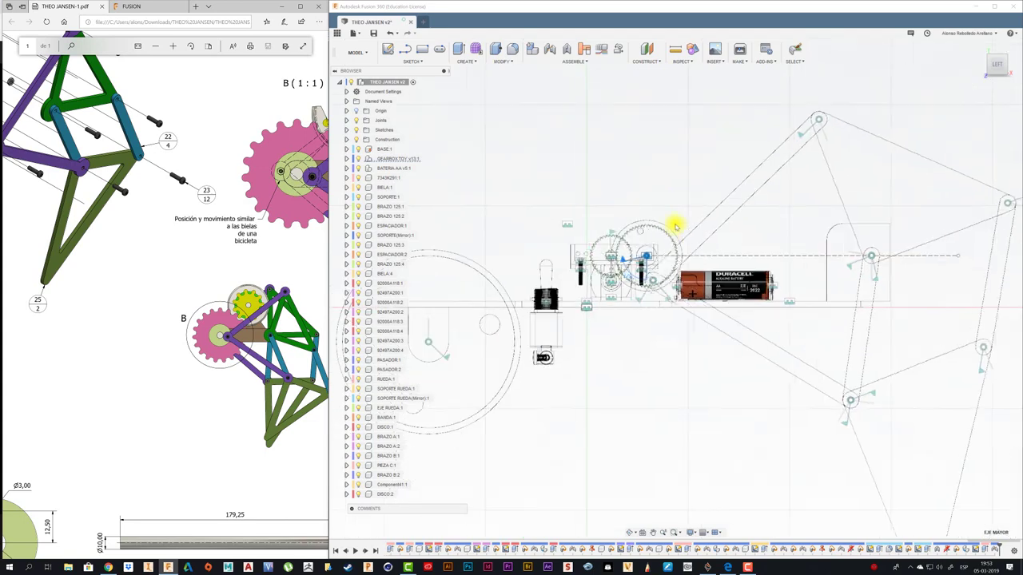
scroll(677, 231, down, 1)
scroll(677, 241, down, 1)
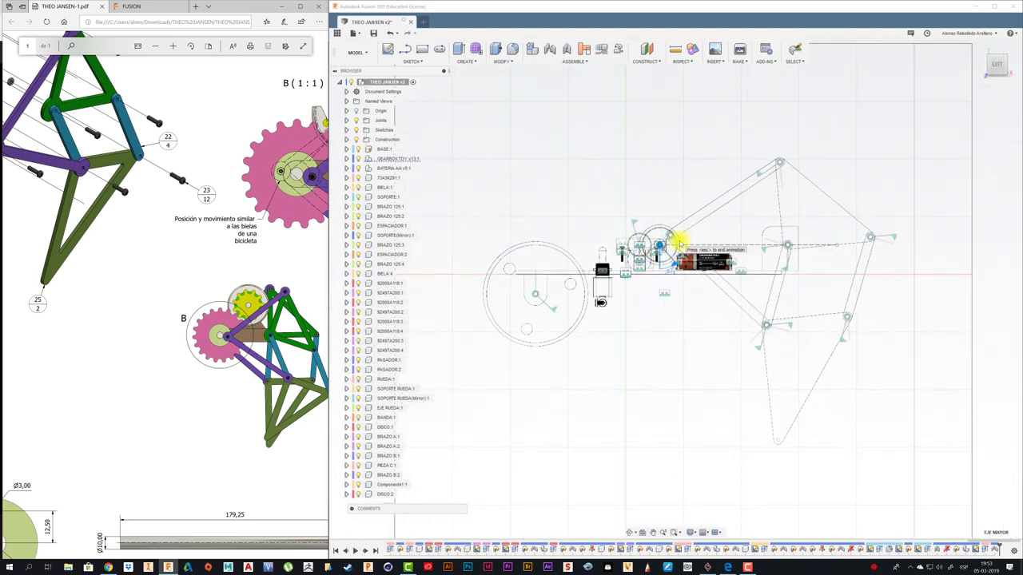
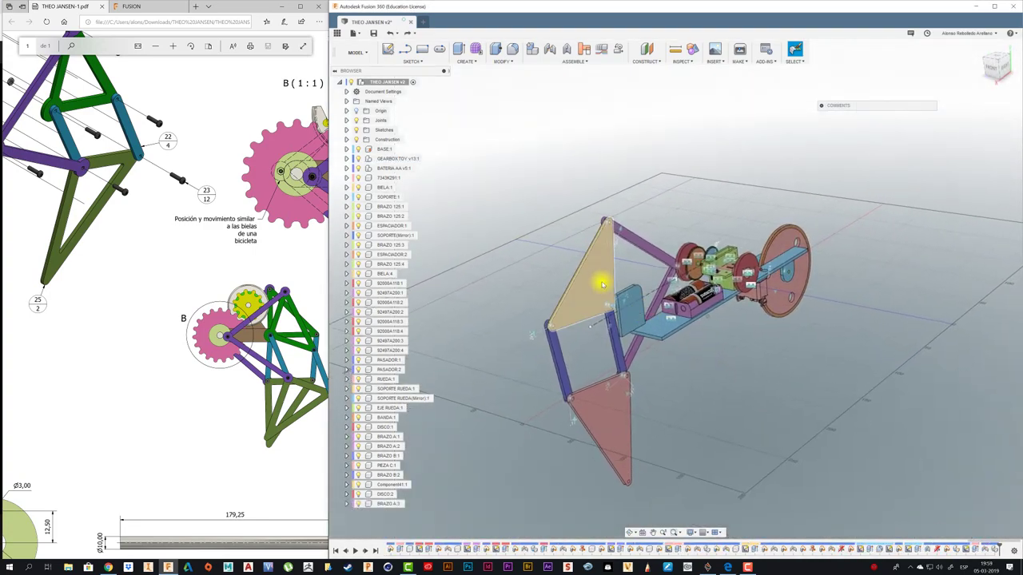
Step: Enable All Work Features in Object Visibility so origin planes and axes appear across the assembly
mouse_move(702, 351)
shift+middle_down()
mouse_move(772, 313)
mouse_move(706, 375)
mouse_move(694, 493)
shift+middle_up()
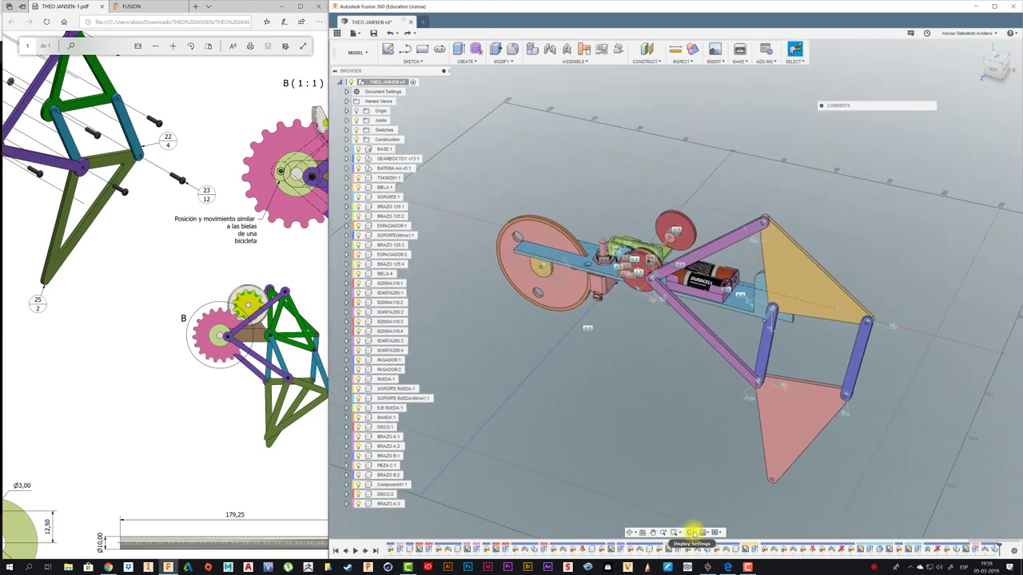
click(691, 533)
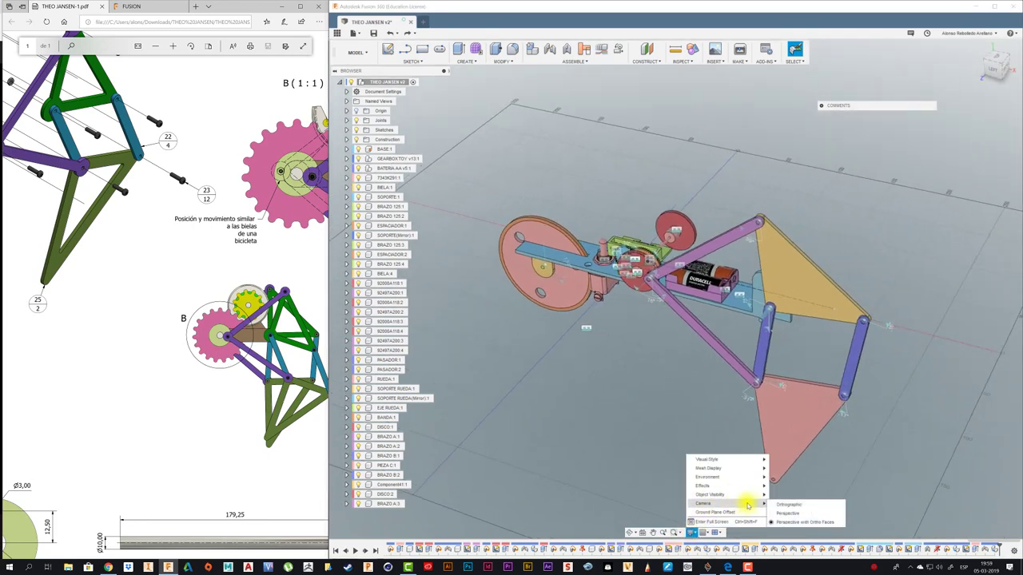
mouse_move(710, 495)
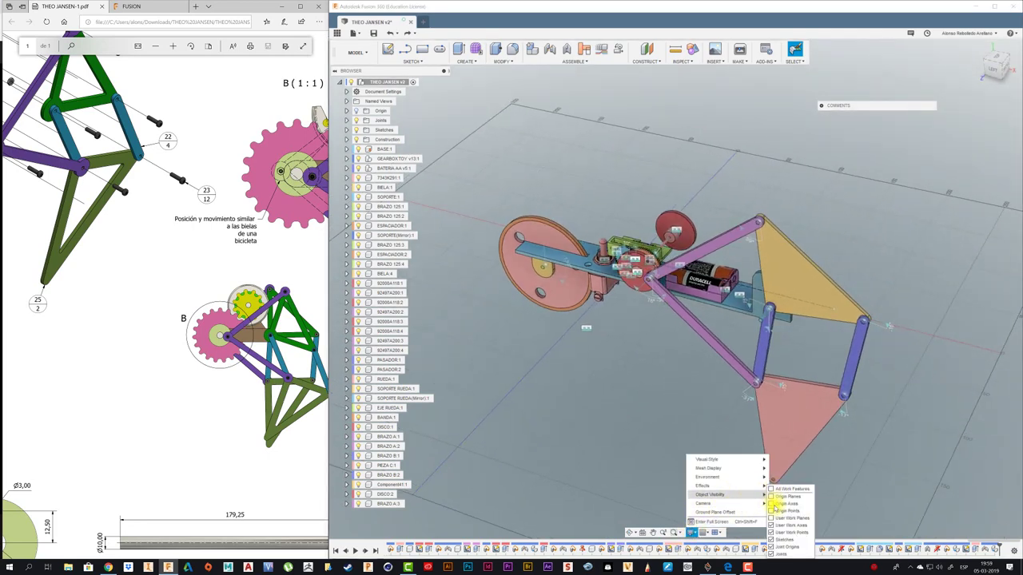
click(767, 488)
mouse_move(705, 458)
shift+middle_down()
mouse_move(567, 413)
mouse_move(772, 400)
mouse_move(639, 336)
mouse_move(524, 245)
mouse_move(533, 116)
shift+middle_up()
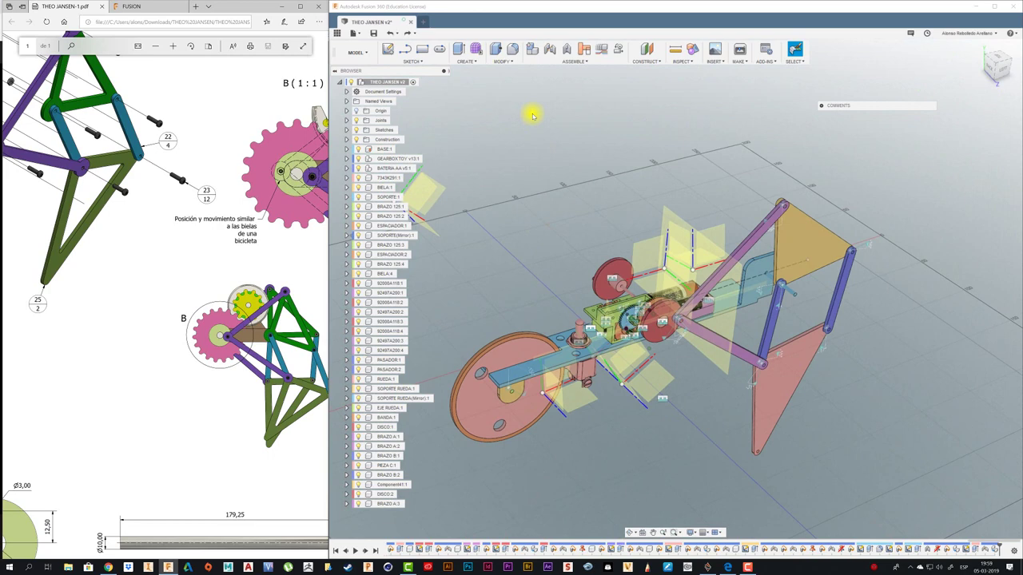
click(503, 62)
mouse_move(574, 62)
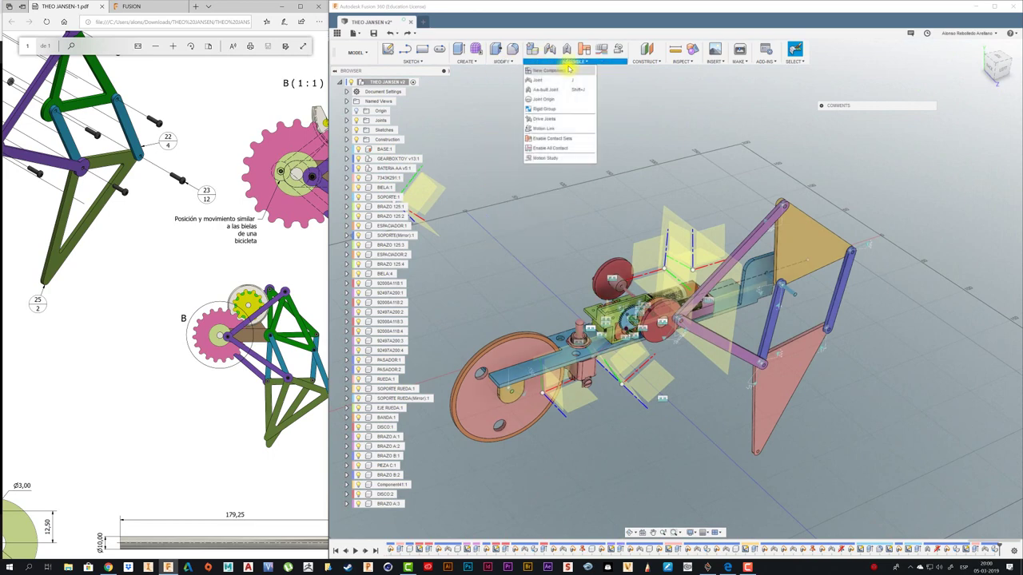
click(469, 63)
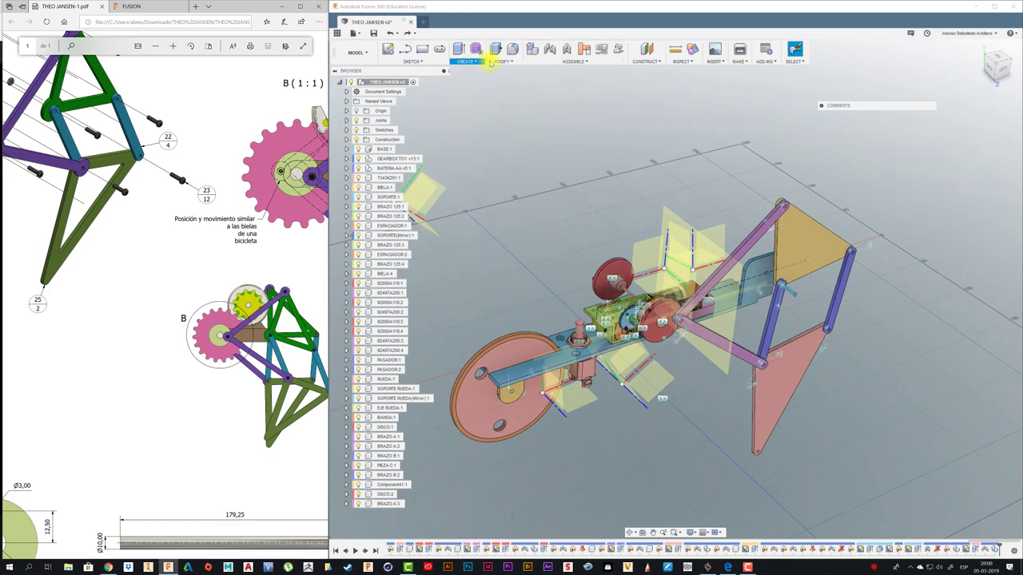
click(466, 62)
Step: Mirror the purple arm, triangle and vertical link as components across the base plane
click(462, 235)
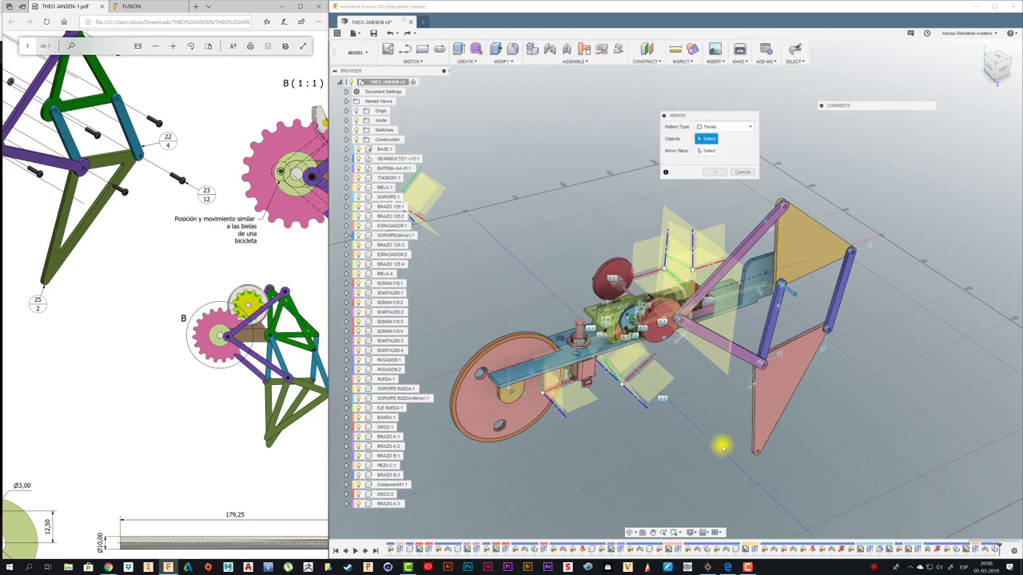
shift+middle_drag(722, 440, 760, 376)
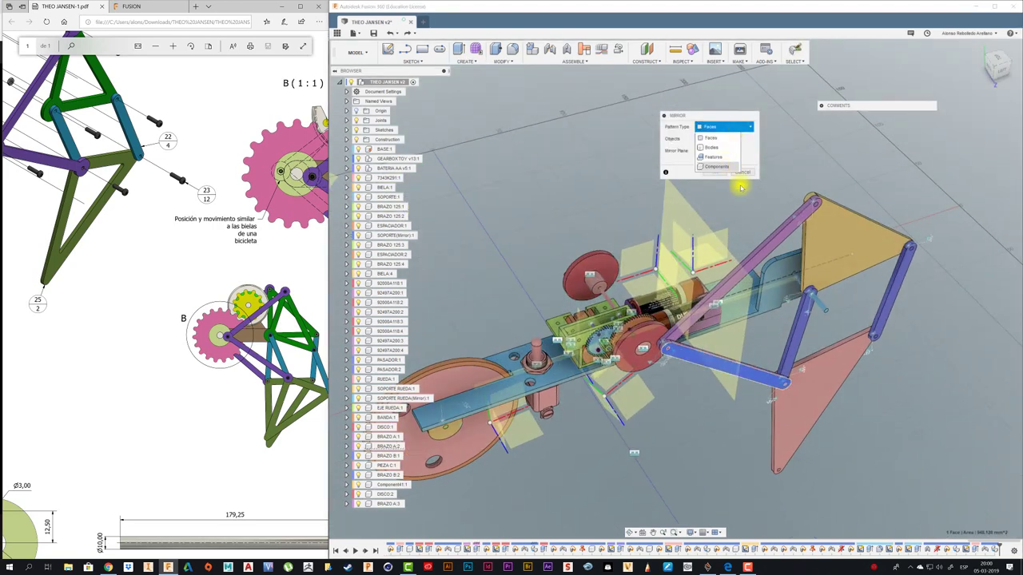
click(716, 166)
click(765, 249)
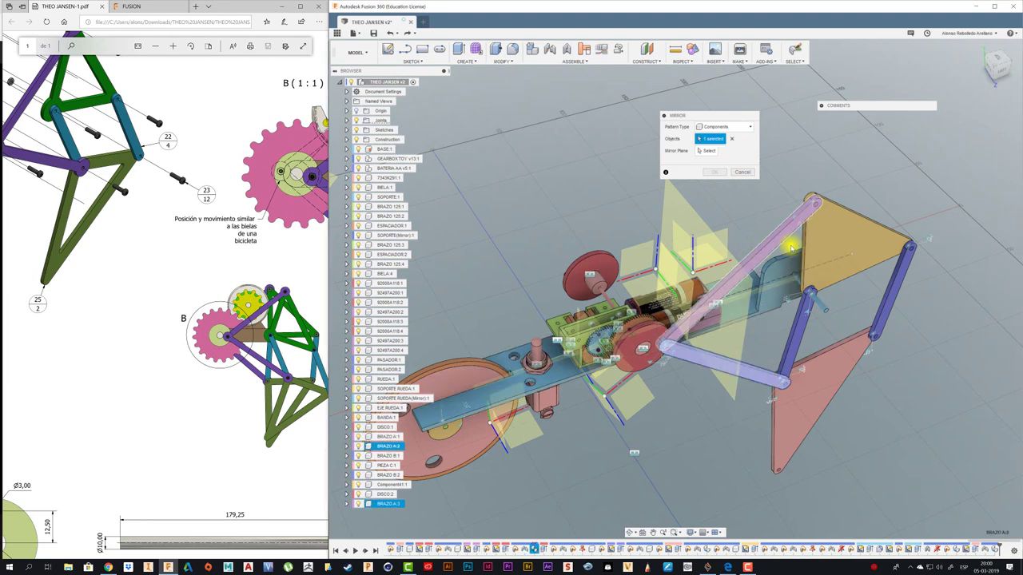
click(893, 297)
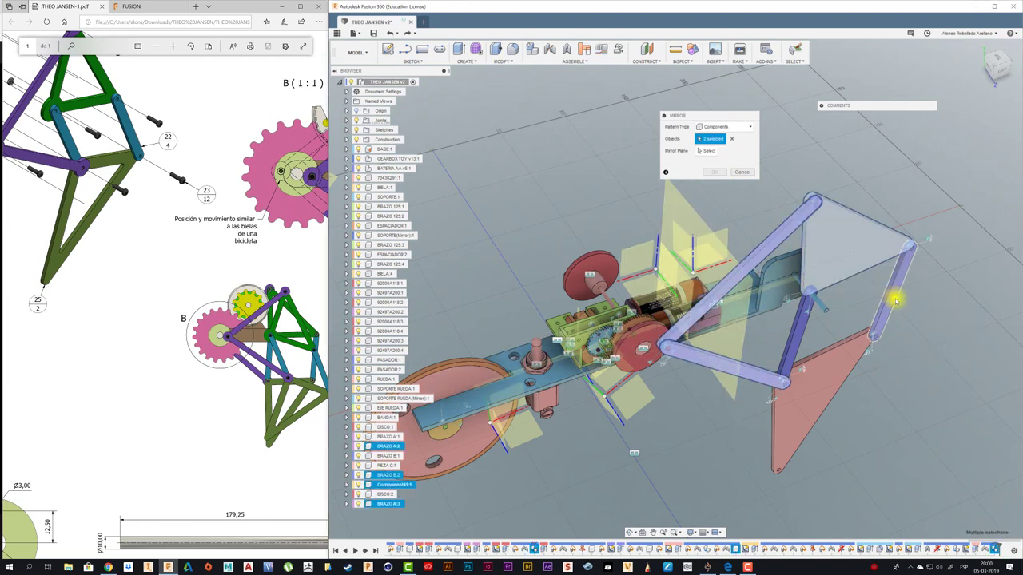
click(803, 332)
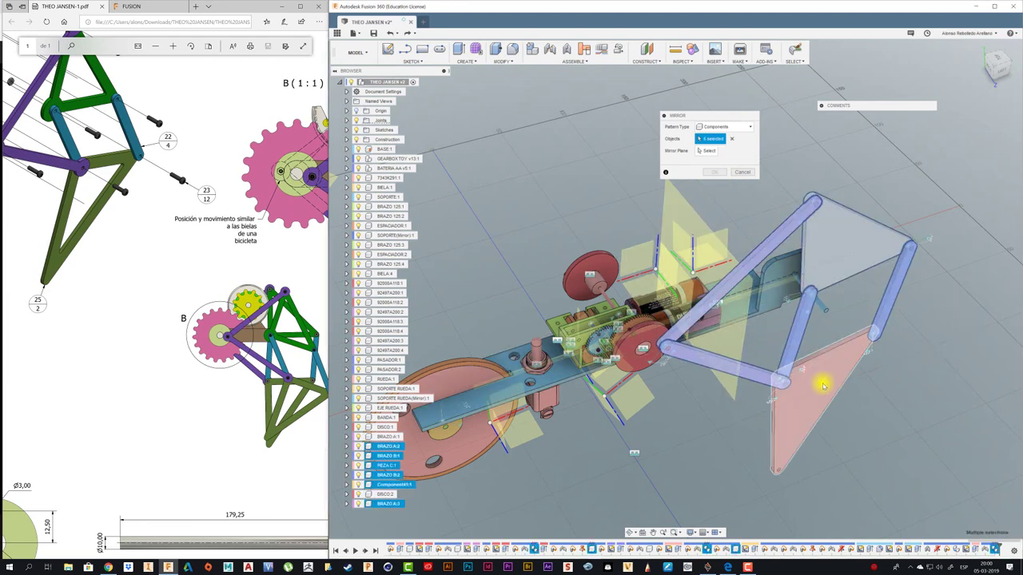
click(708, 154)
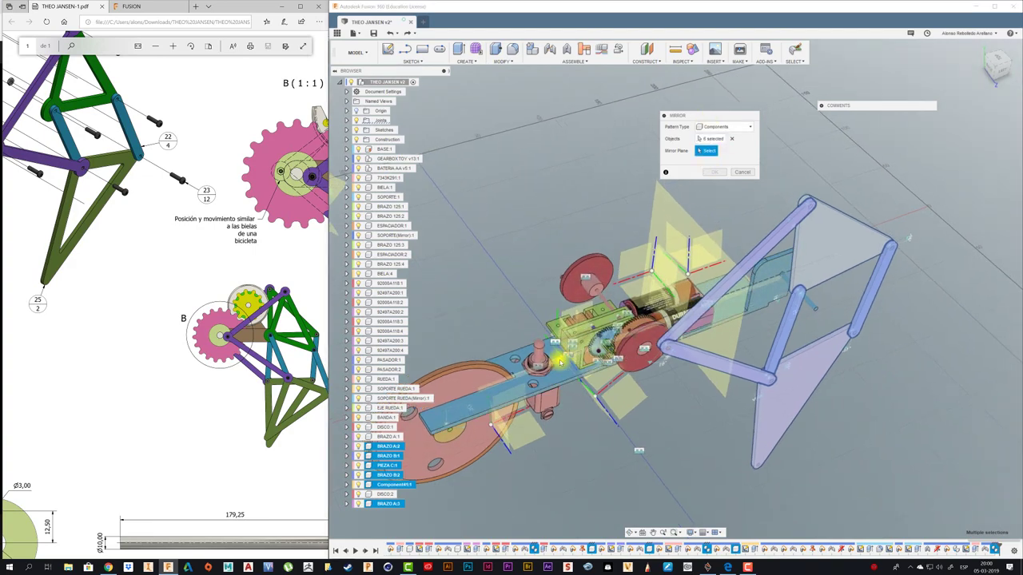
click(559, 361)
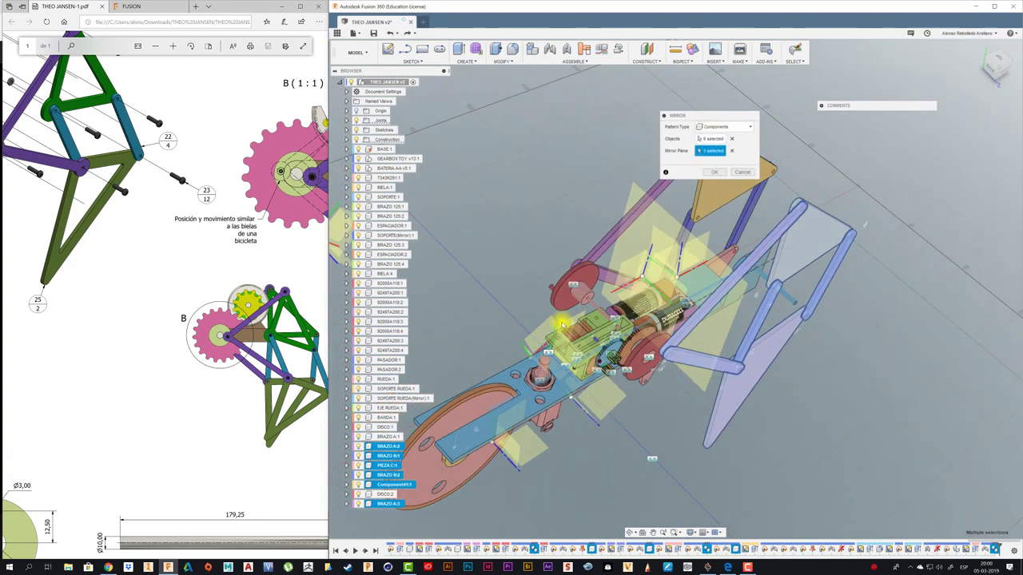
mouse_move(558, 360)
shift+middle_down()
mouse_move(562, 324)
mouse_move(721, 186)
shift+middle_up()
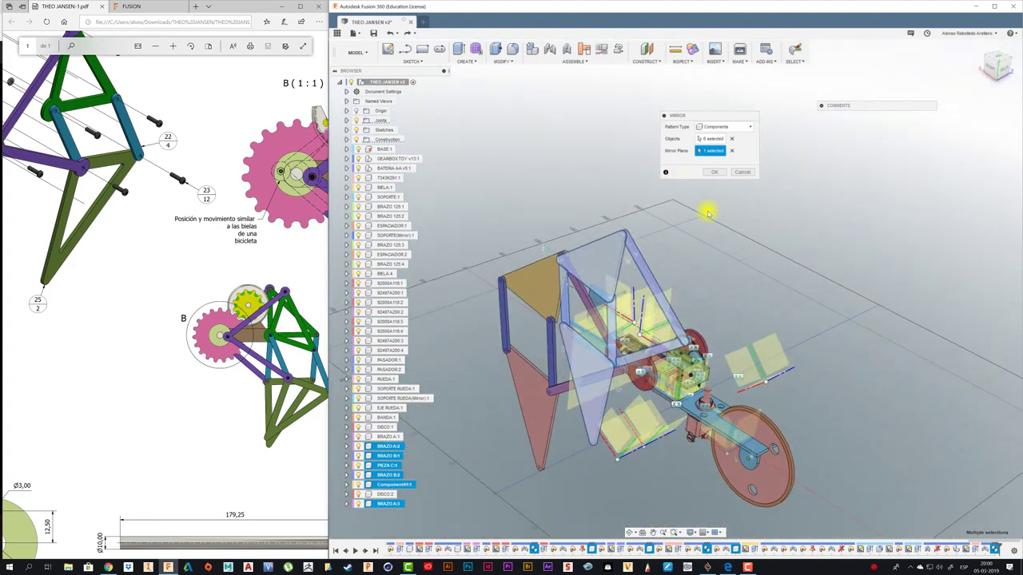
click(717, 173)
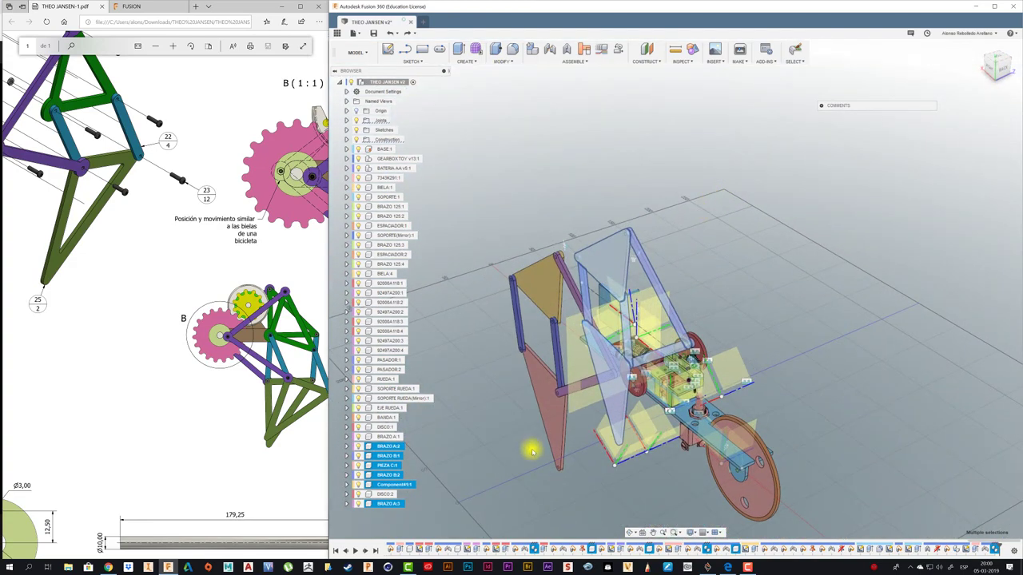
Step: Drag the new leg's blue triangular plate down to test its movement
mouse_move(539, 443)
shift+middle_down()
mouse_move(513, 449)
mouse_move(511, 431)
mouse_move(496, 449)
shift+middle_up()
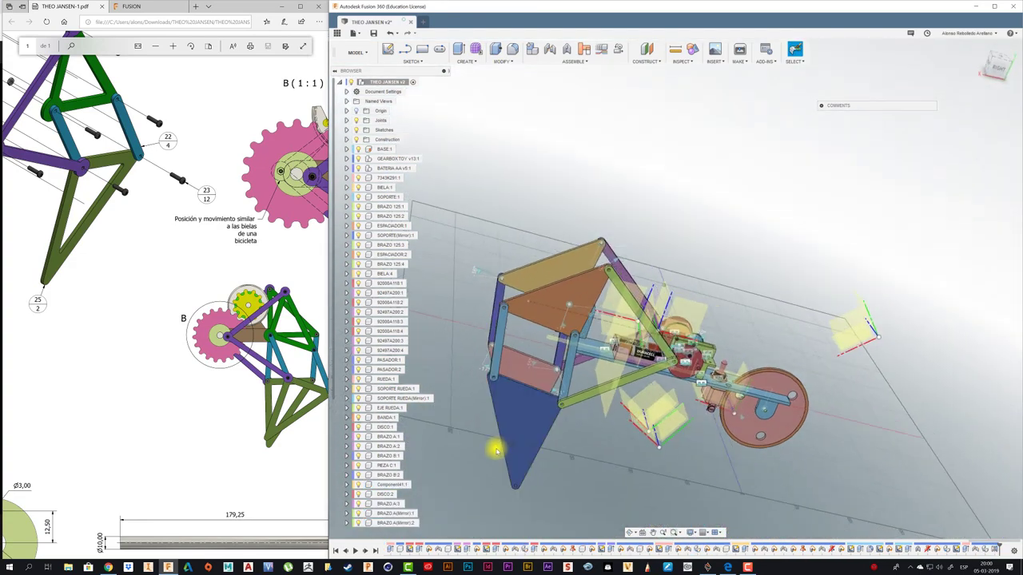
click(496, 452)
drag(496, 452, 685, 503)
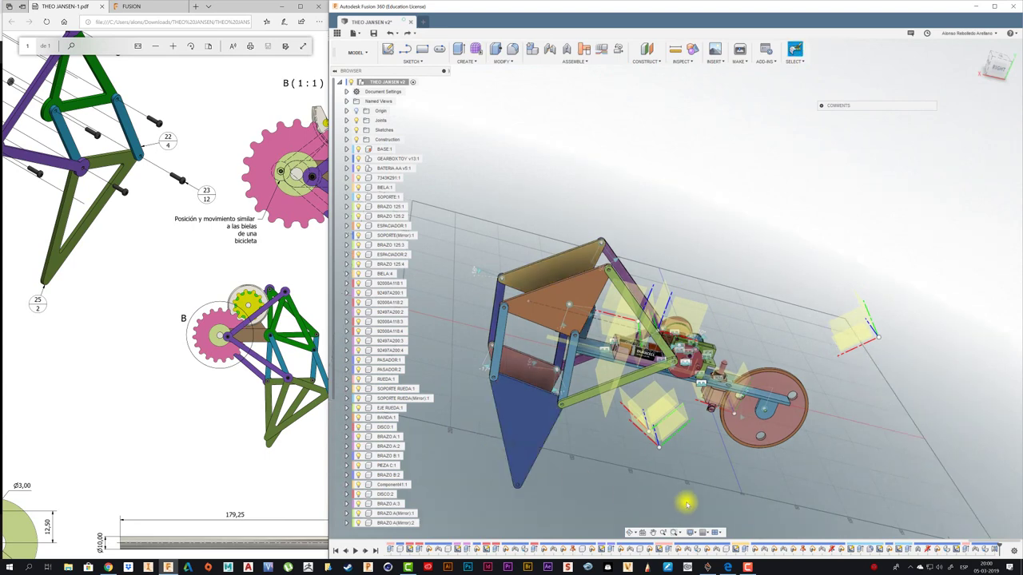
click(694, 533)
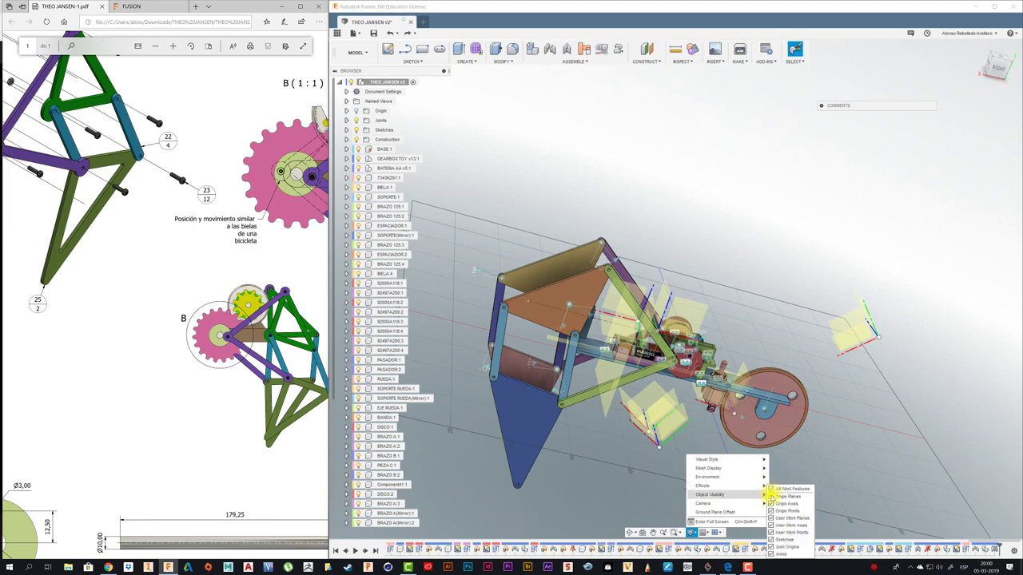
Step: Uncheck All Work Features, then drag the linkage from a side view to test its motion
click(772, 490)
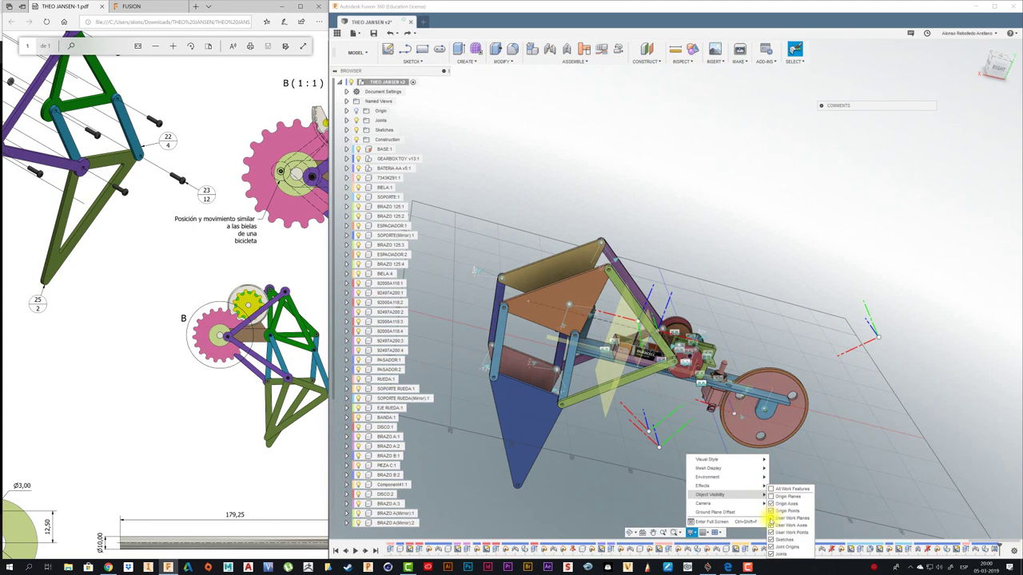
click(771, 490)
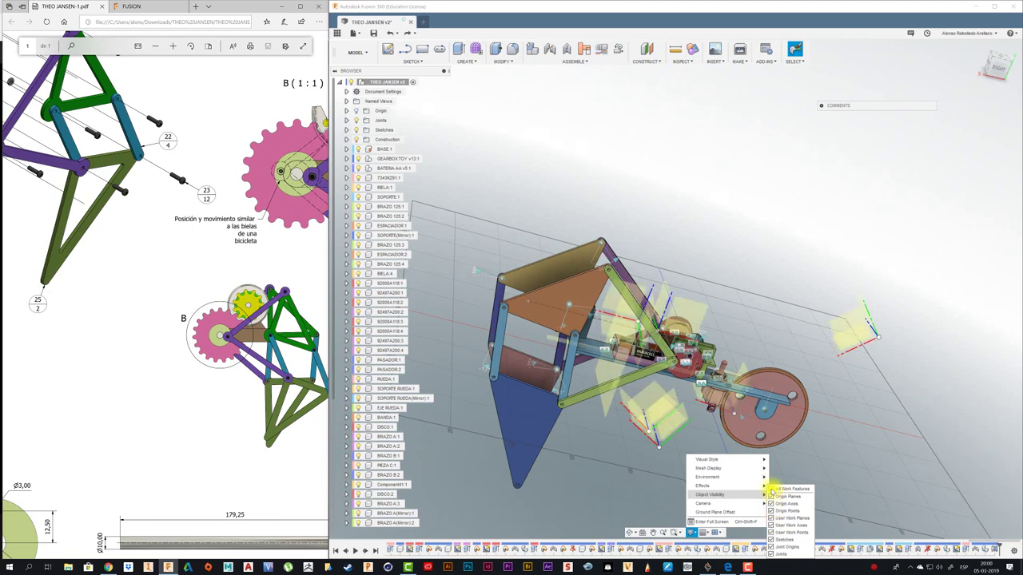
click(772, 490)
click(659, 460)
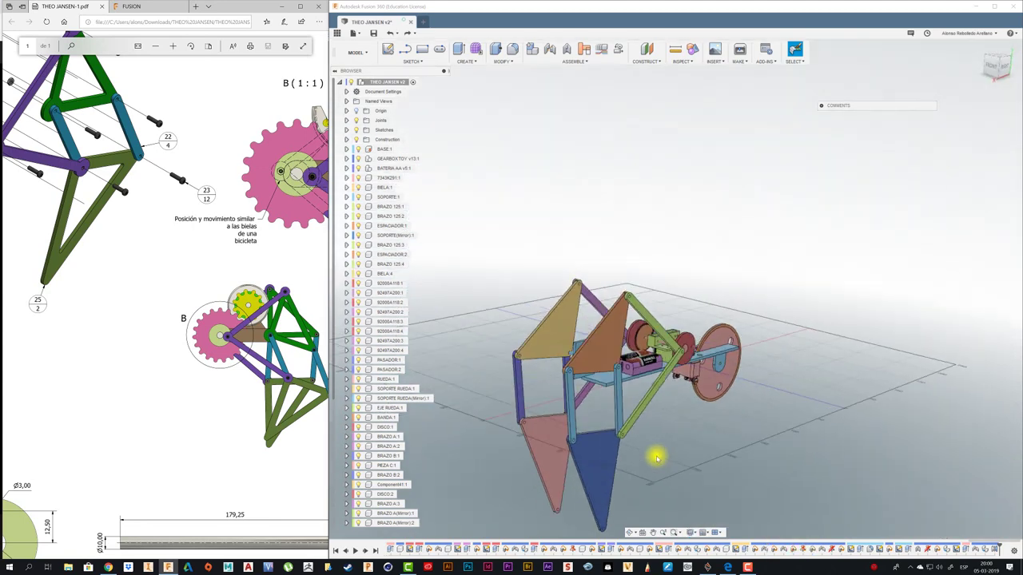
mouse_move(658, 458)
shift+middle_down()
mouse_move(620, 425)
mouse_move(687, 348)
shift+middle_up()
drag(688, 348, 859, 268)
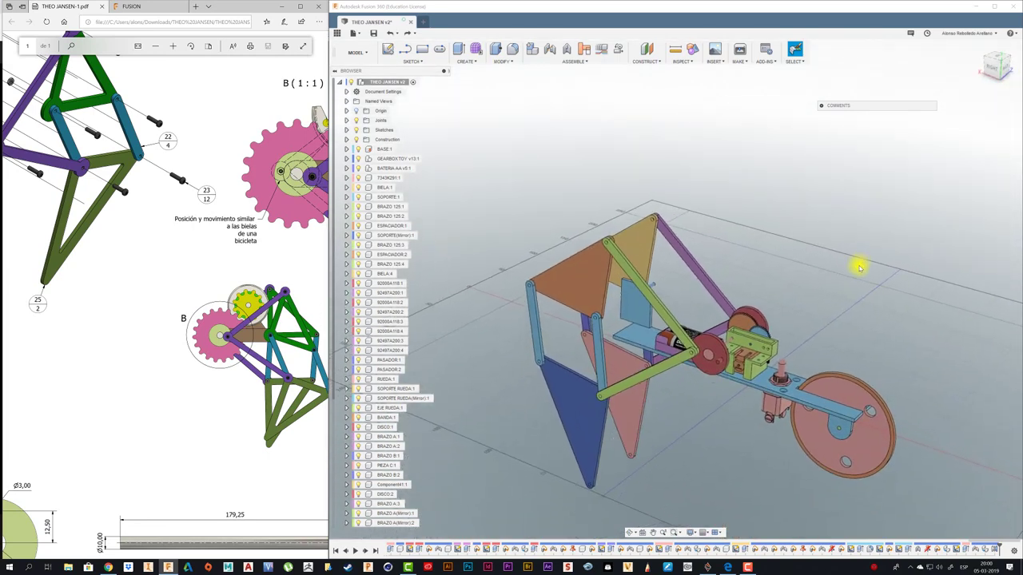
Step: Join the blue link to the orange plate with a revolute as-built joint at the link's pin
key(shift+j)
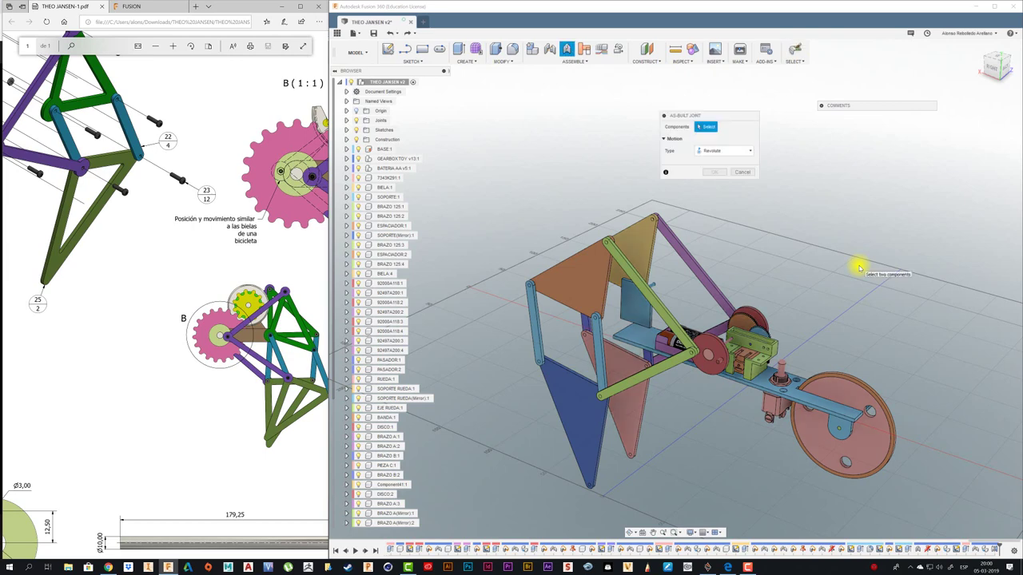
scroll(549, 372, up, 3)
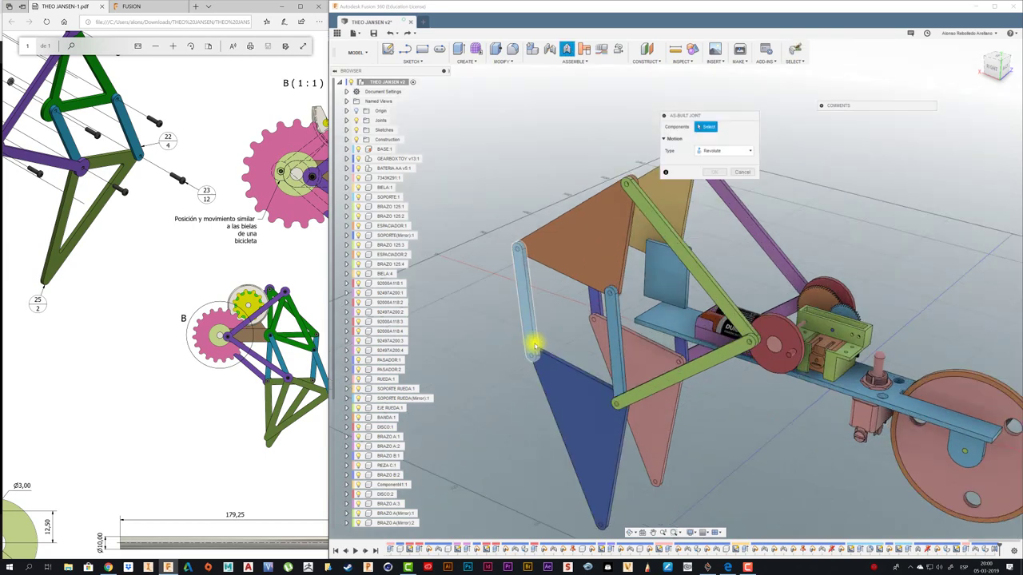
click(534, 351)
click(548, 359)
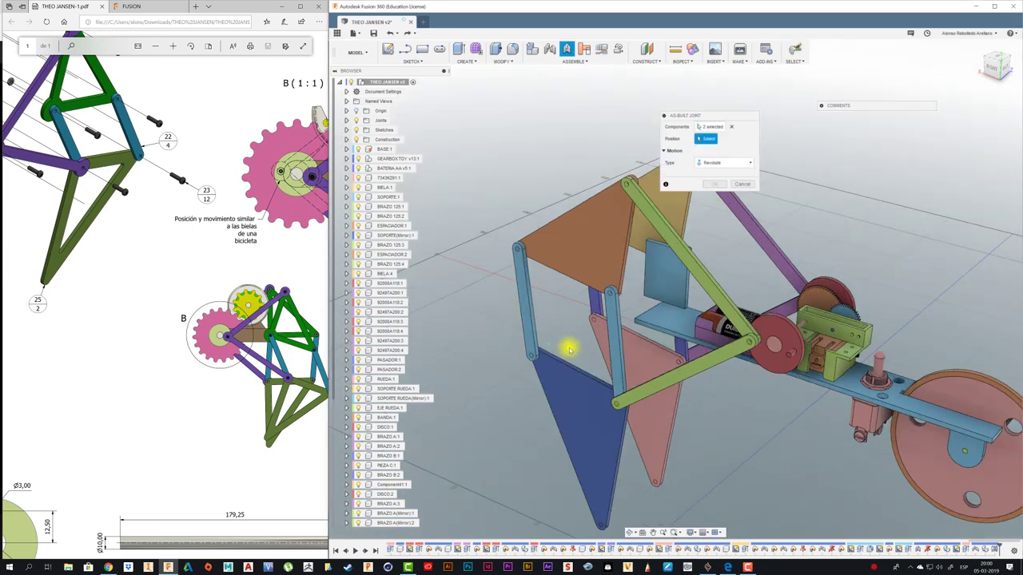
scroll(529, 356, up, 3)
click(530, 356)
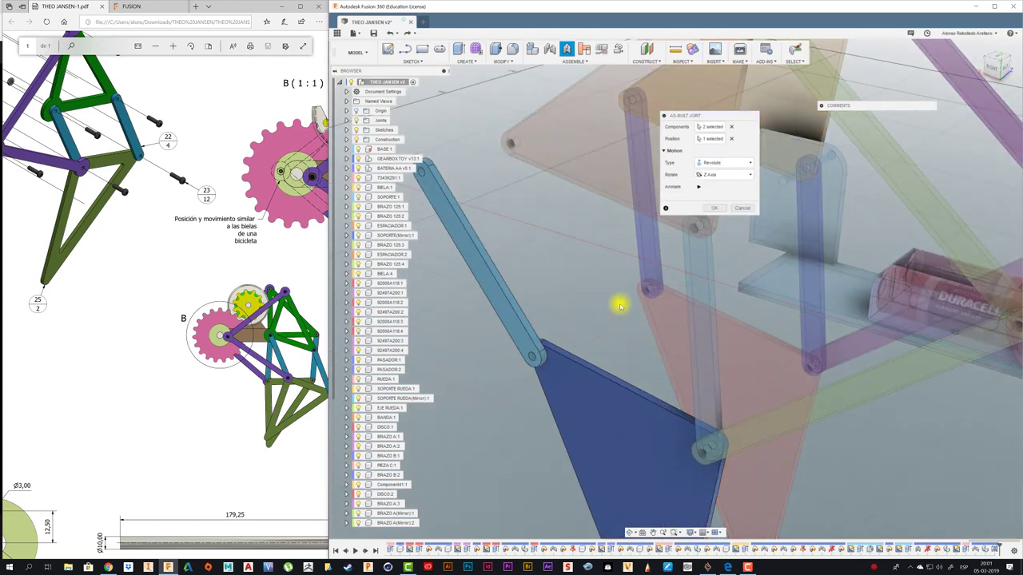
click(713, 208)
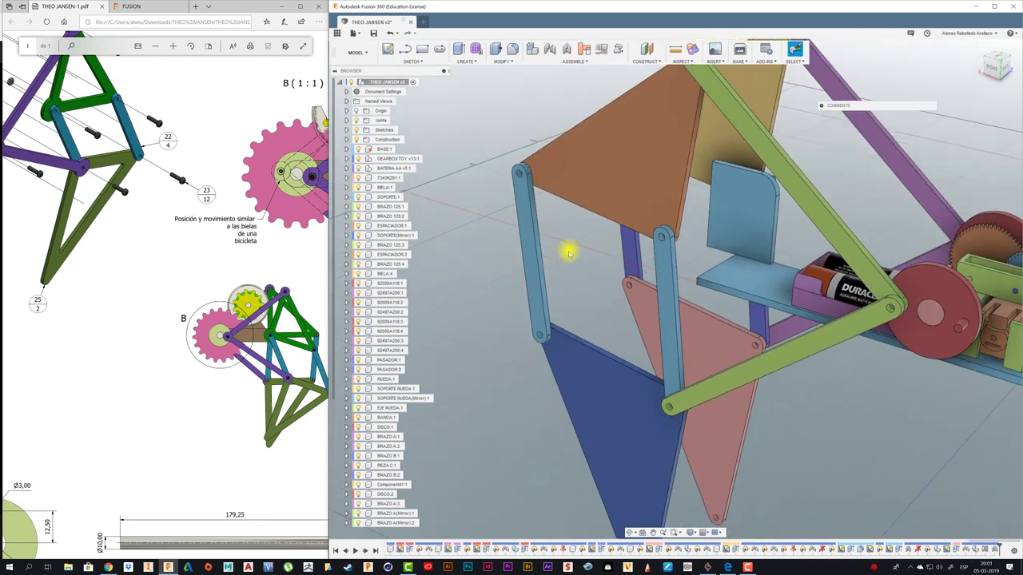
Step: Add another revolute as-built joint between two parts at their shared pin
key(shift+j)
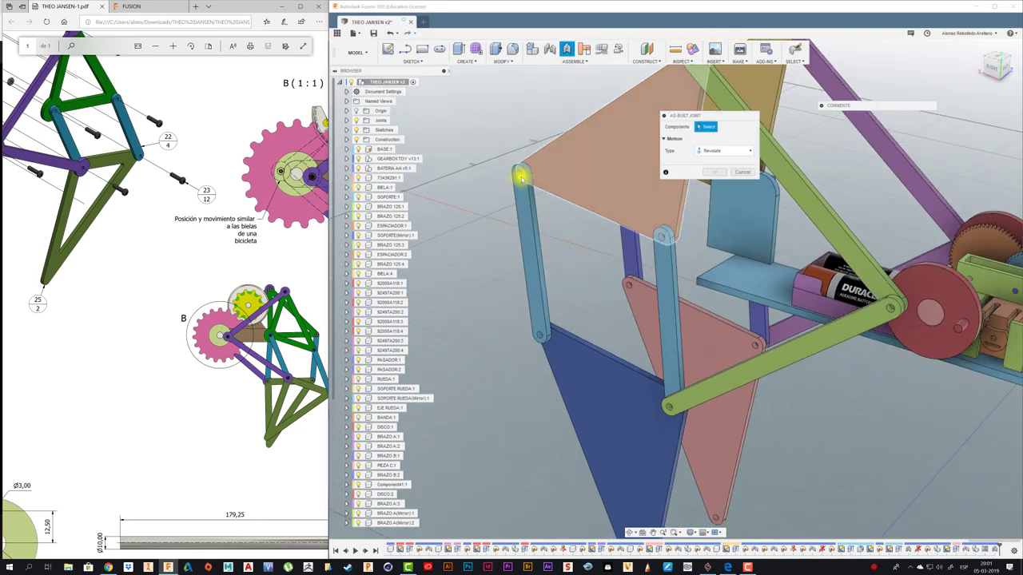
click(521, 172)
click(582, 187)
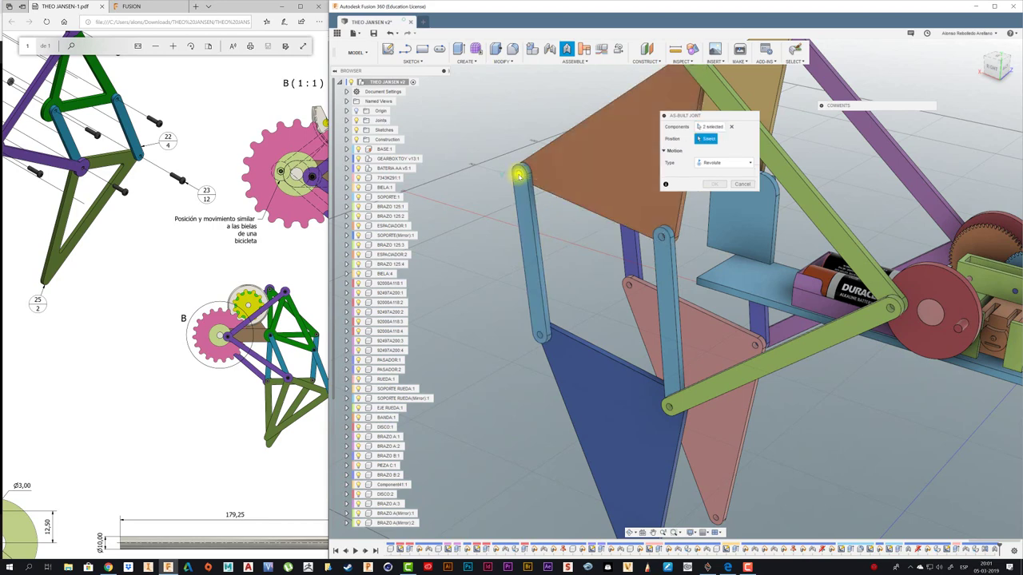
click(520, 174)
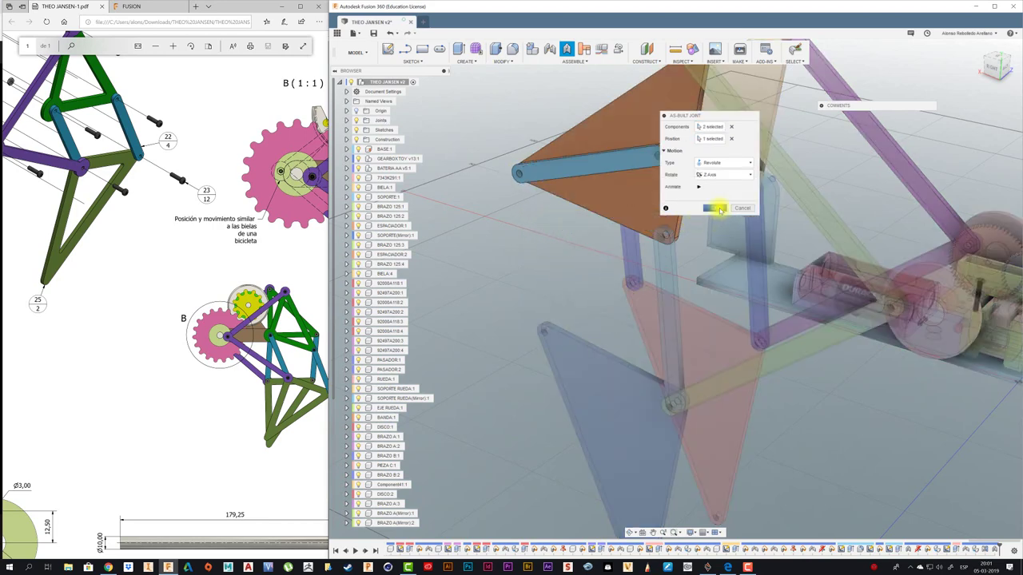
click(715, 211)
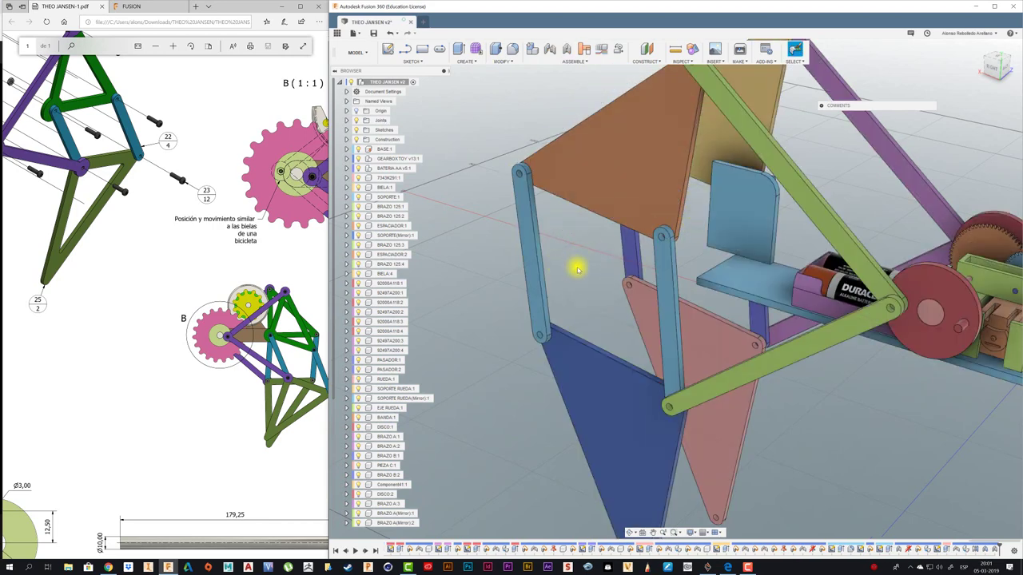
Step: Pin the green arm to the blue triangular plate with a revolute as-built joint
key(shift+j)
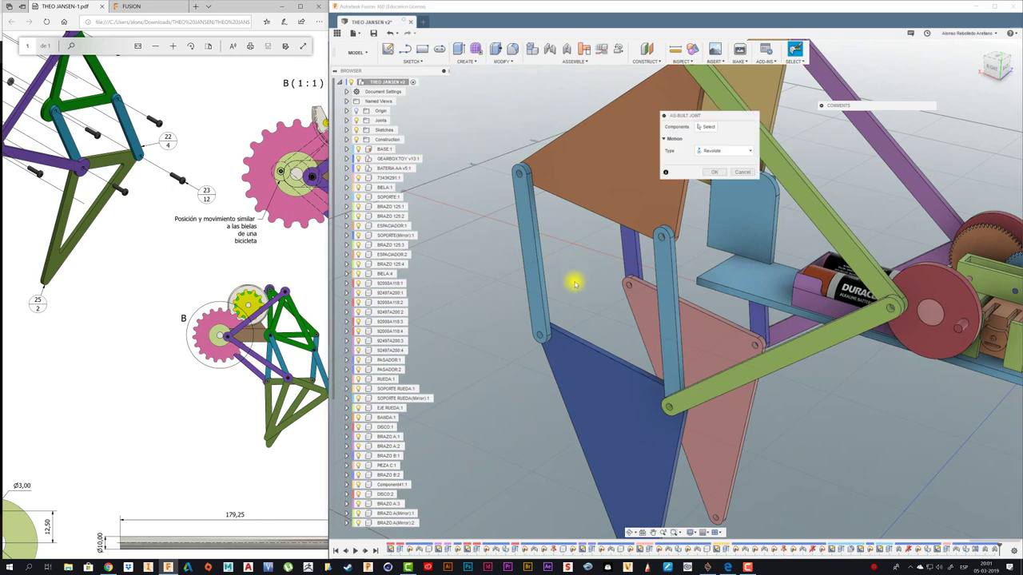
click(673, 361)
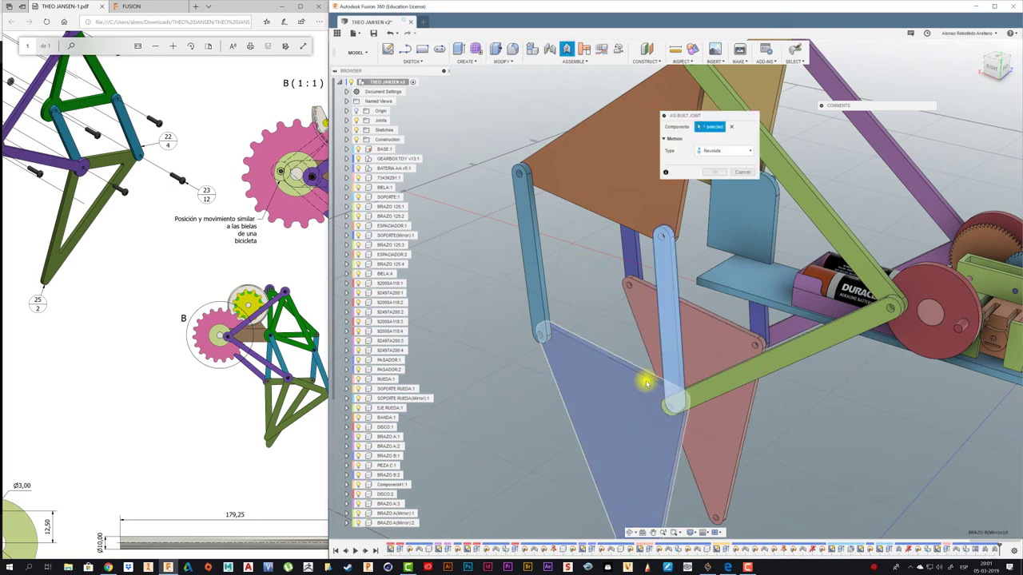
click(649, 381)
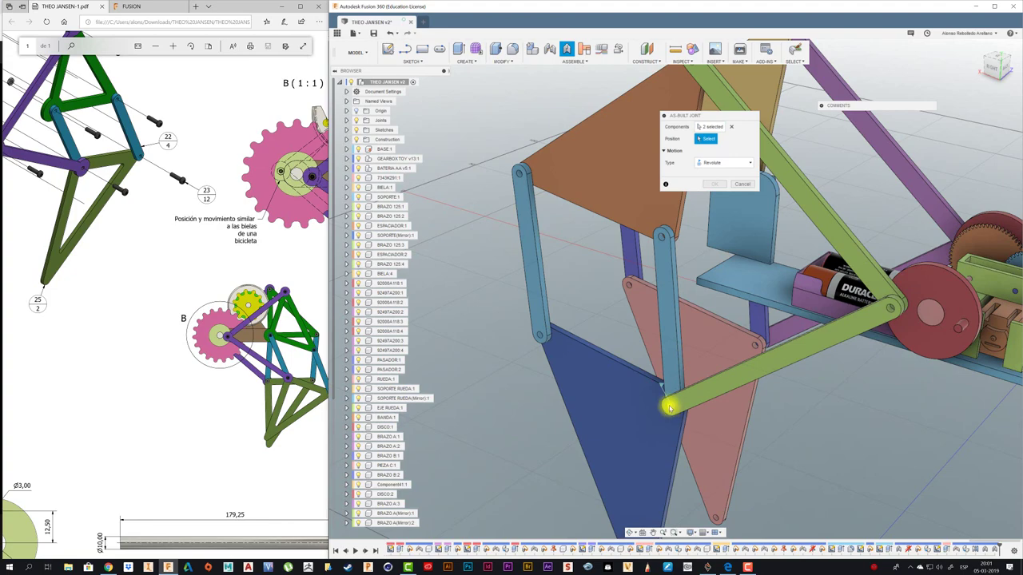
mouse_move(669, 407)
shift+middle_down()
mouse_move(723, 437)
mouse_move(730, 429)
mouse_move(710, 418)
shift+middle_up()
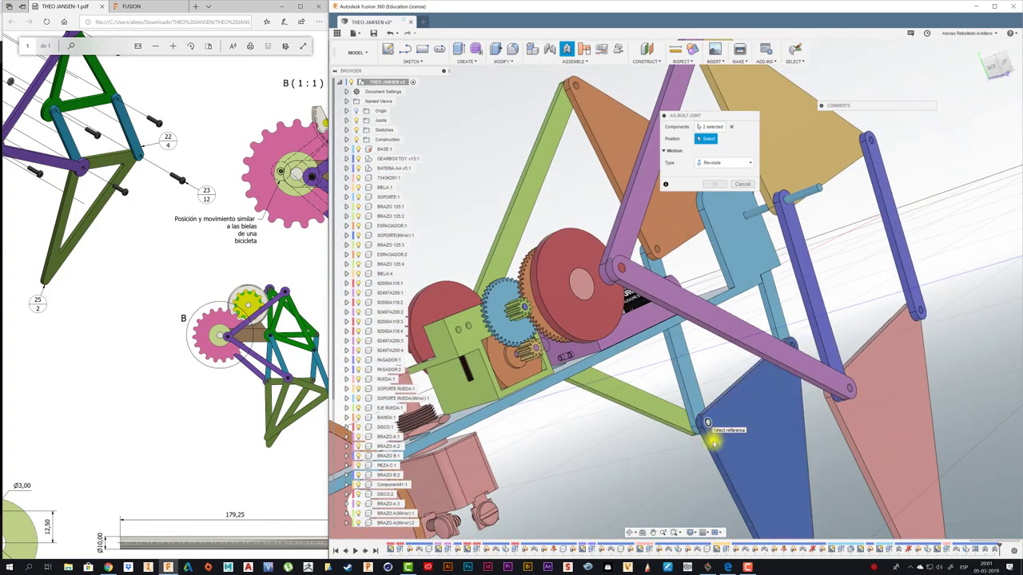
click(714, 184)
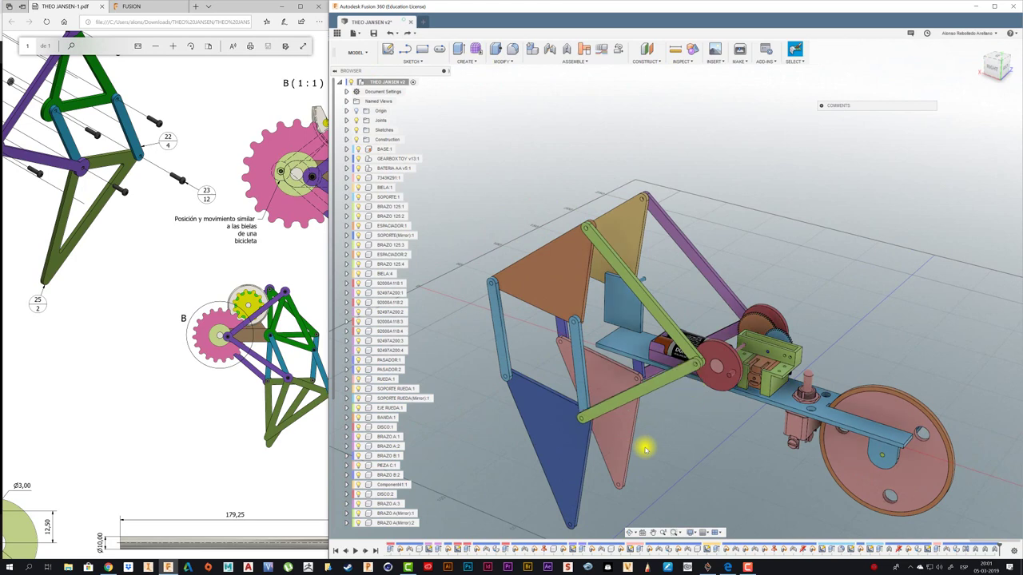
Step: Join the green link to the blue upright with a revolute as-built joint where they meet
key(shift+j)
scroll(645, 449, up, 5)
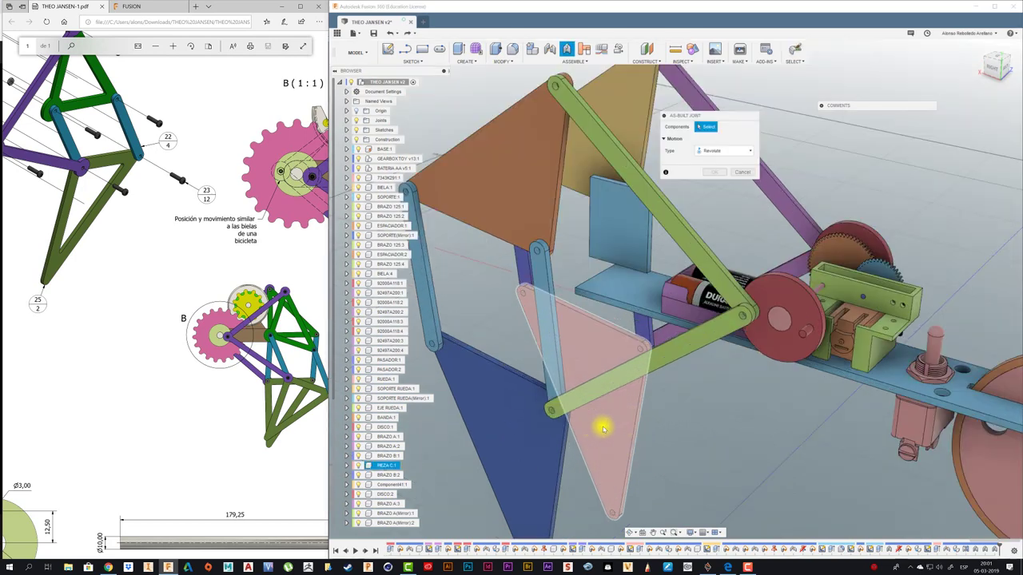
scroll(598, 422, up, 5)
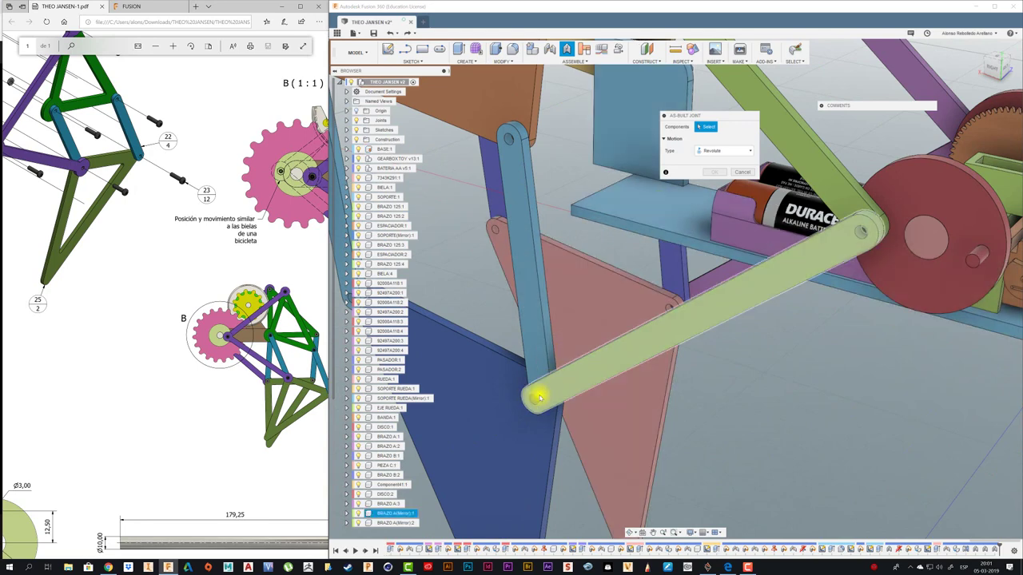
click(551, 392)
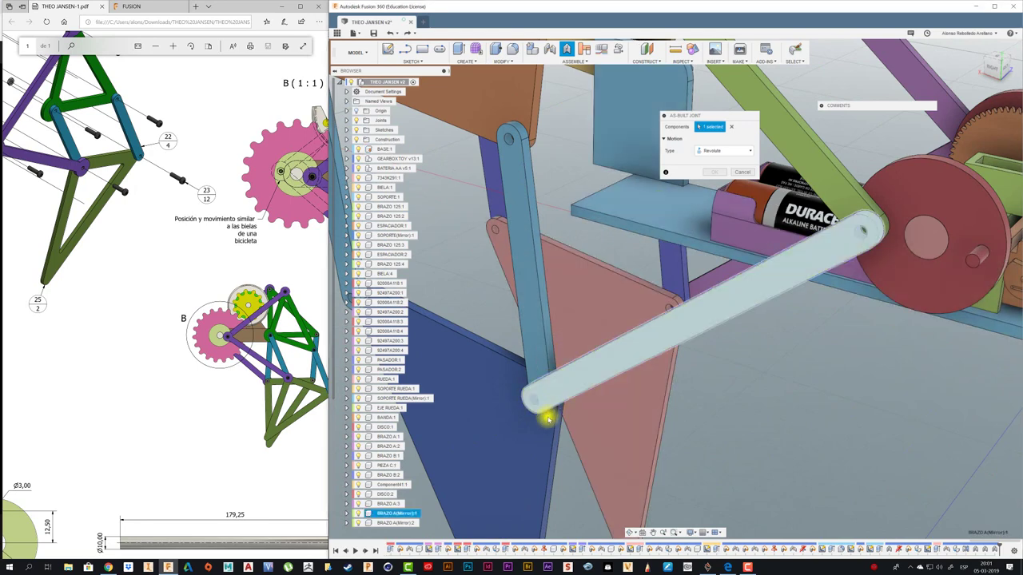
click(547, 360)
click(534, 398)
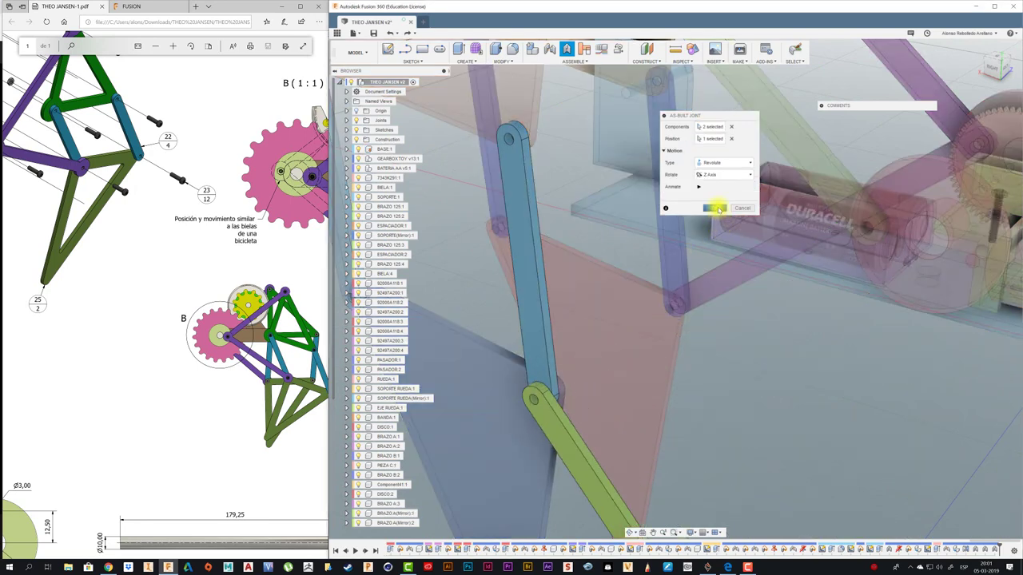
click(714, 205)
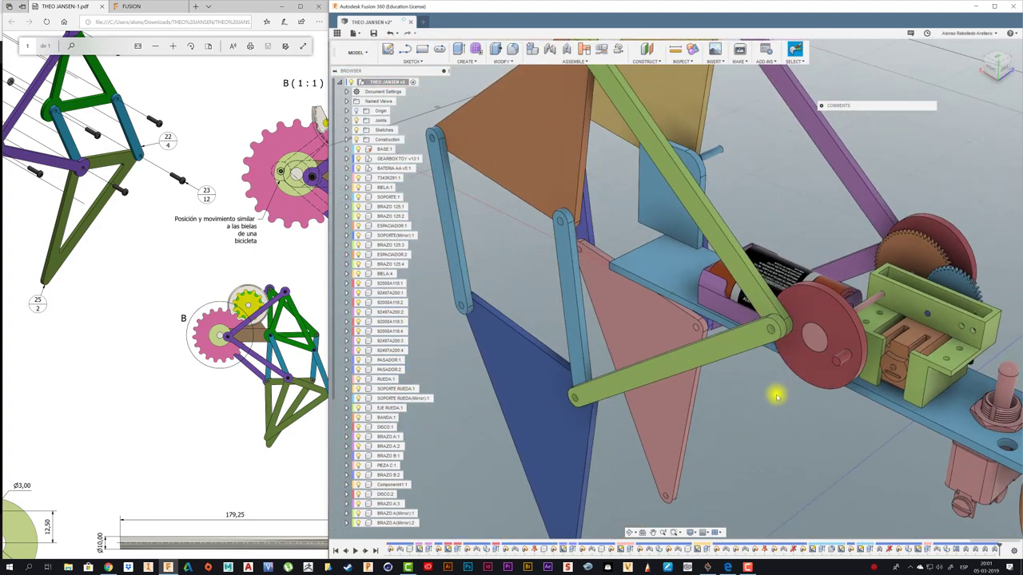
Step: Add a revolute joint for the green arm, swing it to test, and capture the position
key(shift+j)
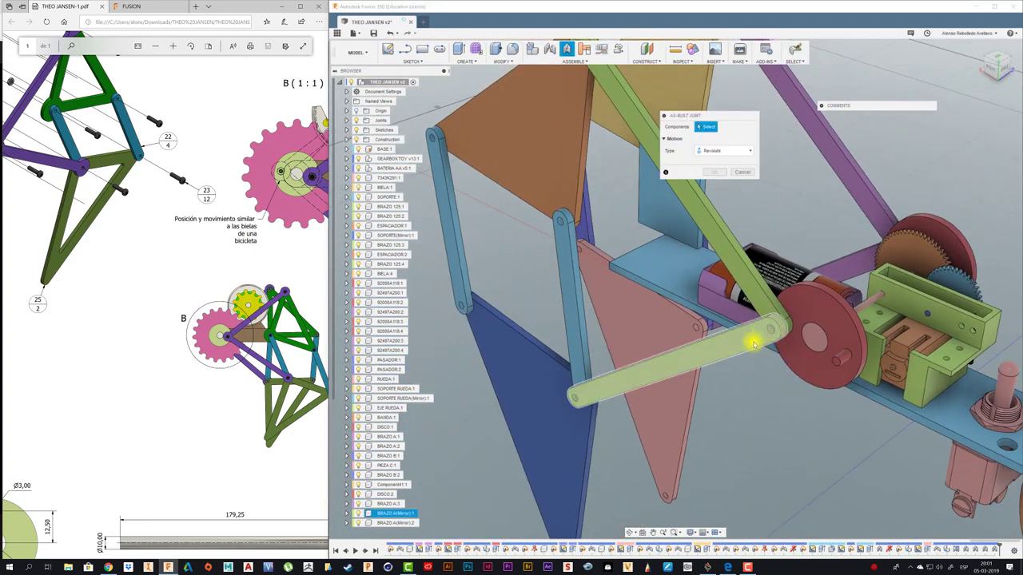
click(764, 344)
click(768, 347)
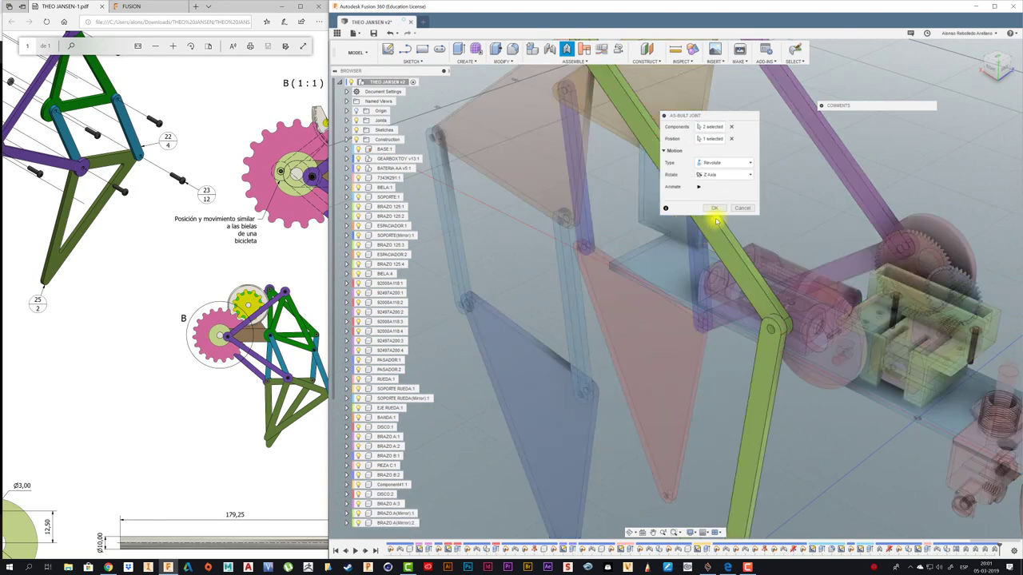
click(715, 210)
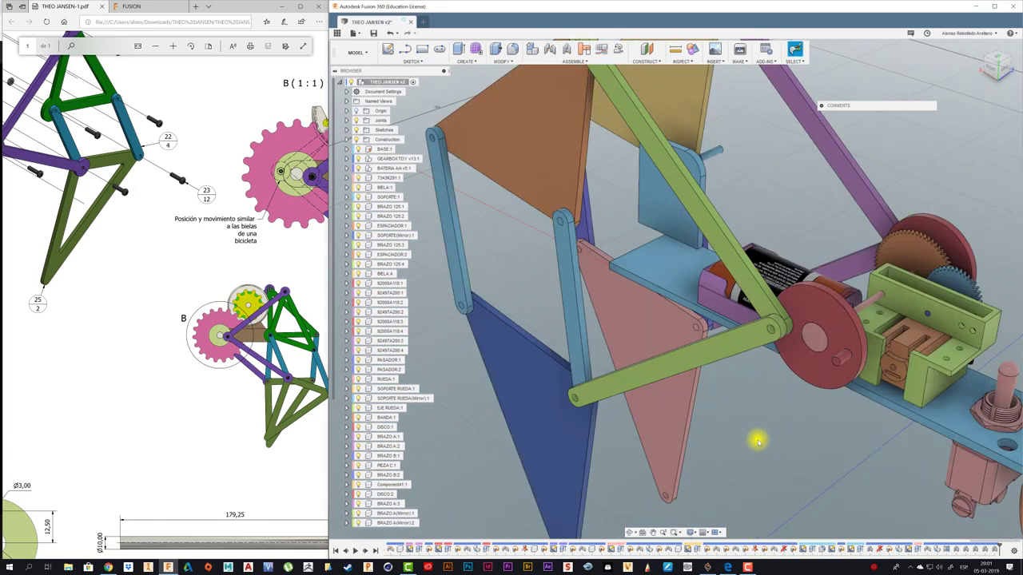
scroll(756, 428, down, 3)
mouse_move(756, 416)
shift+middle_down()
mouse_move(696, 200)
mouse_move(664, 230)
shift+middle_up()
mouse_move(663, 230)
mouse_down()
mouse_move(680, 216)
mouse_move(565, 242)
mouse_move(583, 200)
mouse_move(594, 217)
mouse_move(581, 207)
mouse_up()
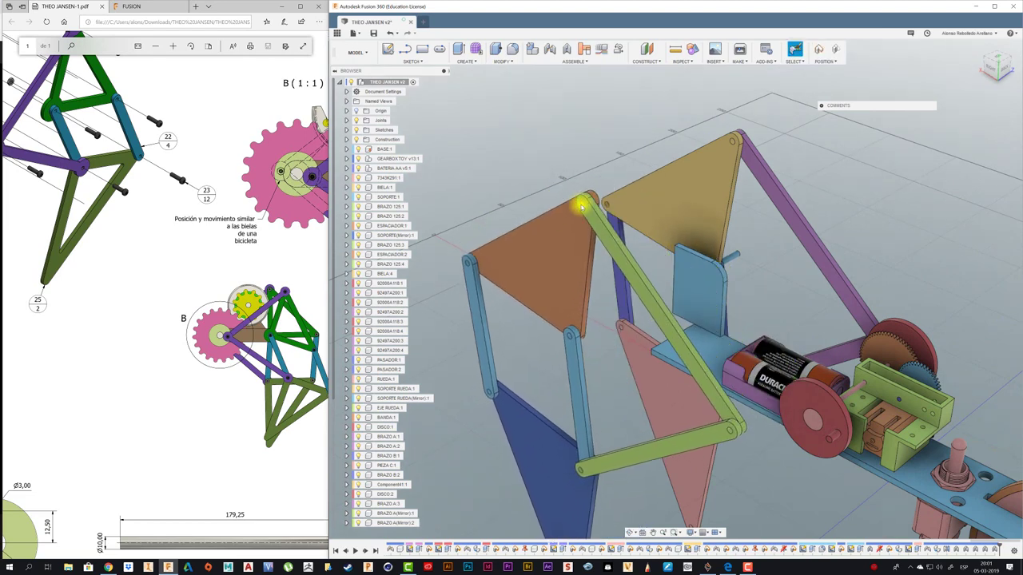
click(572, 149)
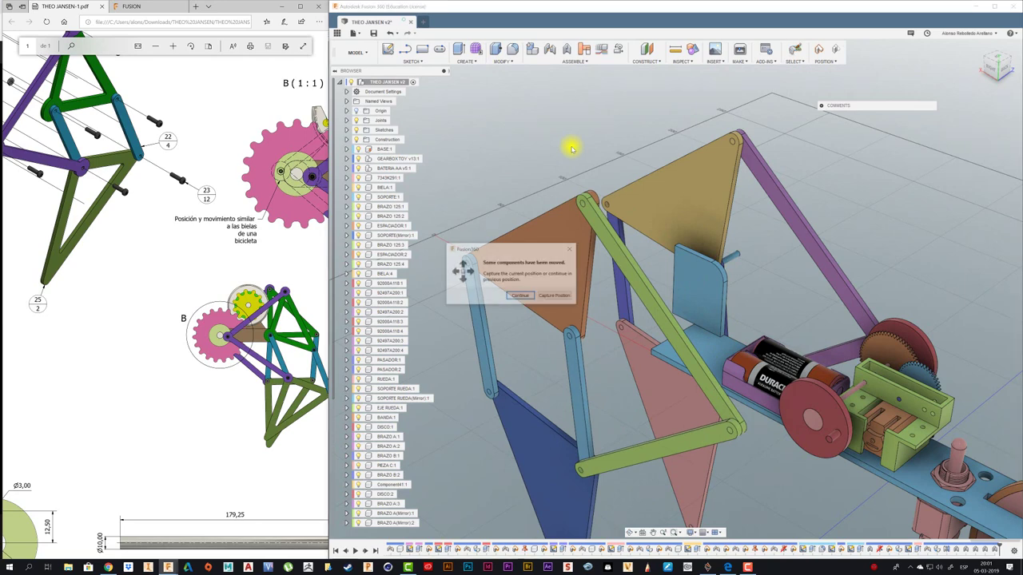
click(554, 294)
Step: Pin the orange plate to the green arm's pin with a revolute joint and capture the position
key(shift+j)
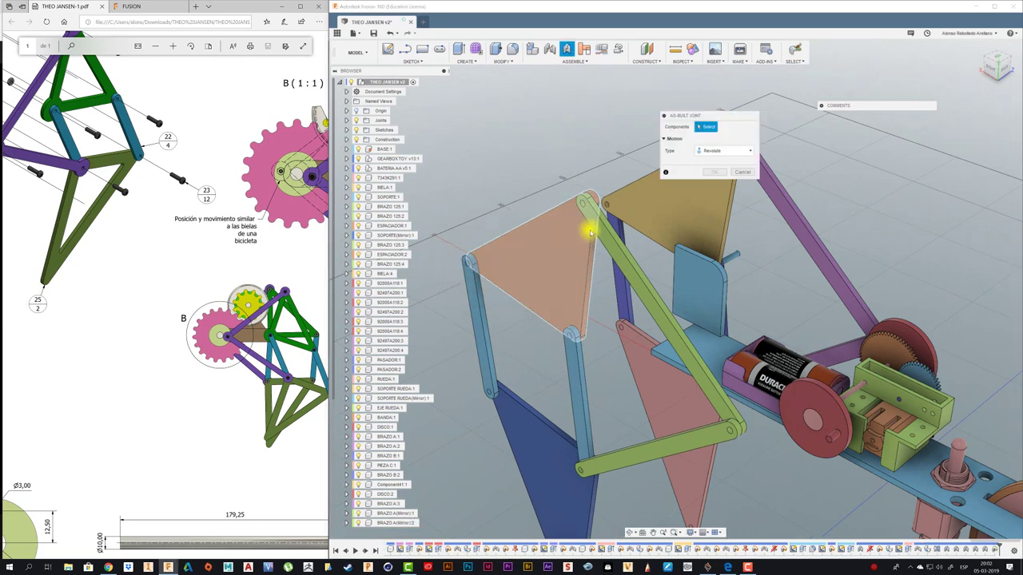
click(589, 232)
click(582, 223)
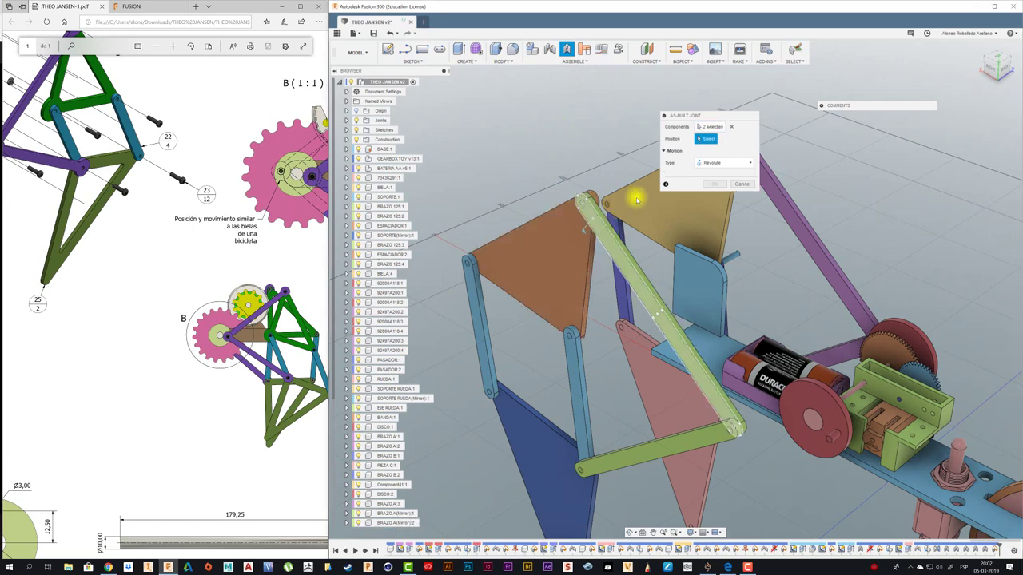
click(584, 204)
click(711, 205)
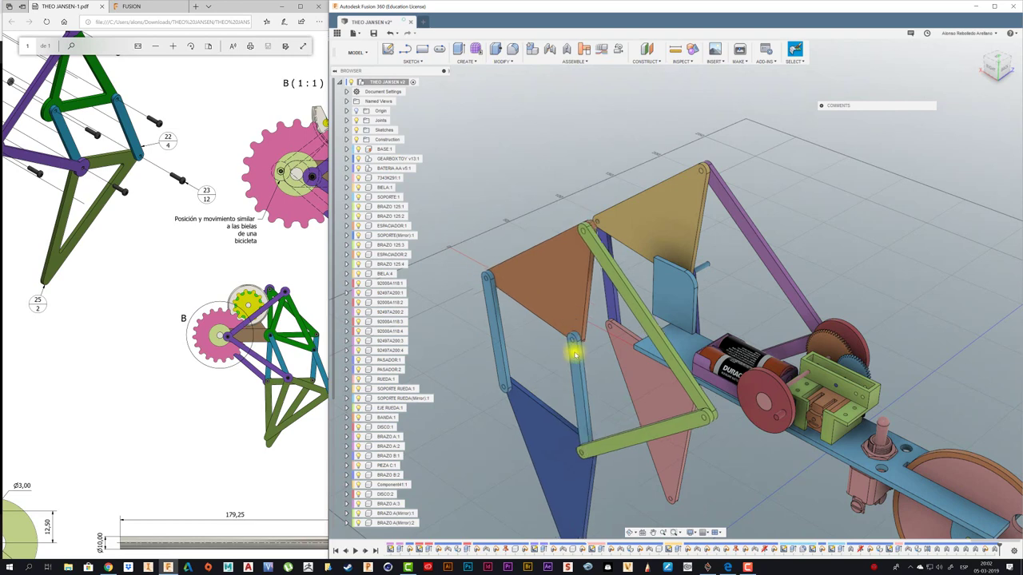
scroll(695, 405, up, 3)
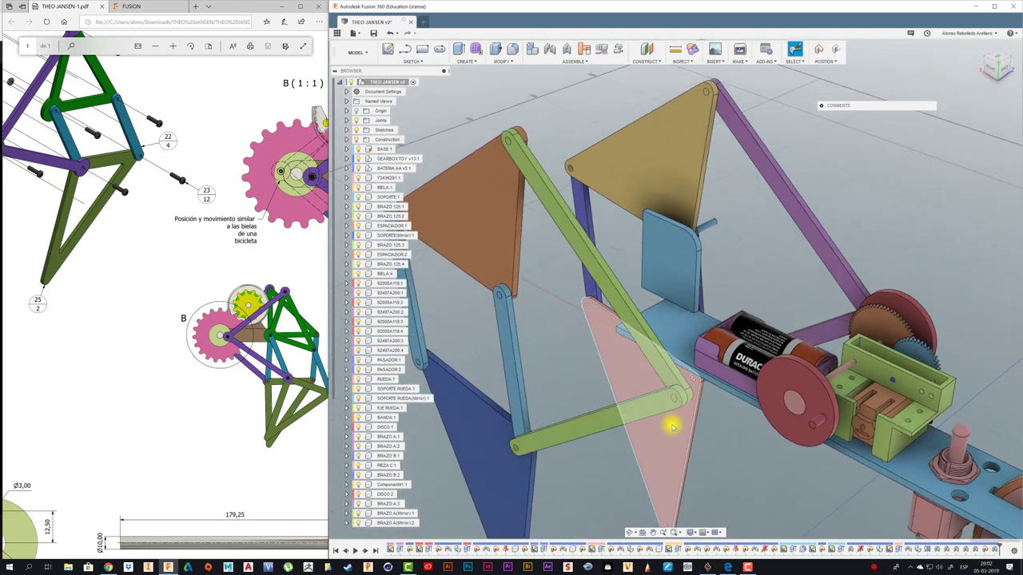
shift+middle_drag(671, 427, 575, 311)
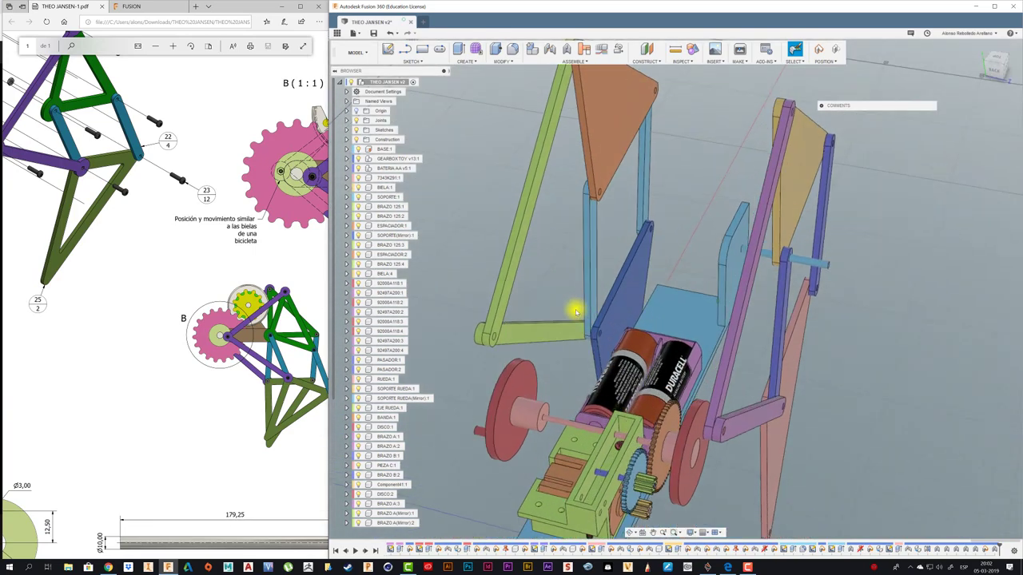
click(560, 307)
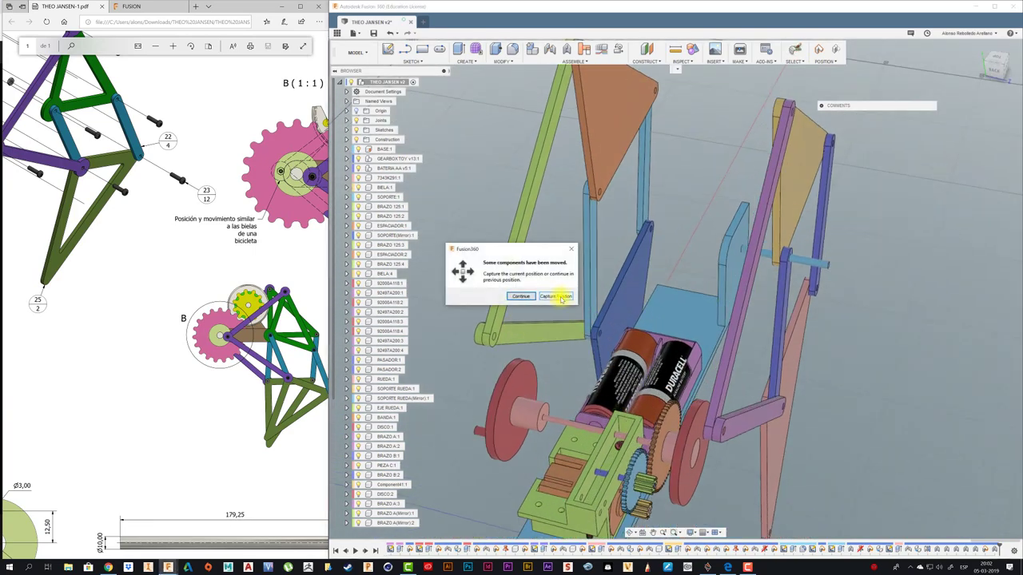
click(561, 297)
Step: Connect the green arm's end hole to the red drive disk's hole with a revolute joint
key(j)
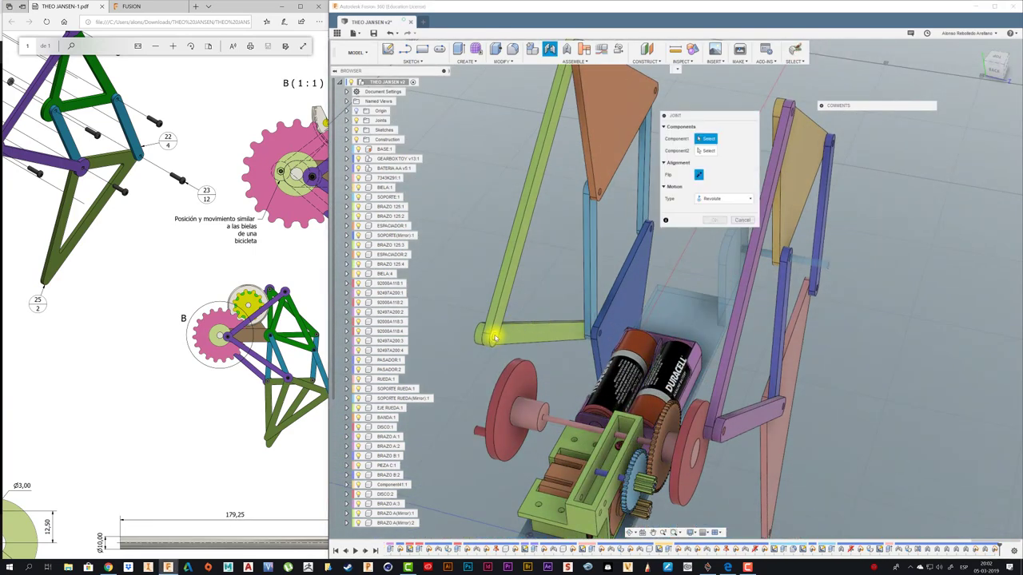
click(493, 382)
shift+middle_drag(493, 382, 554, 477)
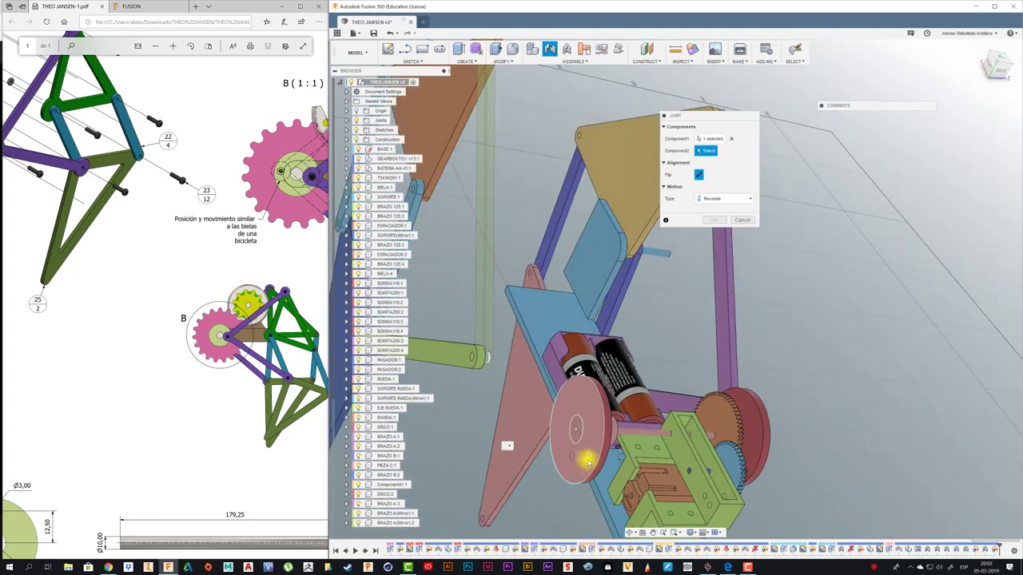
click(589, 459)
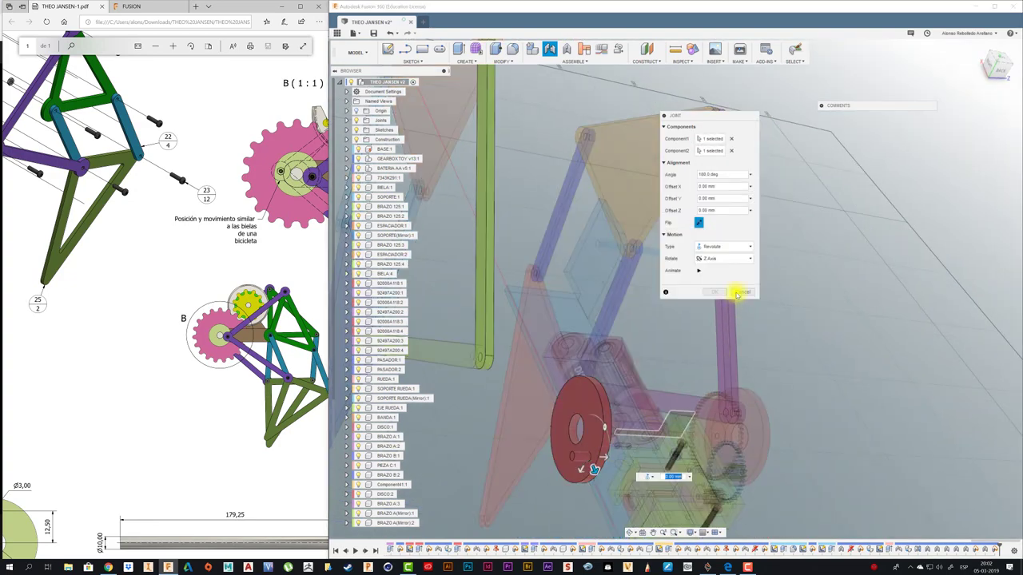
click(716, 293)
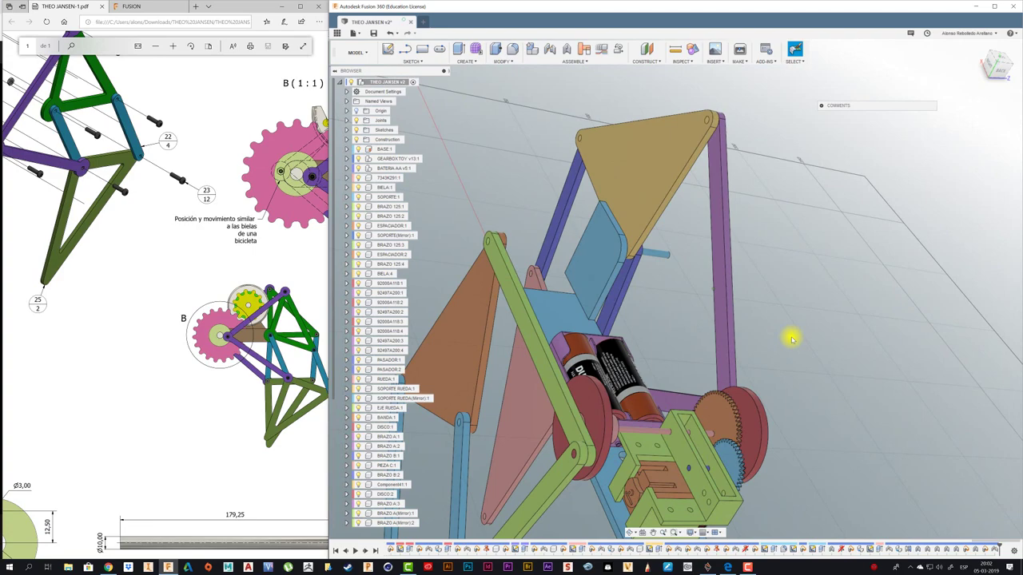
mouse_move(792, 335)
shift+middle_down()
mouse_move(668, 394)
mouse_move(612, 381)
mouse_move(596, 389)
mouse_move(580, 357)
mouse_move(604, 334)
mouse_move(578, 365)
mouse_move(717, 341)
mouse_move(721, 264)
shift+middle_up()
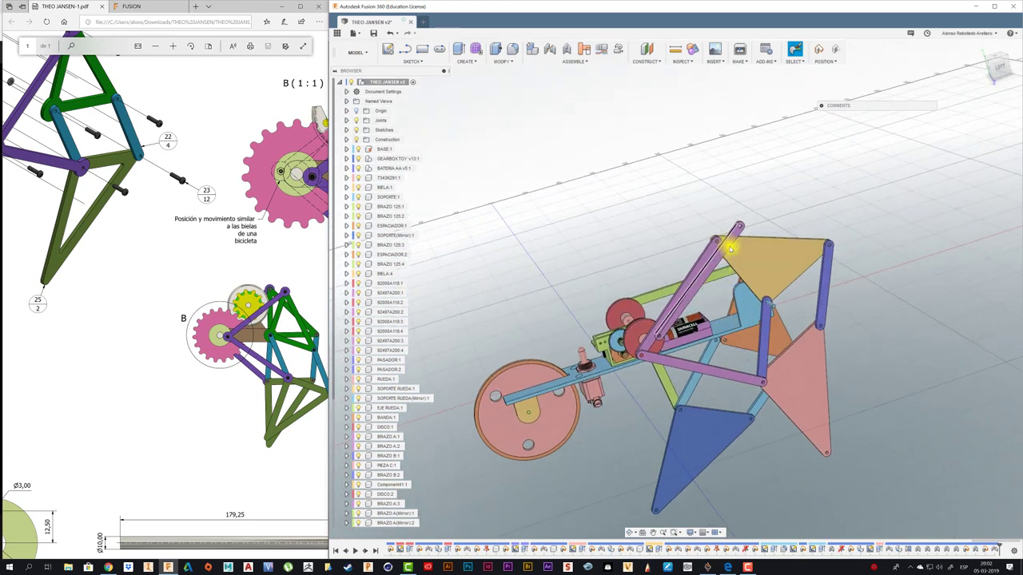
Step: Delete the BRAZO A:3 arm component from the browser
drag(813, 192, 815, 190)
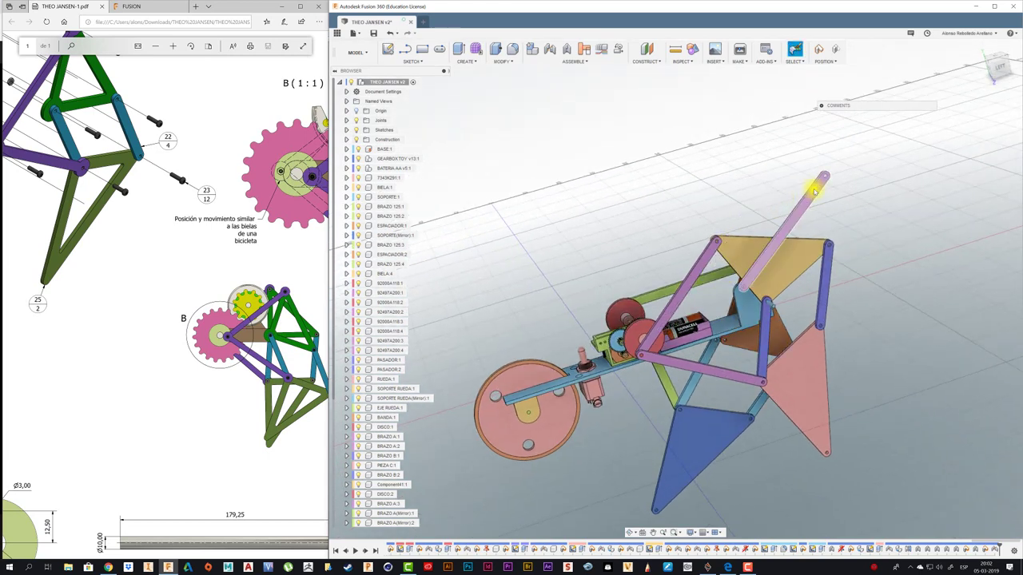
right_click(386, 503)
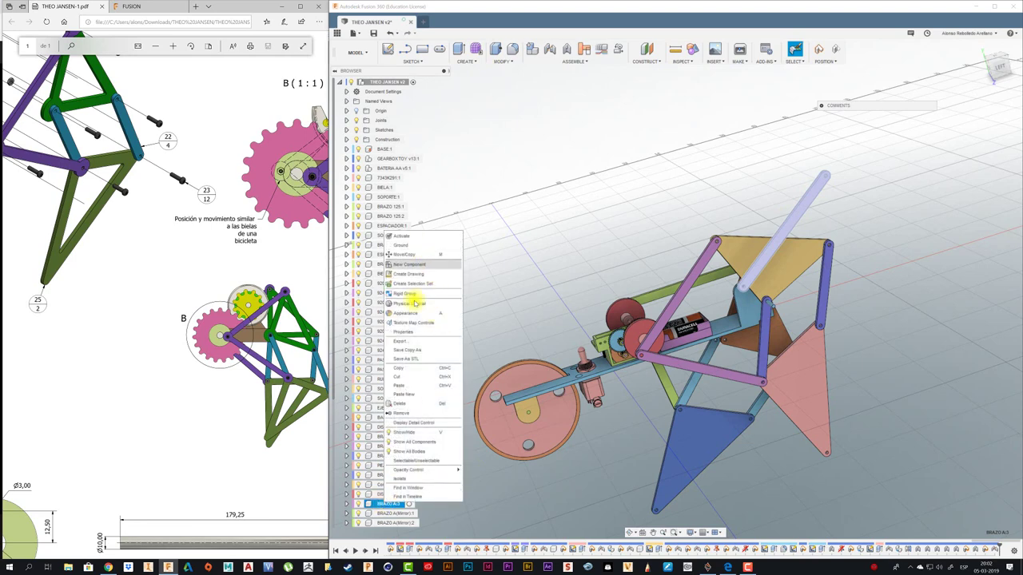
click(440, 405)
click(651, 291)
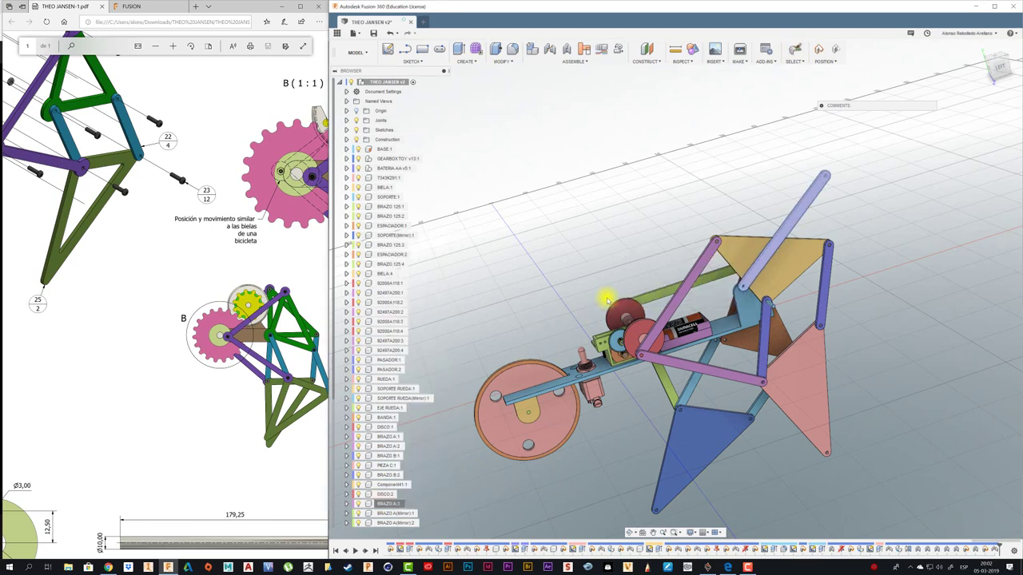
Step: Drag the leg linkage and blue link to test motion, then capture the new position
mouse_move(591, 299)
shift+middle_down()
mouse_move(543, 382)
mouse_move(586, 449)
shift+middle_up()
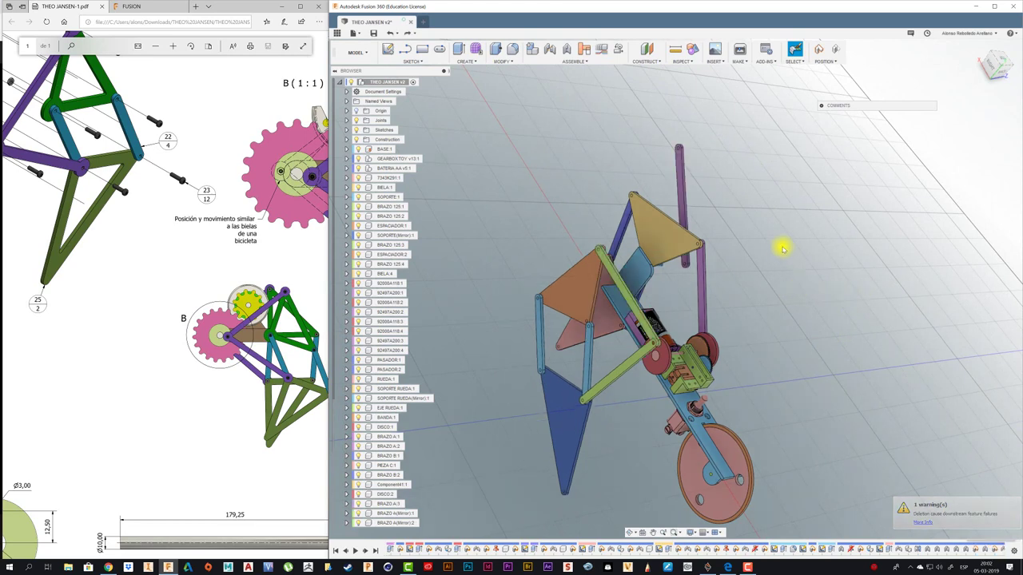
mouse_move(580, 292)
mouse_down()
mouse_move(552, 313)
mouse_move(555, 372)
mouse_move(621, 359)
mouse_move(603, 326)
mouse_move(612, 280)
mouse_move(616, 292)
mouse_up()
mouse_move(616, 292)
shift+middle_down()
mouse_move(639, 333)
mouse_move(851, 263)
mouse_move(842, 206)
shift+middle_up()
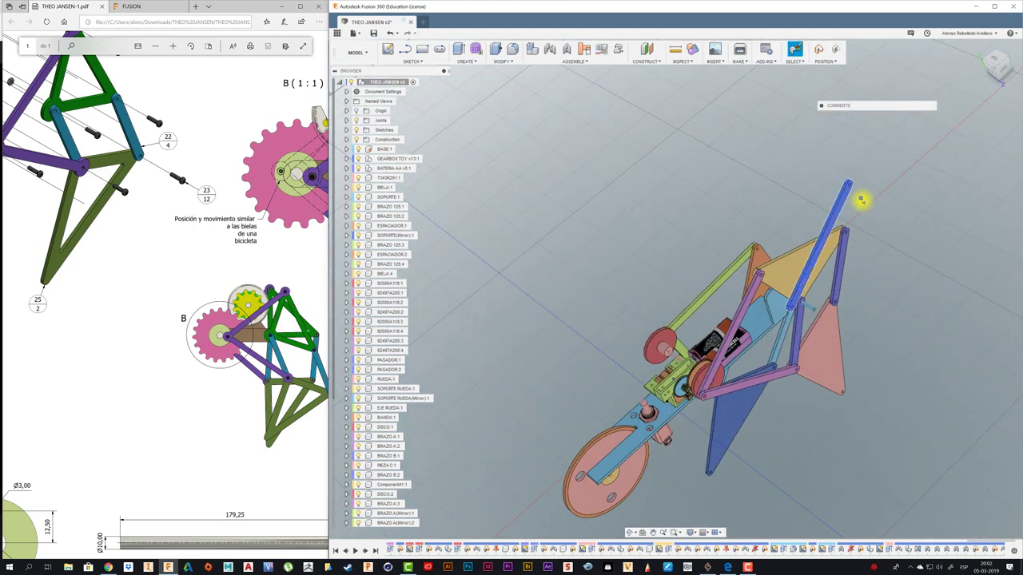
drag(860, 199, 862, 206)
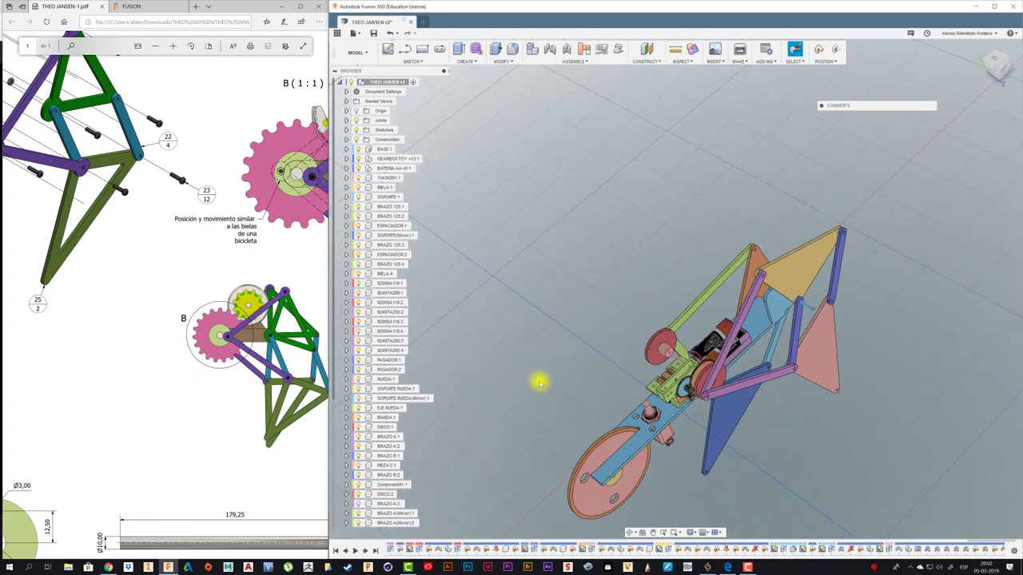
mouse_move(539, 383)
shift+middle_down()
mouse_move(673, 375)
mouse_move(656, 283)
mouse_move(616, 292)
mouse_move(616, 361)
mouse_move(658, 420)
mouse_move(646, 423)
mouse_move(653, 408)
shift+middle_up()
mouse_move(655, 394)
mouse_down()
mouse_move(650, 384)
mouse_move(639, 394)
mouse_move(613, 361)
mouse_up()
click(571, 296)
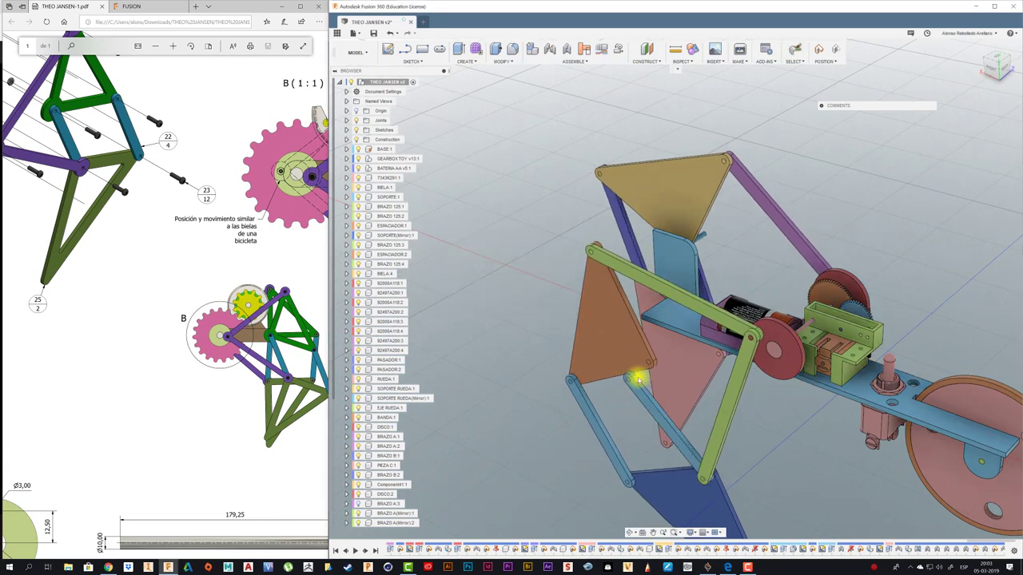
Step: Pin the orange plate's pivot hole to the blue link's hole with a revolute joint
key(j)
mouse_move(635, 383)
shift+middle_down()
mouse_move(730, 388)
mouse_move(772, 434)
mouse_move(810, 413)
mouse_move(667, 410)
shift+middle_up()
click(809, 414)
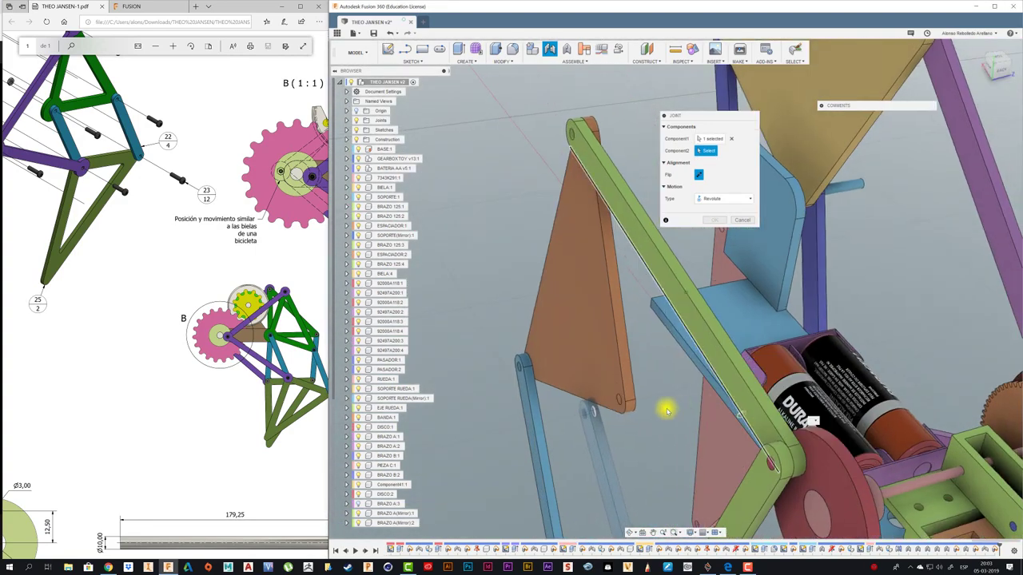
click(616, 402)
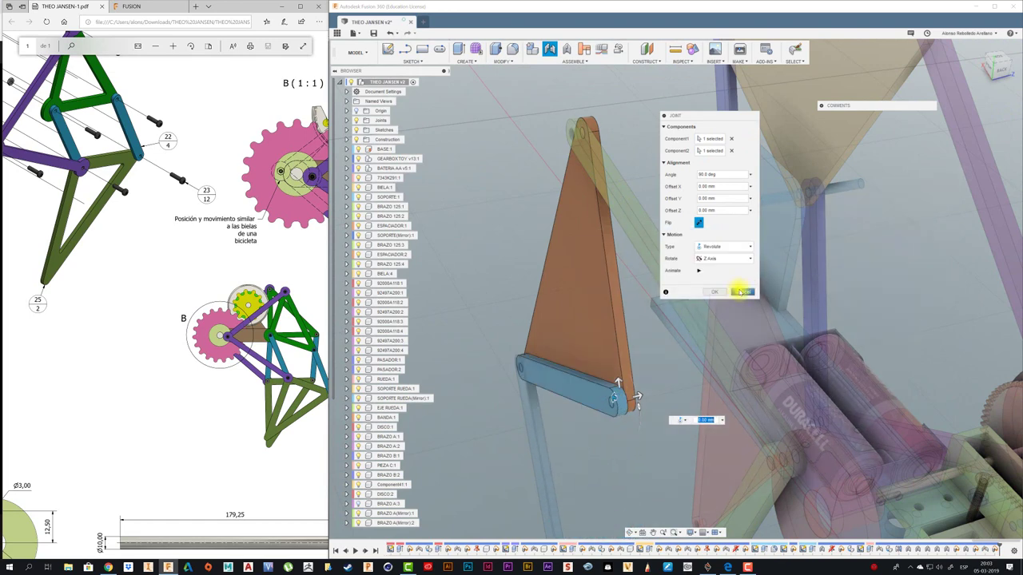
click(741, 292)
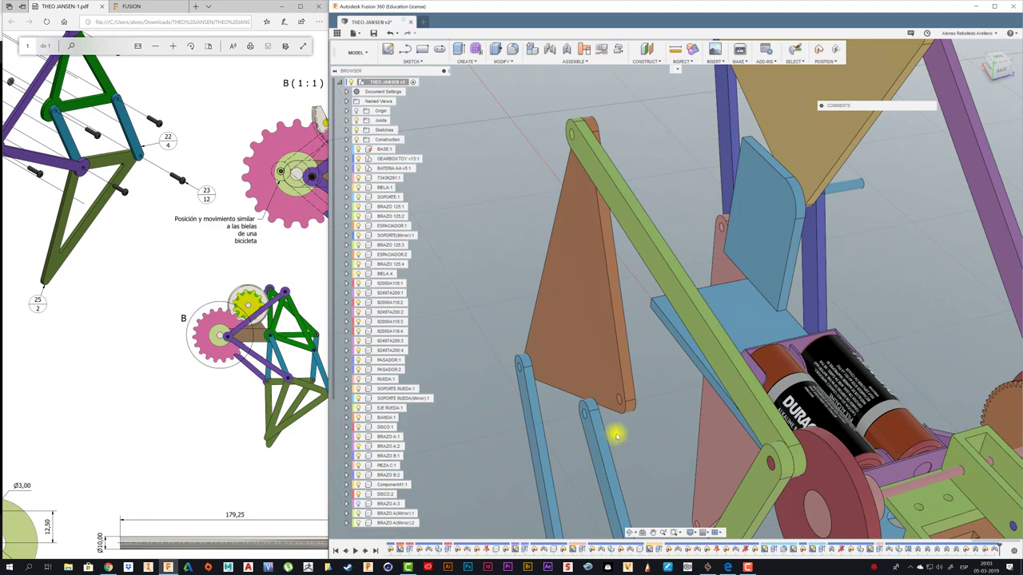
Step: Add the second orange-plate-to-blue-link revolute joint, then drag the leg to check it
key(j)
shift+middle_drag(615, 435, 781, 438)
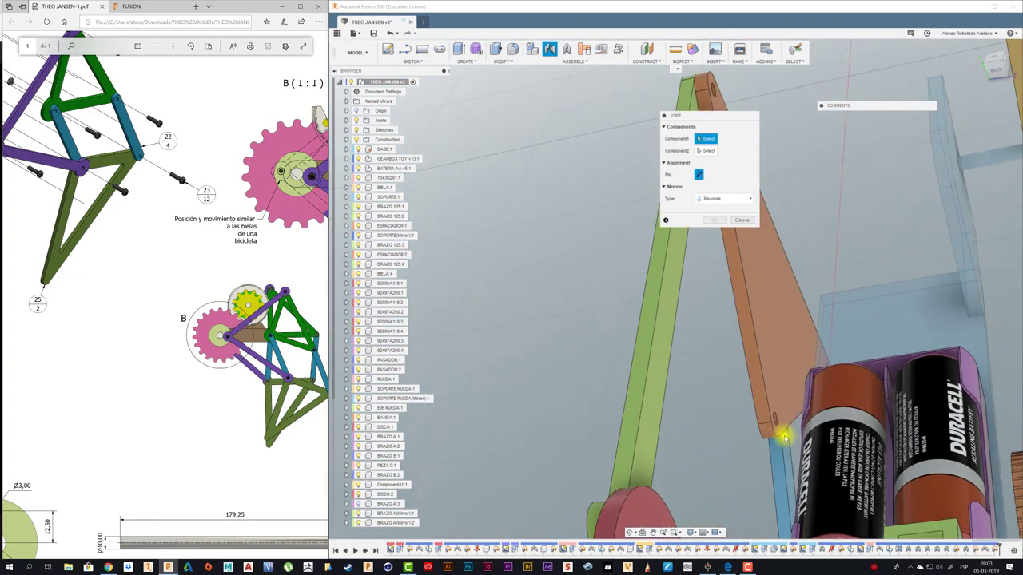
scroll(787, 443, up, 5)
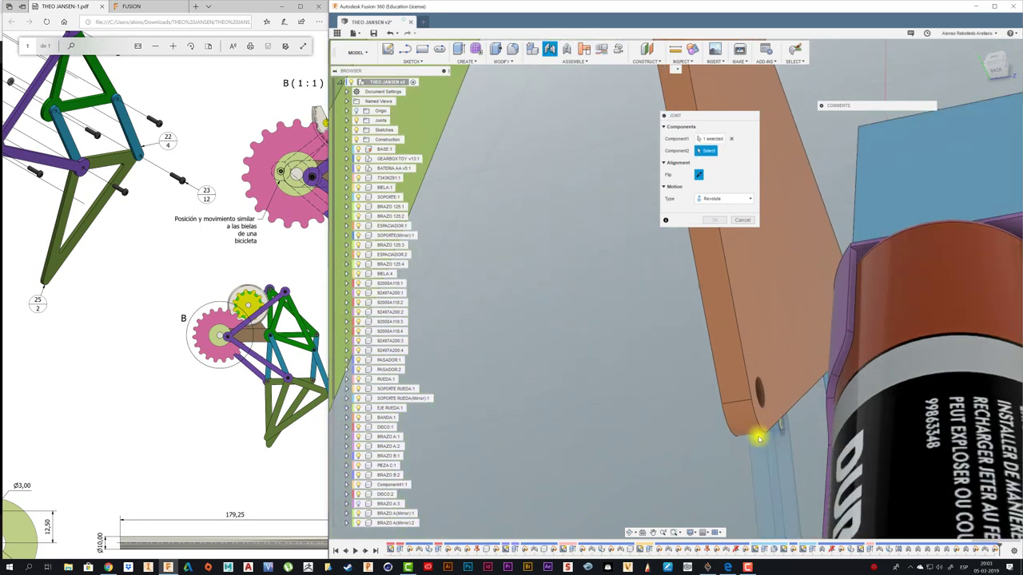
click(759, 434)
mouse_move(759, 434)
shift+middle_down()
mouse_move(704, 416)
mouse_move(694, 380)
shift+middle_up()
click(695, 378)
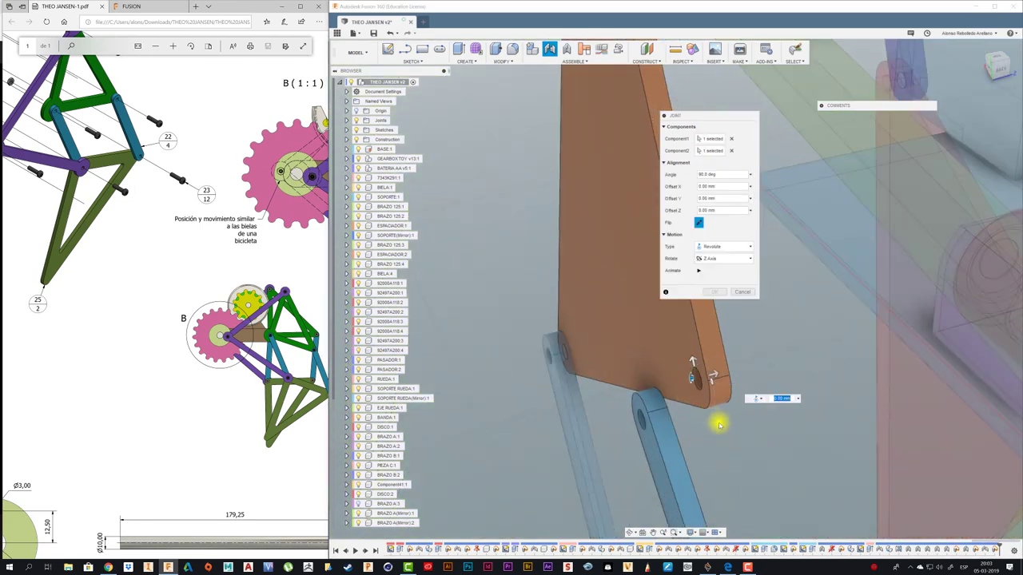
click(715, 290)
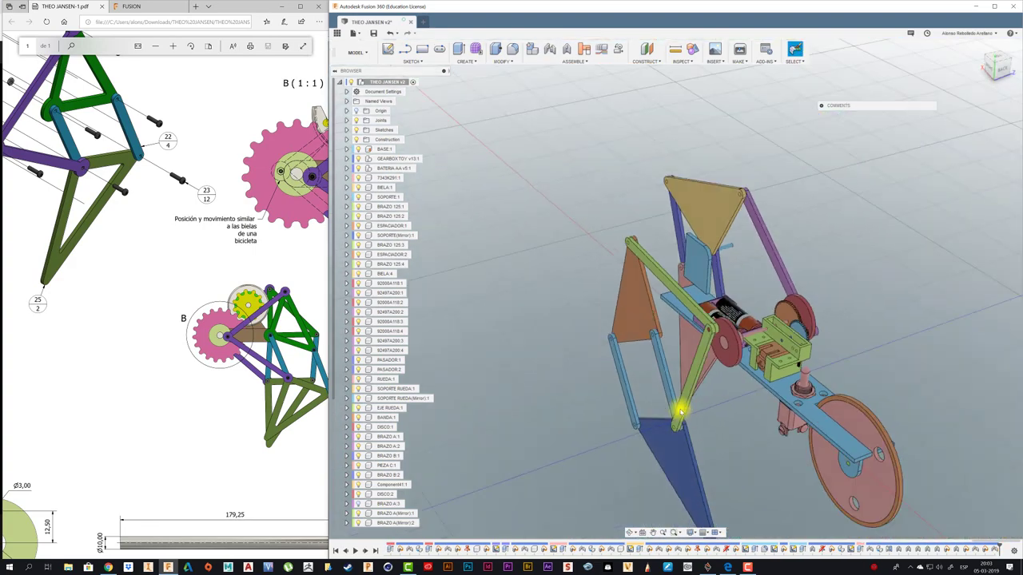
mouse_move(642, 382)
mouse_down()
mouse_move(652, 334)
mouse_move(642, 370)
mouse_move(630, 359)
mouse_move(628, 376)
mouse_move(660, 276)
mouse_up()
shift+middle_drag(660, 275, 693, 281)
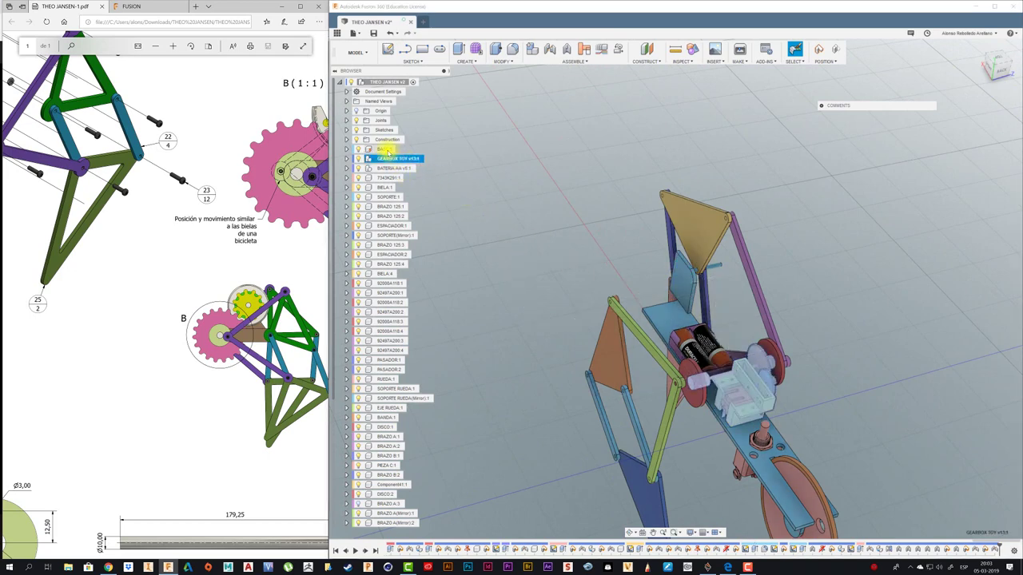
Step: Isolate BASE:1 and turn on sketches and construction features in Object Visibility
right_click(388, 151)
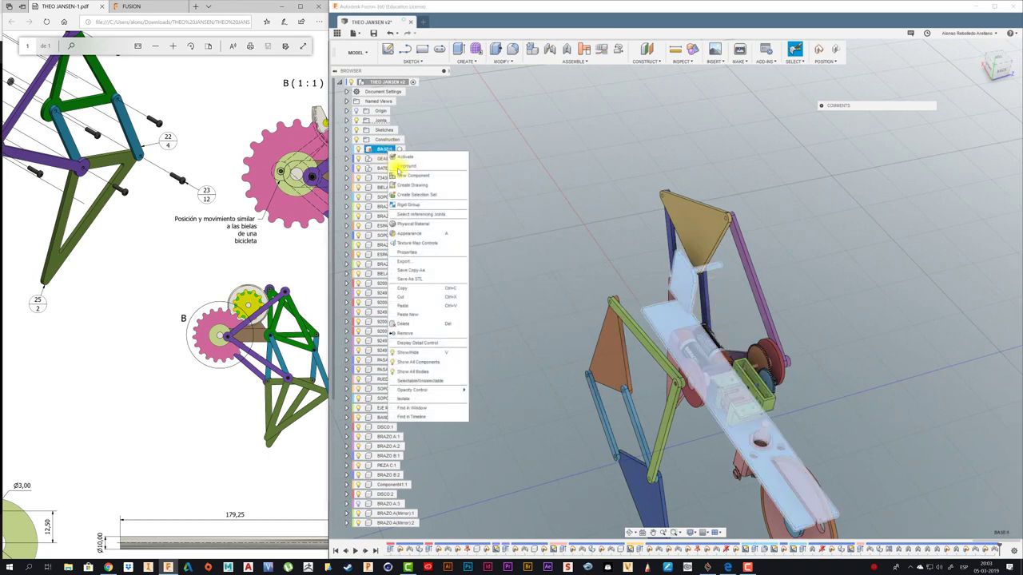
click(419, 399)
mouse_move(480, 370)
shift+middle_down()
mouse_move(735, 264)
mouse_move(642, 319)
mouse_move(656, 519)
mouse_move(697, 533)
shift+middle_up()
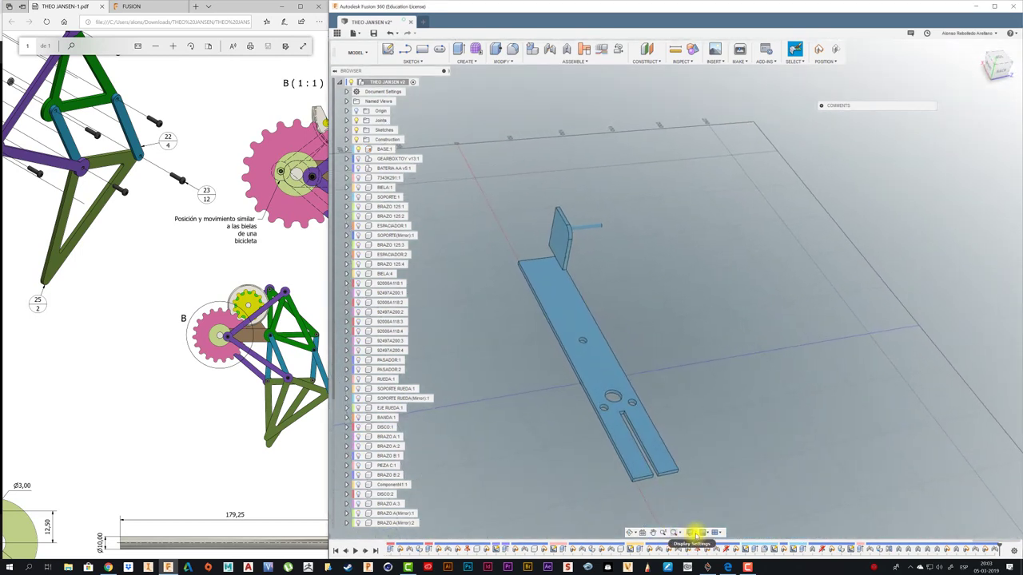
click(696, 533)
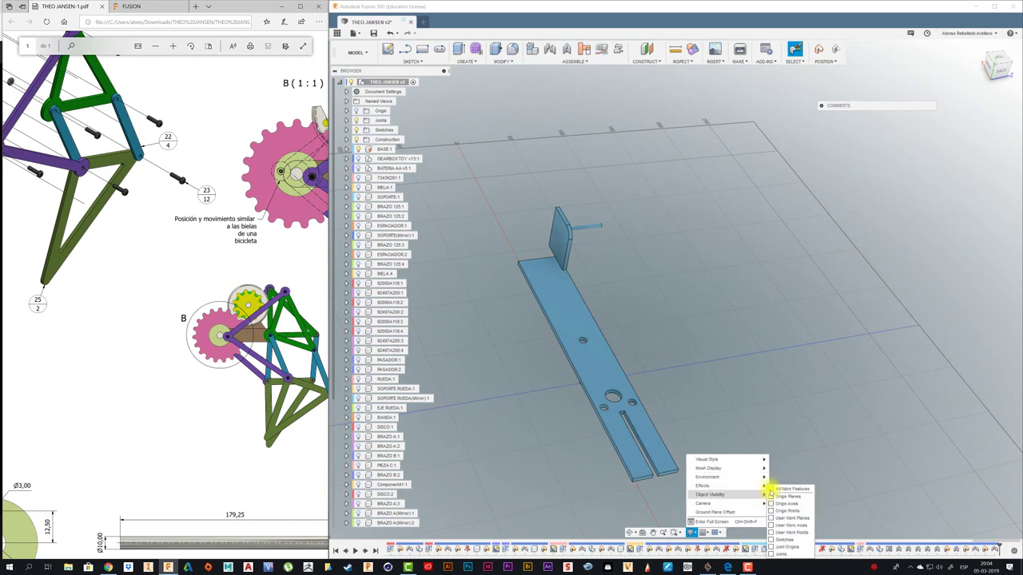
click(746, 406)
mouse_move(746, 406)
shift+middle_down()
mouse_move(611, 183)
mouse_move(612, 167)
mouse_move(675, 106)
mouse_move(646, 87)
shift+middle_up()
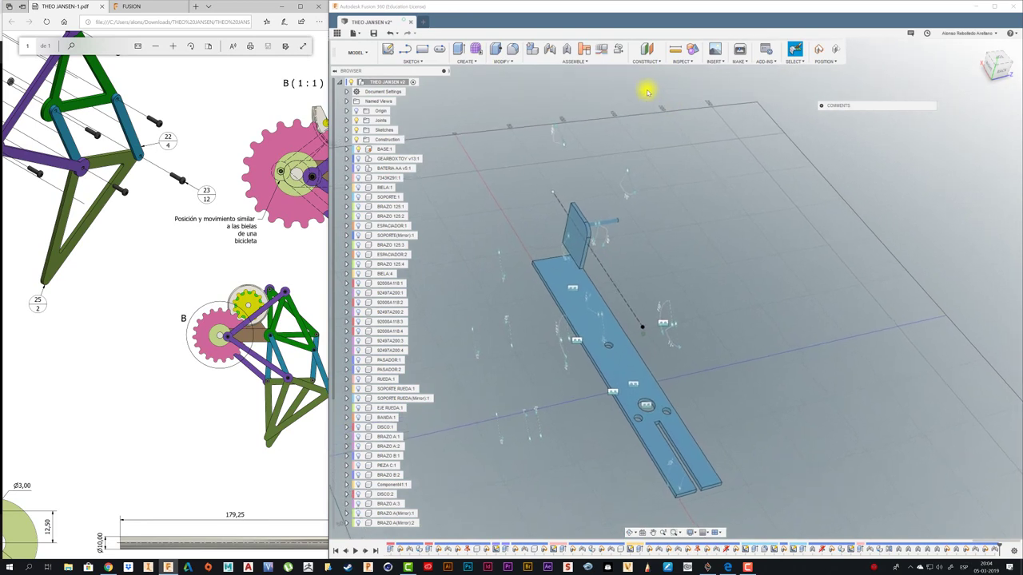
Step: Start a Mirror and select the pin rod and support faces on BASE:1
click(496, 63)
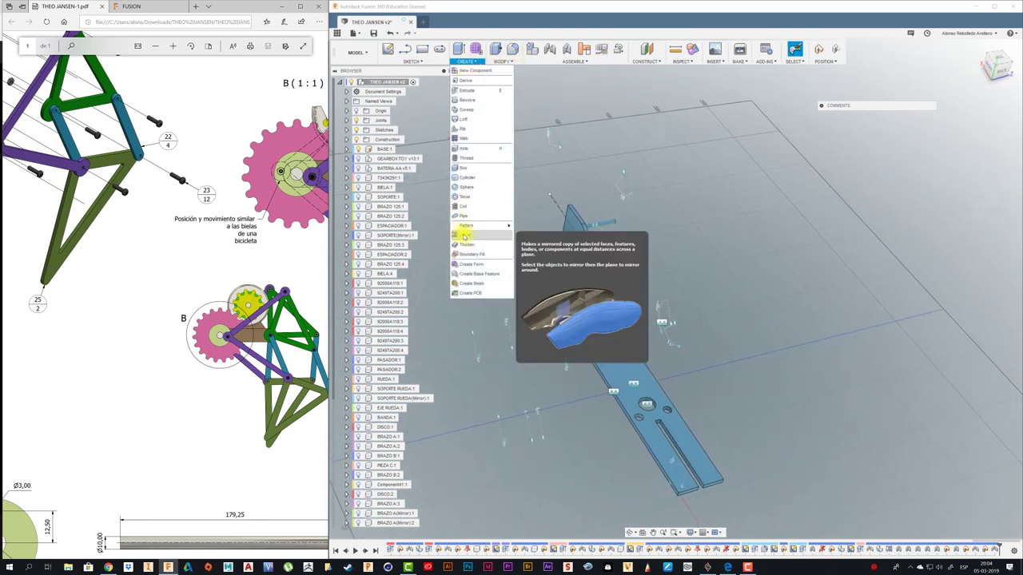
click(457, 230)
key(Return)
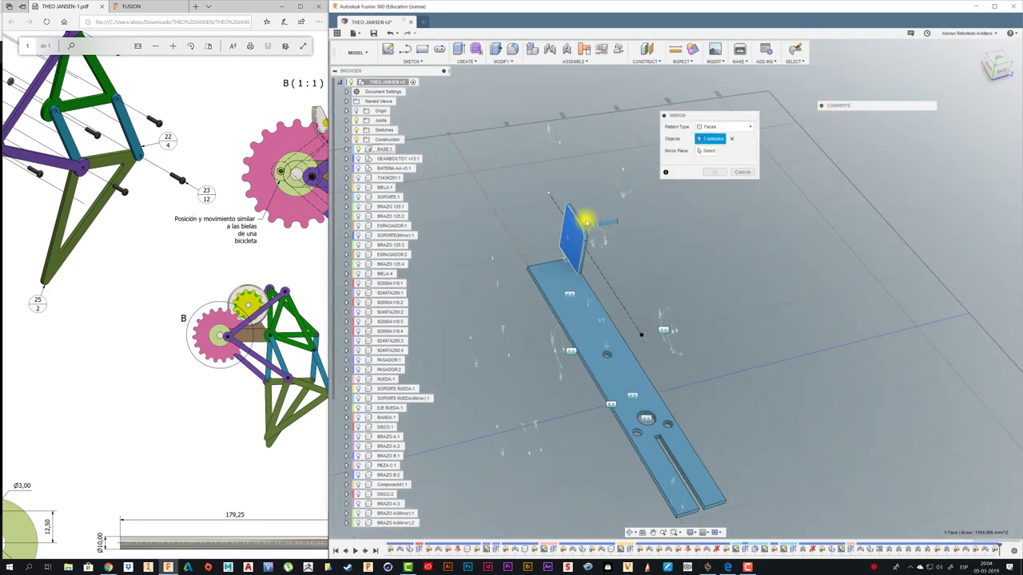
scroll(586, 221, up, 3)
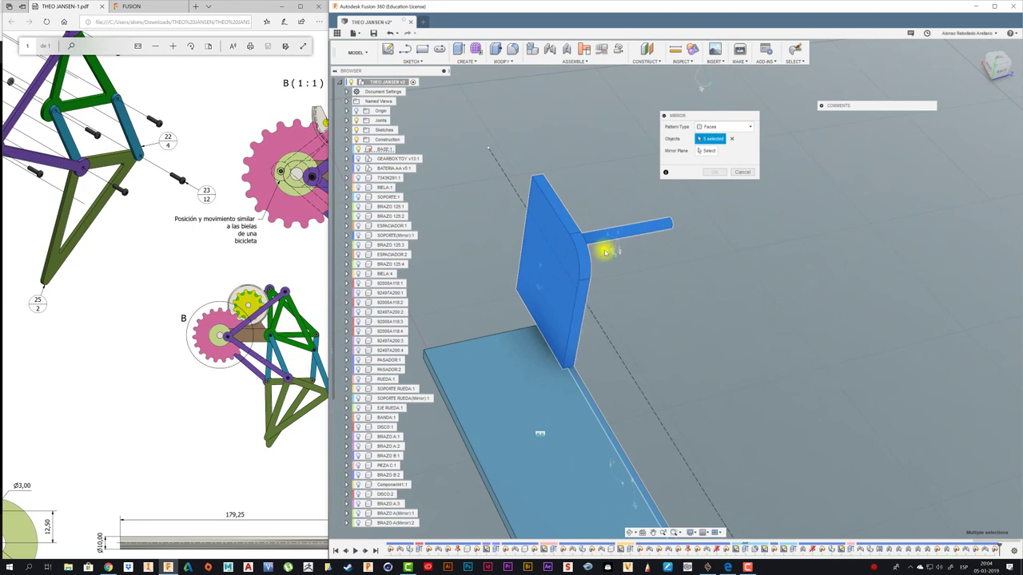
mouse_move(616, 241)
shift+middle_down()
mouse_move(664, 267)
mouse_move(721, 231)
mouse_move(726, 269)
mouse_move(702, 334)
mouse_move(708, 287)
shift+middle_up()
click(735, 231)
click(705, 305)
click(743, 274)
Step: Use the plate's middle plane as the mirror plane and commit, which reports an error
shift+middle_drag(747, 258, 708, 152)
click(706, 150)
mouse_move(729, 355)
shift+middle_down()
mouse_move(772, 479)
mouse_move(723, 491)
mouse_move(708, 482)
mouse_move(722, 482)
mouse_move(655, 470)
shift+middle_up()
click(713, 481)
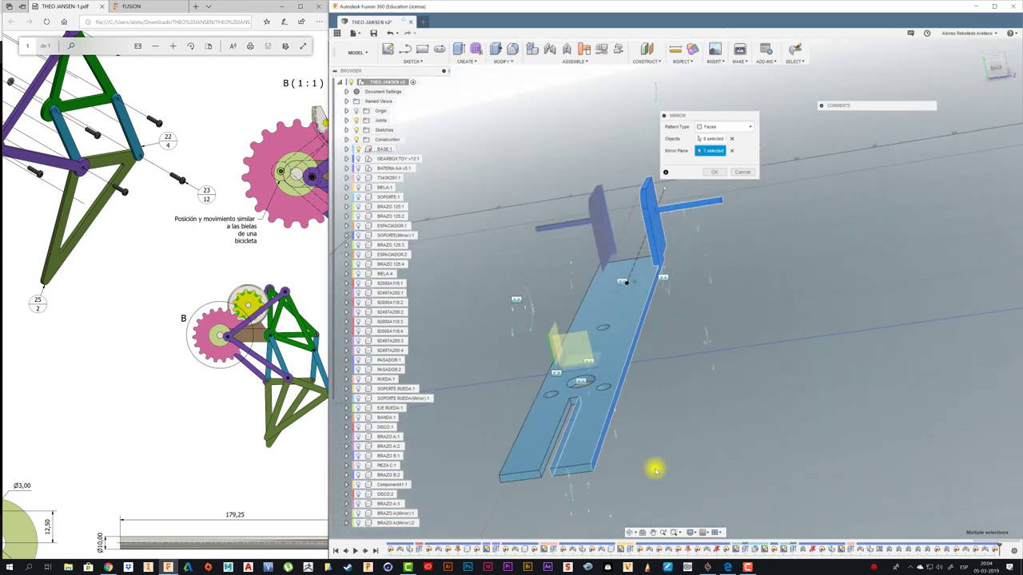
mouse_move(561, 458)
shift+middle_down()
mouse_move(714, 183)
mouse_move(737, 176)
mouse_move(728, 153)
mouse_move(712, 155)
mouse_move(714, 169)
shift+middle_up()
click(714, 171)
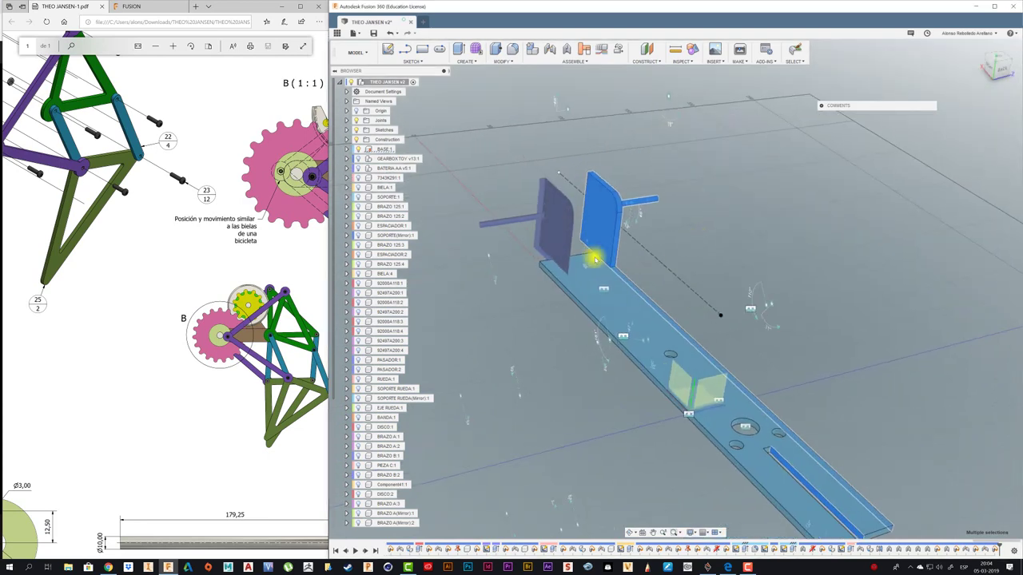
mouse_move(530, 233)
shift+middle_down()
mouse_move(522, 290)
mouse_move(612, 191)
mouse_move(628, 216)
mouse_move(591, 283)
mouse_move(592, 333)
mouse_move(637, 351)
mouse_move(640, 384)
mouse_move(621, 395)
mouse_move(589, 463)
shift+middle_up()
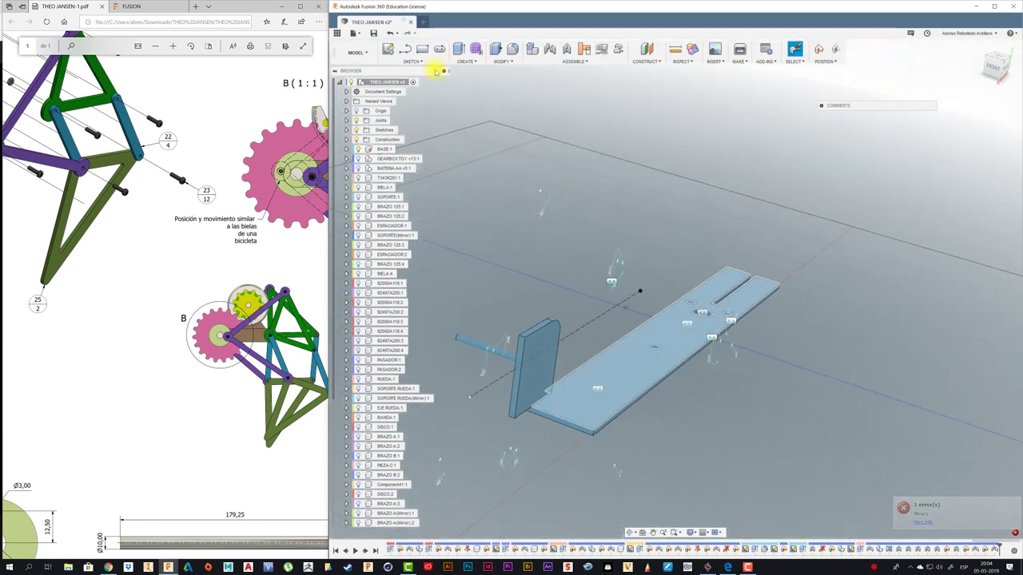
Step: Start a sketch on the support face and project the first support's outline into it
click(388, 52)
scroll(626, 418, up, 3)
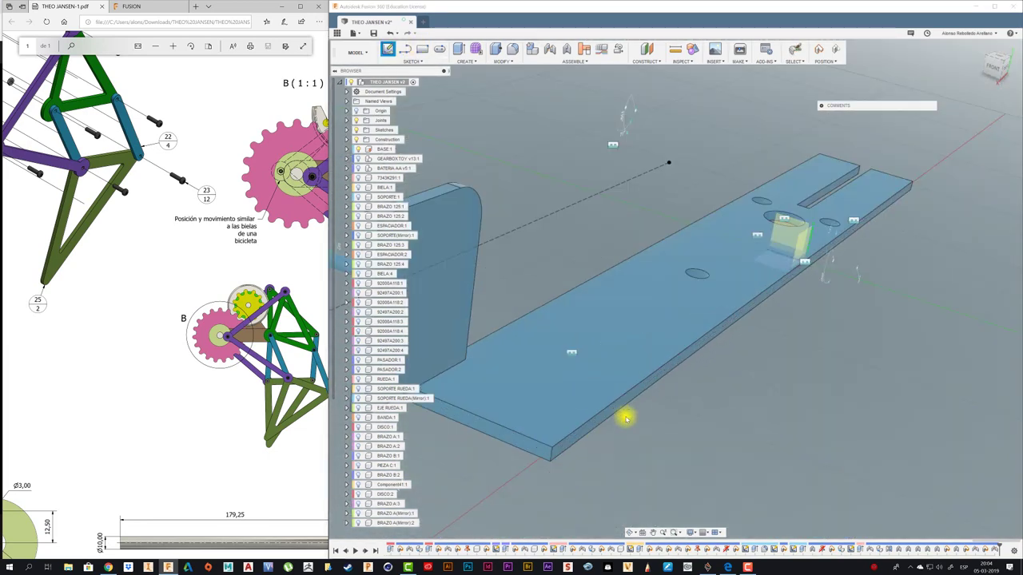
click(626, 404)
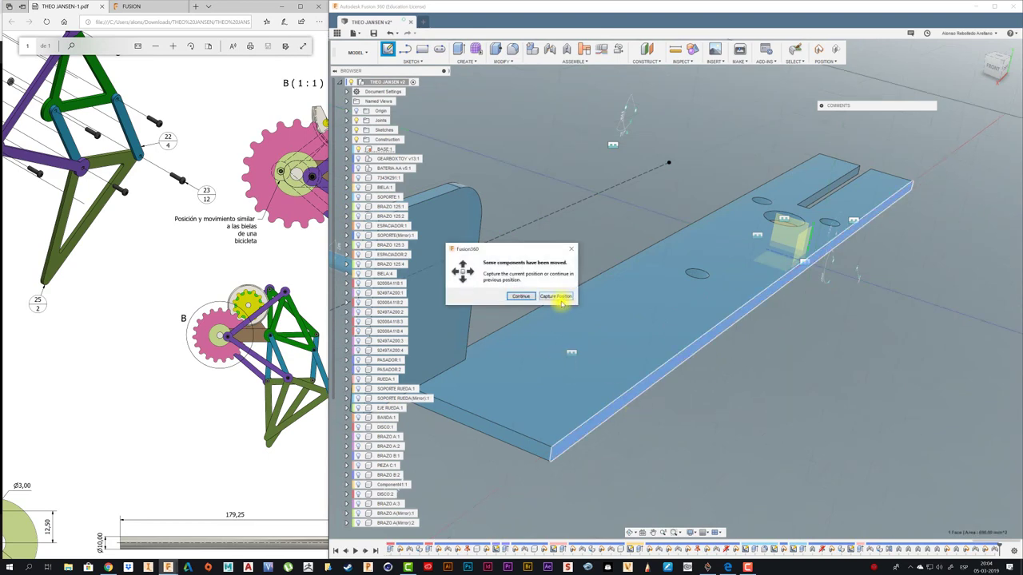
key(Return)
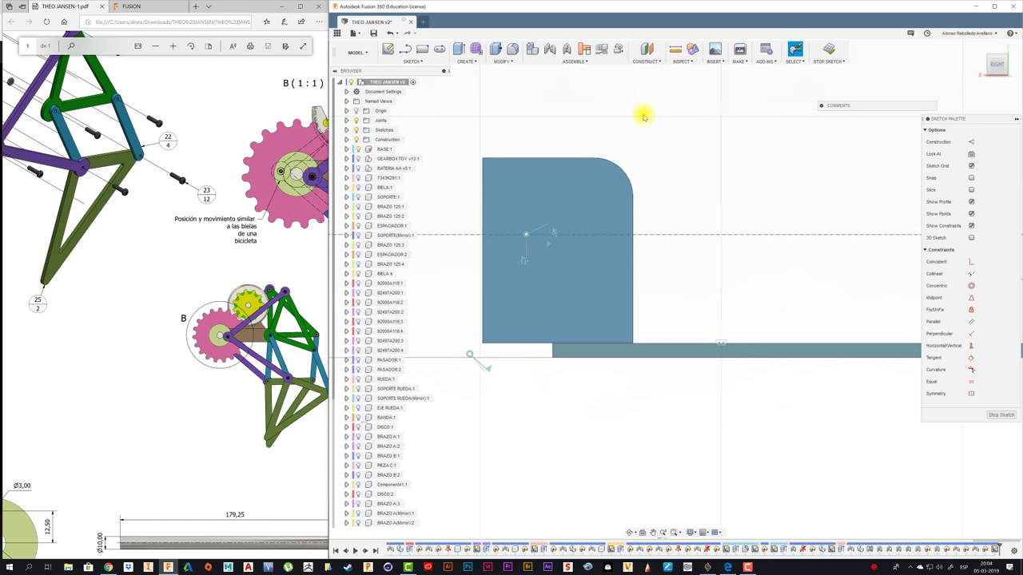
key(p)
click(611, 188)
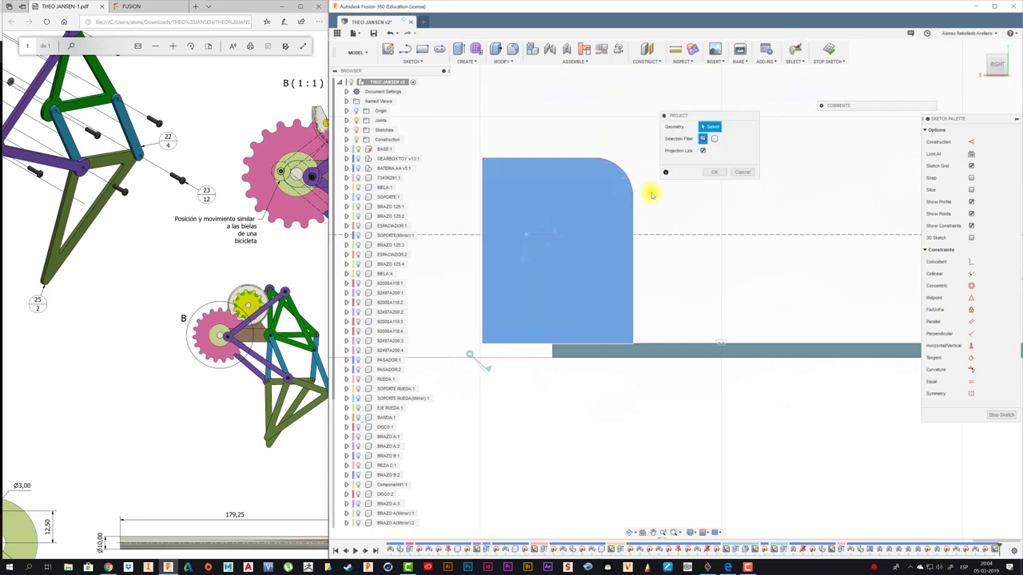
click(715, 173)
Step: Extrude the projected outline 5 mm as a Join and start a sketch on the new upright's face
shift+middle_drag(684, 335, 622, 394)
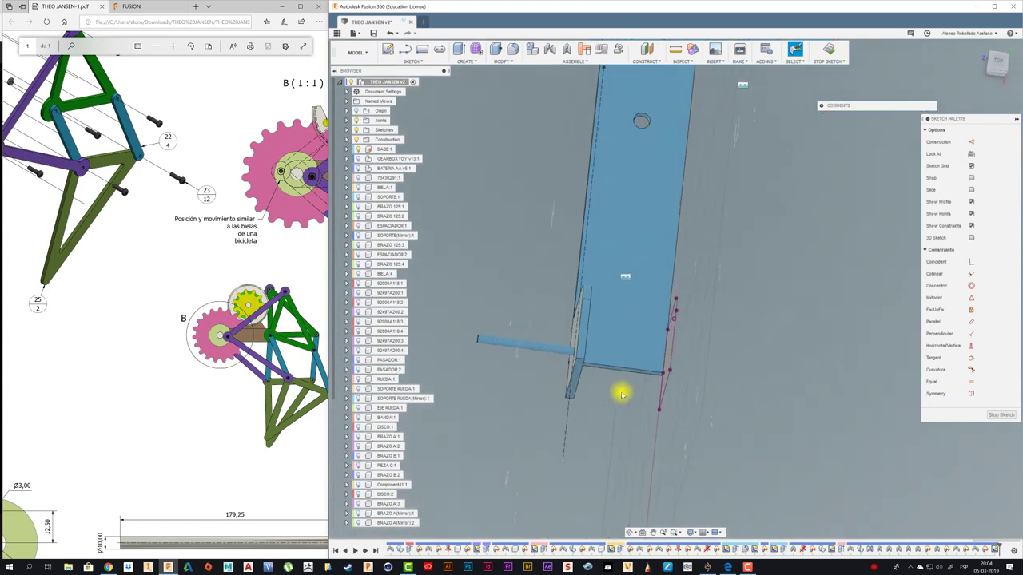
key(e)
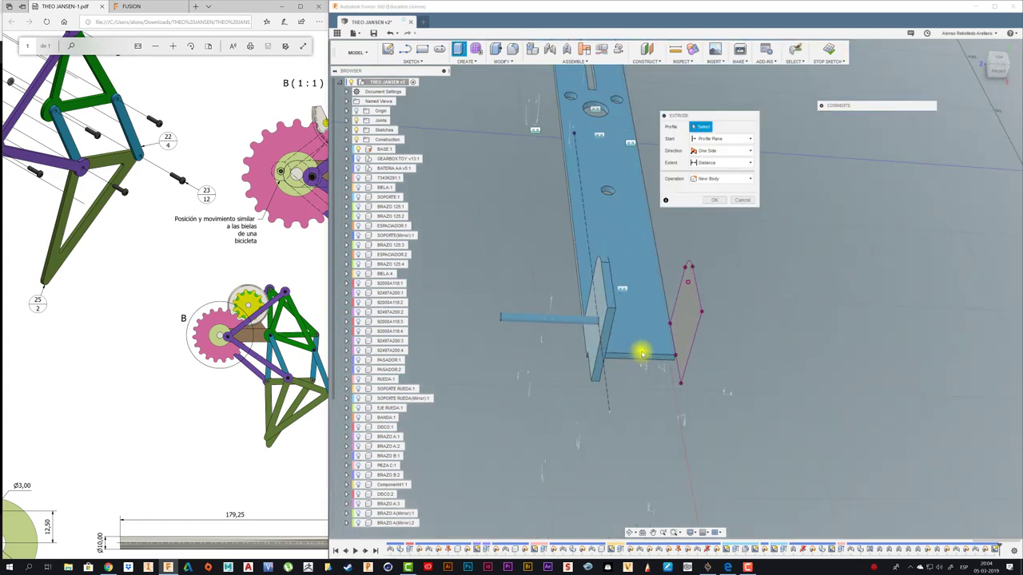
click(686, 313)
drag(692, 319, 663, 317)
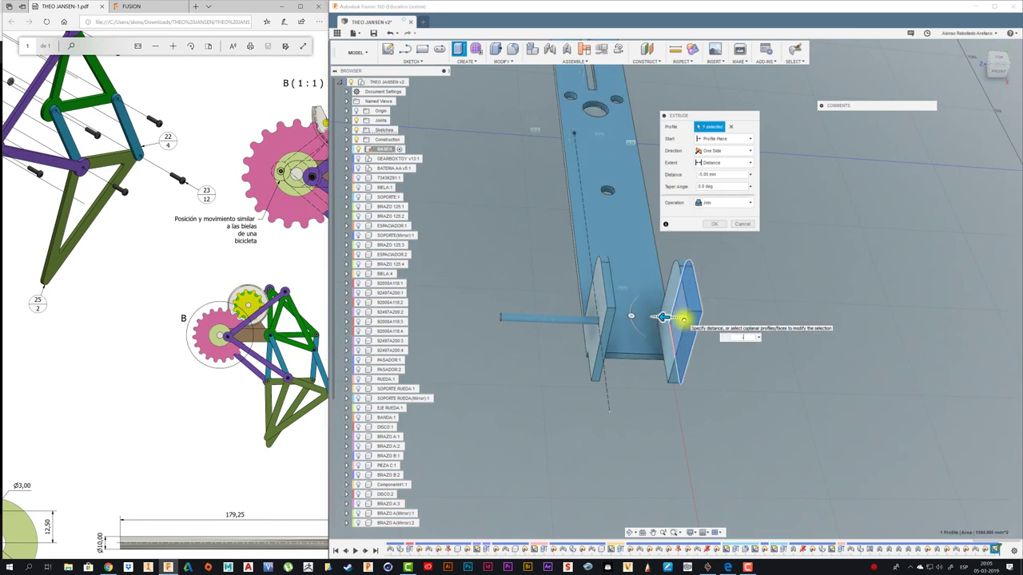
click(715, 225)
shift+middle_drag(726, 309, 605, 194)
click(388, 50)
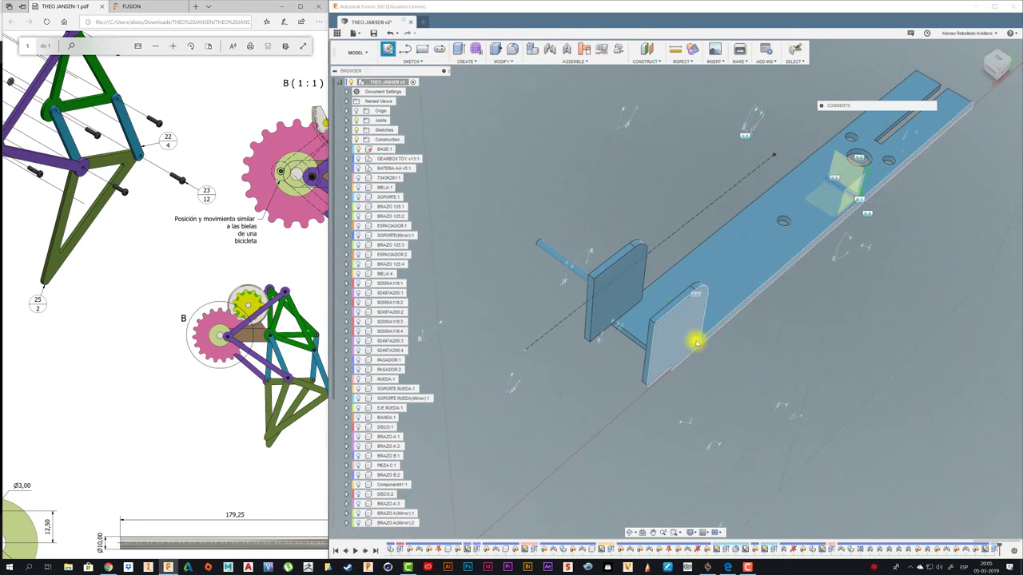
click(678, 326)
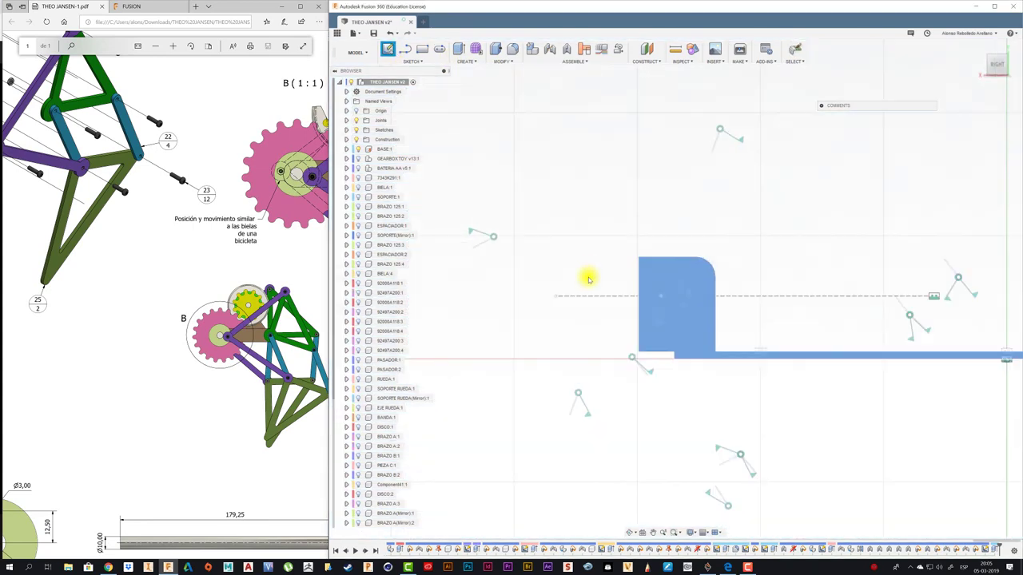
Step: Project the existing pin circle into the new upright's sketch
key(p)
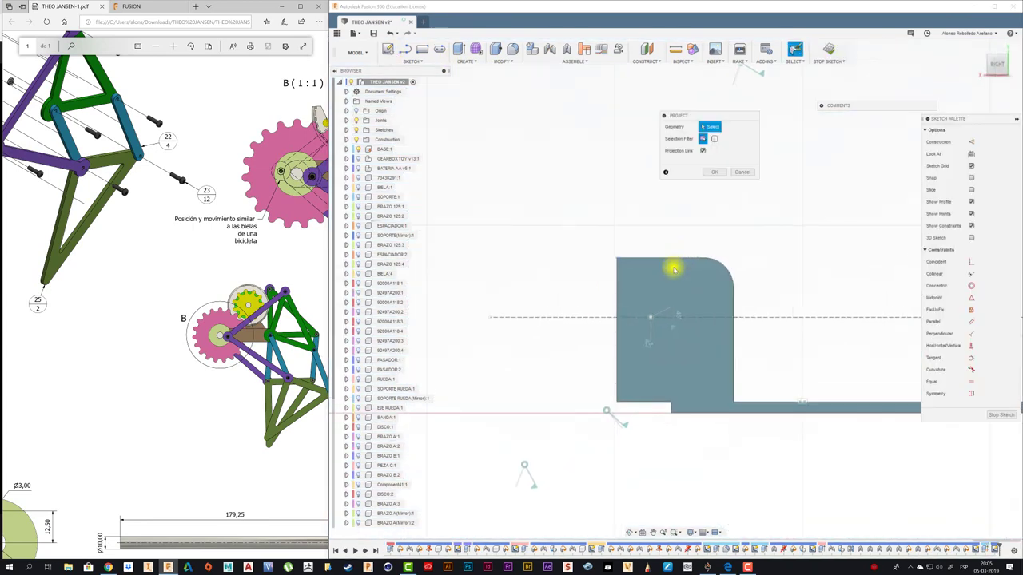
click(650, 291)
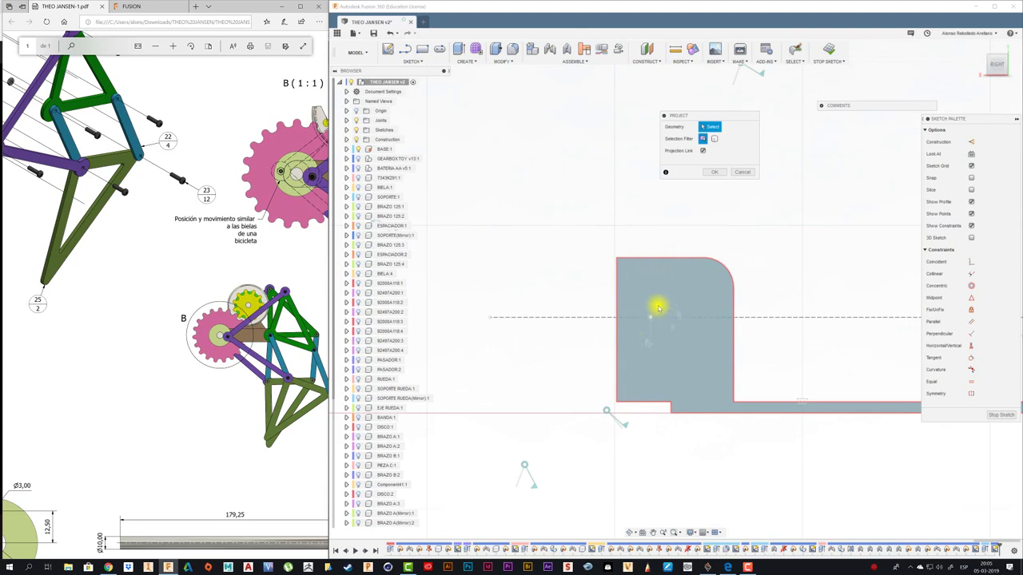
mouse_move(653, 294)
shift+middle_down()
mouse_move(593, 297)
mouse_move(493, 255)
shift+middle_up()
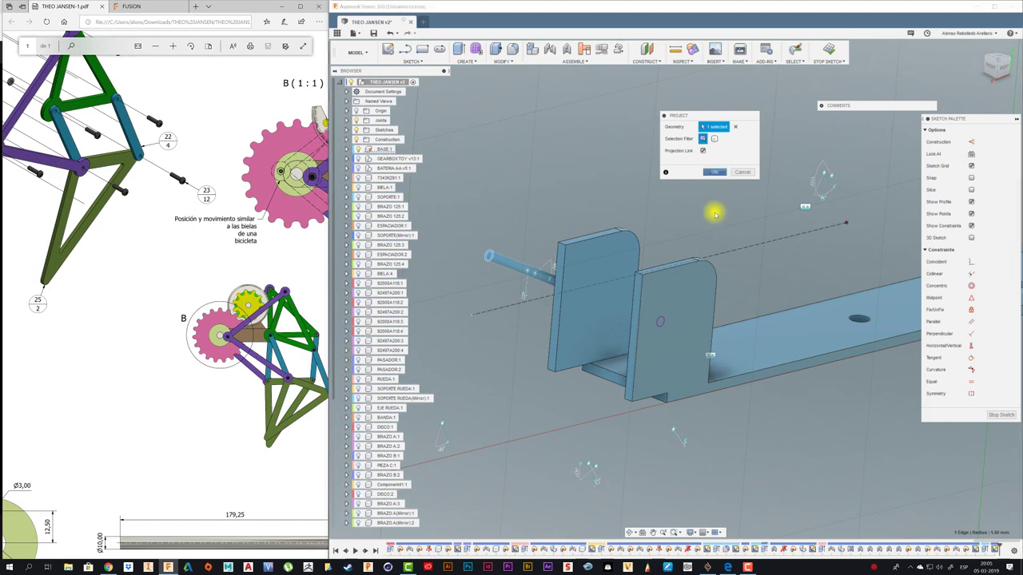
key(Return)
Step: Extrude the projected circle 38 mm as a Join to form the second pin
key(e)
scroll(660, 320, up, 3)
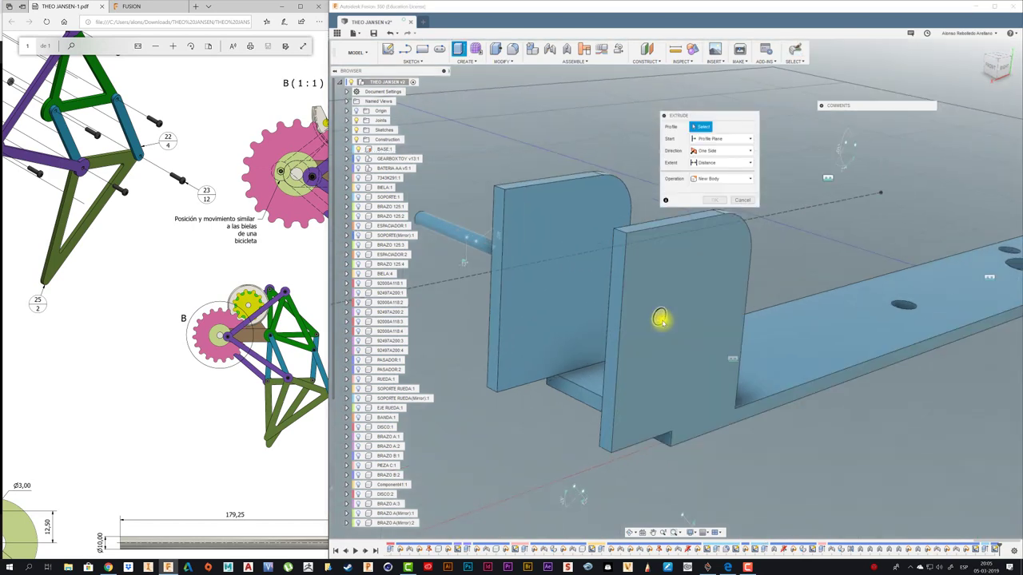
click(667, 329)
scroll(670, 323, down, 2)
scroll(674, 321, down, 2)
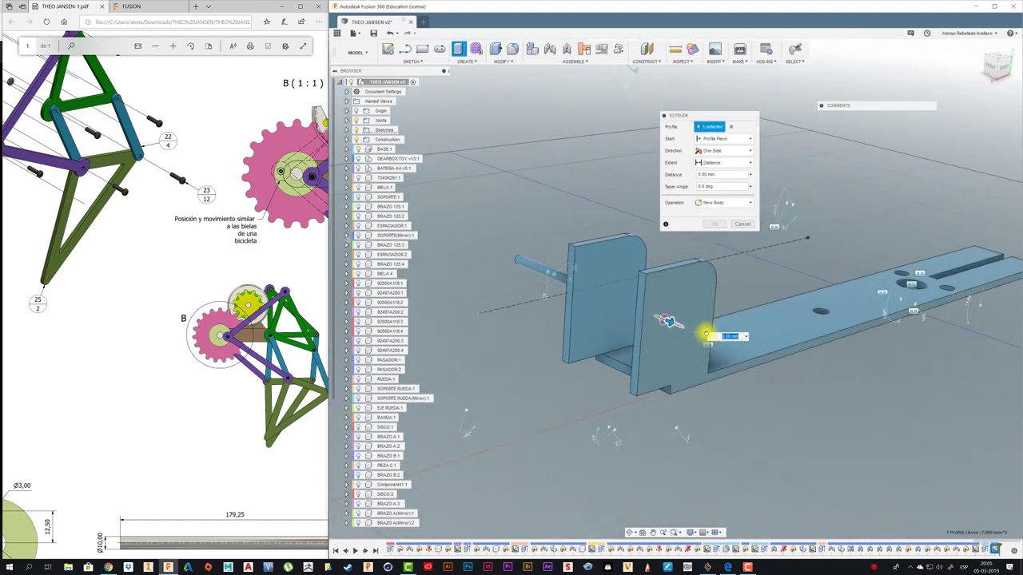
shift+middle_drag(715, 273, 710, 228)
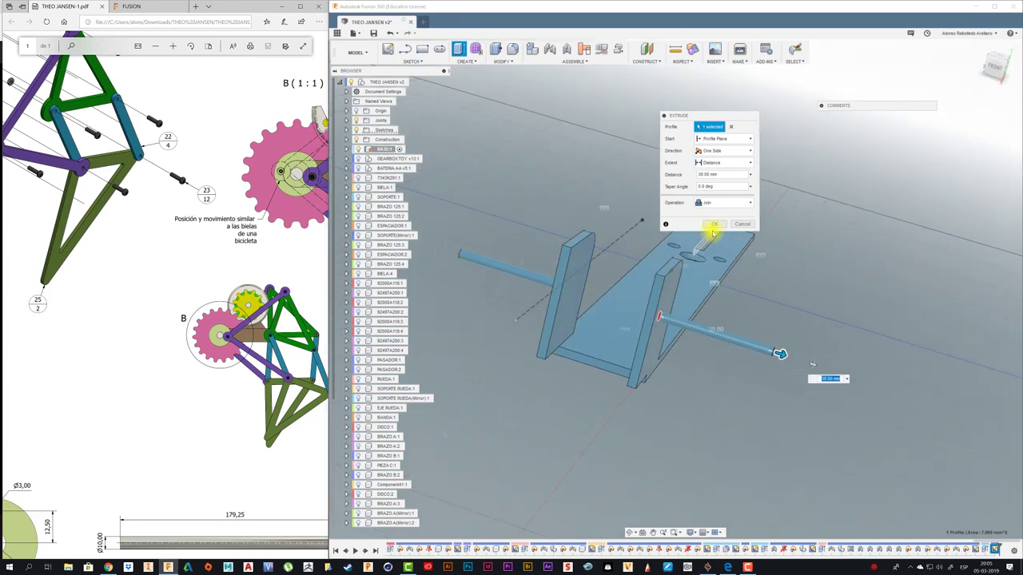
mouse_move(607, 209)
shift+middle_down()
mouse_move(536, 149)
mouse_move(416, 95)
shift+middle_up()
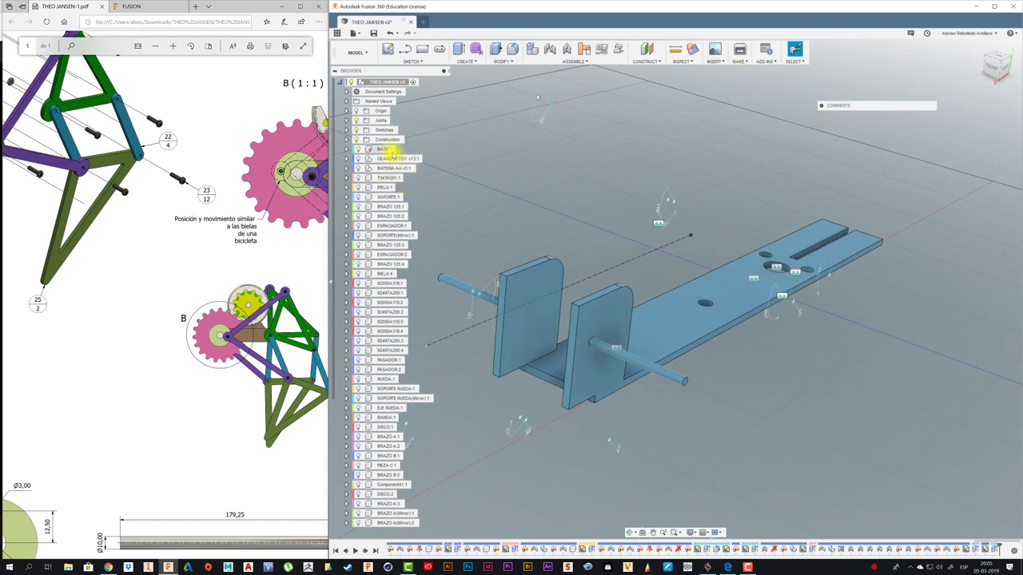
Step: Unisolate BASE:1 so all the mechanism components show again
right_click(393, 150)
click(412, 400)
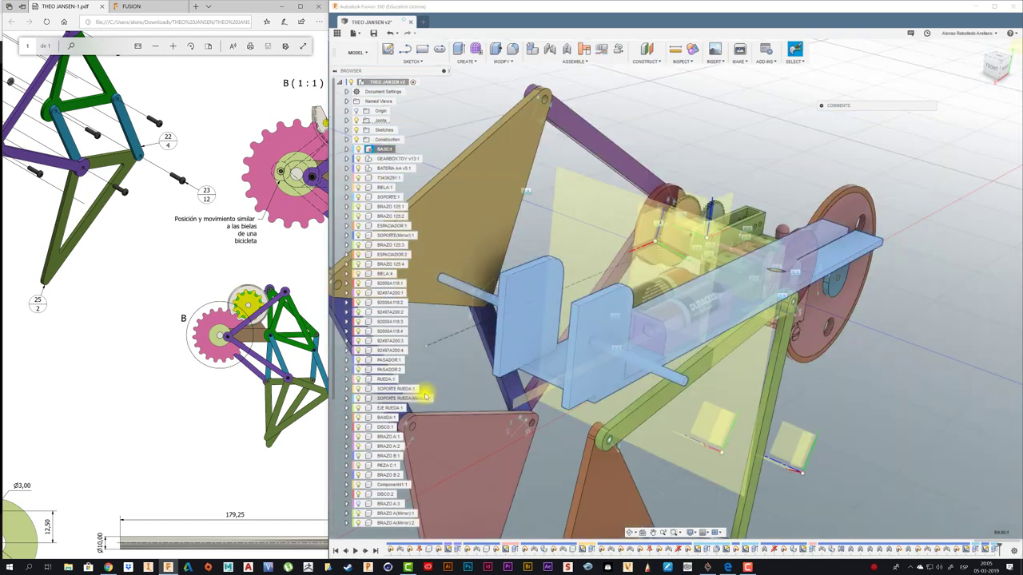
mouse_move(450, 136)
shift+middle_down()
mouse_move(909, 442)
mouse_move(877, 423)
mouse_move(771, 426)
mouse_move(701, 530)
shift+middle_up()
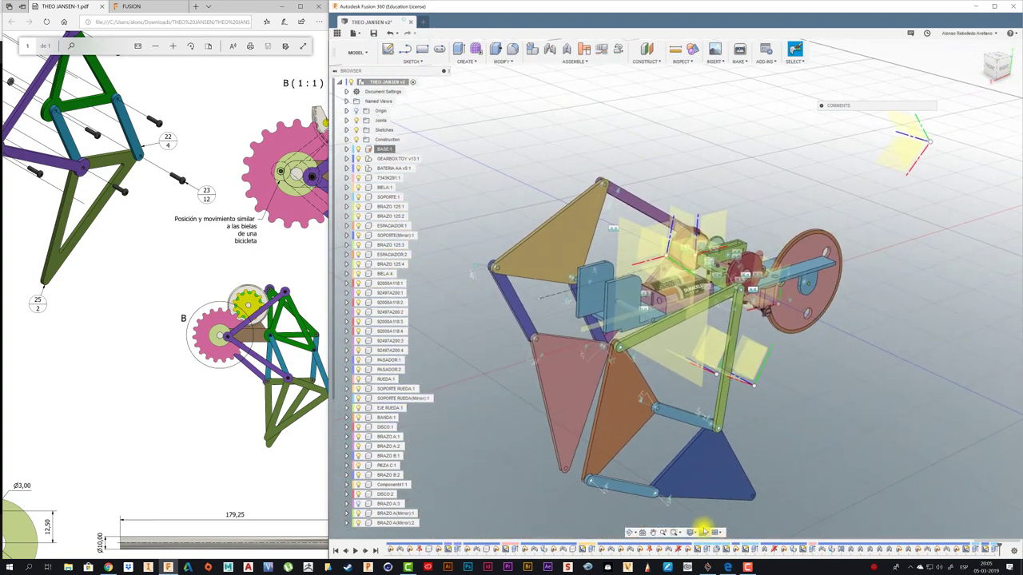
Step: Hide work planes and axes in Display Settings, then drag the orange triangle to a new pose
click(703, 532)
click(692, 532)
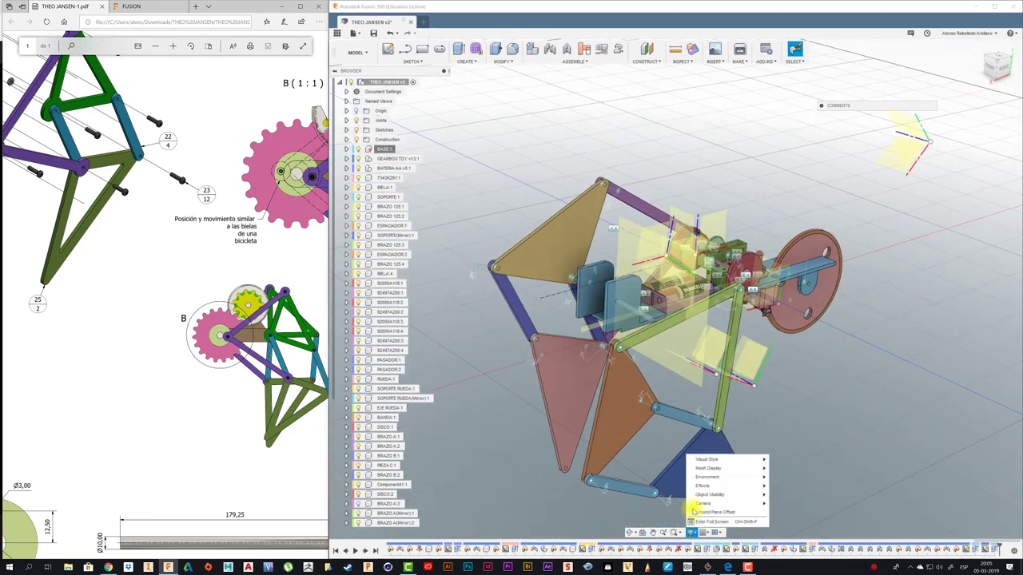
click(772, 488)
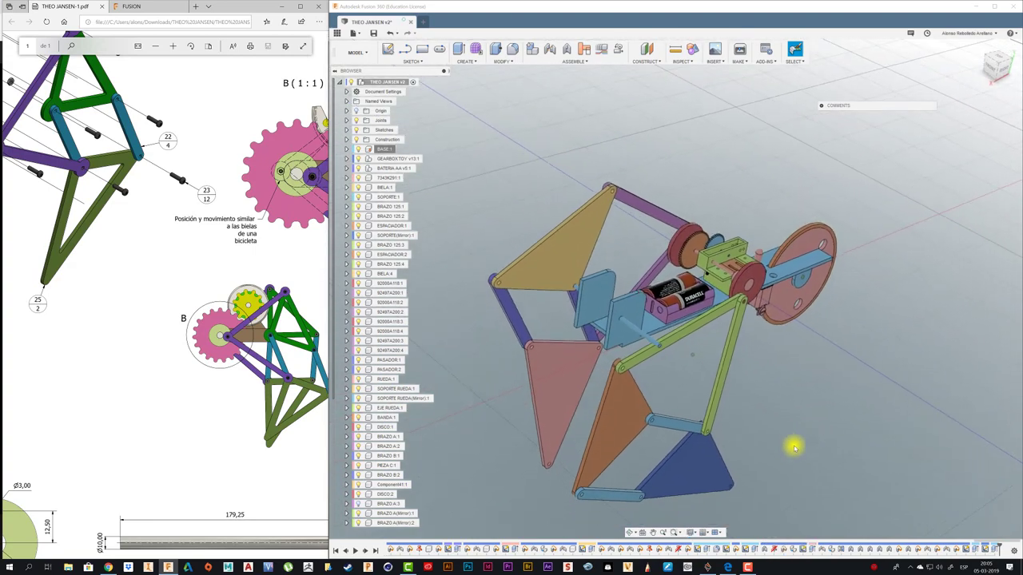
mouse_move(609, 386)
mouse_down()
mouse_move(605, 334)
mouse_move(589, 324)
mouse_move(582, 336)
mouse_up()
mouse_move(582, 336)
shift+middle_down()
mouse_move(735, 359)
mouse_move(706, 375)
mouse_move(648, 384)
mouse_move(612, 351)
mouse_move(676, 384)
mouse_move(685, 404)
shift+middle_up()
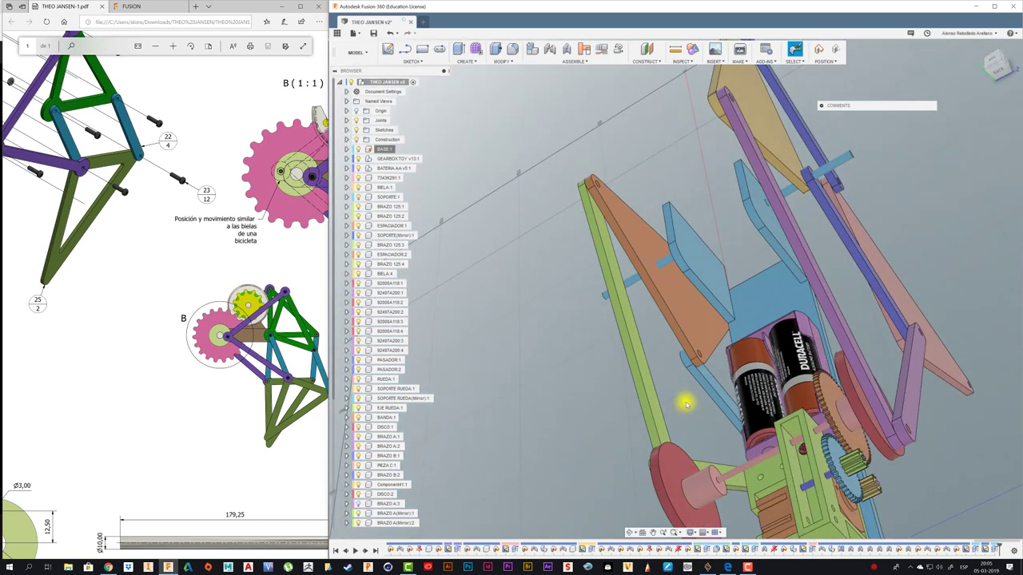
Step: Capture the moved position and join the orange triangle's lower hole to the new pin as Revolute
drag(685, 404, 703, 373)
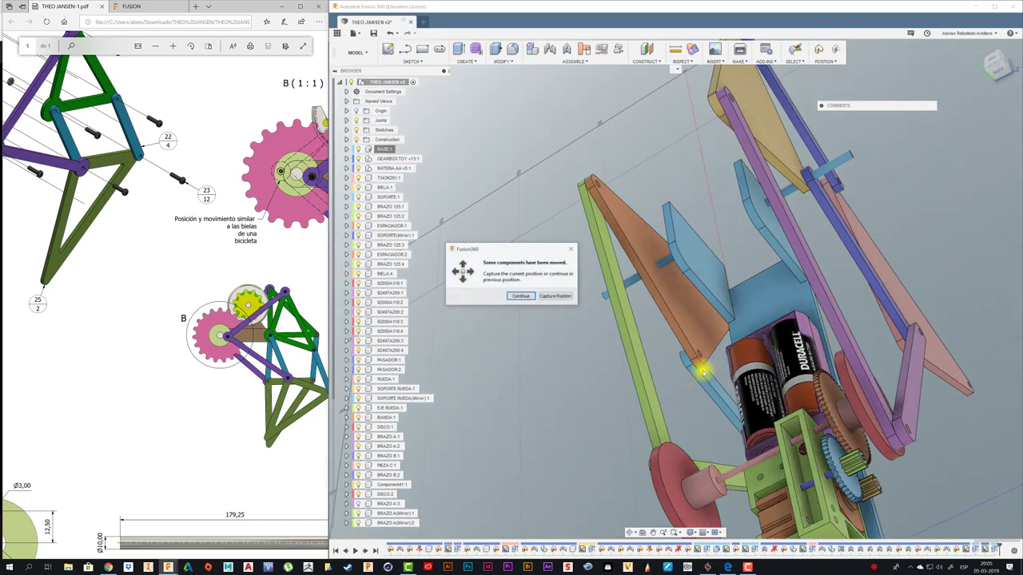
click(556, 296)
key(j)
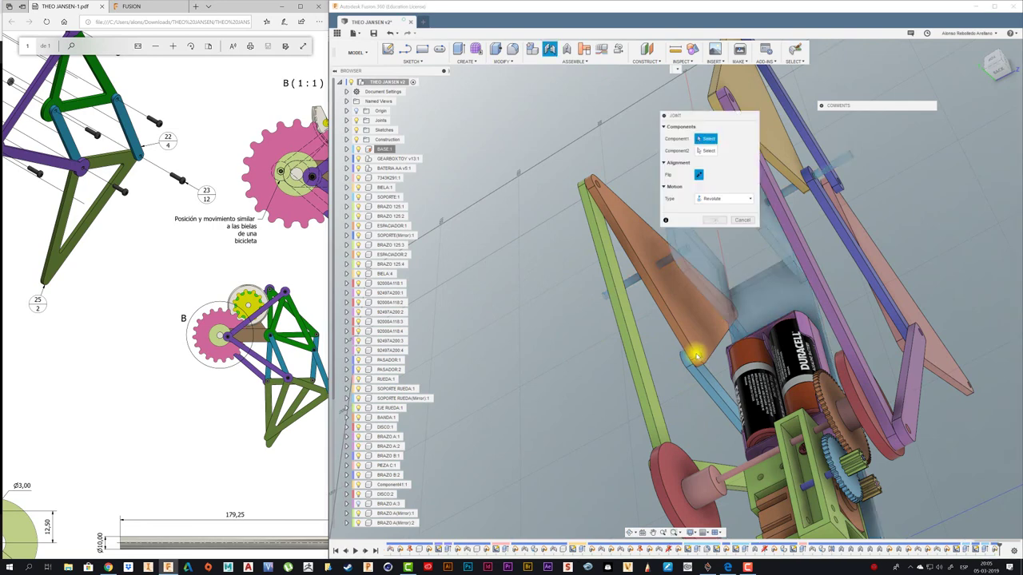
scroll(691, 345, up, 3)
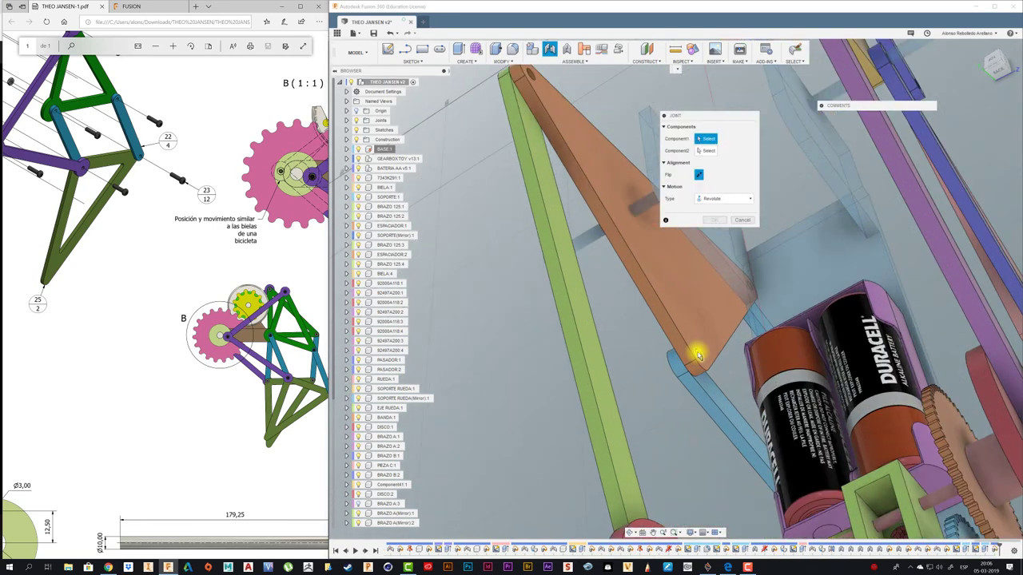
click(685, 336)
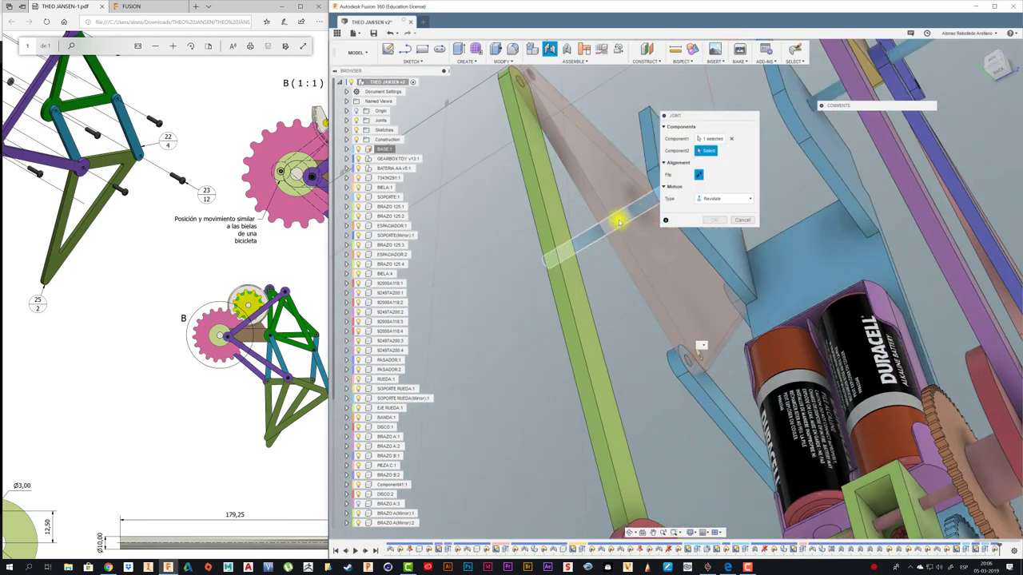
shift+middle_drag(617, 222, 627, 215)
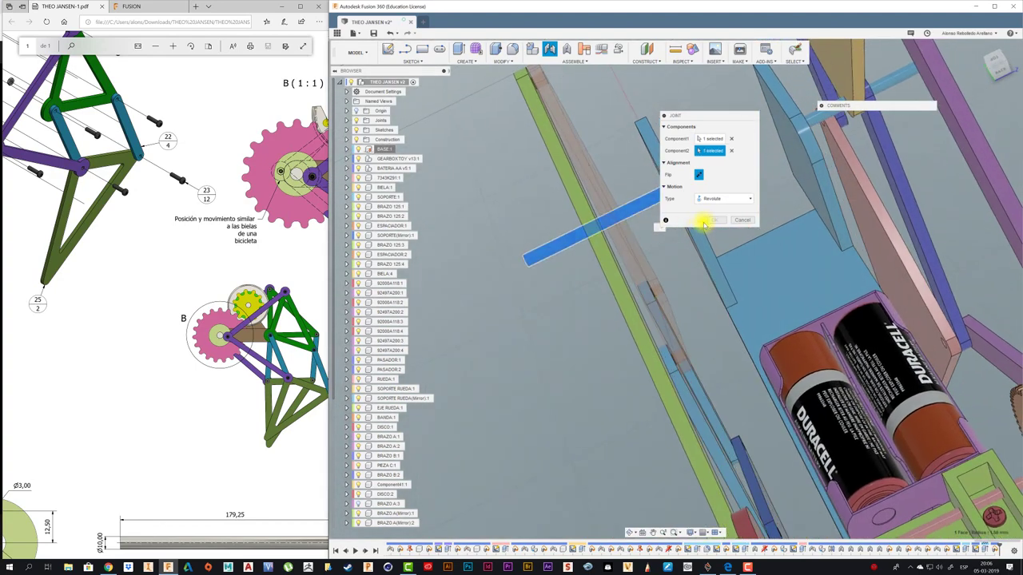
click(715, 219)
mouse_move(714, 290)
shift+middle_down()
mouse_move(632, 346)
mouse_move(582, 279)
mouse_move(936, 157)
shift+middle_up()
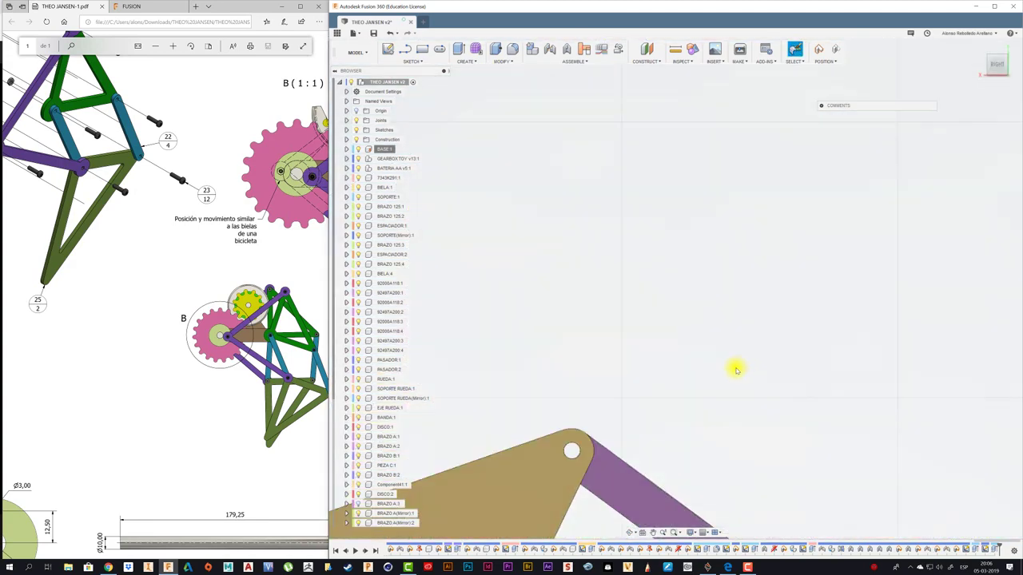
Step: Zoom in and drag the blue link so the orange triangle swings on its new pin
scroll(687, 343, up, 2)
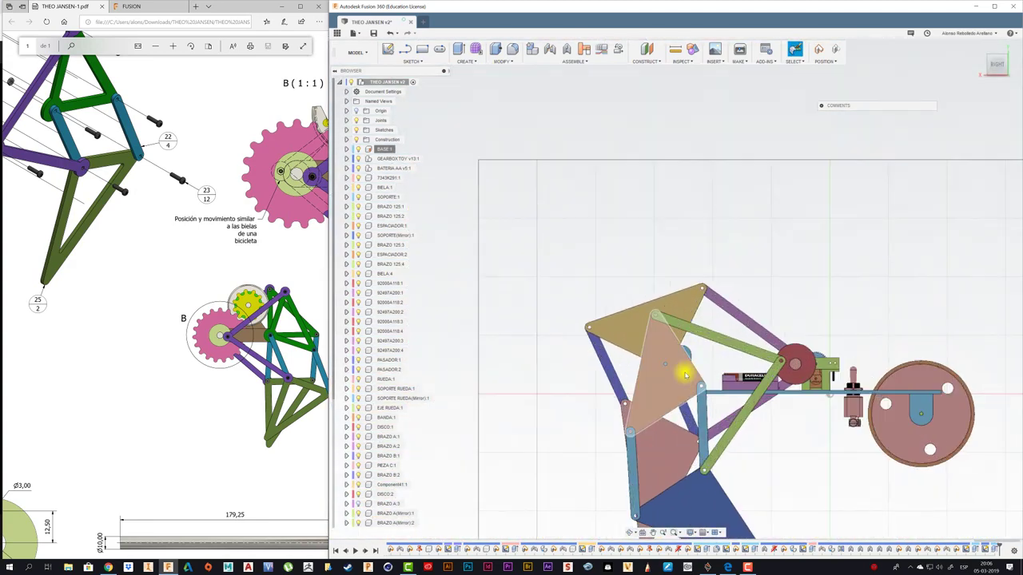
scroll(681, 372, up, 3)
scroll(680, 389, up, 3)
scroll(687, 388, up, 2)
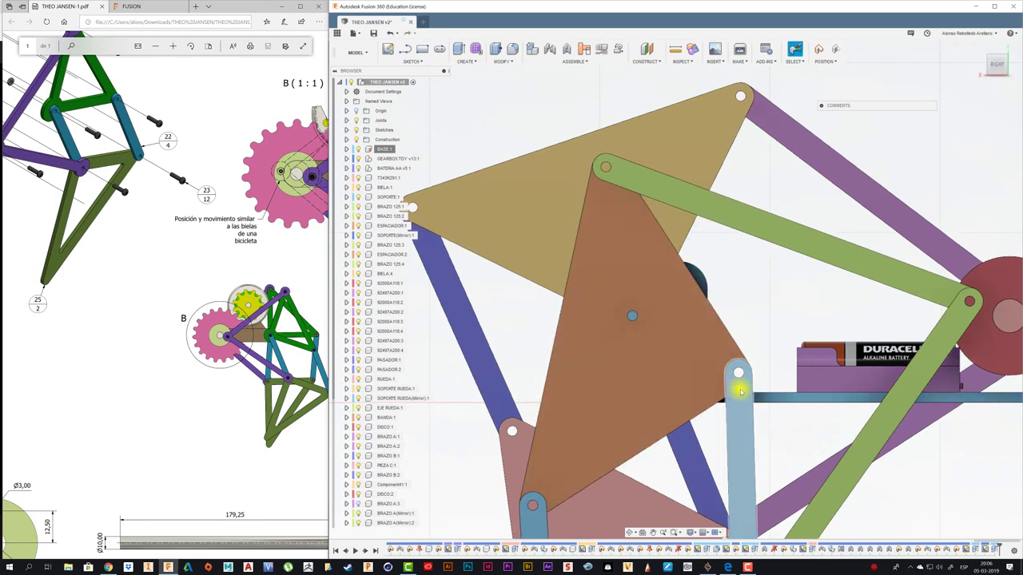
mouse_move(719, 391)
mouse_down()
mouse_move(614, 369)
mouse_move(630, 348)
mouse_move(612, 354)
mouse_move(618, 361)
mouse_up()
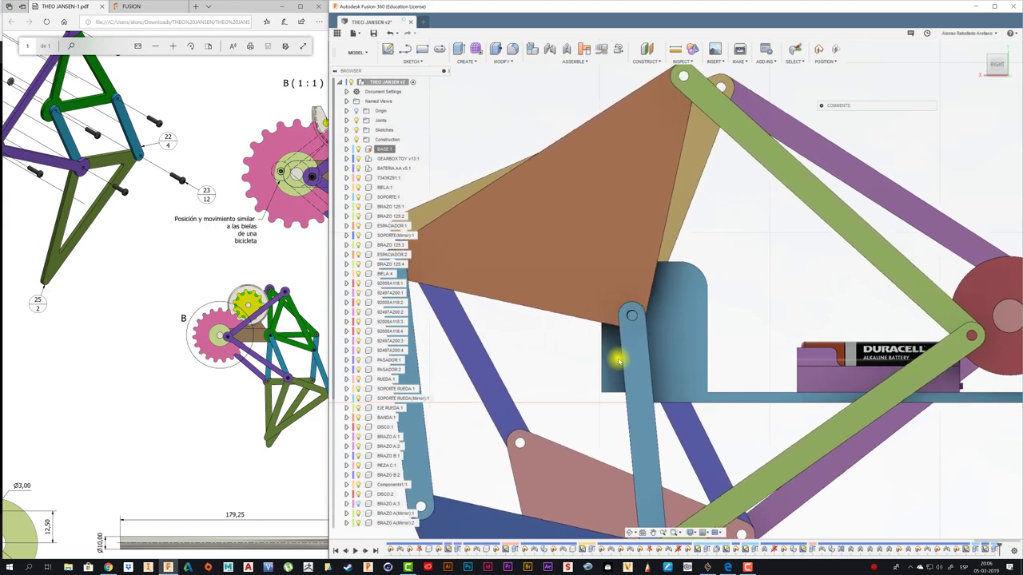
scroll(616, 364, down, 5)
scroll(613, 366, down, 2)
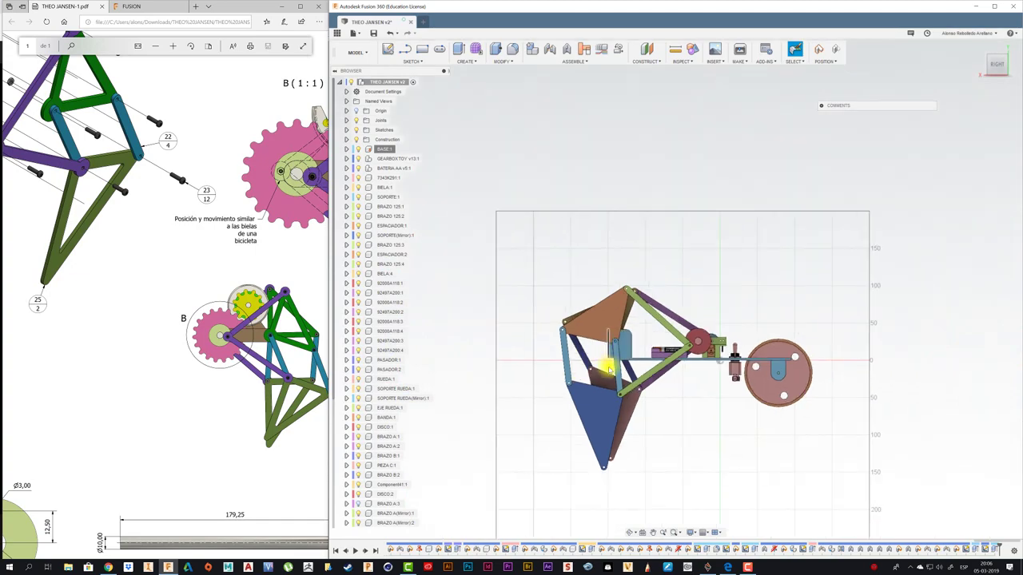
scroll(609, 368, up, 2)
mouse_move(609, 369)
shift+middle_down()
mouse_move(776, 290)
mouse_move(900, 317)
mouse_move(791, 336)
mouse_move(838, 365)
mouse_move(829, 356)
shift+middle_up()
scroll(731, 318, up, 5)
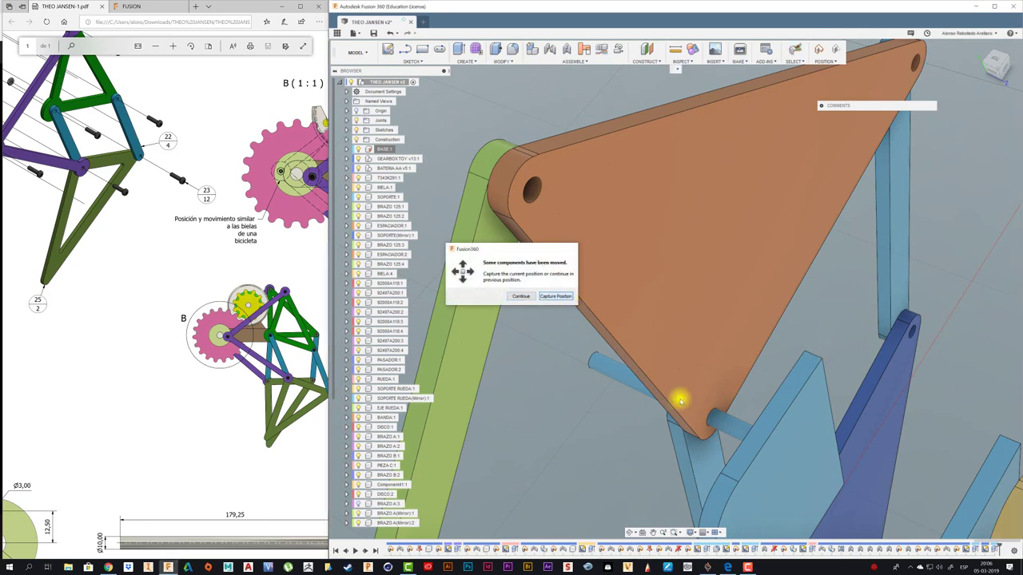
Step: Capture the plate's position and add a Revolute as-built joint at its corner-hole pin
key(Escape)
key(j)
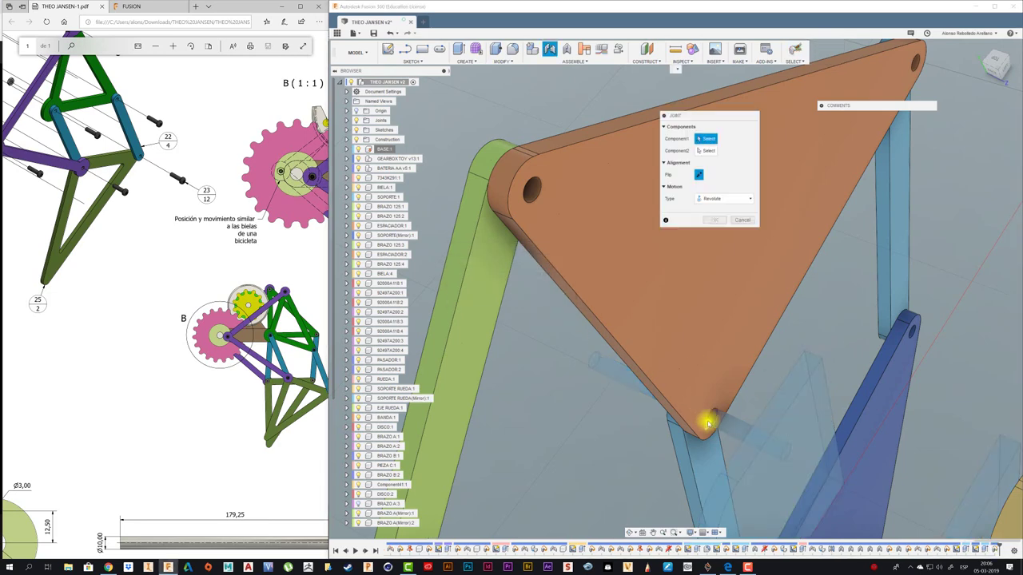
click(708, 423)
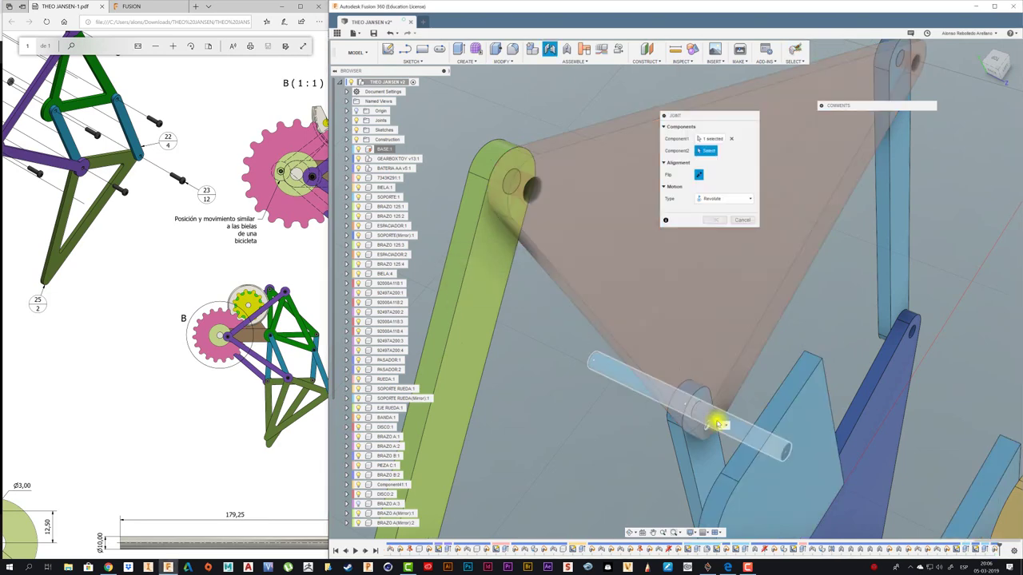
click(743, 220)
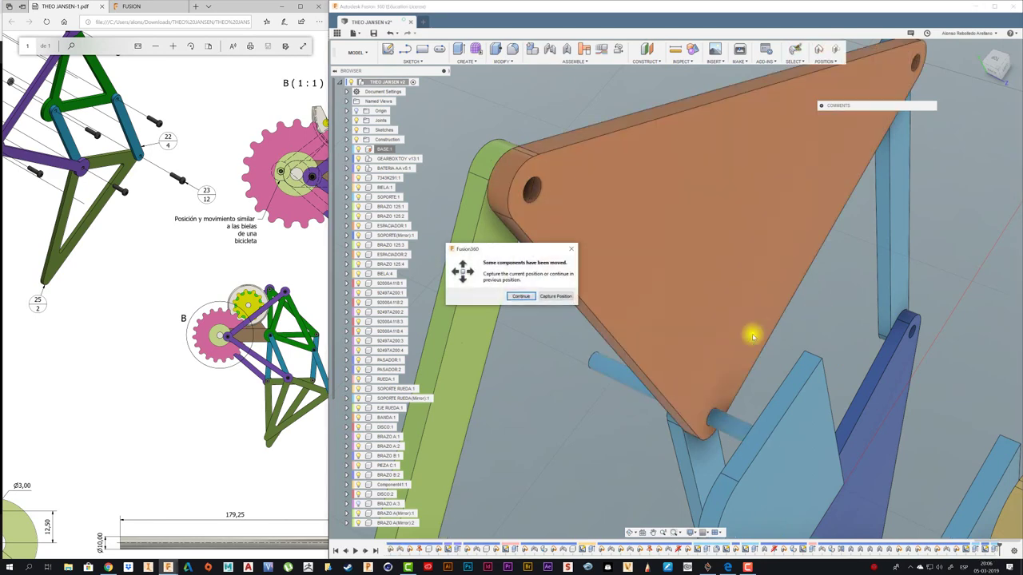
click(565, 298)
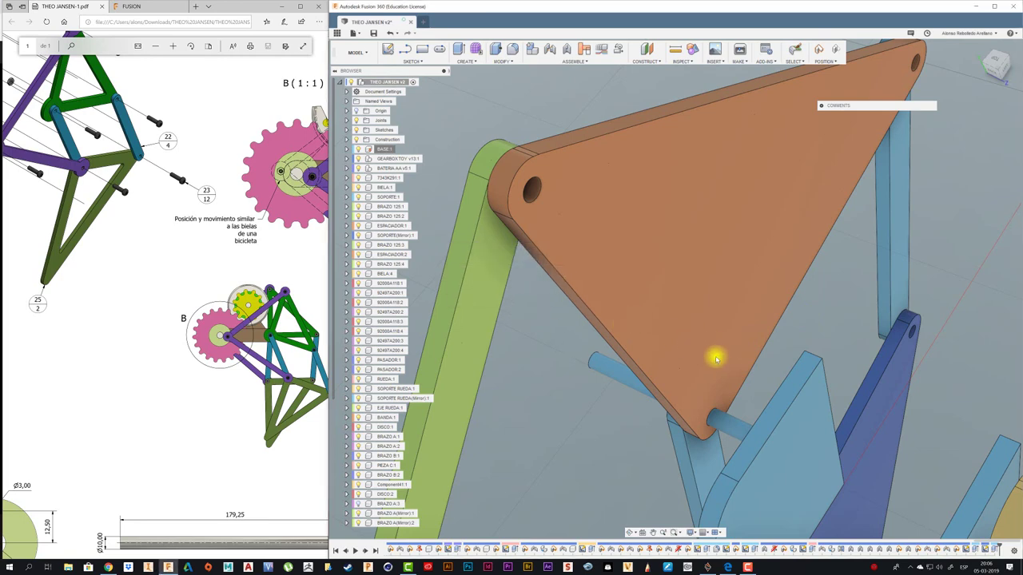
key(shift+j)
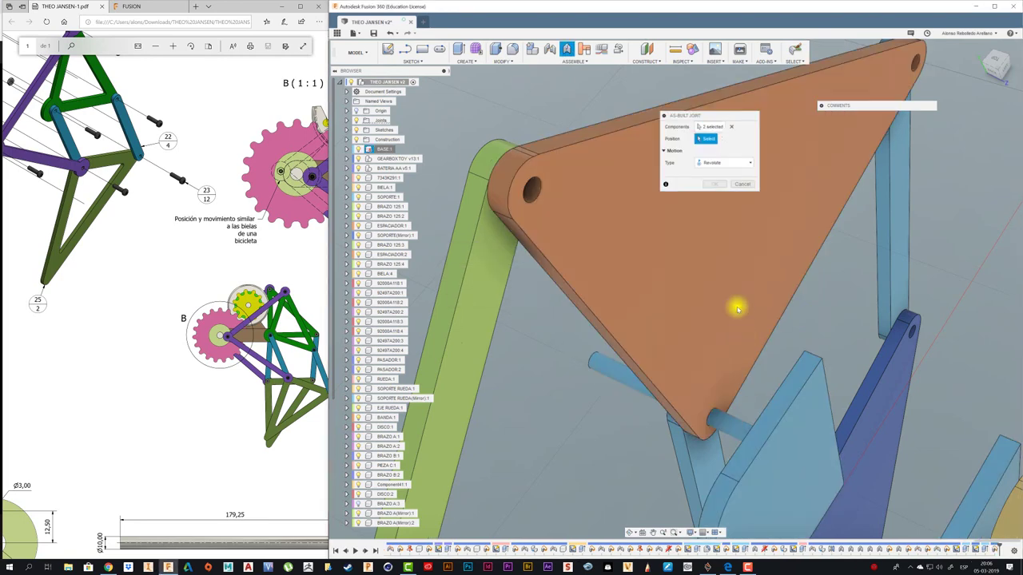
click(711, 410)
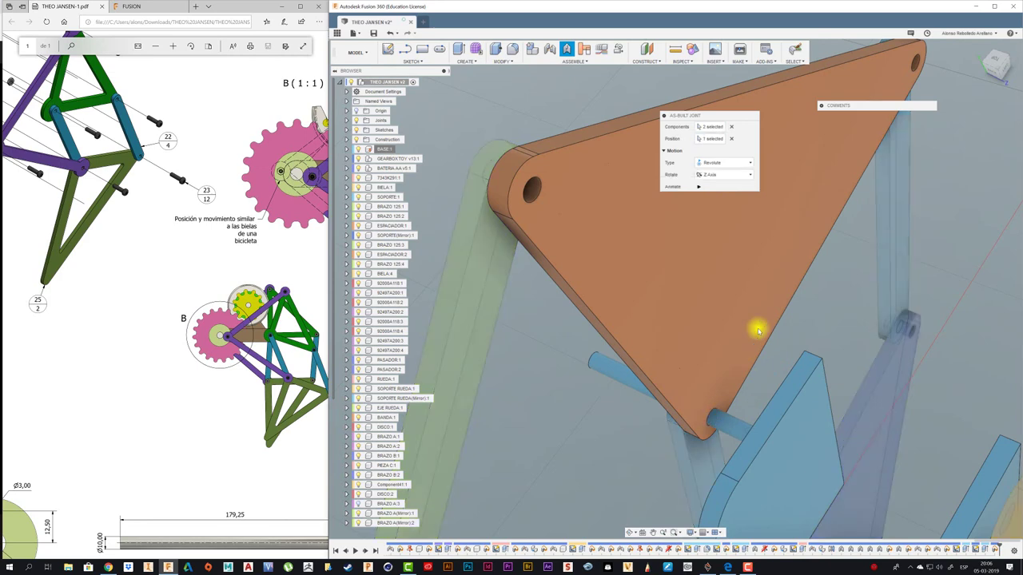
click(714, 208)
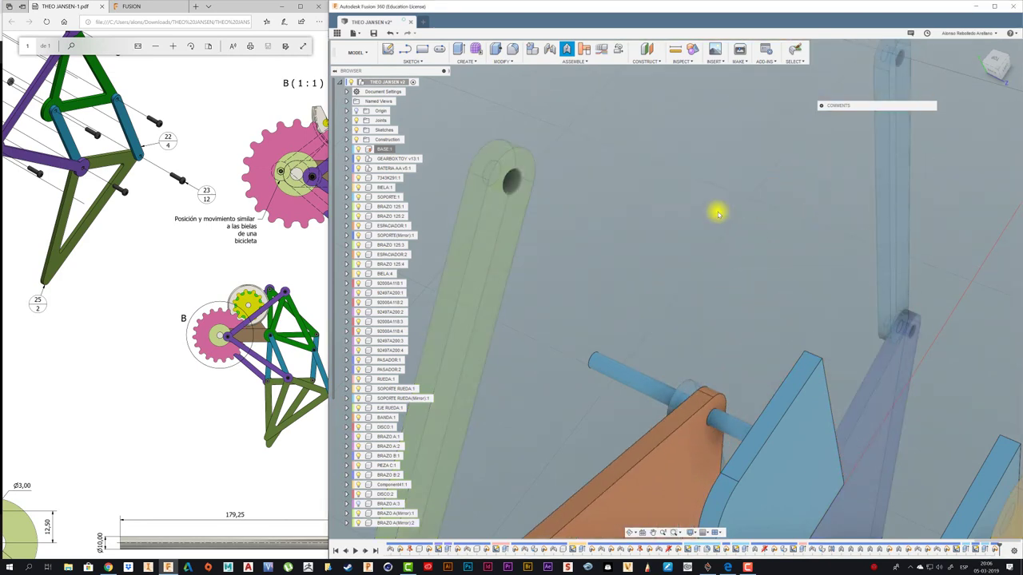
scroll(709, 277, down, 2)
Step: Orbit to a side view and turn the crank to test the linkage motion
scroll(694, 344, down, 3)
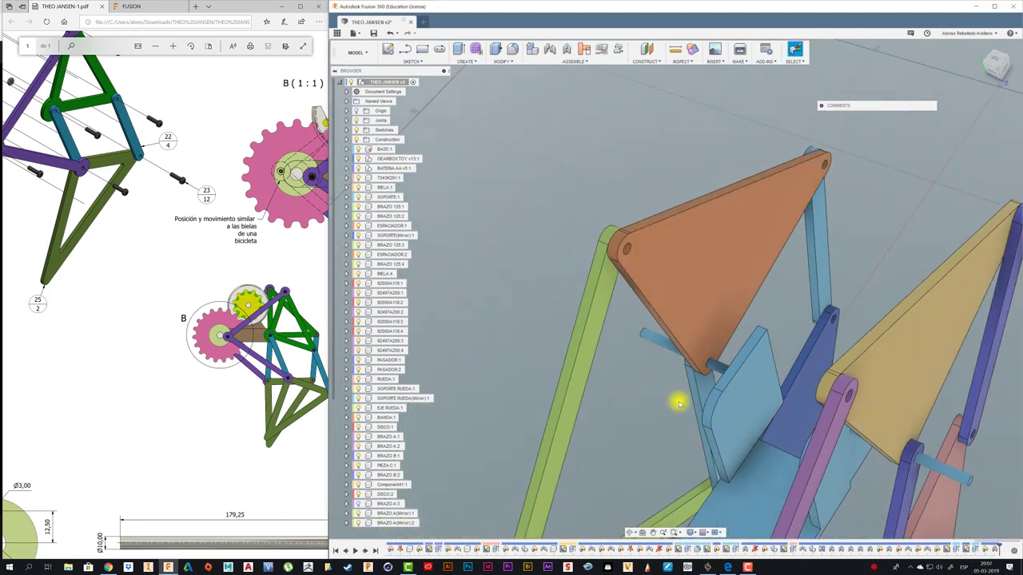
scroll(676, 420, down, 2)
scroll(669, 448, down, 2)
mouse_move(667, 449)
shift+middle_down()
mouse_move(685, 456)
mouse_move(753, 388)
mouse_move(772, 389)
mouse_move(645, 461)
mouse_move(604, 392)
mouse_move(589, 410)
mouse_move(632, 407)
shift+middle_up()
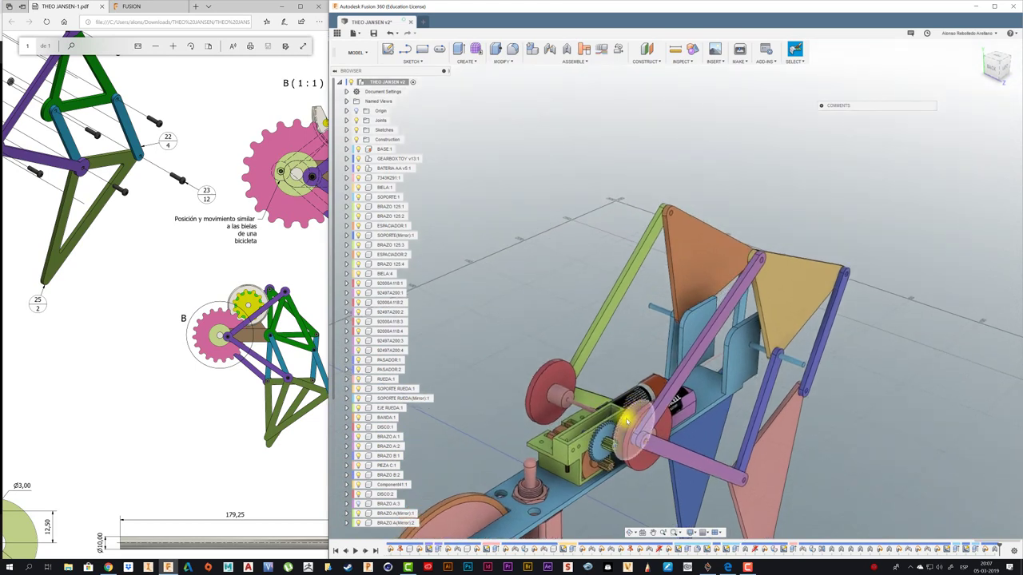
mouse_move(623, 430)
mouse_down()
mouse_move(625, 407)
mouse_move(662, 392)
mouse_move(665, 426)
mouse_move(614, 466)
mouse_move(615, 448)
mouse_up()
shift+middle_drag(649, 508, 699, 532)
Step: Untick Origin Planes and User Work Planes under Display Settings' Object Visibility
click(692, 532)
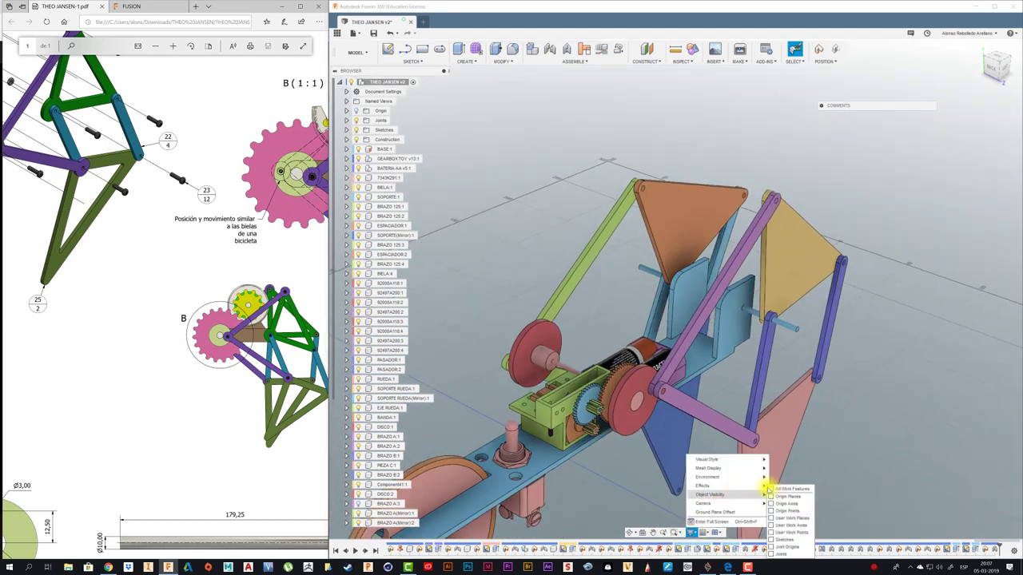
click(770, 488)
mouse_move(708, 459)
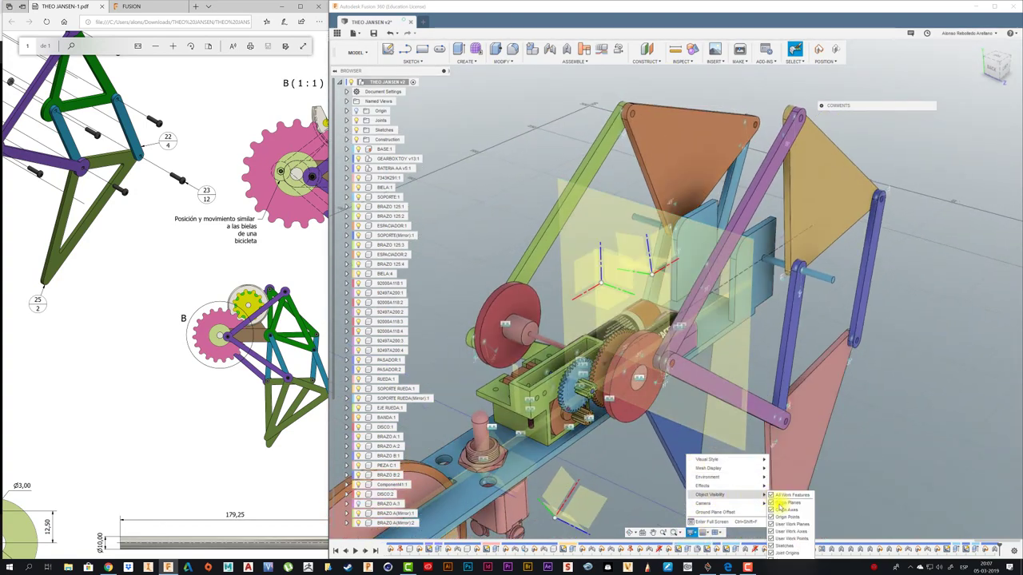
click(780, 504)
click(786, 524)
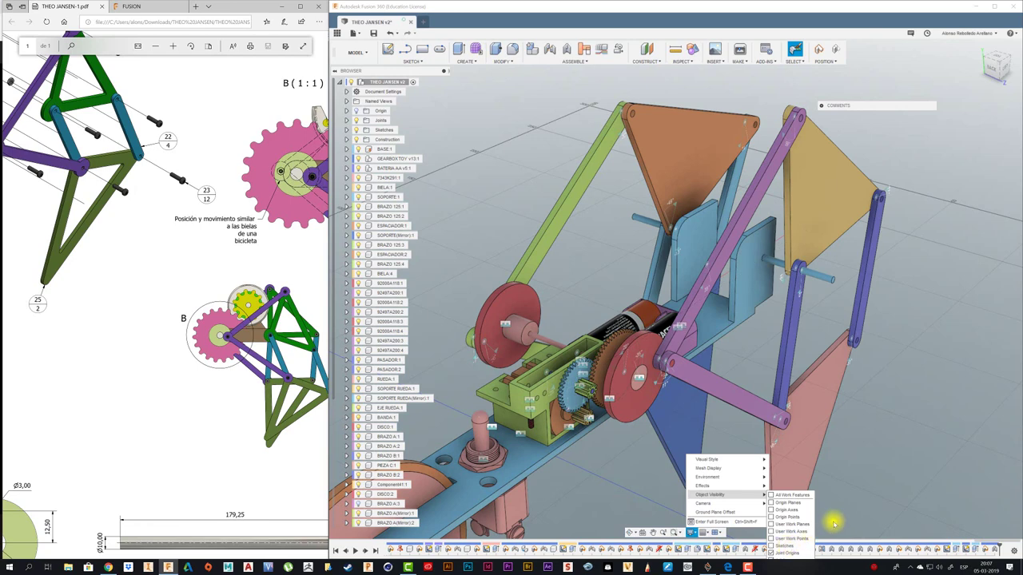
click(887, 481)
scroll(631, 375, up, 3)
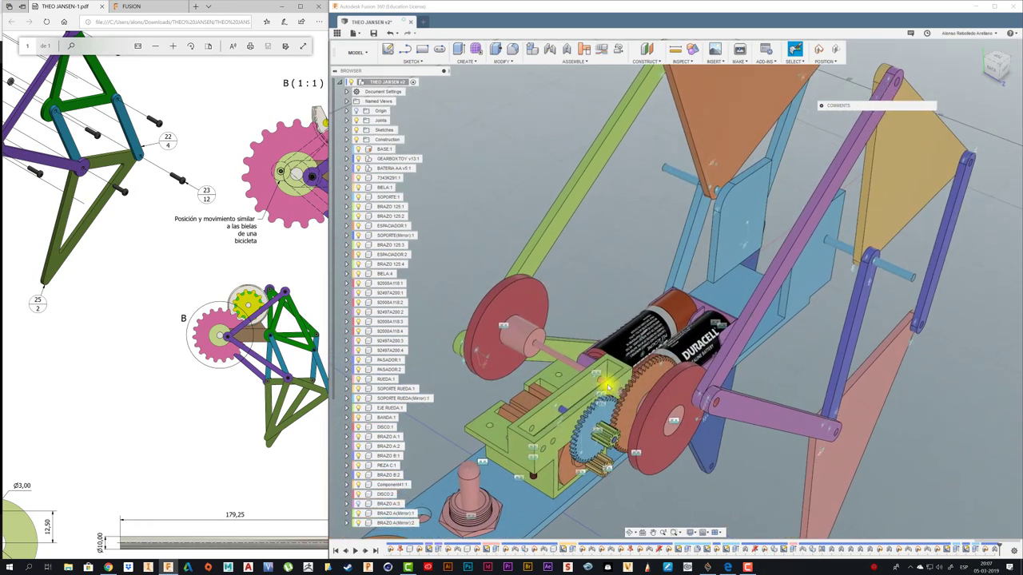
scroll(604, 384, up, 1)
Step: Animate the motor drive joint and switch to the RIGHT side view
right_click(595, 380)
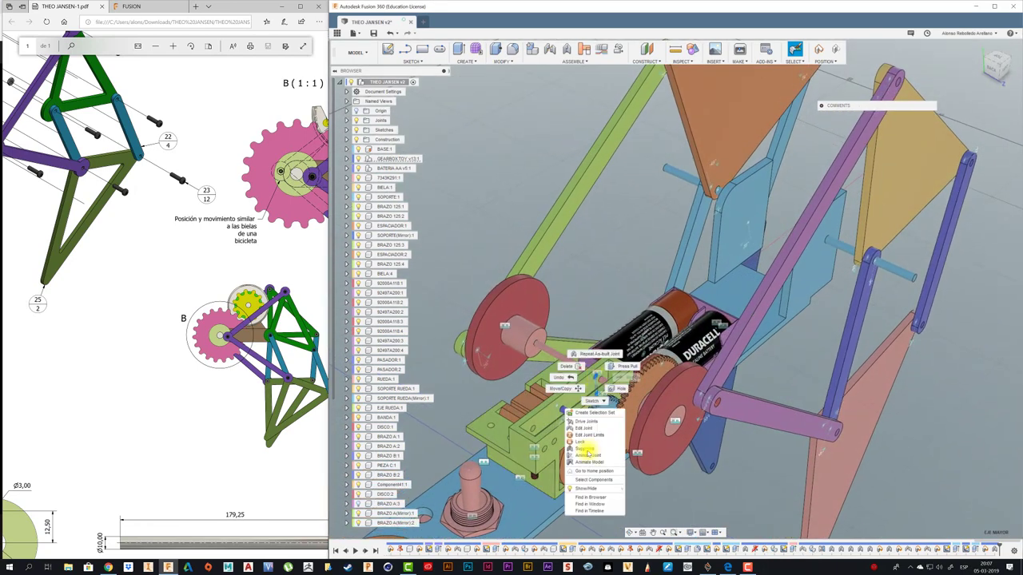
click(587, 462)
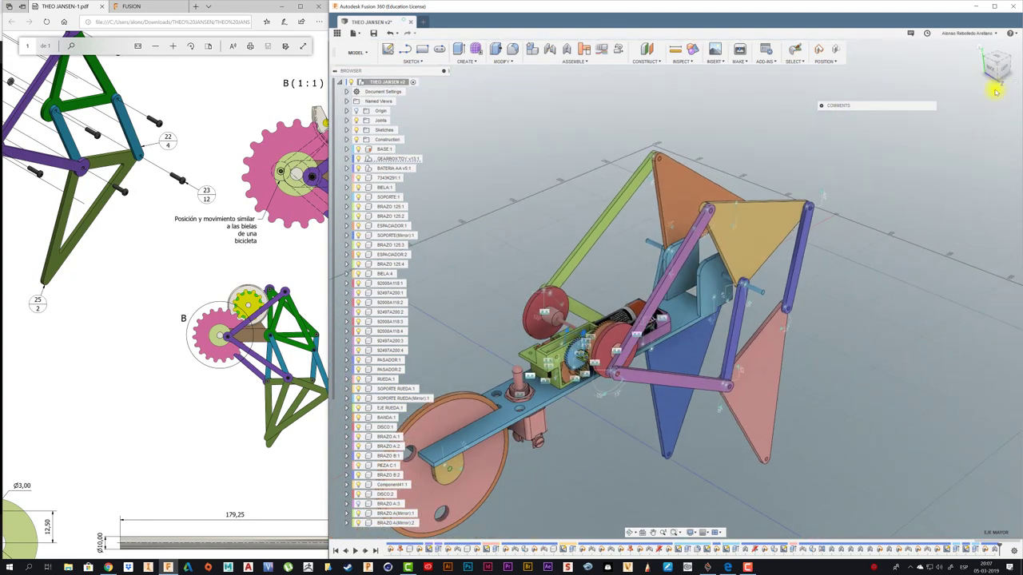
click(1004, 71)
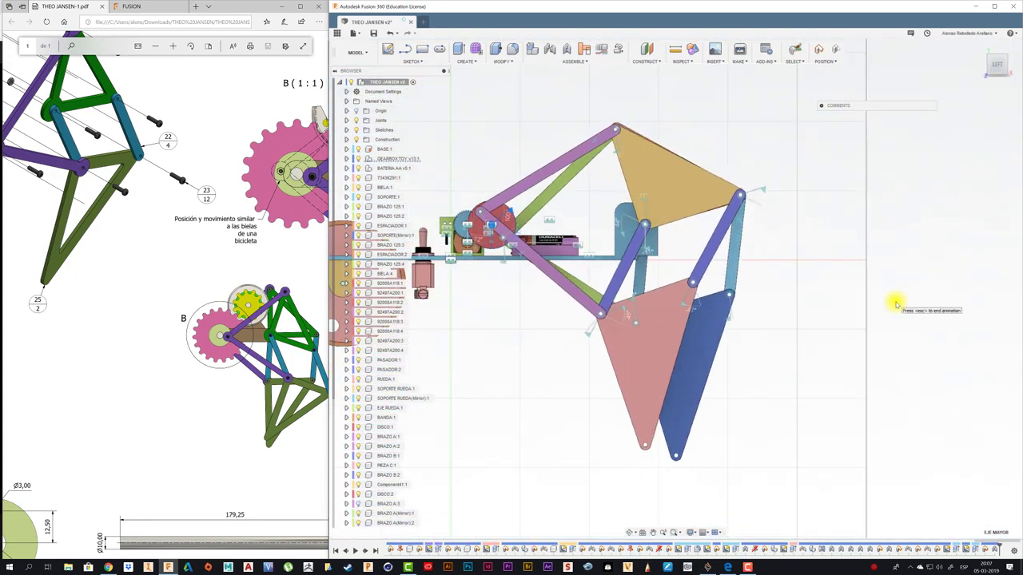
click(1012, 68)
click(1011, 68)
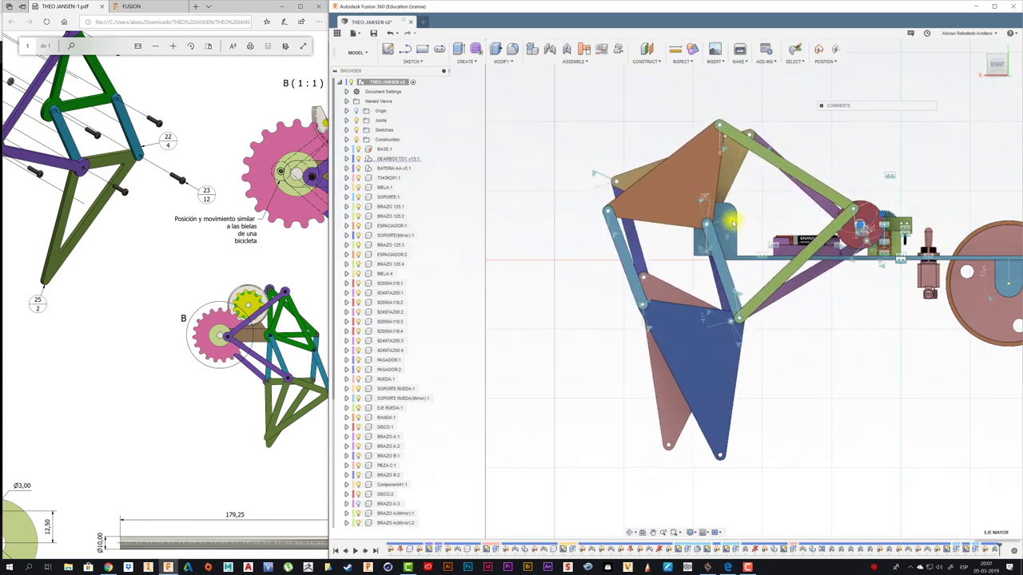
Step: Zoom out to watch the walker's stride and close the PDF browser window
scroll(879, 368, down, 2)
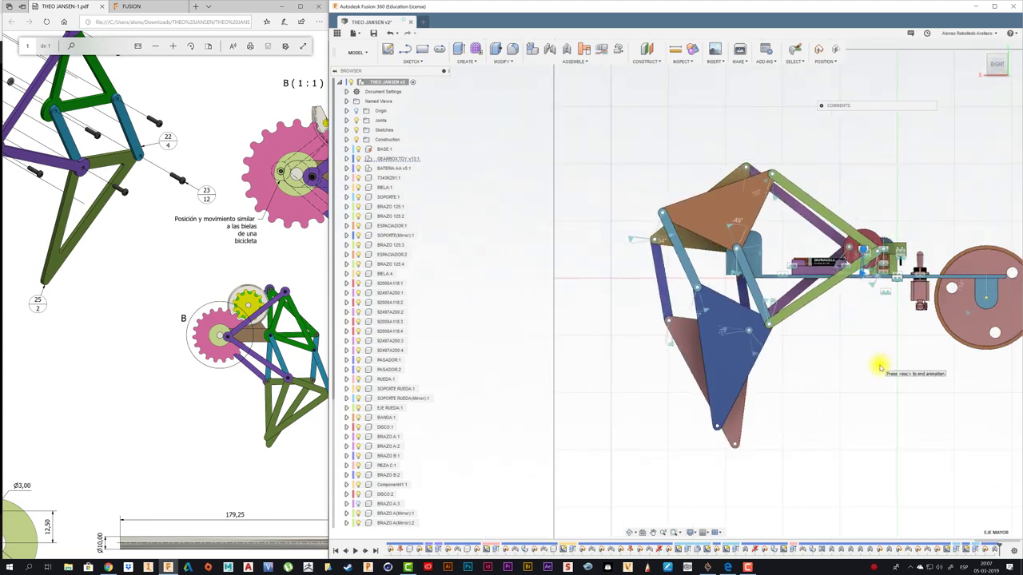
scroll(878, 368, down, 2)
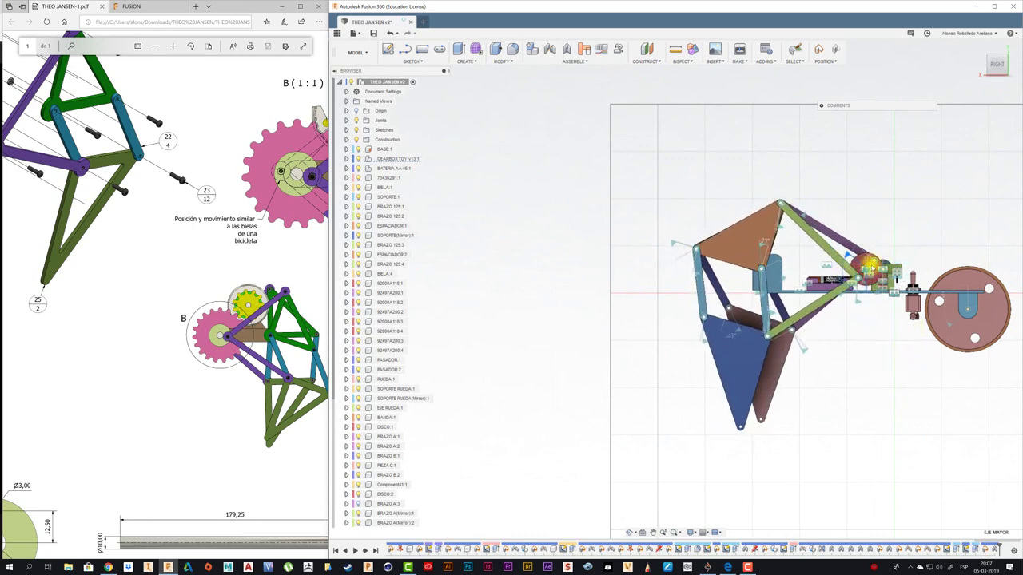
click(318, 6)
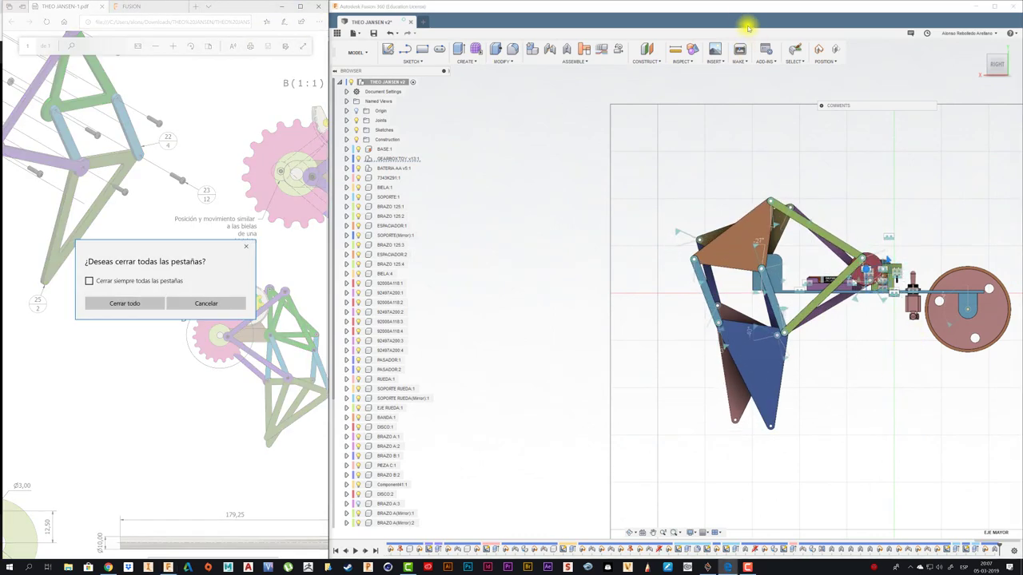
Step: Confirm Cerrar todo to close Edge's PDF tabs and maximize the Fusion 360 window
drag(715, 24, 708, 23)
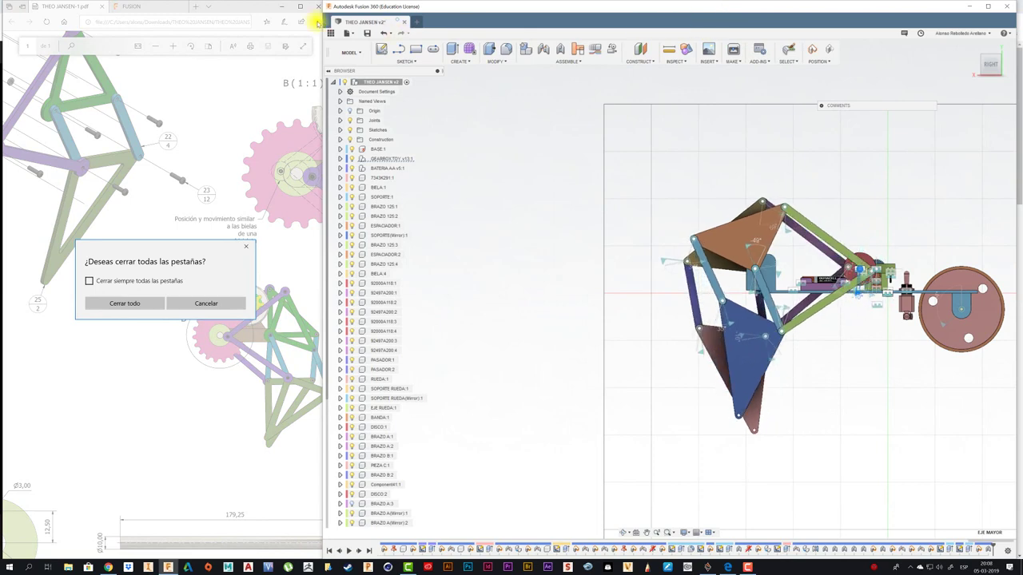
click(130, 303)
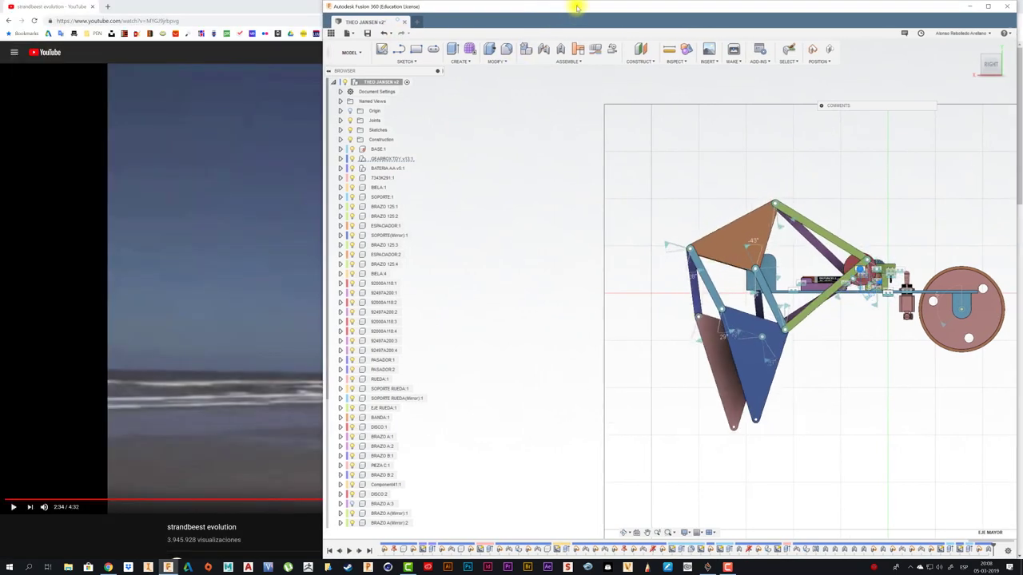
click(575, 7)
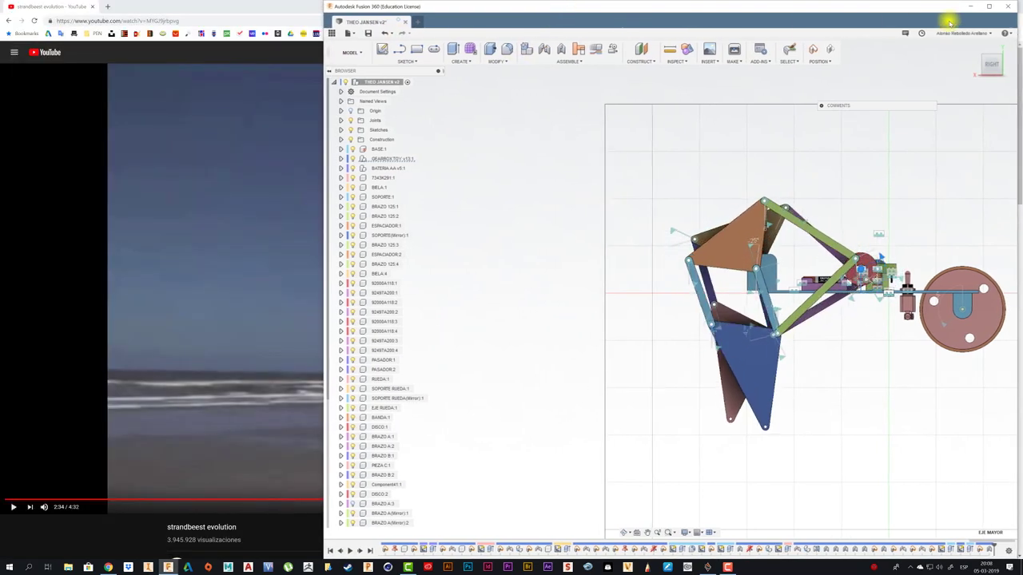
click(990, 7)
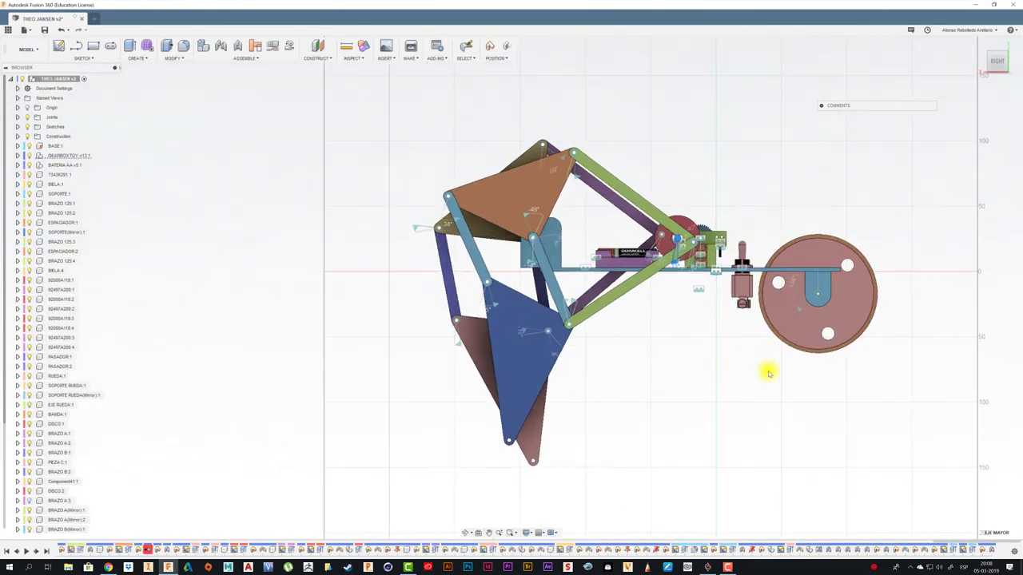